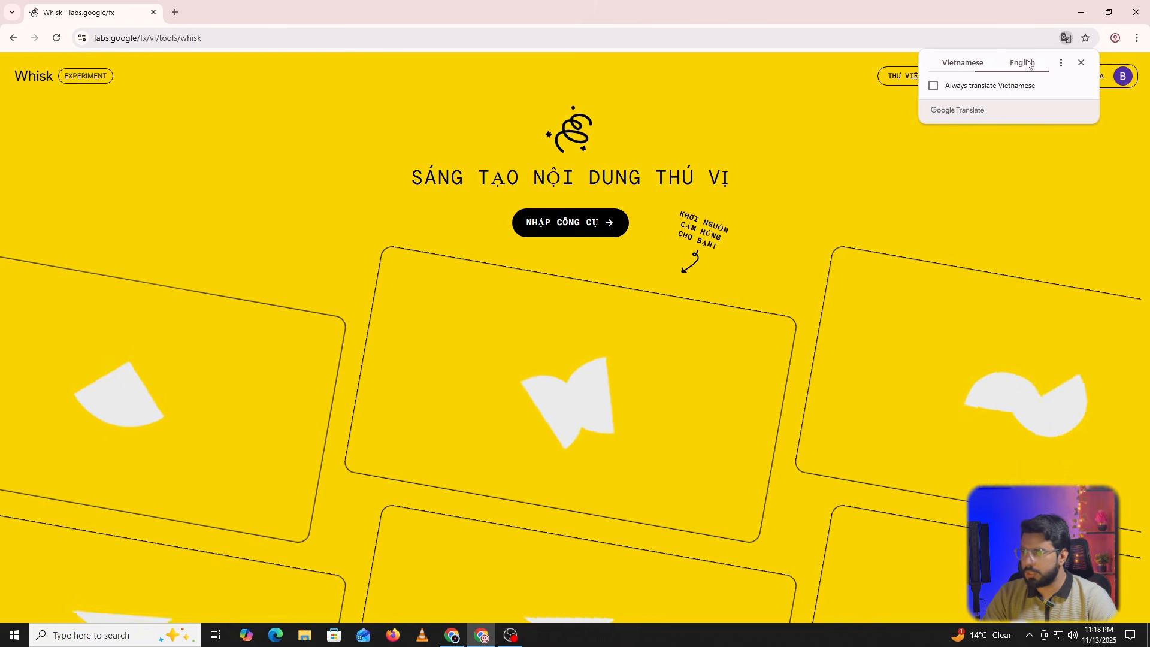
# Translate the Whisk page to English and enter the creation tool.
pyautogui.click(1028, 63)
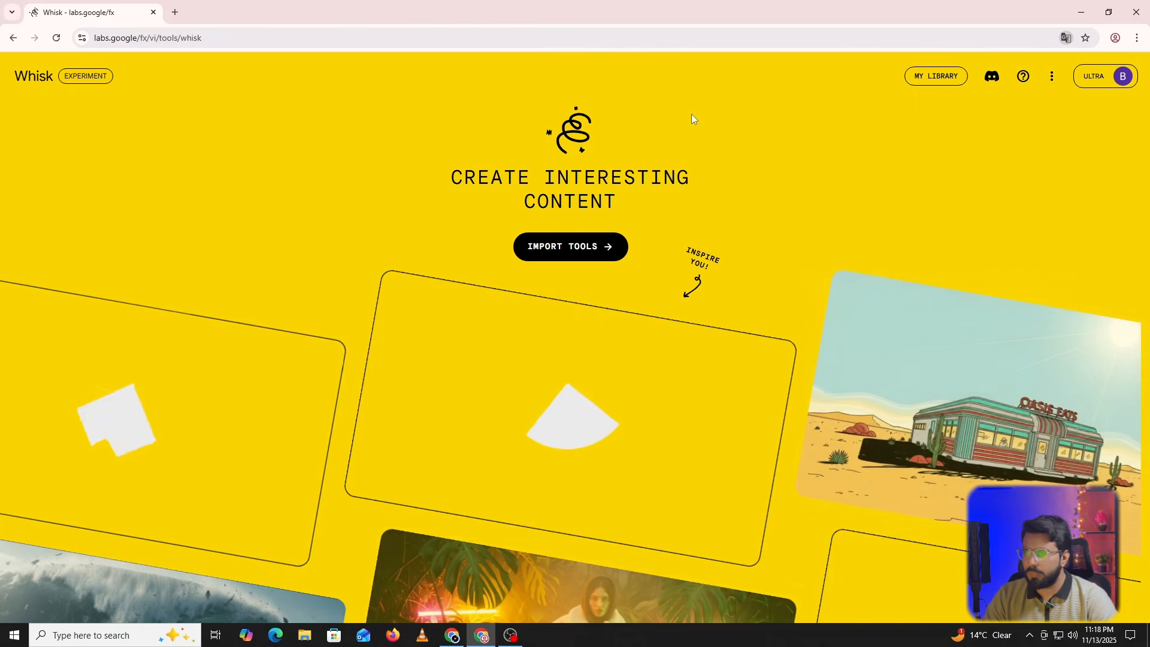
pyautogui.click(586, 255)
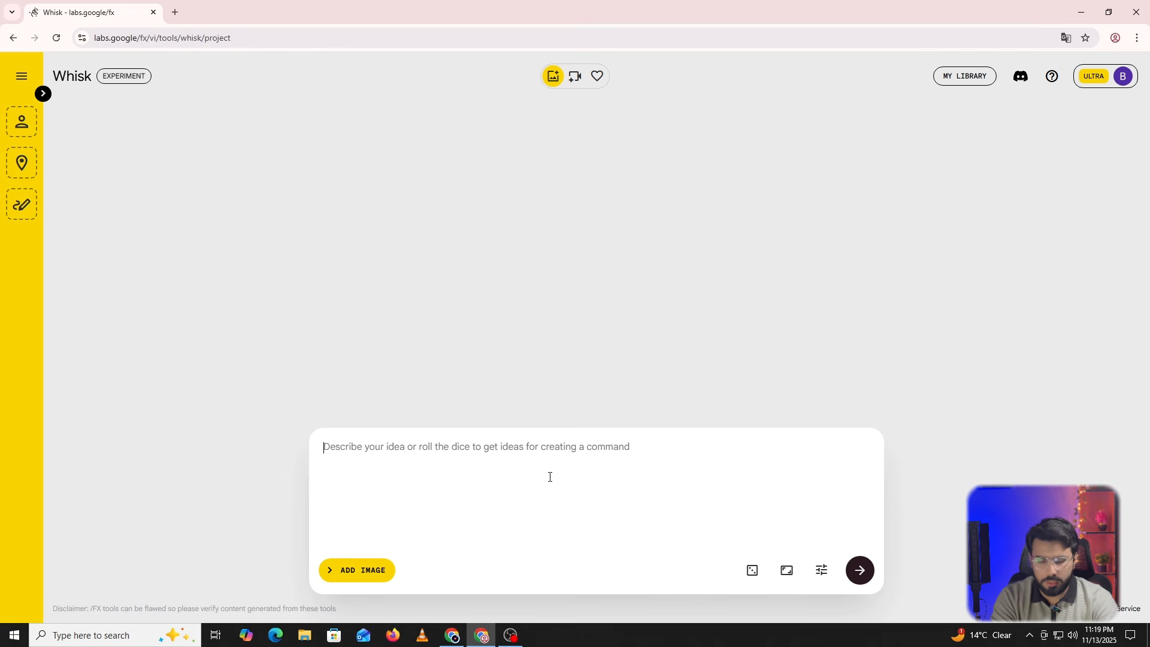
# Generate images from the prompt "a king".
pyautogui.write('a king')
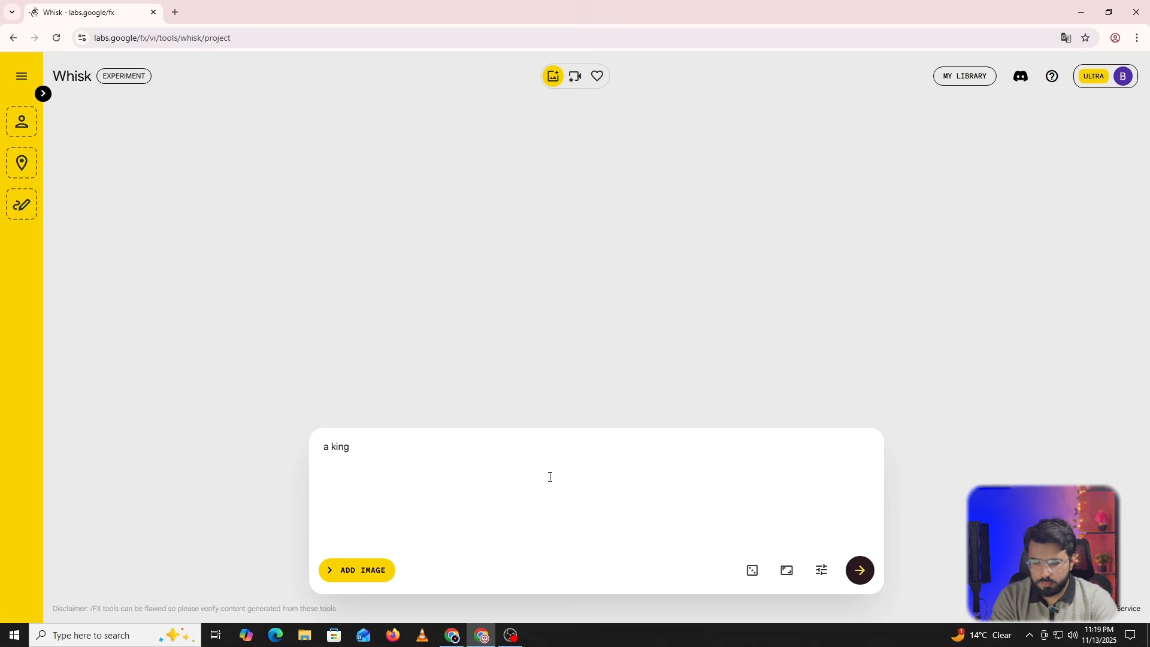
pyautogui.press('Return')
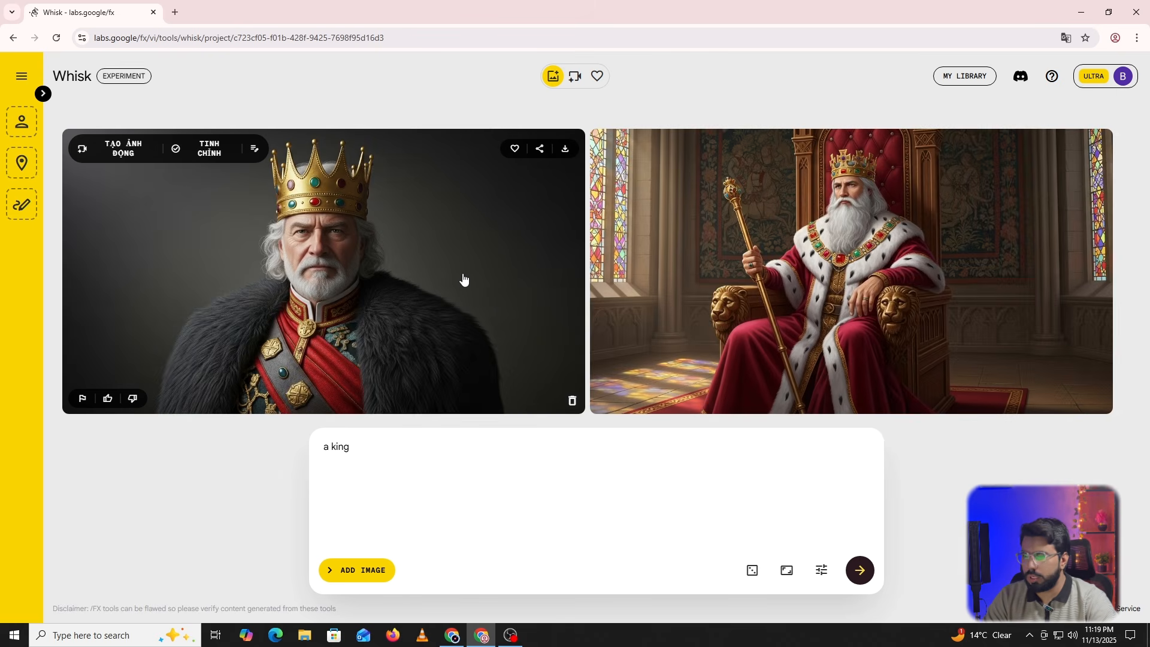
pyautogui.click(388, 453)
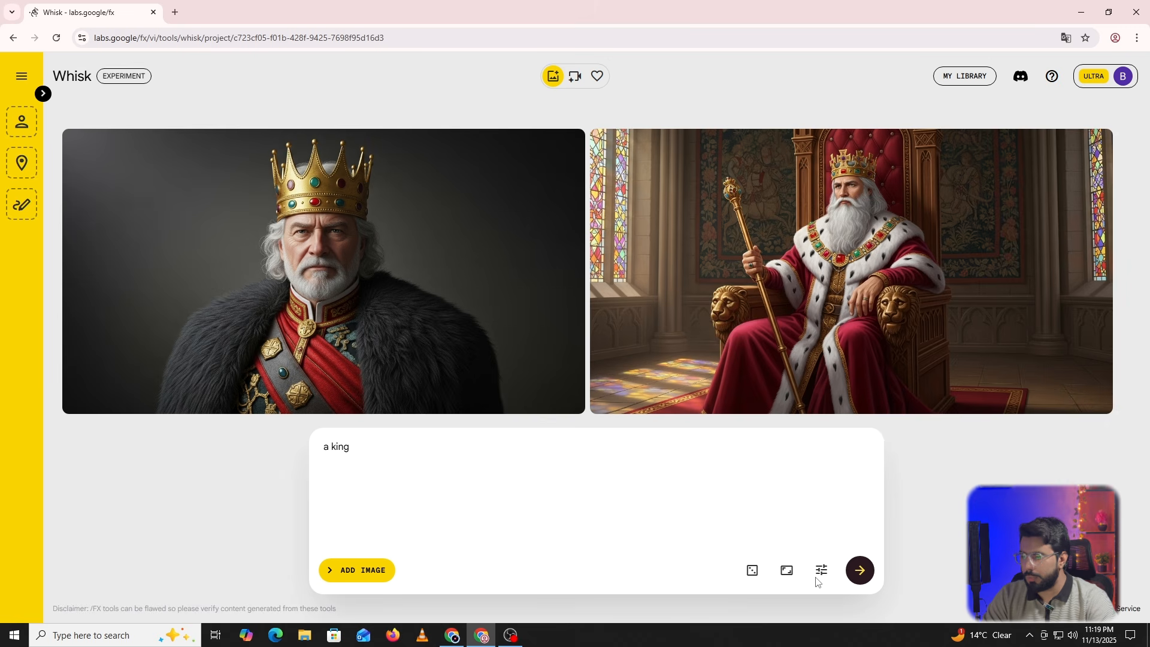
# Switch the aspect ratio to vertical 9:16 and back to horizontal 16:9.
pyautogui.click(787, 569)
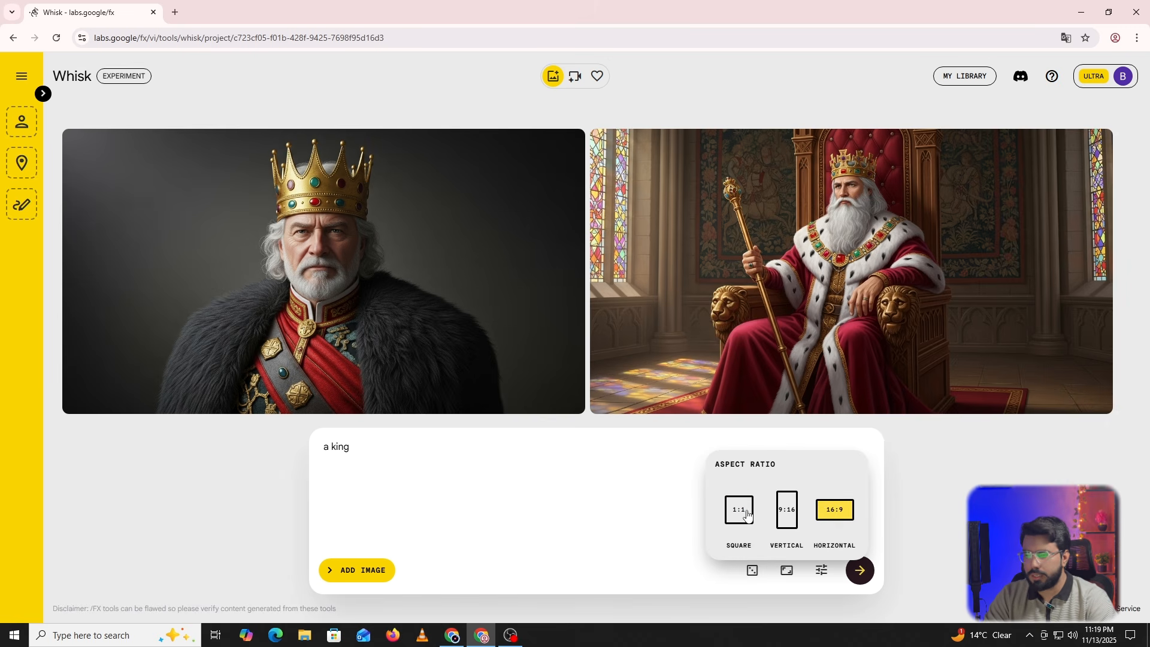
pyautogui.click(780, 515)
pyautogui.click(836, 512)
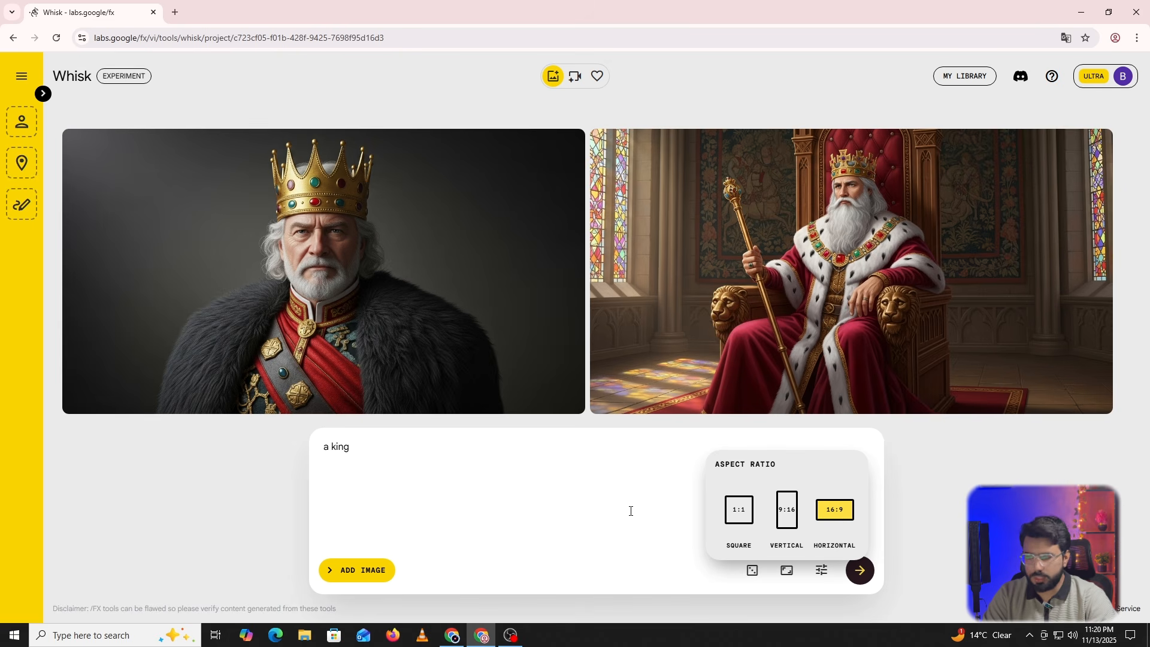
pyautogui.click(675, 506)
# Lock the random number in the generation settings and unlock it again.
pyautogui.click(822, 570)
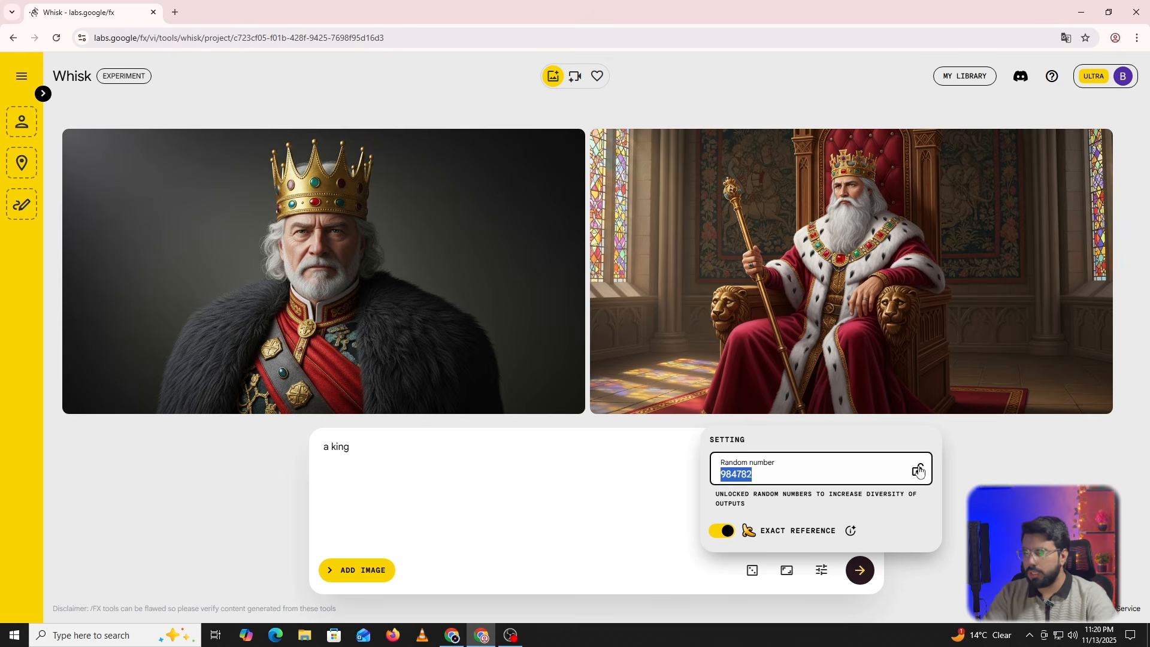
pyautogui.click(919, 471)
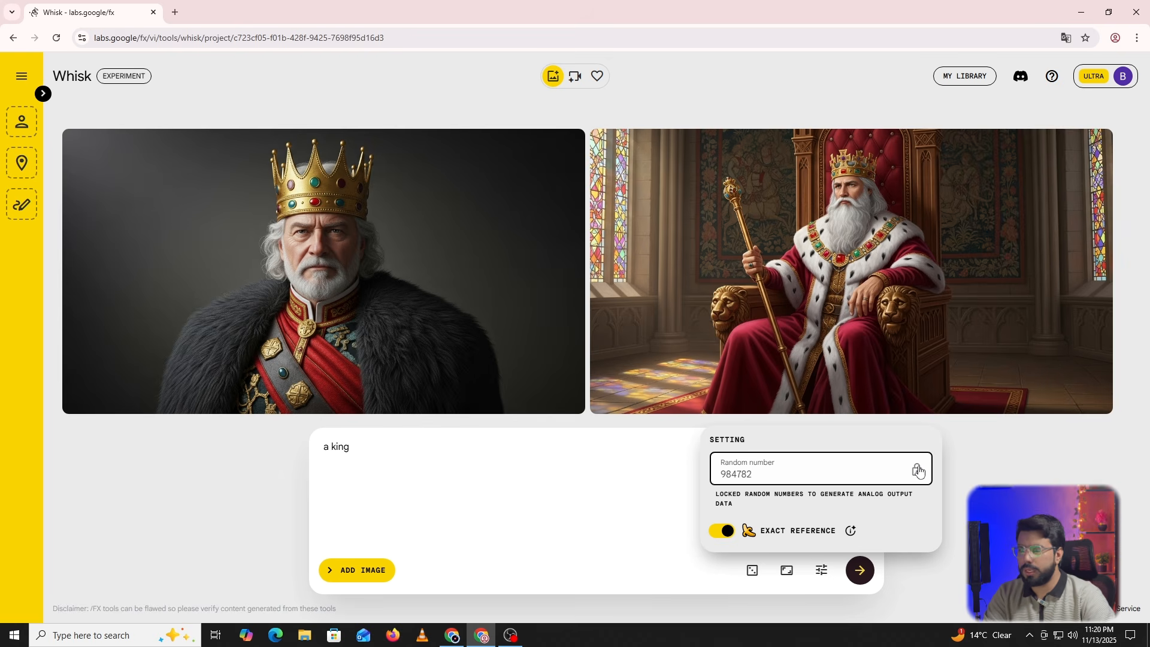
pyautogui.moveTo(462, 349)
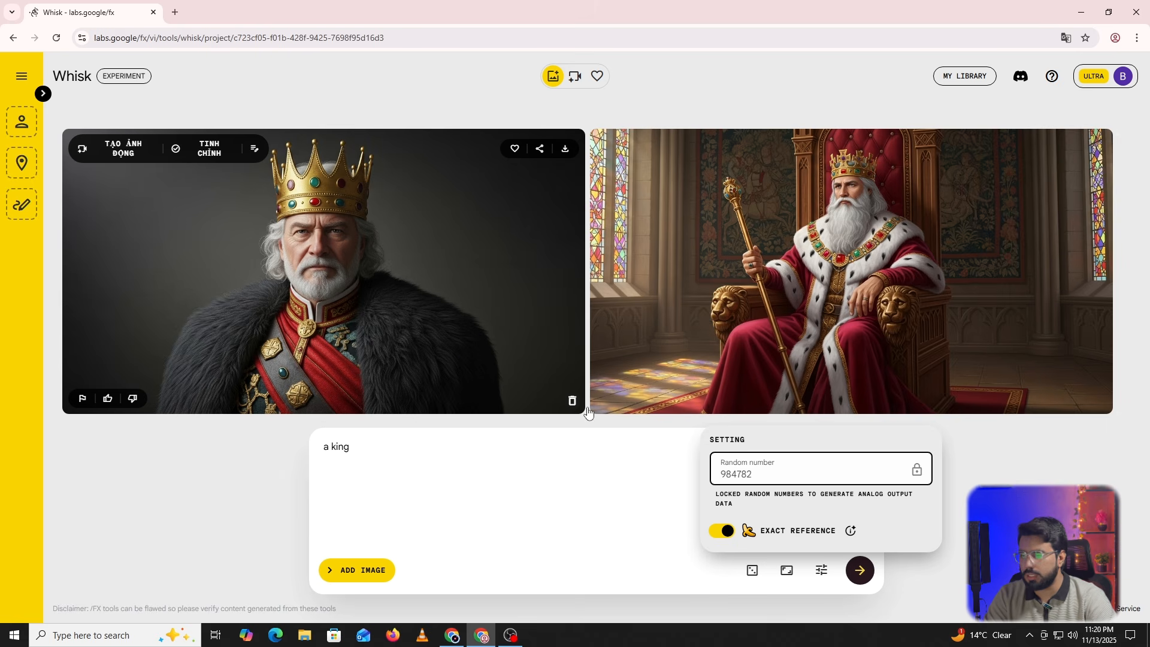
pyautogui.click(915, 472)
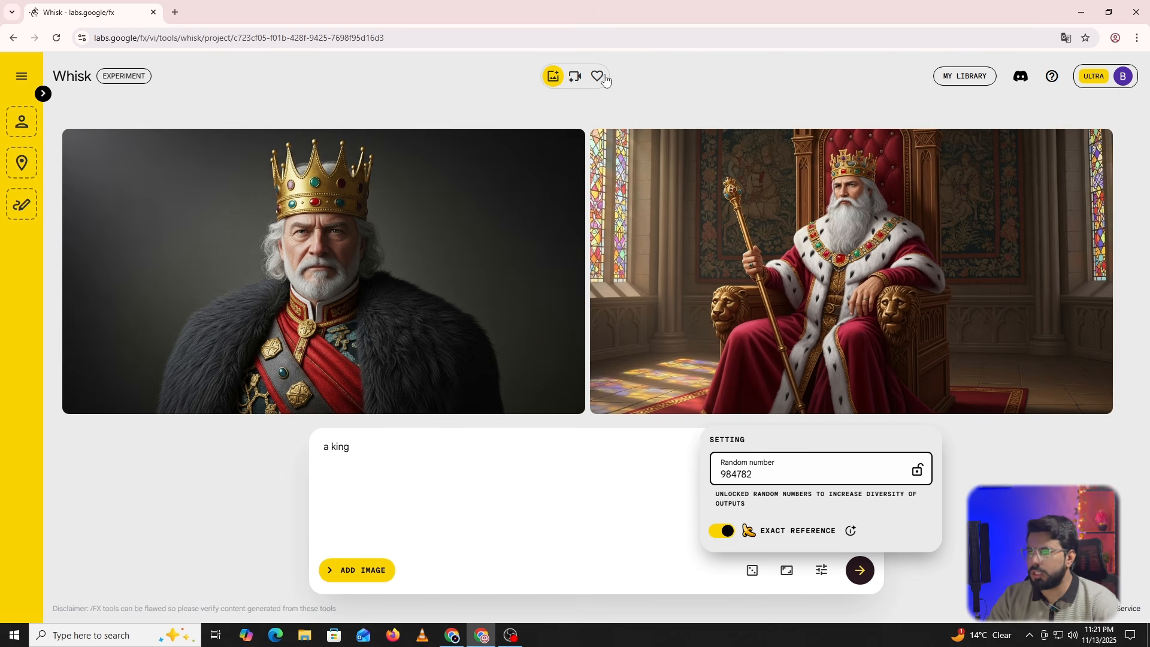
# View the project's video gallery and return to the image gallery.
pyautogui.click(552, 79)
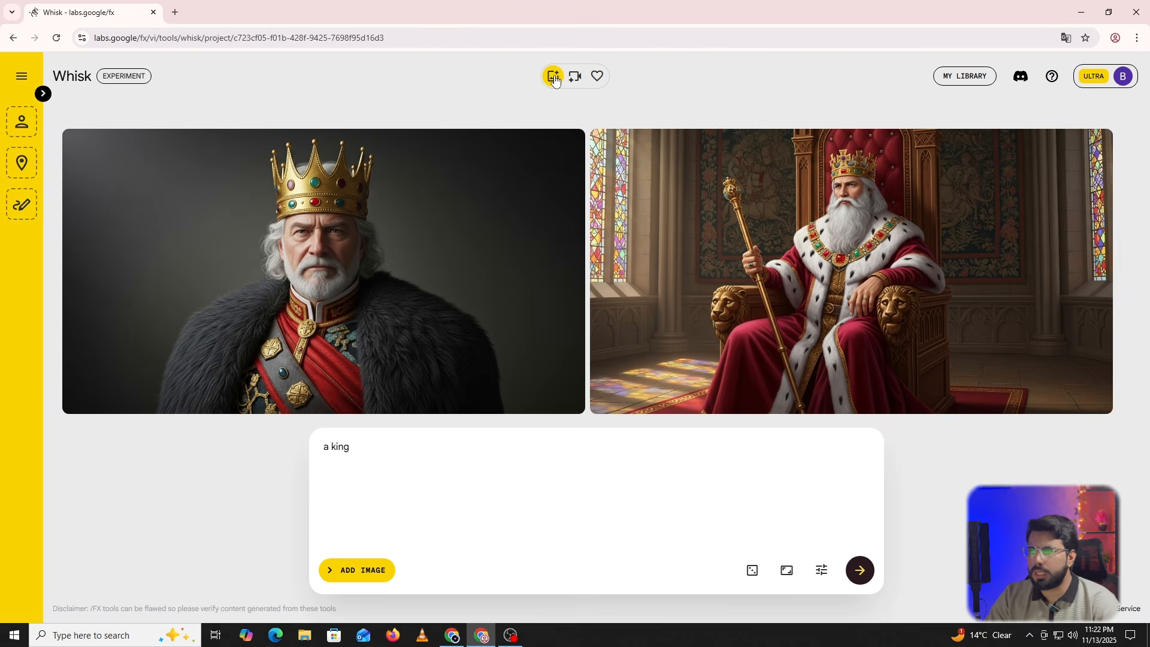
pyautogui.click(584, 84)
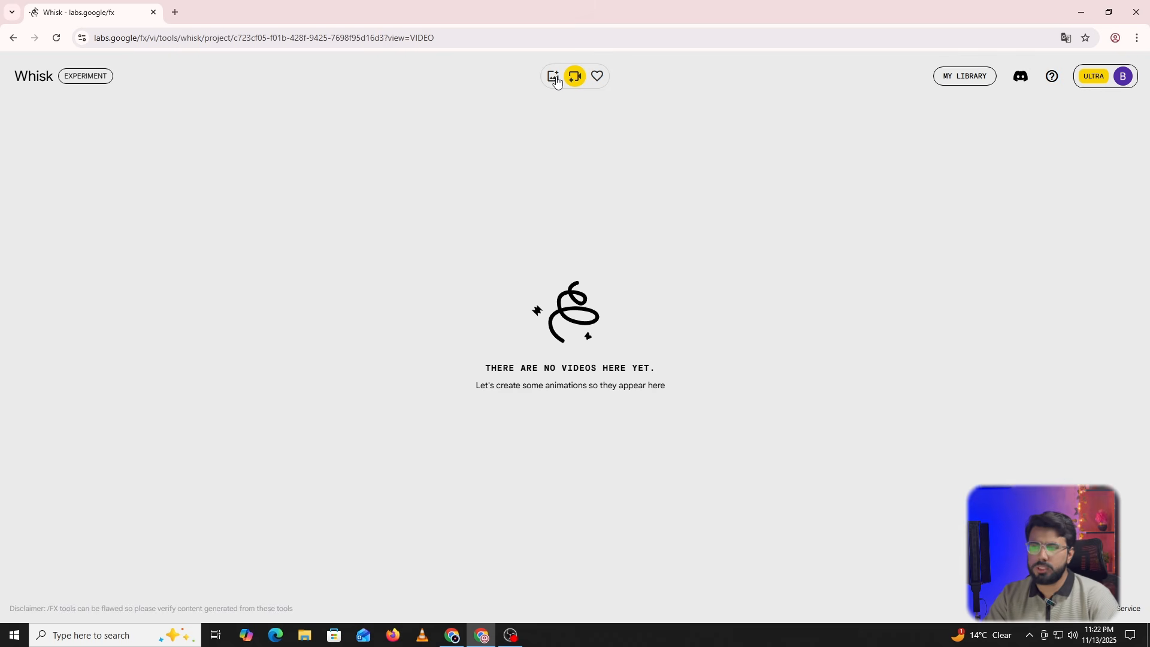
pyautogui.click(554, 79)
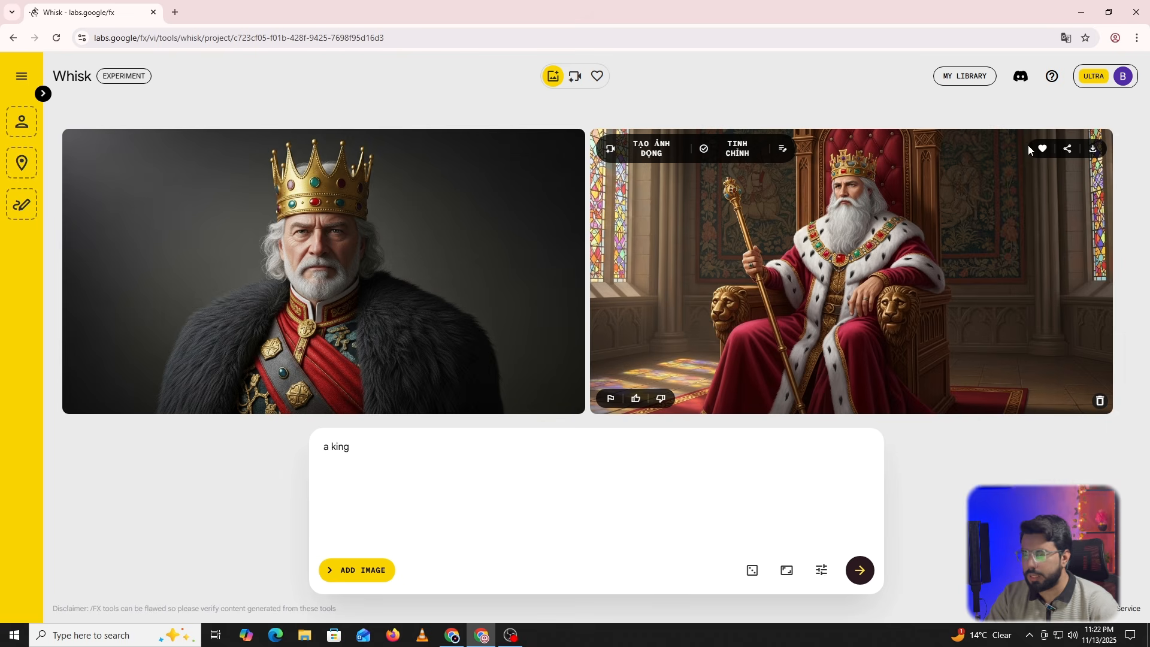
# Mark the image of the king on the throne as a favorite, view the project's favorites, and return to the images.
pyautogui.click(1041, 149)
pyautogui.click(596, 77)
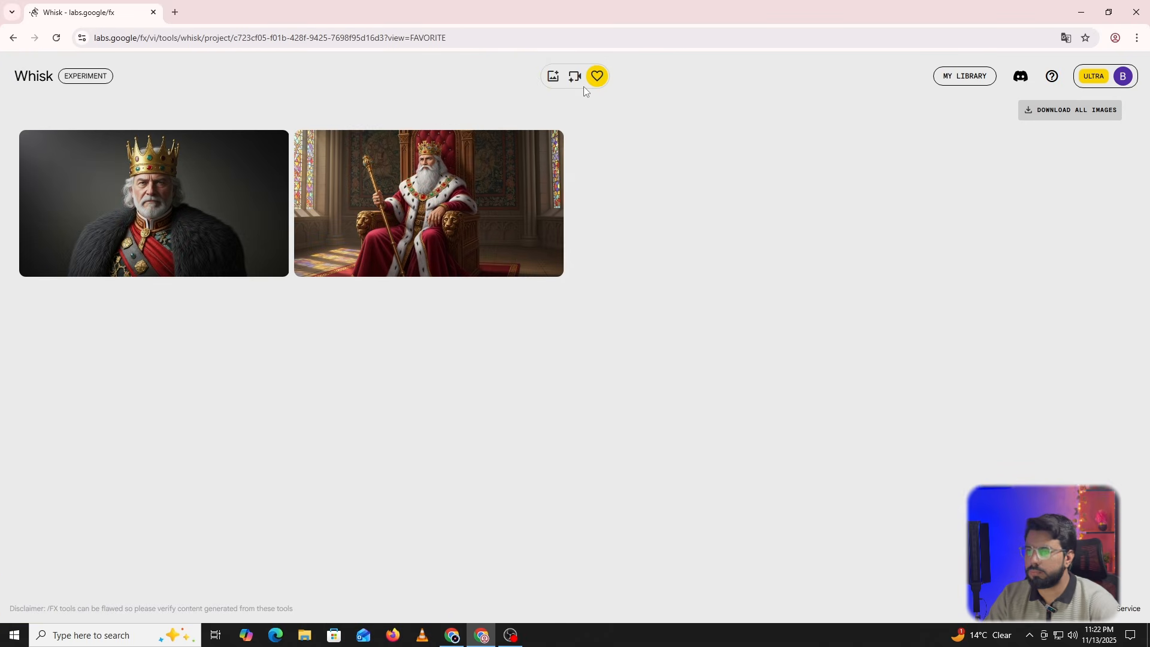
pyautogui.click(552, 76)
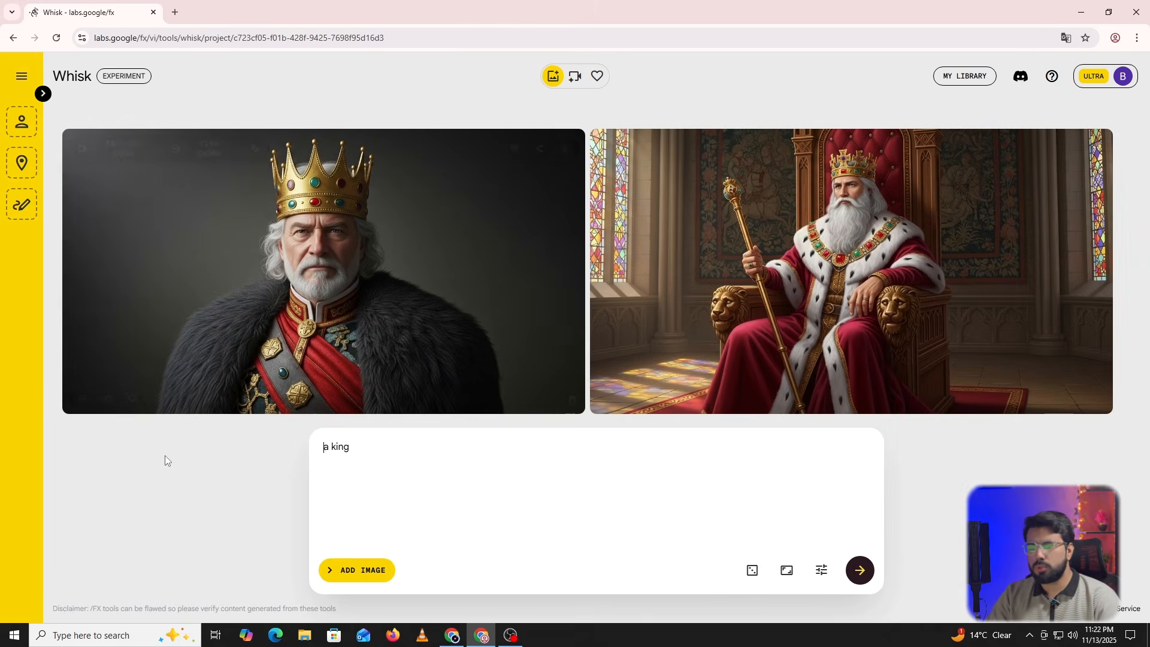
# Expand the reference image sidebar and examine its Title, Scene and Type sections against the two king images.
pyautogui.click(45, 97)
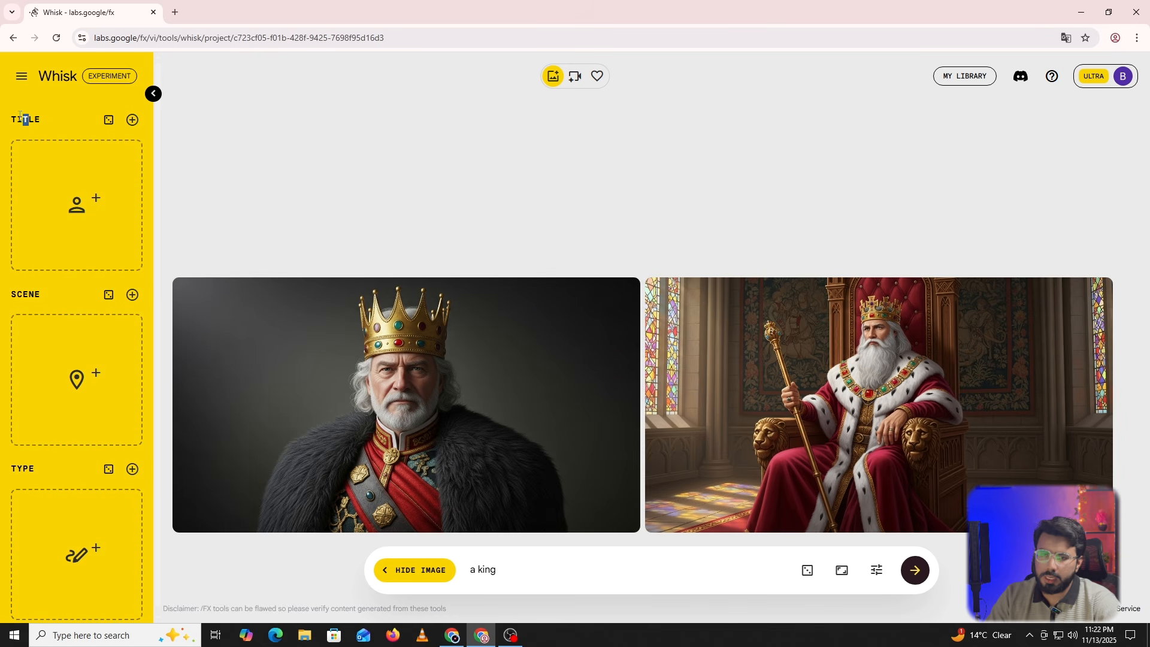
pyautogui.moveTo(20, 116); pyautogui.dragTo(4, 116)
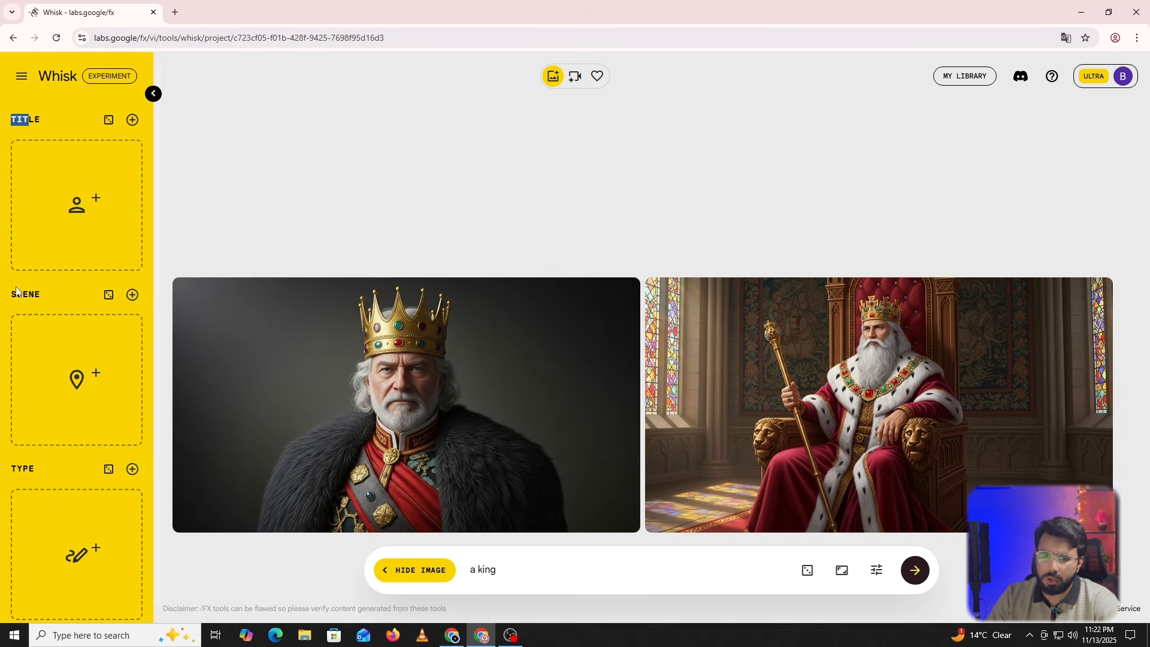
pyautogui.moveTo(12, 294); pyautogui.dragTo(58, 296)
pyautogui.click(12, 469)
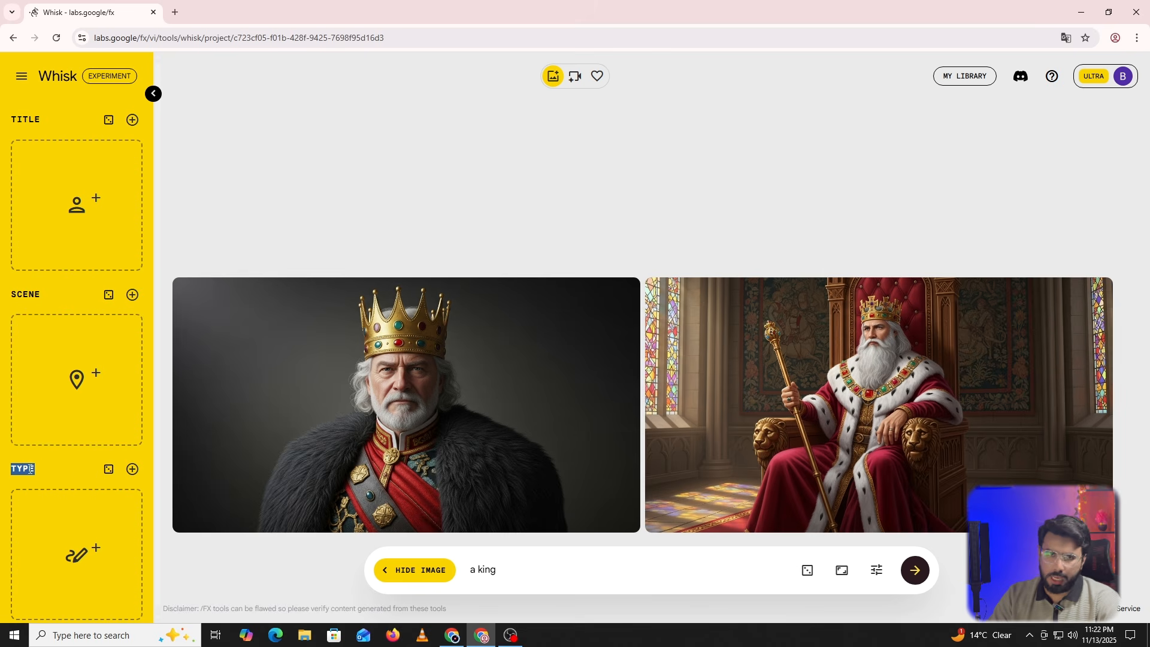
pyautogui.moveTo(76, 171)
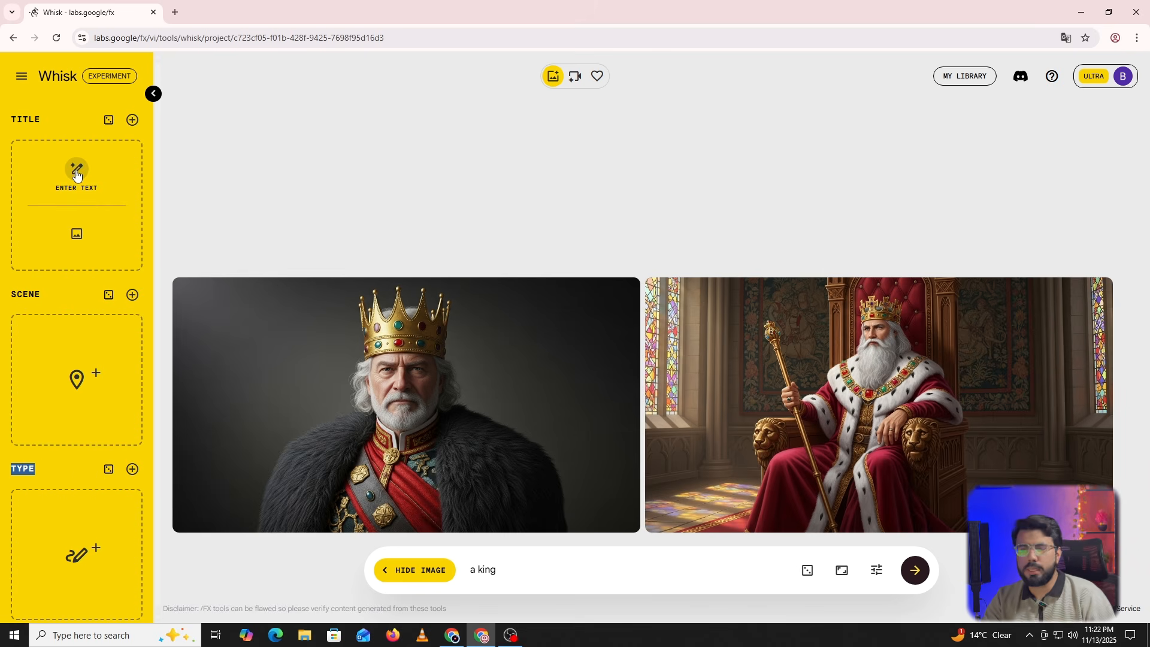
pyautogui.moveTo(683, 468)
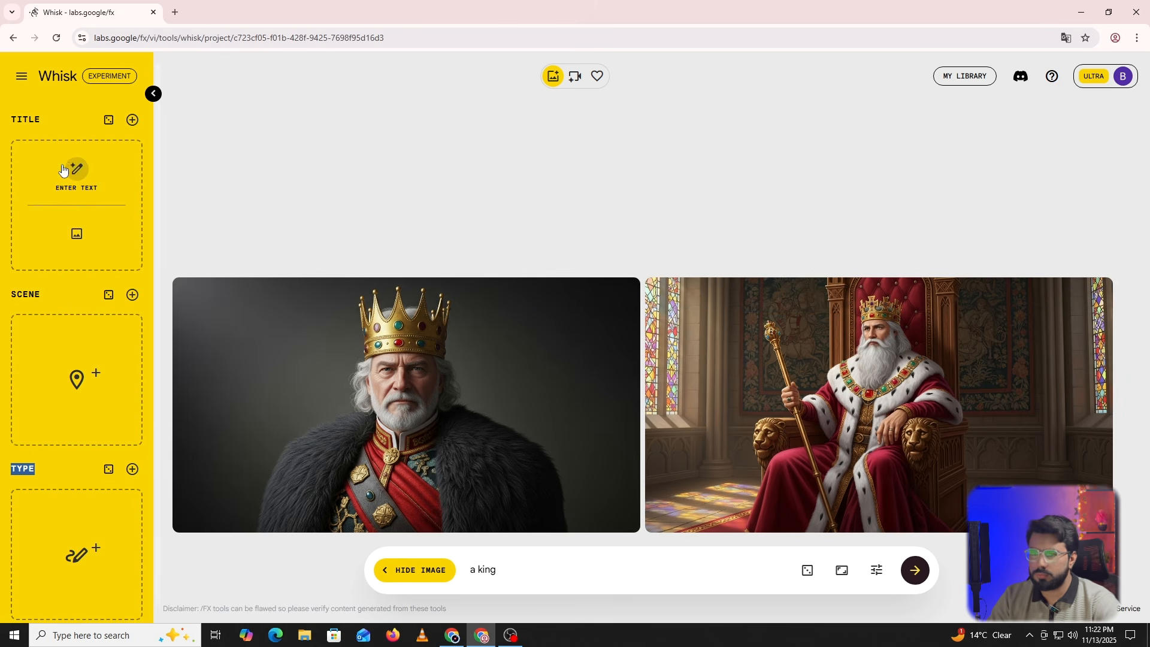
pyautogui.click(40, 294)
pyautogui.doubleClick(39, 293)
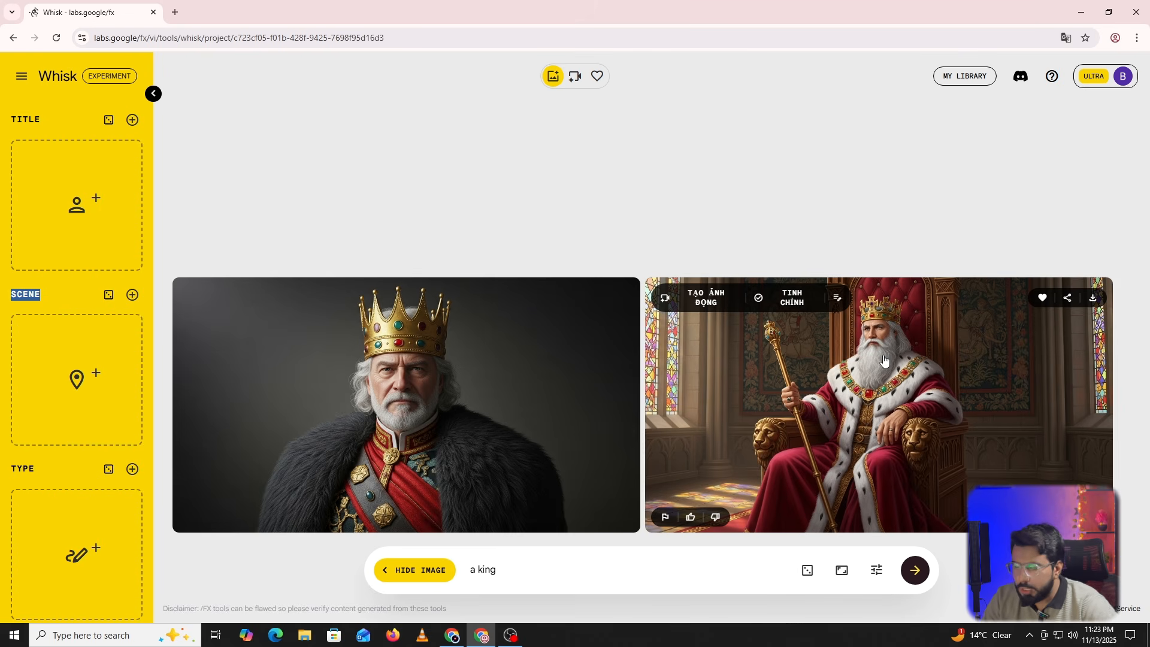
pyautogui.moveTo(728, 462)
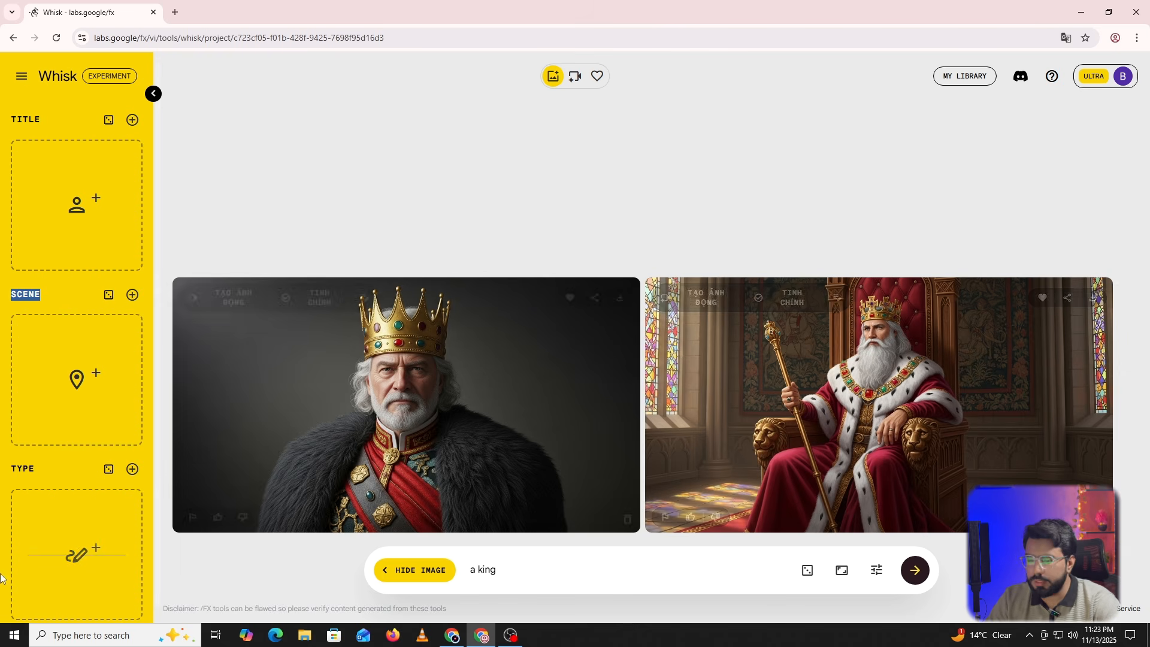
pyautogui.moveTo(874, 408)
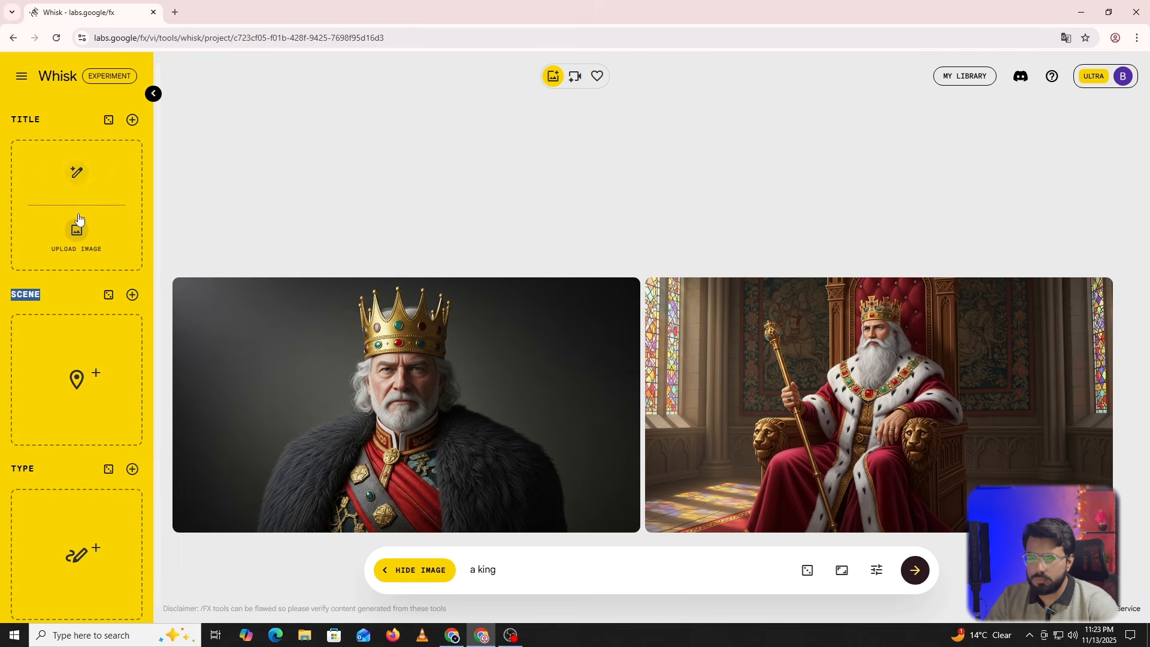
pyautogui.moveTo(614, 310)
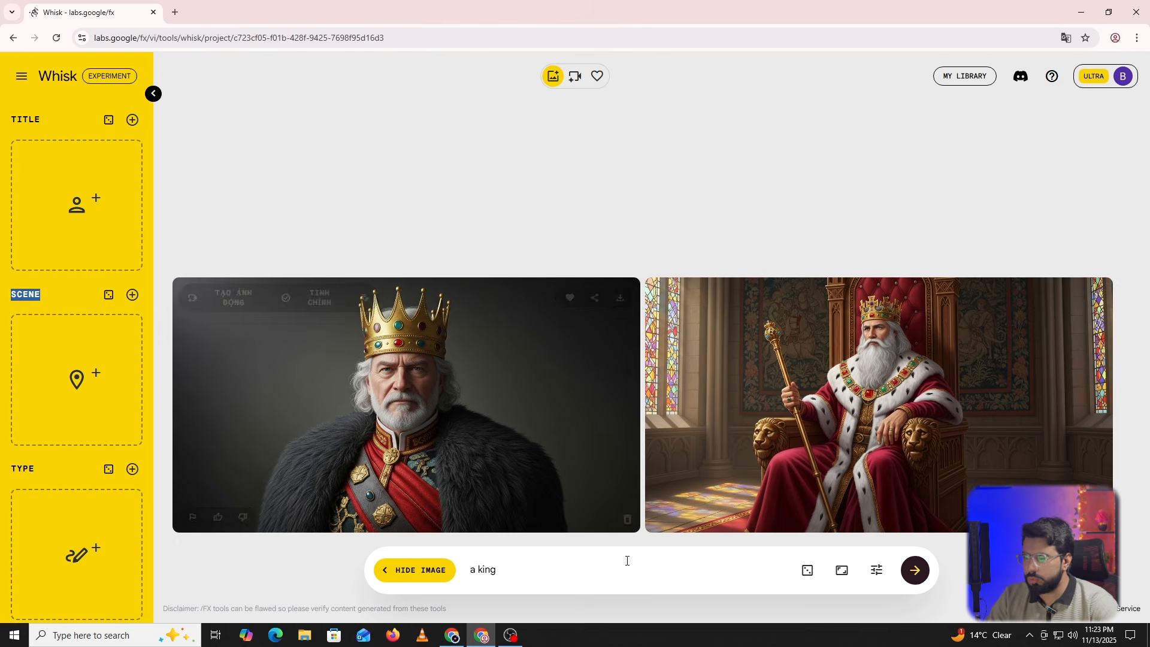
# Delete both generated king images and clear the prompt text.
pyautogui.click(627, 520)
pyautogui.click(627, 520)
pyautogui.tripleClick(522, 563)
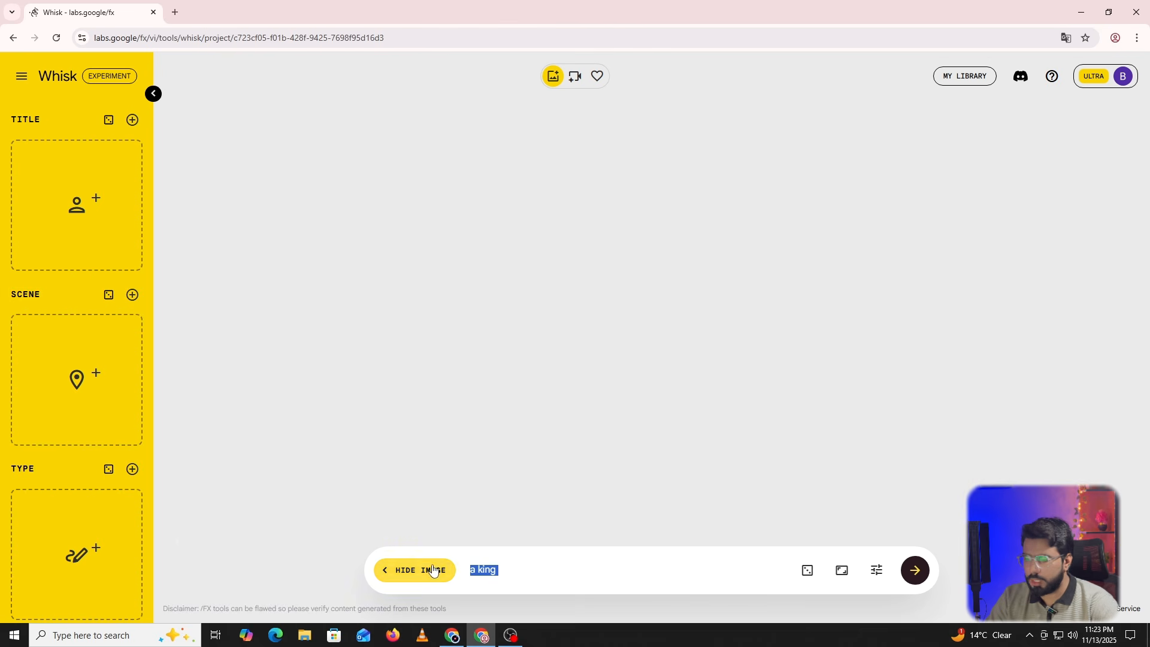
pyautogui.press('BackSpace')
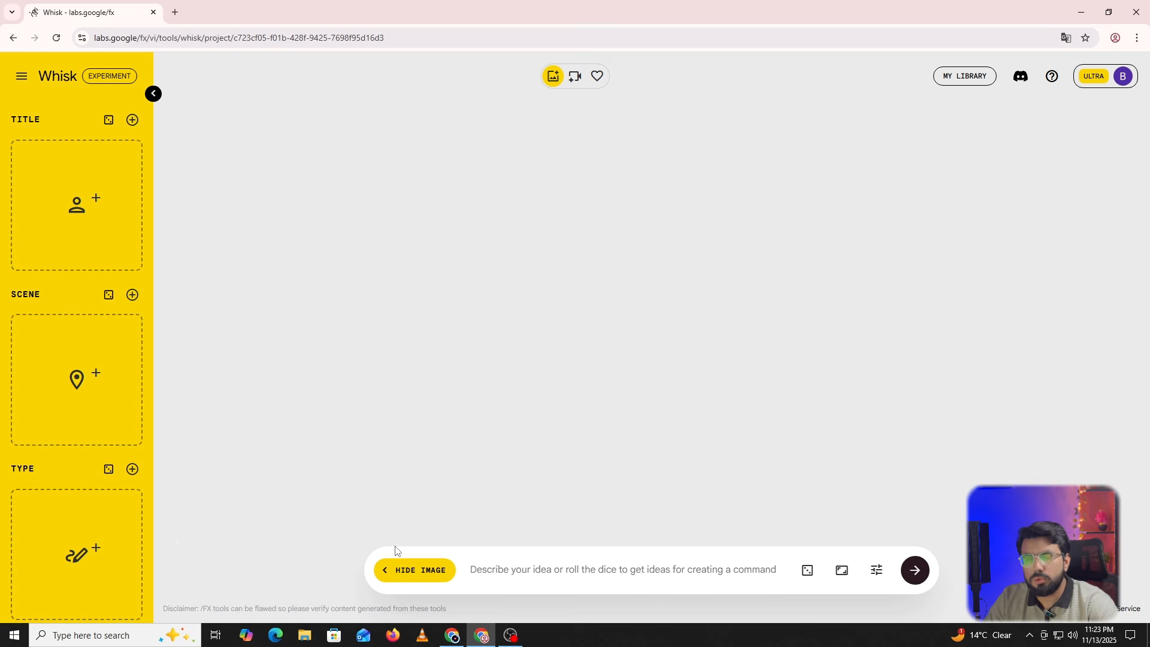
# Search Google for chatgpt in a new browser tab and open the ChatGPT site.
pyautogui.click(175, 12)
pyautogui.click(428, 226)
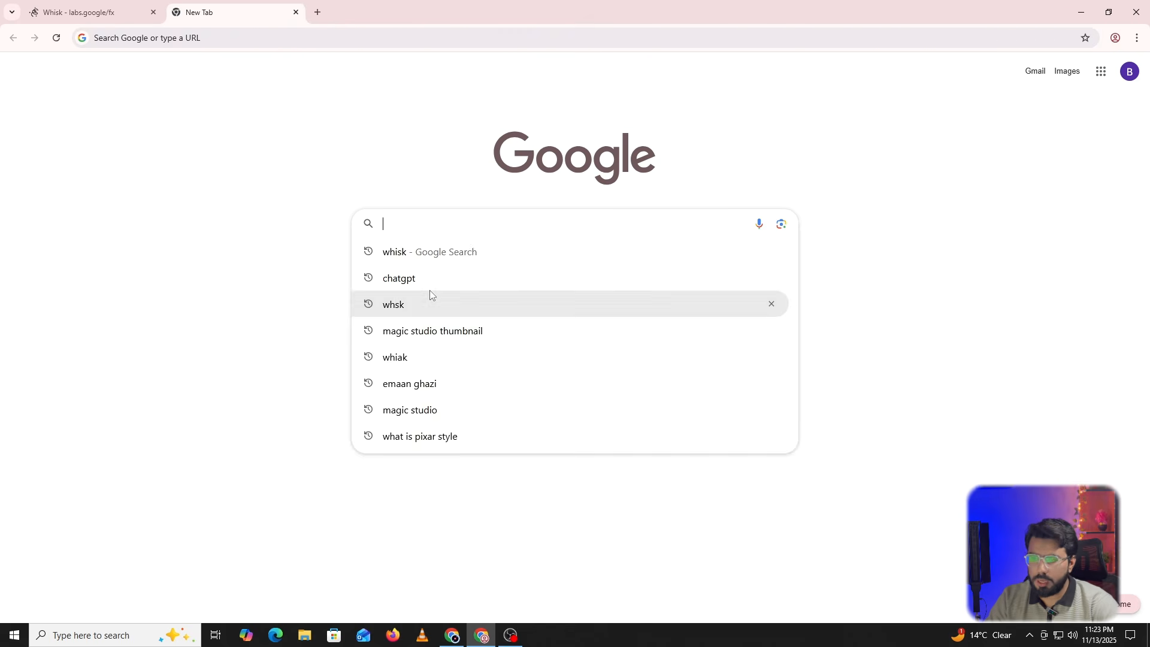
pyautogui.click(429, 279)
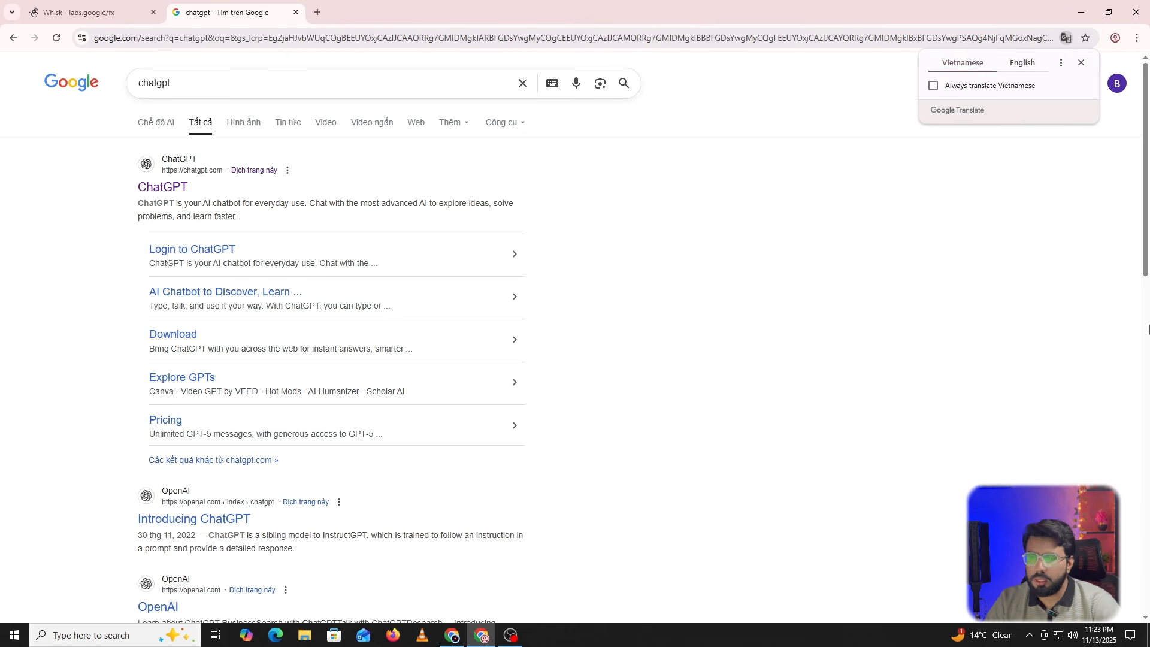
pyautogui.click(162, 187)
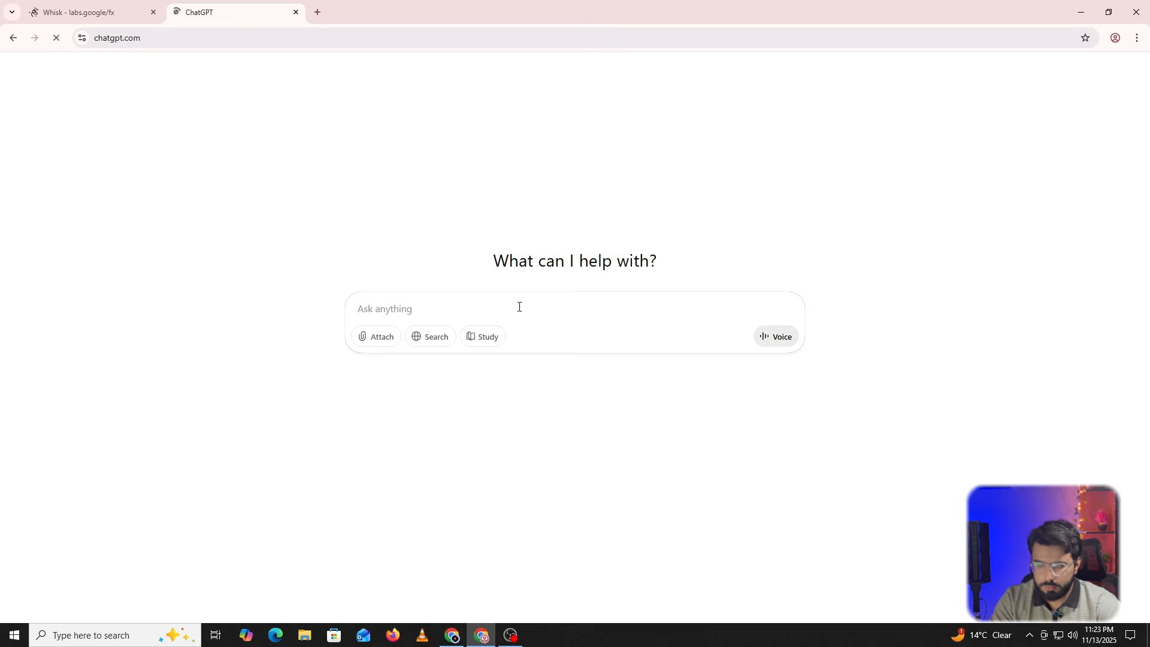
# Begin the chat message with "i want to" and choose to stay logged out of ChatGPT.
pyautogui.write('i want to cxreate')
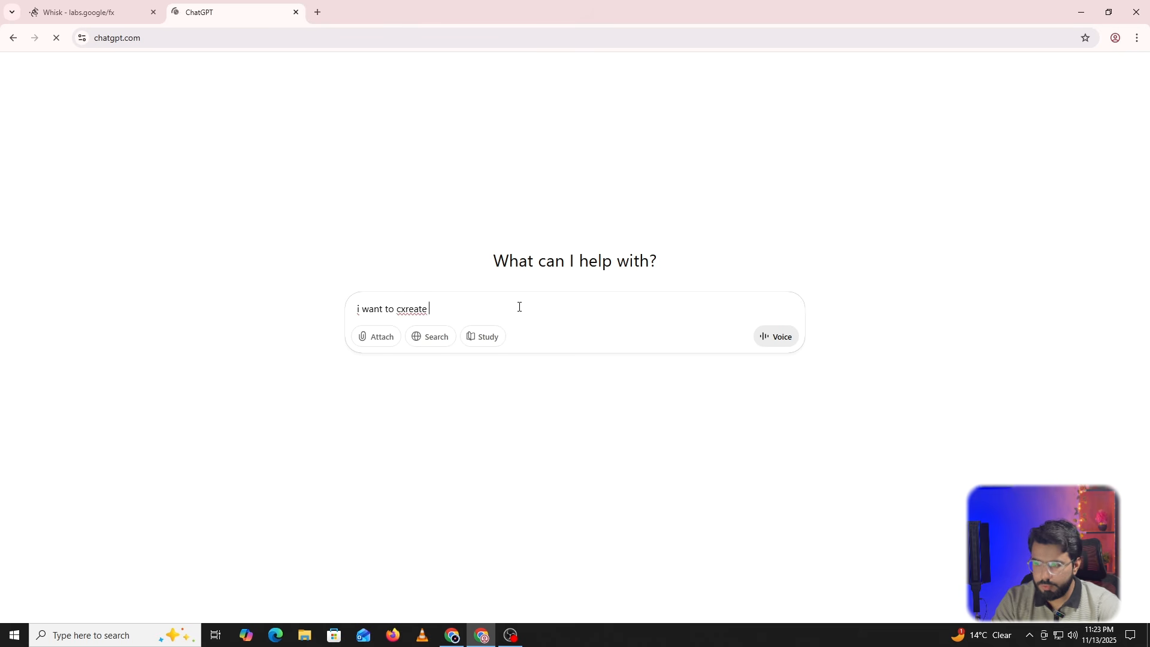
pyautogui.press('BackSpace')
pyautogui.press('BackSpace')
pyautogui.press('BackSpace')
pyautogui.press('BackSpace')
pyautogui.press('BackSpace')
pyautogui.press('BackSpace')
pyautogui.press('BackSpace')
pyautogui.press('BackSpace')
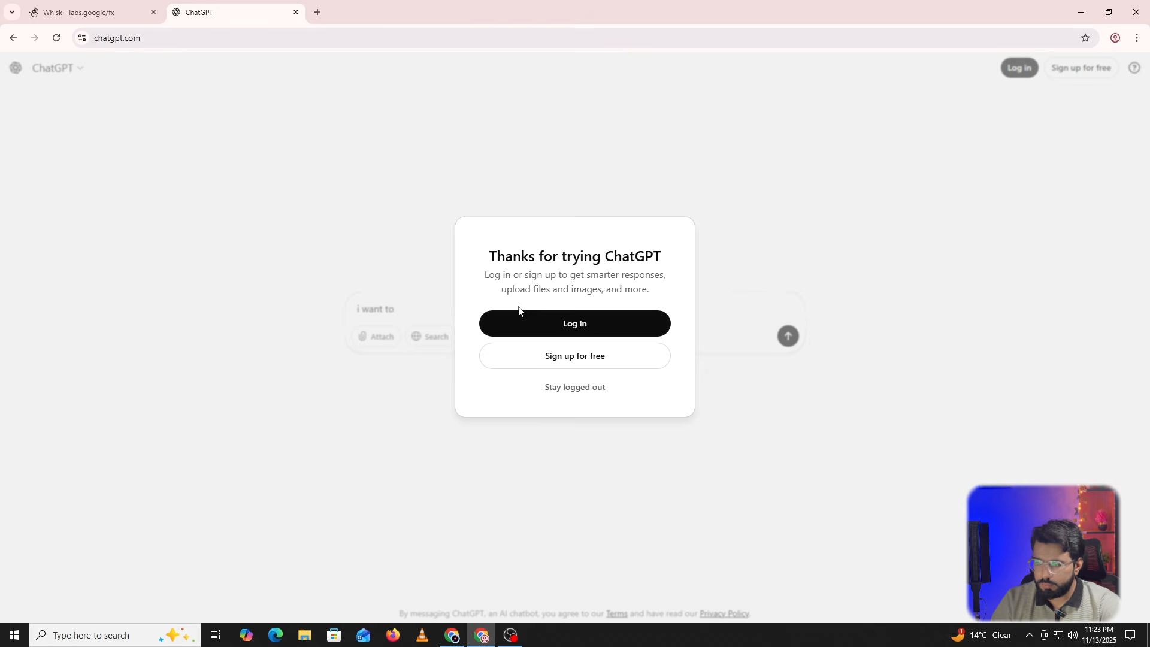
pyautogui.click(567, 388)
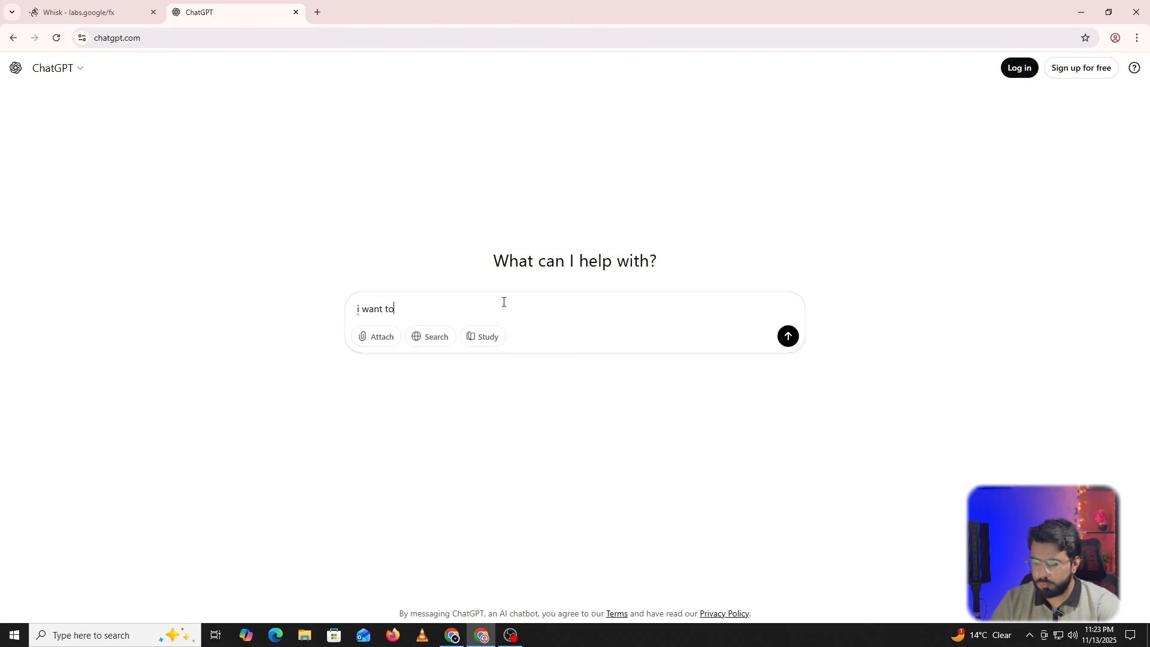
# Complete and send the message asking for popular historical stories to create an AI movie on any popular history.
pyautogui.write('create a')
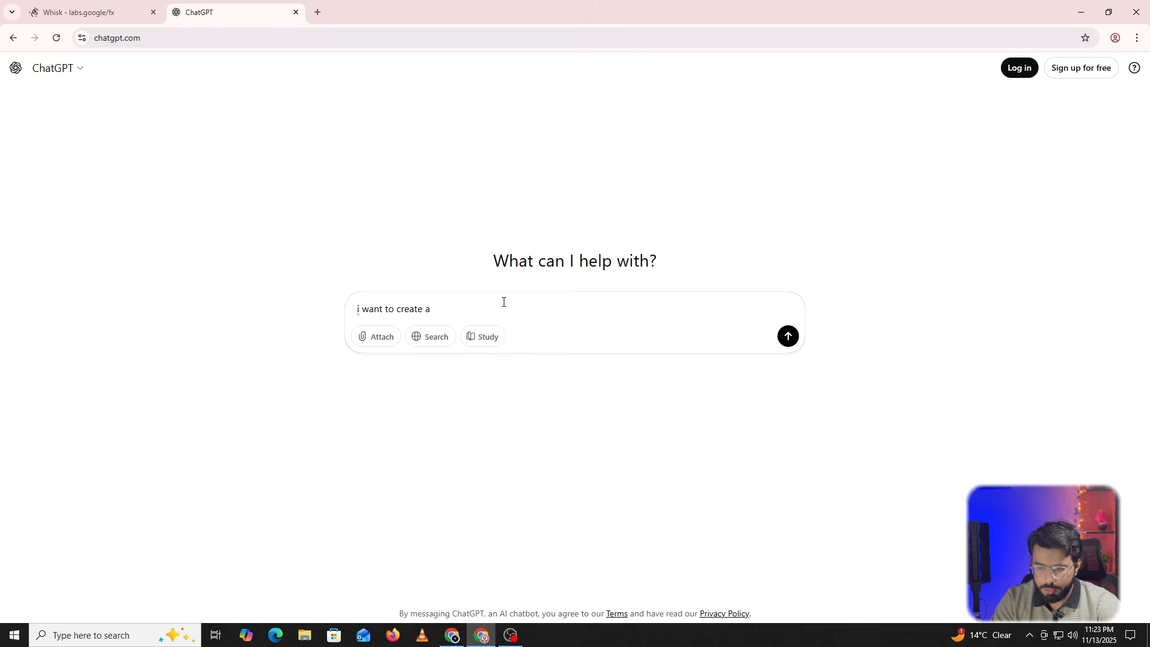
pyautogui.write('n ai ')
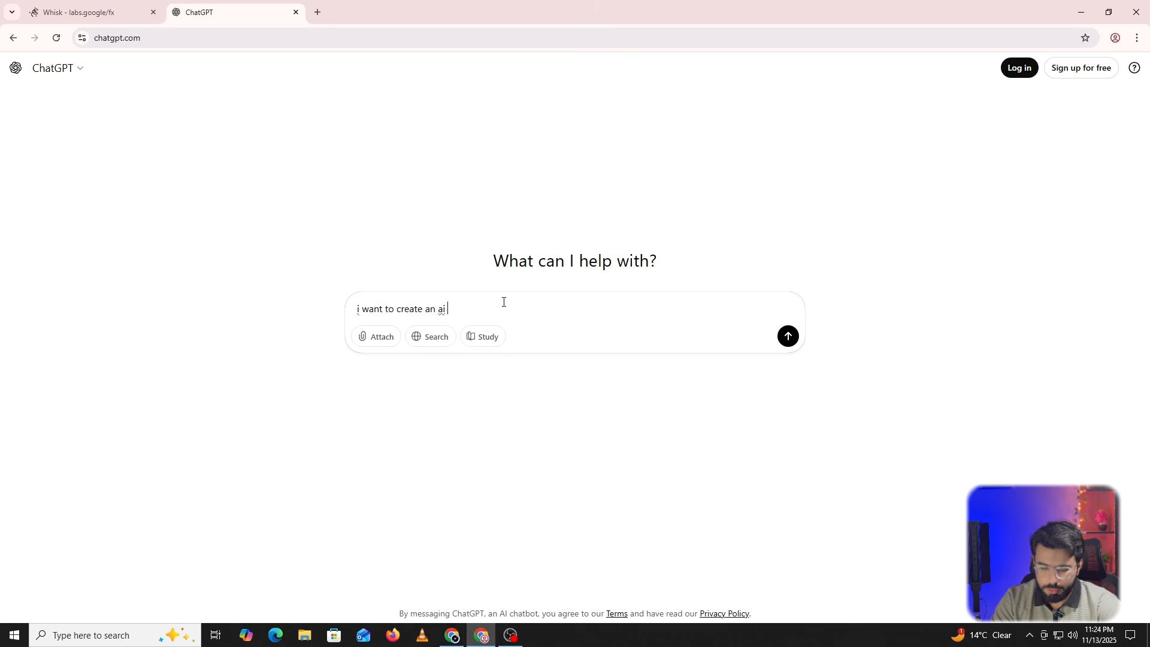
pyautogui.write('nmovie op')
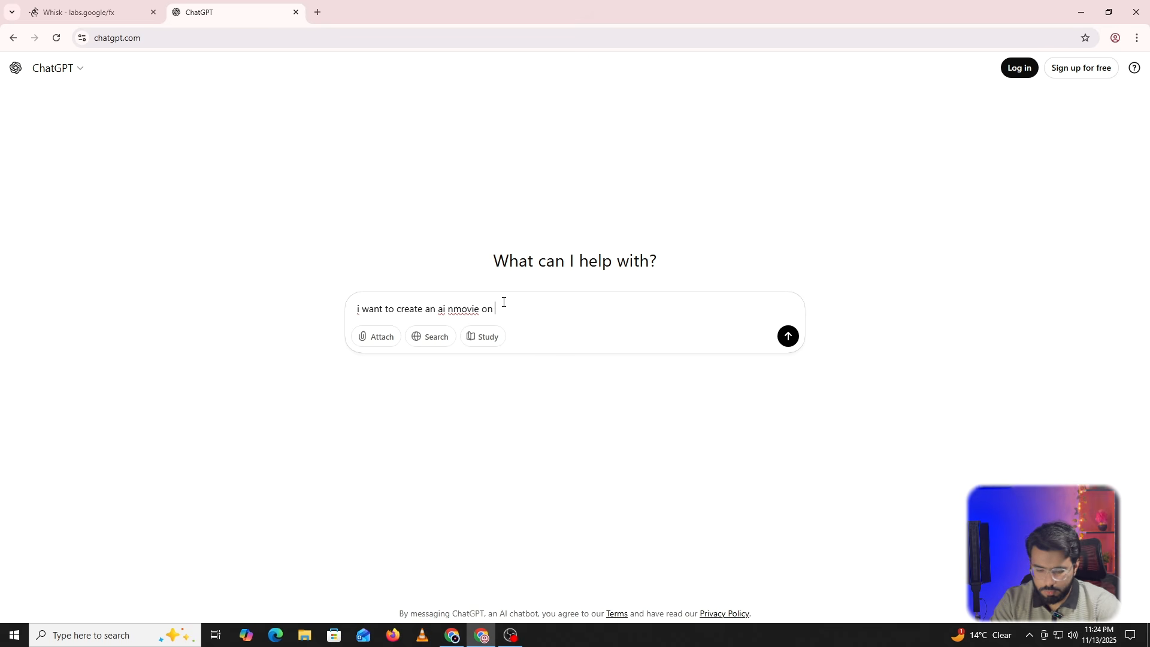
pyautogui.write('any ')
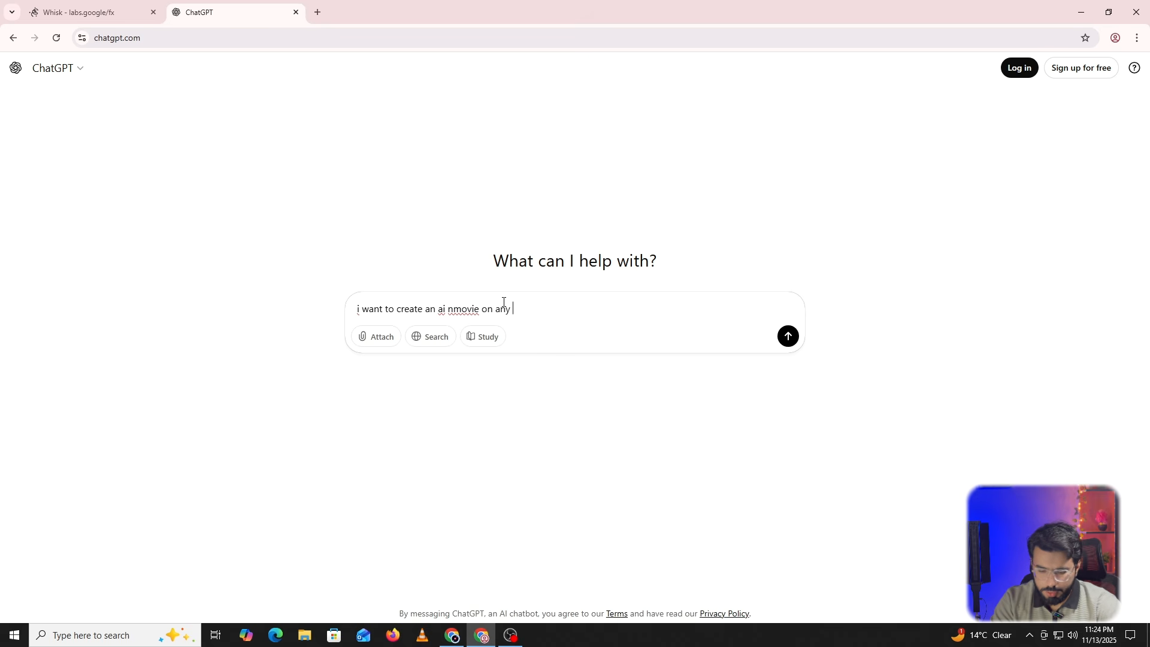
pyautogui.write('popular')
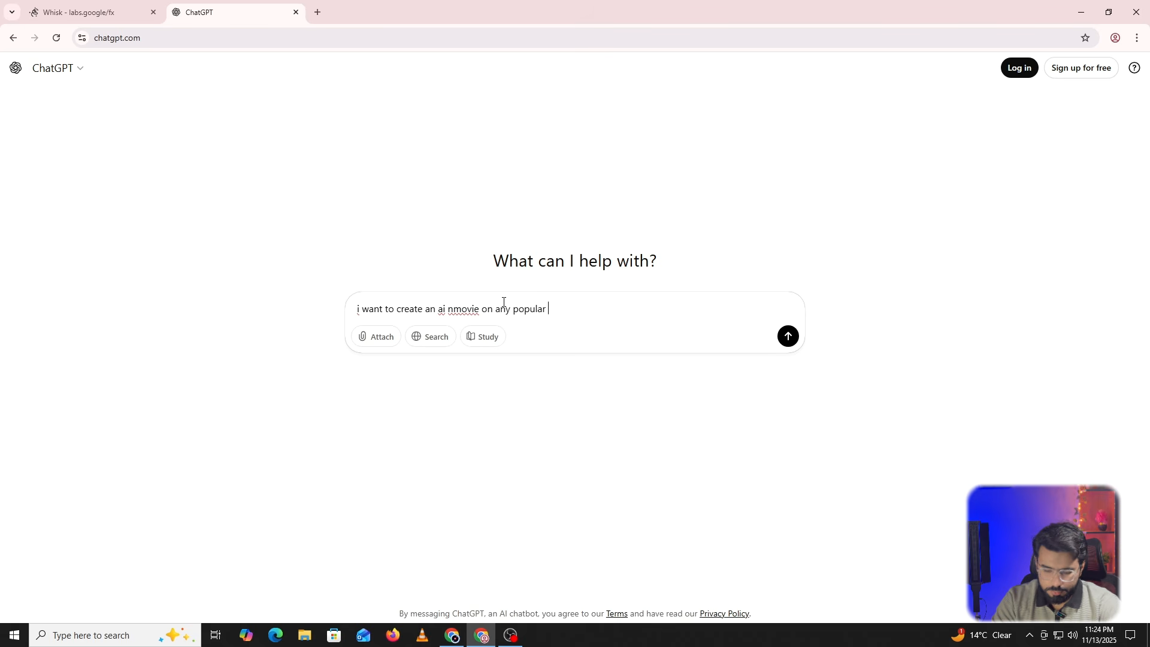
pyautogui.write(' history')
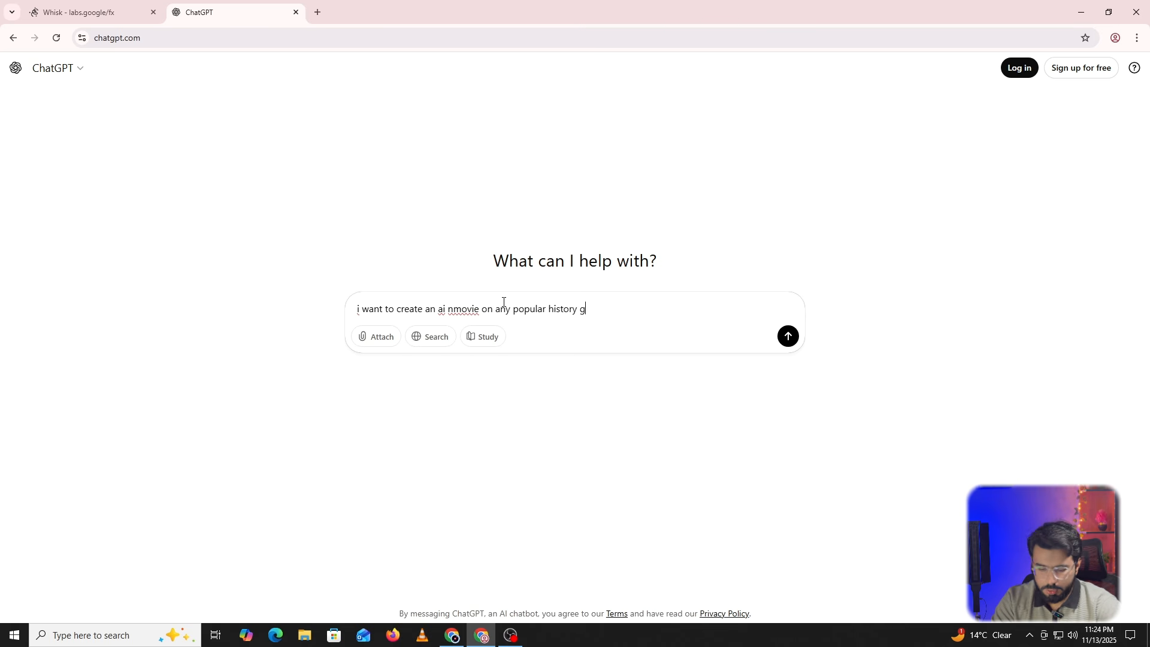
pyautogui.write('give me some ')
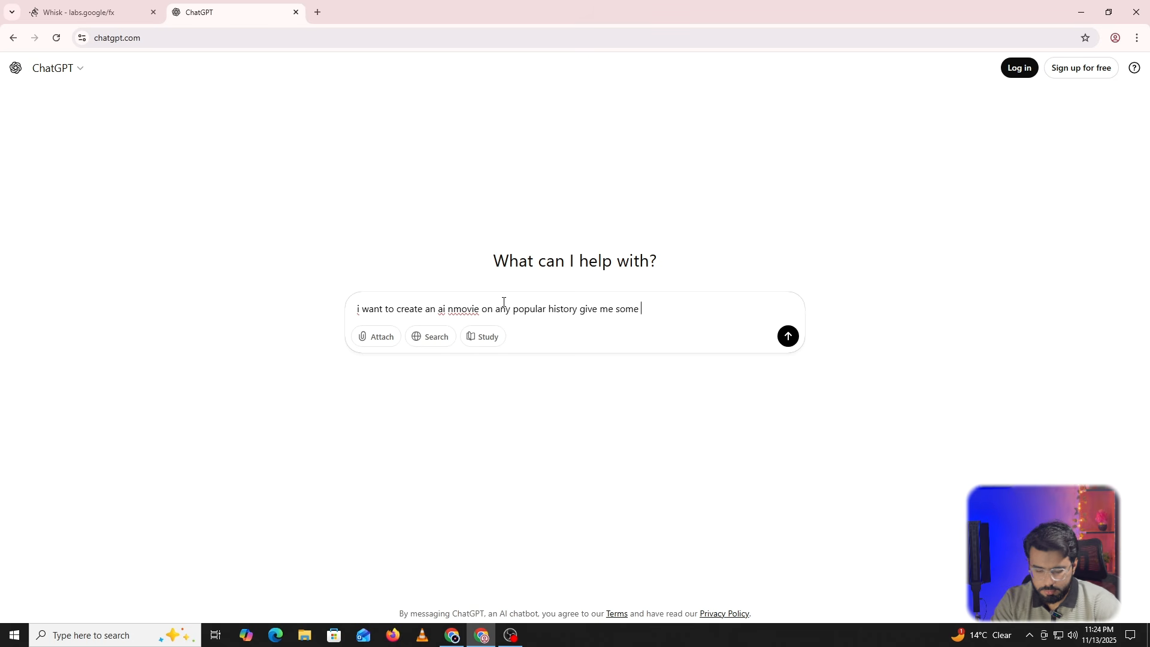
pyautogui.write('popula')
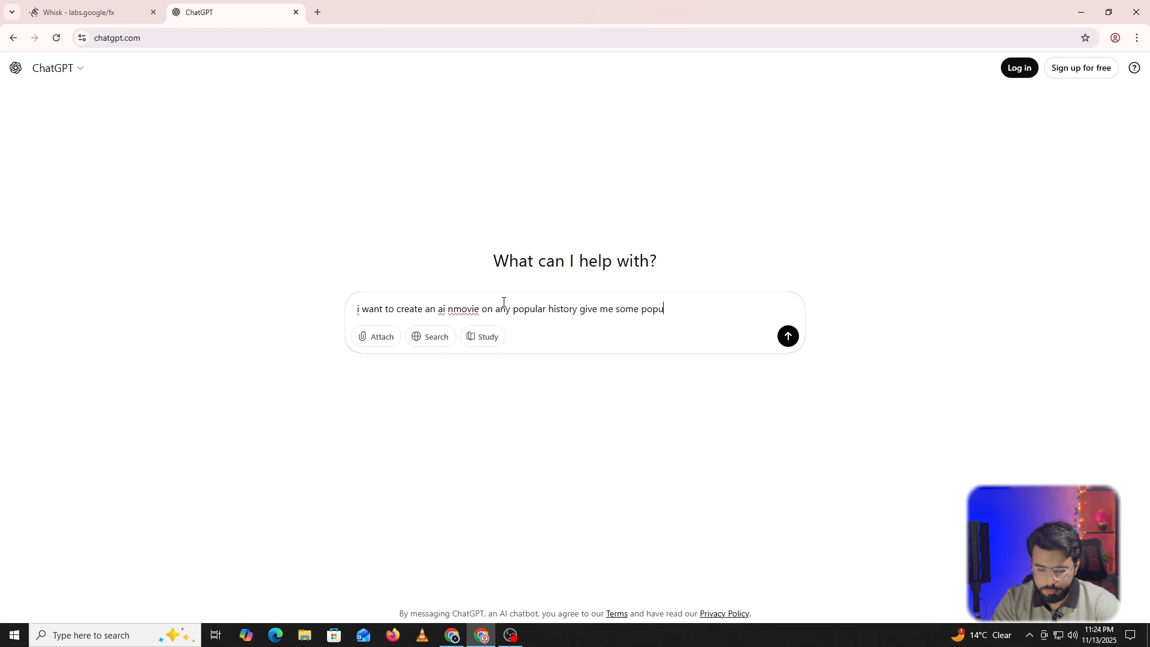
pyautogui.write('r hit')
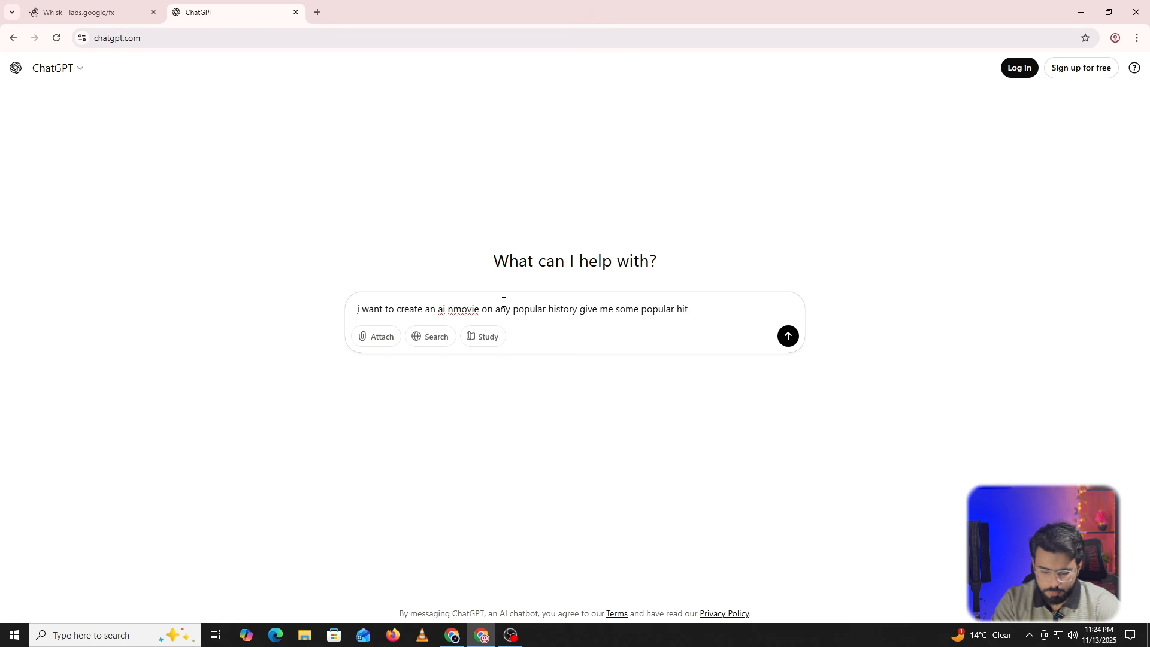
pyautogui.write('orical')
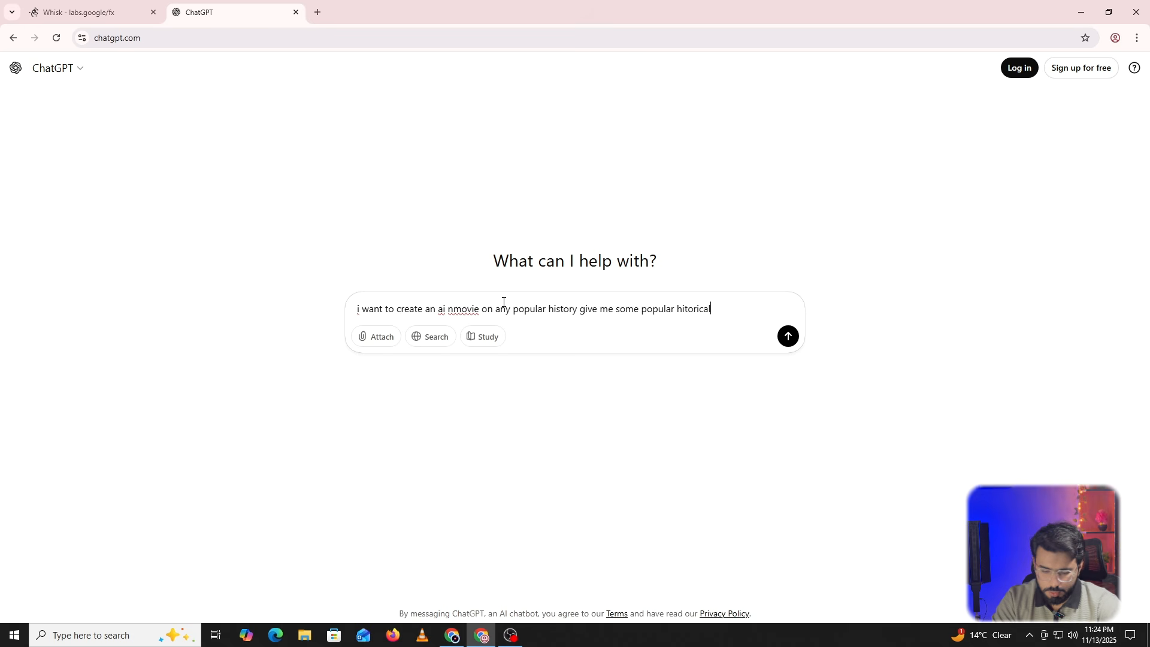
pyautogui.write(' stories')
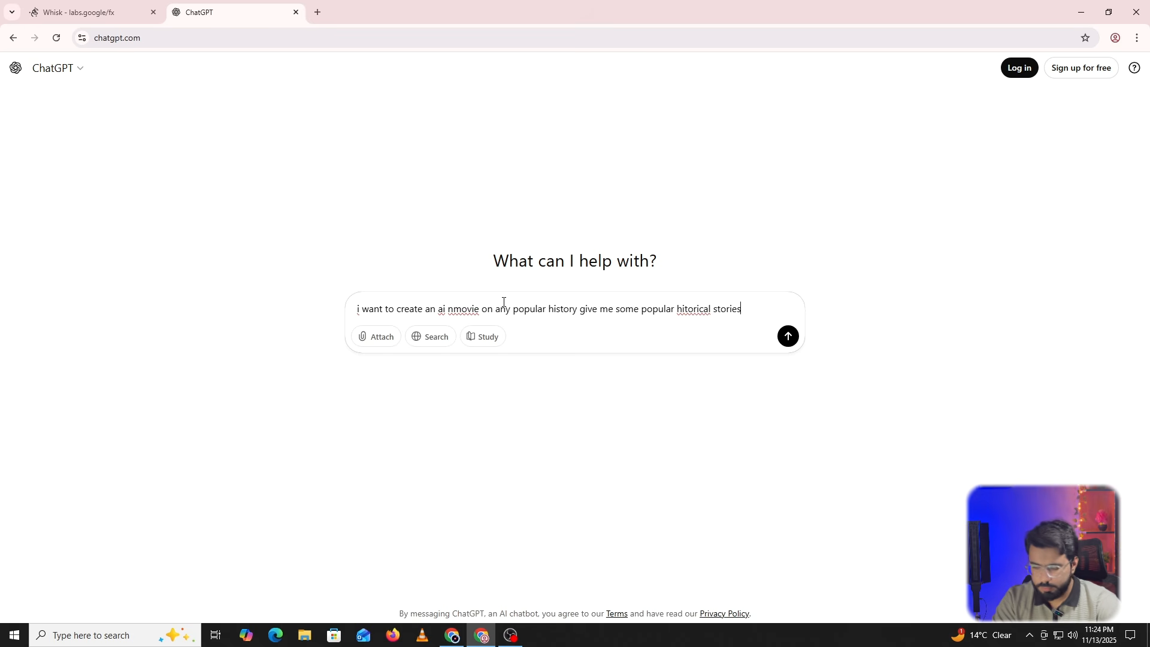
pyautogui.press('Return')
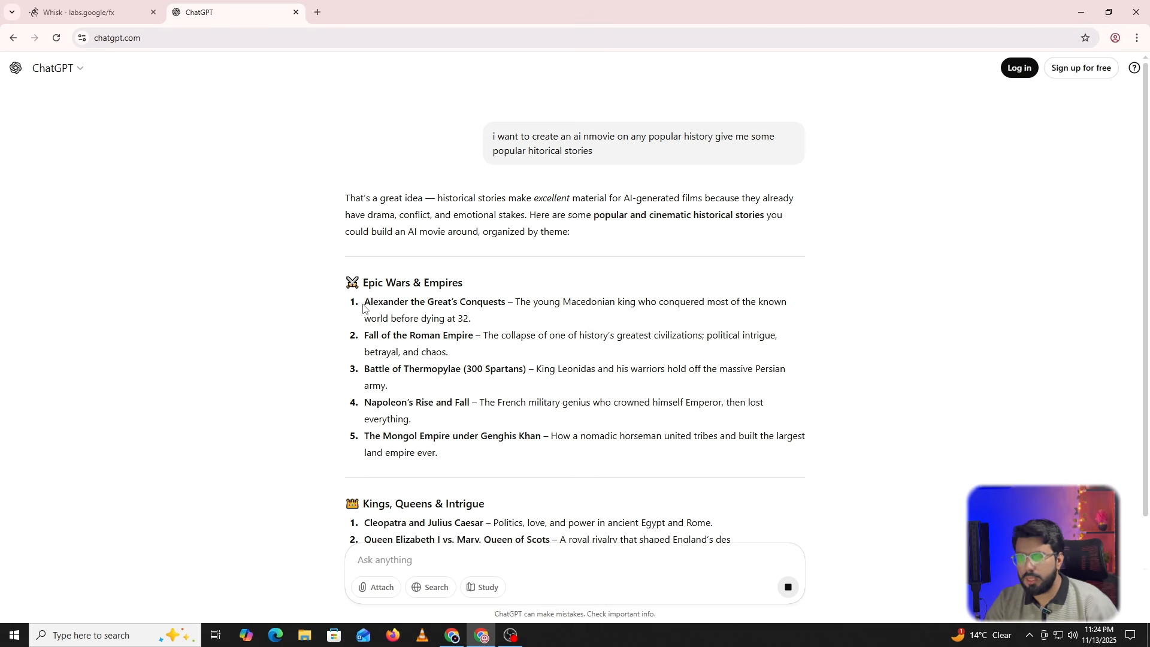
# Read the story suggestions under Epic Wars & Empires, including Alexander the Great, the Roman Empire and Thermopylae.
pyautogui.moveTo(363, 302); pyautogui.dragTo(503, 301)
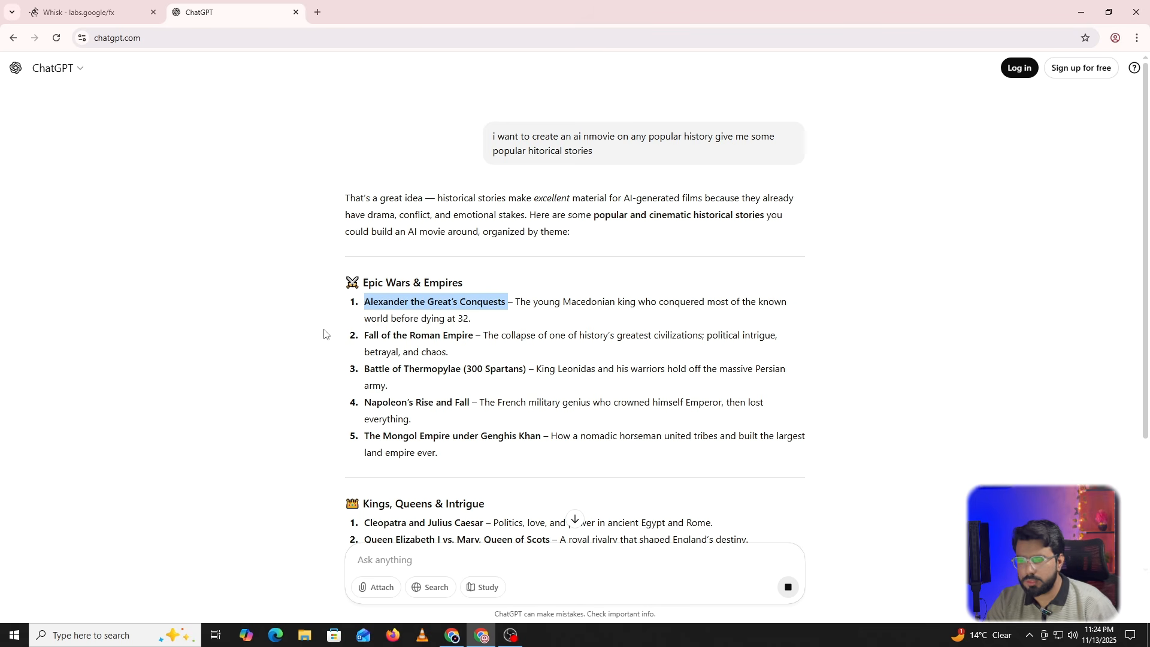
pyautogui.moveTo(393, 335); pyautogui.dragTo(469, 340)
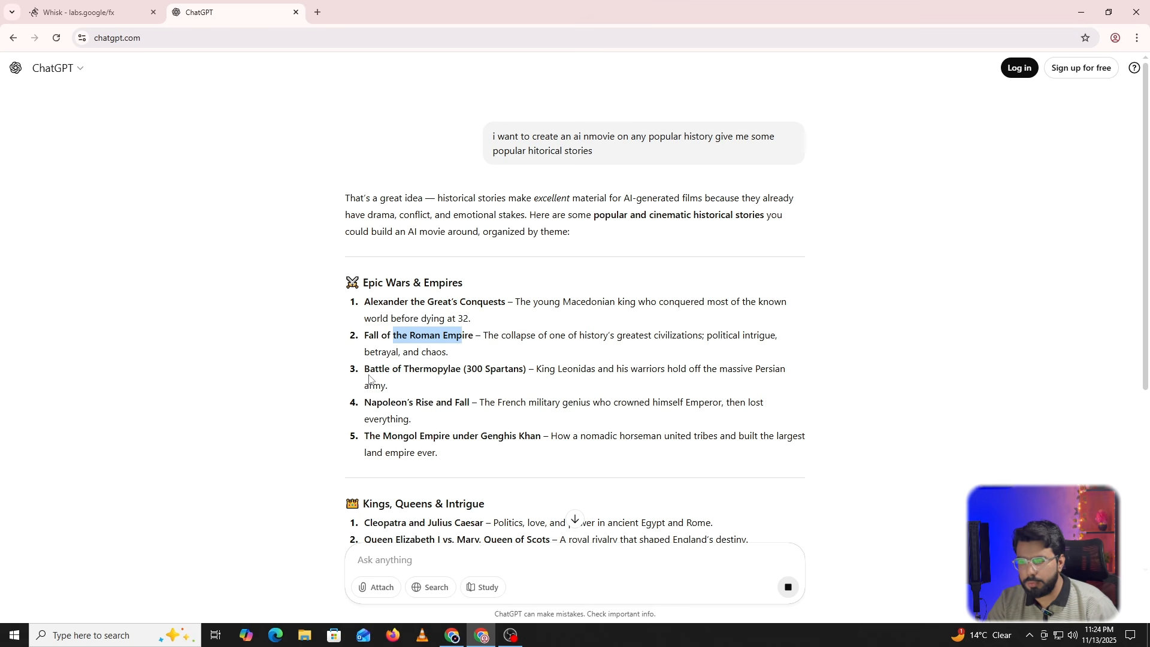
pyautogui.moveTo(370, 369); pyautogui.dragTo(463, 375)
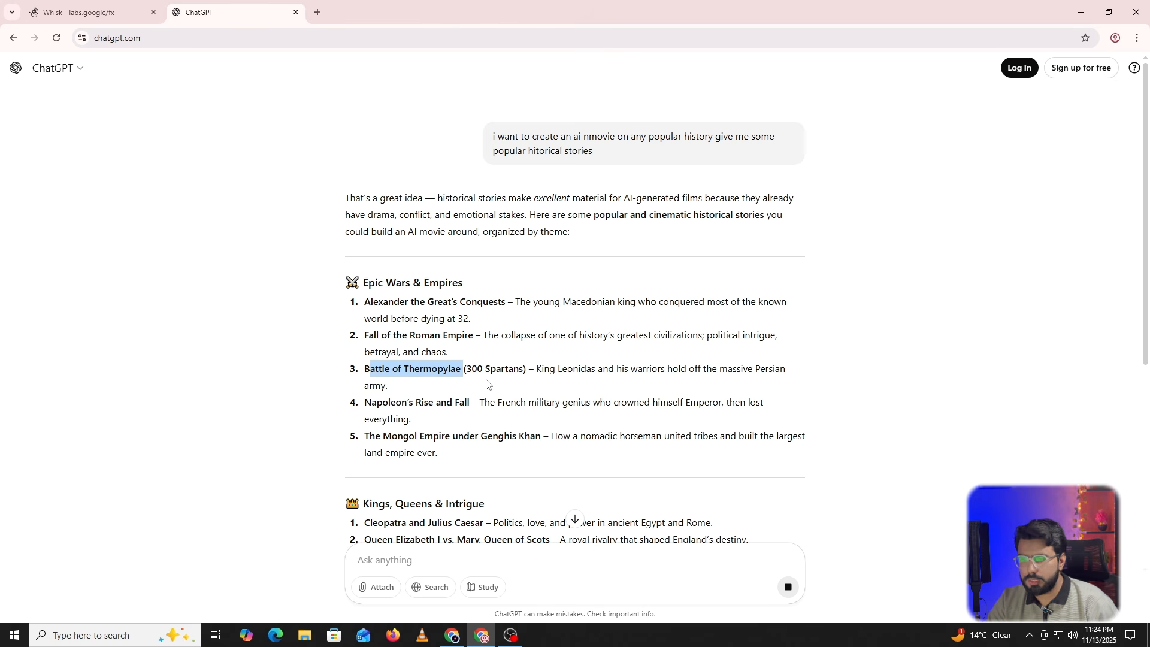
pyautogui.click(509, 373)
pyautogui.moveTo(525, 371); pyautogui.dragTo(375, 364)
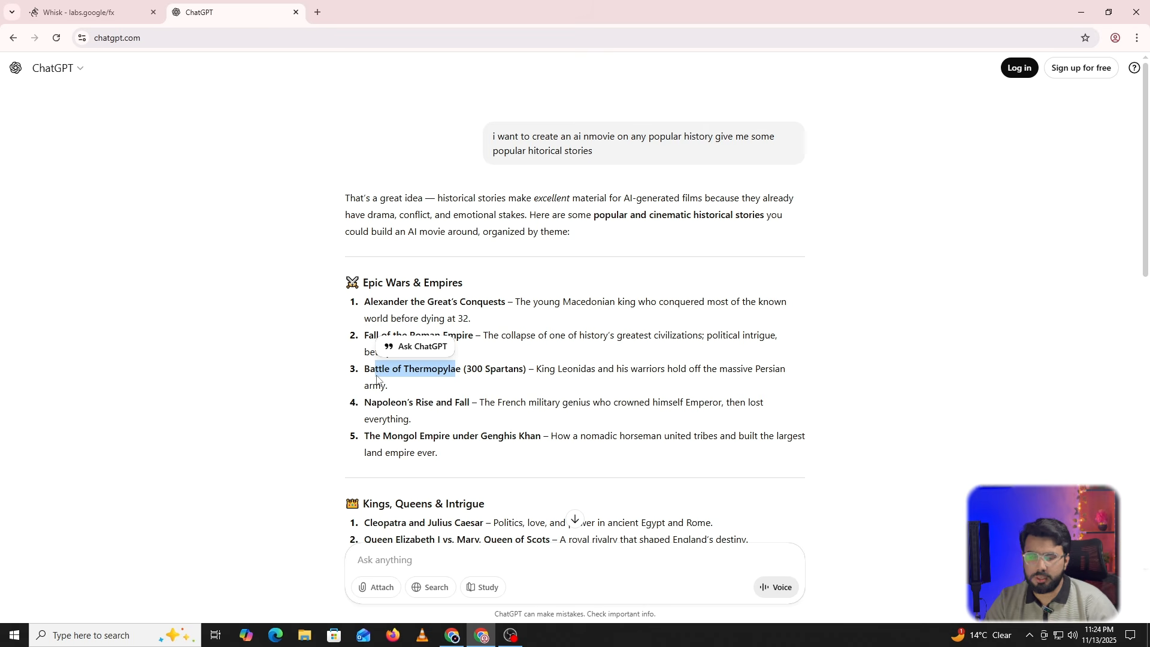
pyautogui.scroll(-3, 413, 409)
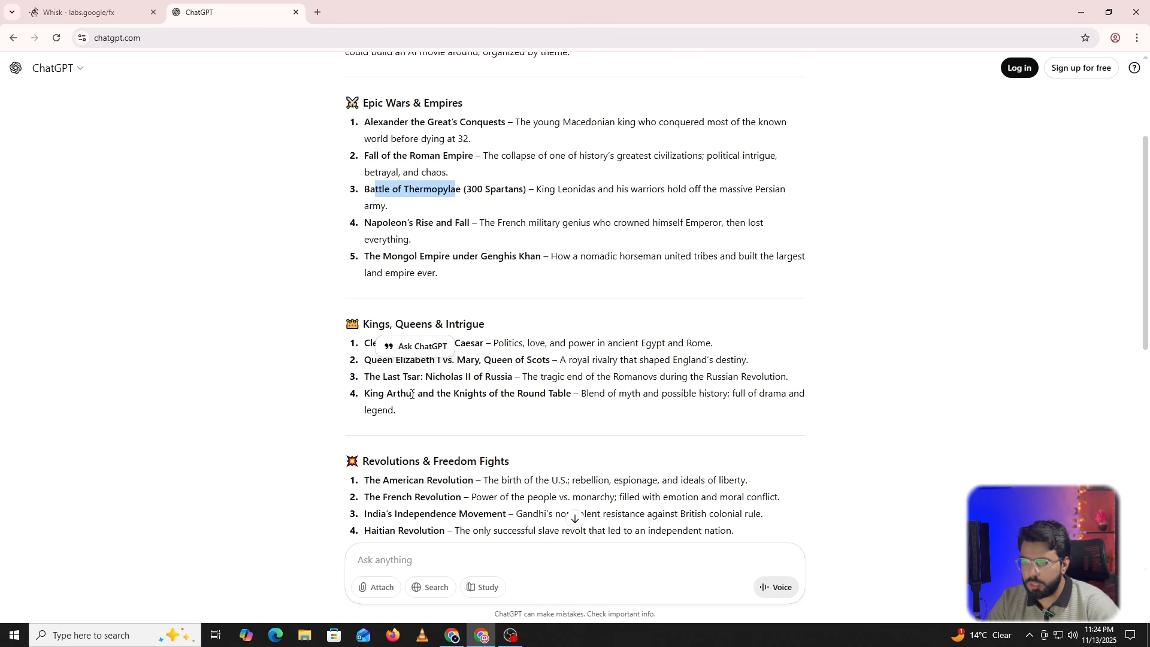
# Review the suggested story themes from Epic Wars & Empires to Modern History, then examine the Battle of Thermopylae (300 Spartans) entry.
pyautogui.click(378, 328)
pyautogui.scroll(2, 407, 296)
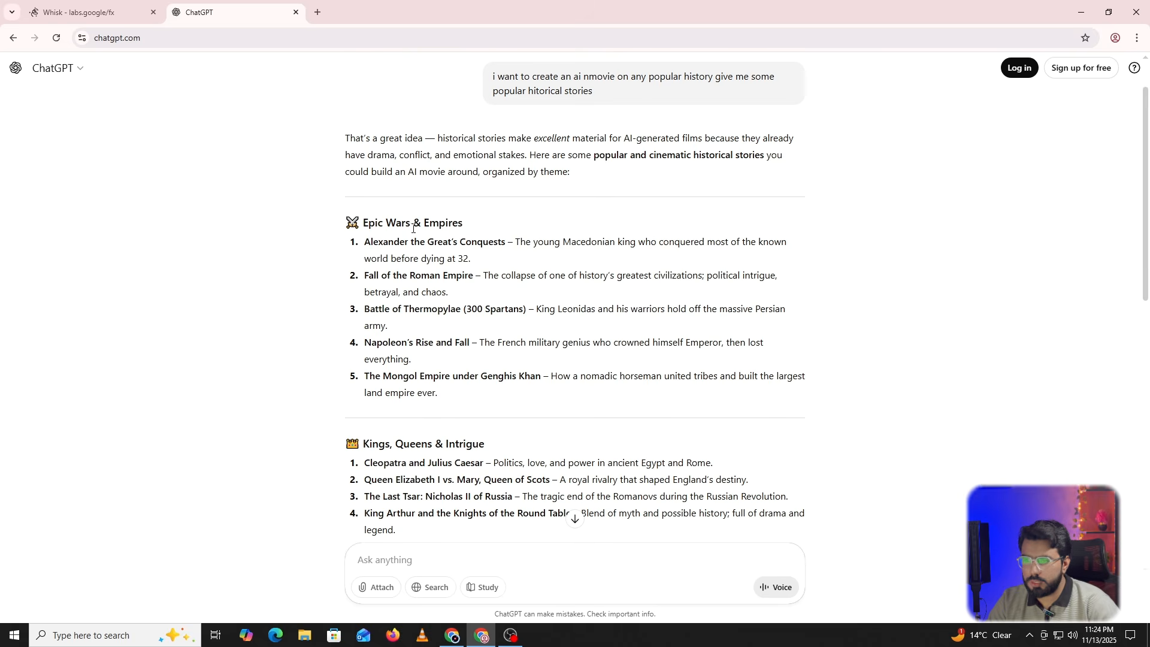
pyautogui.moveTo(470, 223); pyautogui.dragTo(358, 223)
pyautogui.scroll(-2, 401, 329)
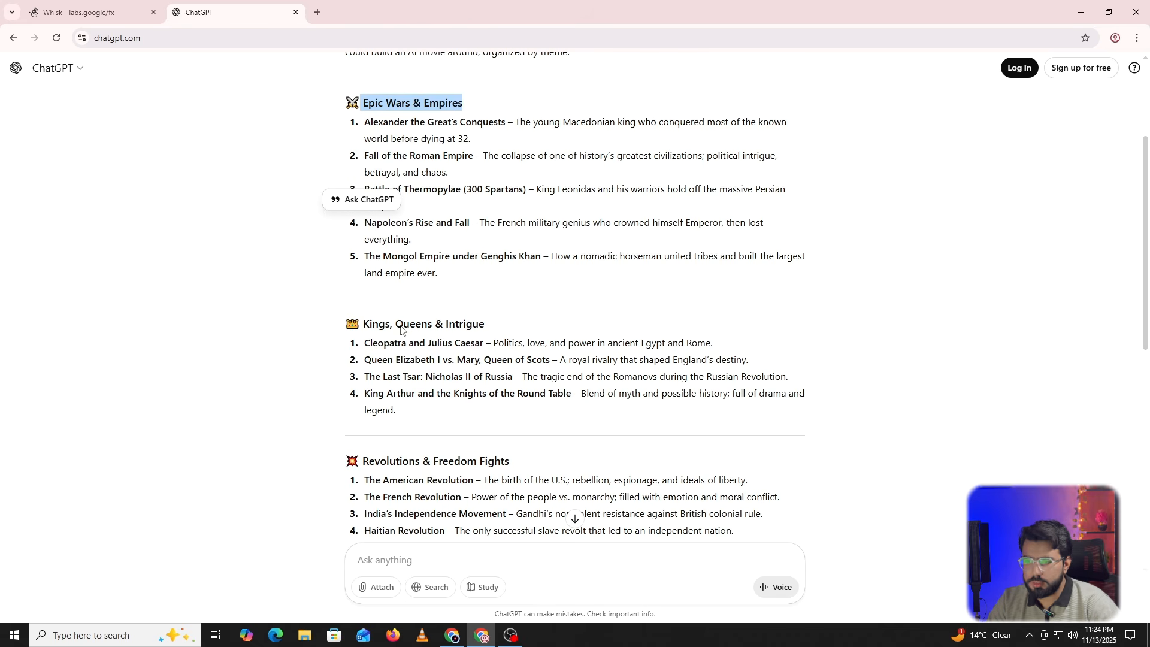
pyautogui.moveTo(363, 324); pyautogui.dragTo(495, 321)
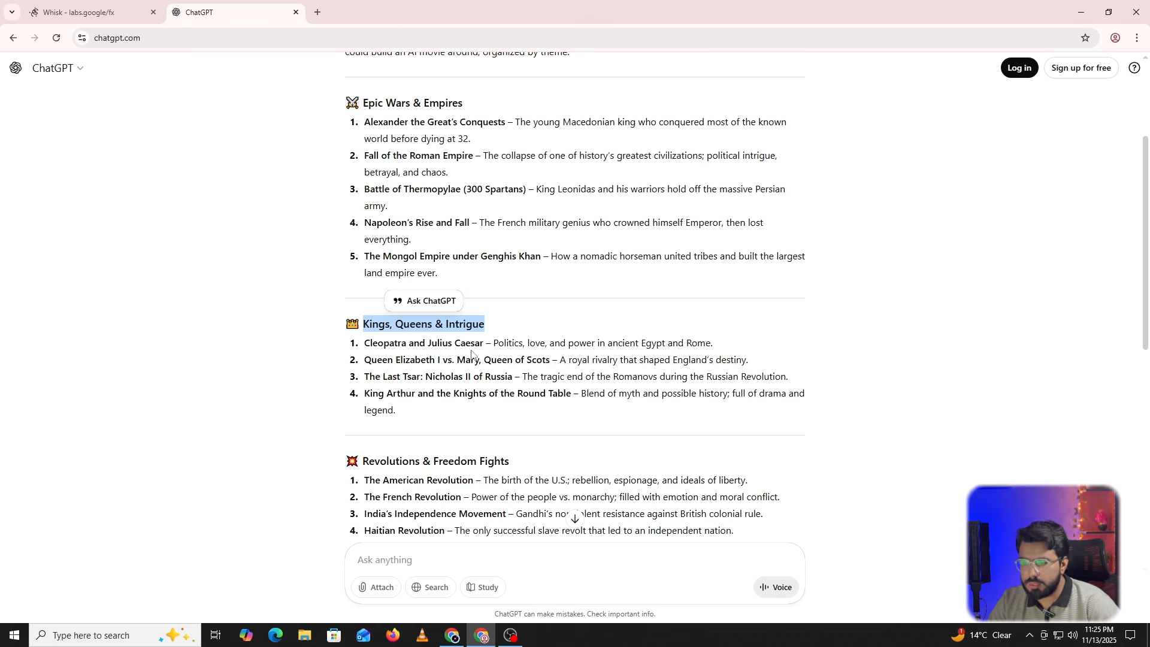
pyautogui.scroll(-1, 467, 359)
pyautogui.moveTo(361, 401); pyautogui.dragTo(505, 402)
pyautogui.scroll(-6, 426, 428)
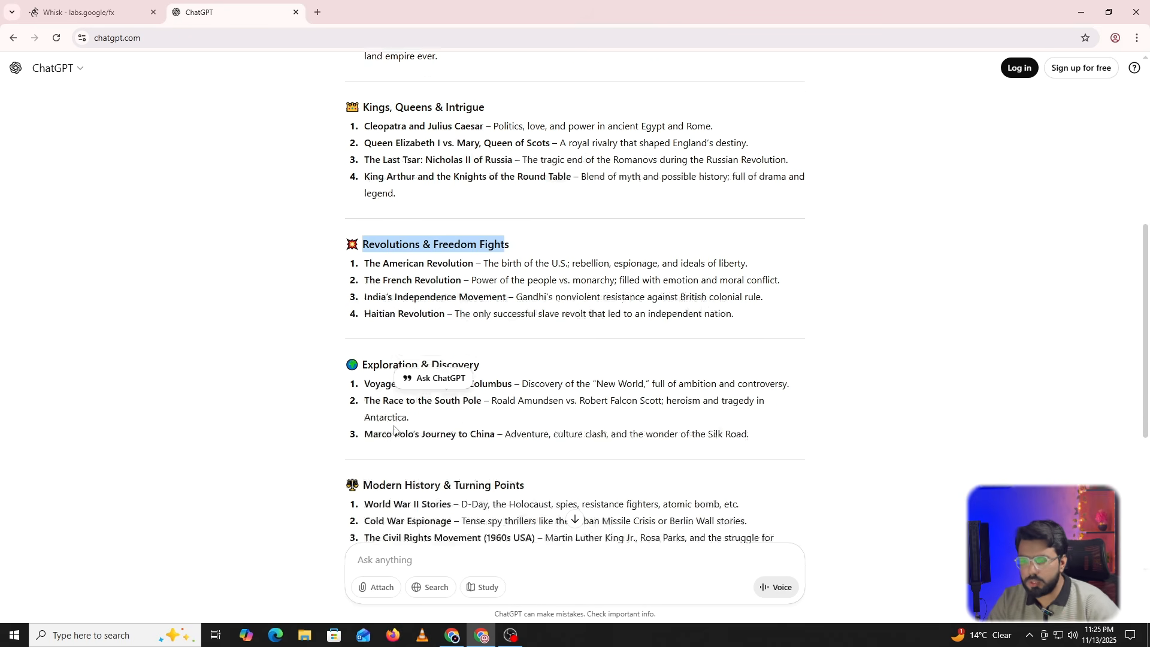
pyautogui.scroll(-2, 388, 420)
pyautogui.scroll(5, 377, 414)
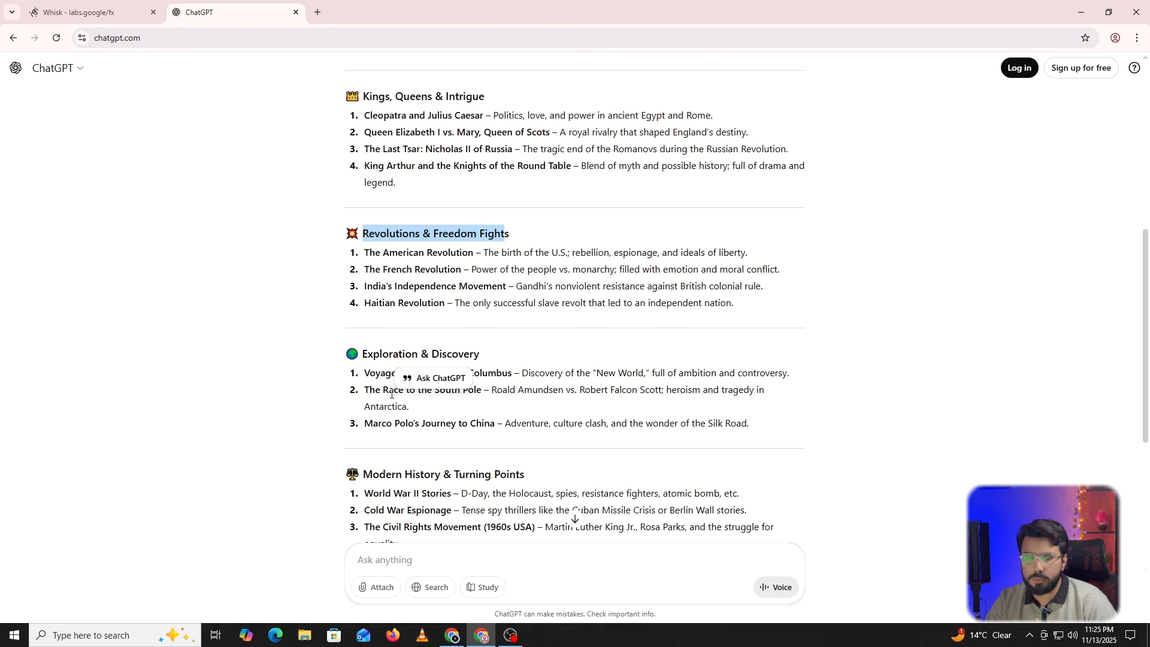
pyautogui.scroll(3, 395, 396)
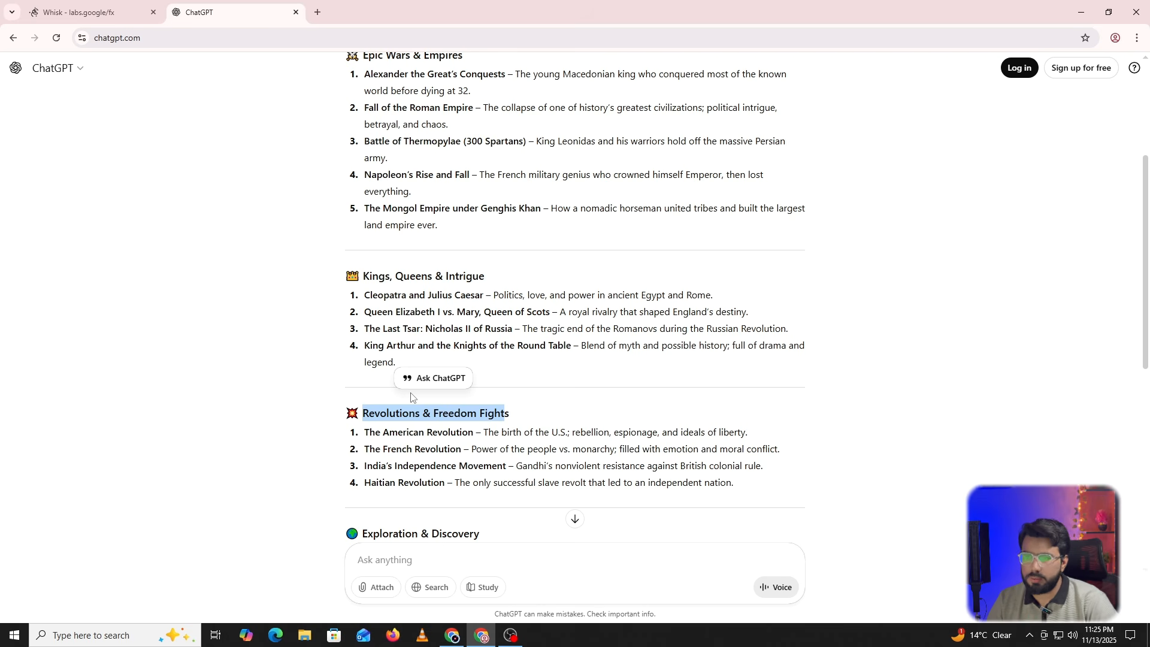
pyautogui.scroll(-1, 363, 90)
pyautogui.scroll(2, 420, 210)
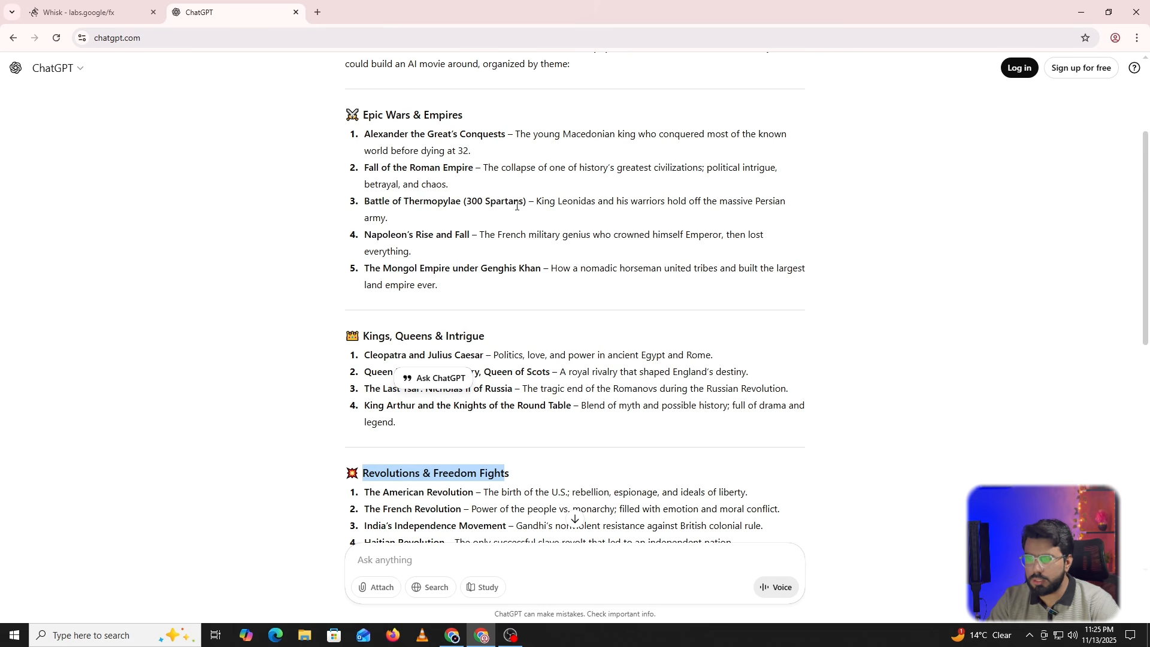
pyautogui.moveTo(526, 203); pyautogui.dragTo(363, 203)
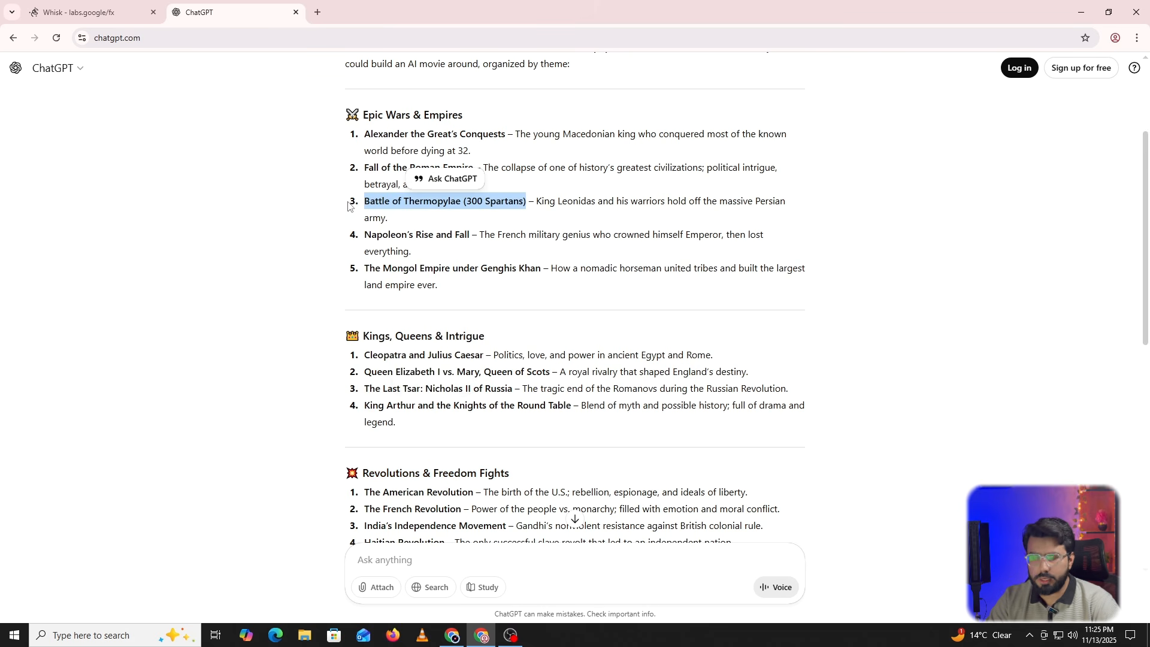
pyautogui.click(496, 214)
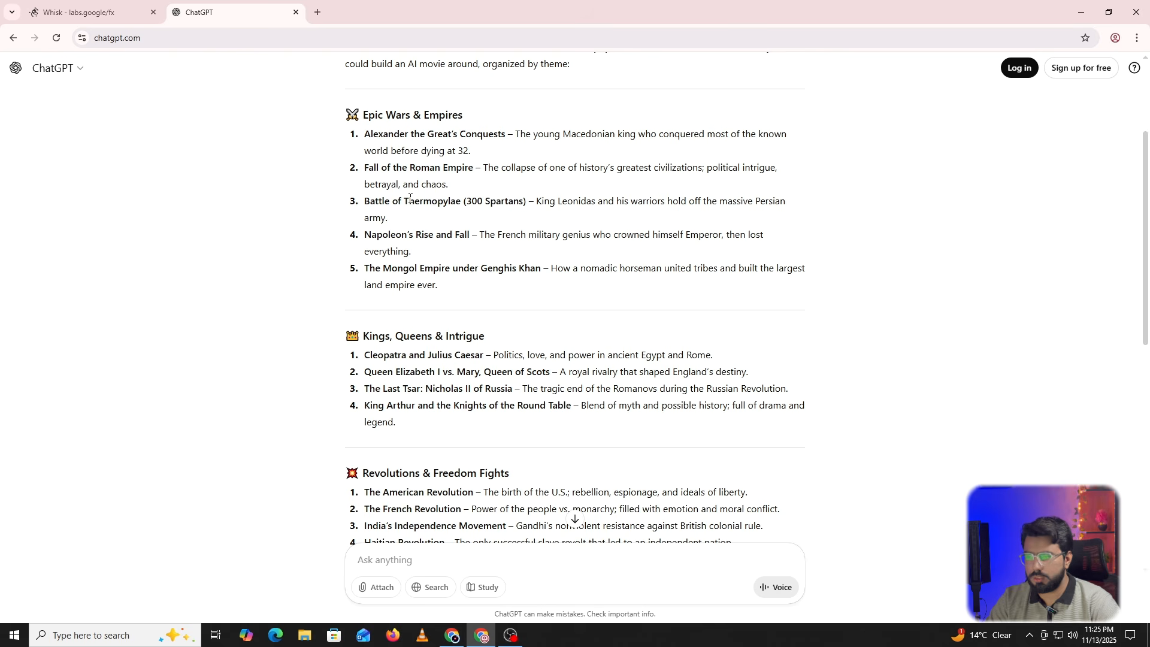
pyautogui.moveTo(364, 202); pyautogui.dragTo(528, 206)
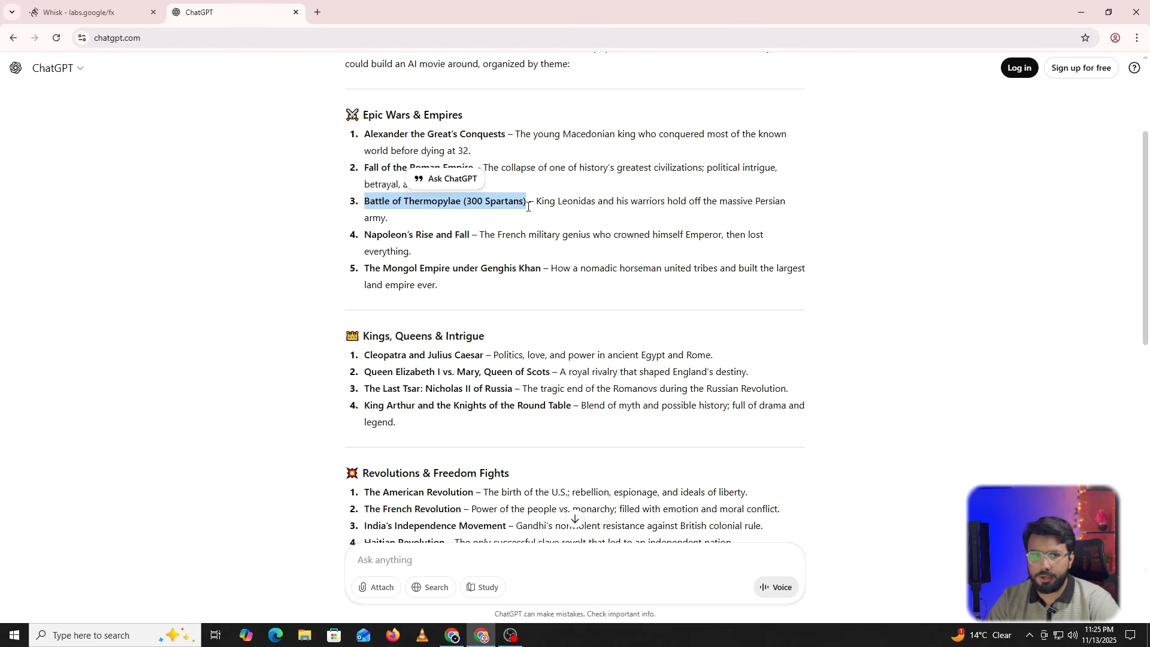
pyautogui.click(518, 198)
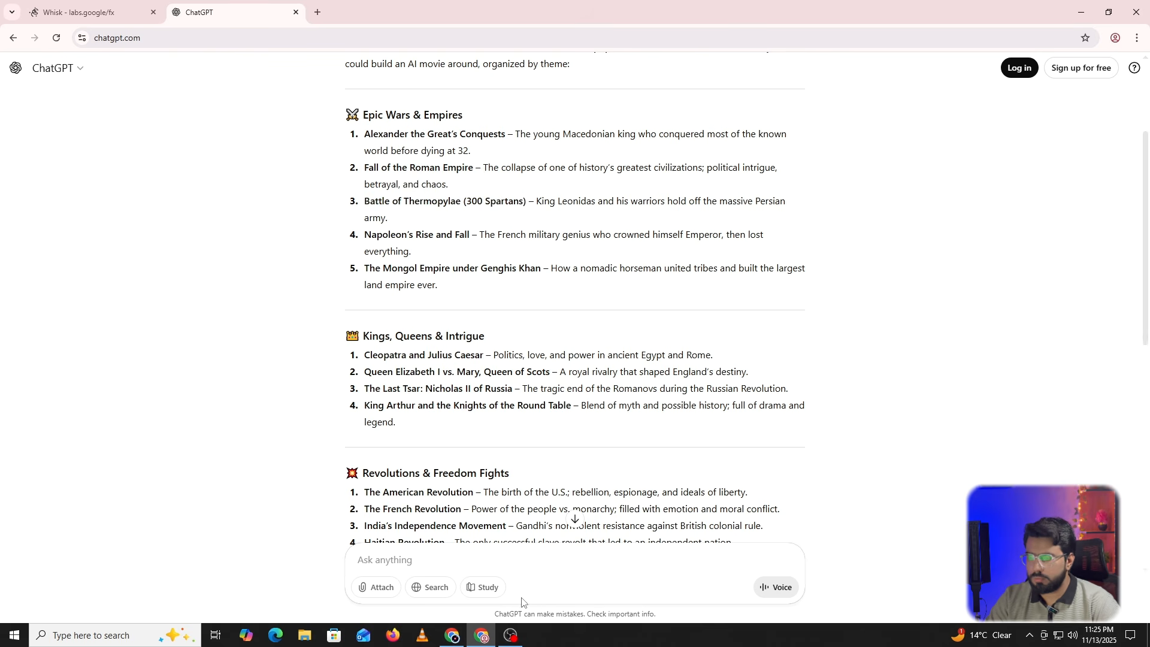
pyautogui.click(501, 559)
pyautogui.write('battle')
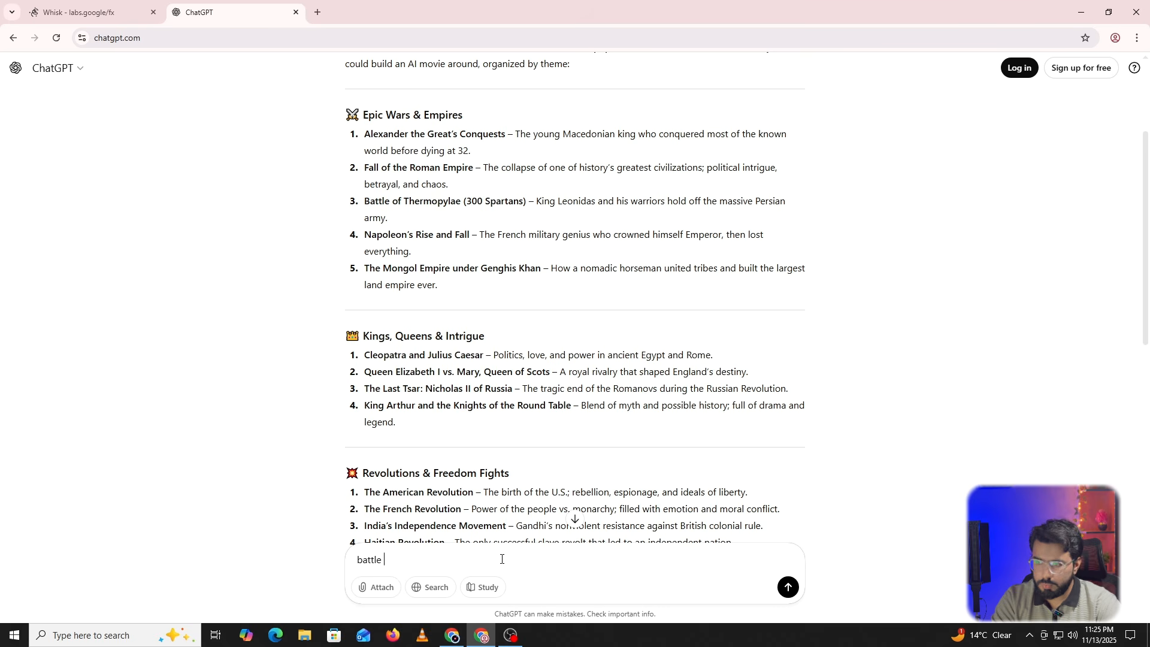
pyautogui.write(' o')
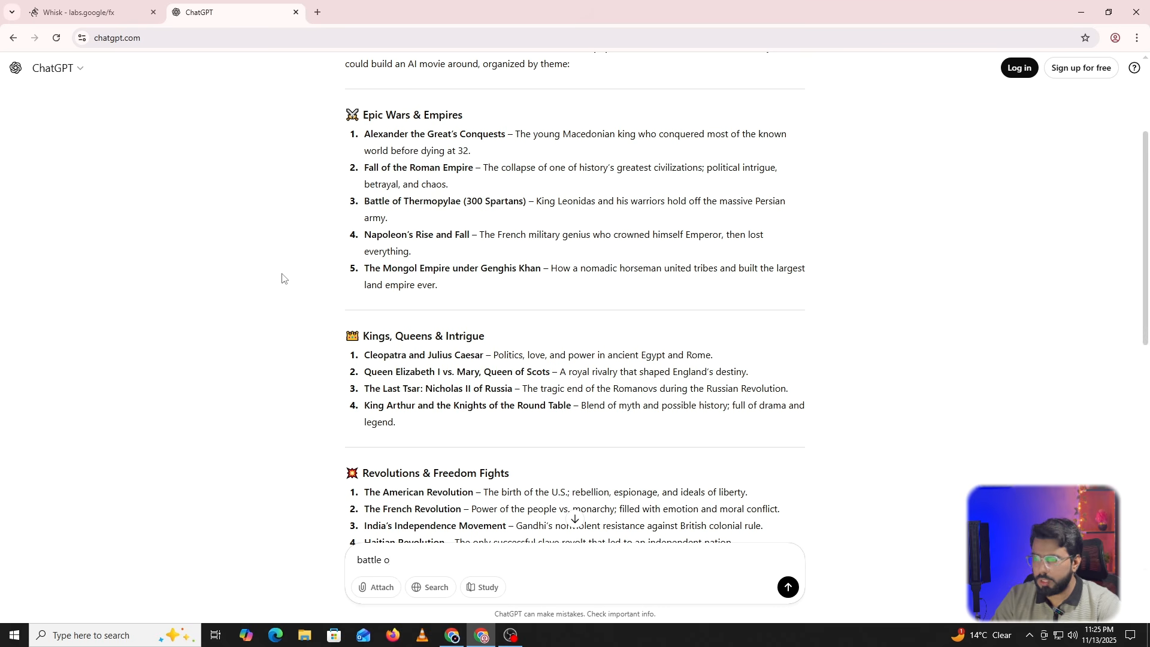
# Copy the Battle of Thermopylae (300 Spartans) entry with its description and send it as the chat message.
pyautogui.moveTo(363, 203); pyautogui.dragTo(447, 222)
pyautogui.hotkey('ctrl', 'c')
pyautogui.moveTo(473, 560); pyautogui.dragTo(346, 559)
pyautogui.hotkey('ctrl', 'v')
pyautogui.press('Return')
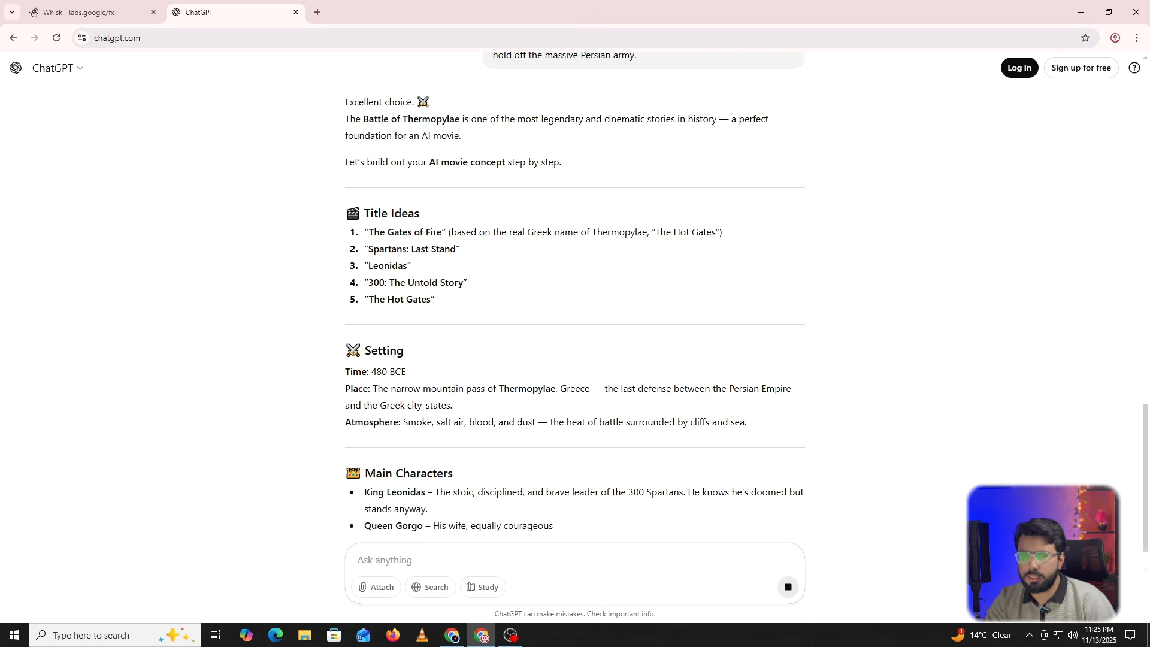
# Read the five title ideas for the Thermopylae movie, from "The Gates of Fire" to "The Hot Gates".
pyautogui.moveTo(368, 234); pyautogui.dragTo(442, 234)
pyautogui.moveTo(373, 249); pyautogui.dragTo(457, 245)
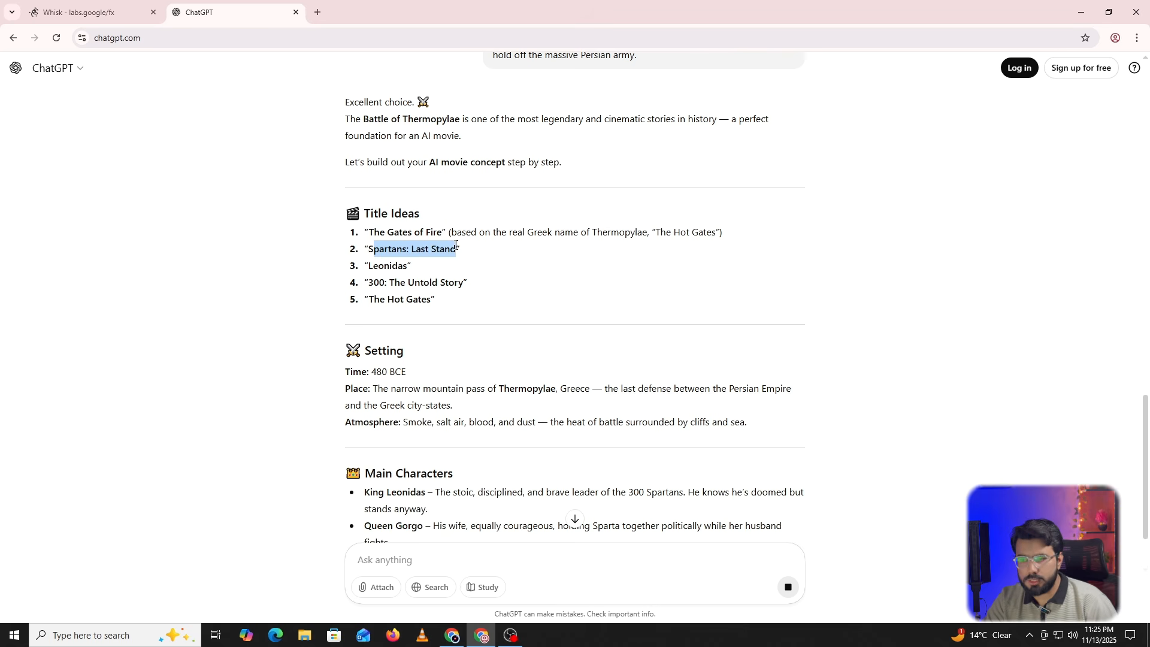
pyautogui.click(386, 266)
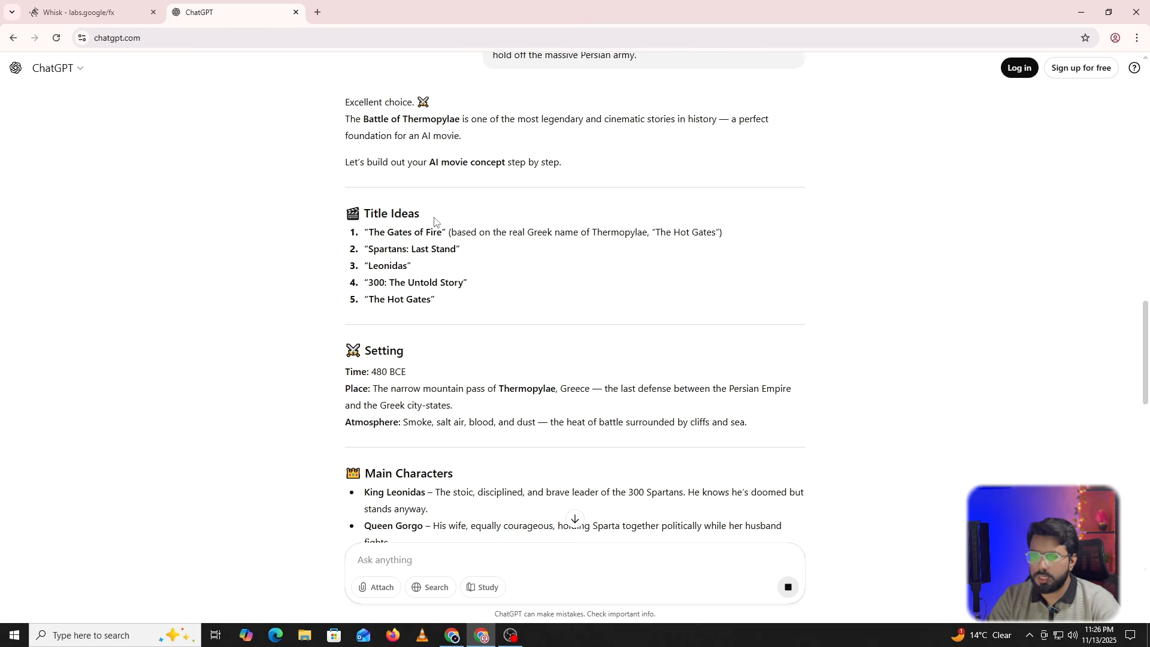
pyautogui.scroll(-4, 375, 282)
pyautogui.scroll(2, 406, 239)
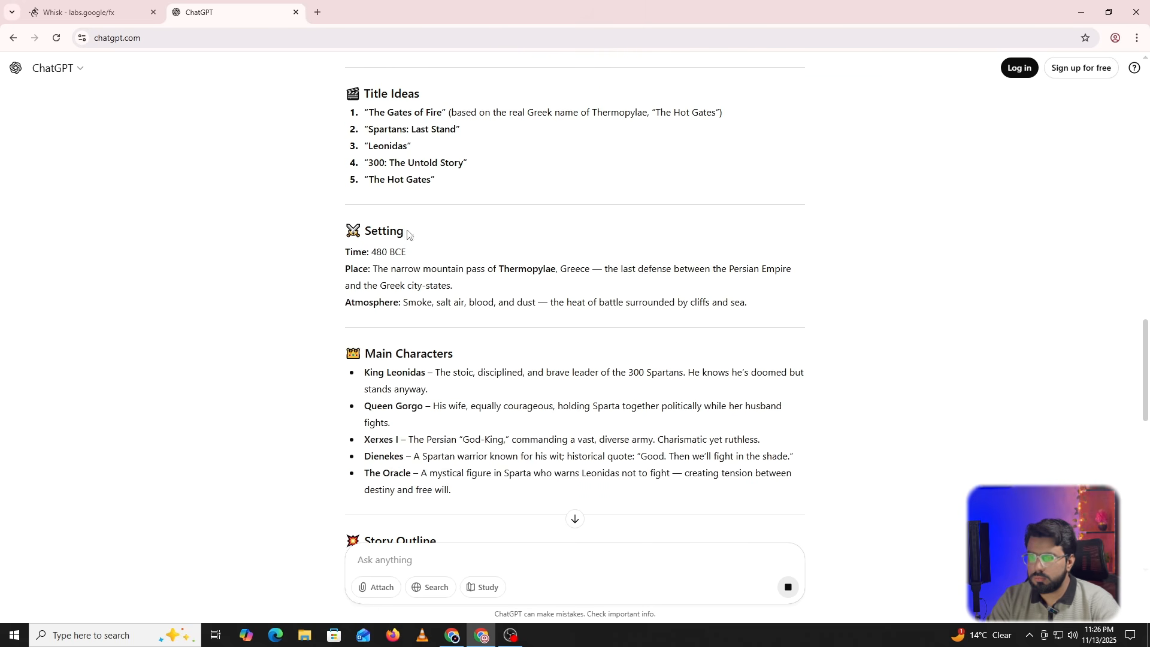
pyautogui.moveTo(381, 166); pyautogui.dragTo(461, 166)
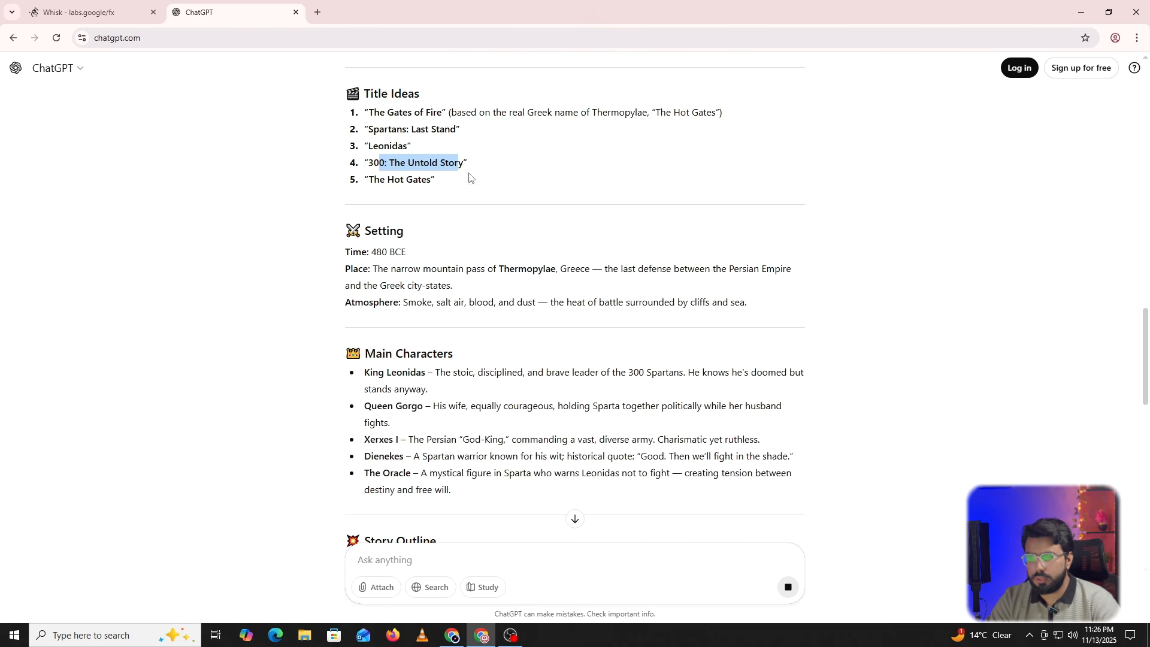
# Review the movie's Setting section and the Main Characters list from King Leonidas to The Oracle.
pyautogui.scroll(-1, 385, 260)
pyautogui.scroll(-2, 378, 240)
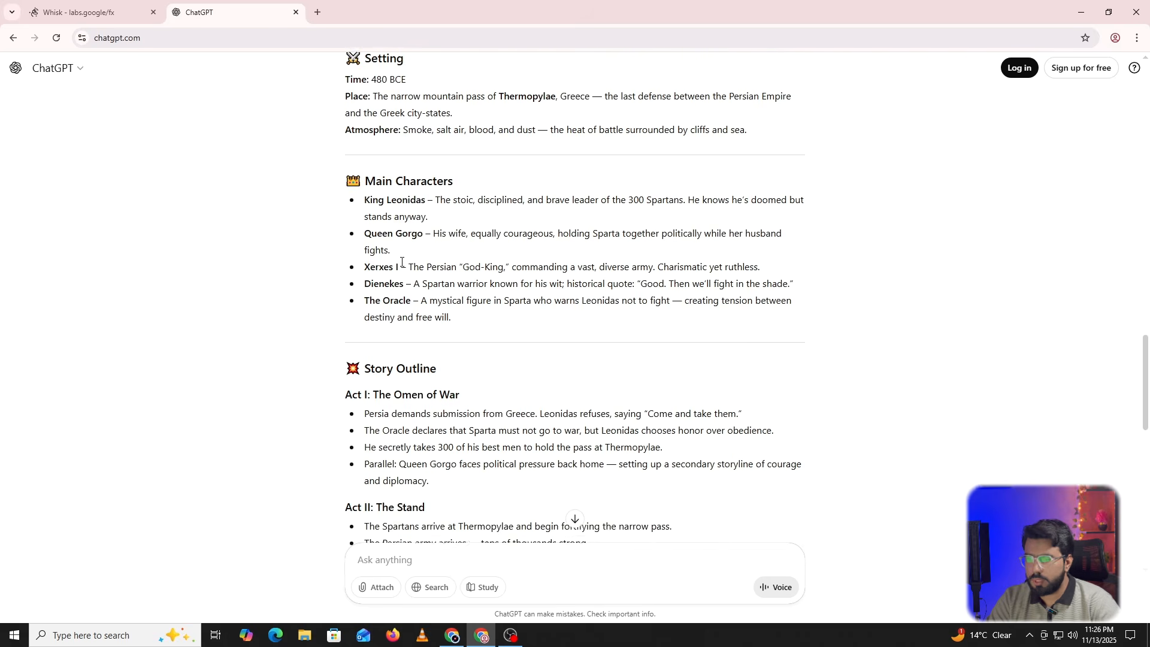
pyautogui.scroll(2, 398, 265)
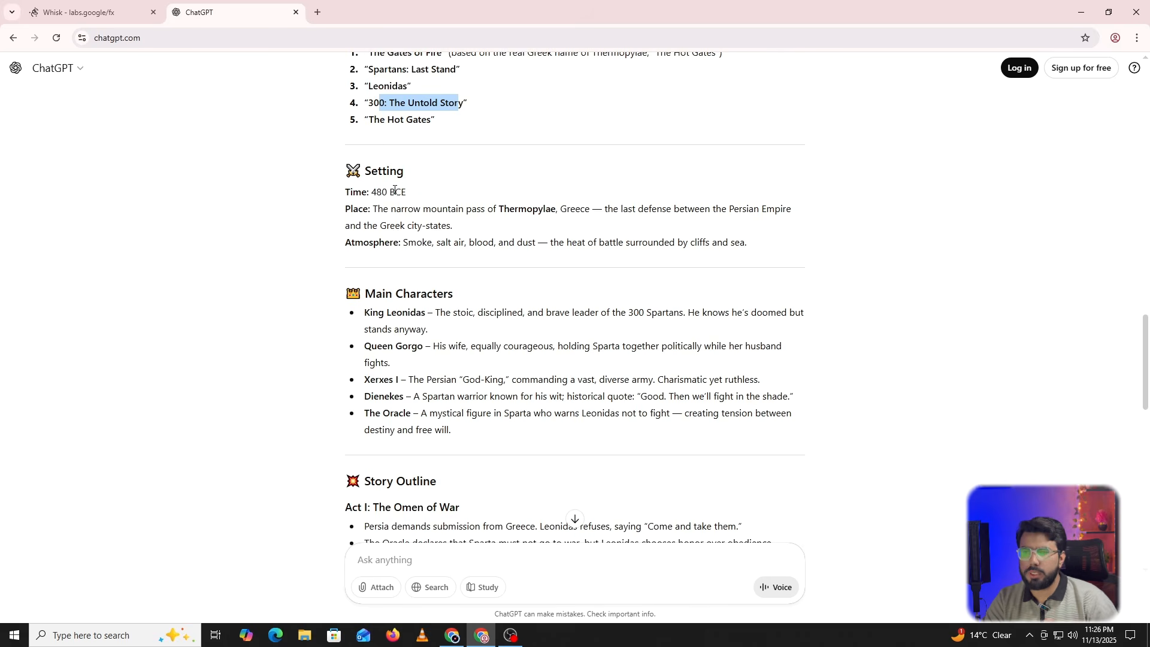
pyautogui.scroll(-1, 396, 213)
pyautogui.scroll(2, 398, 219)
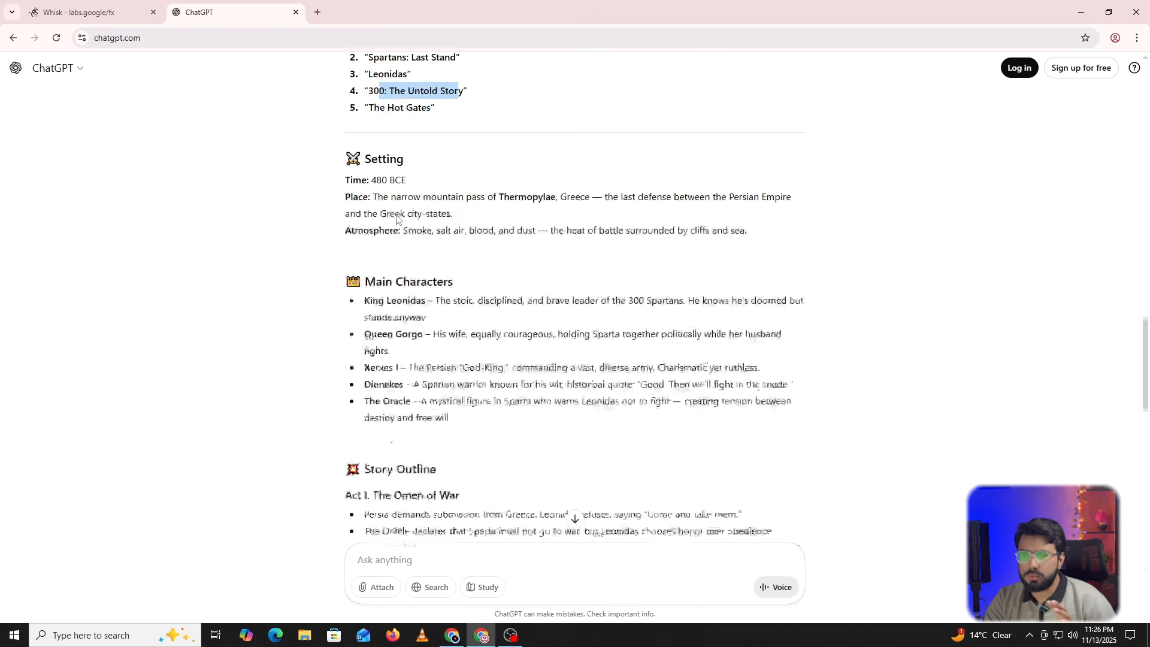
pyautogui.scroll(-2, 432, 251)
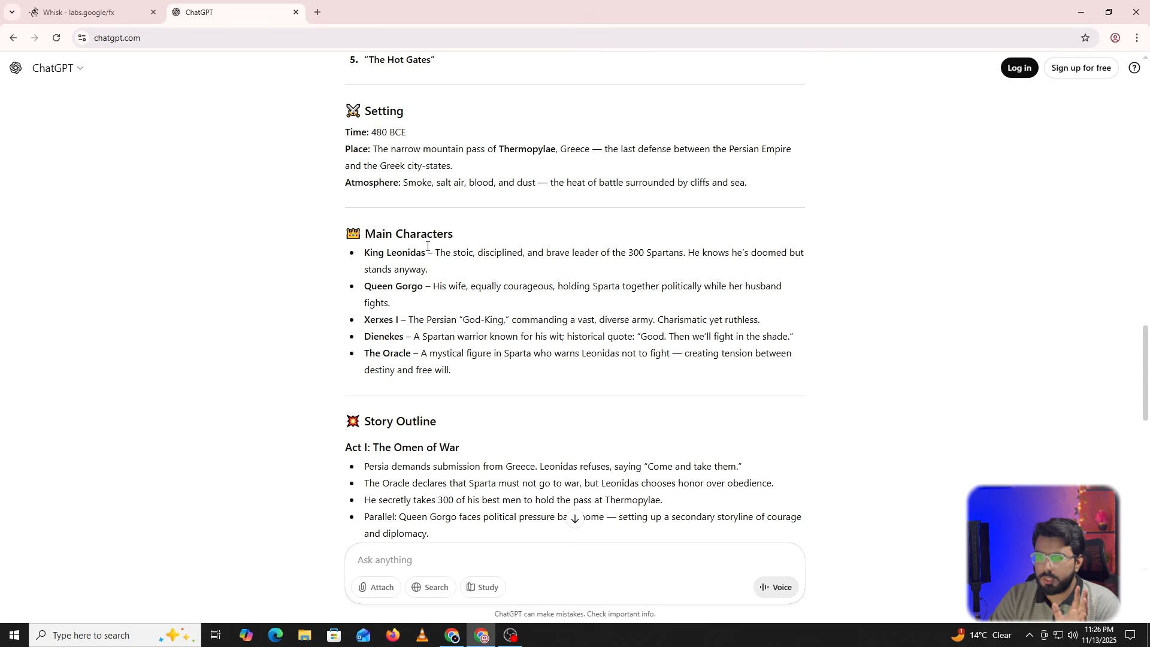
pyautogui.moveTo(366, 252); pyautogui.dragTo(426, 253)
pyautogui.moveTo(378, 319); pyautogui.dragTo(413, 357)
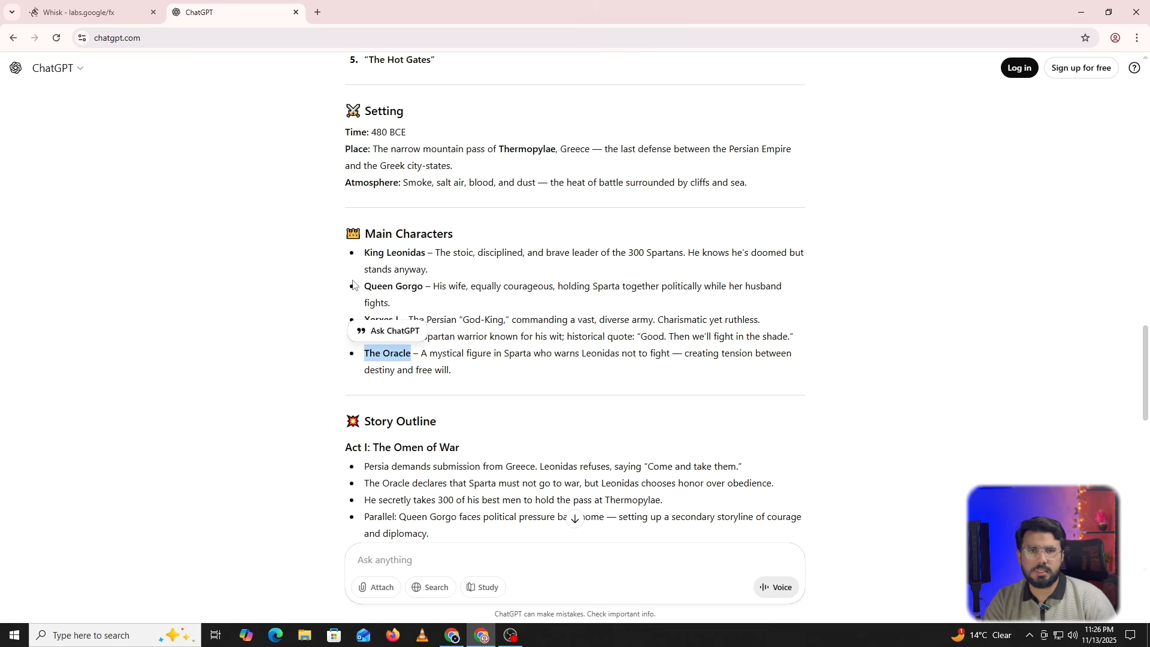
# Read the opening plot points of Act I: The Omen of War in the Story Outline.
pyautogui.scroll(-5, 353, 285)
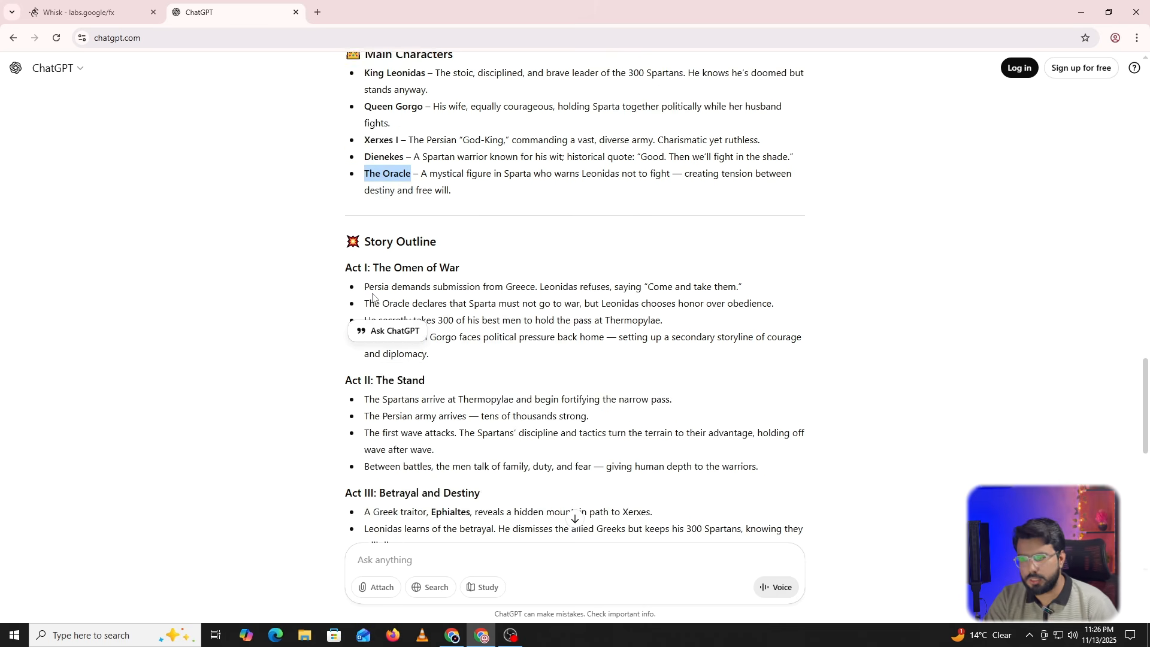
pyautogui.moveTo(364, 168); pyautogui.dragTo(534, 171)
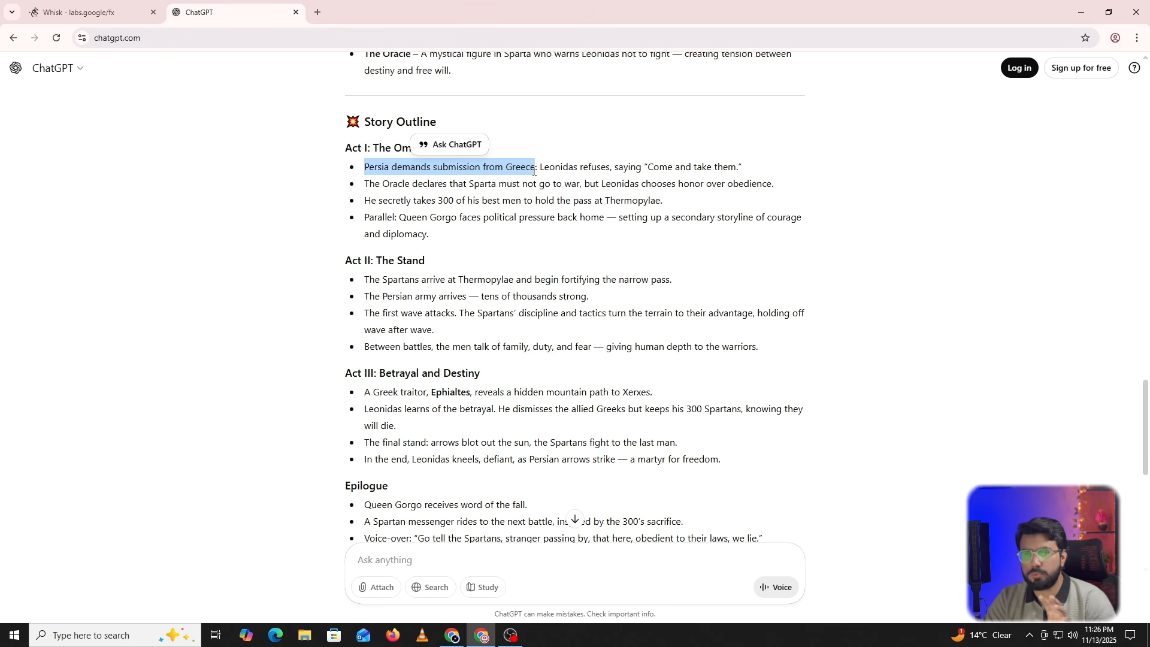
pyautogui.click(510, 173)
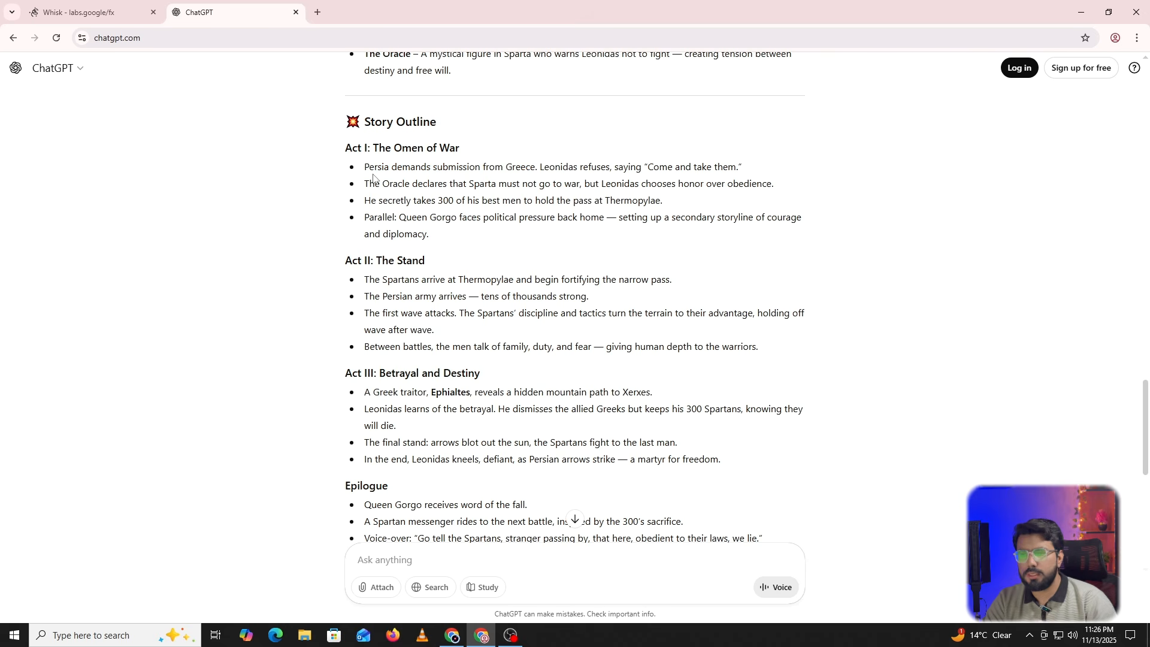
pyautogui.moveTo(364, 169); pyautogui.dragTo(742, 163)
pyautogui.click(541, 169)
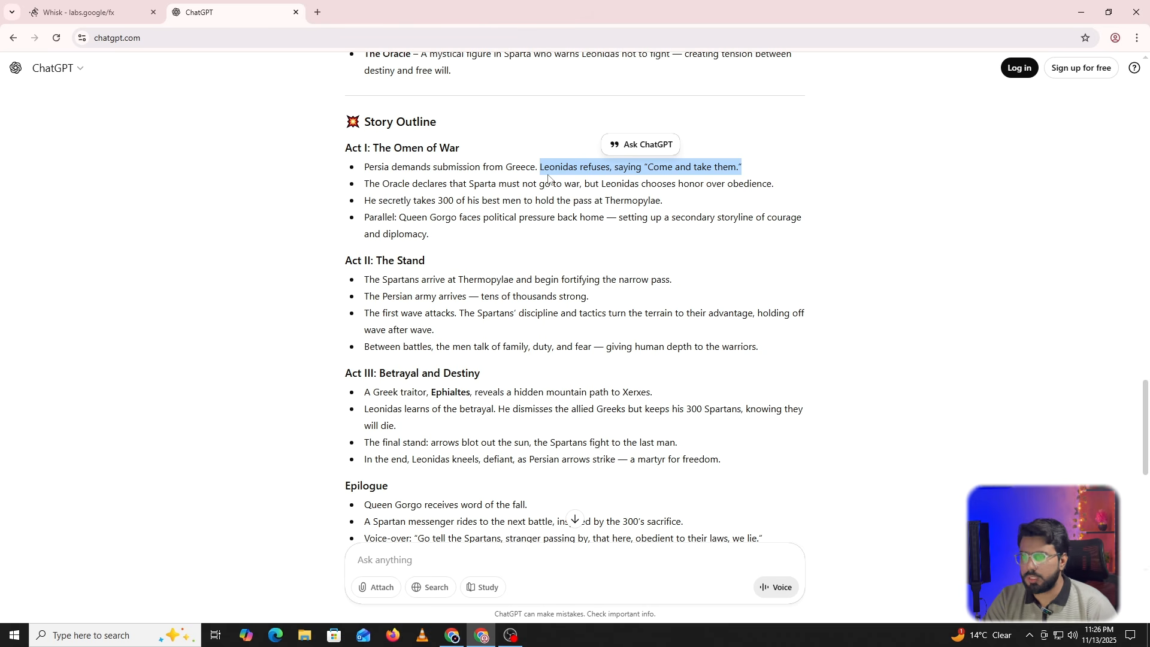
pyautogui.click(582, 178)
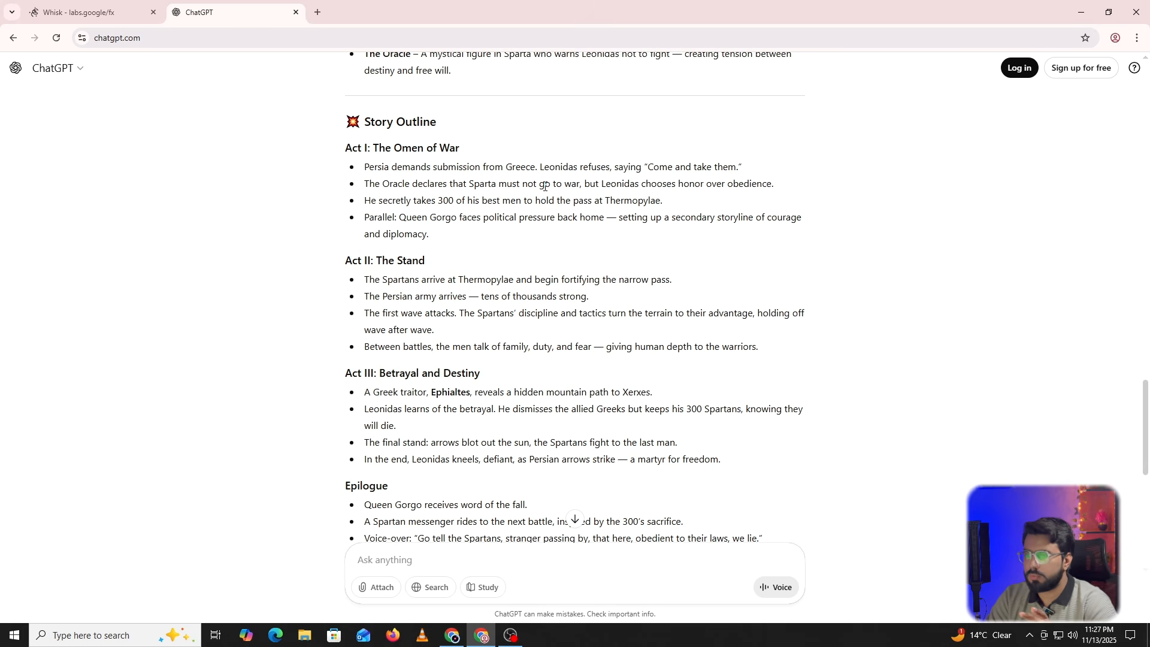
# Skim the rest of the movie concept to its closing options, briefly checking Whisk's empty image slots before returning to ChatGPT.
pyautogui.scroll(-8, 504, 227)
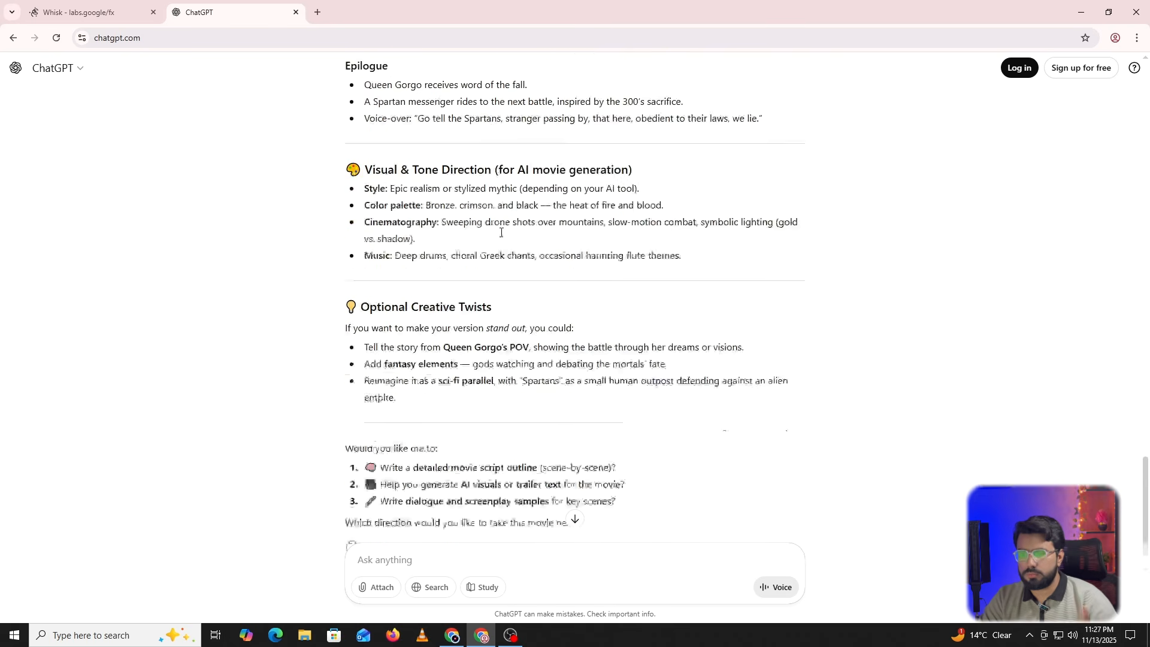
pyautogui.scroll(9, 504, 217)
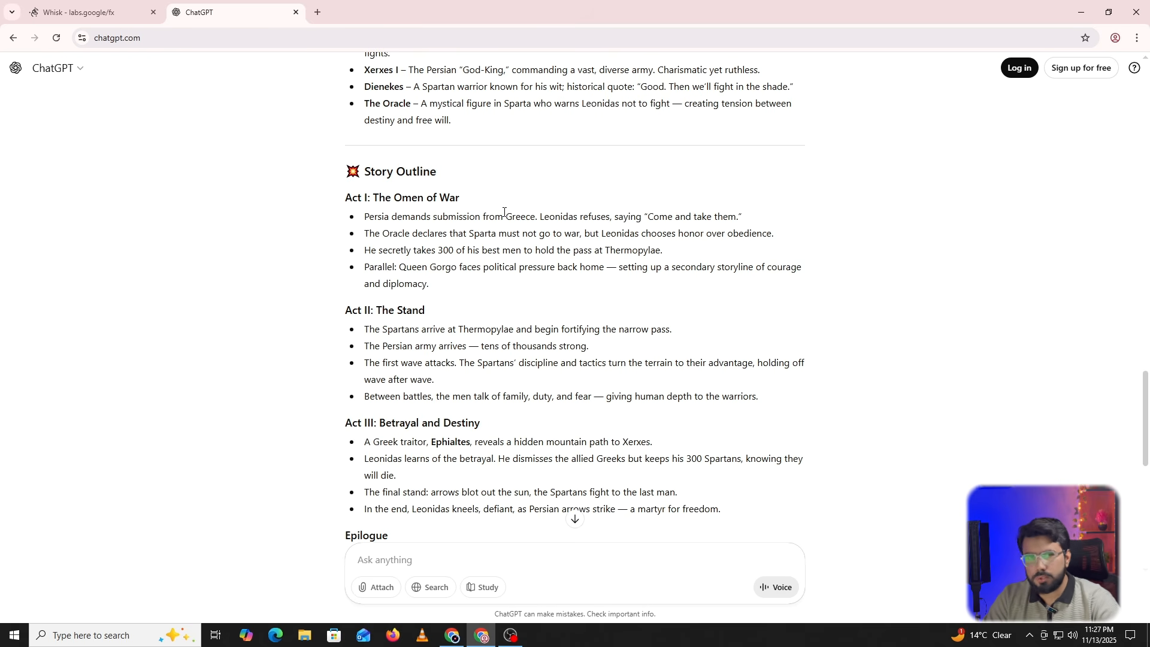
pyautogui.click(90, 12)
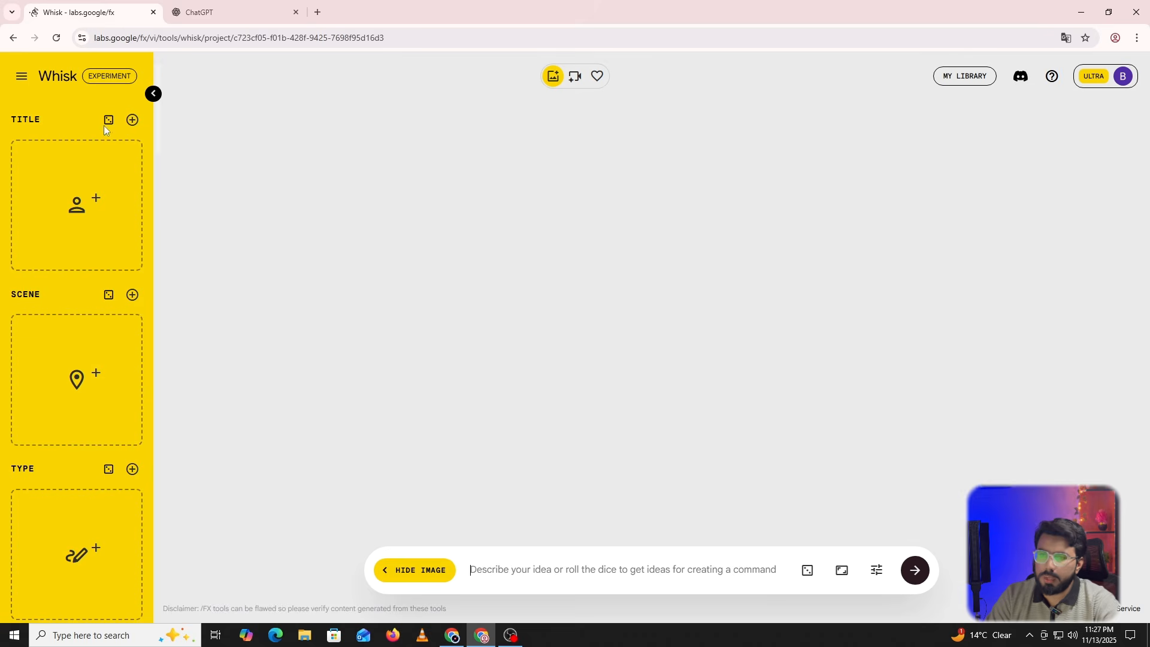
pyautogui.click(279, 13)
pyautogui.scroll(-9, 477, 454)
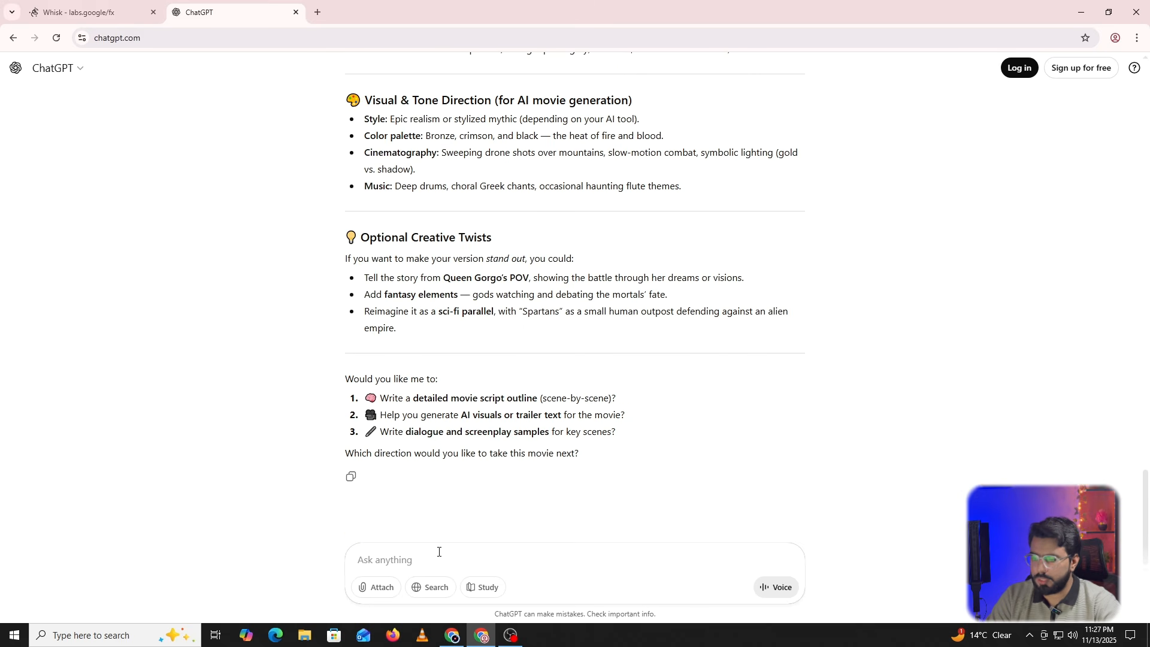
# Begin a new chat message with "charact" and review the main characters and the Story Outline's three acts and epilogue.
pyautogui.write('charactr')
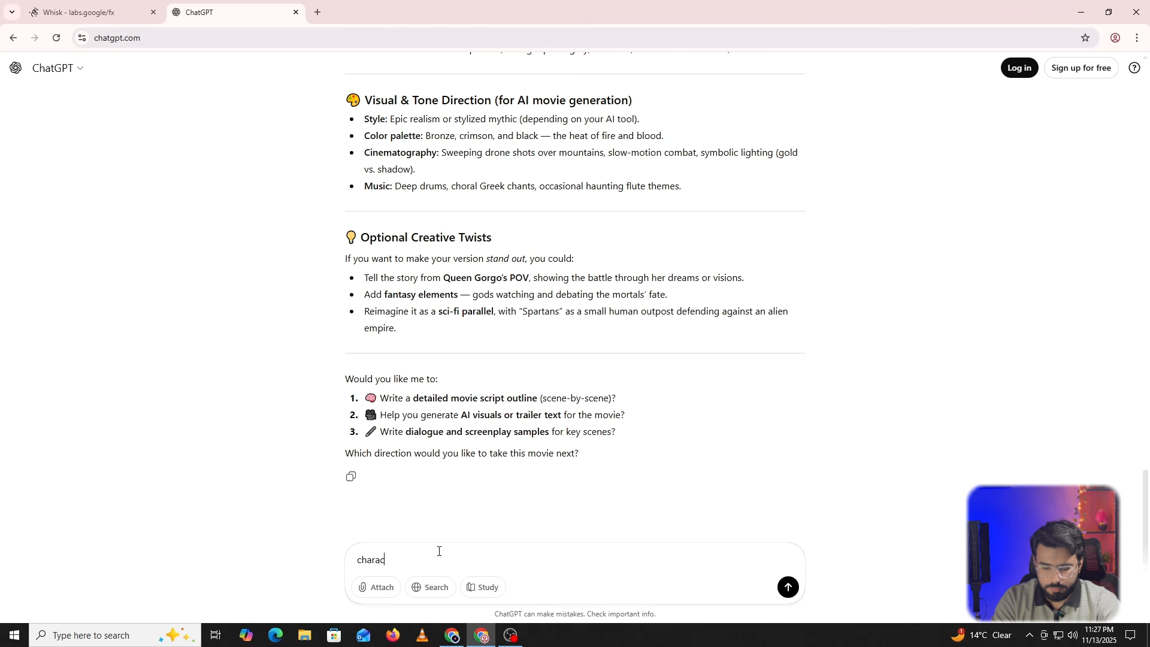
pyautogui.scroll(13, 439, 539)
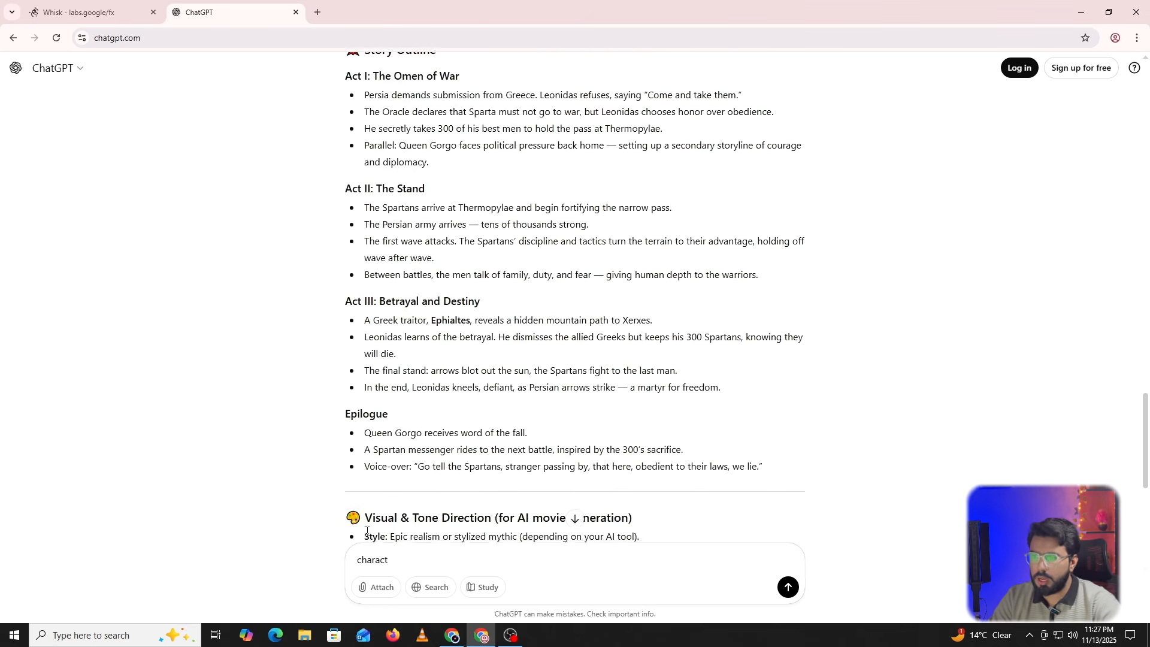
pyautogui.scroll(-3, 436, 400)
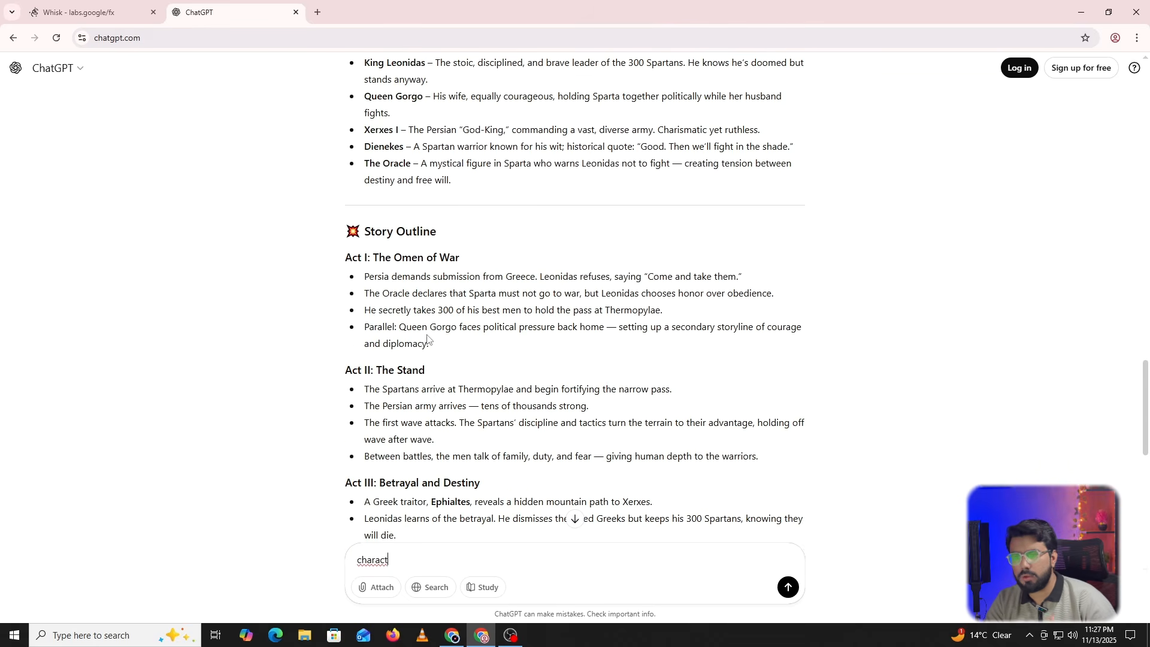
pyautogui.scroll(-3, 427, 341)
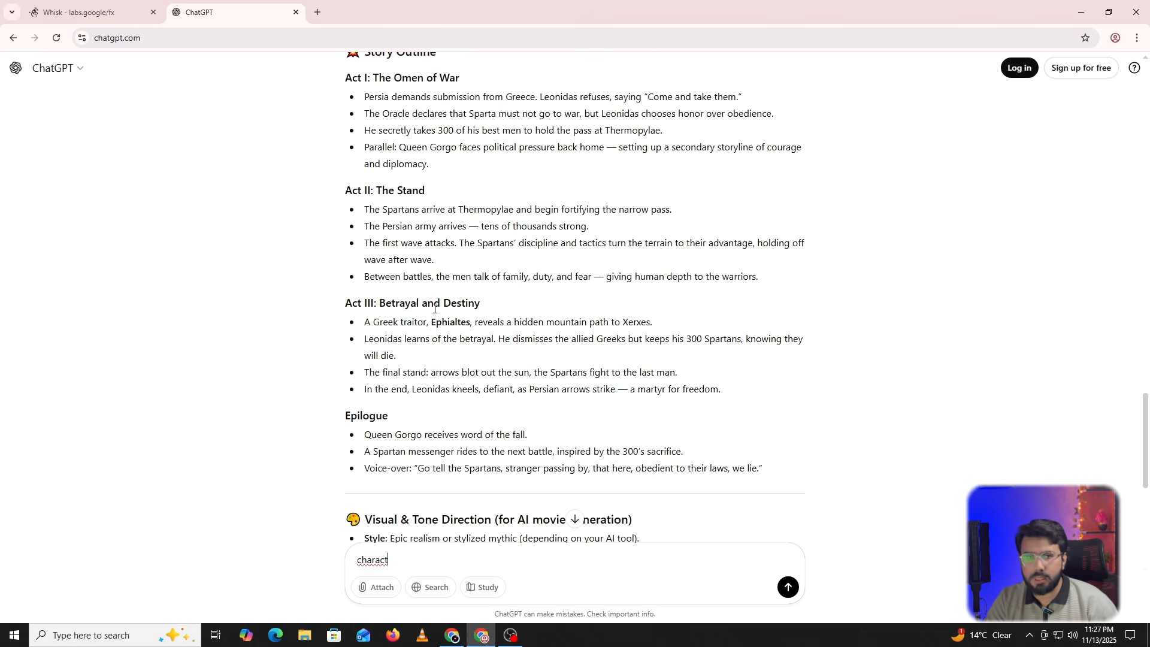
pyautogui.scroll(-2, 434, 307)
pyautogui.scroll(2, 433, 305)
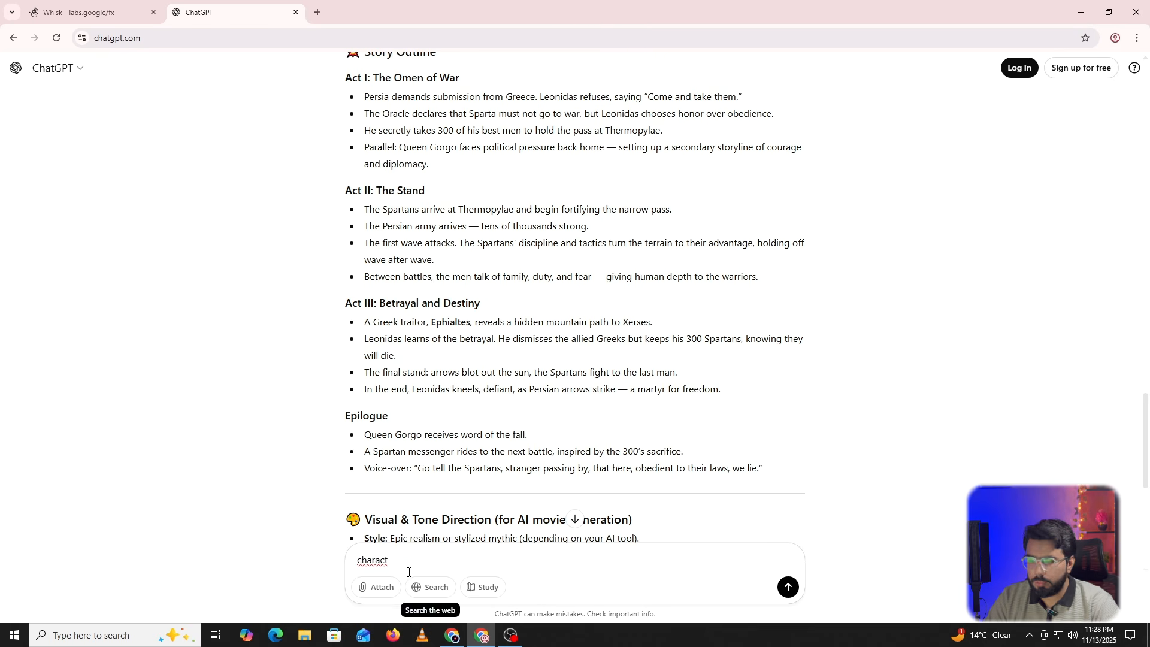
# Complete the chat message as "character description of leonidas of sparta" and send it.
pyautogui.write('ers')
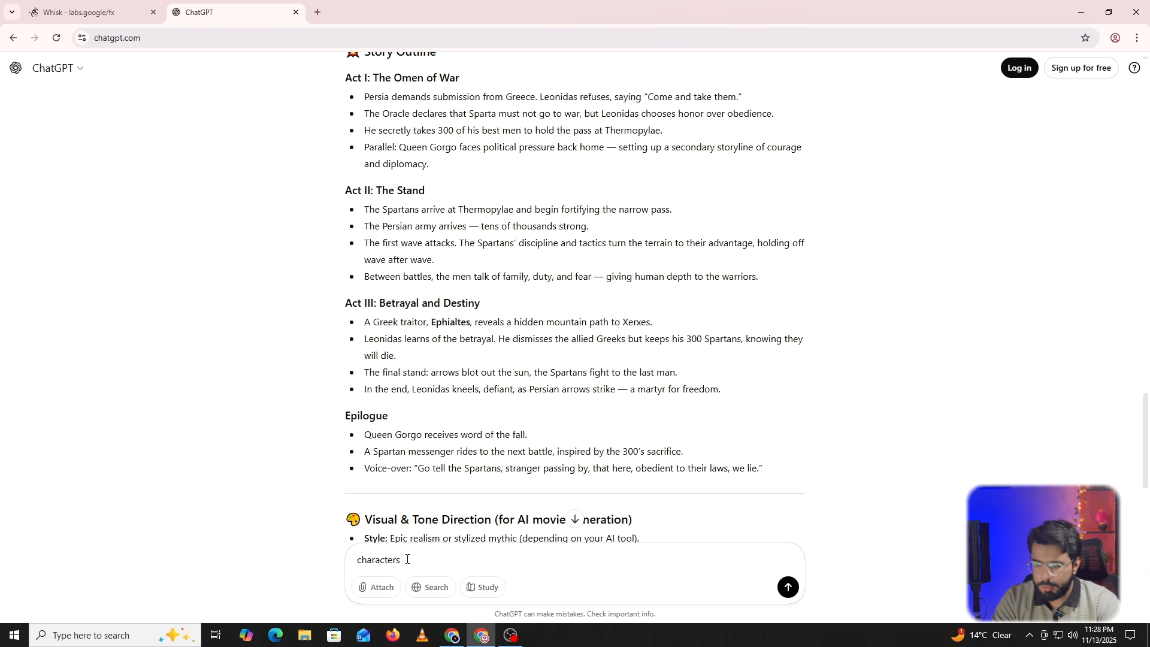
pyautogui.write('de')
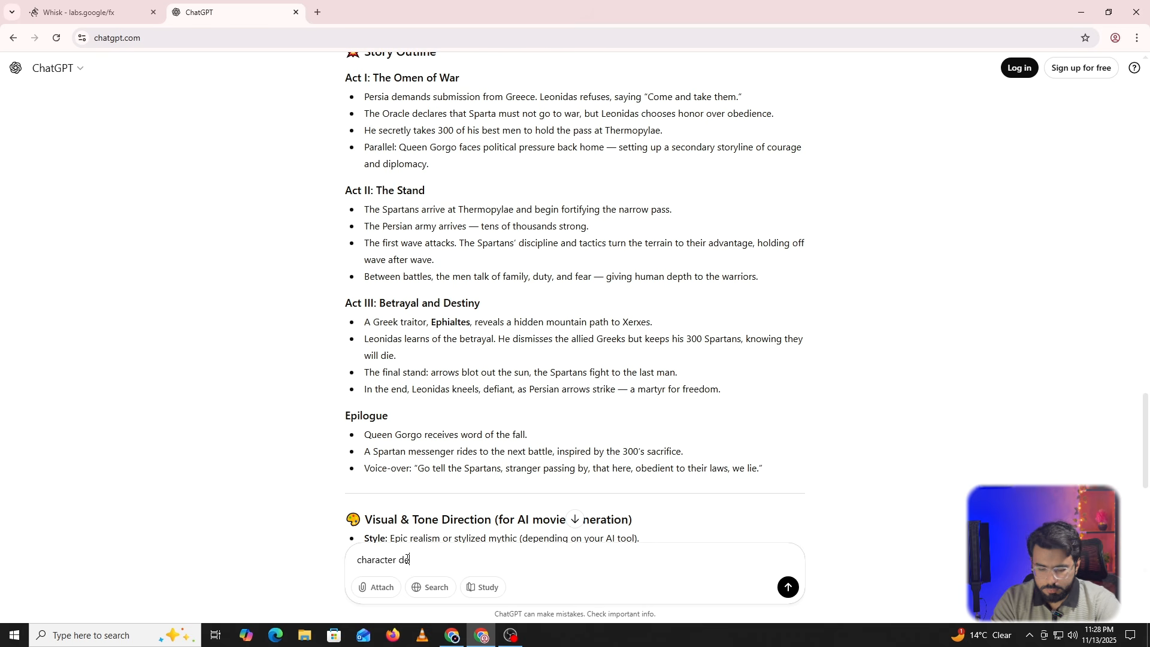
pyautogui.write('scriptio')
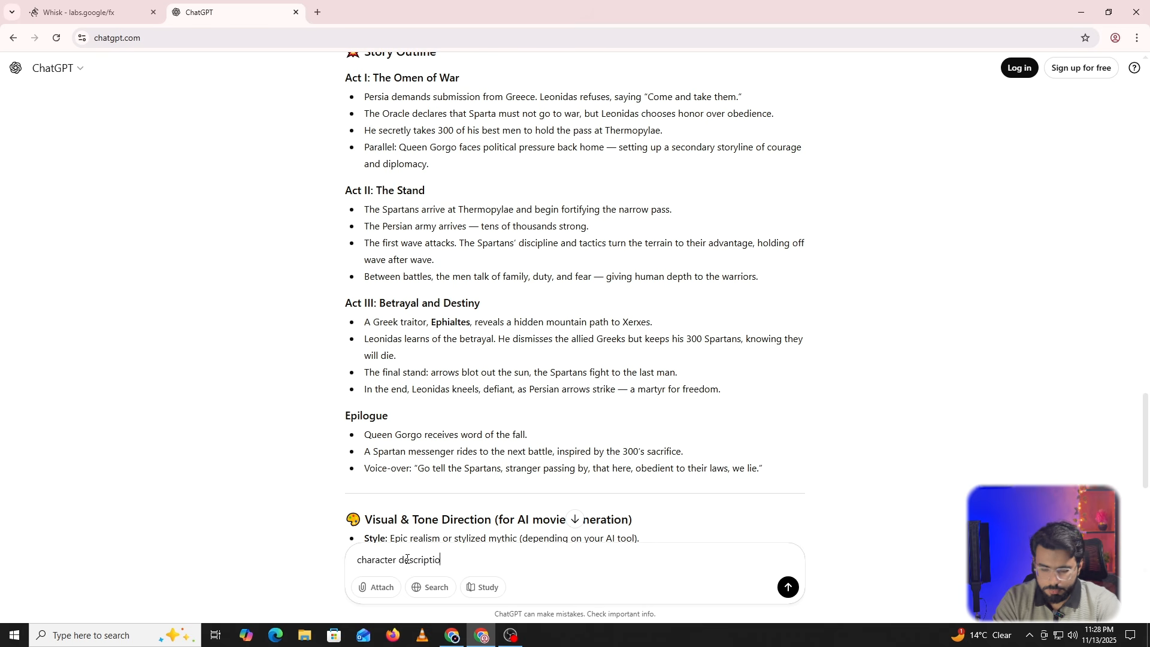
pyautogui.write('n of sparta')
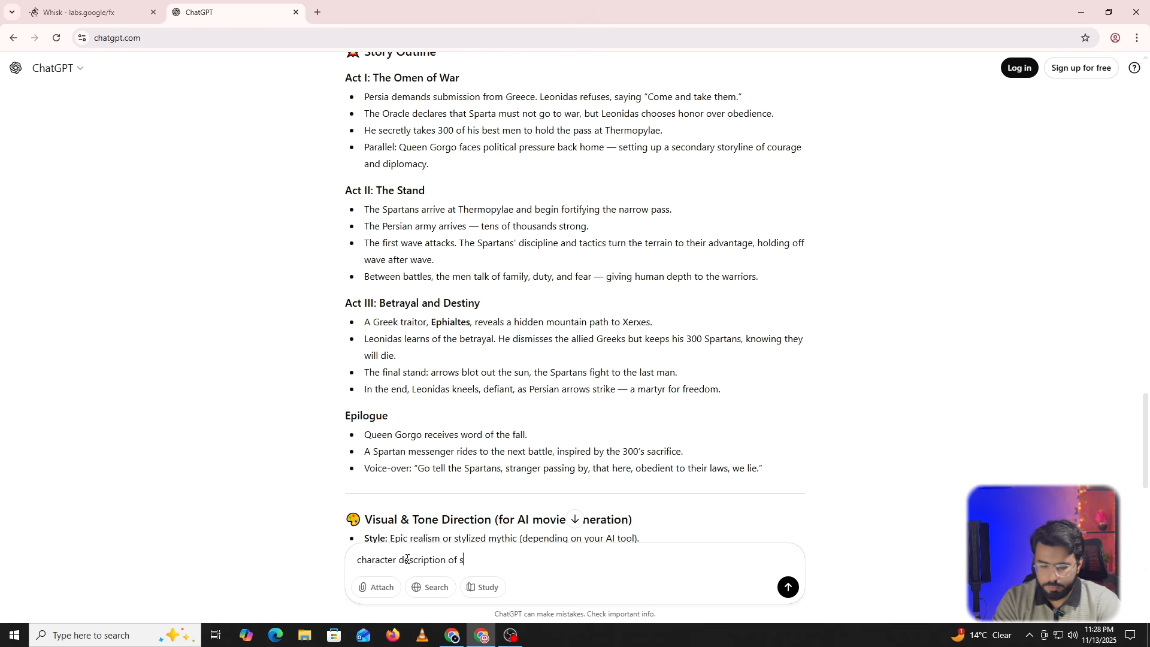
pyautogui.press('BackSpace')
pyautogui.press('BackSpace')
pyautogui.press('BackSpace')
pyautogui.press('BackSpace')
pyautogui.press('BackSpace')
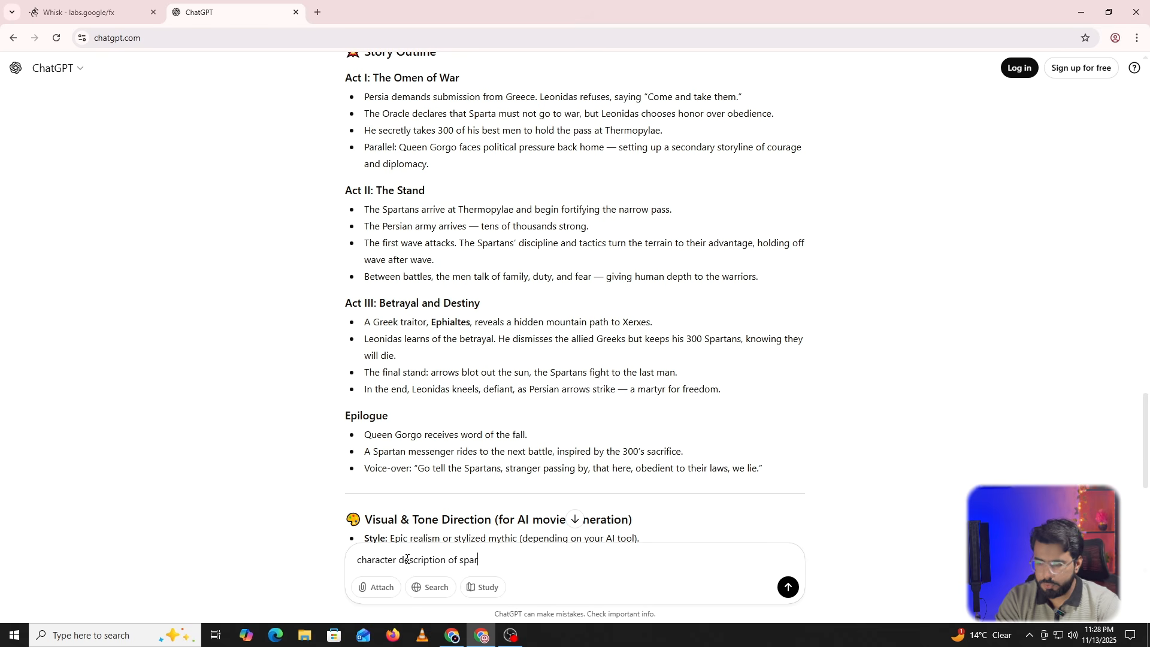
pyautogui.write('leo')
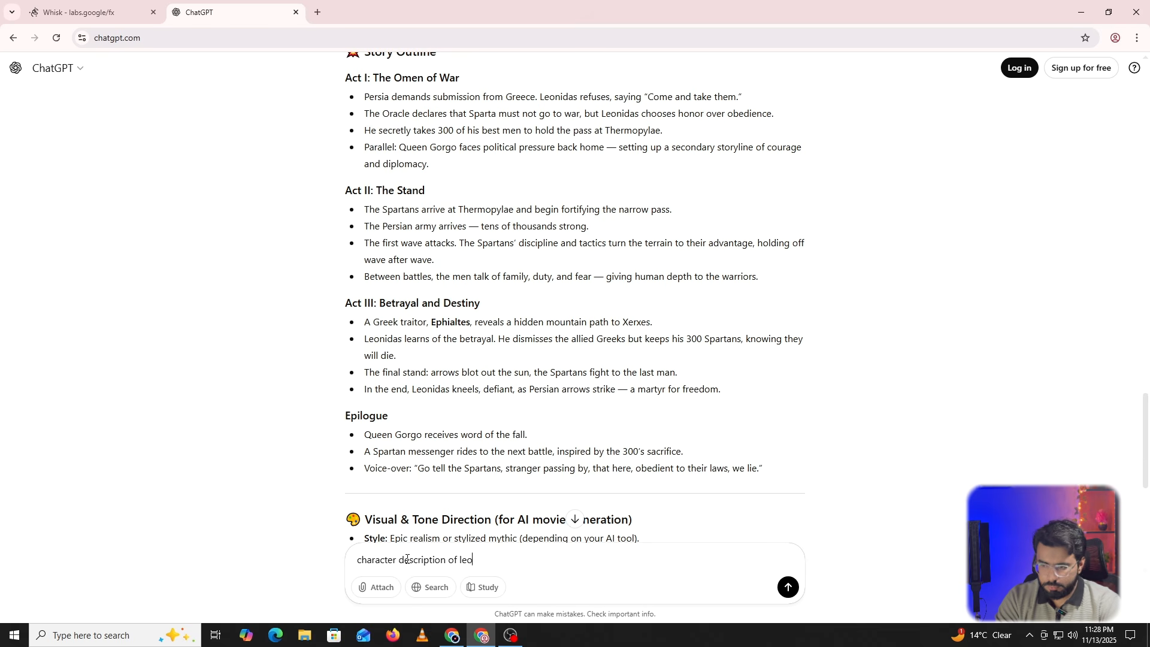
pyautogui.write('nidas od')
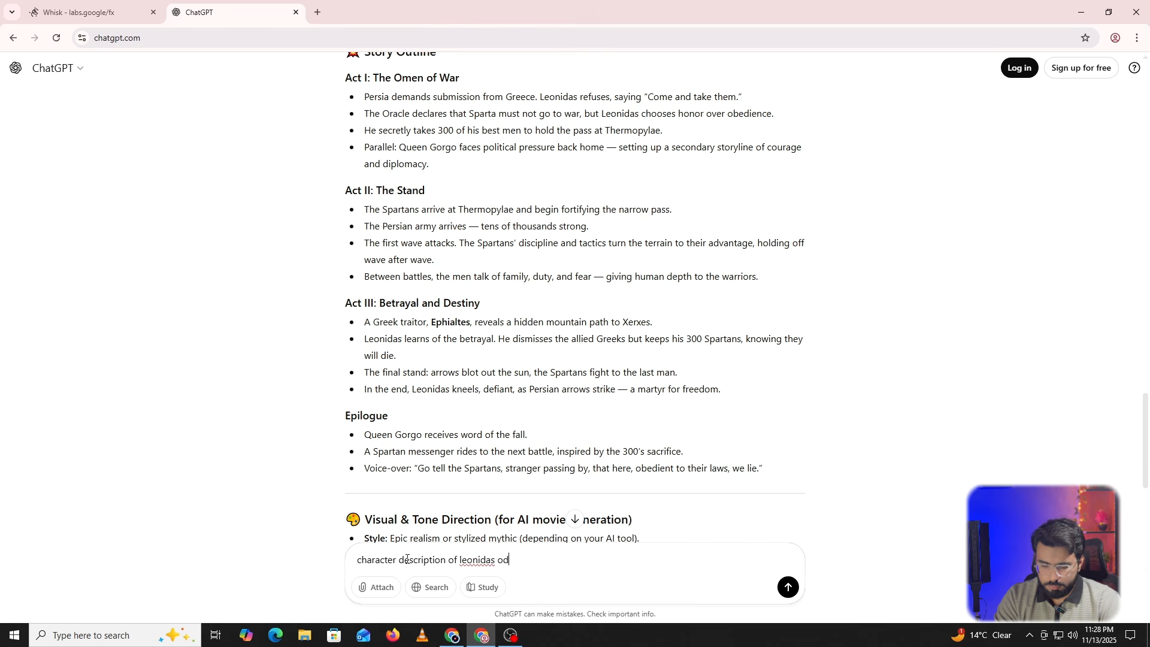
pyautogui.press('BackSpace')
pyautogui.write('f sparta')
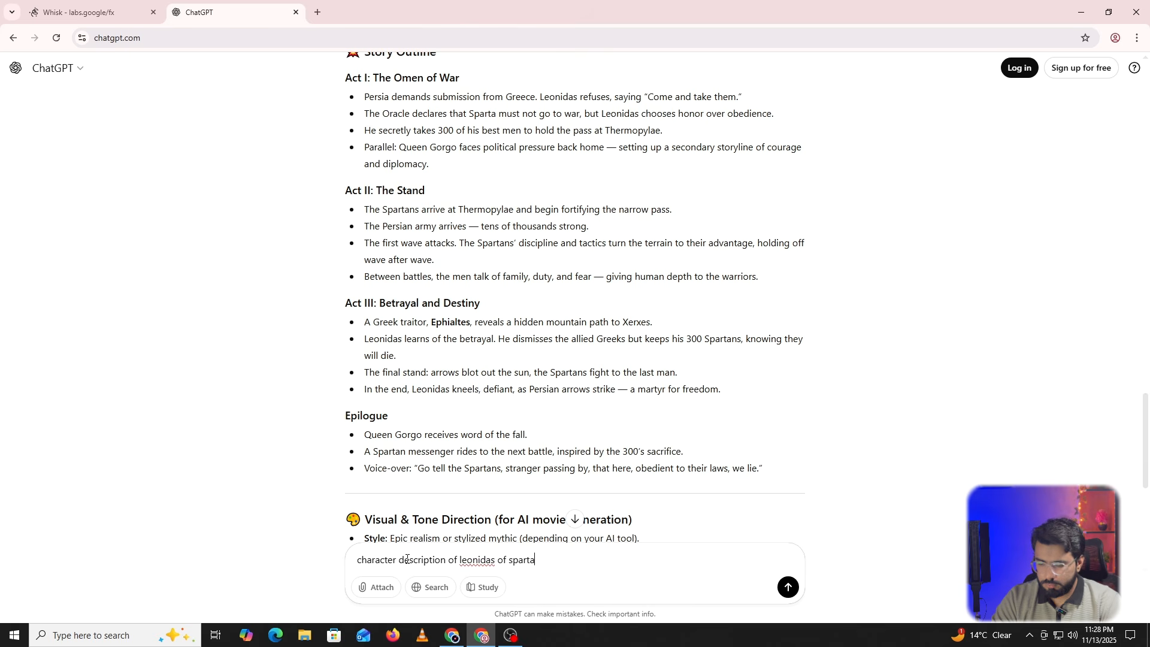
pyautogui.press('Return')
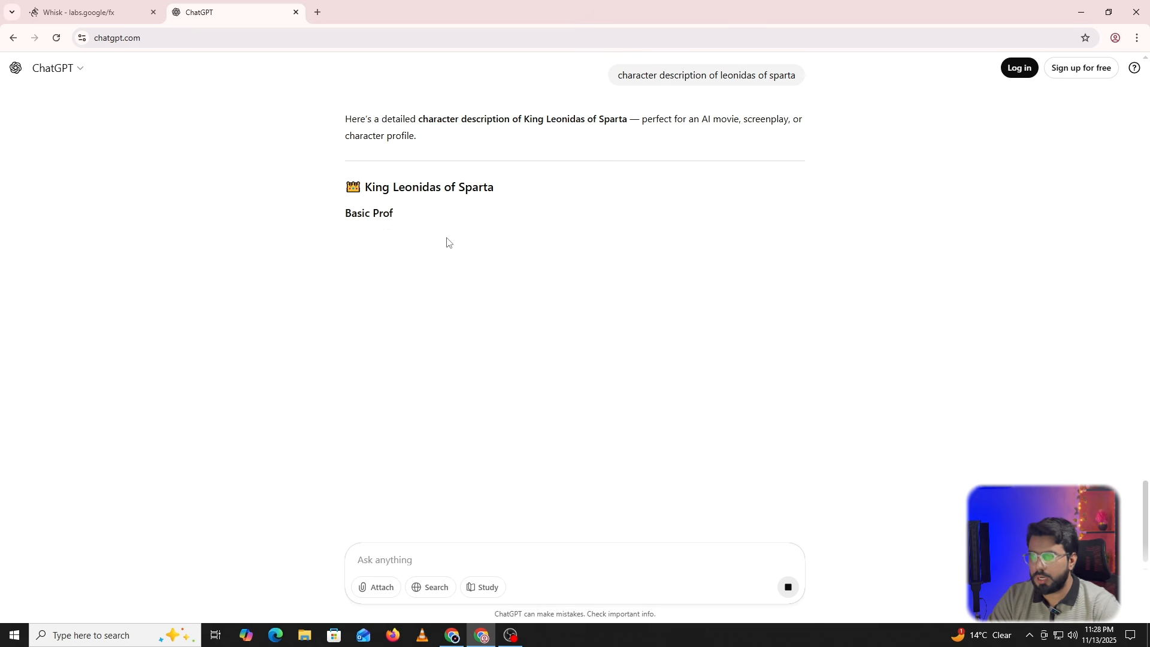
# Send the follow-up chat message "only character descriptin" to get a plain description of Leonidas.
pyautogui.moveTo(726, 78); pyautogui.dragTo(741, 78)
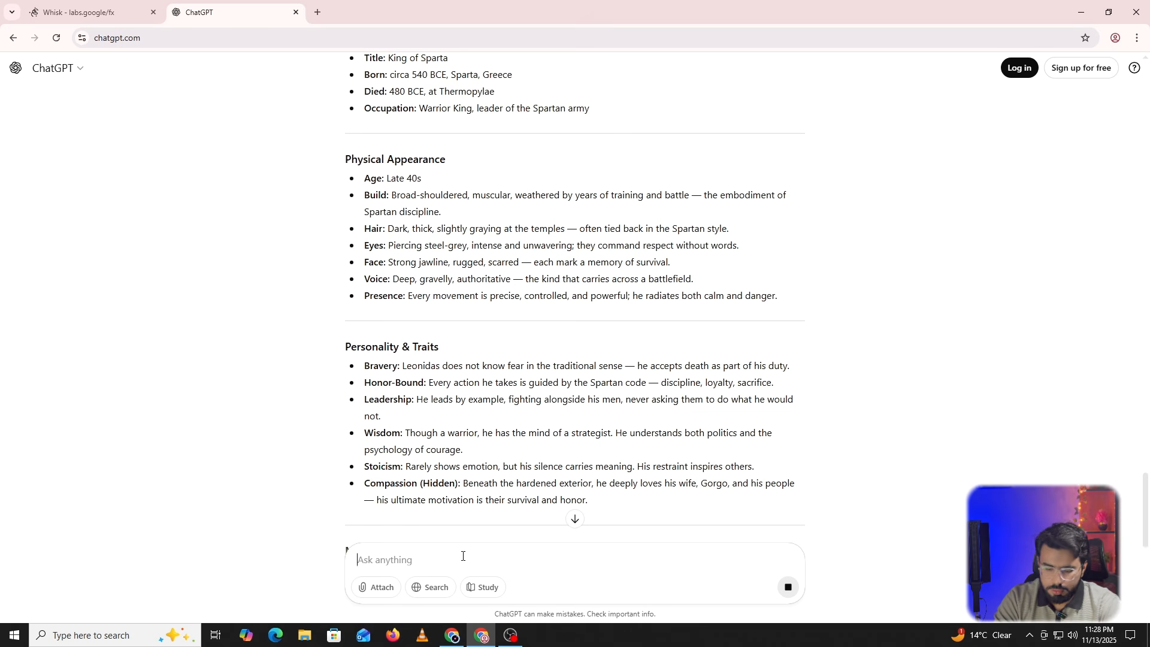
pyautogui.write('only char')
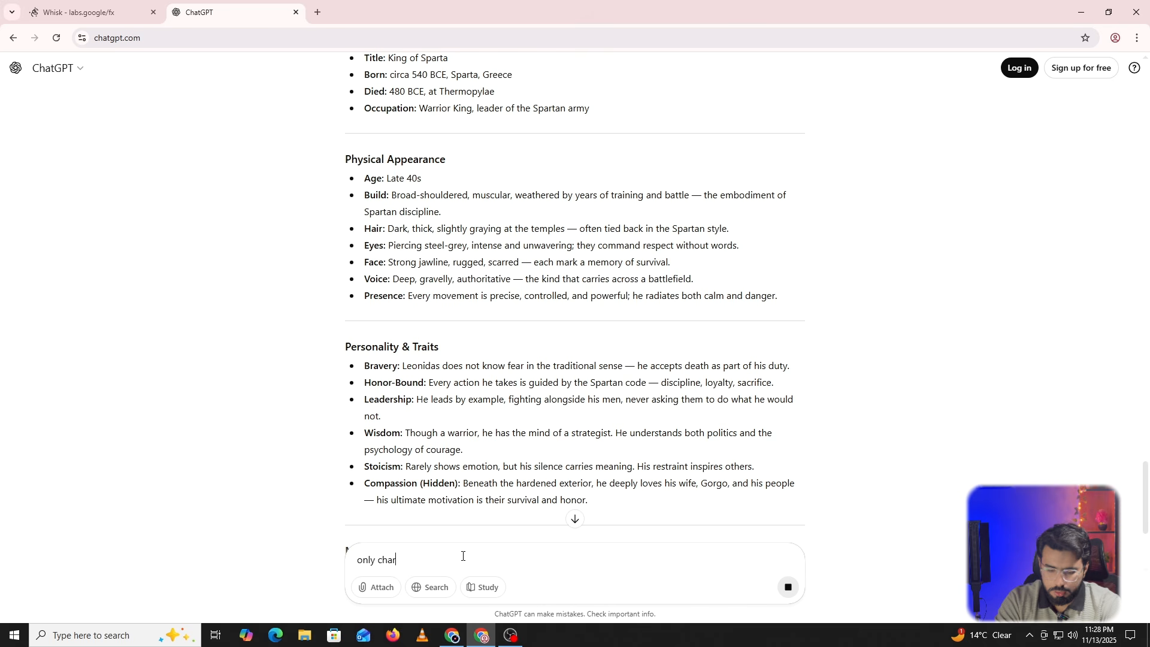
pyautogui.write('acter des')
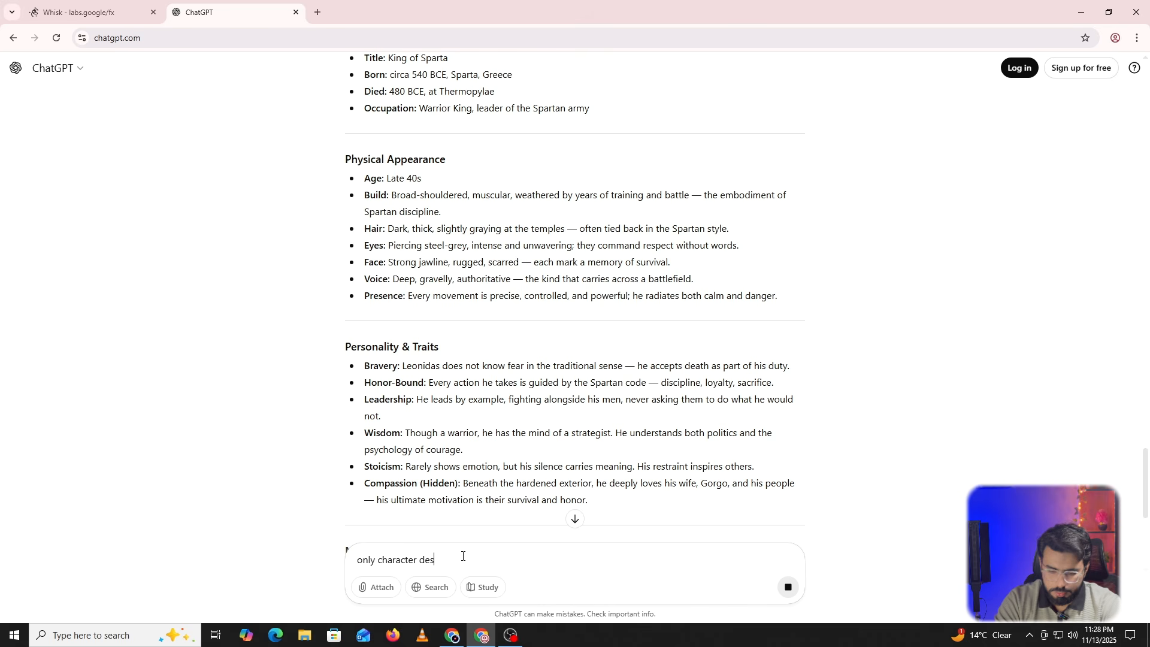
pyautogui.write('criptin')
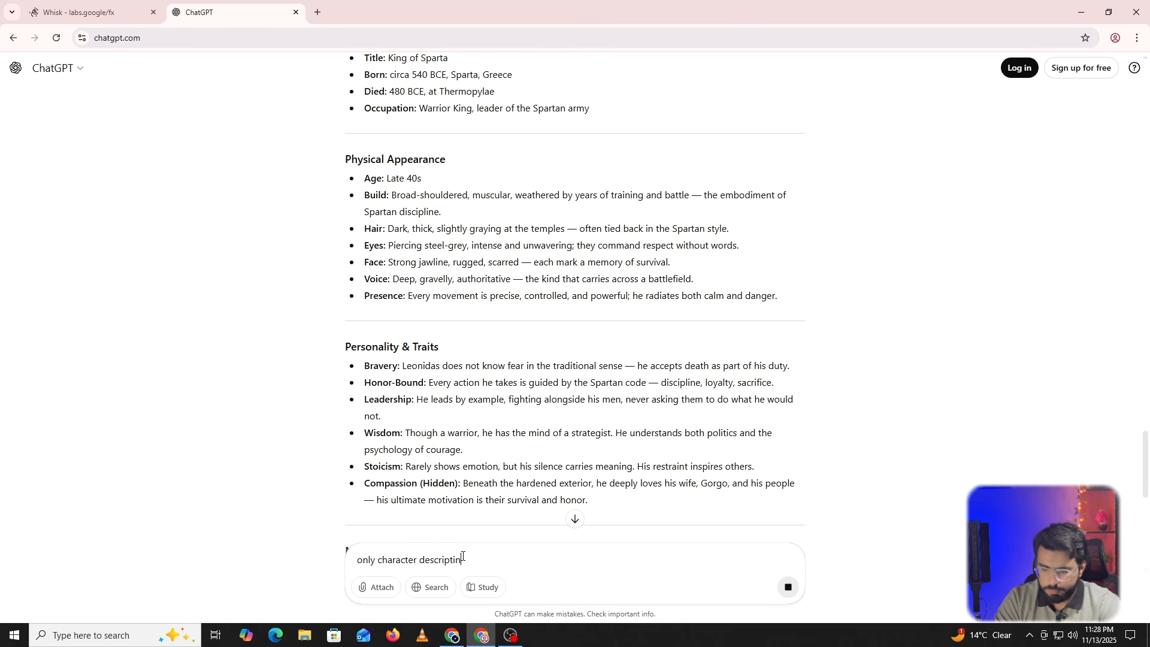
pyautogui.press('Return')
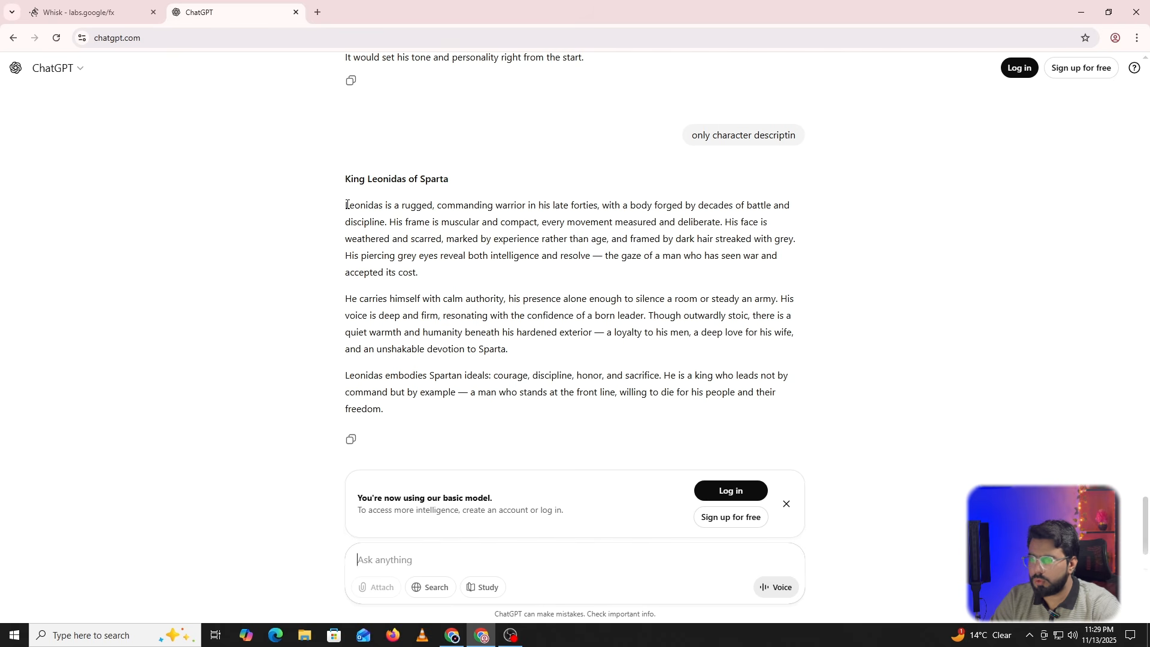
# Copy the full King Leonidas of Sparta description, including its heading and all three paragraphs.
pyautogui.moveTo(347, 205); pyautogui.dragTo(860, 416)
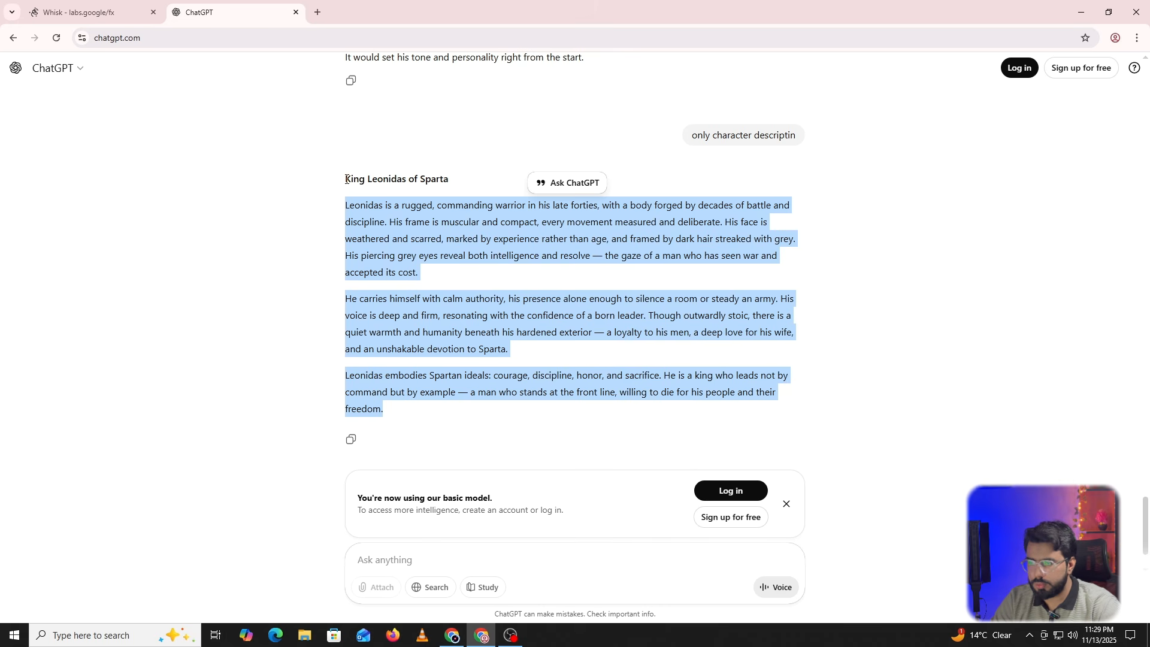
pyautogui.moveTo(345, 180); pyautogui.dragTo(511, 423)
pyautogui.hotkey('ctrl', 'c')
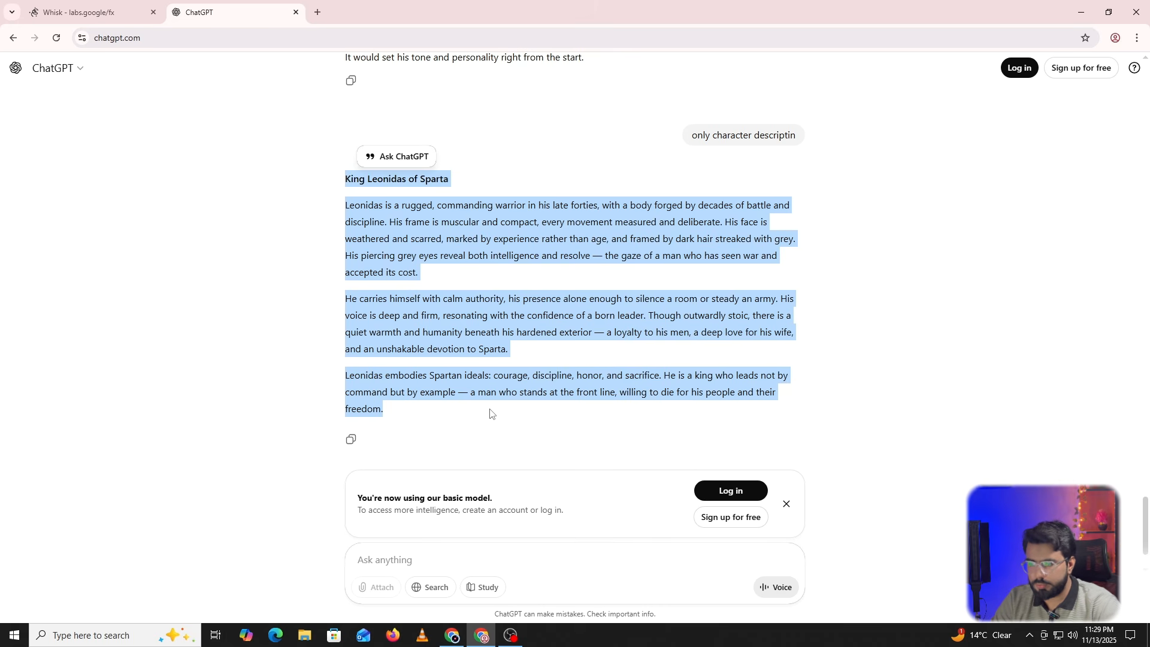
# Switch to Whisk, generate an image in the empty Title slot from the copied Leonidas description, and open the result in detail.
pyautogui.click(108, 9)
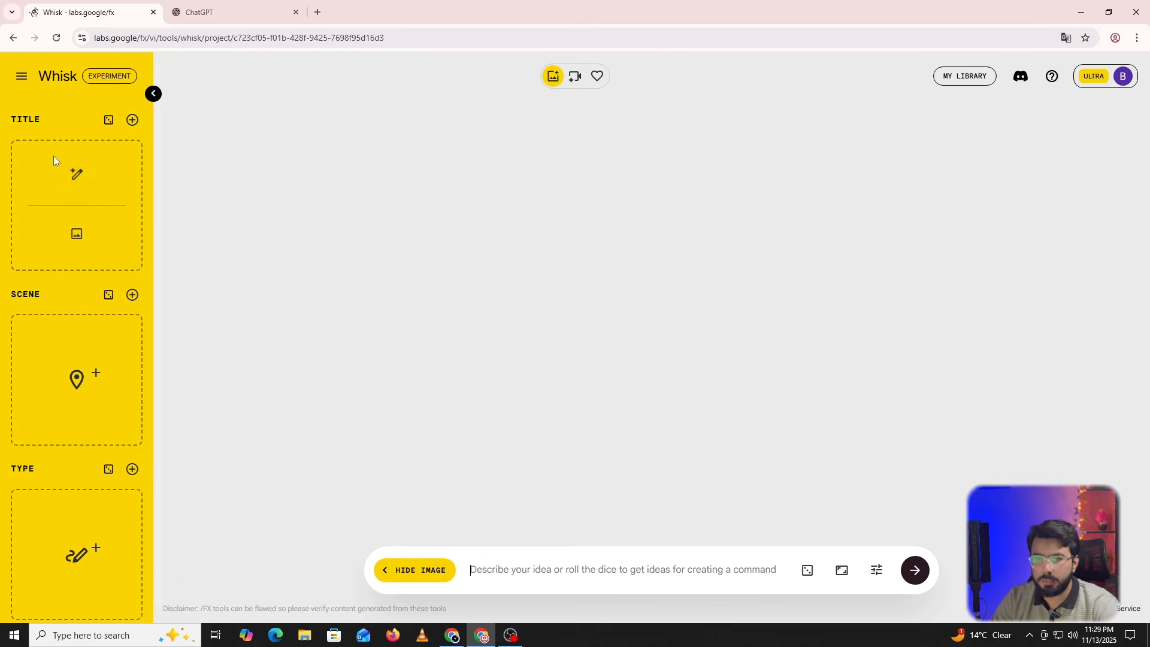
pyautogui.click(155, 94)
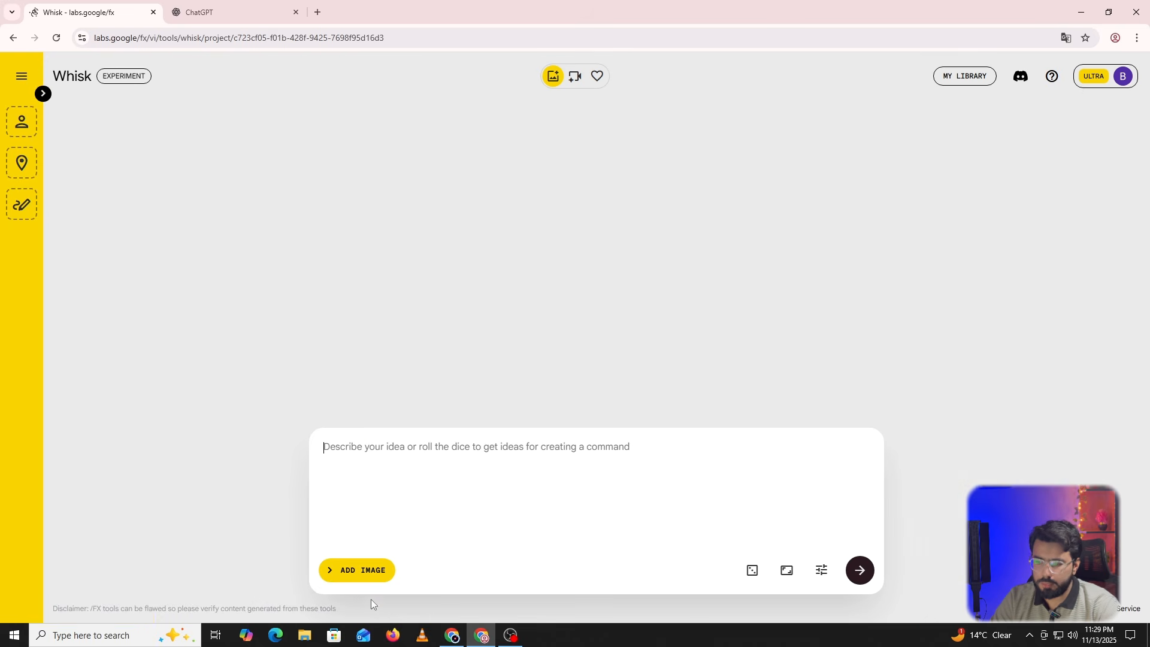
pyautogui.click(342, 575)
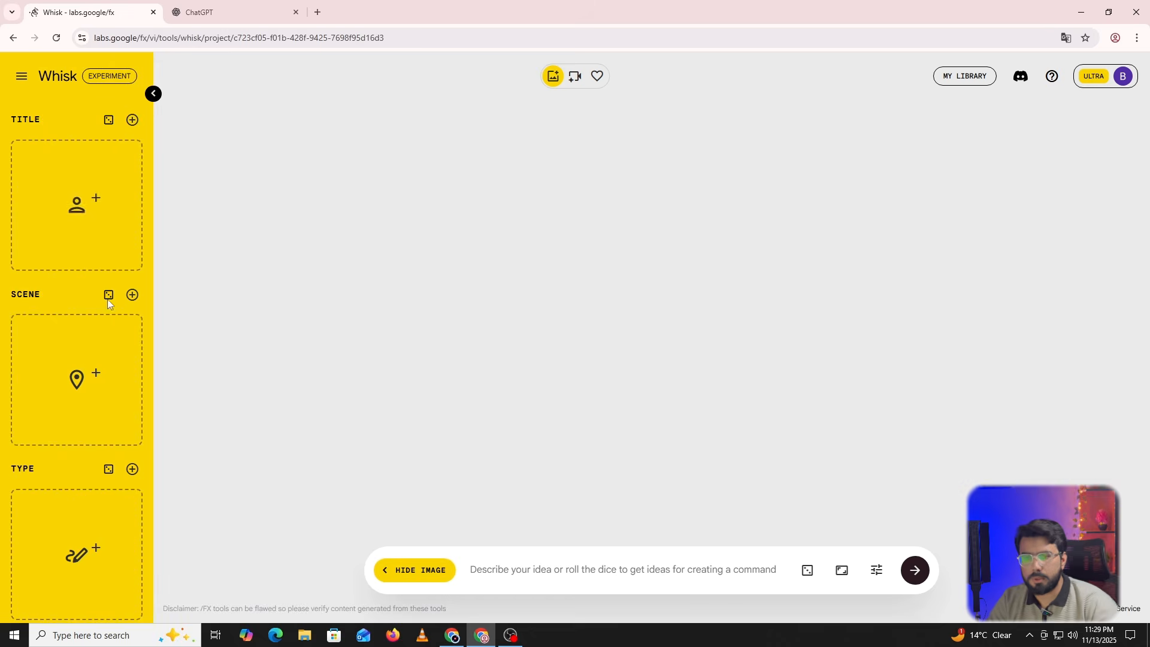
pyautogui.moveTo(72, 230)
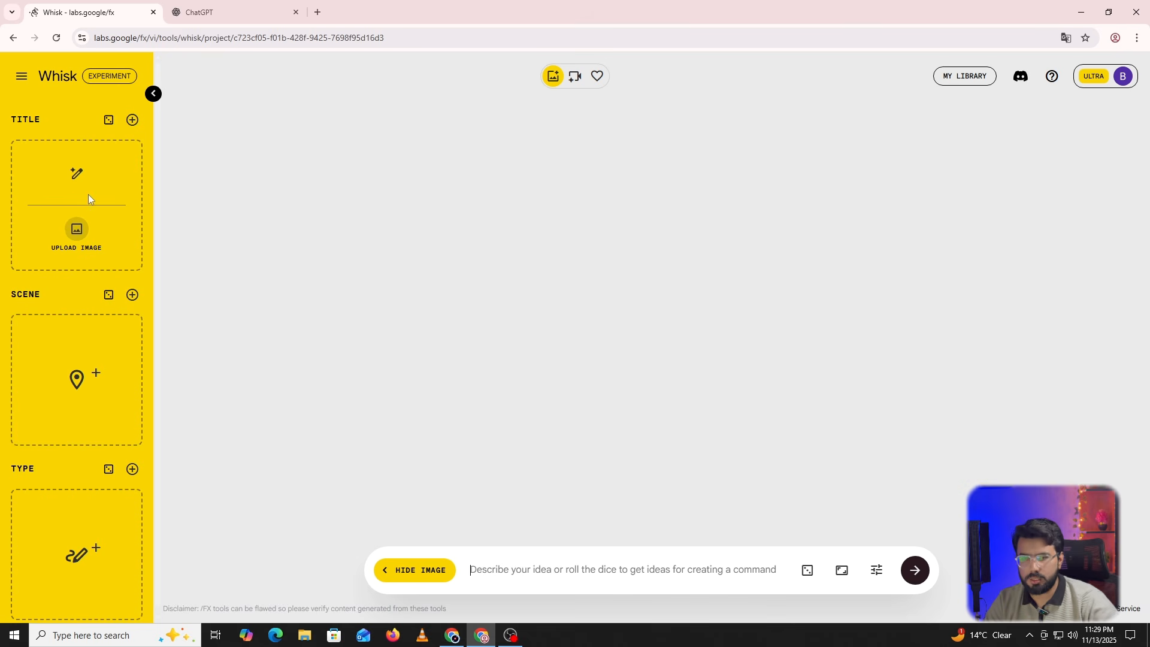
pyautogui.click(75, 169)
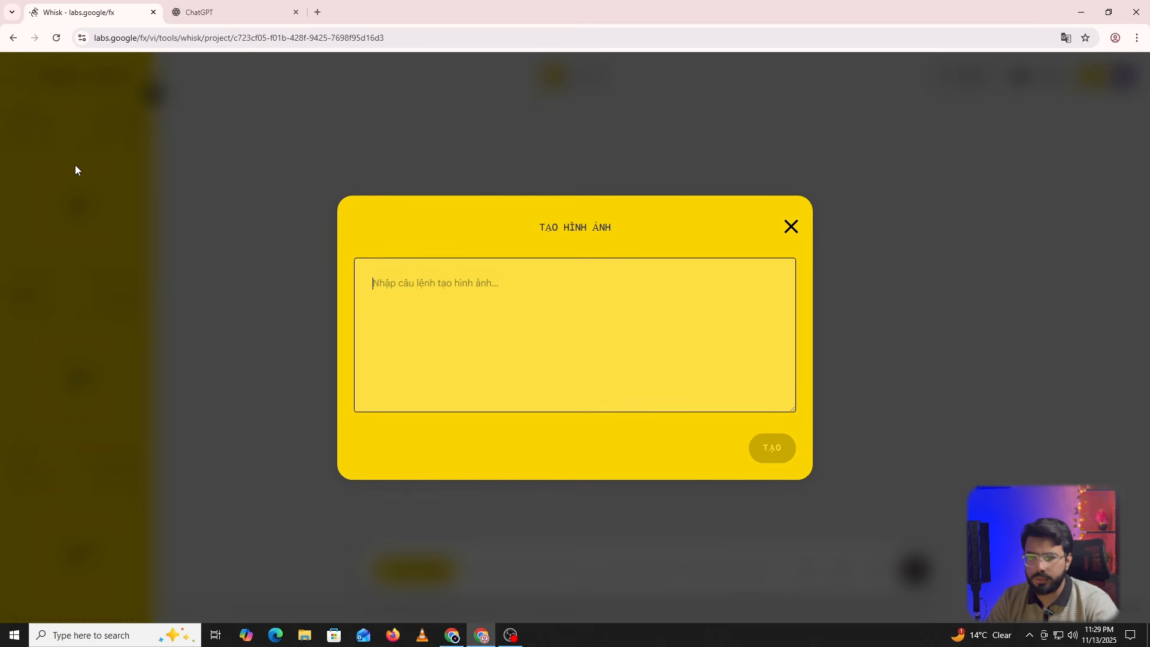
pyautogui.hotkey('ctrl', 'v')
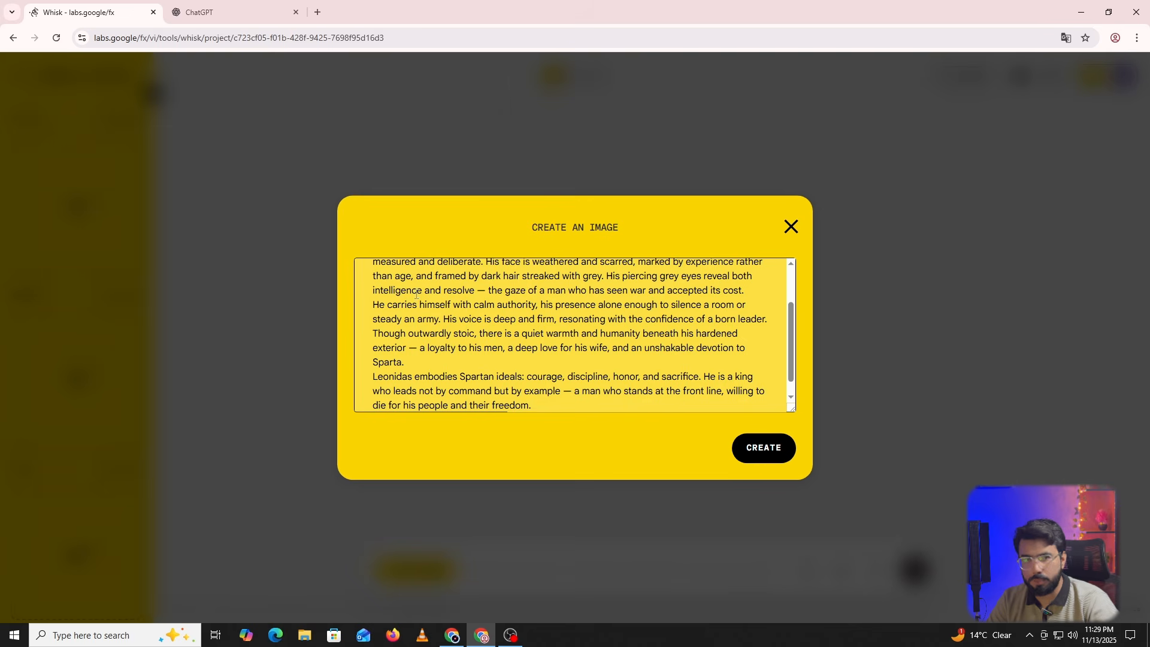
pyautogui.scroll(2, 575, 335)
pyautogui.click(763, 449)
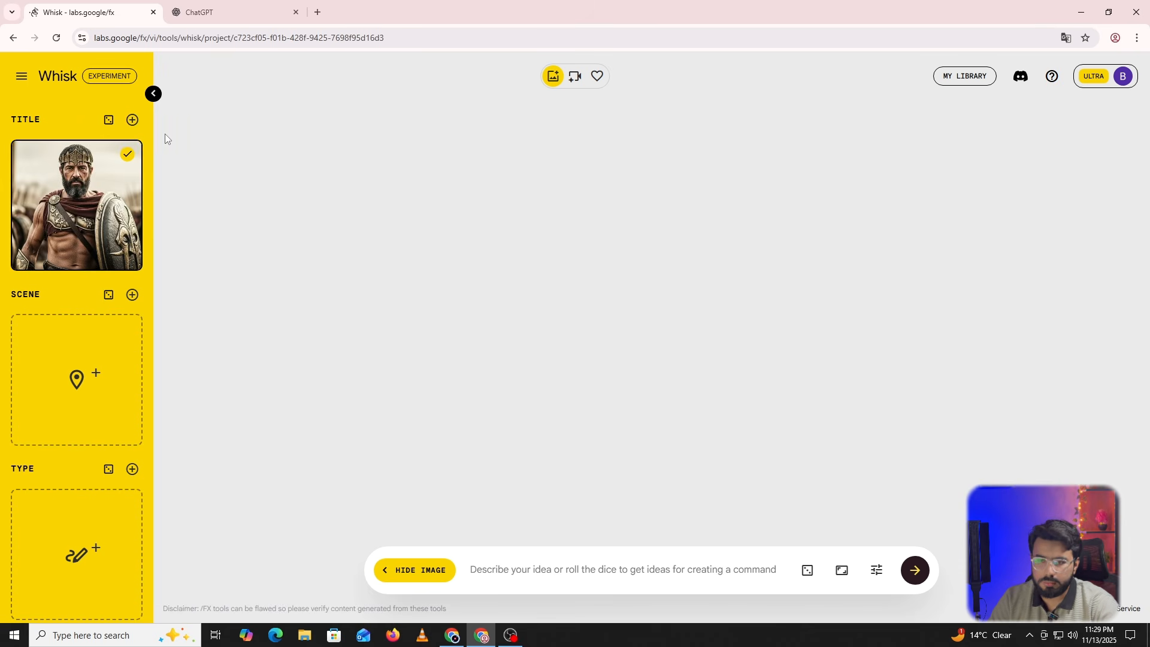
pyautogui.moveTo(111, 198)
pyautogui.click(28, 256)
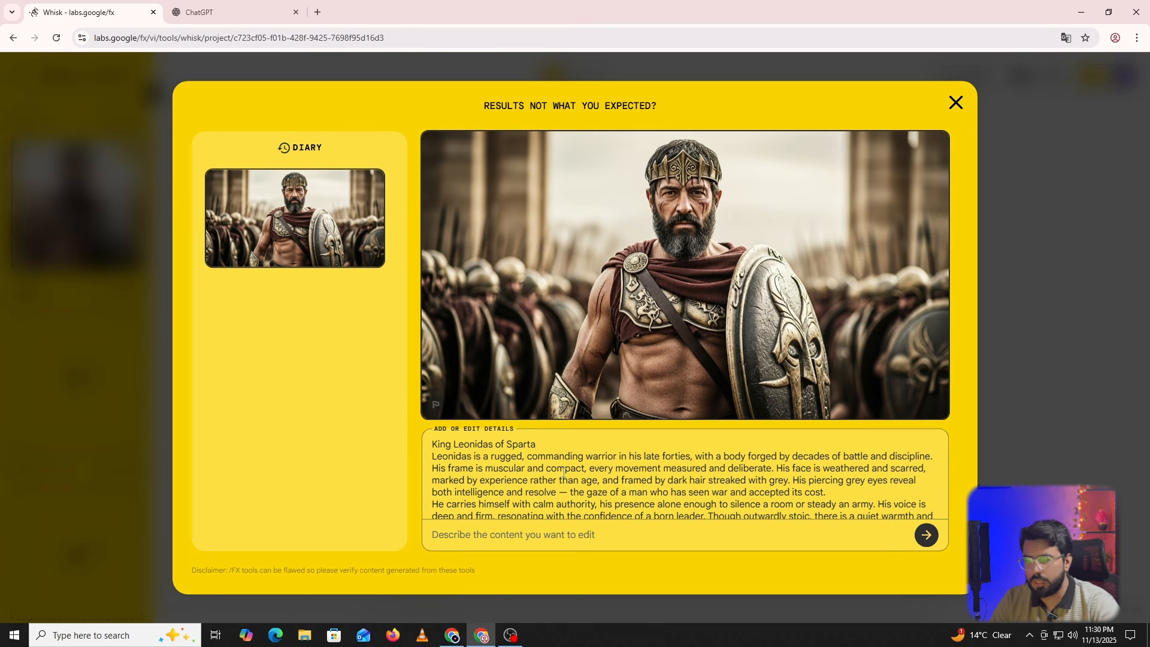
# Return to ChatGPT and send the message "change the character description of leonidas .".
pyautogui.click(245, 3)
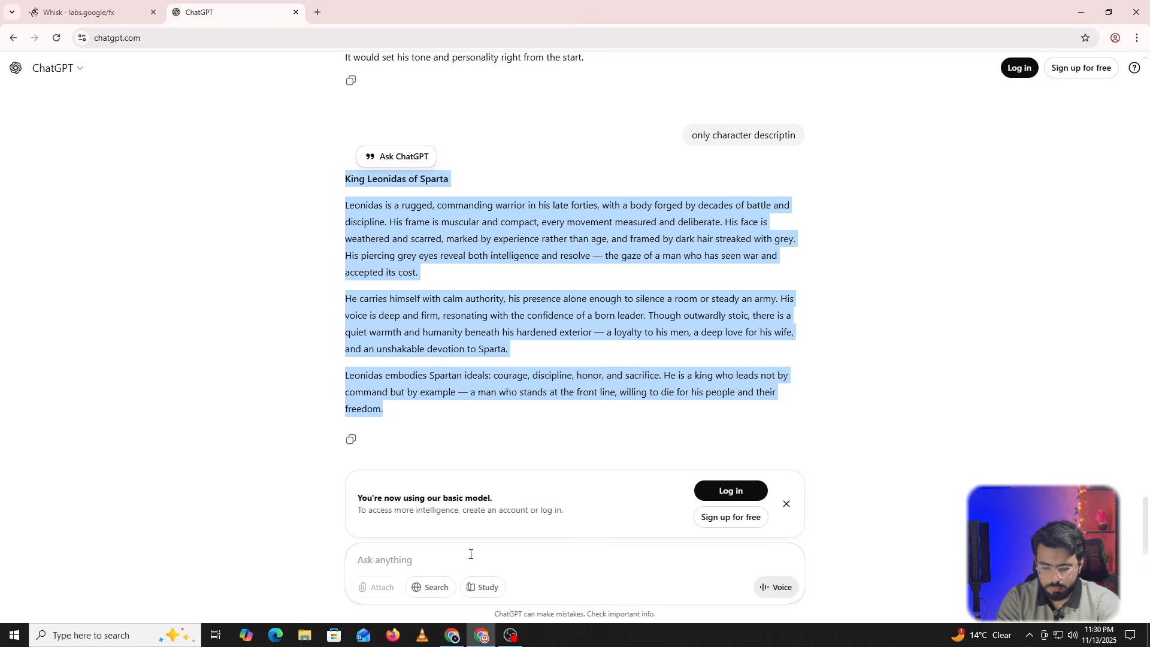
pyautogui.click(470, 554)
pyautogui.write('an')
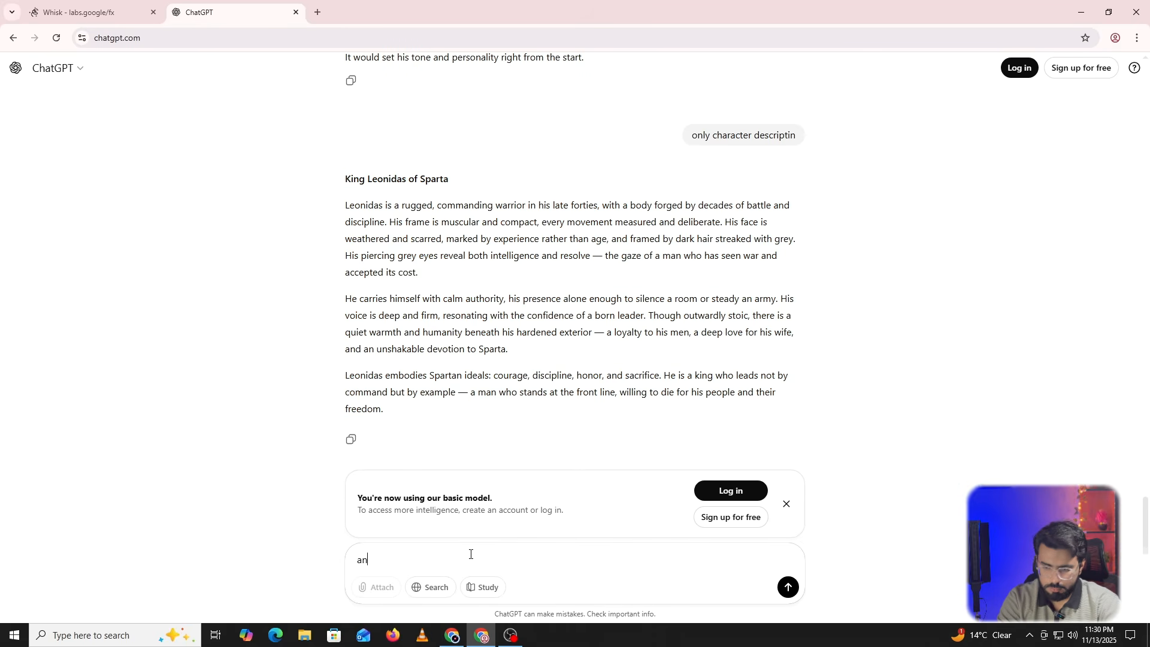
pyautogui.press('BackSpace')
pyautogui.press('BackSpace')
pyautogui.write('chang')
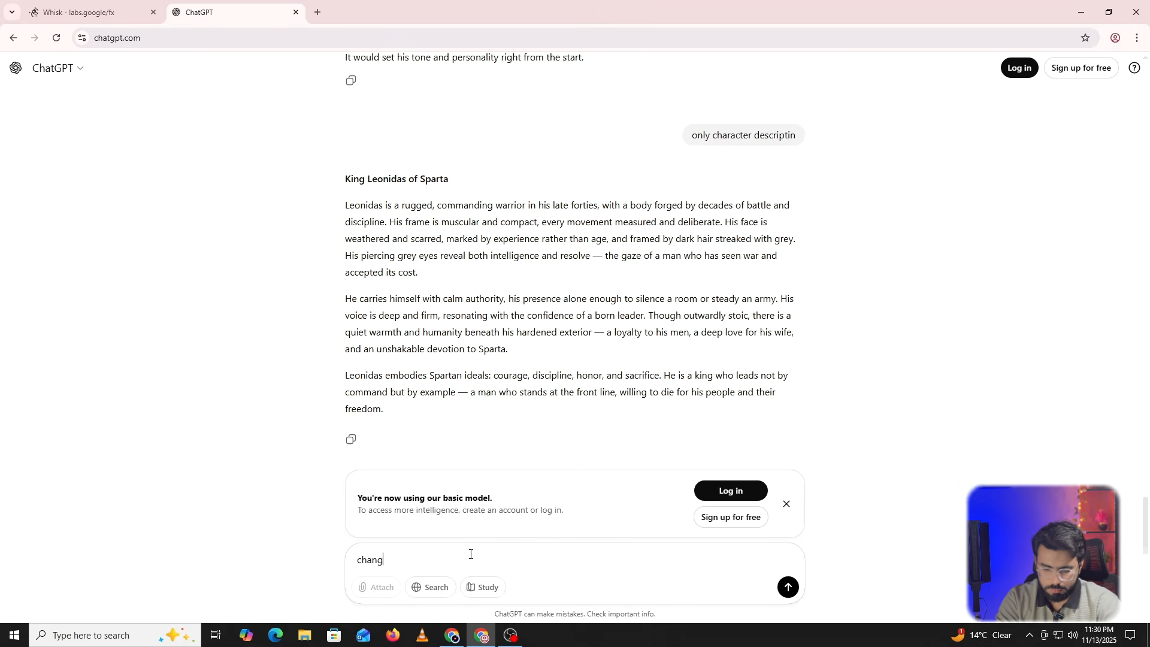
pyautogui.write('e the cha')
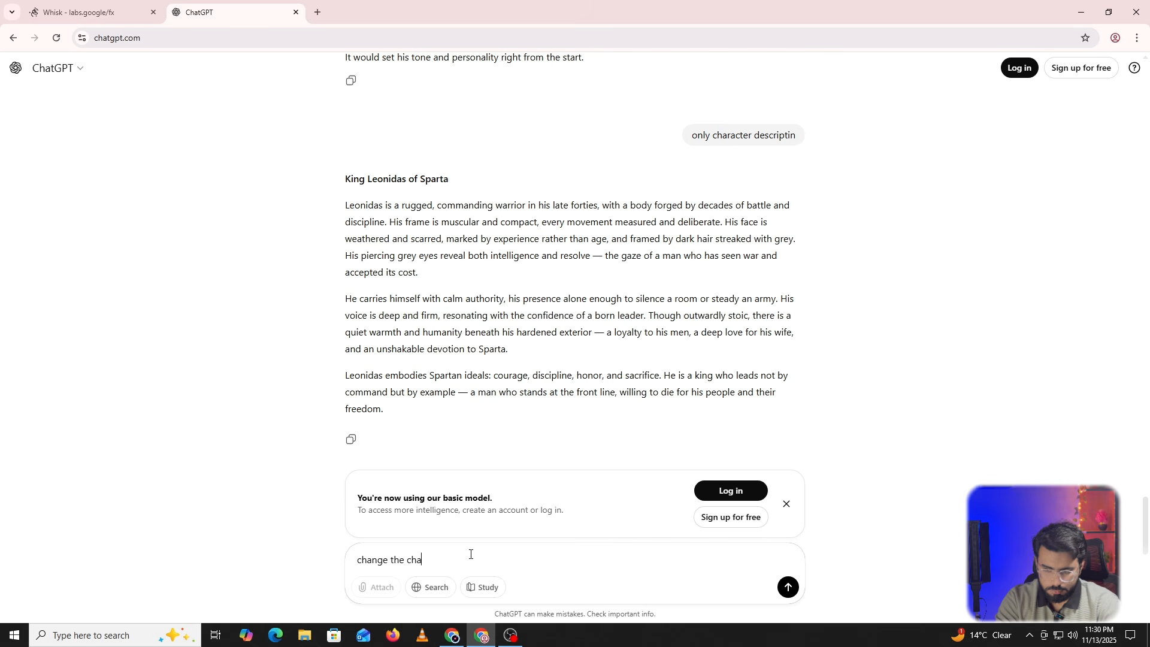
pyautogui.write('racx')
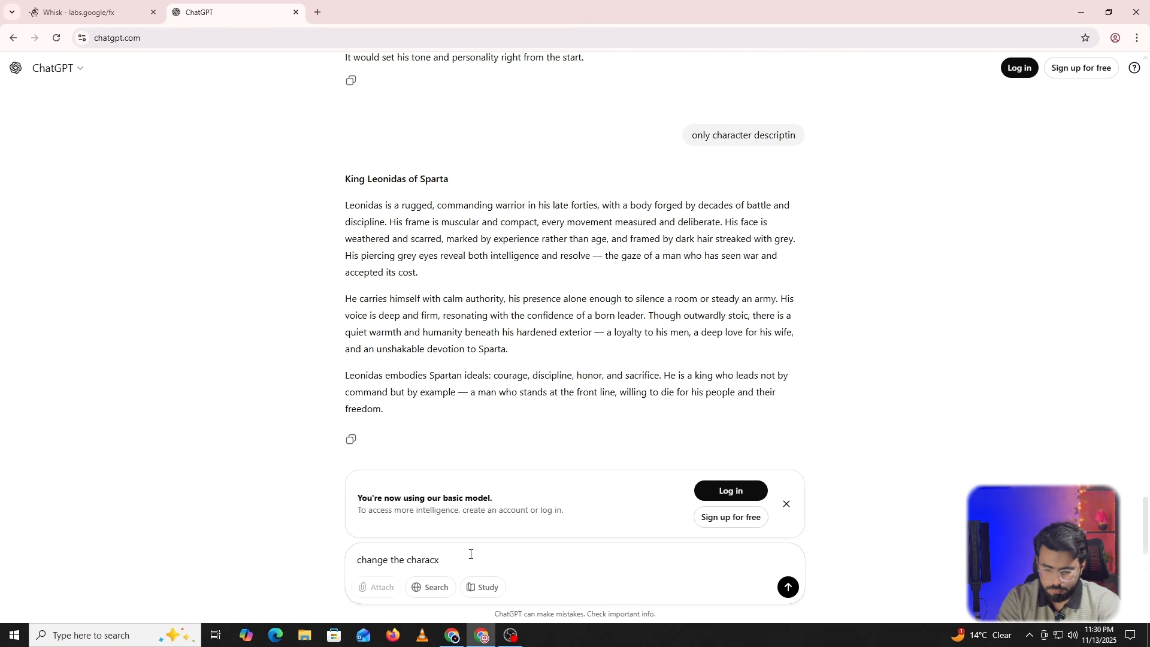
pyautogui.press('BackSpace')
pyautogui.write('ter descr')
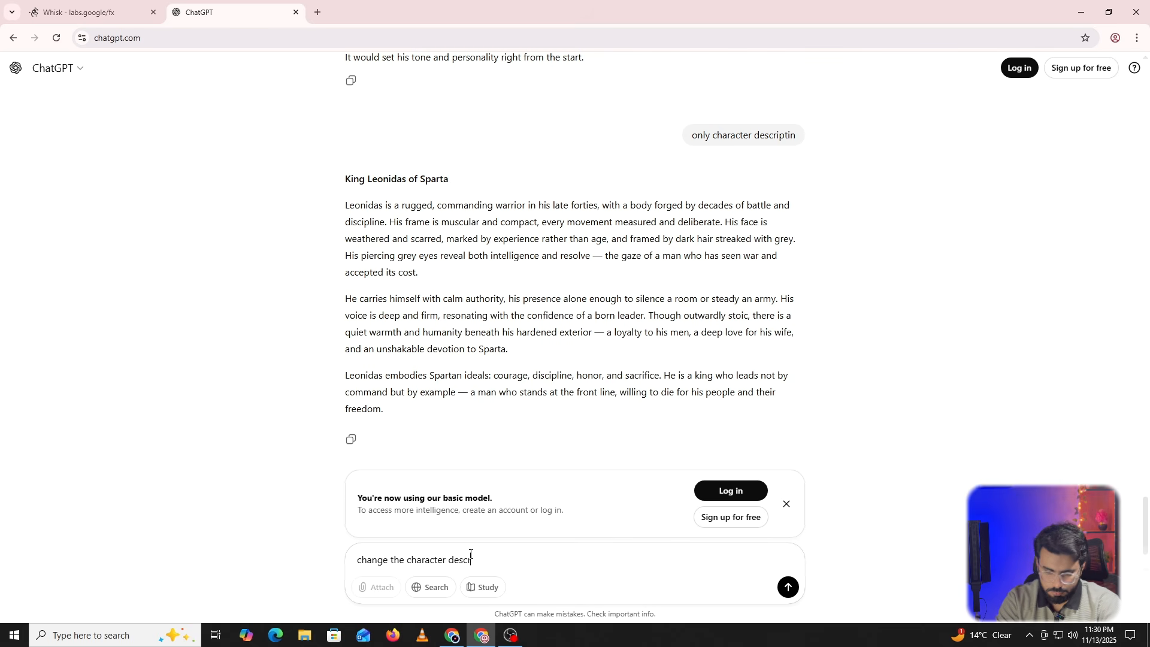
pyautogui.write('iption o')
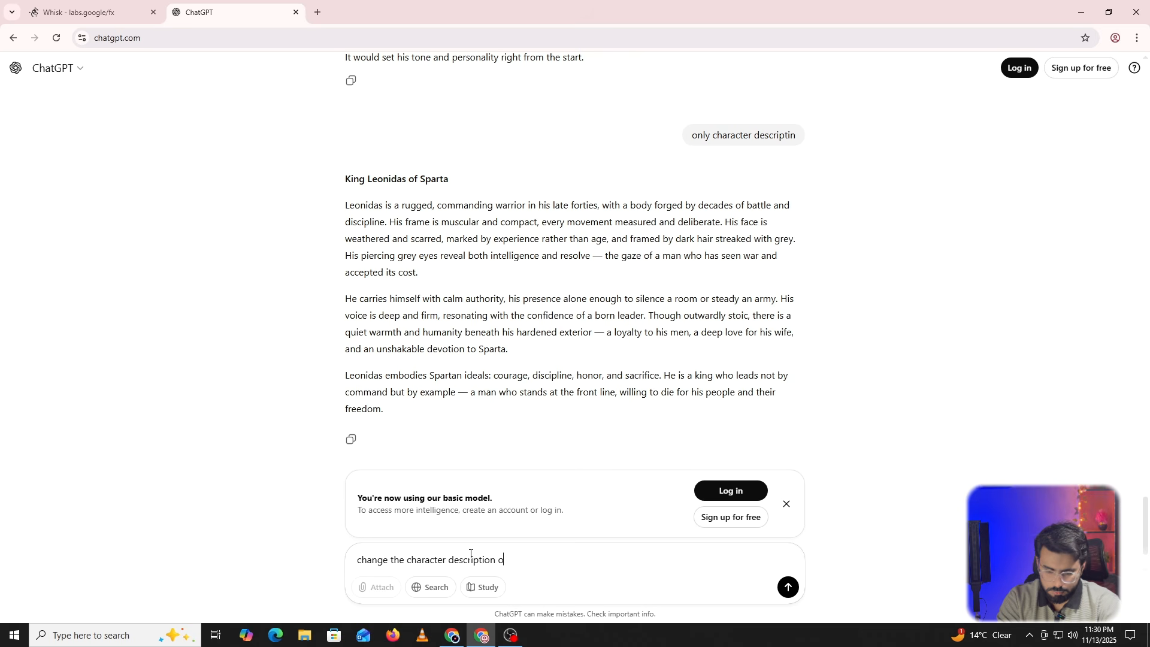
pyautogui.write('f len')
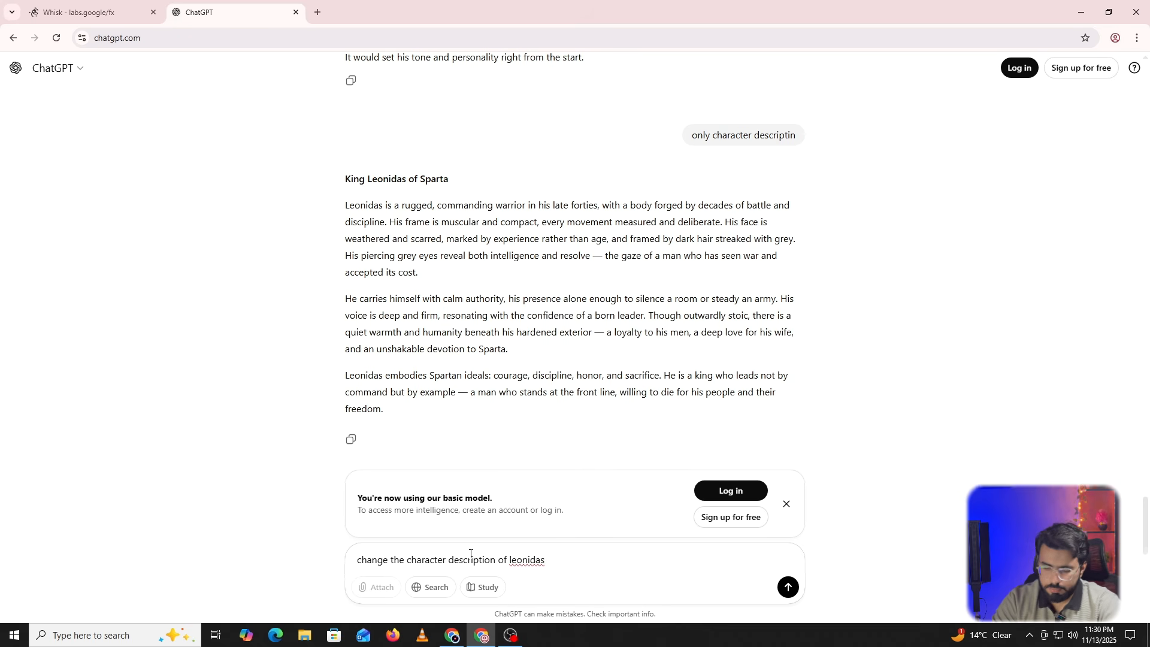
pyautogui.write('.')
pyautogui.press('Return')
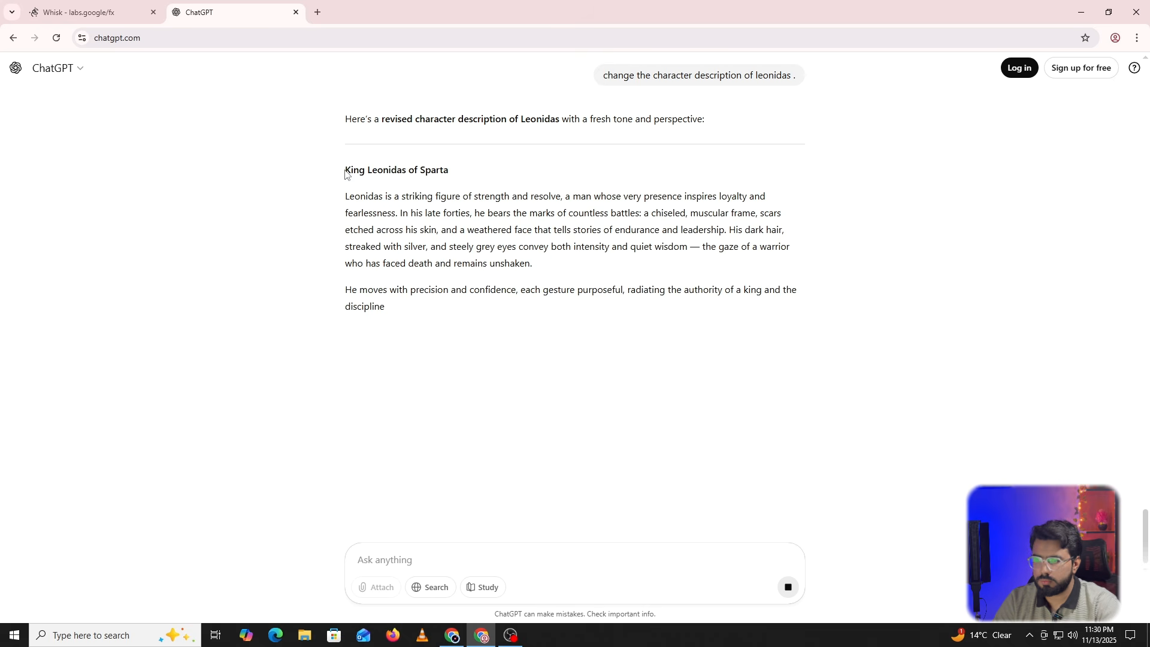
# Copy the revised Leonidas description and use it in Whisk to generate a second Title image in a newly added slot.
pyautogui.moveTo(346, 171); pyautogui.dragTo(823, 380)
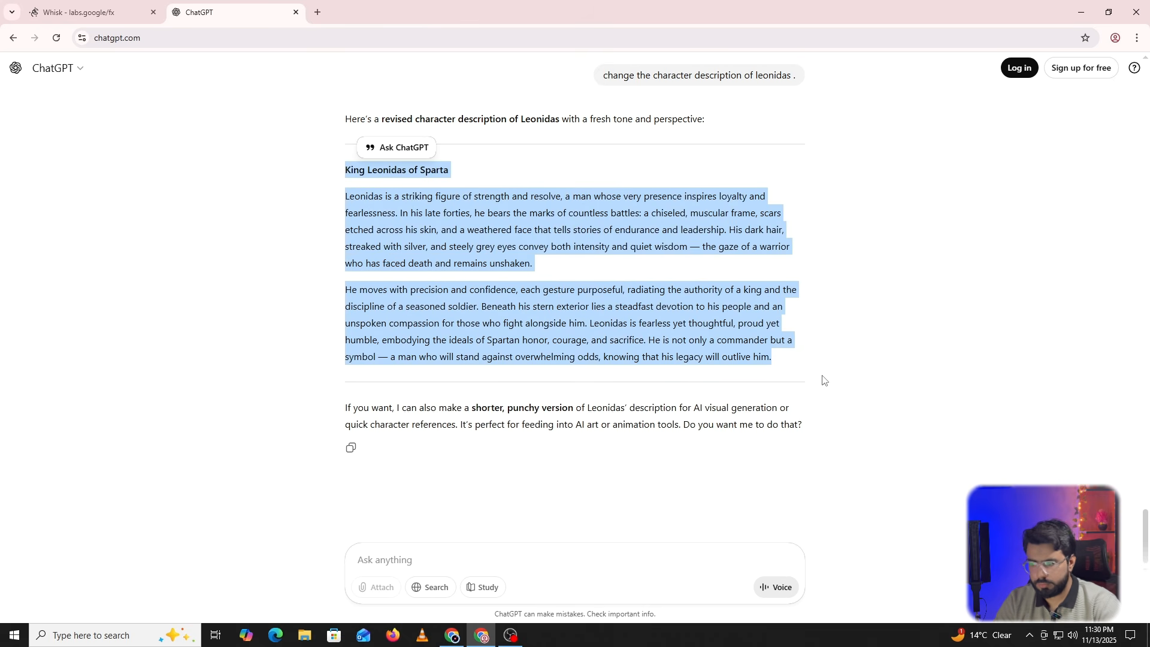
pyautogui.click(96, 12)
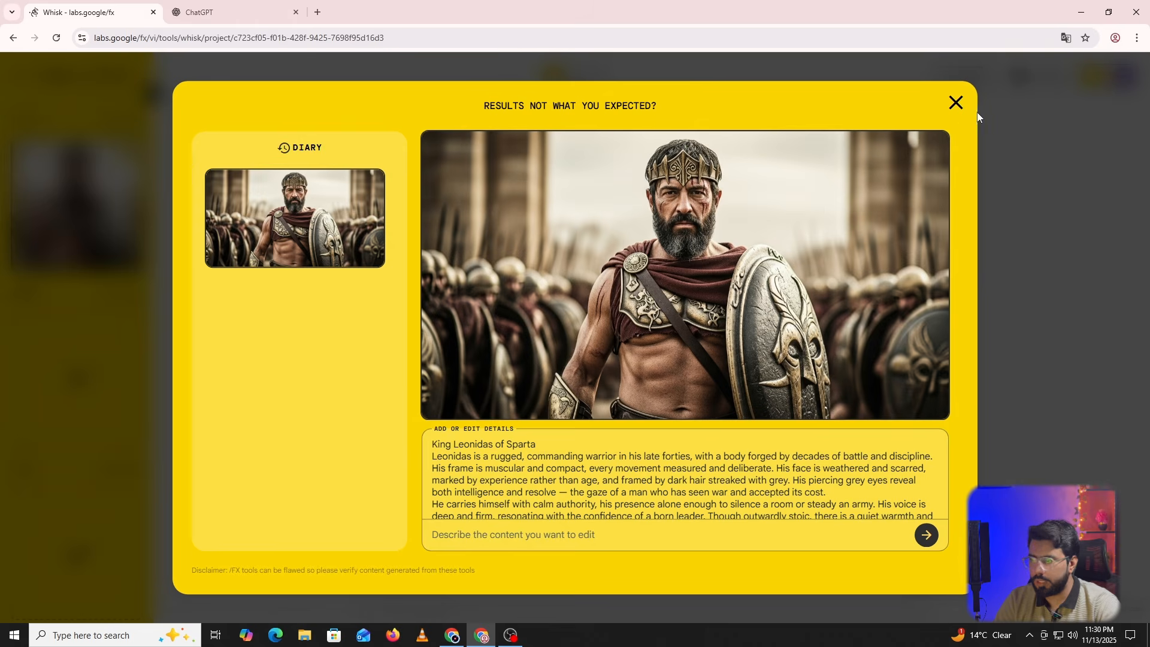
pyautogui.click(957, 103)
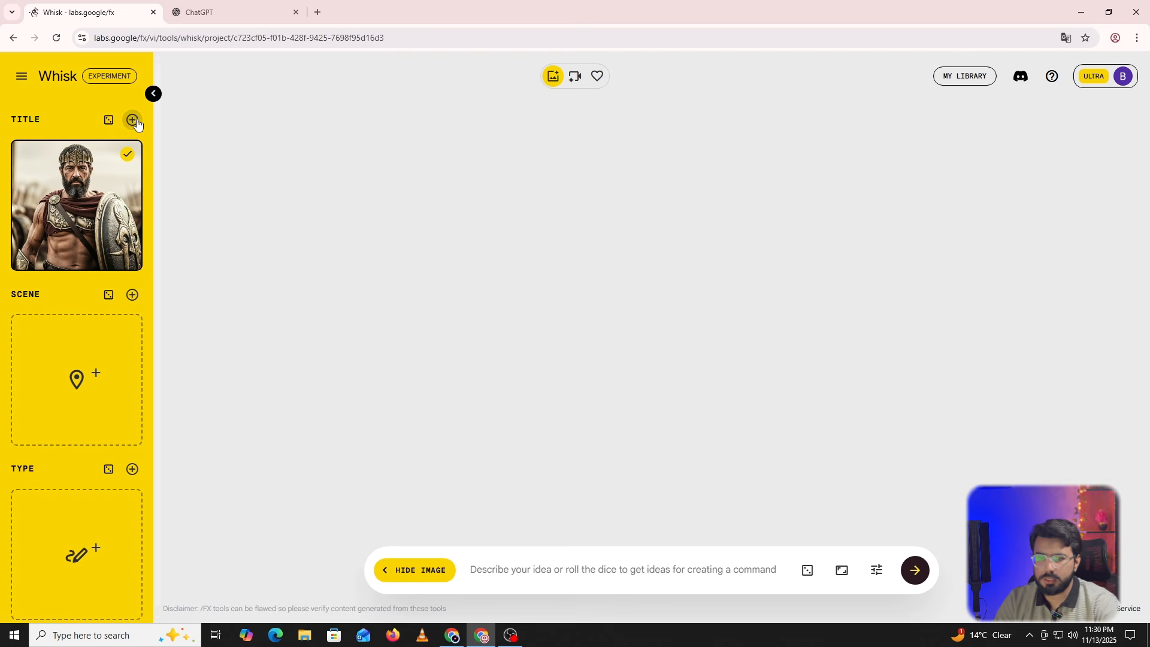
pyautogui.click(132, 120)
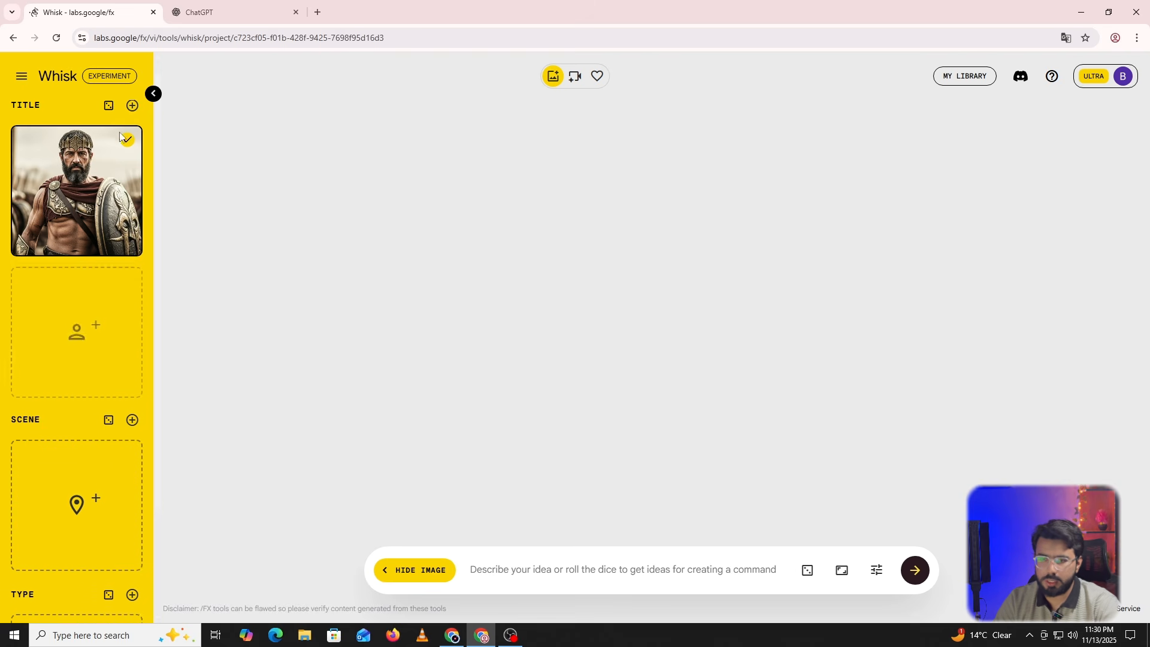
pyautogui.click(76, 296)
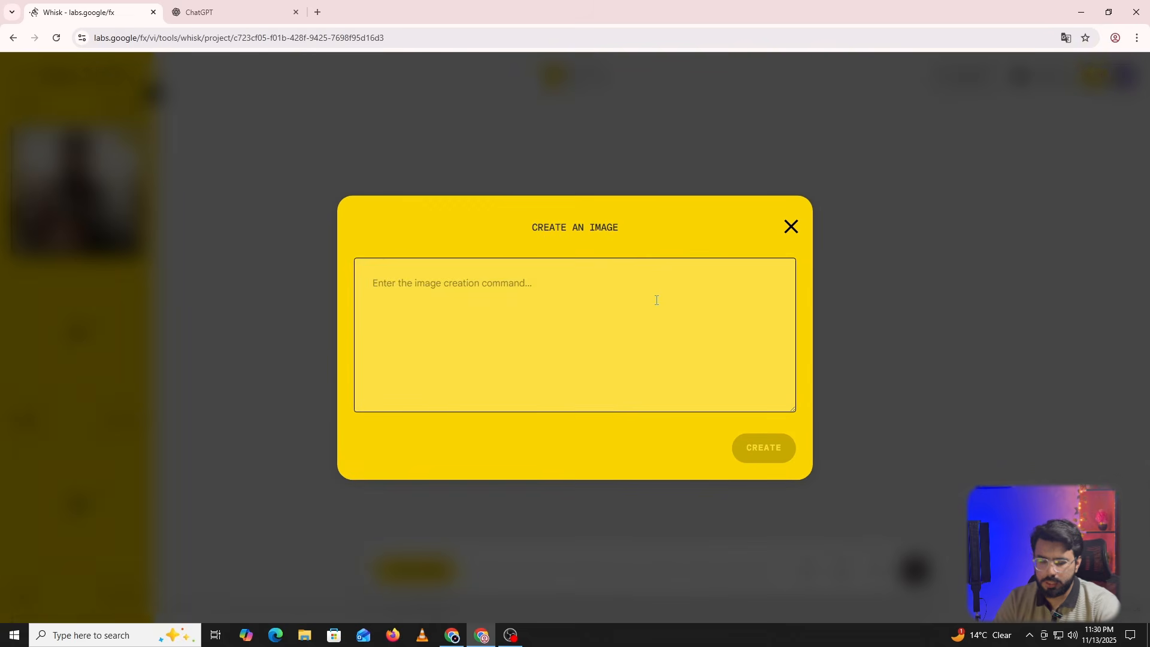
pyautogui.hotkey('ctrl', 'v')
pyautogui.click(758, 449)
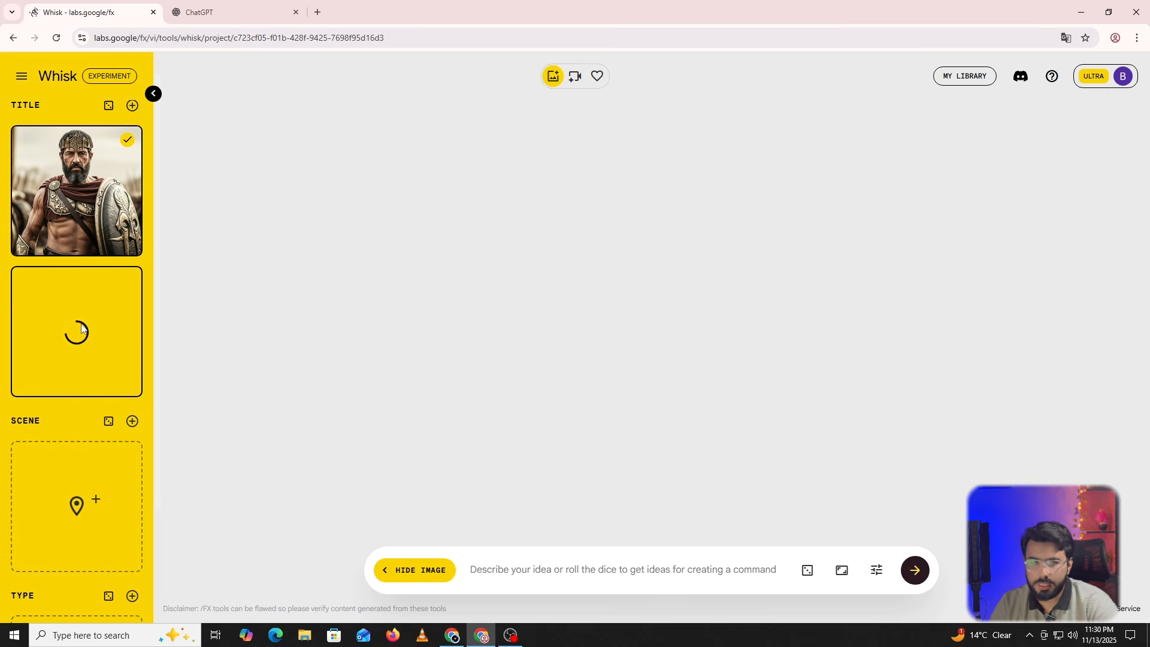
# Compare the two Leonidas Title images by viewing the second and the first one enlarged.
pyautogui.moveTo(112, 167)
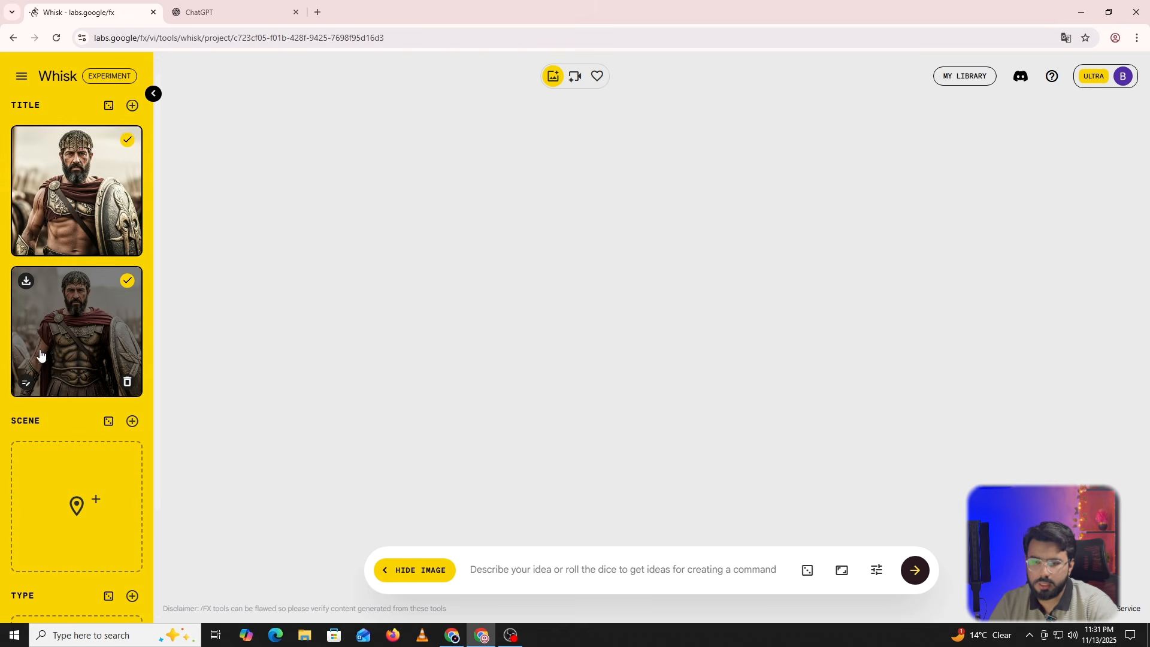
pyautogui.click(24, 384)
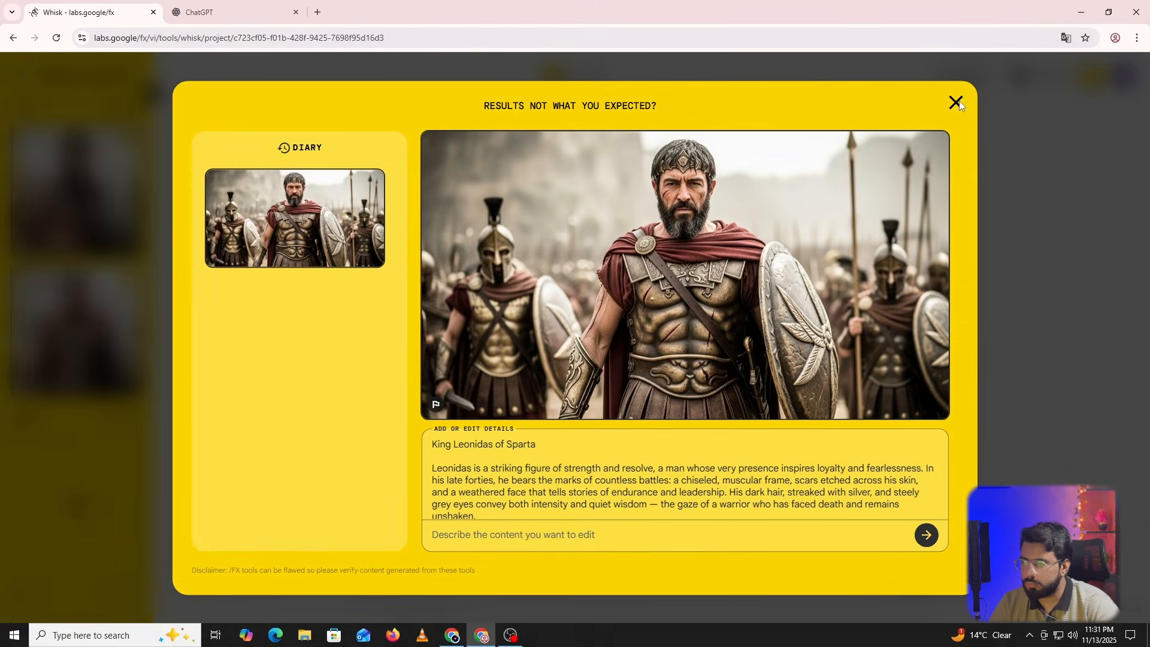
pyautogui.click(956, 103)
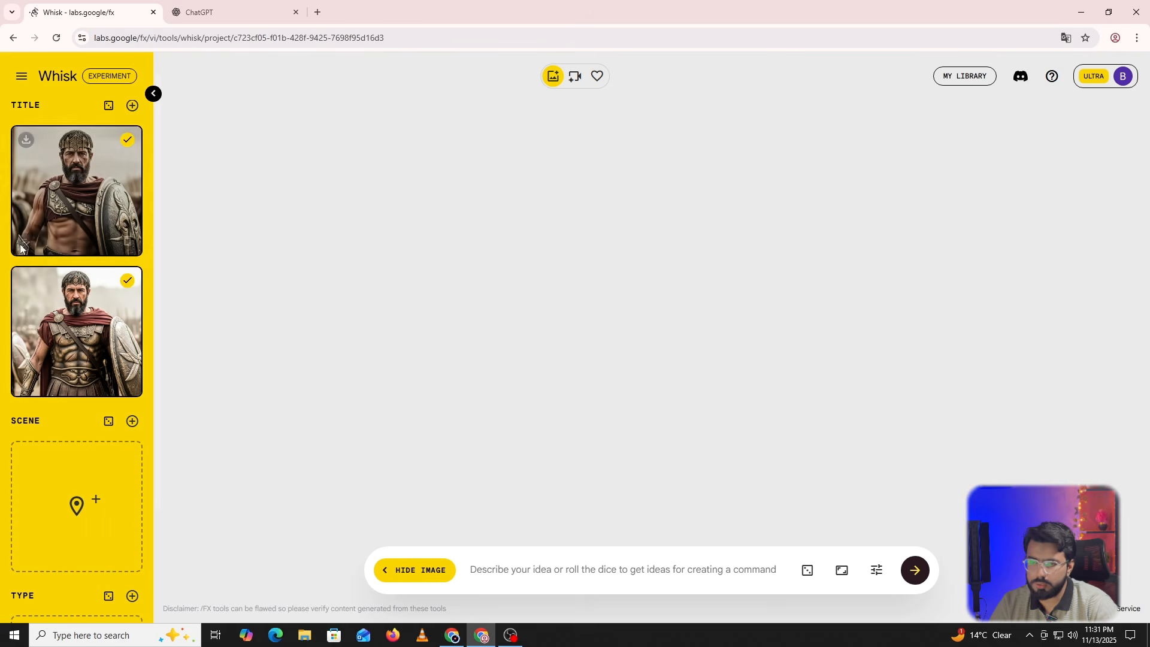
pyautogui.click(27, 243)
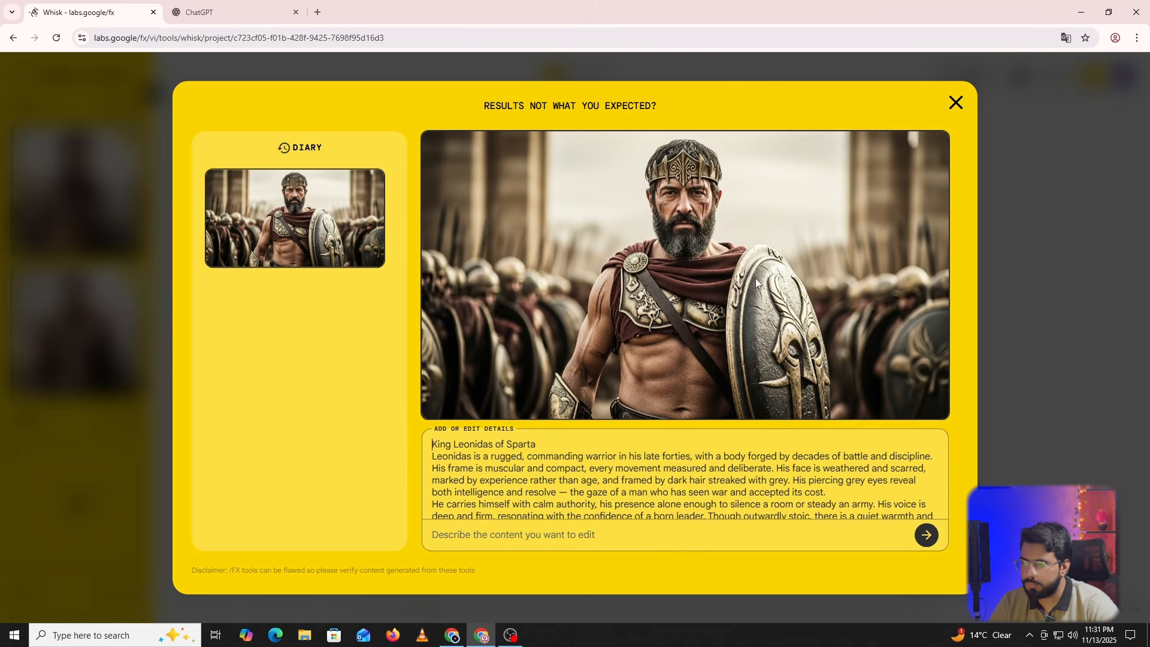
pyautogui.click(956, 103)
# Return to ChatGPT and send the message "i do not like your prompt or character give me another fully changed character of leonidas".
pyautogui.click(204, 12)
pyautogui.click(553, 547)
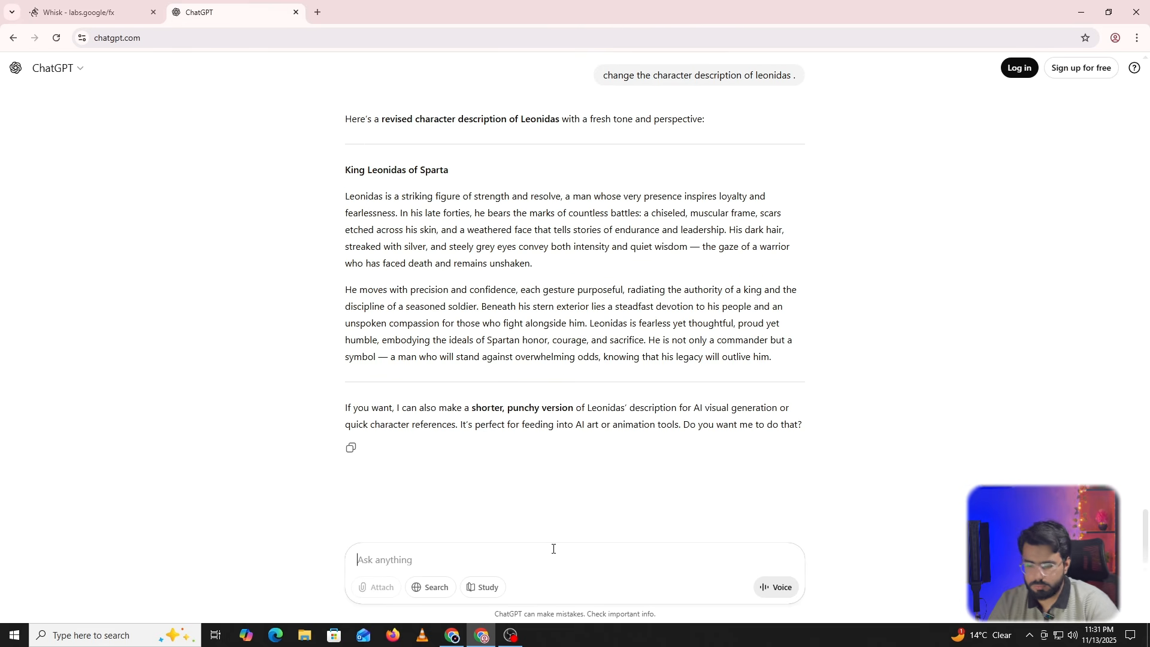
pyautogui.write('i')
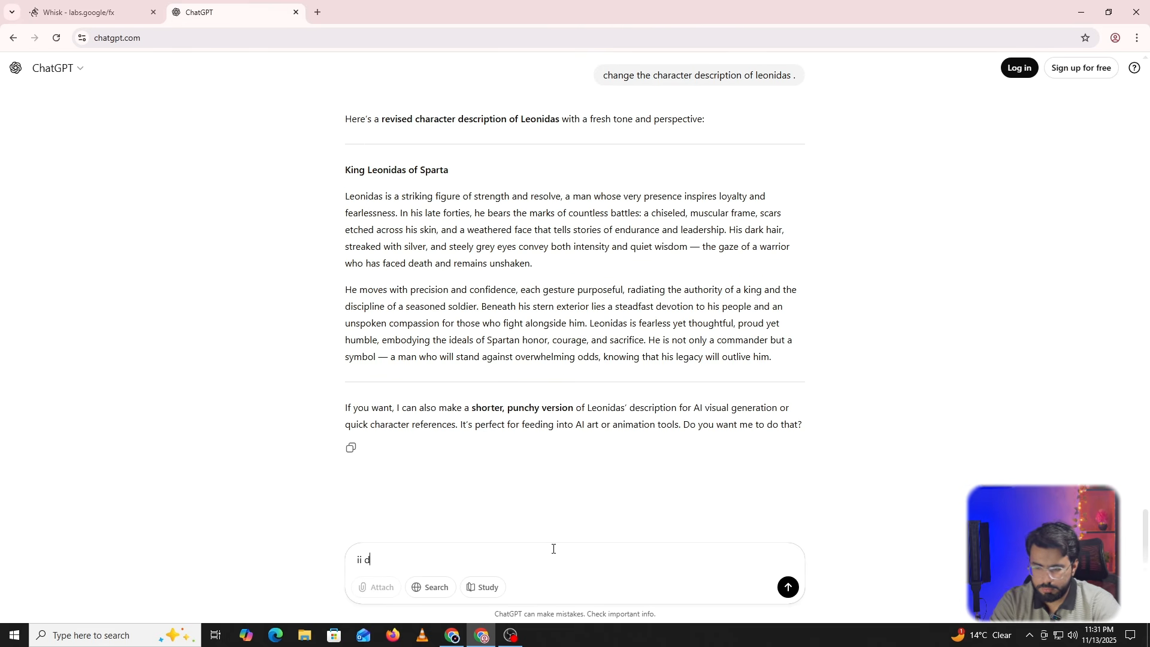
pyautogui.press('BackSpace')
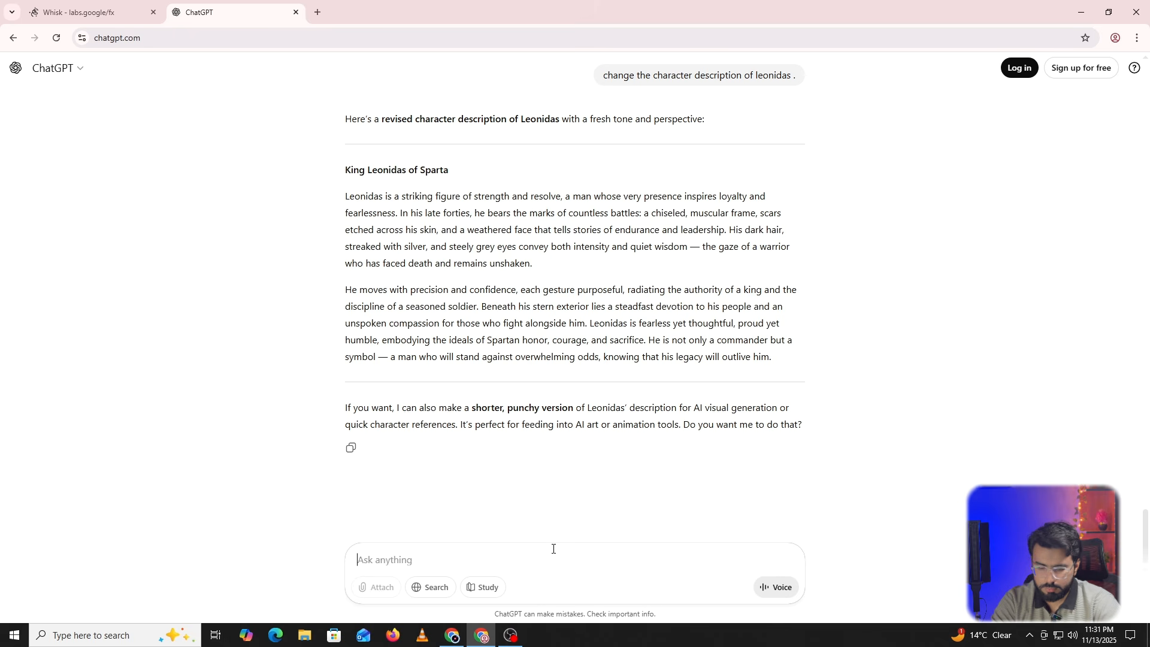
pyautogui.write('i')
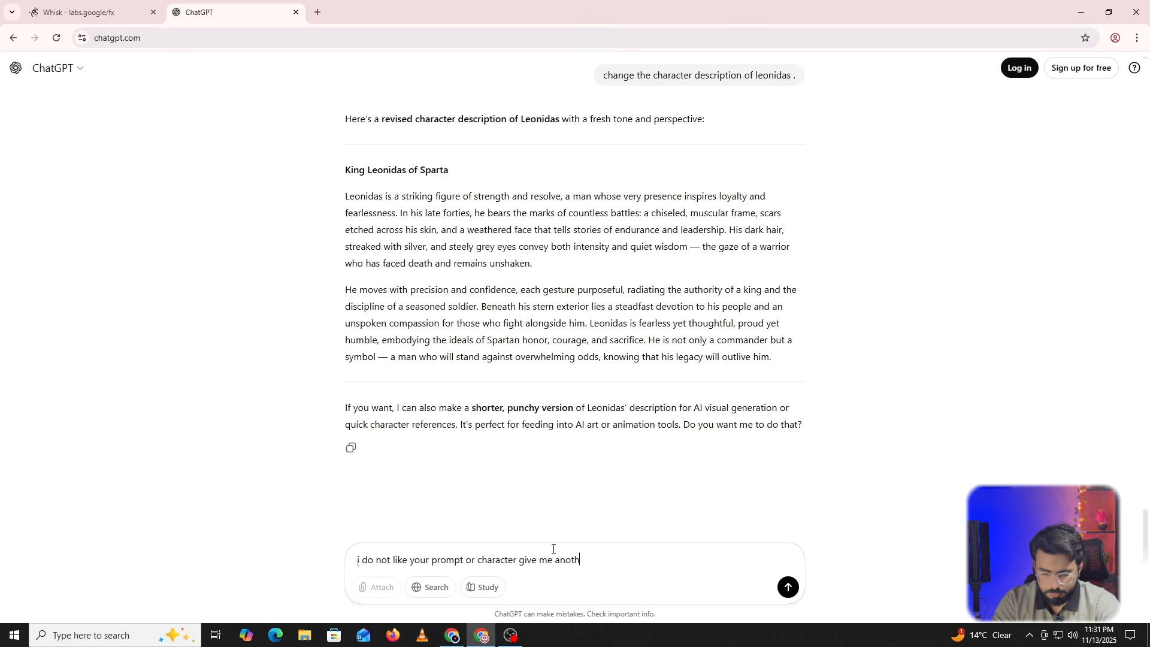
pyautogui.write('fully changed character of leonidas')
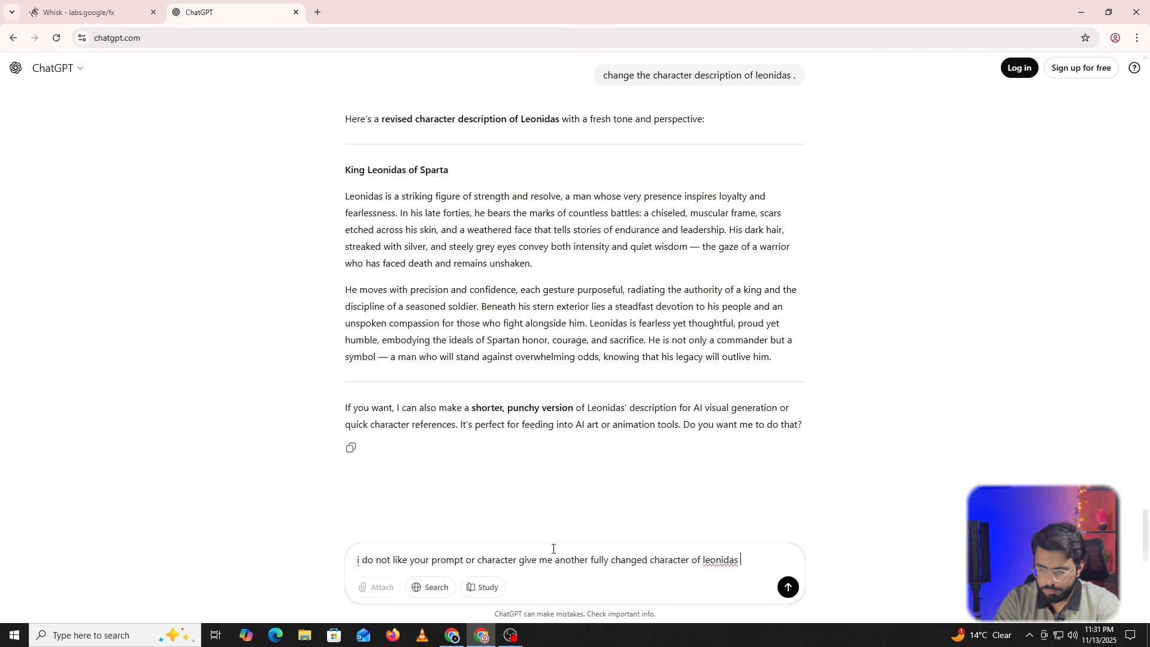
pyautogui.press('Return')
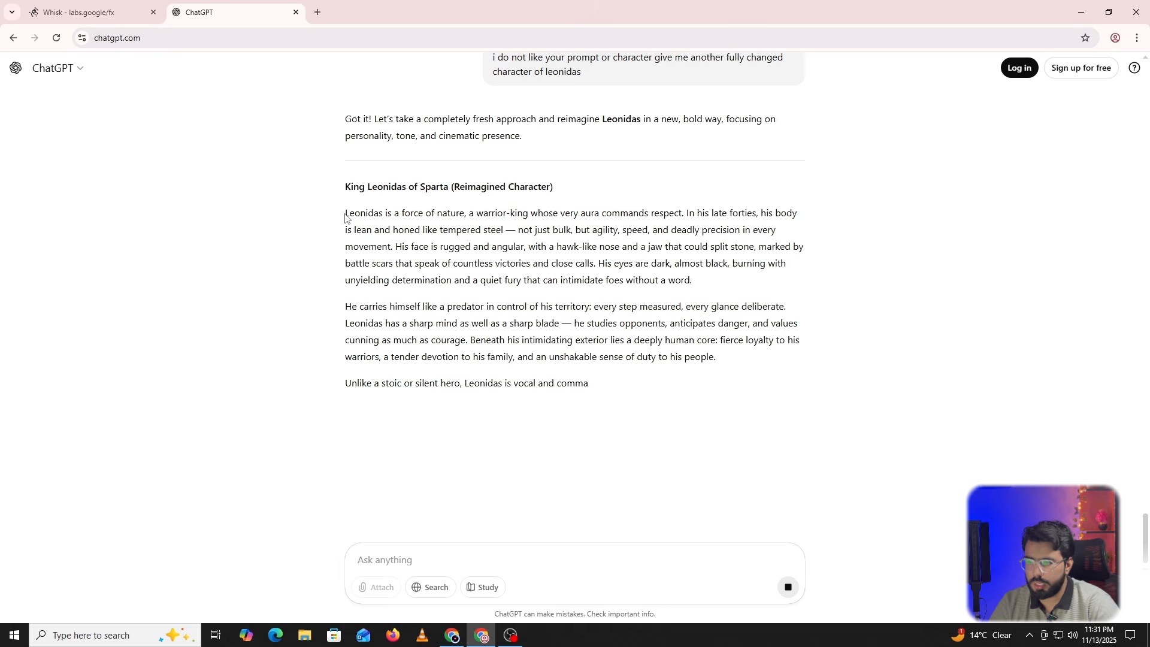
# Copy the reimagined Leonidas description and use it in Whisk to generate a third Title image in a newly added slot.
pyautogui.moveTo(346, 214); pyautogui.dragTo(805, 434)
pyautogui.click(102, 12)
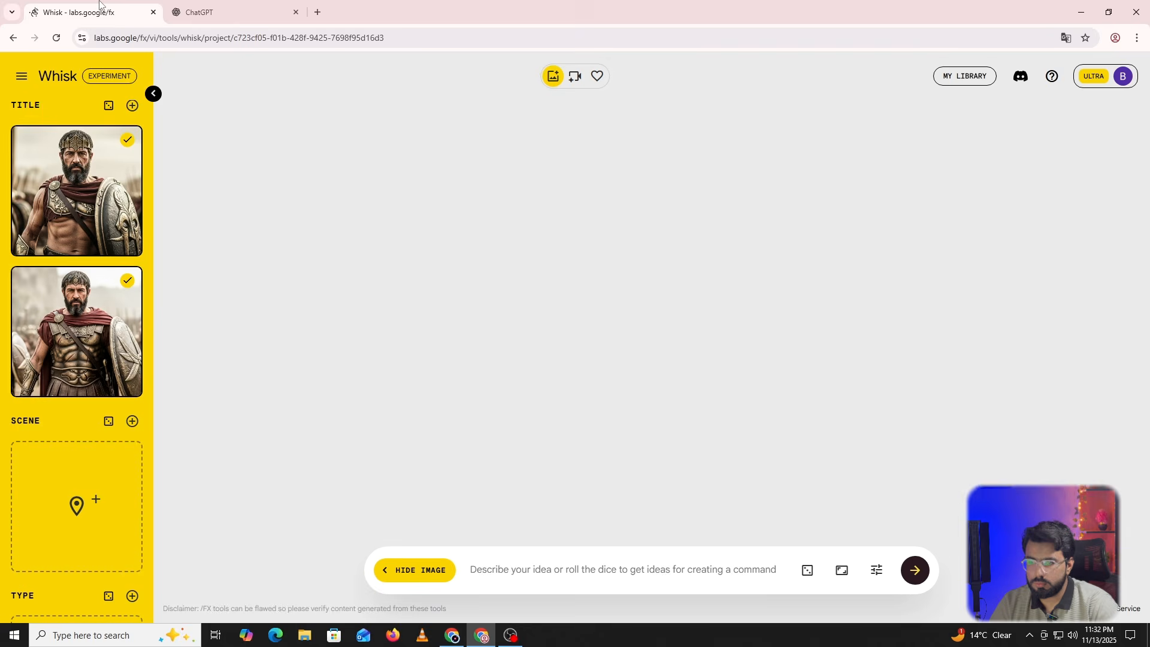
pyautogui.click(132, 106)
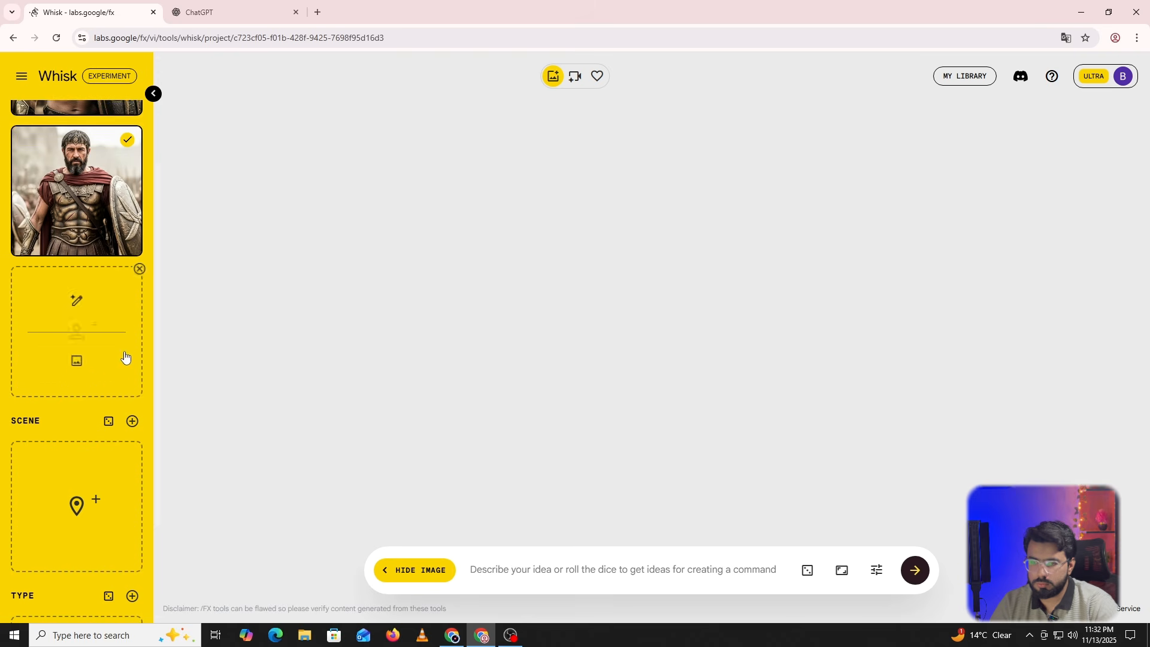
pyautogui.click(77, 296)
pyautogui.hotkey('ctrl', 'v')
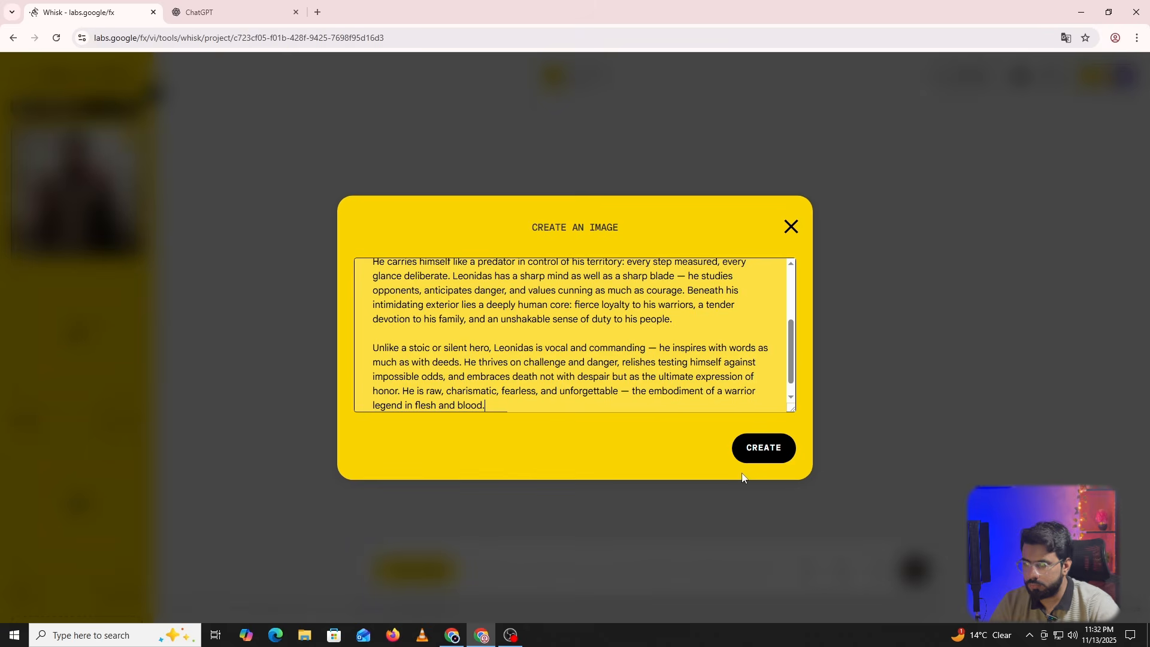
pyautogui.click(763, 448)
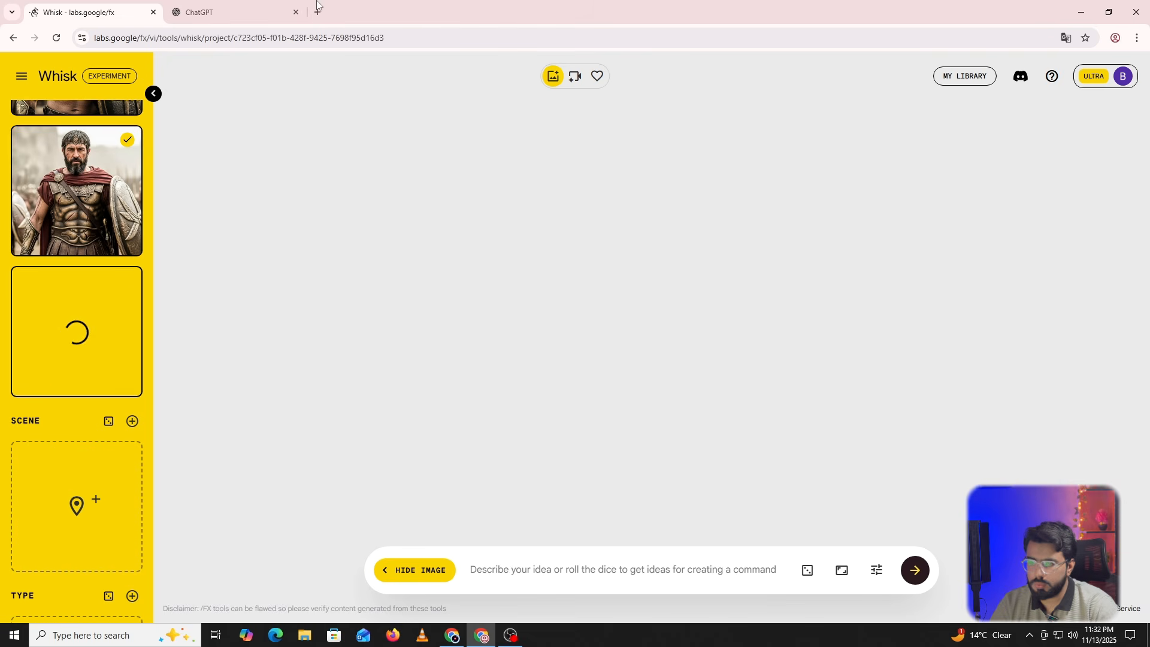
# Look back through the ChatGPT conversation and examine the third Leonidas Title image enlarged in Whisk.
pyautogui.click(201, 4)
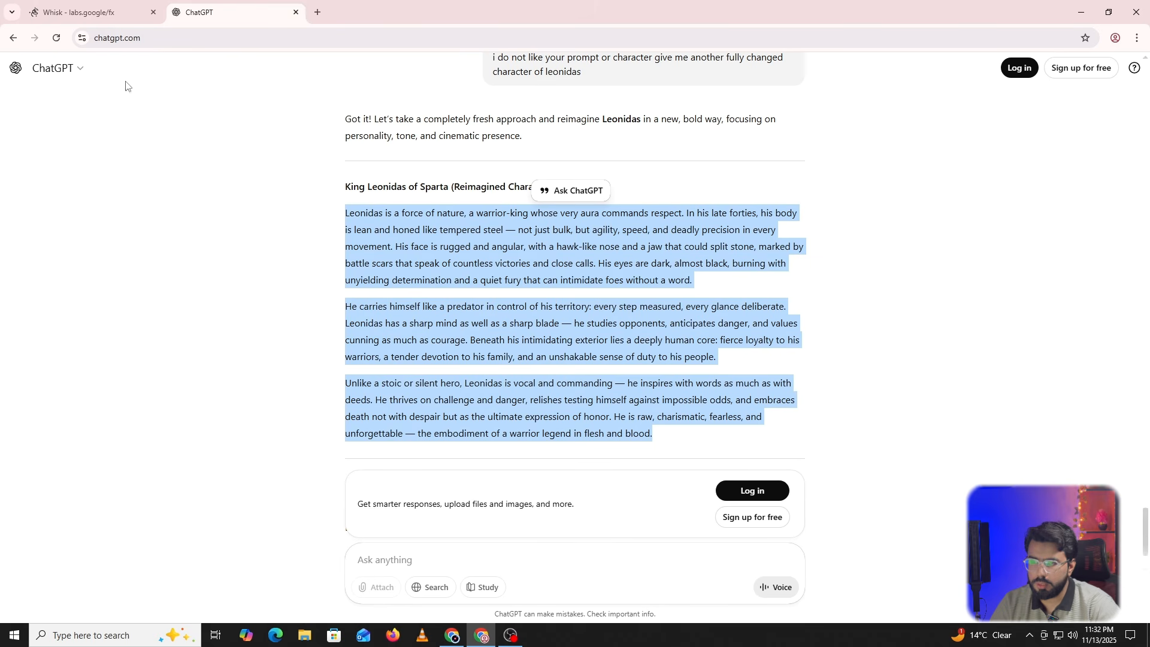
pyautogui.scroll(20, 419, 205)
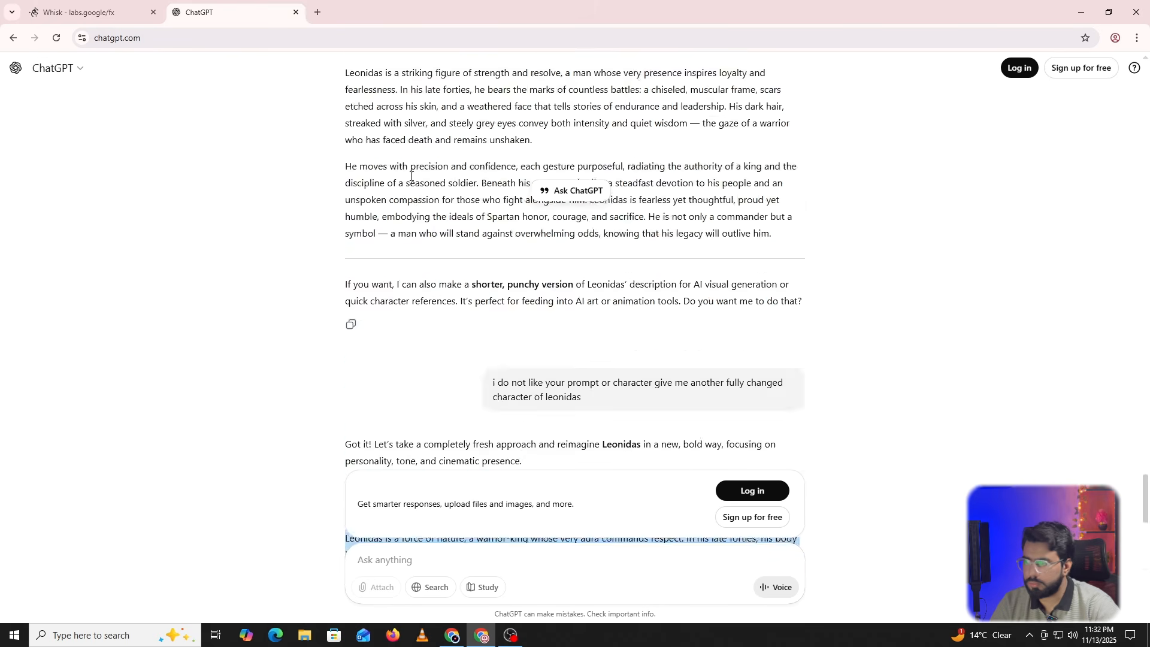
pyautogui.scroll(20, 419, 206)
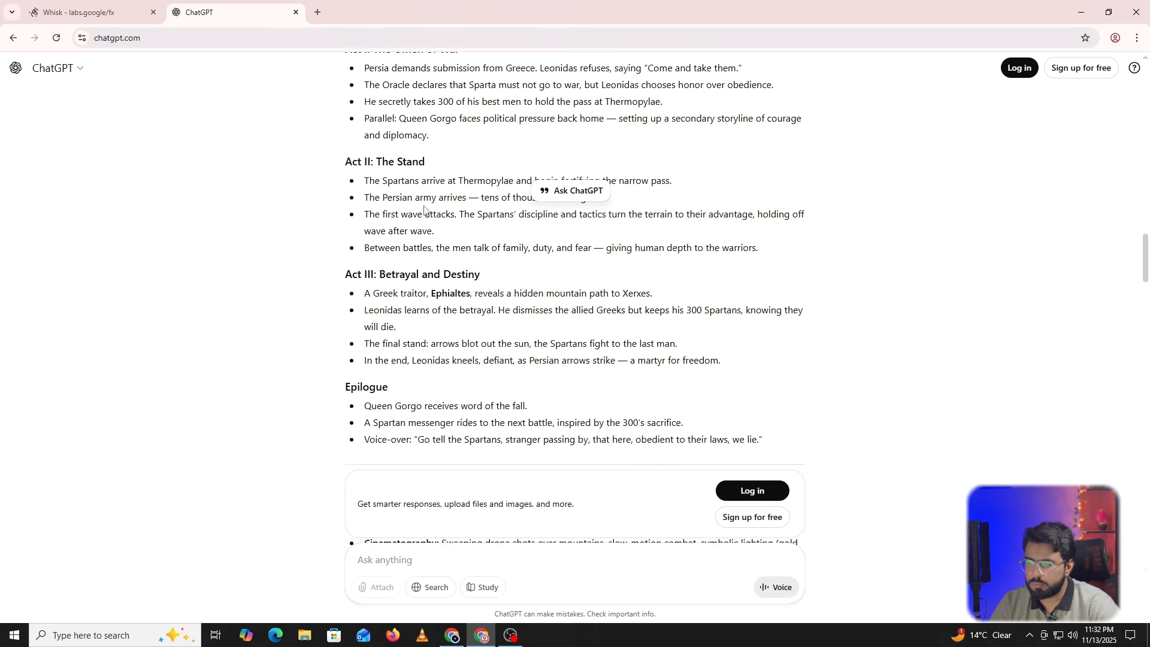
pyautogui.scroll(8, 328, 160)
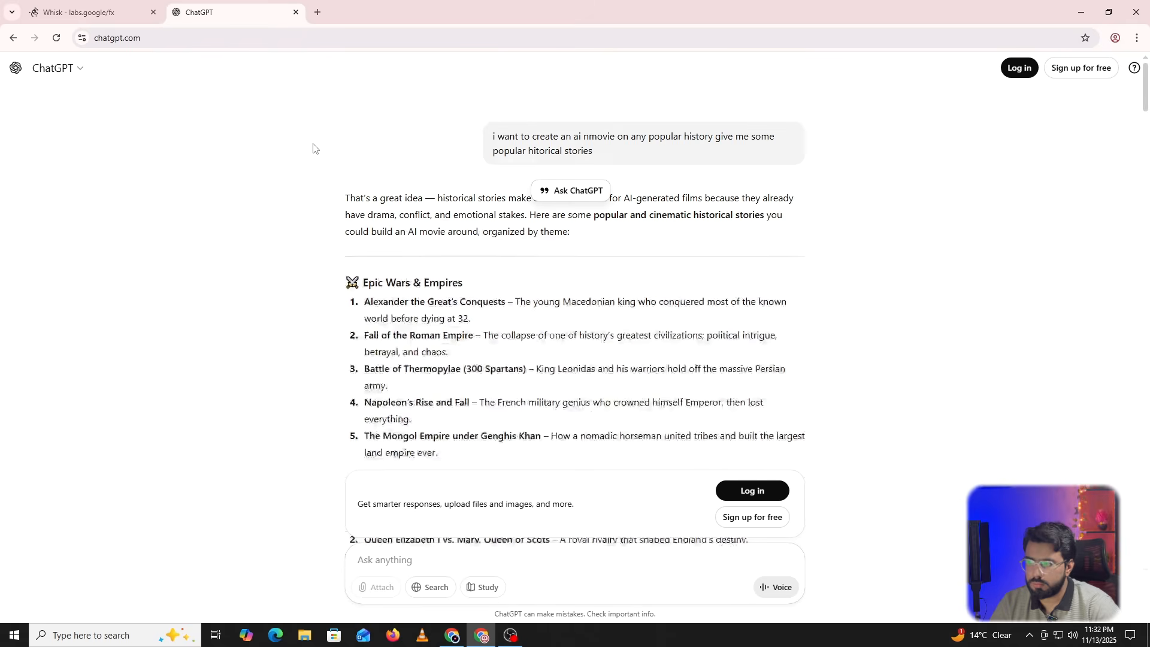
pyautogui.scroll(-12, 233, 118)
pyautogui.moveTo(1146, 162); pyautogui.dragTo(1146, 498)
pyautogui.click(136, 12)
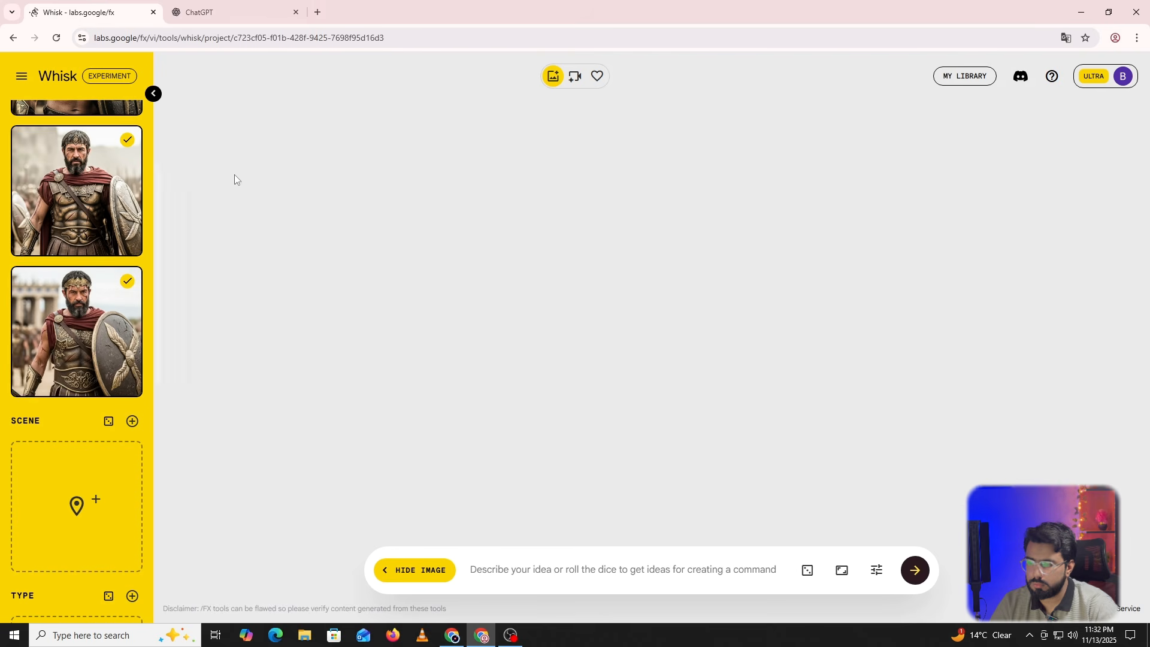
pyautogui.click(23, 388)
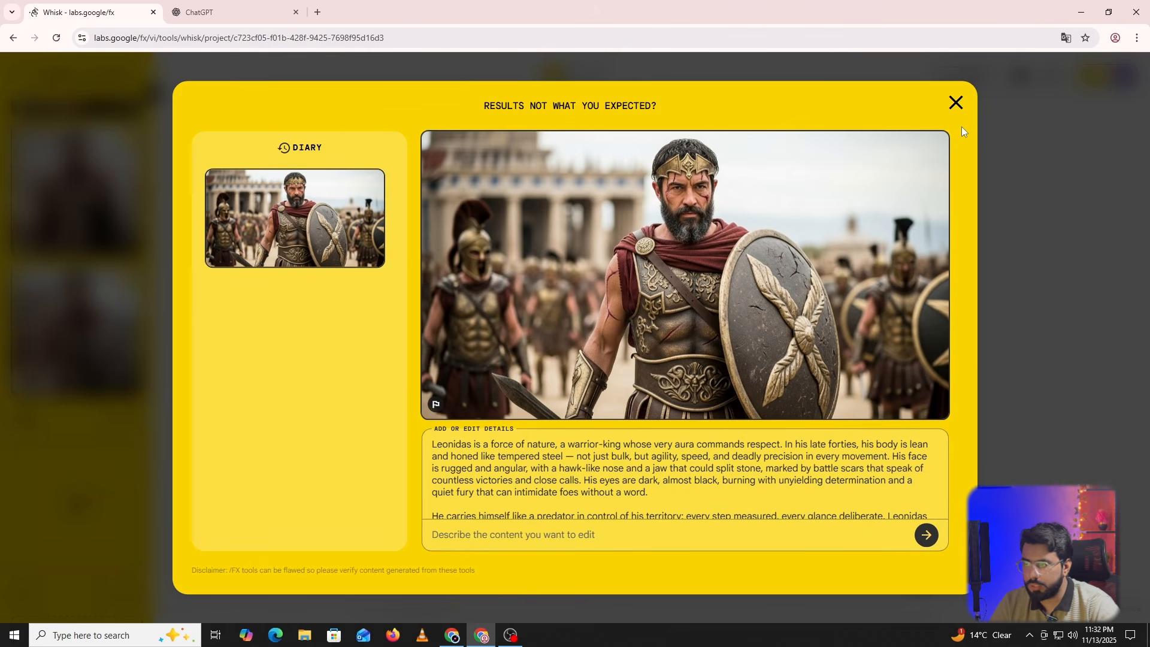
pyautogui.click(955, 103)
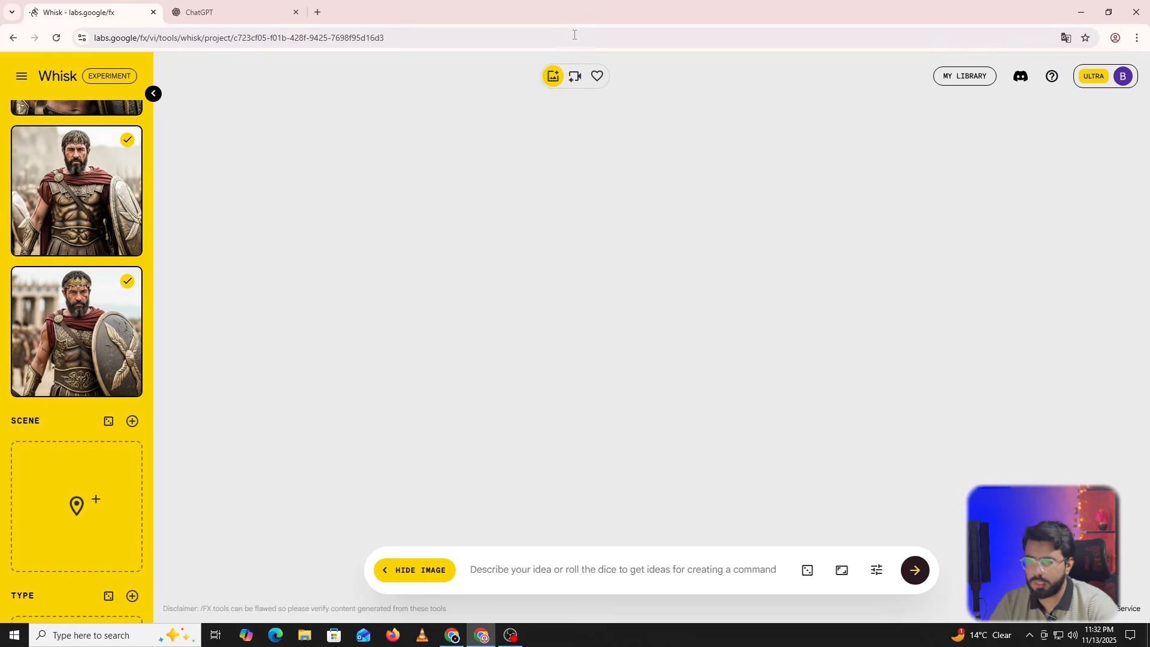
# Search Google for "chatgpt" in a new browser tab and open a fresh ChatGPT chat, staying logged out.
pyautogui.click(204, 12)
pyautogui.click(319, 12)
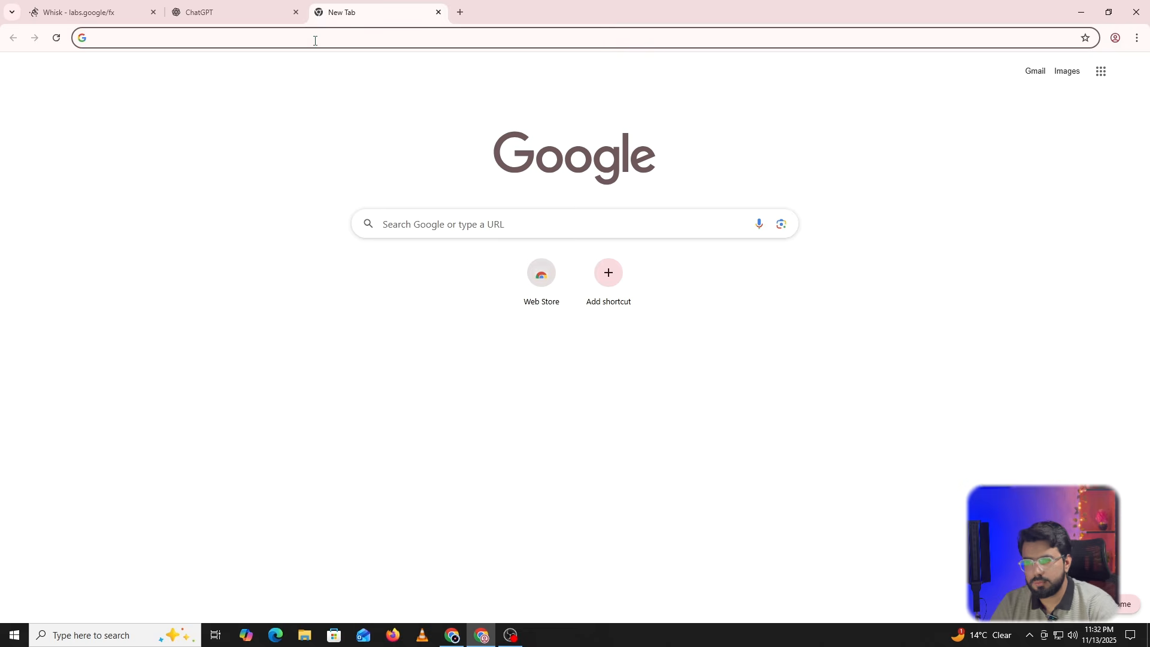
pyautogui.click(315, 39)
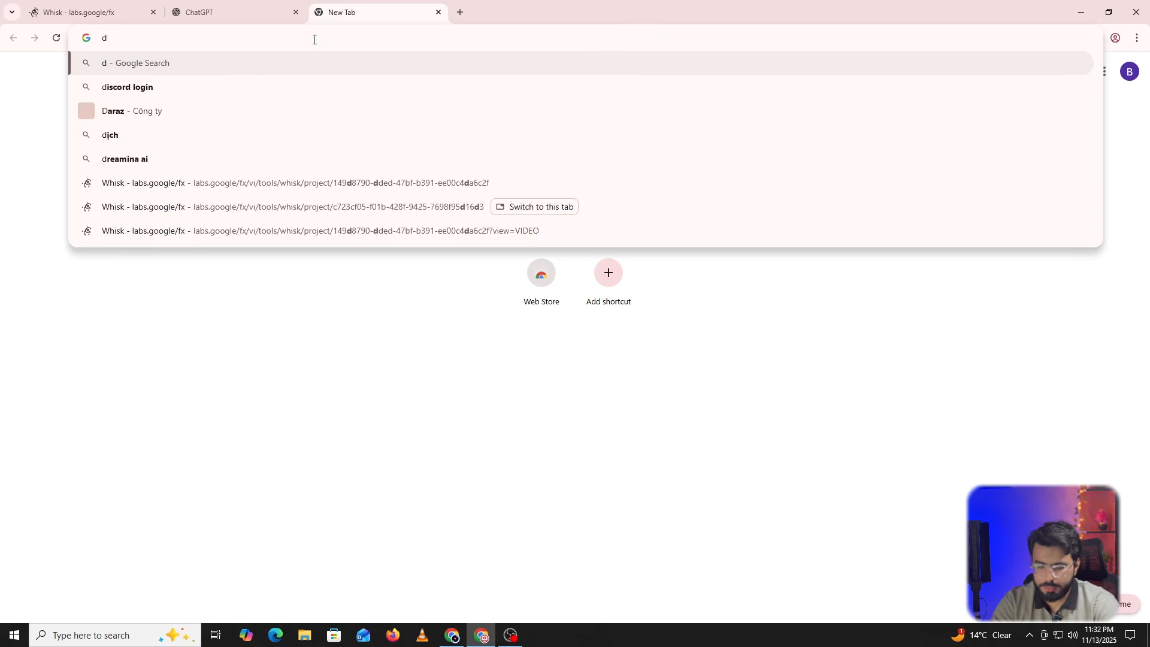
pyautogui.write('chatgpt')
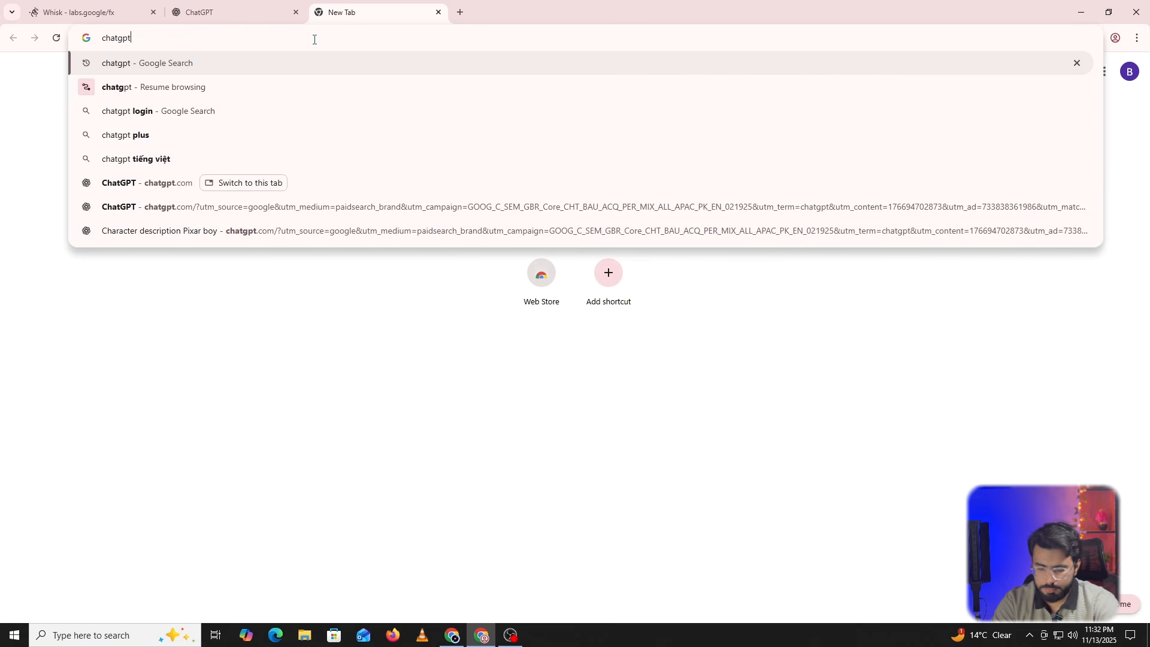
pyautogui.press('Return')
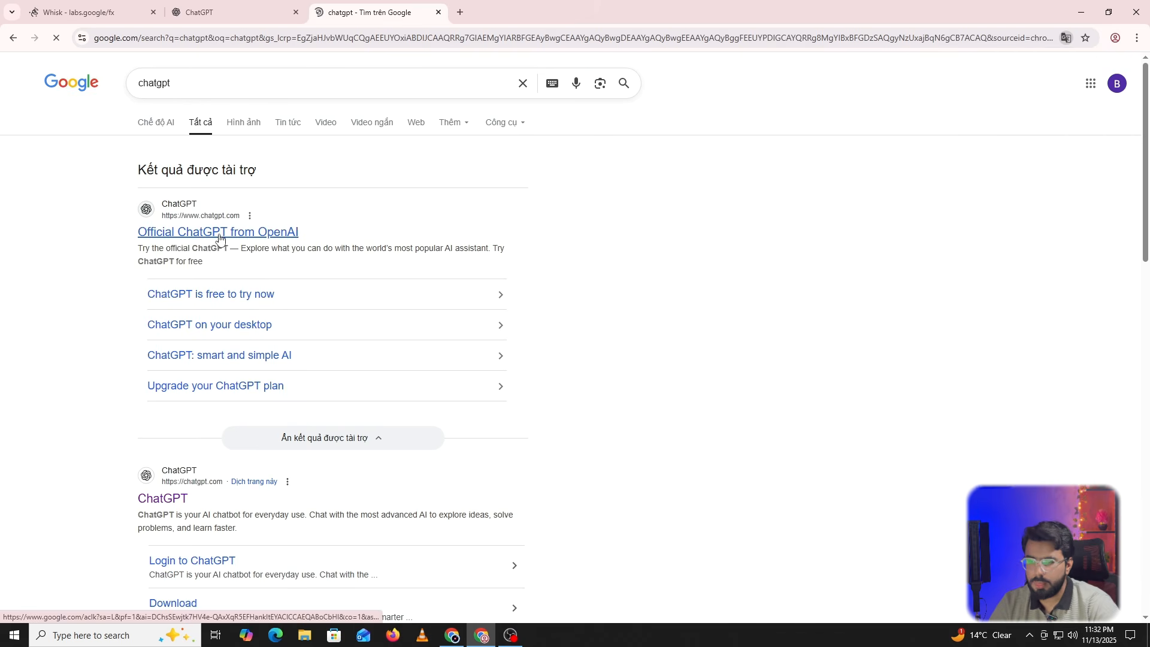
pyautogui.click(220, 237)
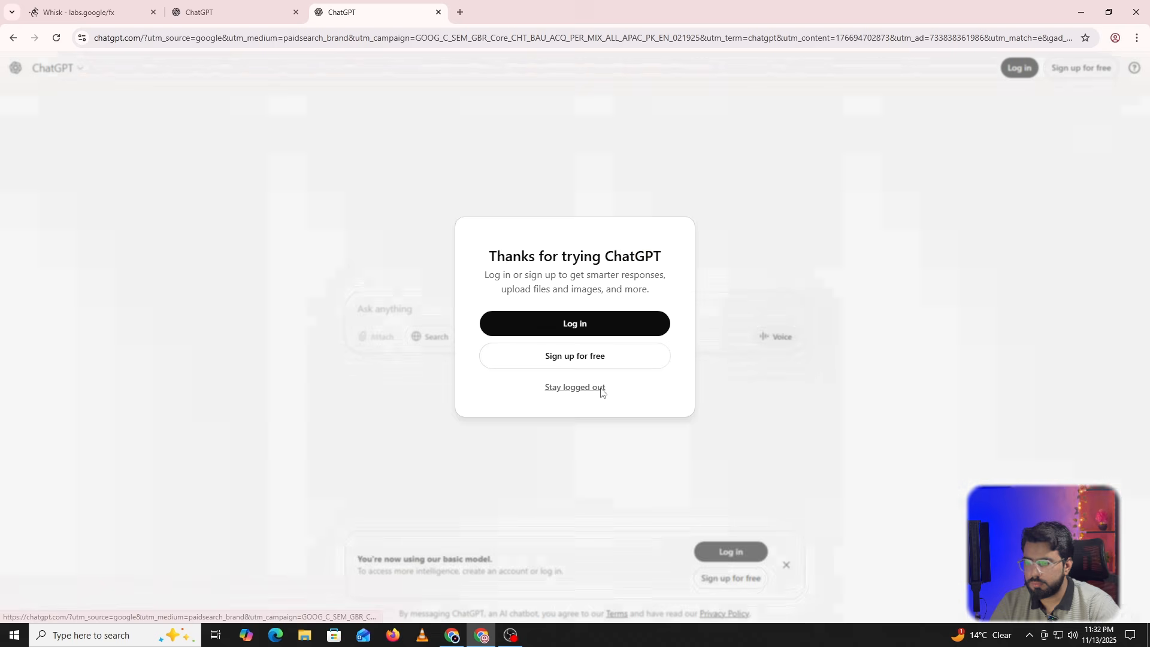
pyautogui.click(601, 392)
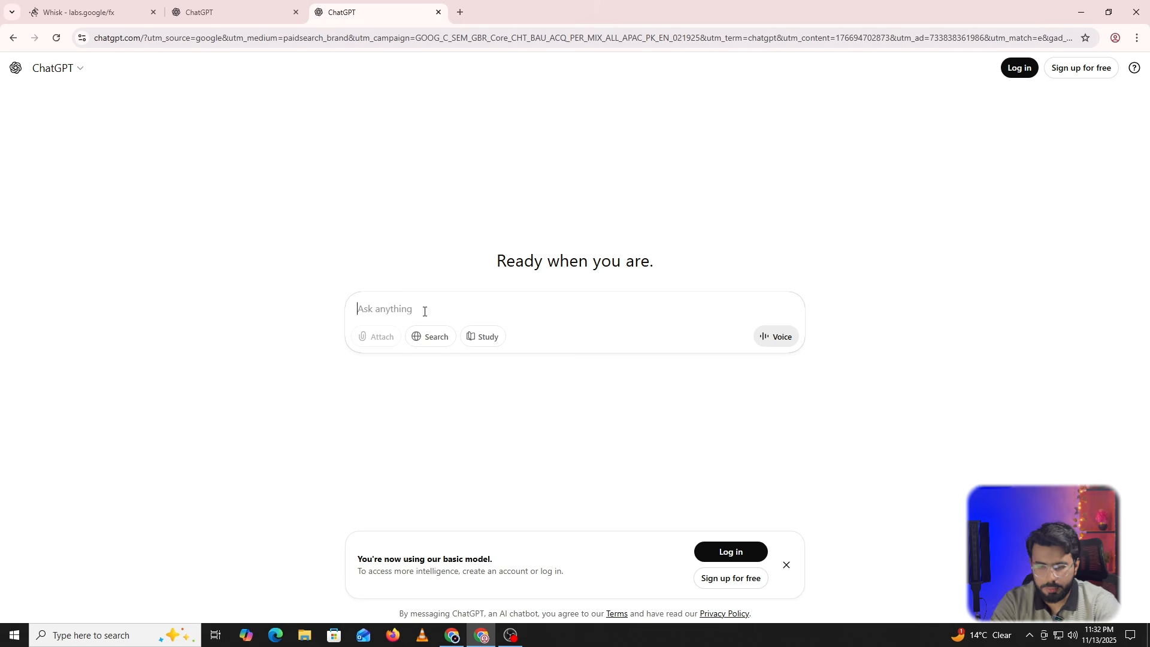
# Copy the message "character description of leonidas of sparta" from the earlier ChatGPT conversation and send it in the new chat.
pyautogui.click(237, 8)
pyautogui.scroll(10, 599, 363)
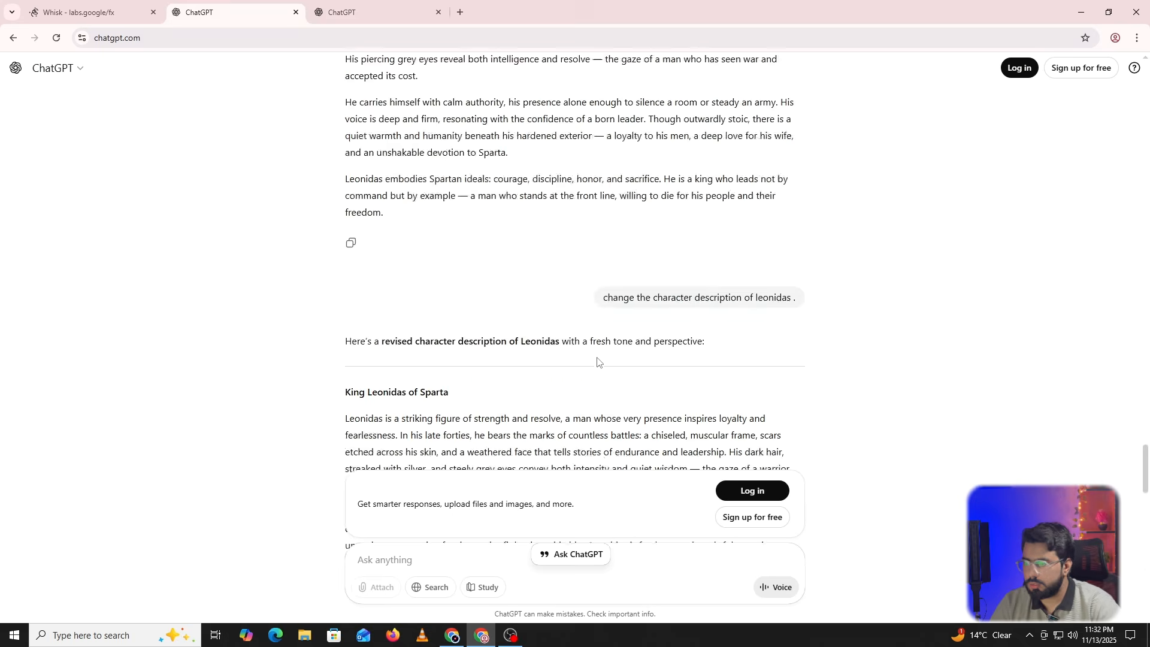
pyautogui.scroll(15, 597, 361)
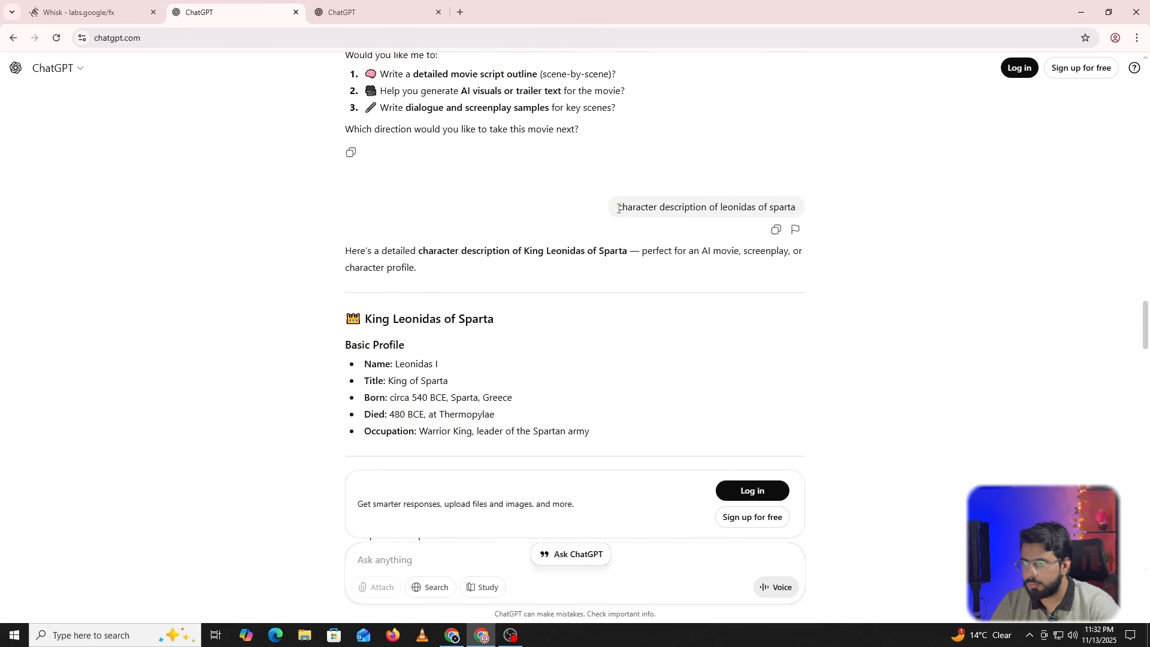
pyautogui.moveTo(617, 207); pyautogui.dragTo(906, 211)
pyautogui.hotkey('ctrl', 'c')
pyautogui.click(347, 11)
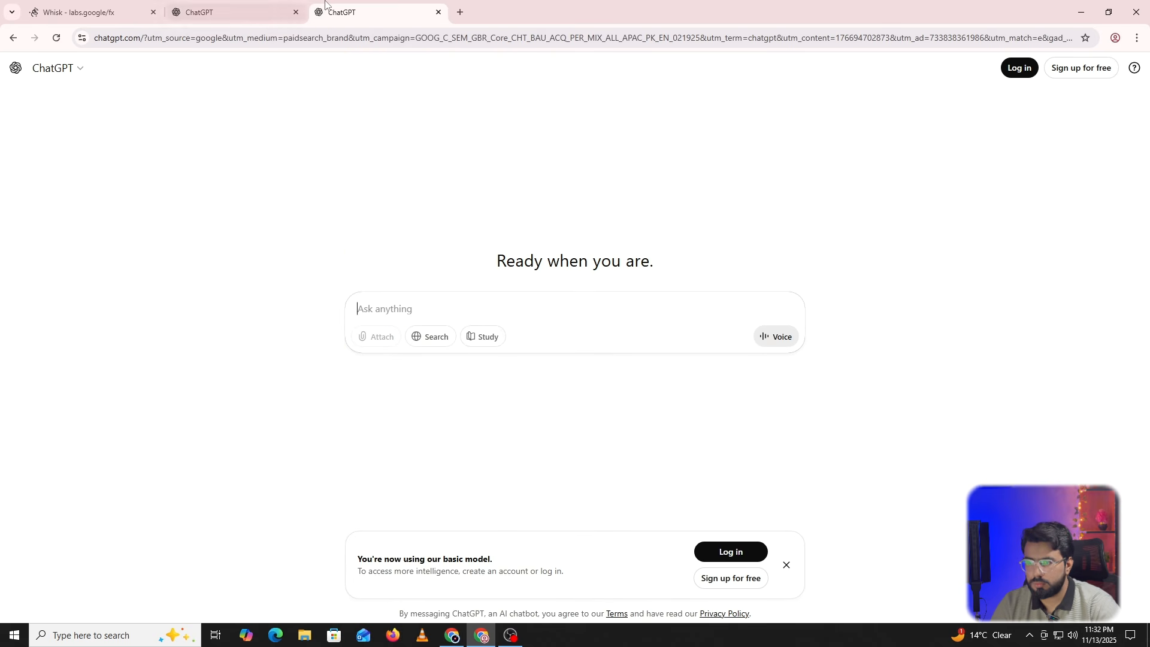
pyautogui.hotkey('ctrl', 'v')
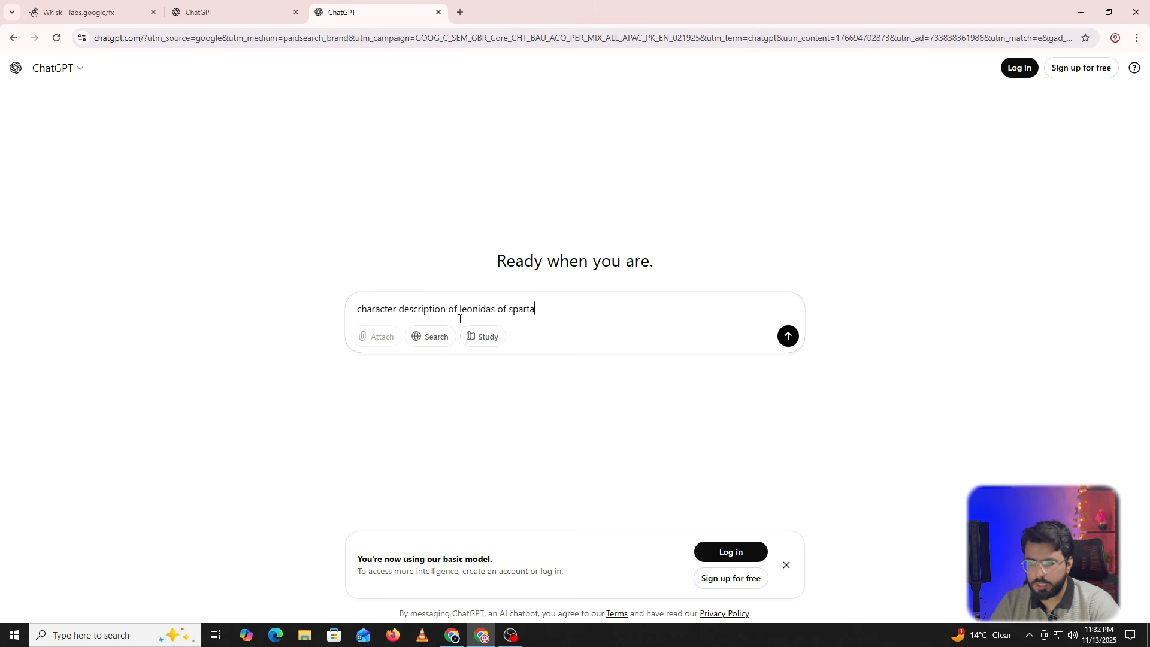
pyautogui.click(787, 336)
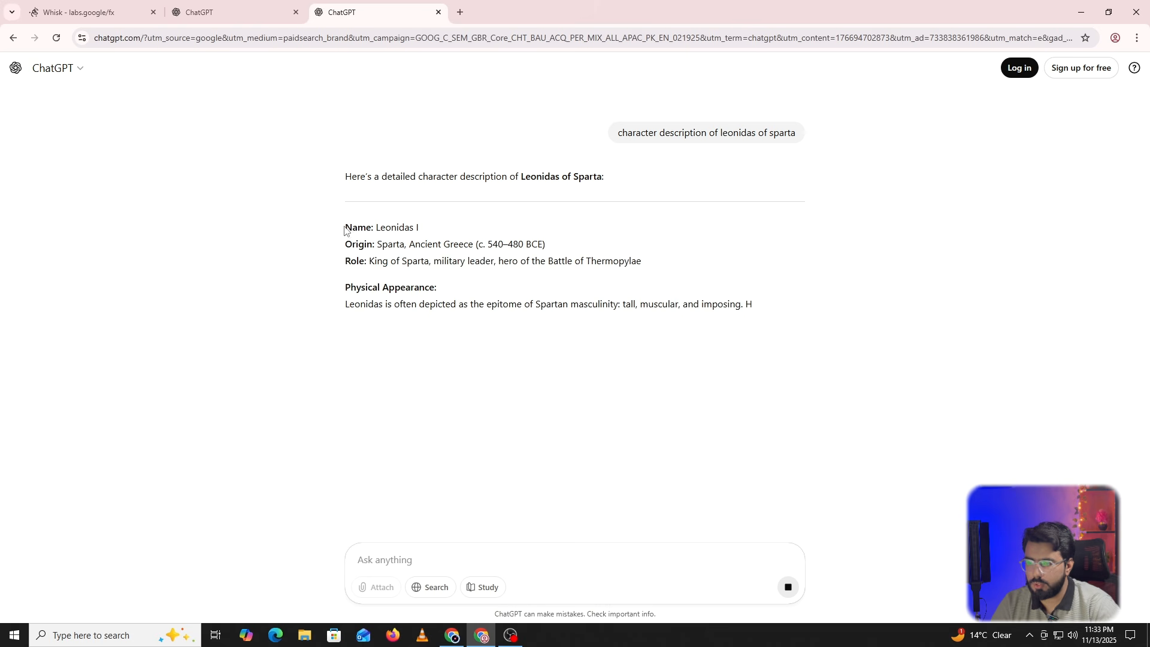
# Examine the new Leonidas description from its name and physical appearance through to its quirks and habits.
pyautogui.moveTo(345, 226); pyautogui.dragTo(645, 525)
pyautogui.scroll(-4, 470, 364)
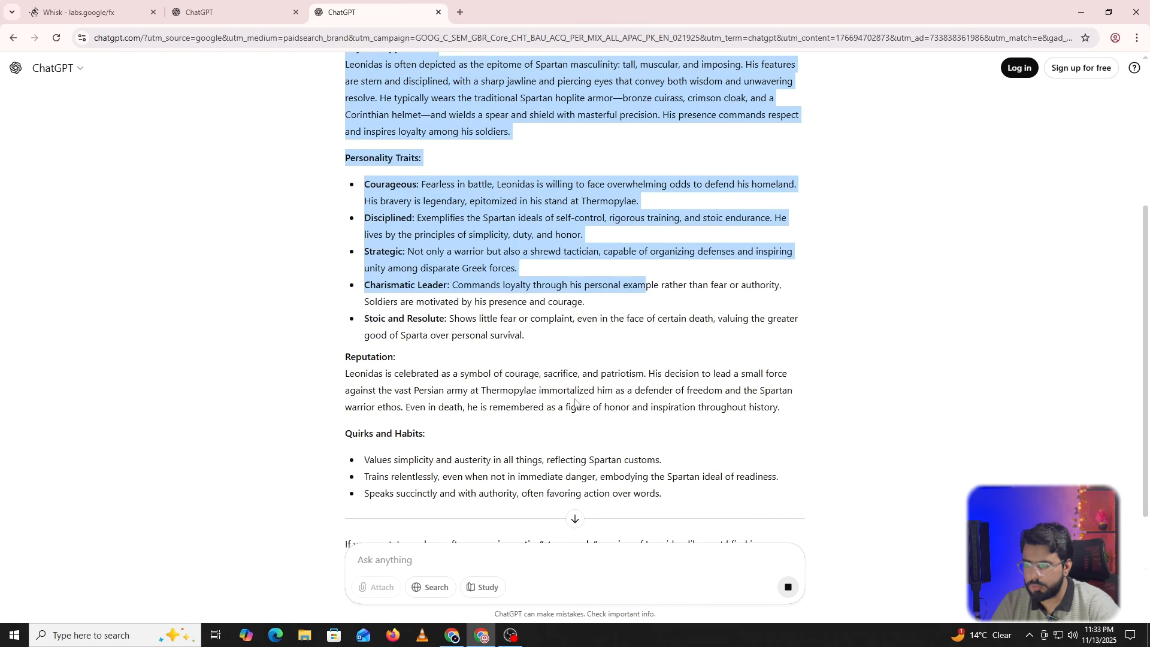
pyautogui.scroll(-2, 421, 371)
pyautogui.scroll(2, 418, 367)
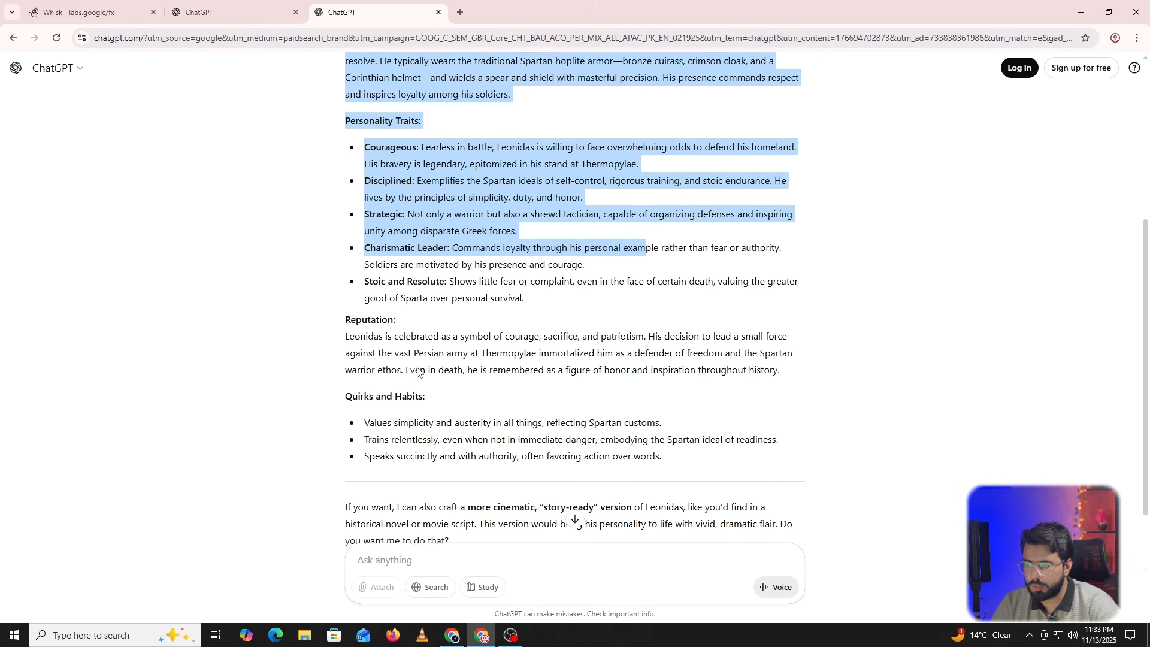
pyautogui.scroll(4, 317, 353)
# Send the follow-up message "only characer description for whisk" in the new ChatGPT chat.
pyautogui.click(459, 560)
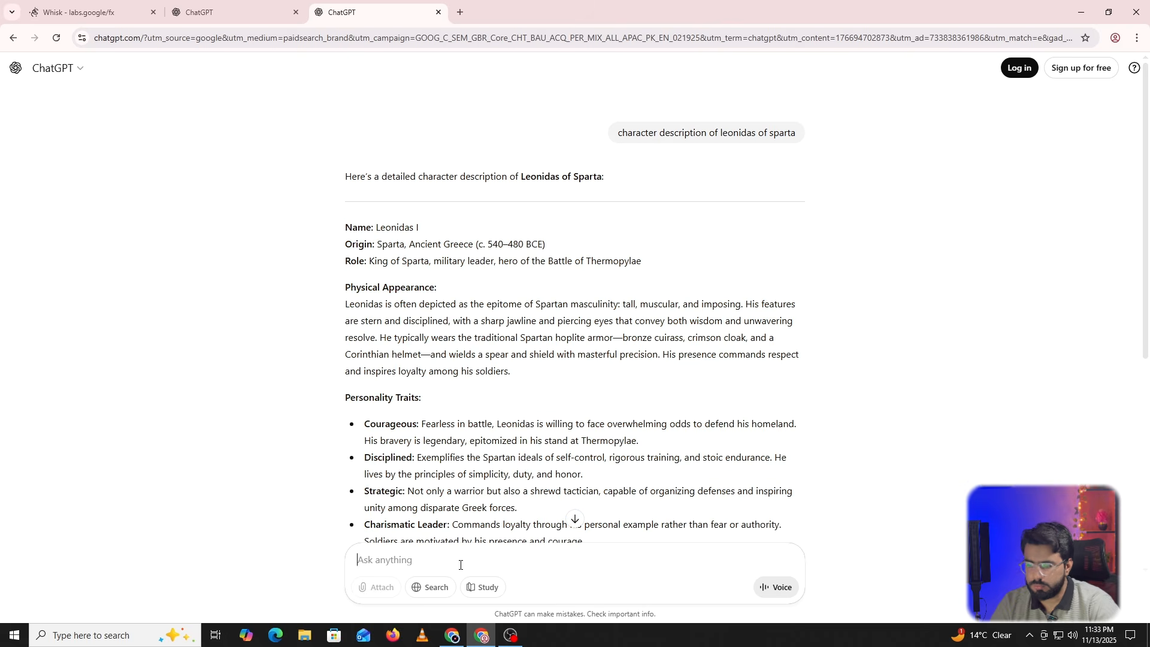
pyautogui.write('only')
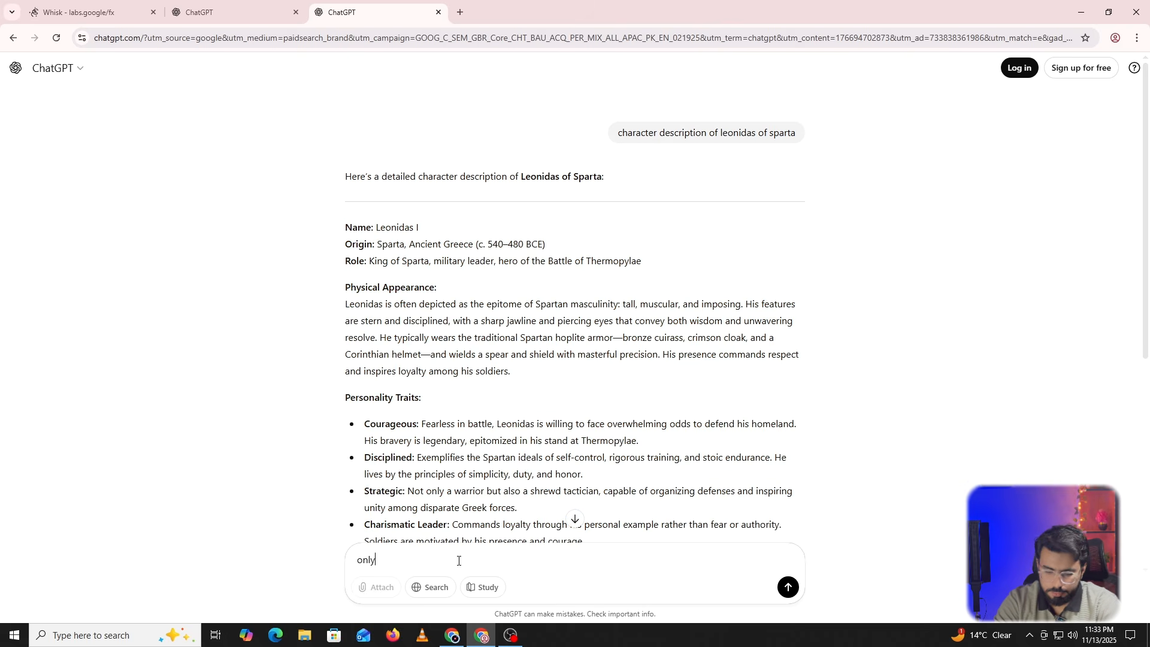
pyautogui.write(' characerd')
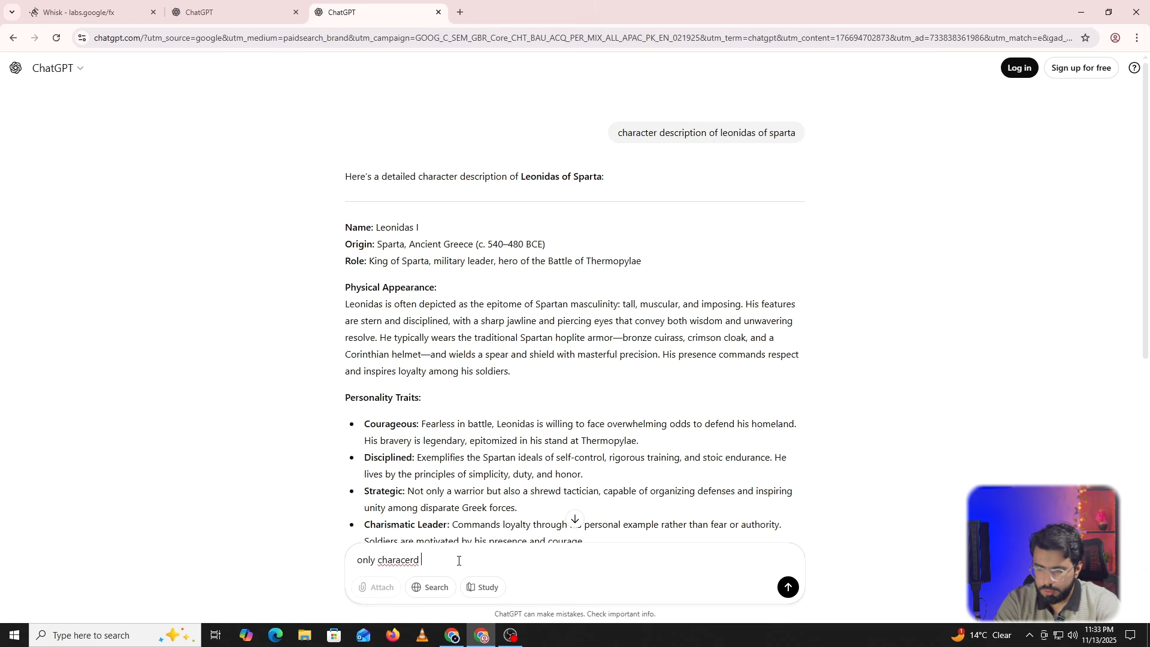
pyautogui.press('BackSpace')
pyautogui.write('descr')
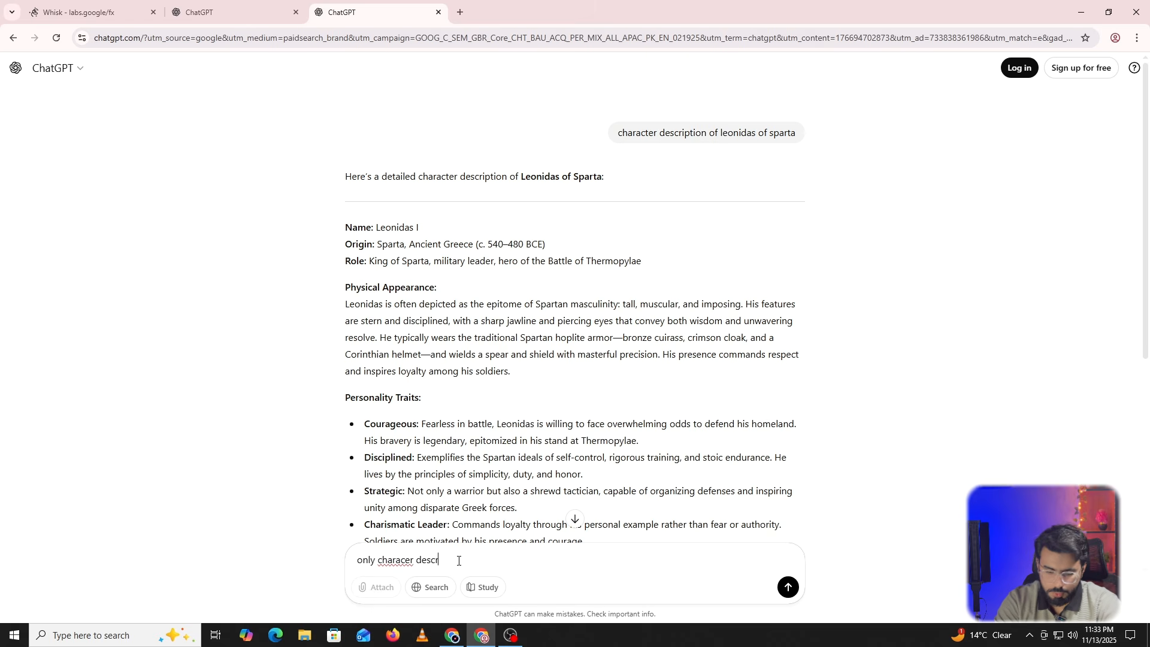
pyautogui.write('iption for')
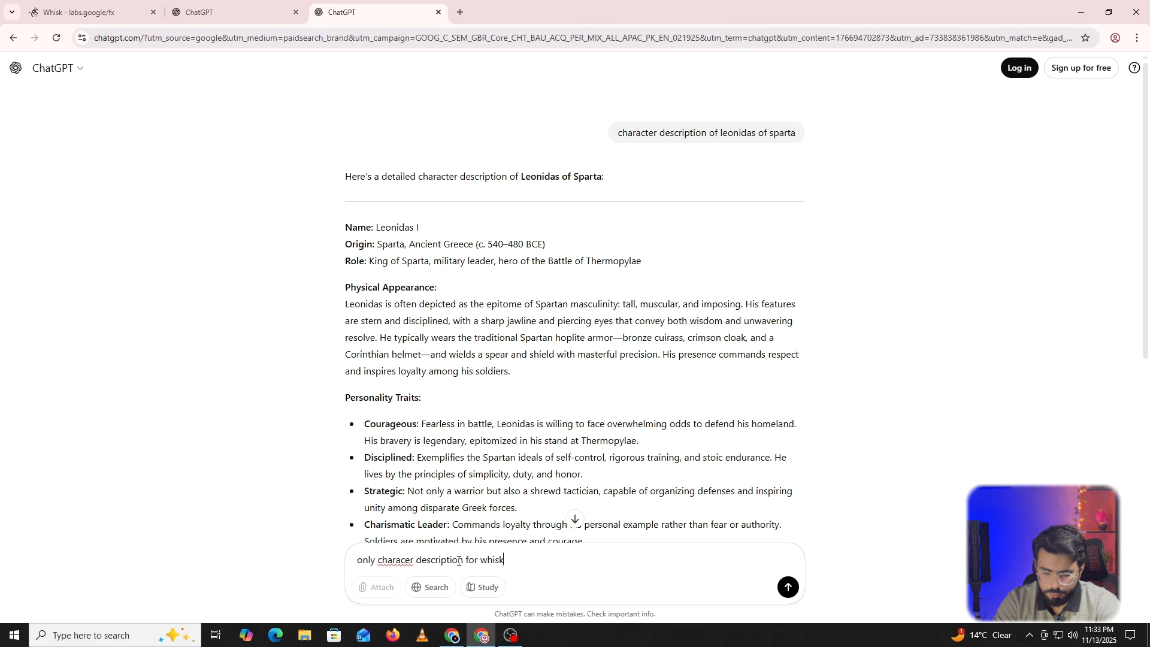
pyautogui.write(' whisk')
pyautogui.press('Return')
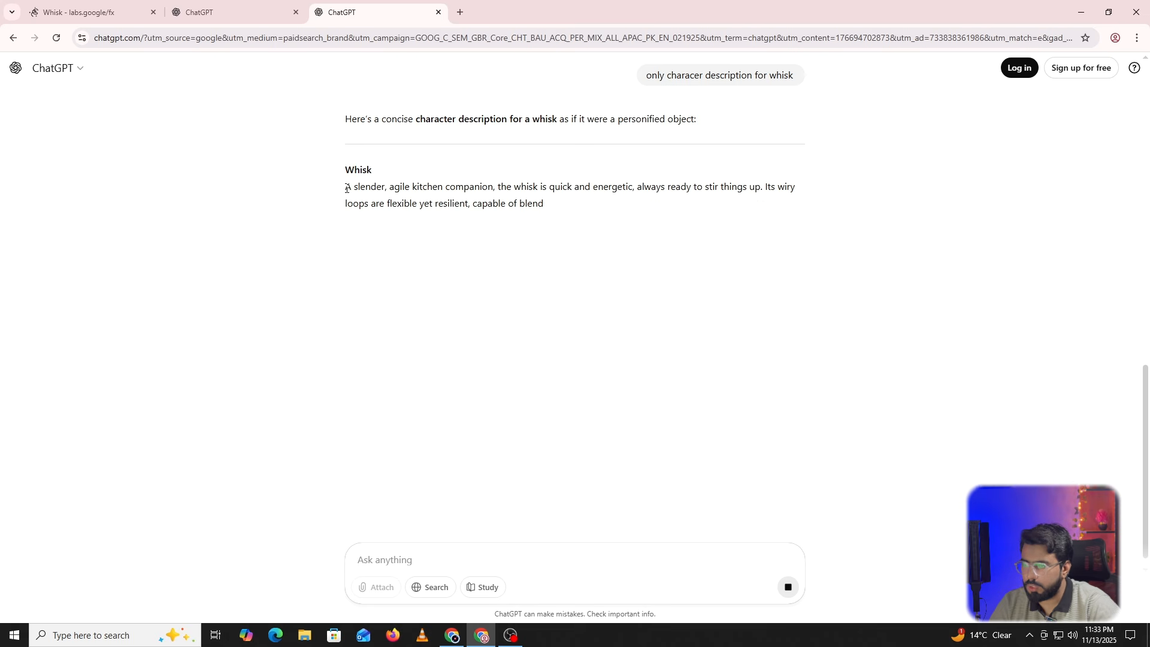
pyautogui.moveTo(345, 188); pyautogui.dragTo(388, 178)
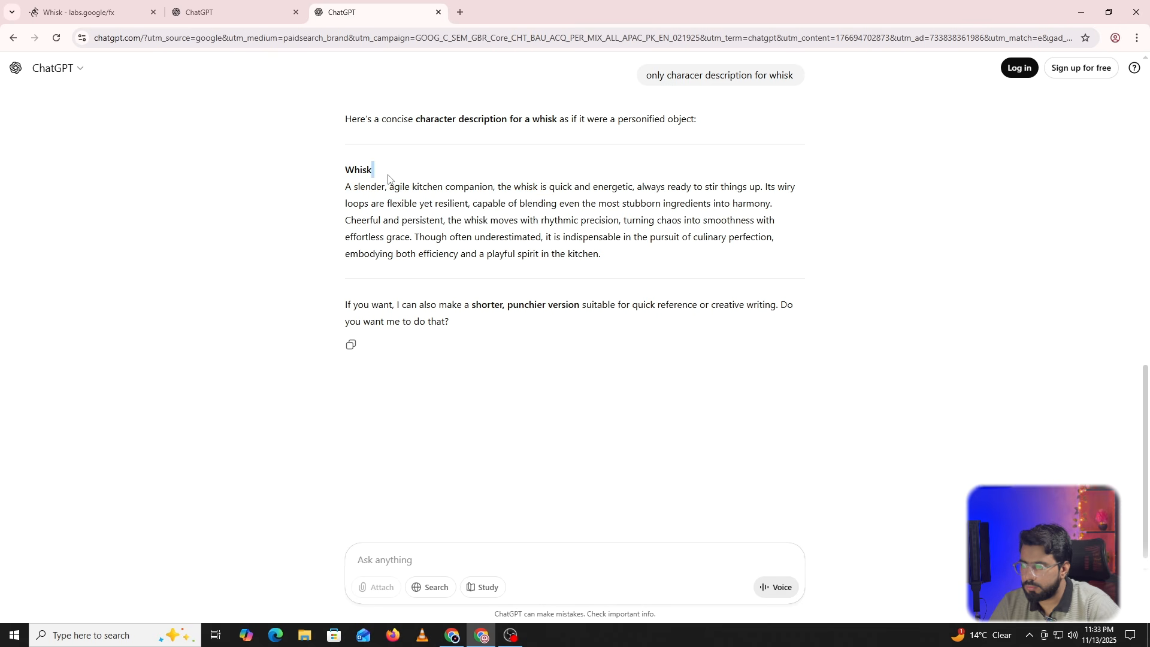
# Reuse the previous message, extend it to "only characer description of leonidas for whisk image generation" and send it.
pyautogui.click(468, 553)
pyautogui.scroll(2, 783, 216)
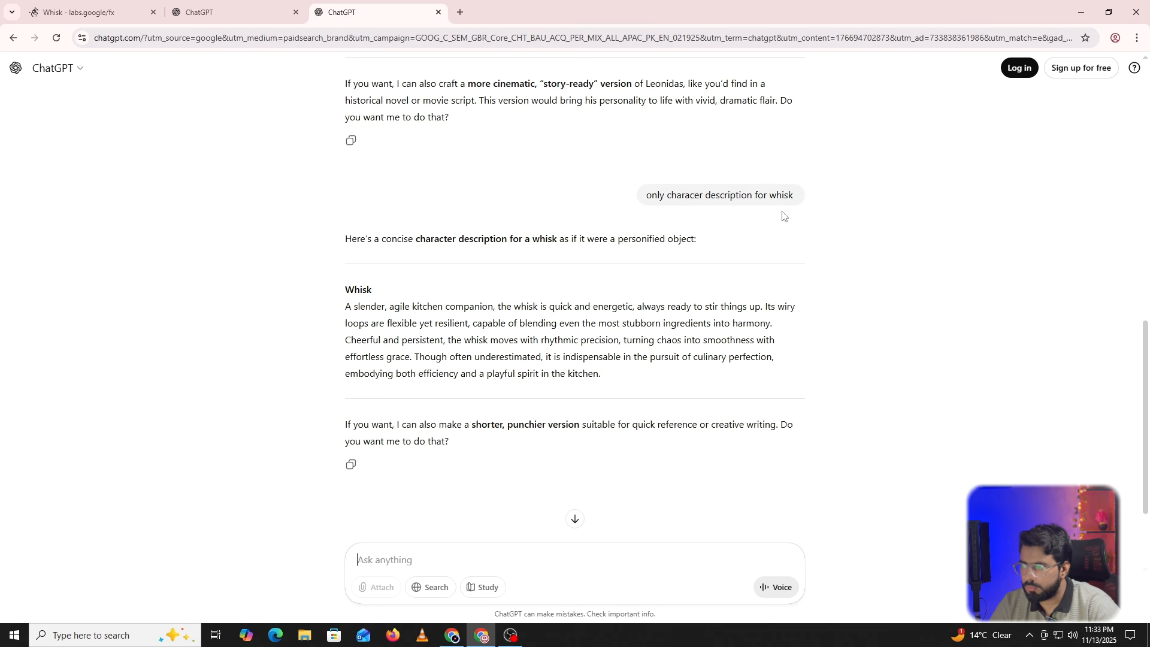
pyautogui.click(776, 222)
pyautogui.click(403, 556)
pyautogui.write('only characer description for whisk')
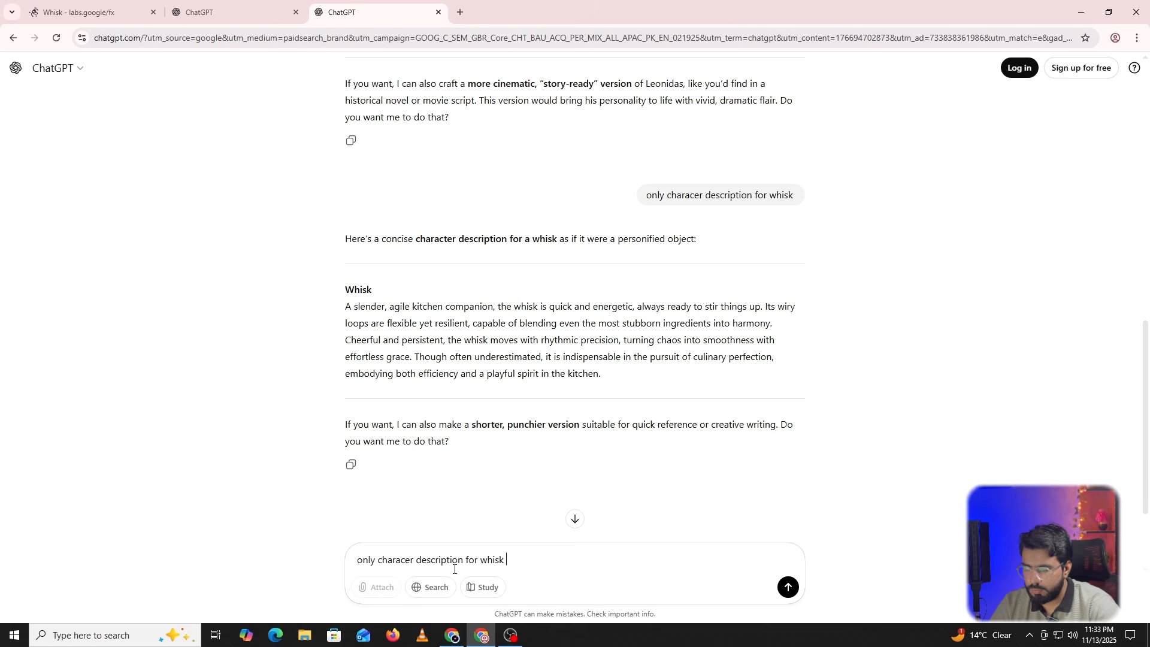
pyautogui.click(463, 559)
pyautogui.write('of le')
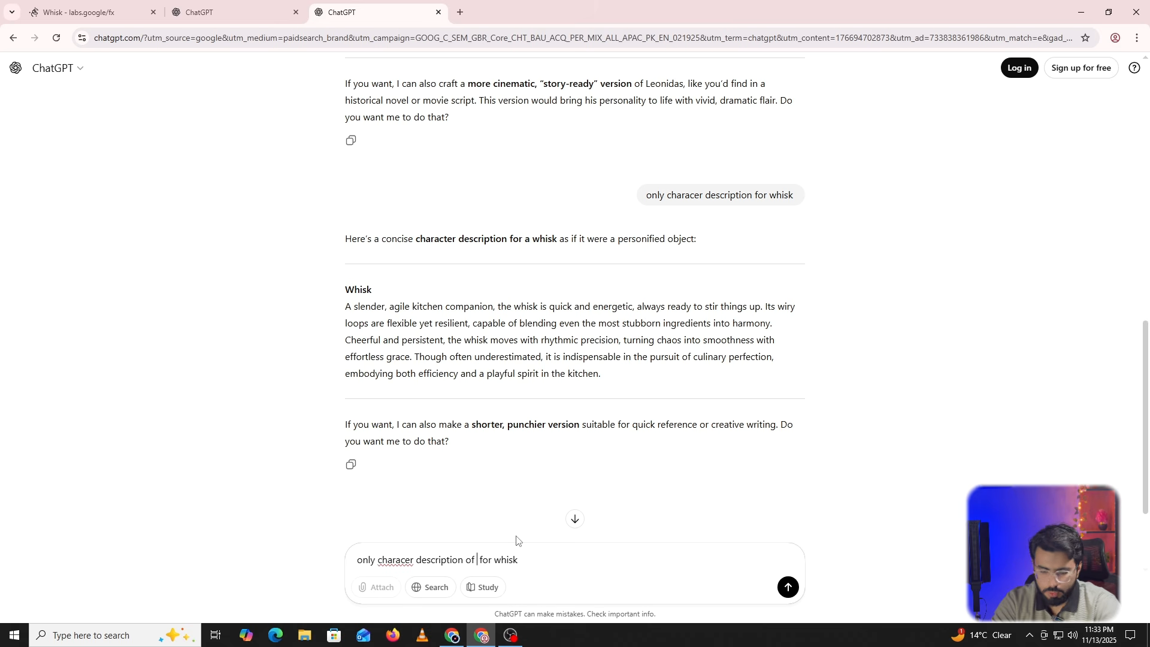
pyautogui.write('om')
pyautogui.write('nidas')
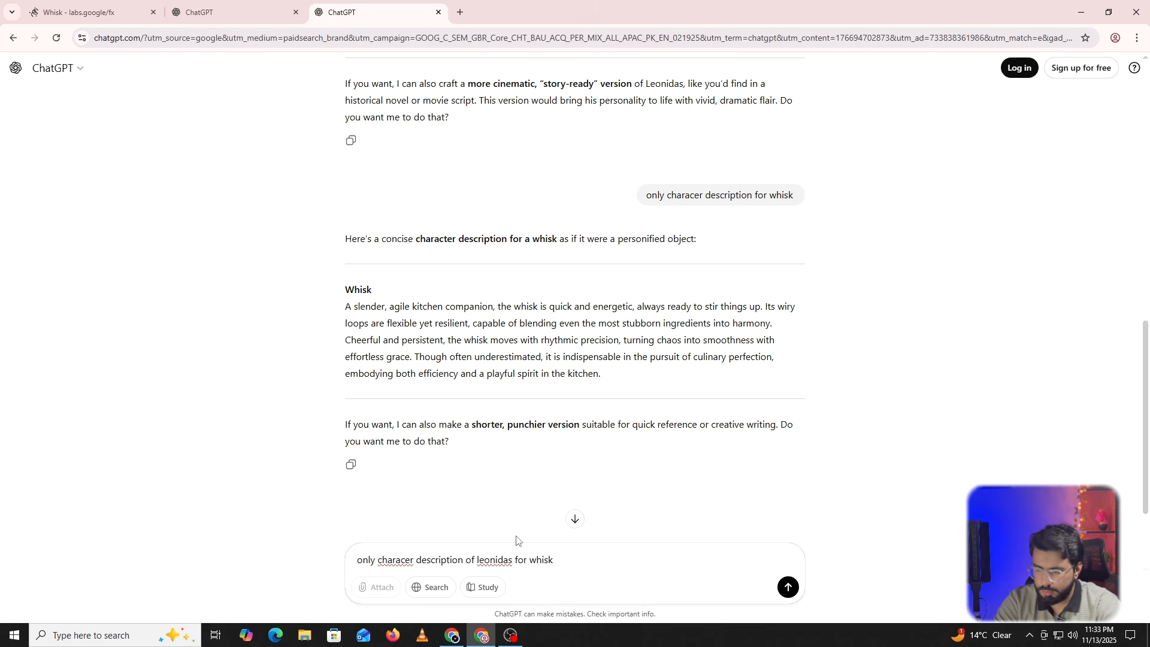
pyautogui.write(' for whisk image')
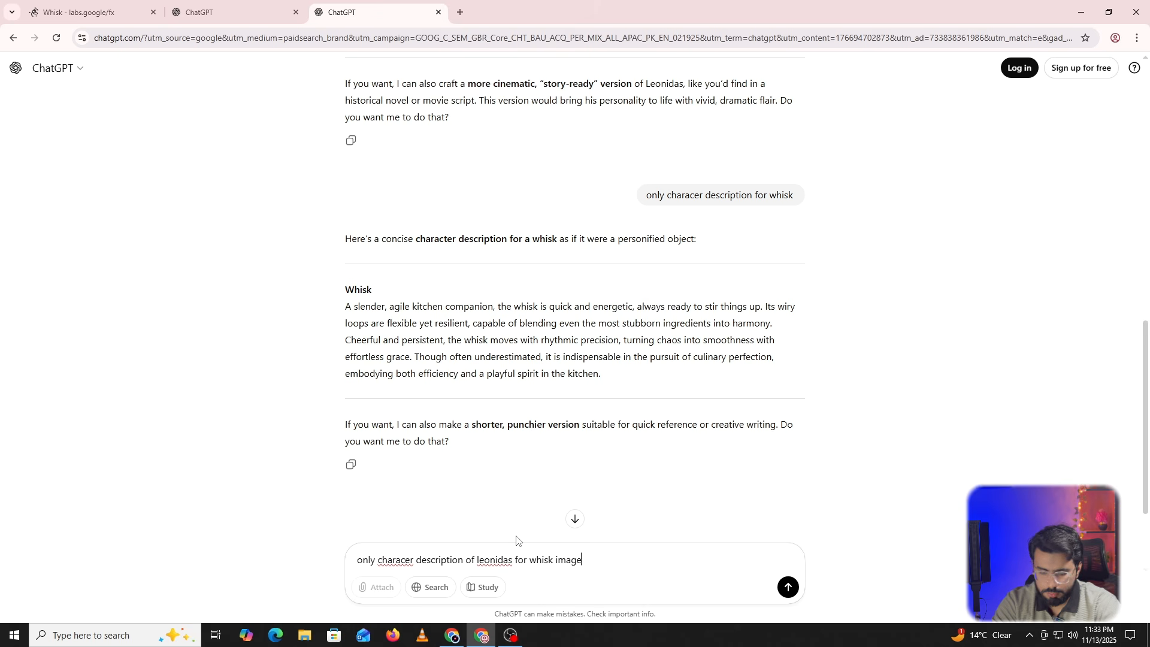
pyautogui.write(' generatio')
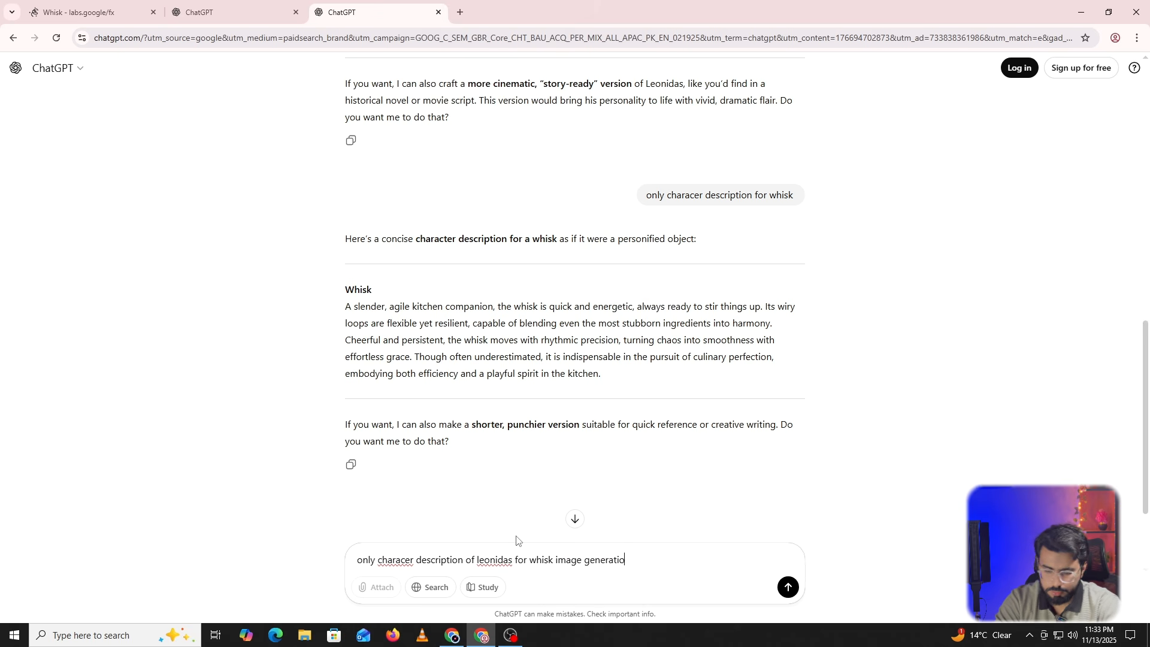
pyautogui.write('n')
pyautogui.press('Return')
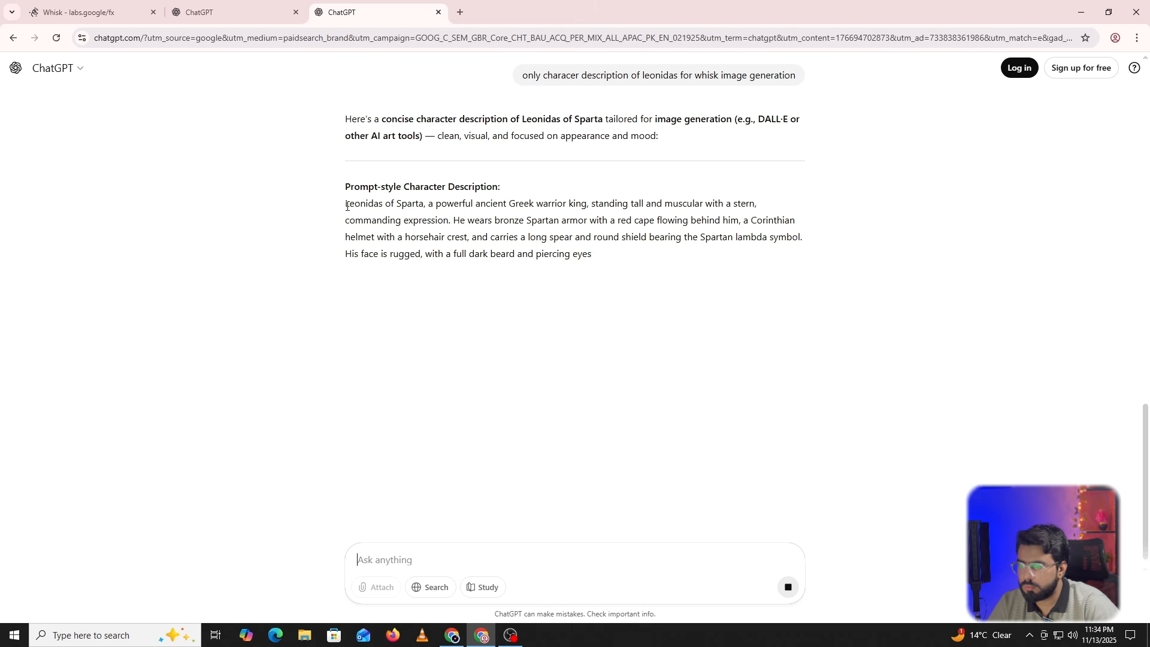
# Copy the prompt-style Leonidas description from ChatGPT and create another Title image from it in Whisk.
pyautogui.moveTo(347, 206); pyautogui.dragTo(808, 300)
pyautogui.hotkey('ctrl', 'c')
pyautogui.click(177, 3)
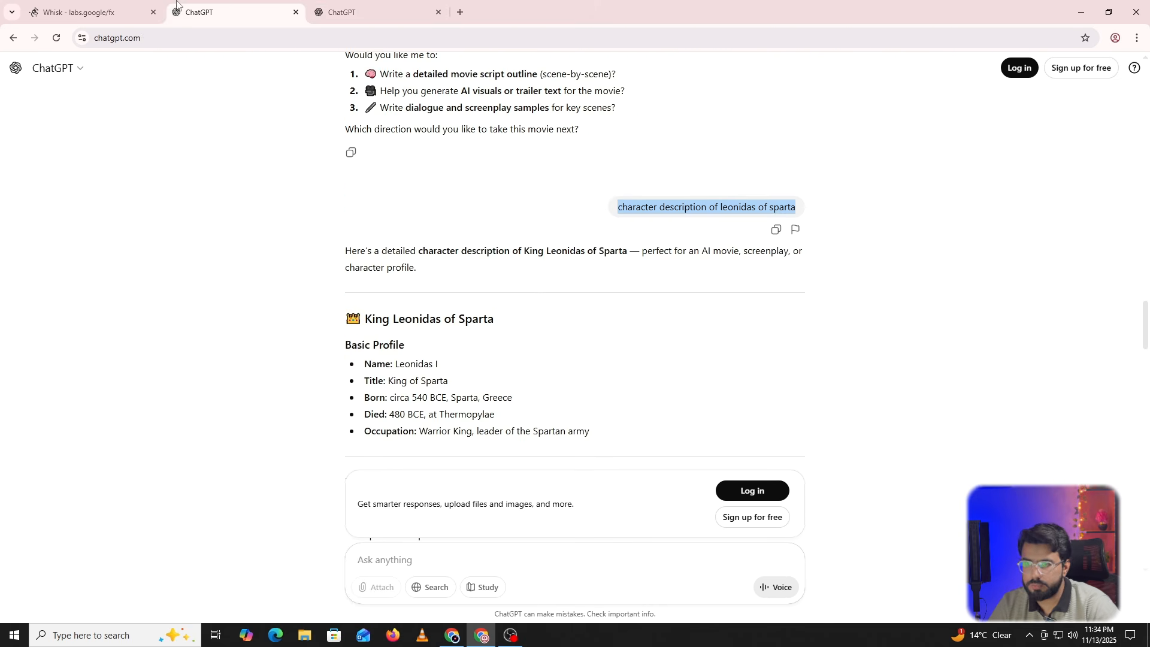
pyautogui.click(90, 12)
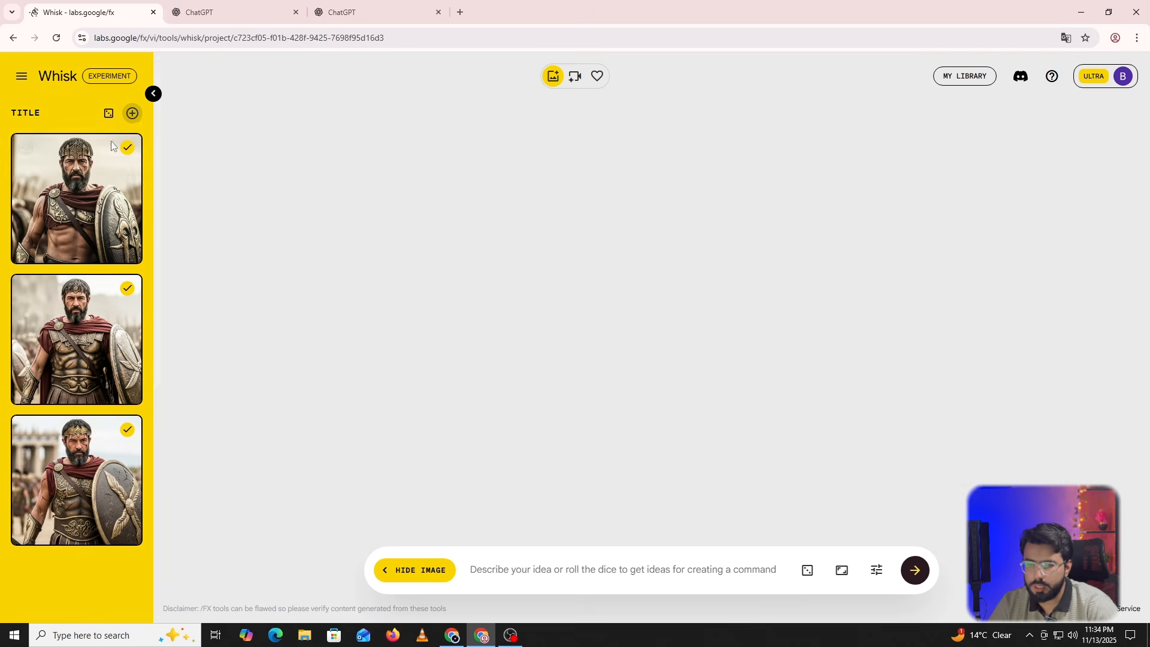
pyautogui.scroll(-5, 110, 146)
pyautogui.click(84, 303)
pyautogui.hotkey('ctrl', 'v')
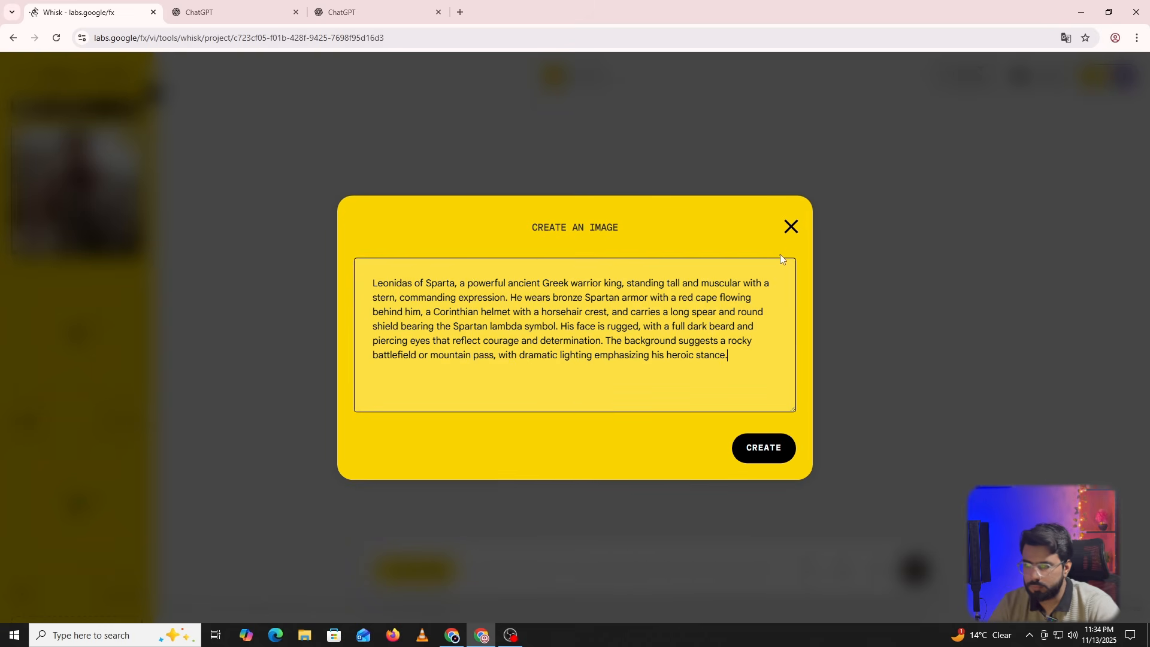
pyautogui.click(772, 448)
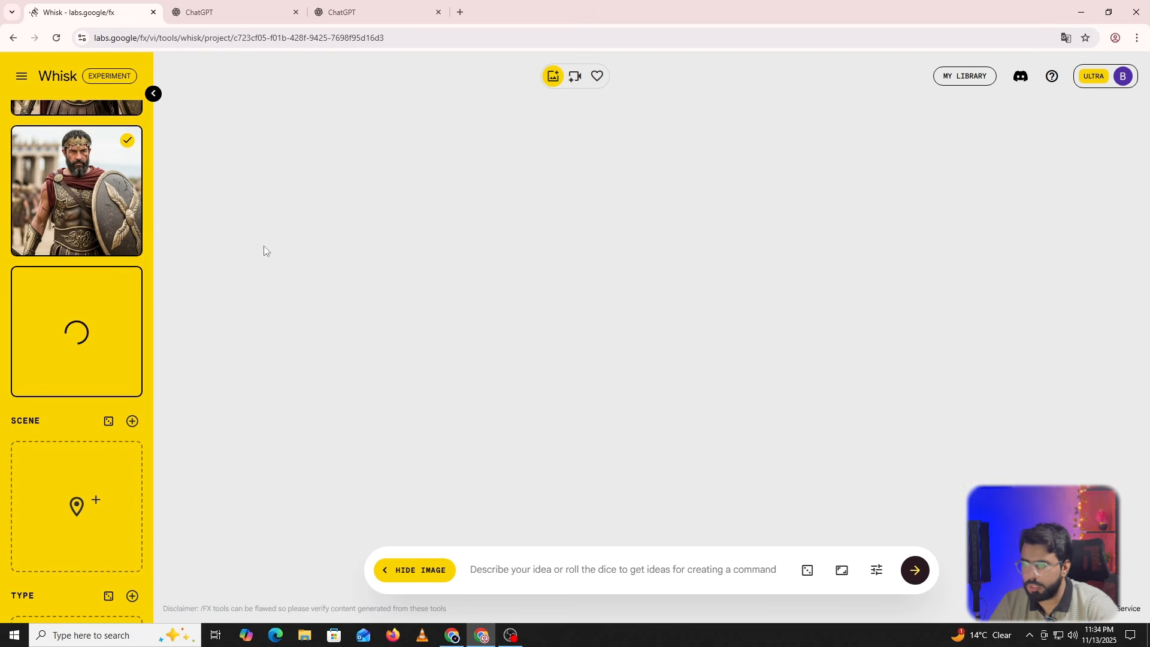
# Examine the newly generated Leonidas Title image enlarged together with its description.
pyautogui.scroll(5, 96, 347)
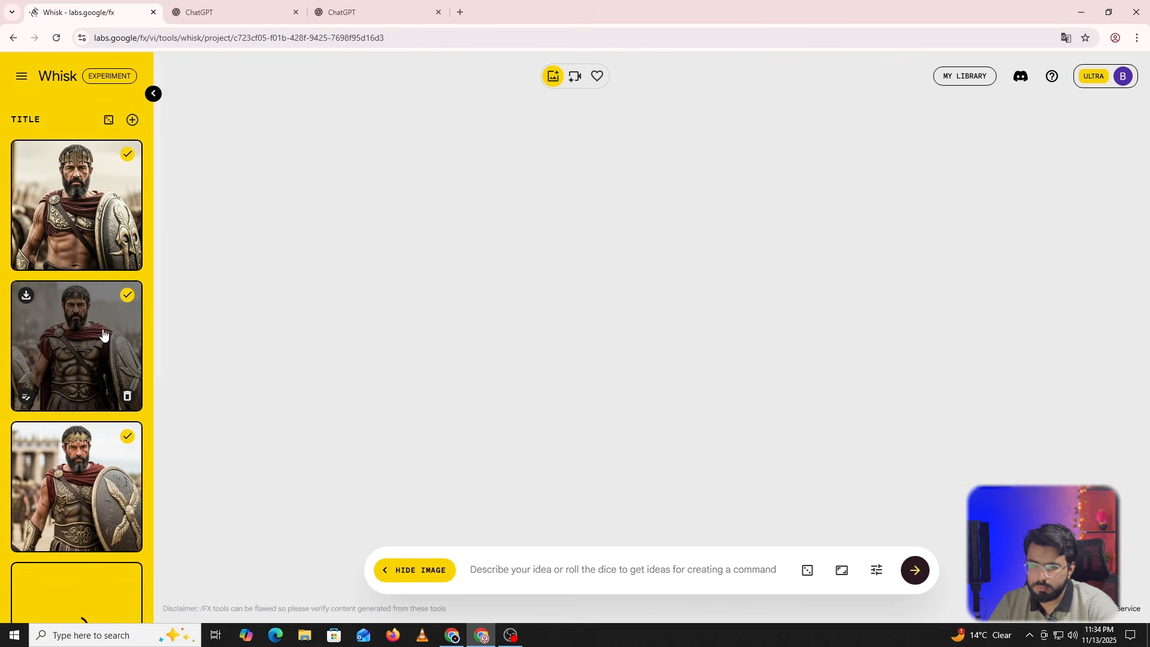
pyautogui.scroll(-6, 102, 334)
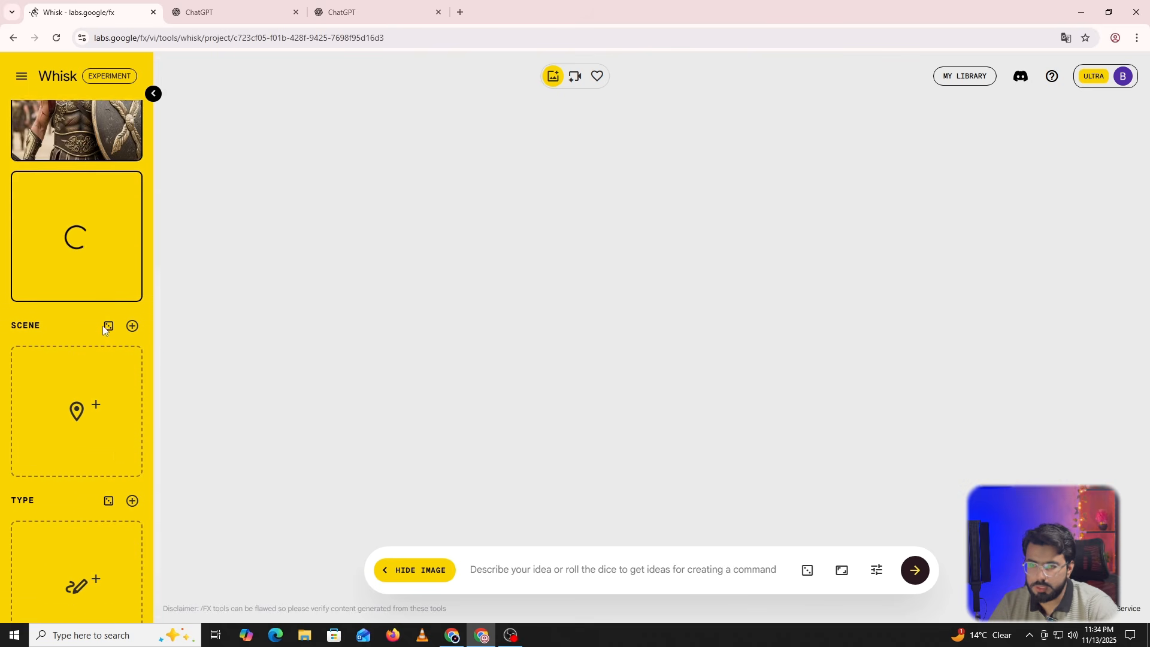
pyautogui.moveTo(25, 263)
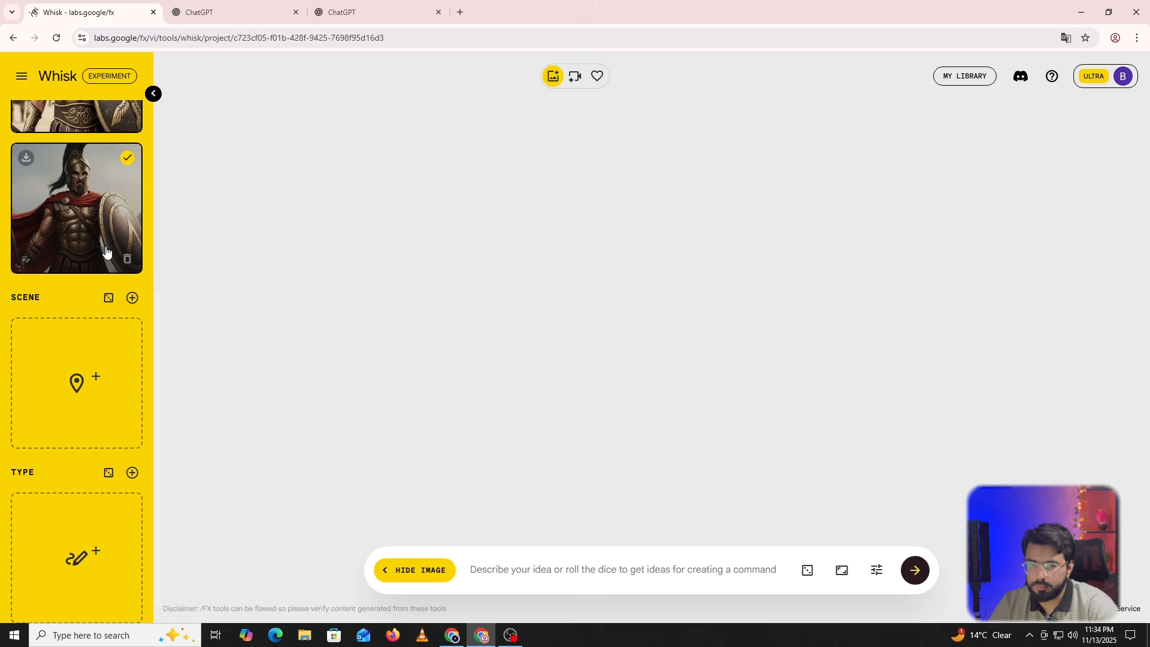
pyautogui.click(26, 262)
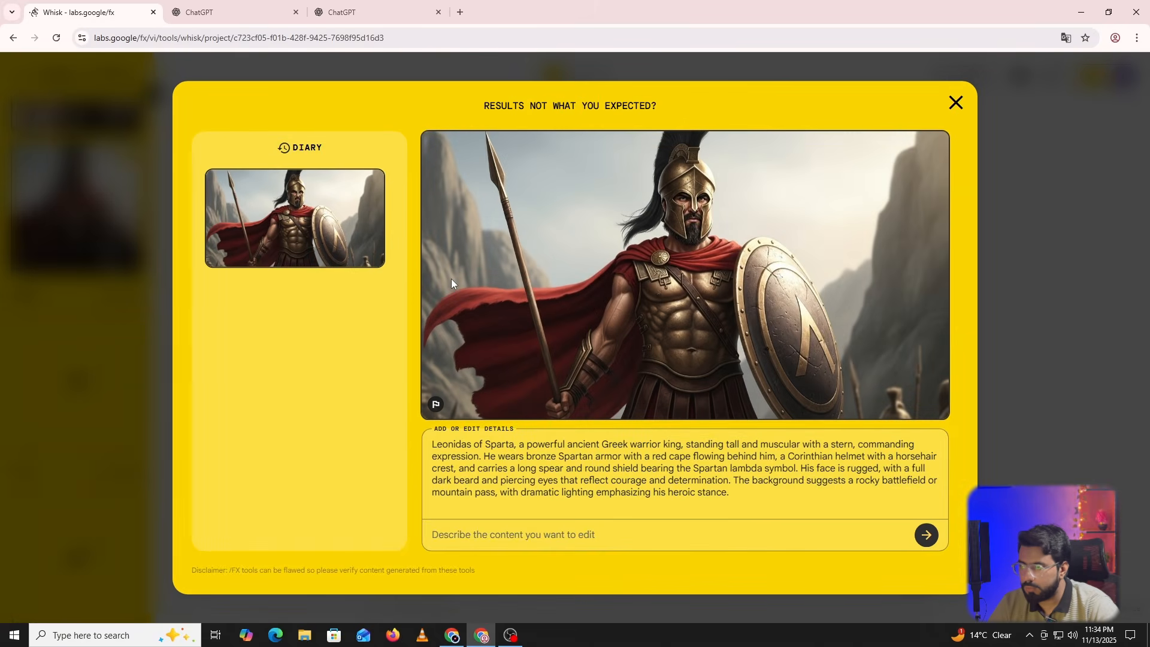
pyautogui.click(961, 103)
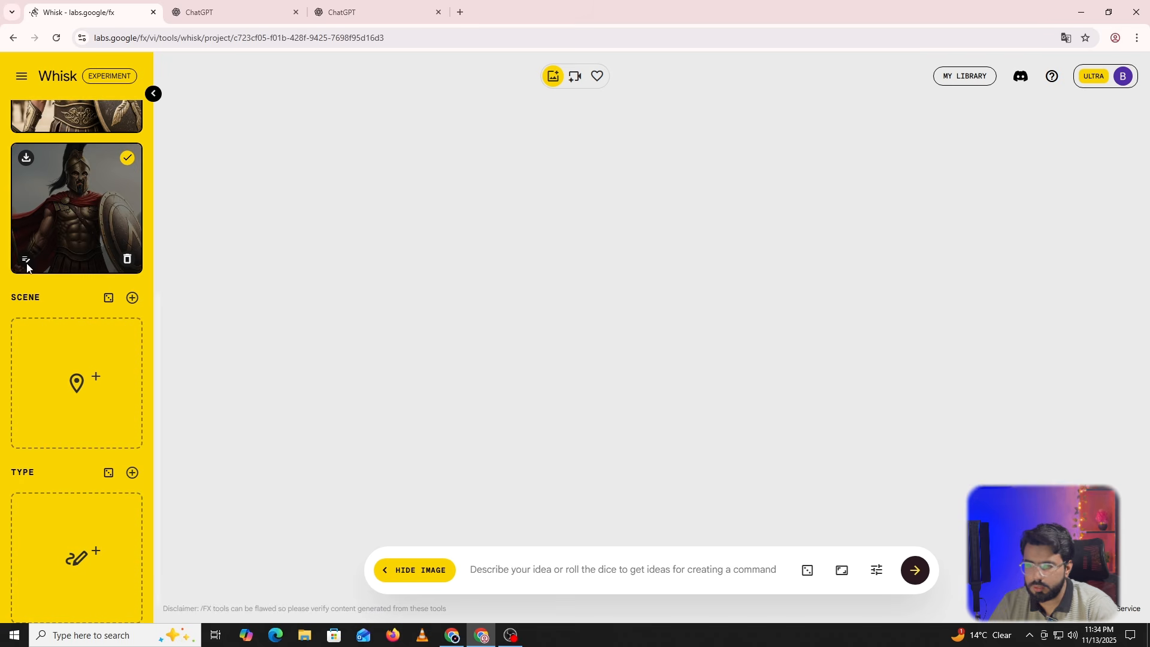
pyautogui.click(26, 263)
pyautogui.moveTo(732, 492); pyautogui.dragTo(421, 413)
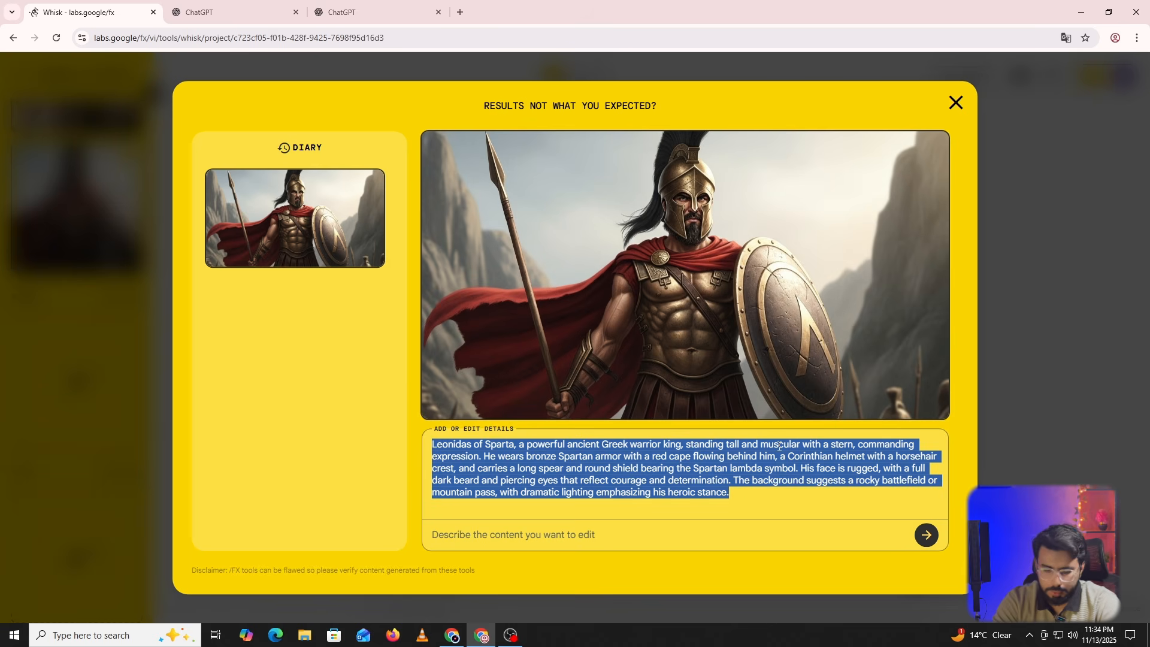
pyautogui.write('wityh')
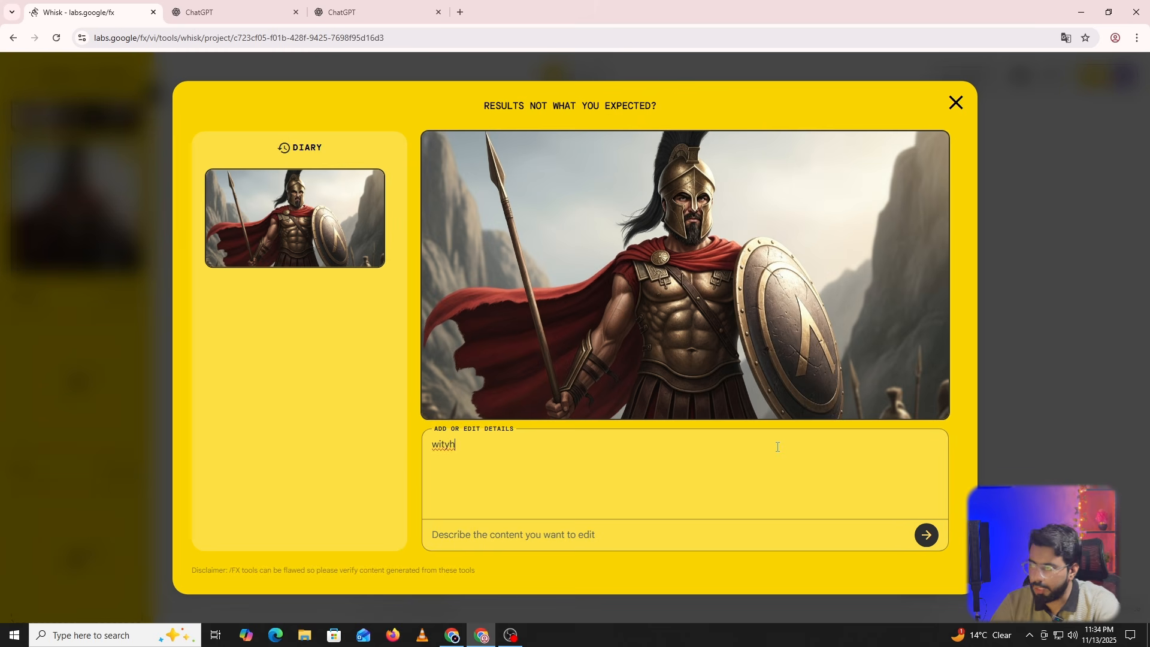
pyautogui.click(956, 103)
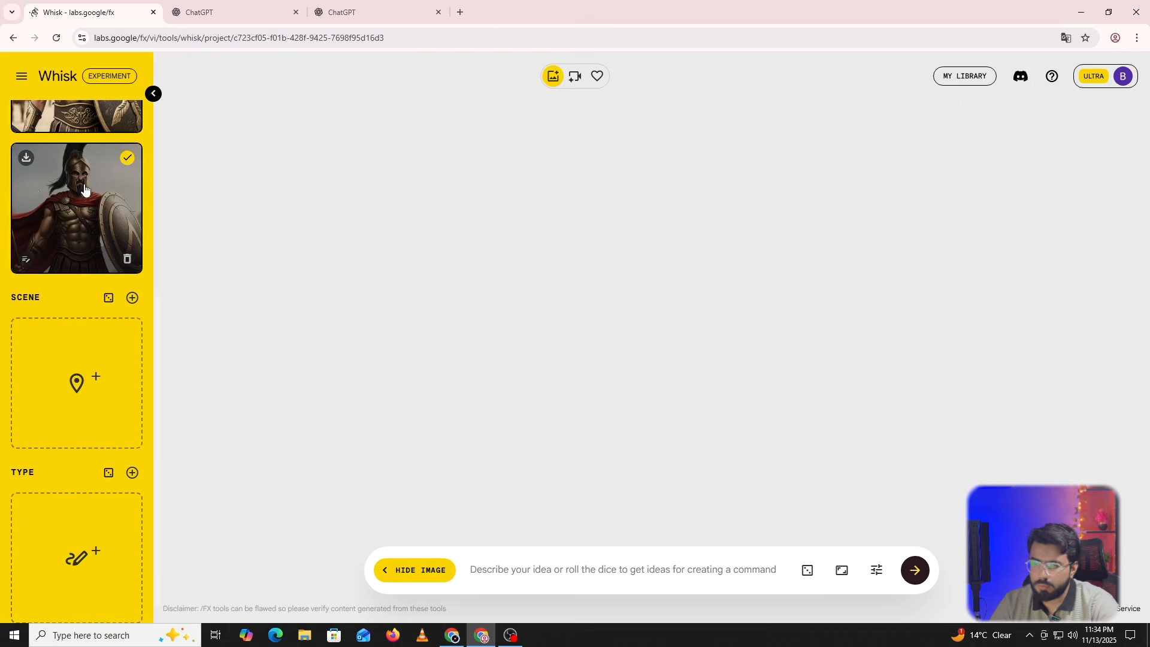
# Replace the new Leonidas image's details with "remove the mask" and submit the edit.
pyautogui.click(25, 261)
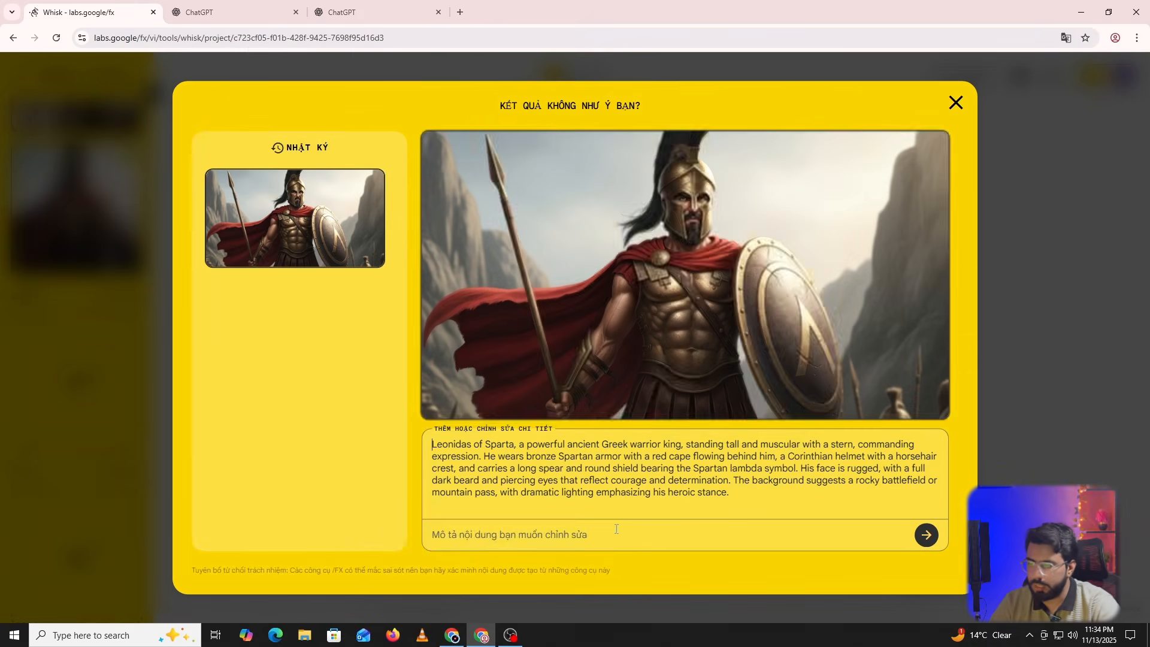
pyautogui.moveTo(733, 493); pyautogui.dragTo(421, 426)
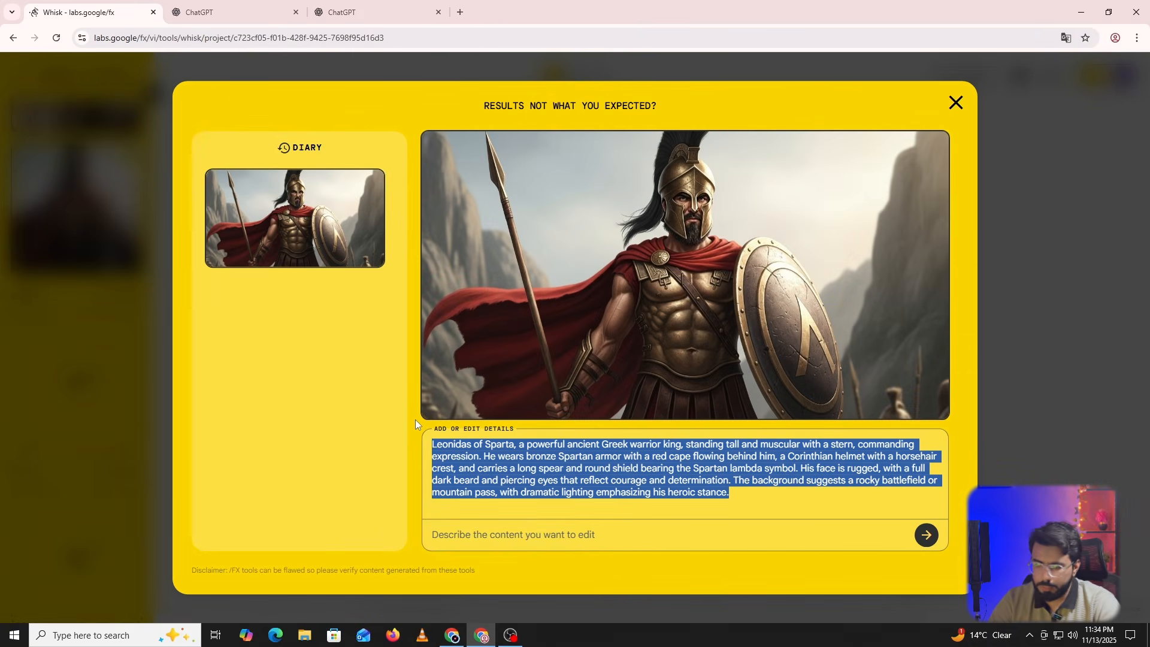
pyautogui.press('BackSpace')
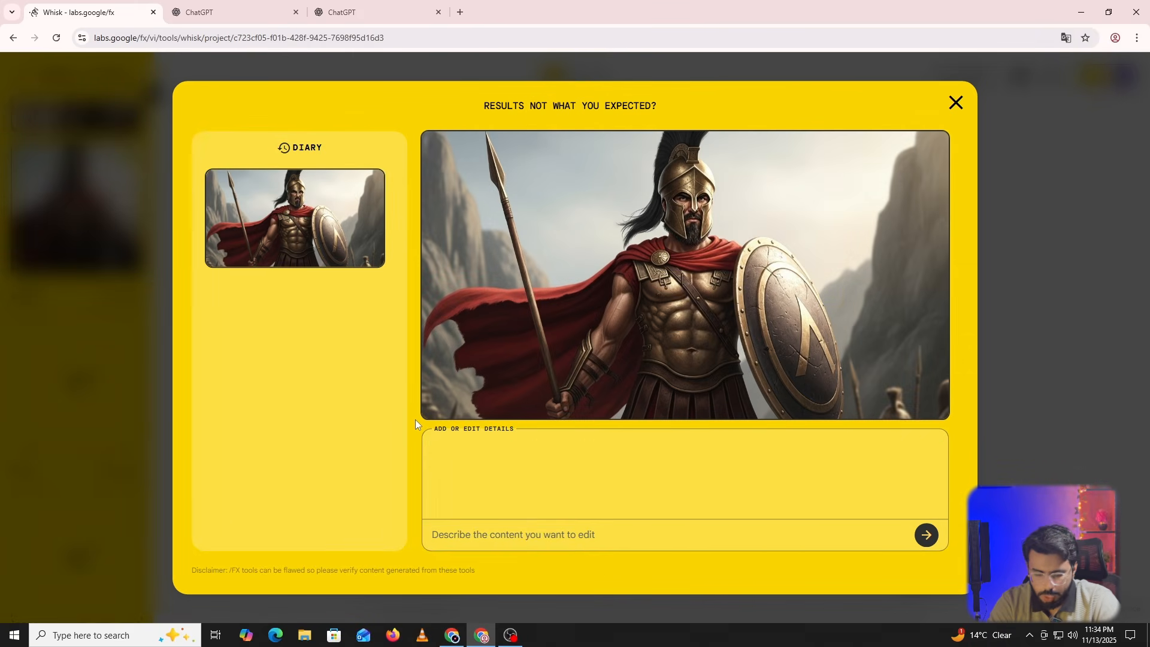
pyautogui.write('remove ')
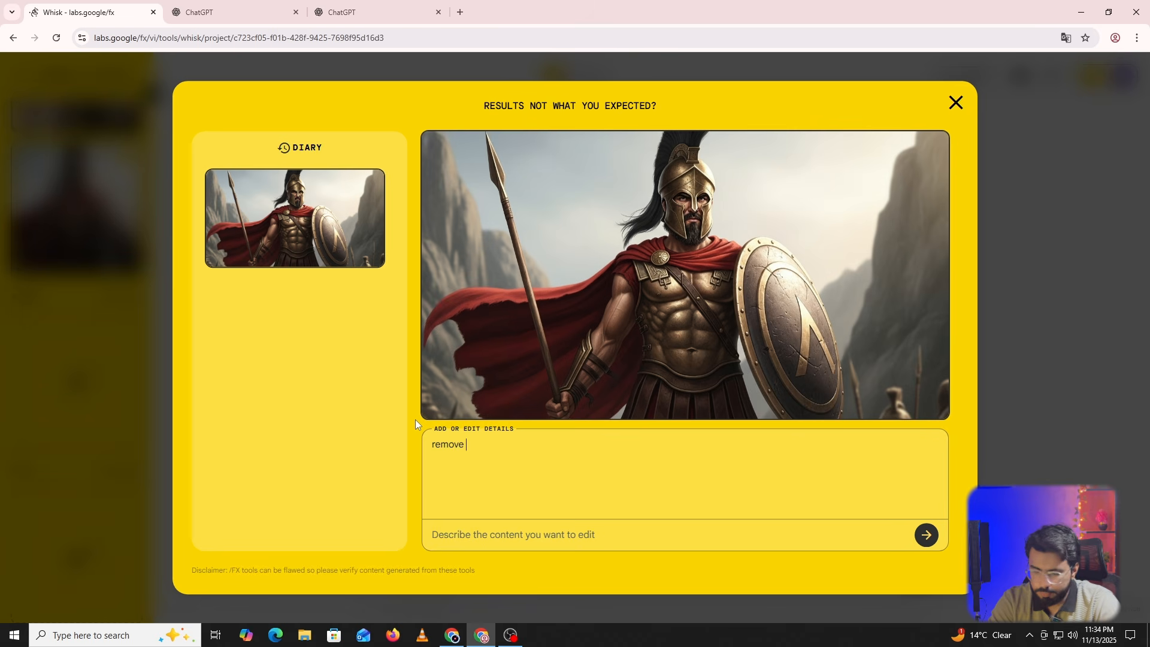
pyautogui.write('thr mask')
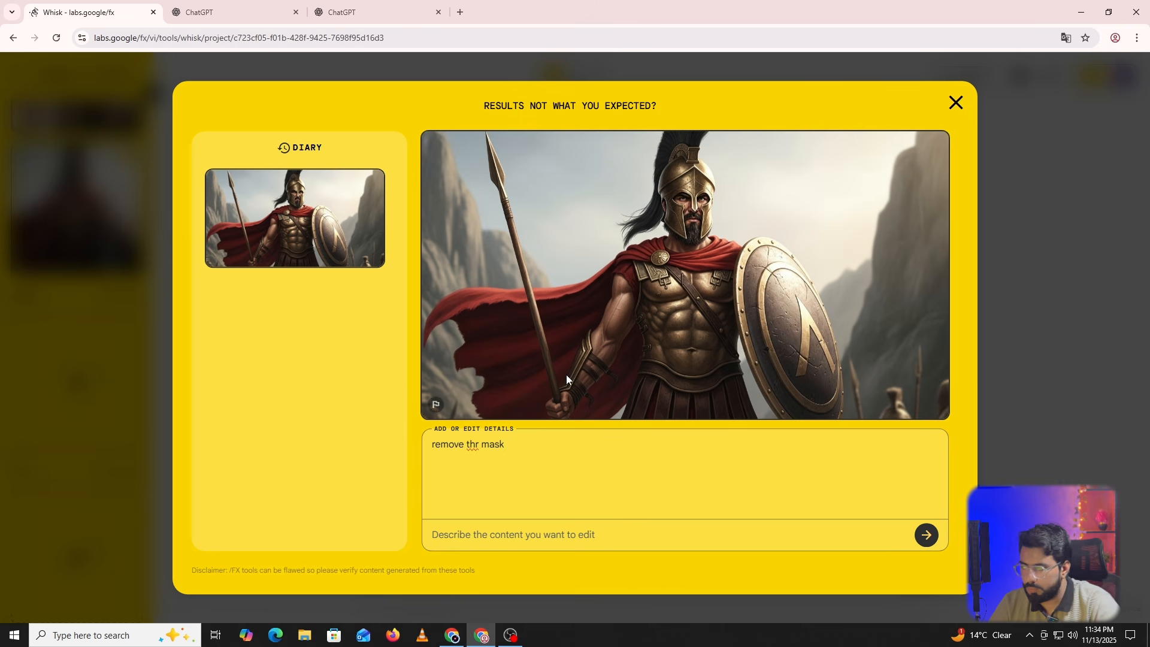
pyautogui.press('BackSpace')
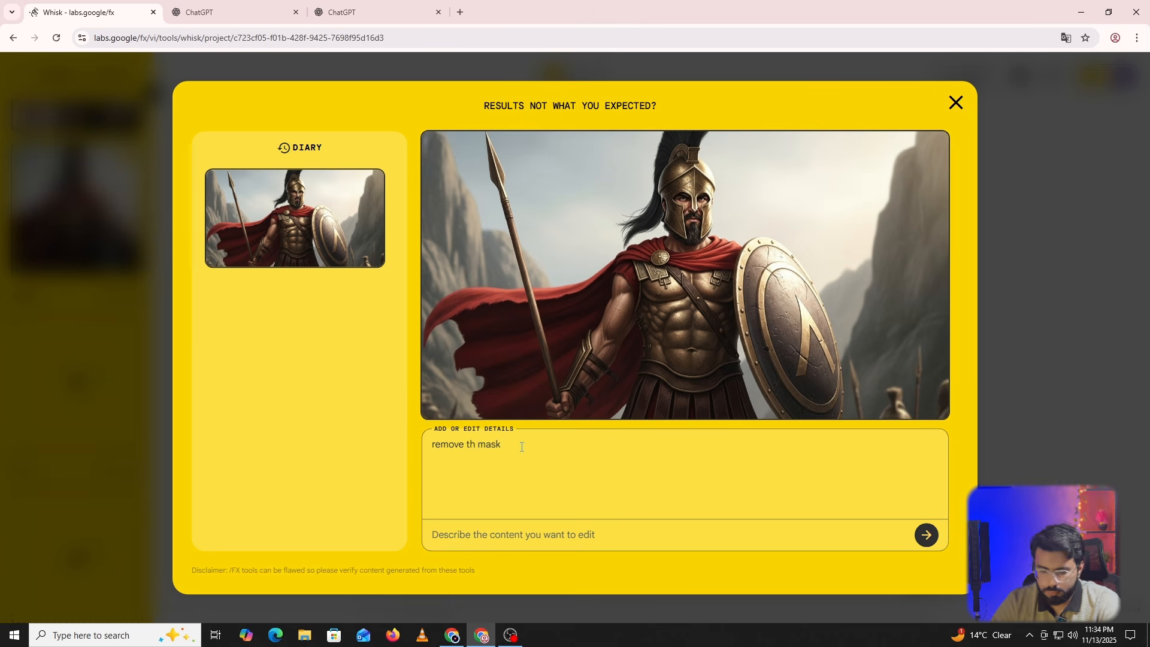
pyautogui.write('e')
pyautogui.click(927, 535)
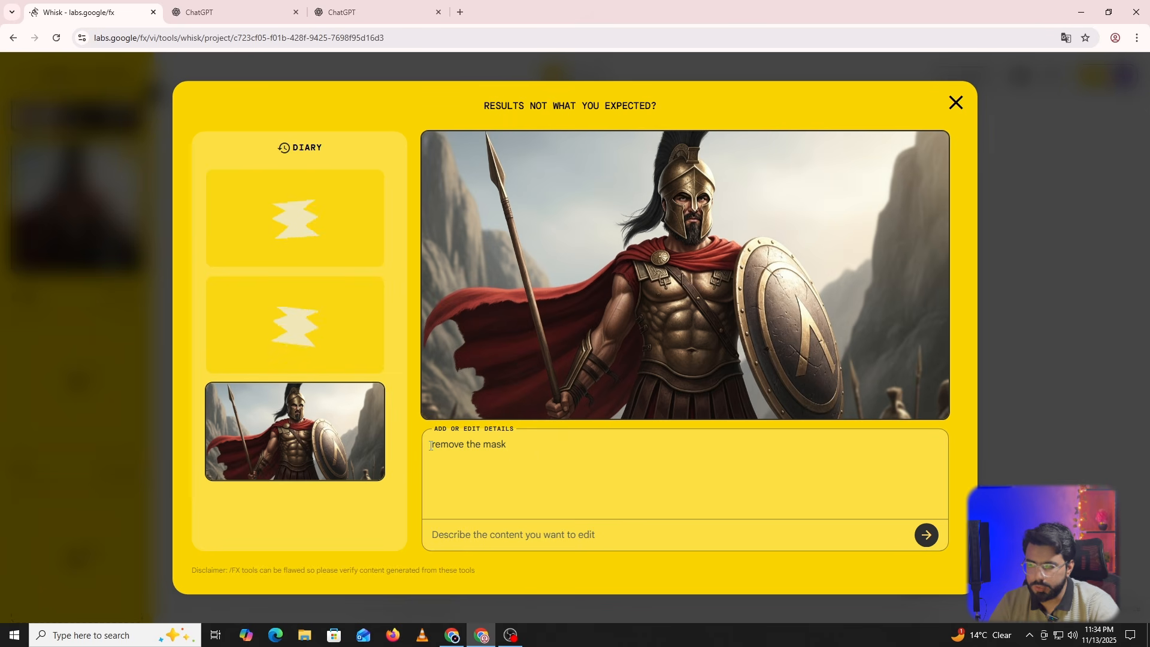
# Select the newest edited Leonidas variation from the image's edit history.
pyautogui.moveTo(427, 443); pyautogui.dragTo(529, 457)
pyautogui.click(528, 456)
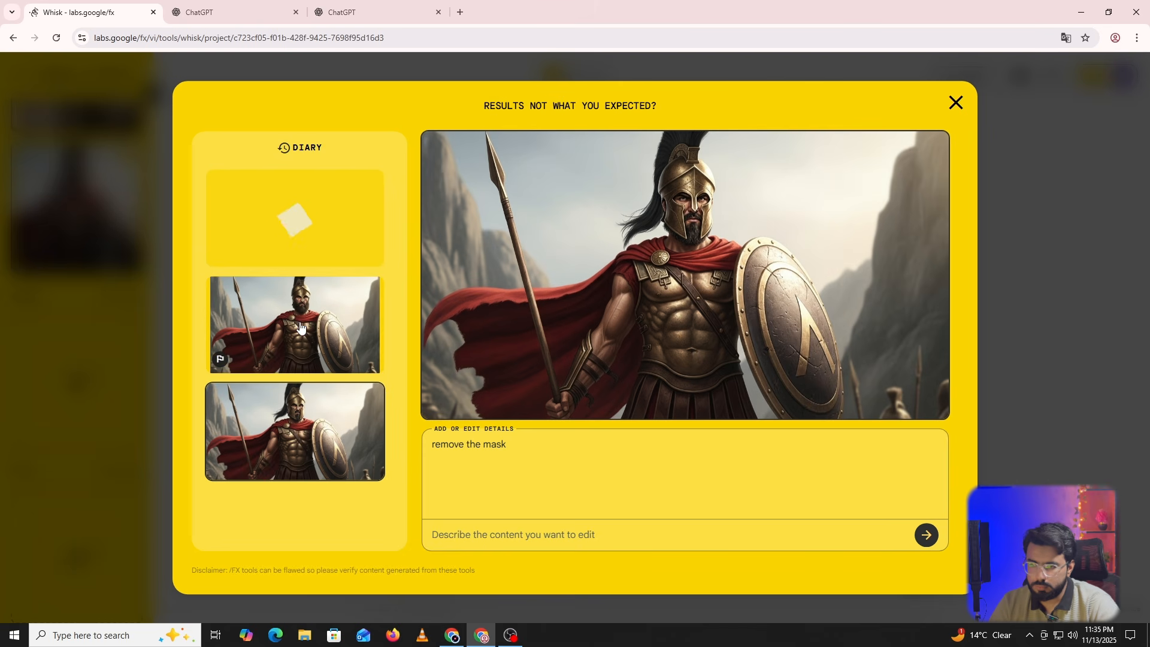
pyautogui.click(311, 225)
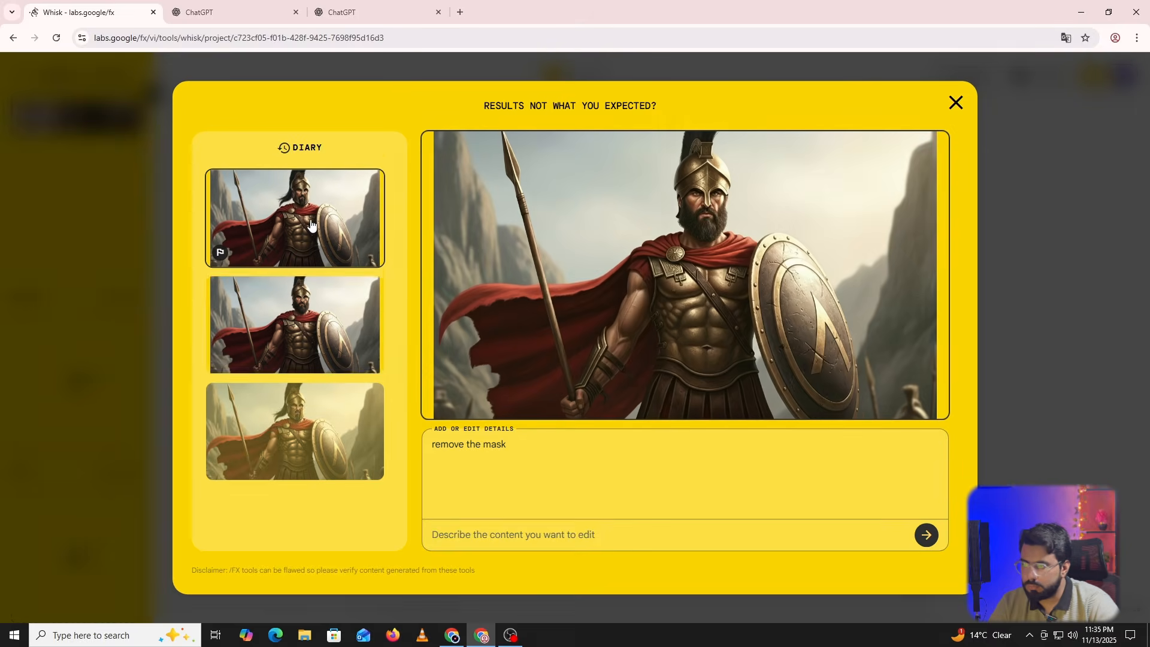
# Compare the edited Leonidas variations in Whisk and check the helmet wording in ChatGPT's prompt-style description.
pyautogui.click(294, 288)
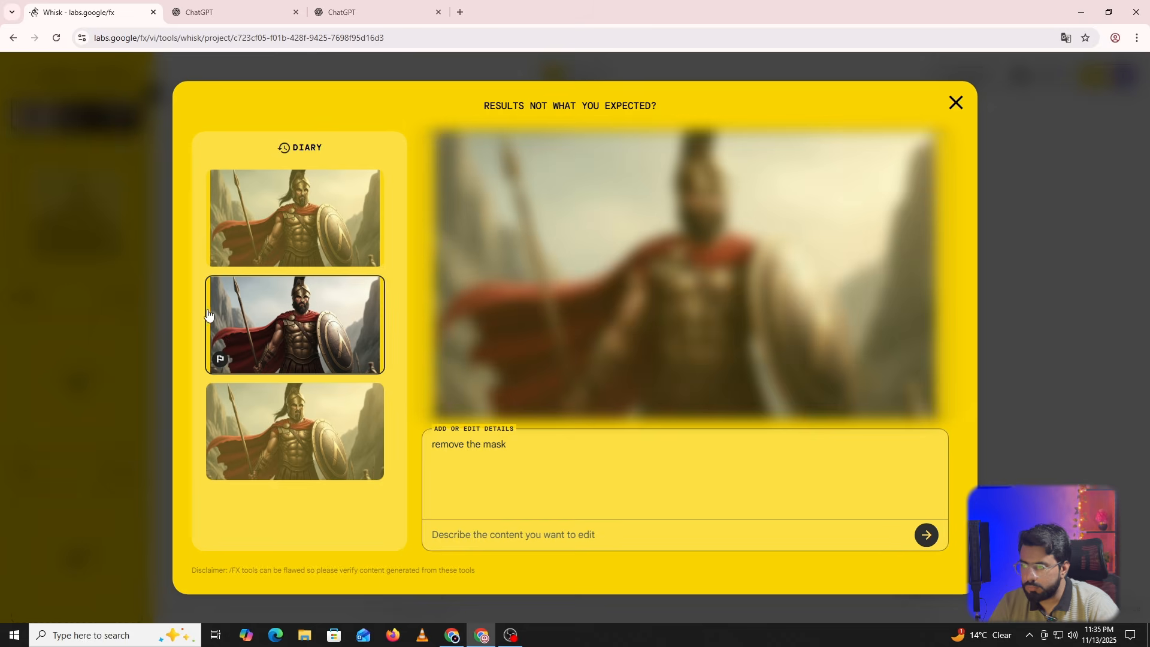
pyautogui.click(322, 216)
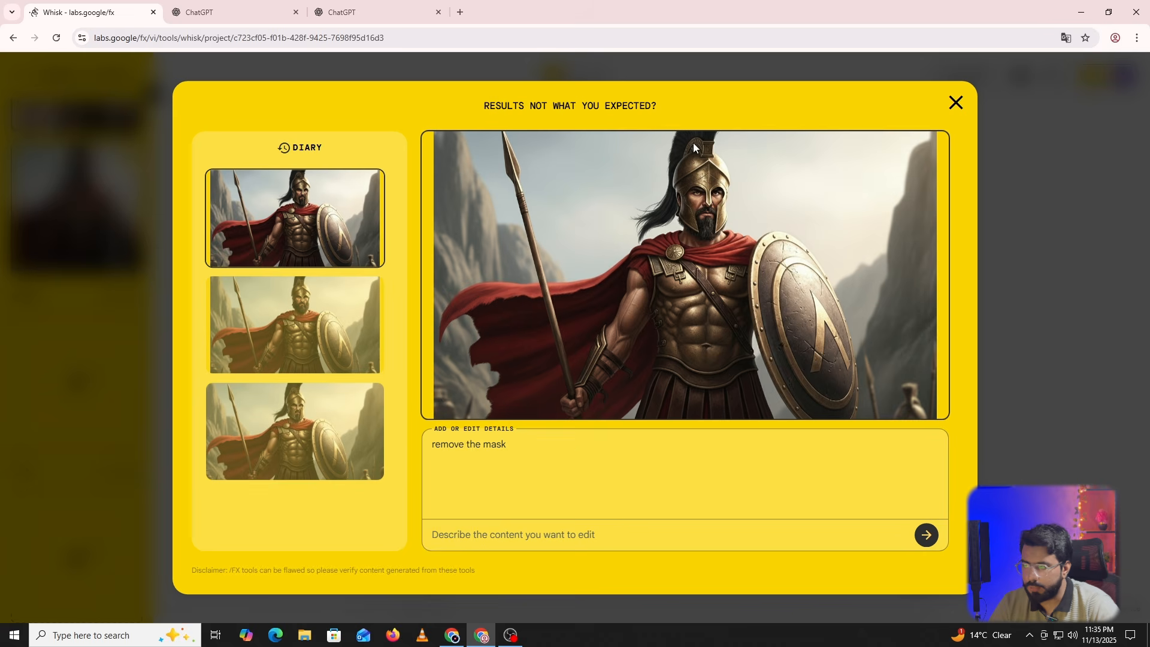
pyautogui.click(387, 11)
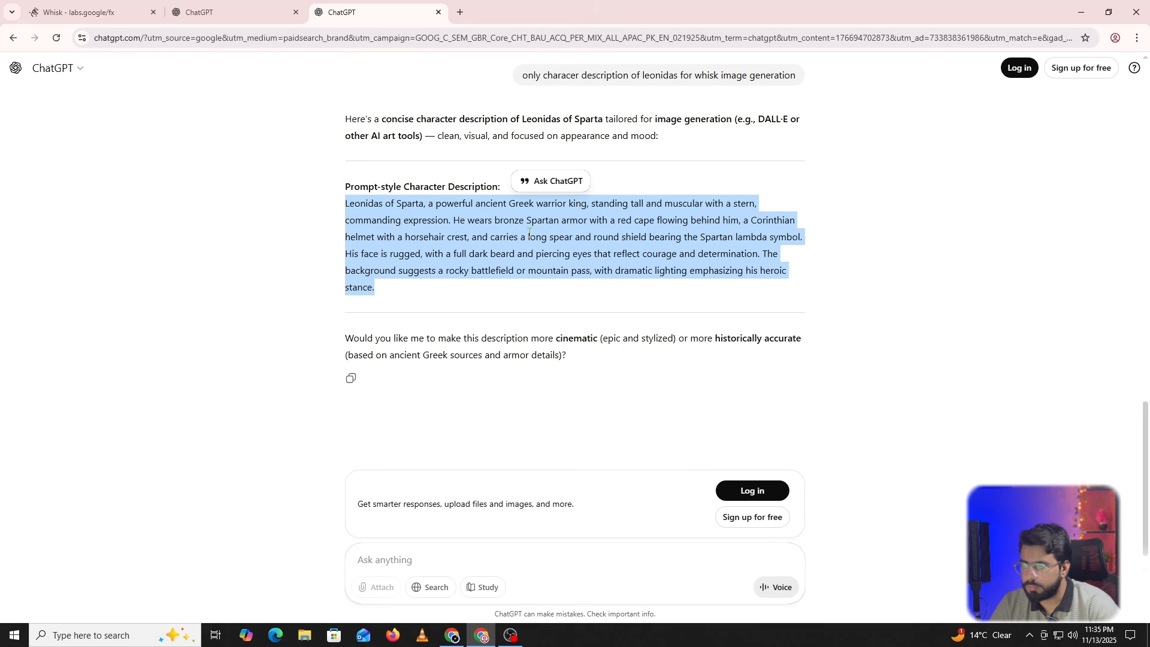
pyautogui.click(478, 214)
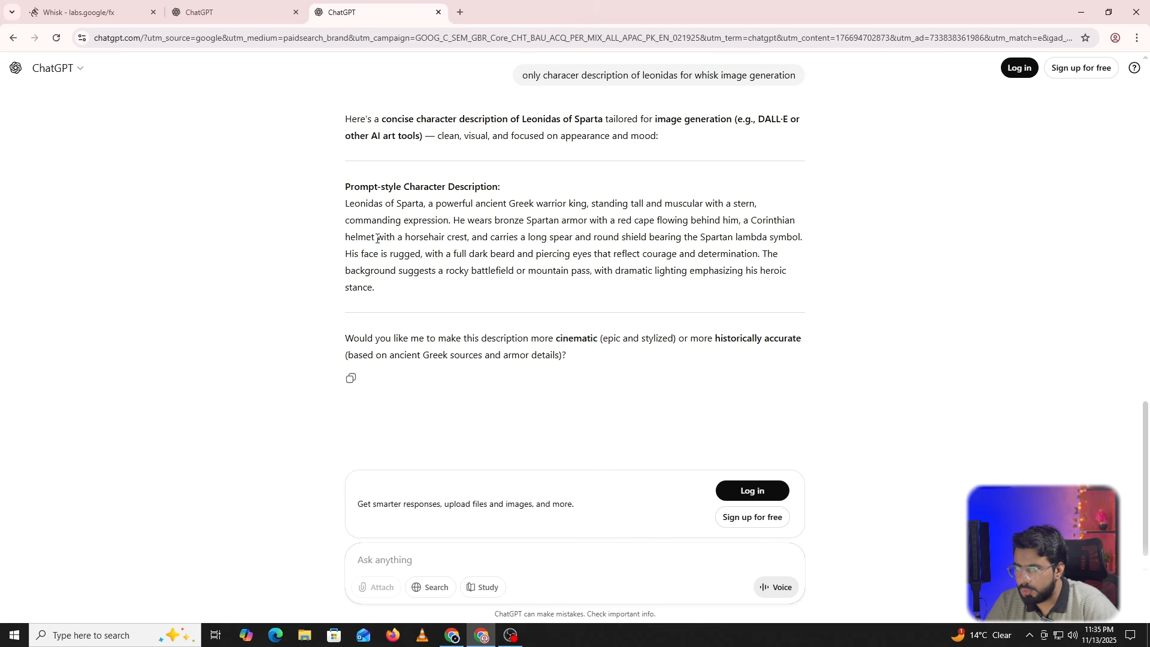
pyautogui.moveTo(377, 238); pyautogui.dragTo(743, 219)
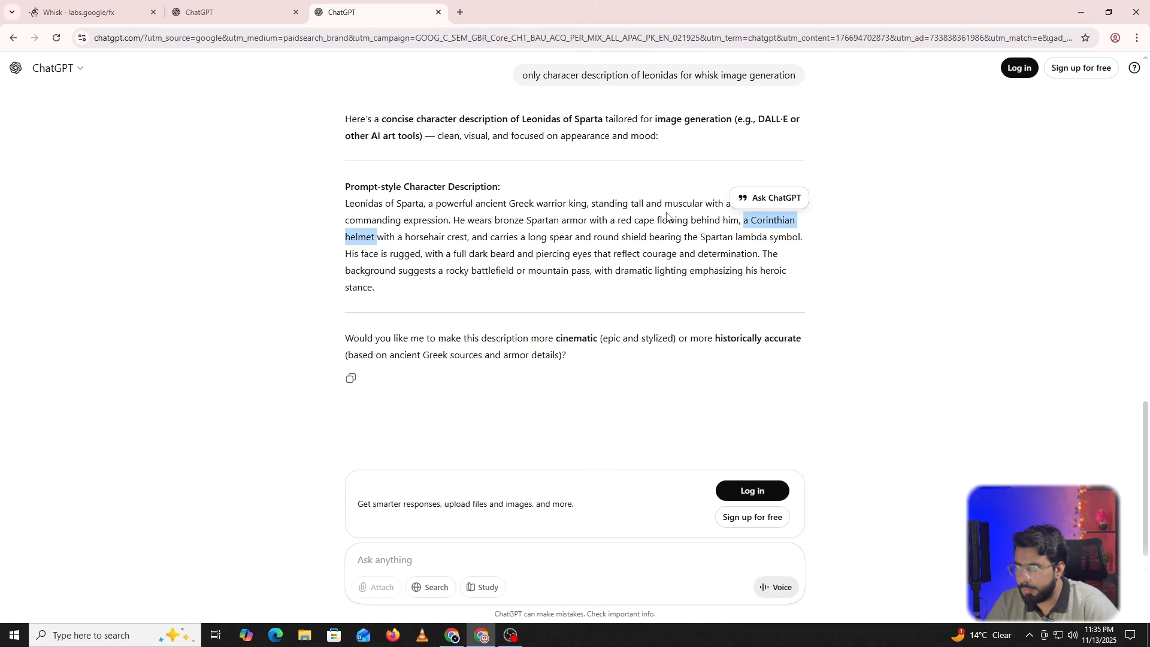
pyautogui.moveTo(468, 238); pyautogui.dragTo(739, 216)
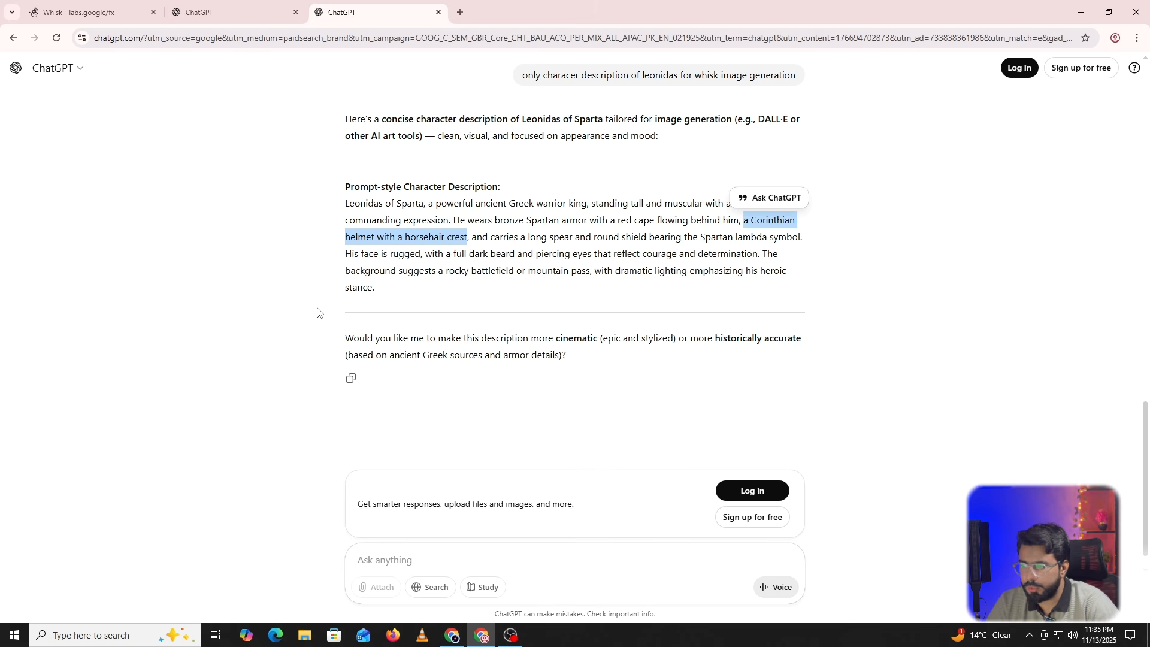
# Copy the full prompt-style Leonidas description from ChatGPT and paste it as the prompt for a new Title image in Whisk.
pyautogui.moveTo(374, 288); pyautogui.dragTo(273, 193)
pyautogui.hotkey('ctrl', 'c')
pyautogui.click(90, 12)
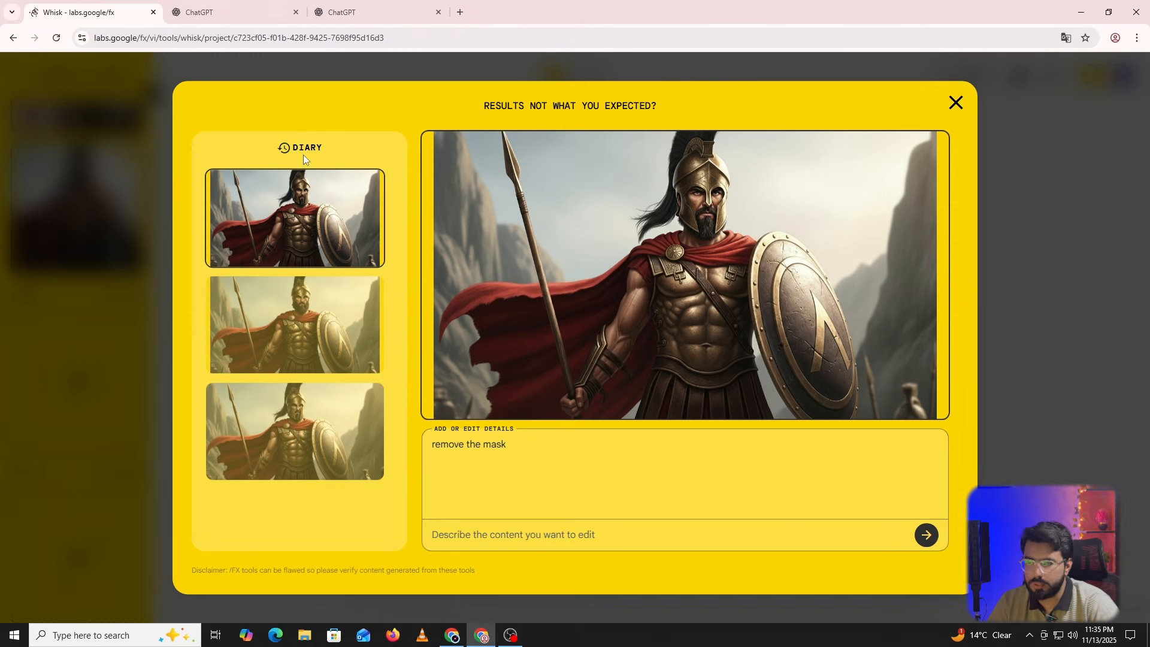
pyautogui.click(957, 103)
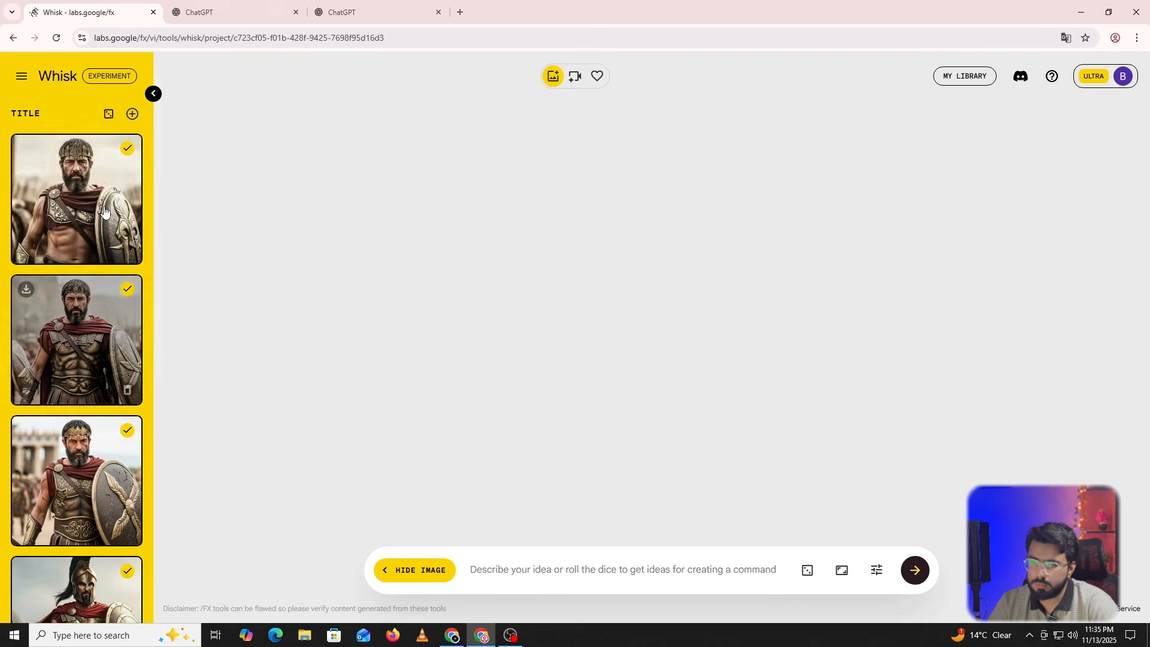
pyautogui.click(132, 120)
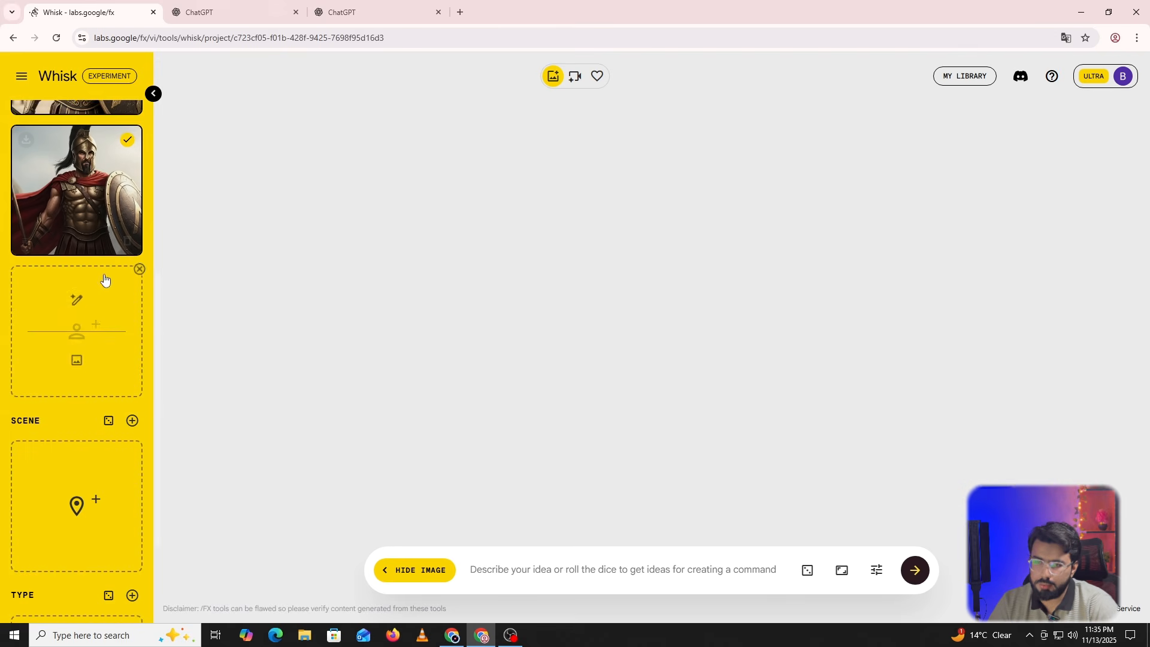
pyautogui.click(76, 299)
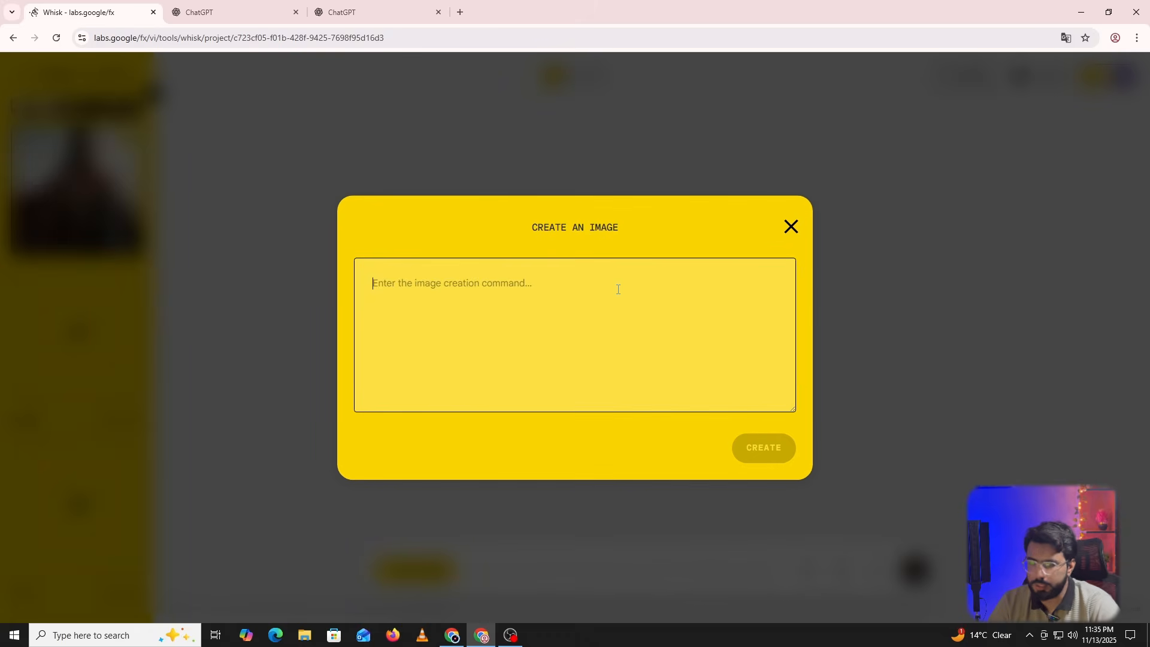
pyautogui.hotkey('ctrl', 'v')
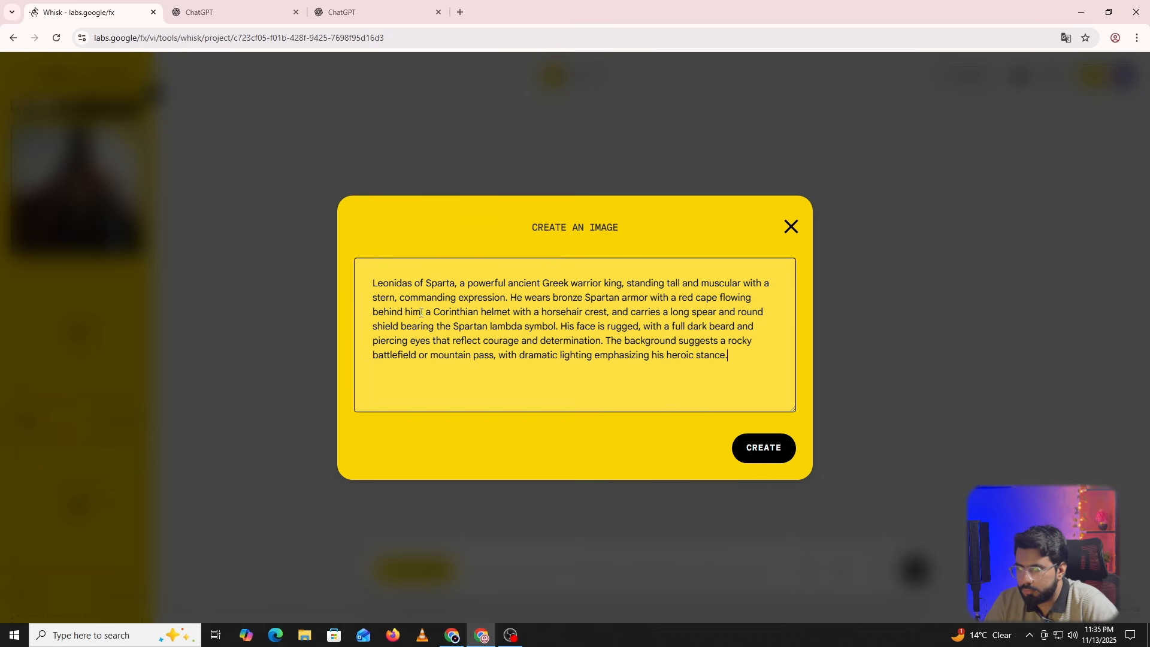
# Remove "a Corinthian helmet with a horsehair crest" and its extra comma from the prompt and create the image.
pyautogui.moveTo(457, 307); pyautogui.dragTo(608, 310)
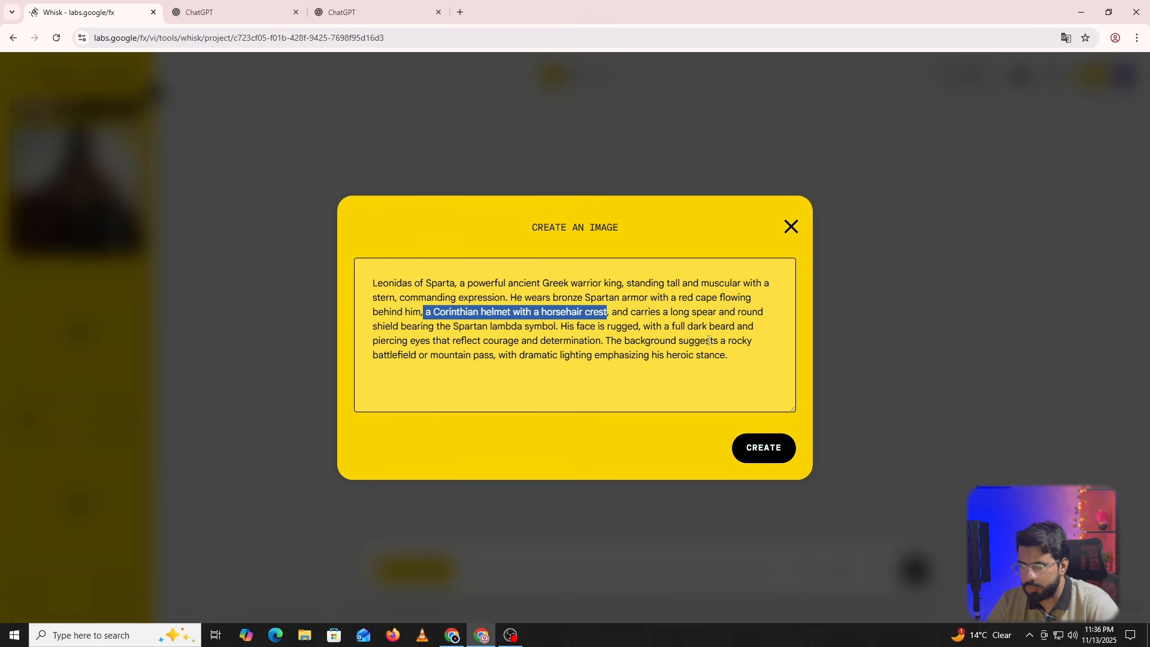
pyautogui.press('BackSpace')
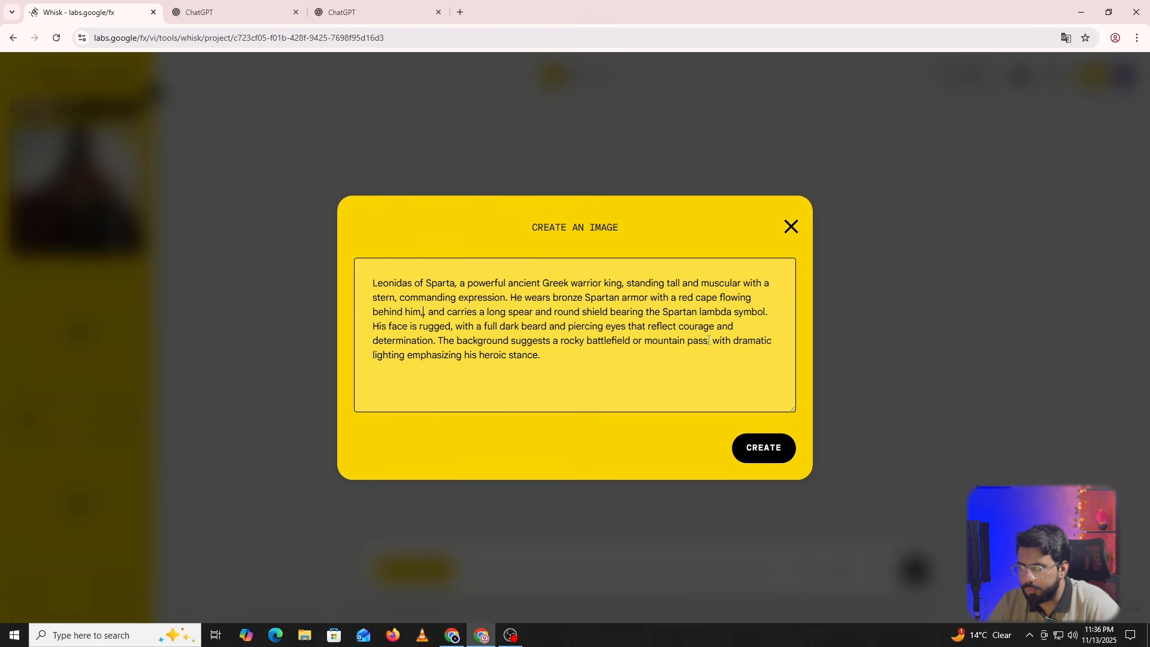
pyautogui.press('Delete')
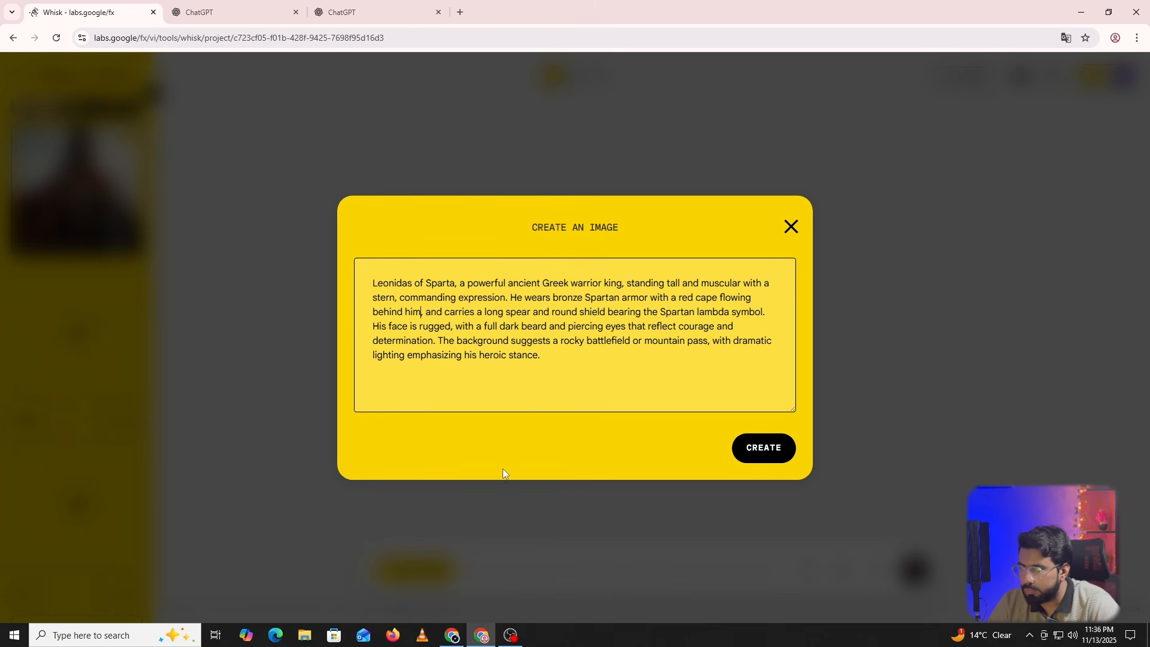
pyautogui.click(758, 458)
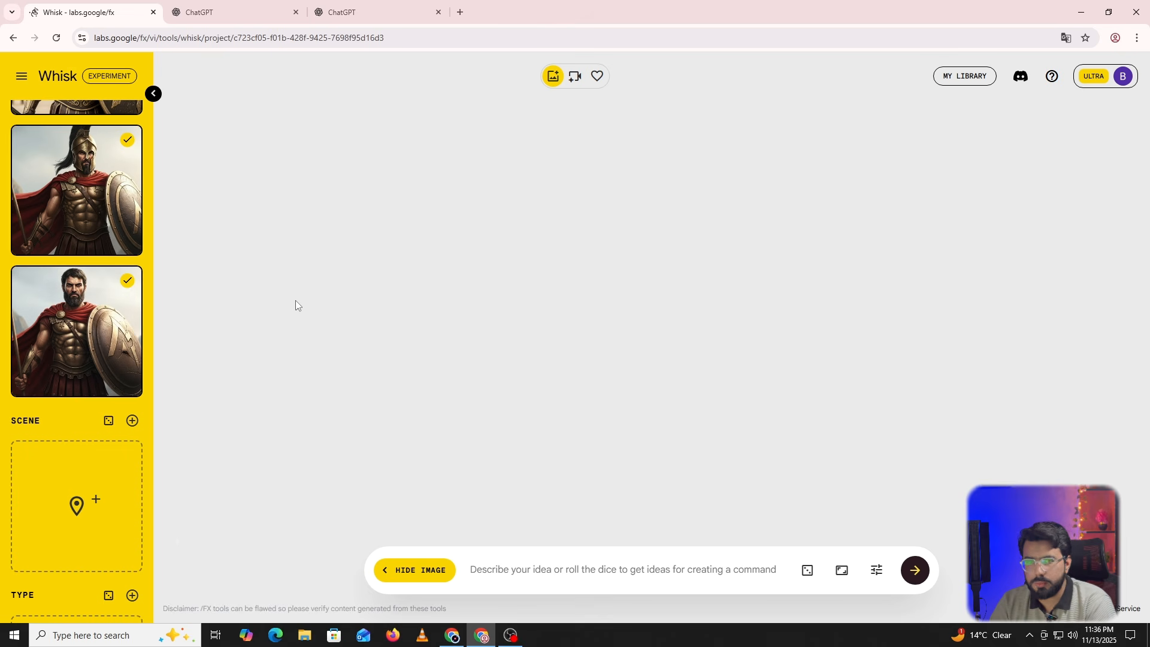
# Check the newest Leonidas image enlarged with its description, and delete the four older Title images.
pyautogui.click(24, 384)
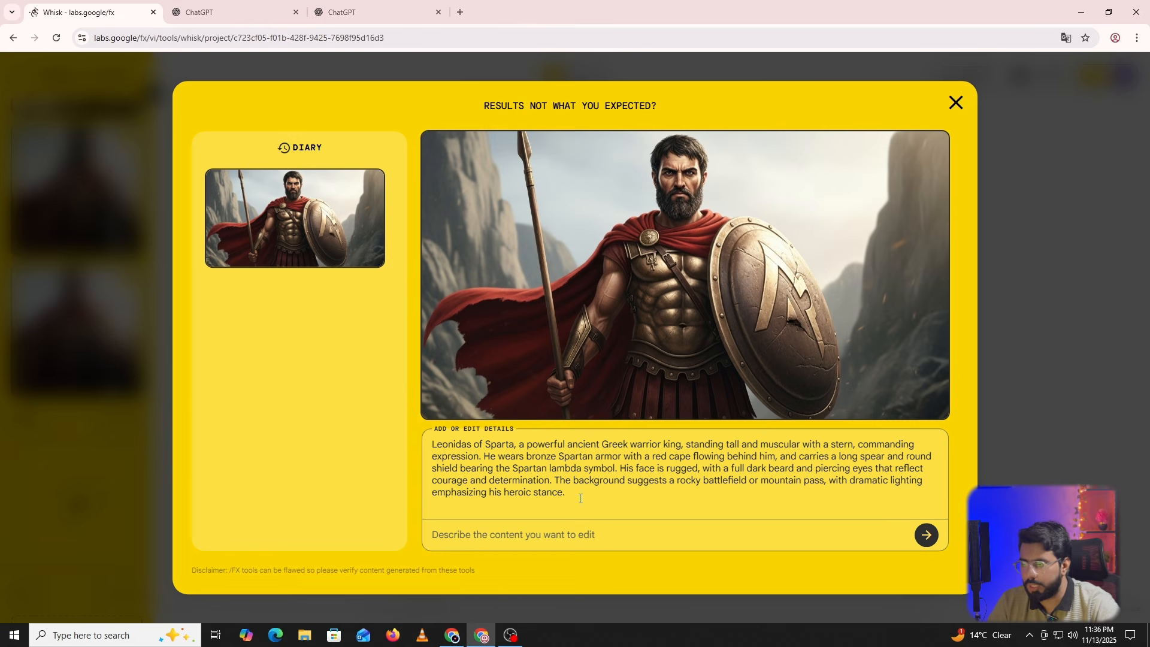
pyautogui.click(956, 102)
pyautogui.scroll(5, 66, 330)
pyautogui.scroll(1, 90, 288)
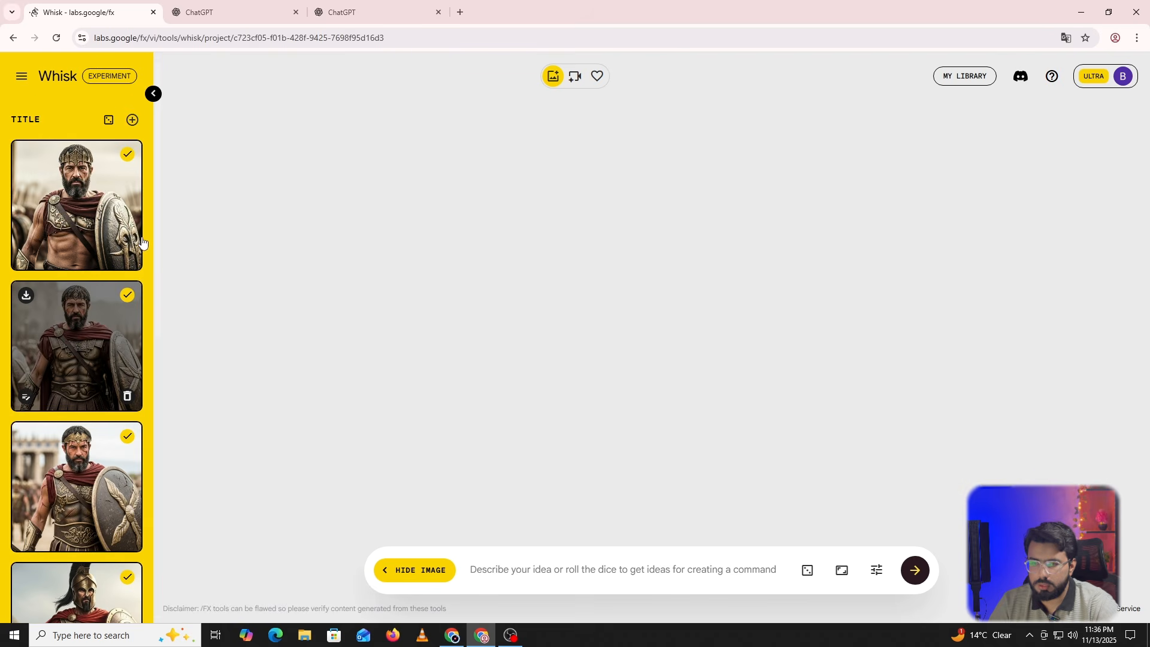
pyautogui.click(127, 154)
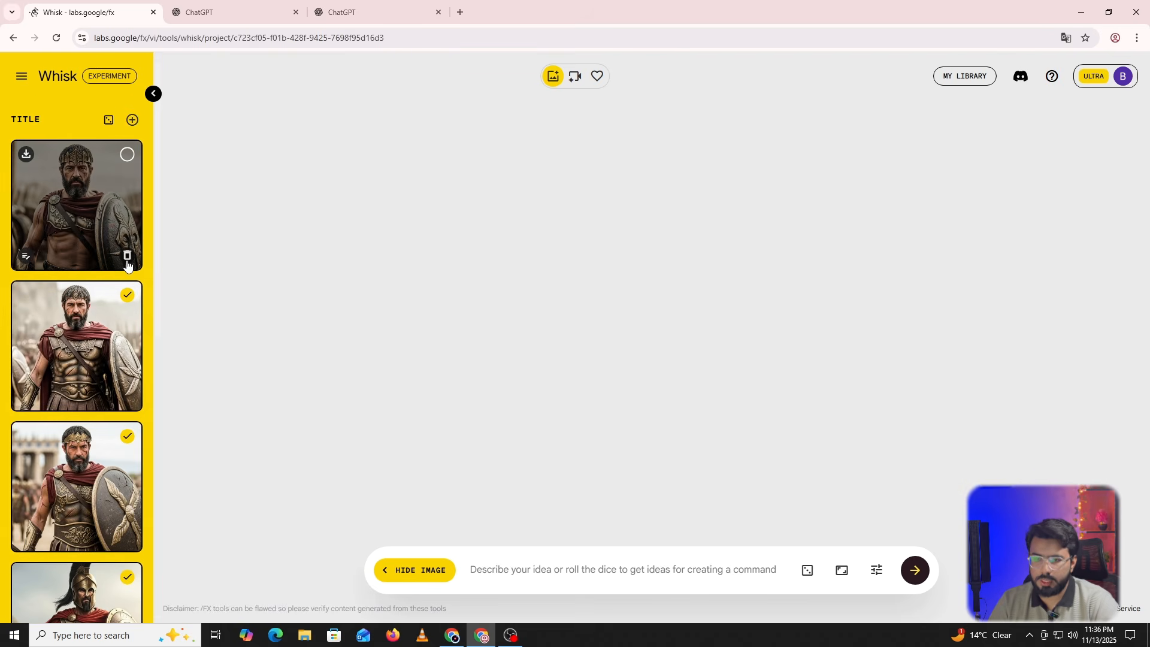
pyautogui.click(127, 256)
pyautogui.click(128, 257)
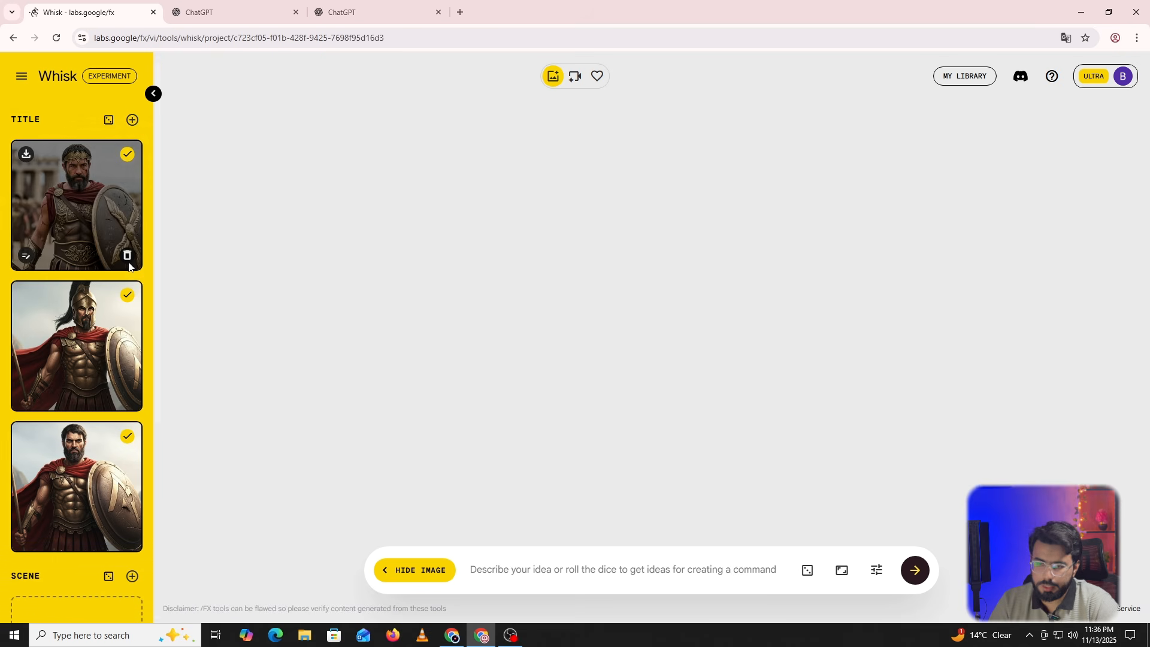
pyautogui.click(128, 256)
pyautogui.click(127, 256)
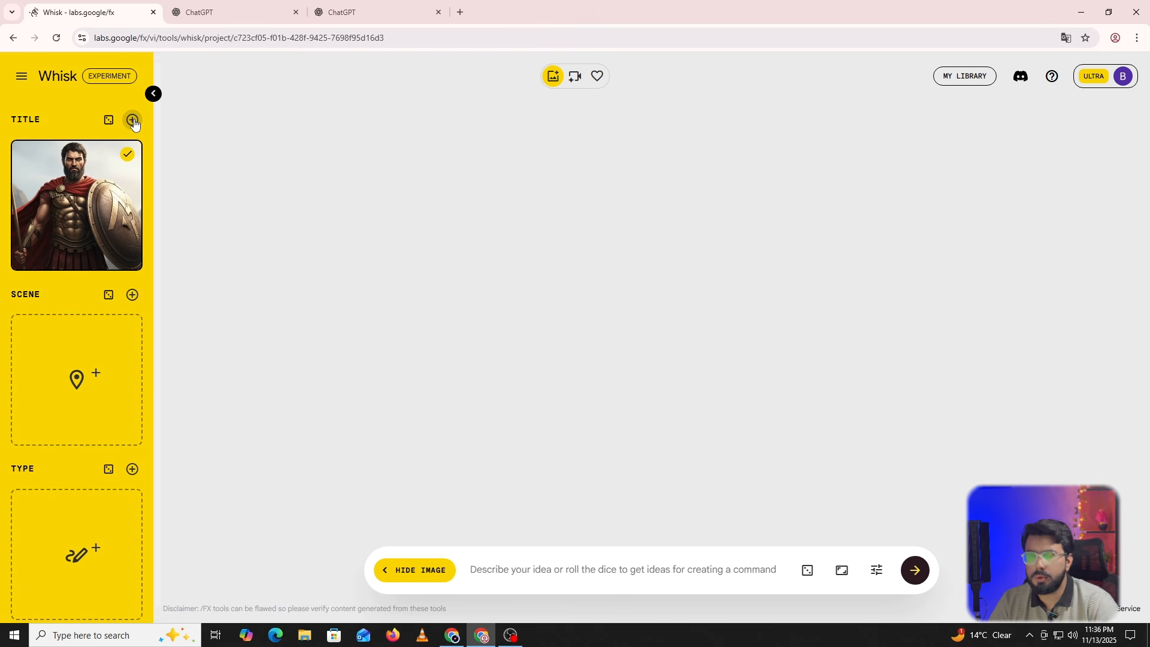
# Ask ChatGPT for "character description of xerxes".
pyautogui.click(393, 10)
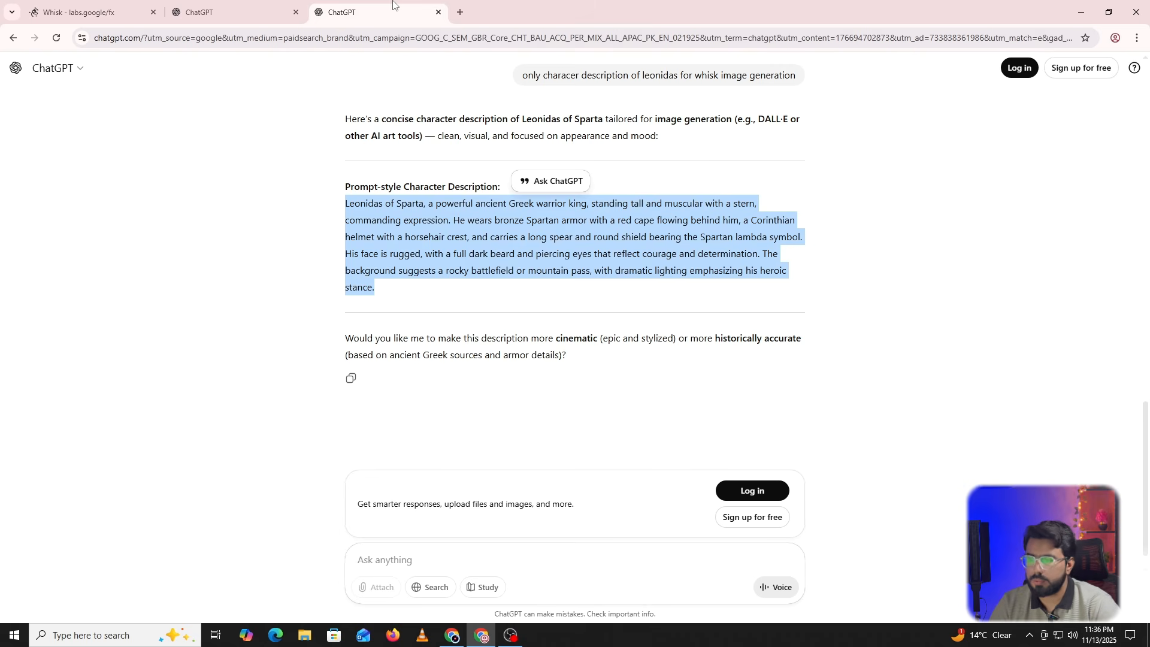
pyautogui.click(446, 556)
pyautogui.write('c')
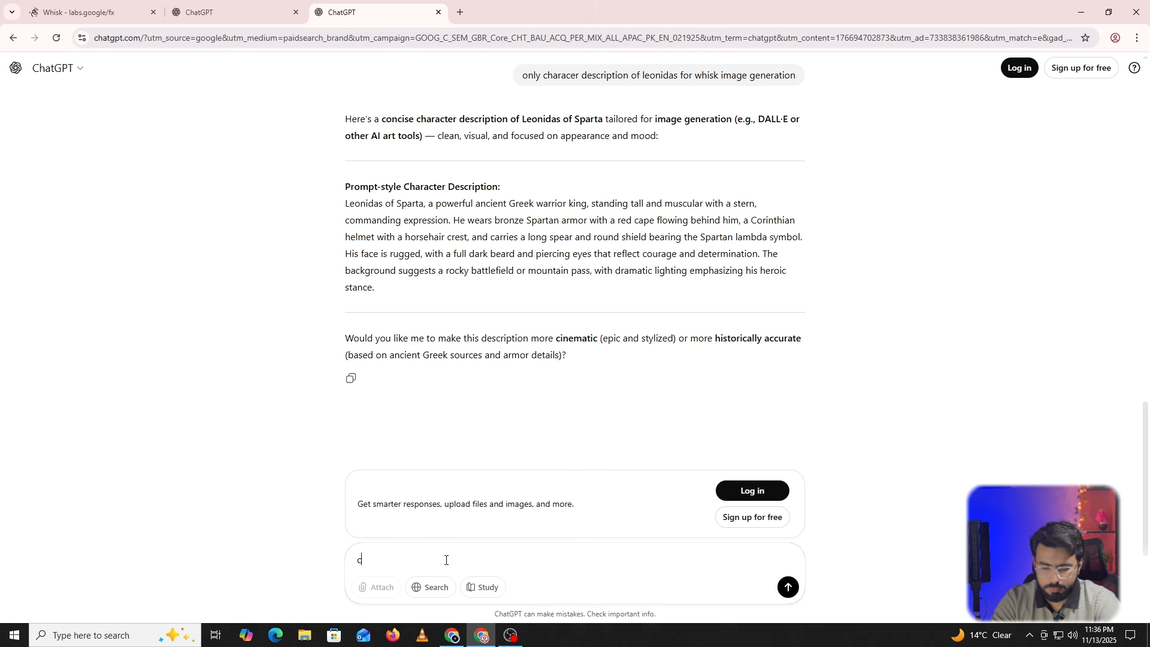
pyautogui.write('haracter description of xerxes')
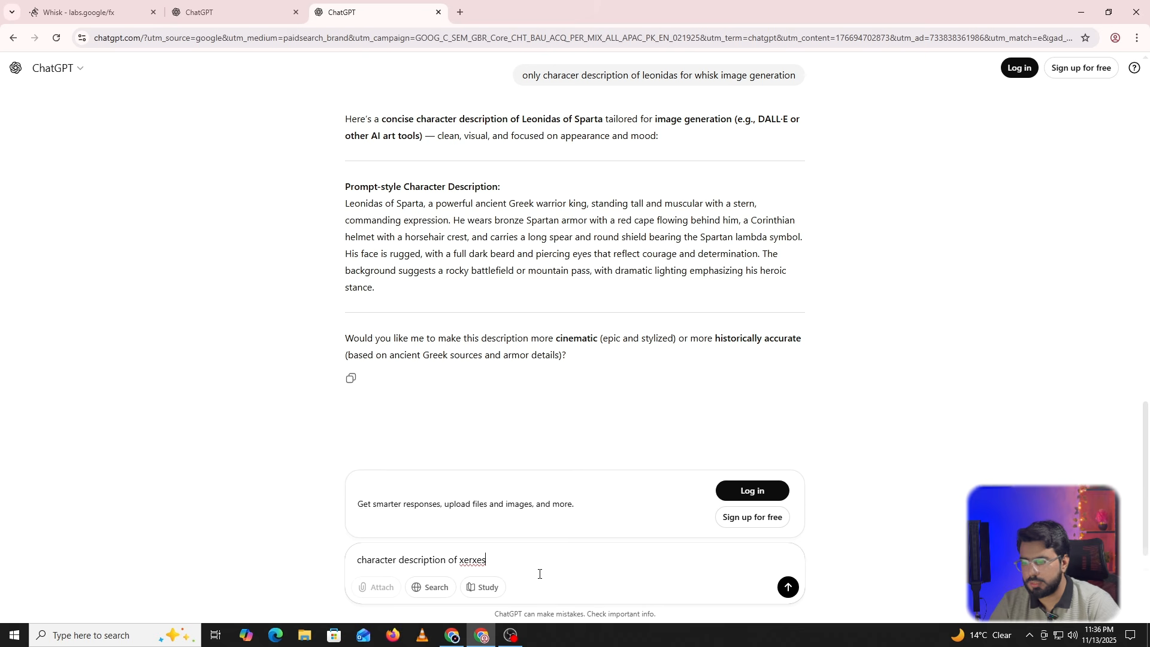
pyautogui.click(789, 587)
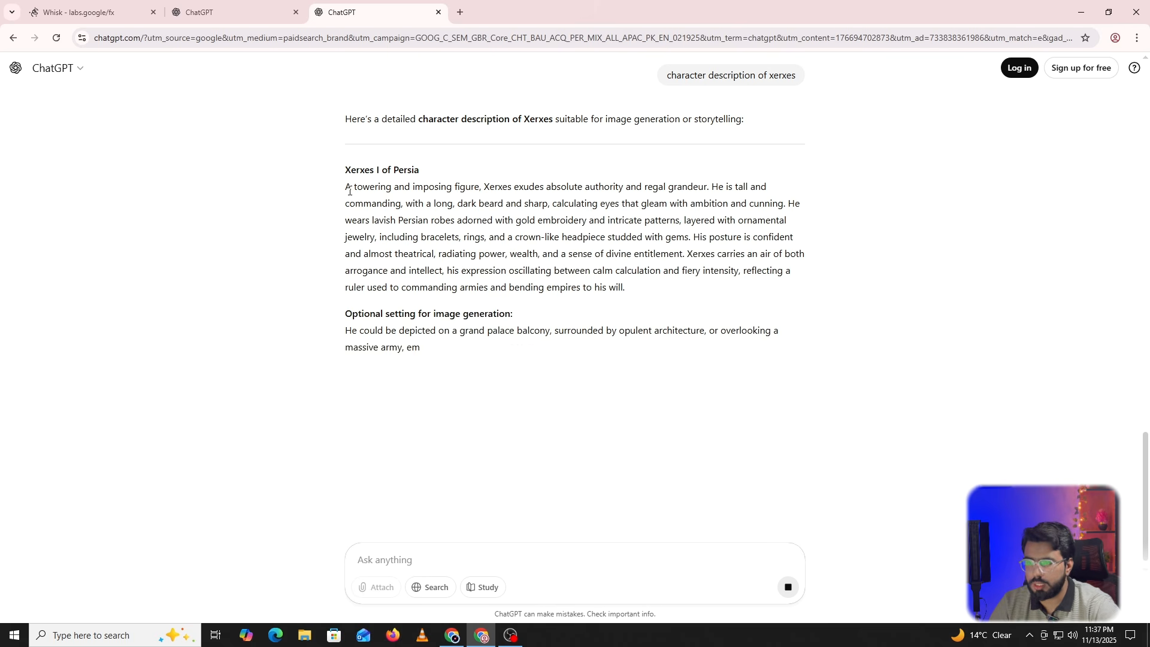
# Try to create a second Title image in Whisk from ChatGPT's Xerxes description including the optional setting.
pyautogui.moveTo(487, 236); pyautogui.dragTo(664, 354)
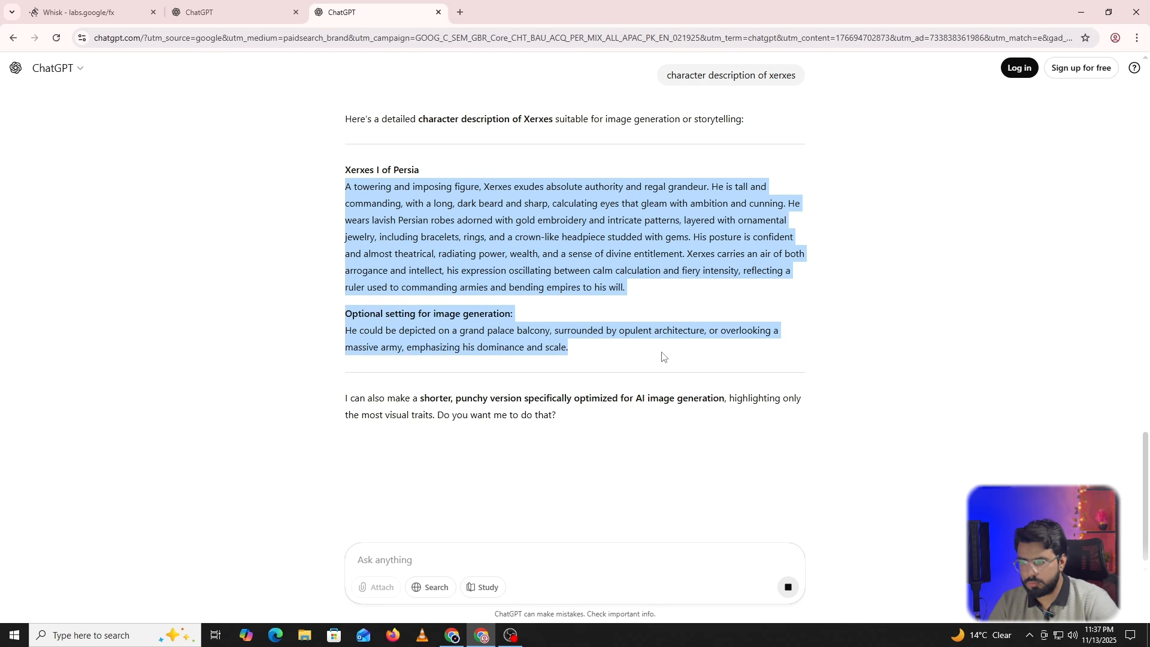
pyautogui.click(90, 12)
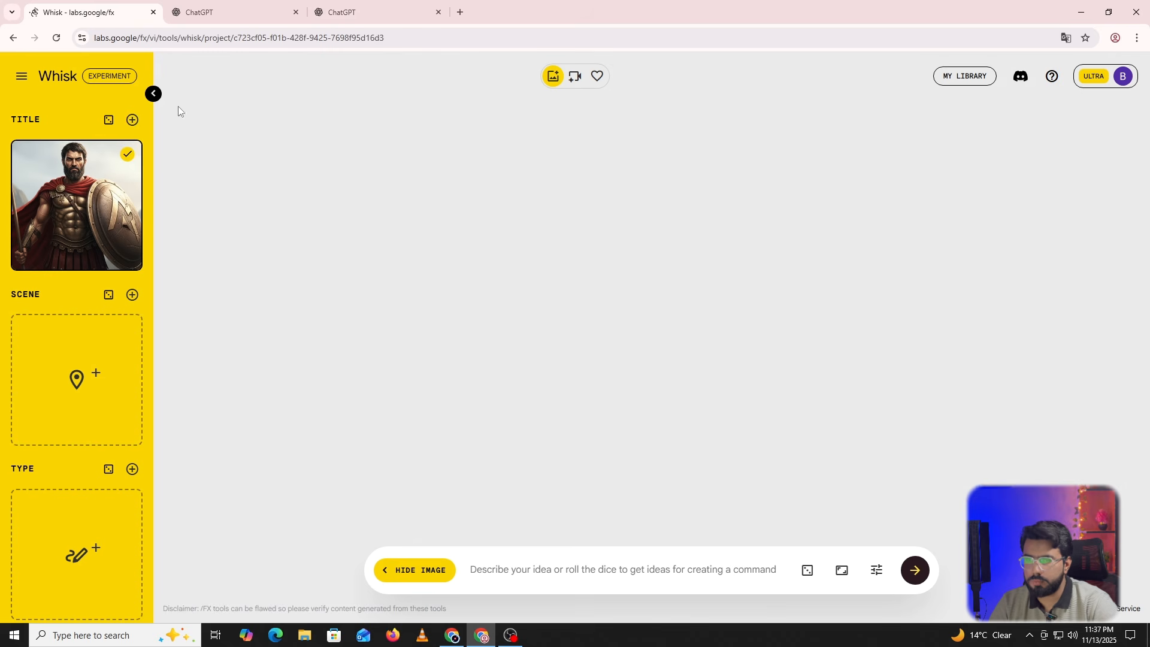
pyautogui.click(133, 121)
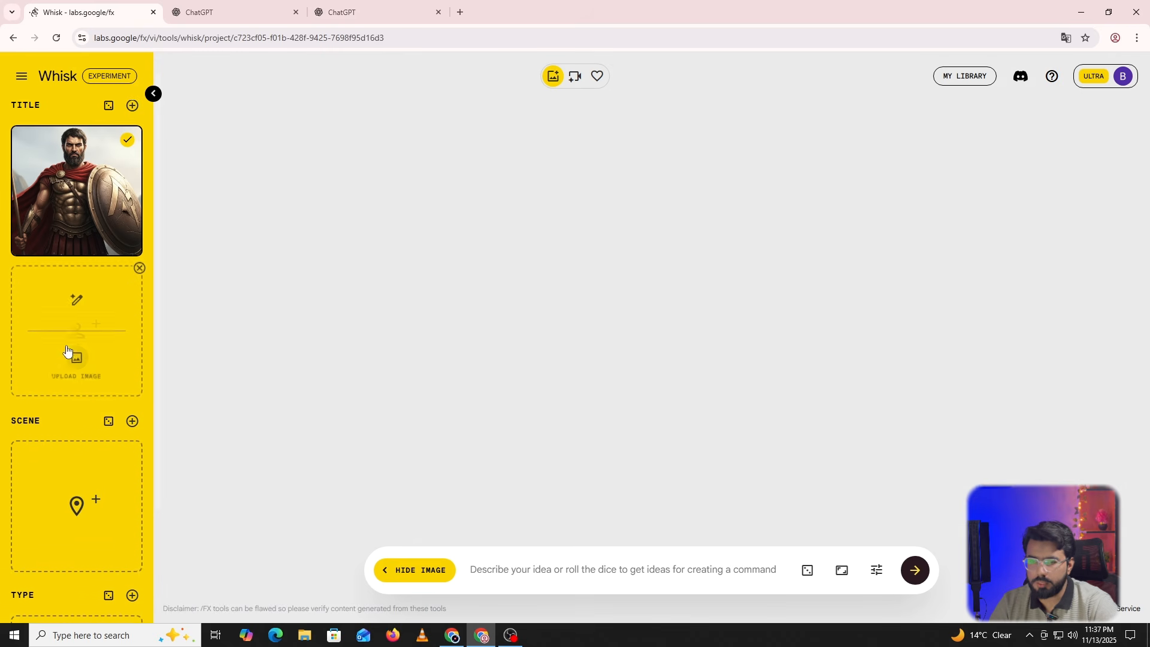
pyautogui.click(79, 291)
pyautogui.hotkey('ctrl', 'v')
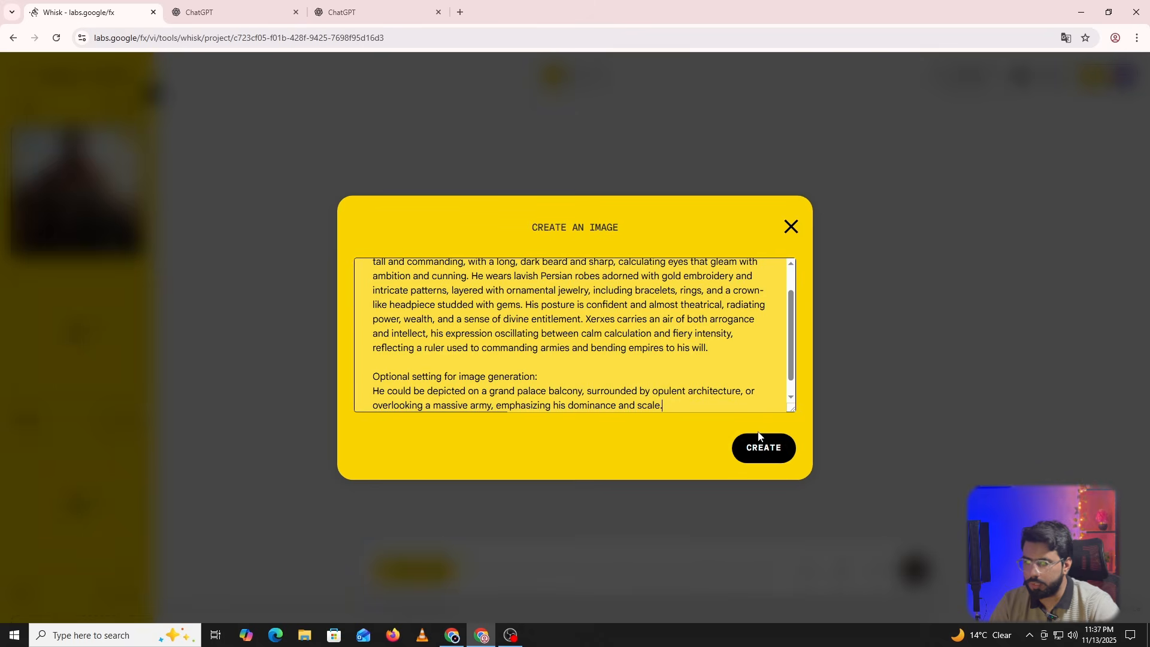
pyautogui.click(758, 443)
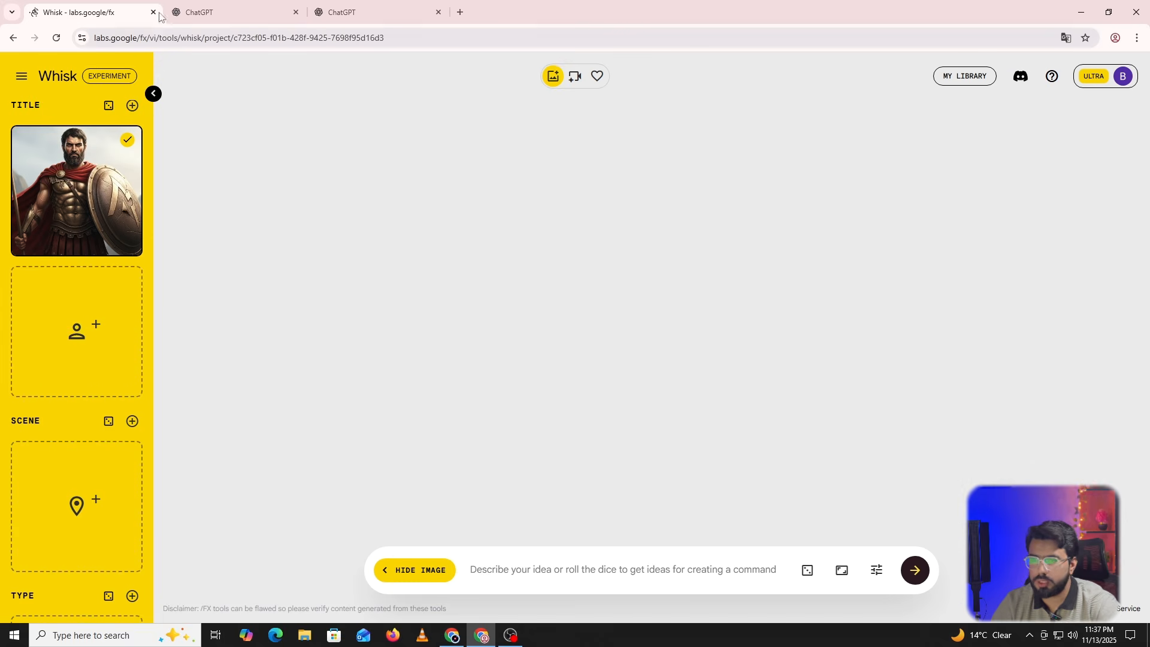
# Copy only the main Xerxes I of Persia paragraph from ChatGPT and create the second Title image from it in Whisk.
pyautogui.click(354, 7)
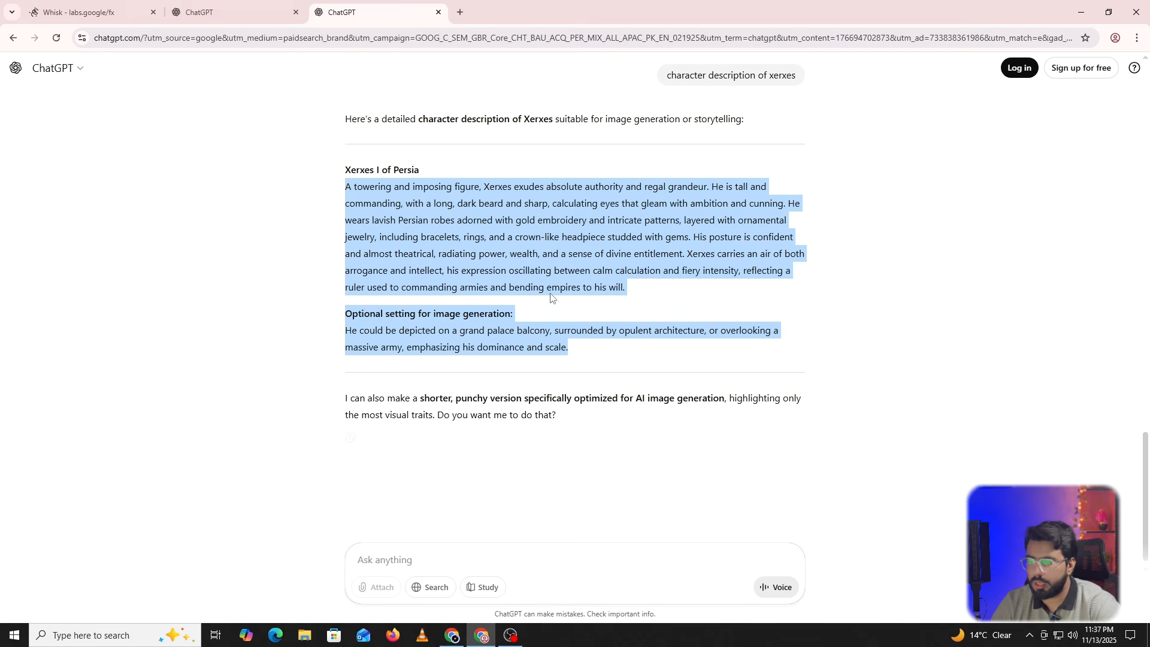
pyautogui.click(624, 289)
pyautogui.moveTo(621, 288); pyautogui.dragTo(335, 194)
pyautogui.hotkey('ctrl', 'c')
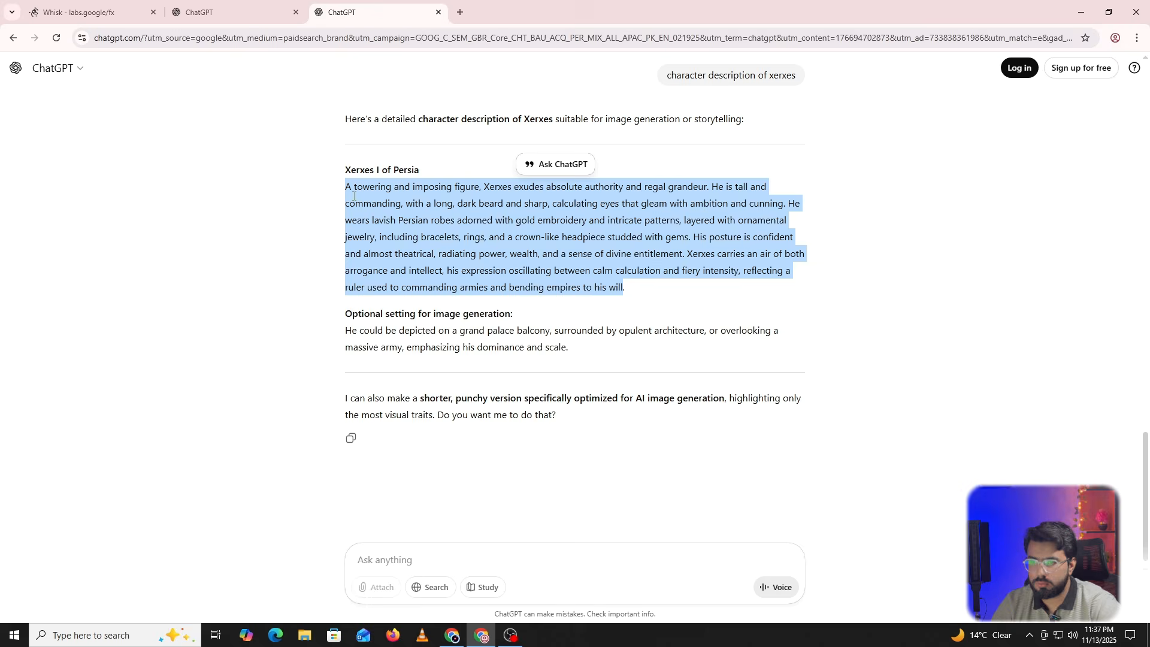
pyautogui.click(90, 12)
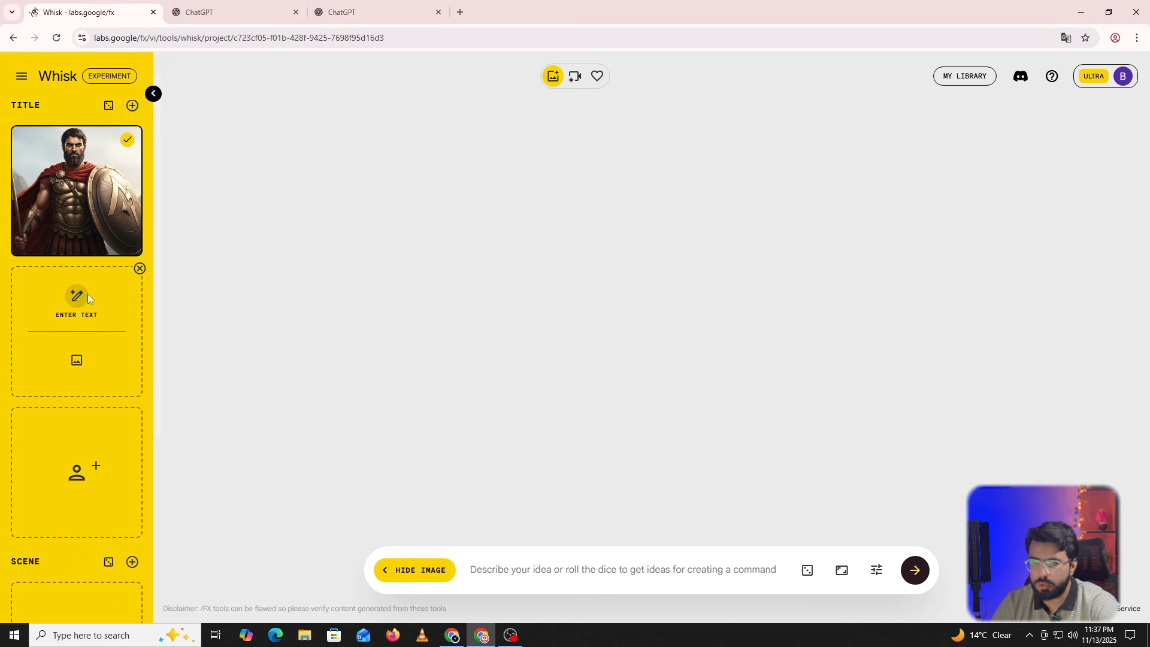
pyautogui.click(83, 294)
pyautogui.hotkey('ctrl', 'v')
pyautogui.click(782, 450)
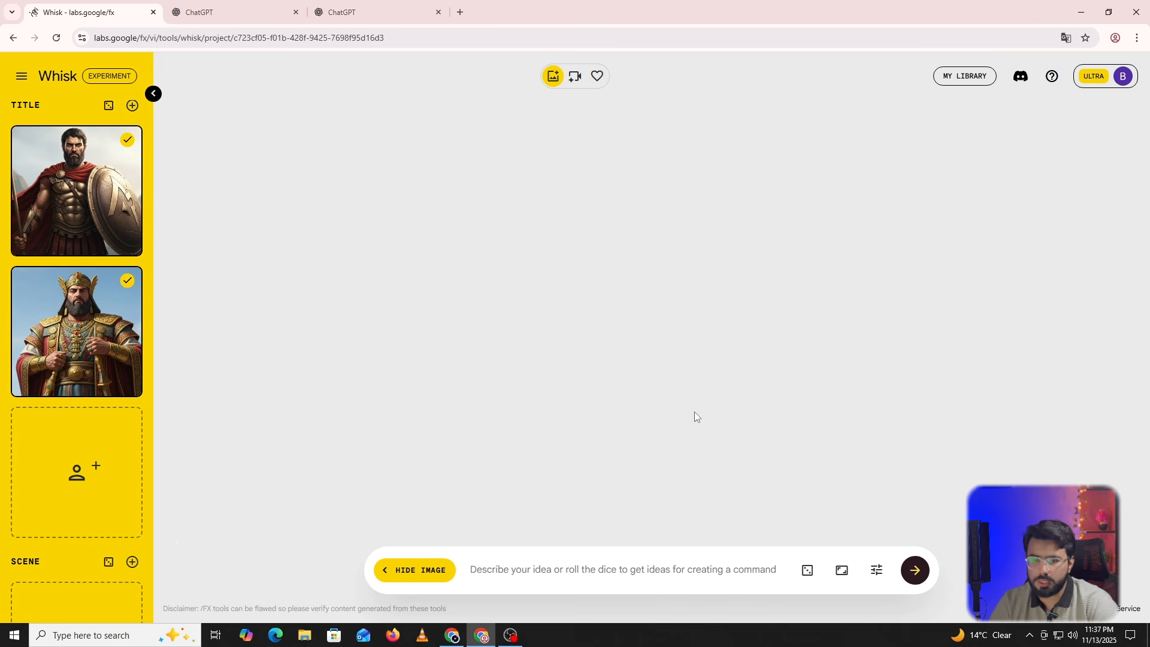
# Remove "A towering and imposing figure," from the Xerxes image's description in the details editor and copy the remaining text.
pyautogui.click(23, 382)
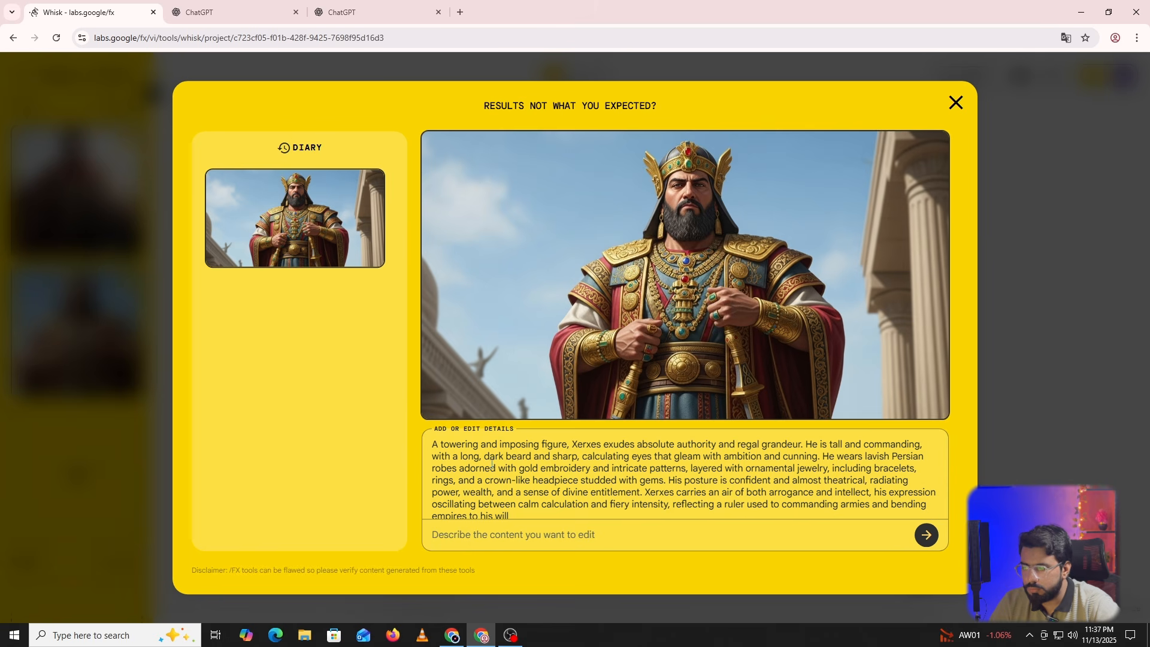
pyautogui.scroll(-1, 543, 488)
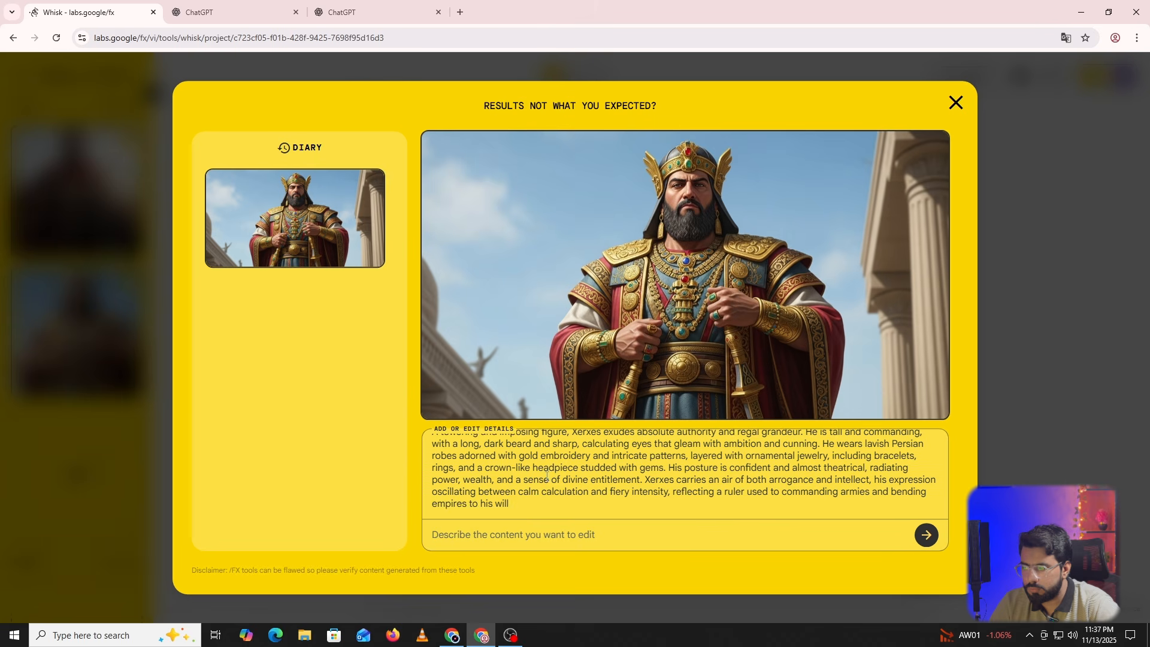
pyautogui.scroll(1, 546, 472)
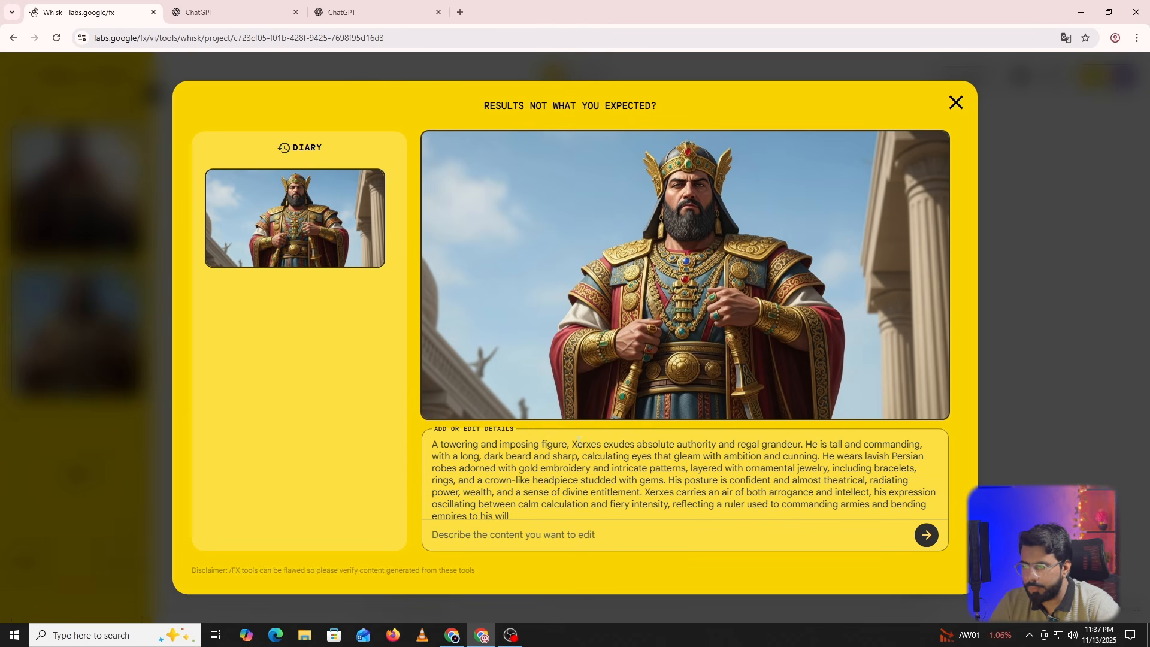
pyautogui.moveTo(572, 446); pyautogui.dragTo(358, 416)
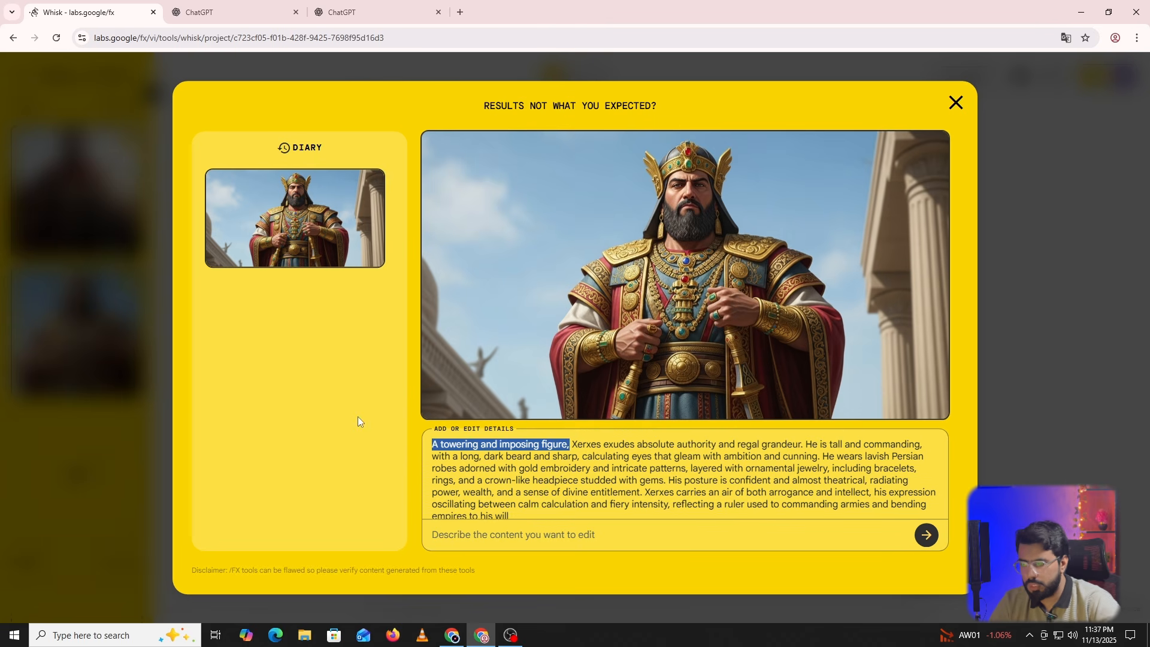
pyautogui.press('BackSpace')
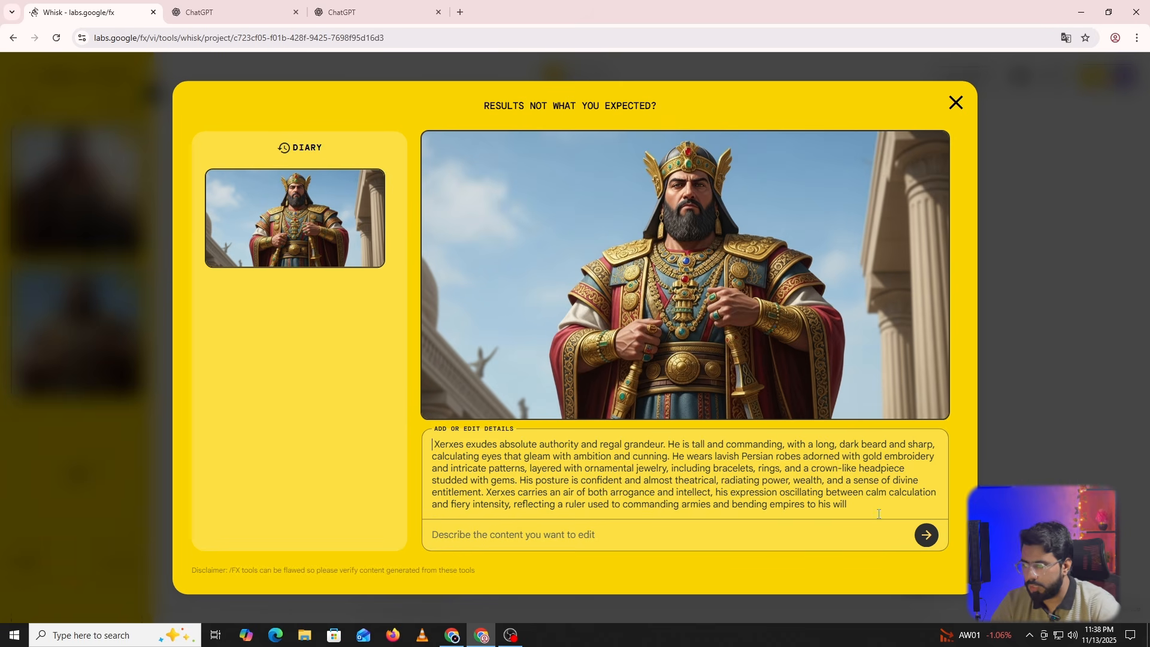
pyautogui.moveTo(878, 514); pyautogui.dragTo(340, 393)
pyautogui.click(340, 393)
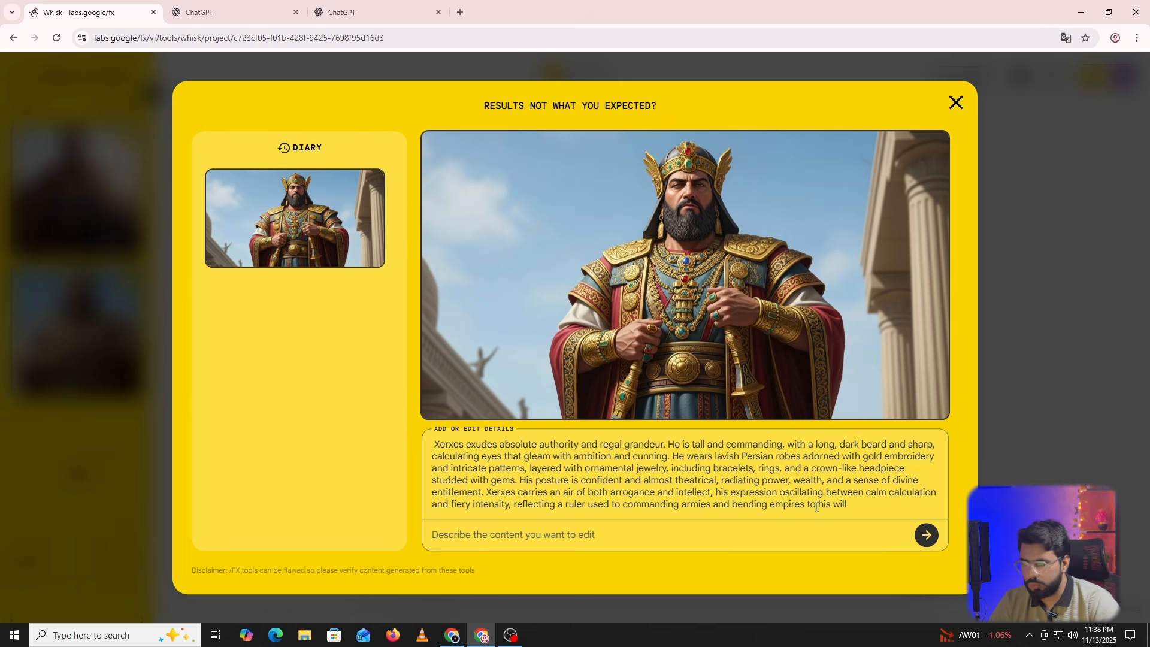
pyautogui.moveTo(817, 507); pyautogui.dragTo(994, 222)
pyautogui.hotkey('ctrl', 'c')
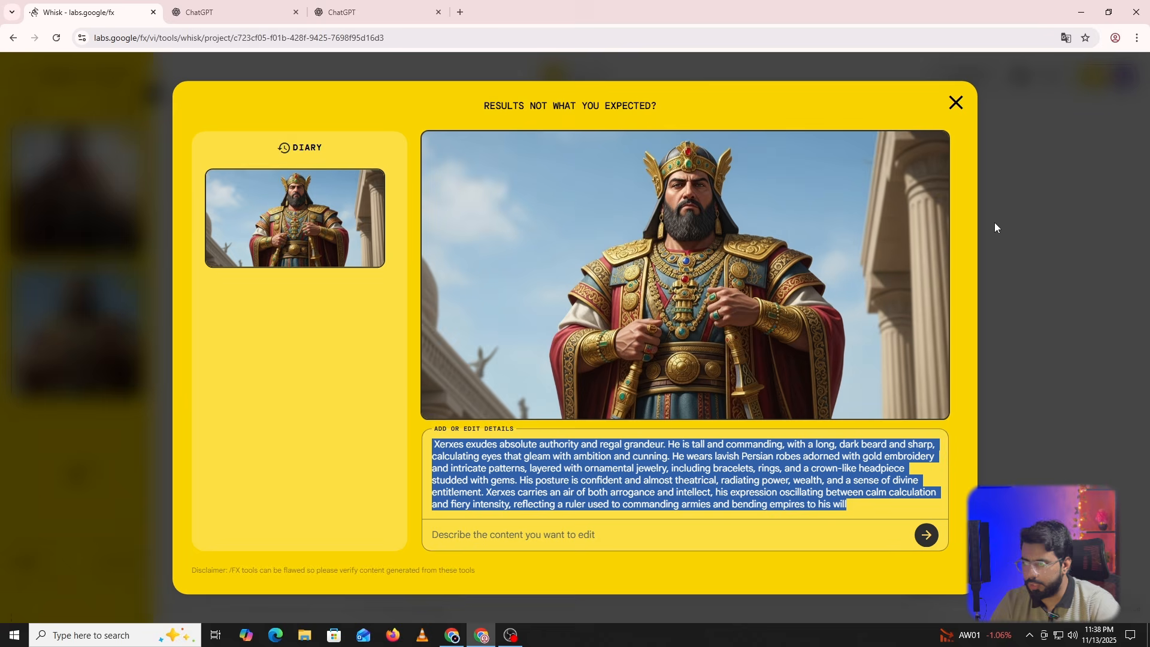
pyautogui.click(956, 104)
# Create another Title image from the copied description beginning with "Xerxes exudes absolute authority".
pyautogui.click(132, 119)
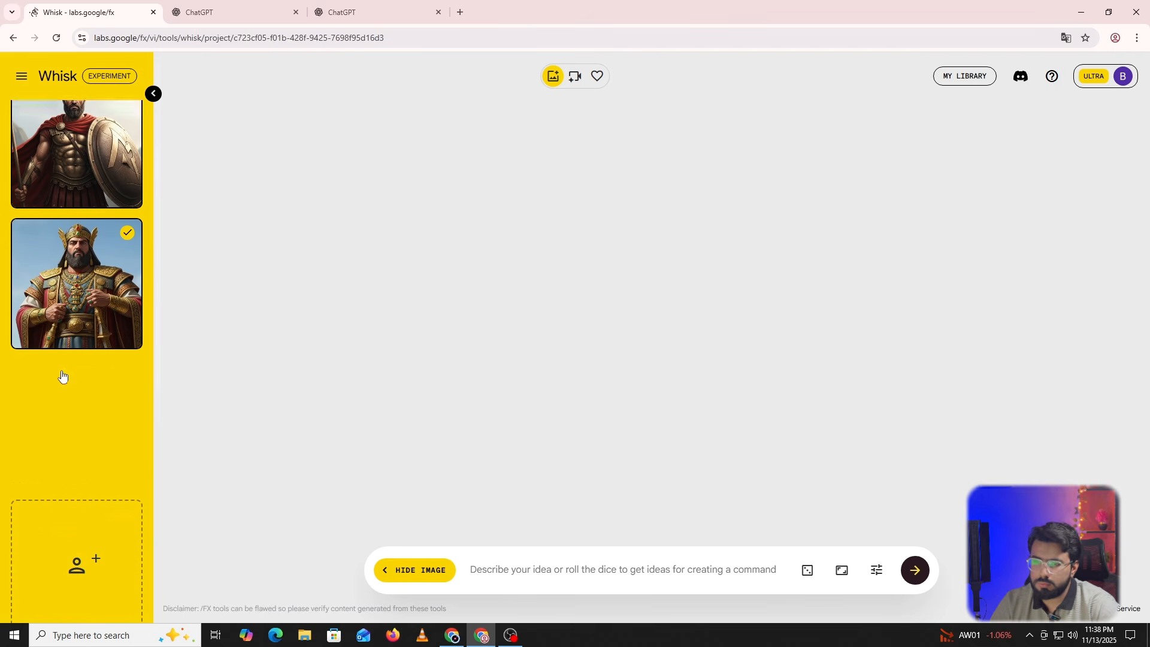
pyautogui.click(76, 295)
pyautogui.hotkey('ctrl', 'v')
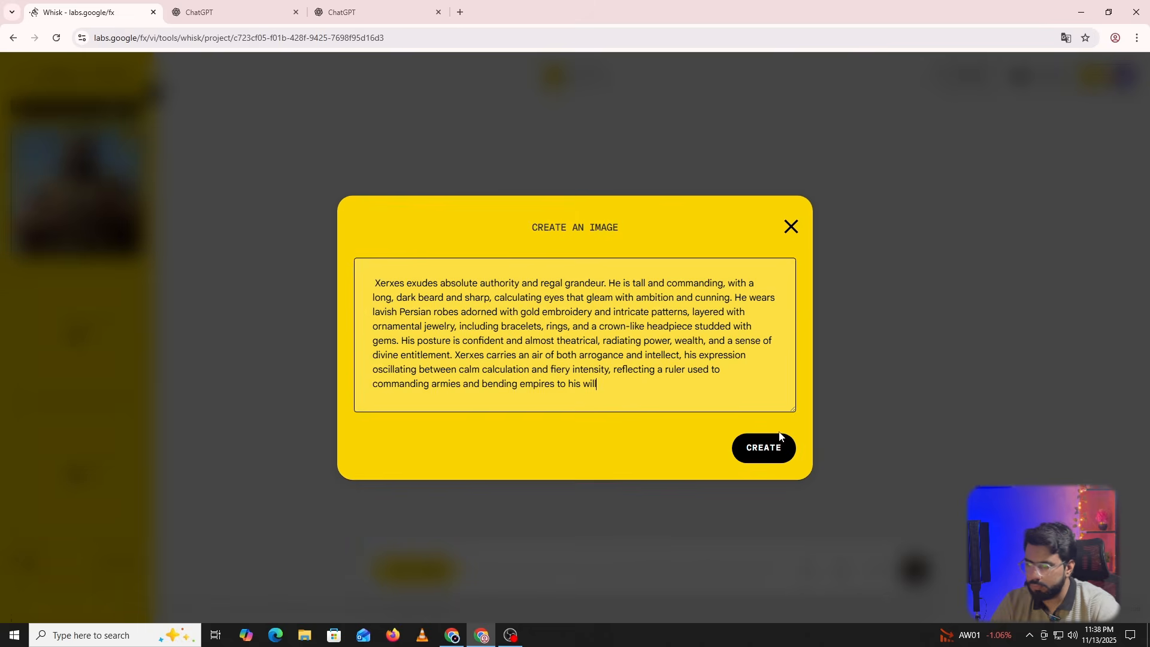
pyautogui.click(773, 443)
pyautogui.scroll(1, 62, 234)
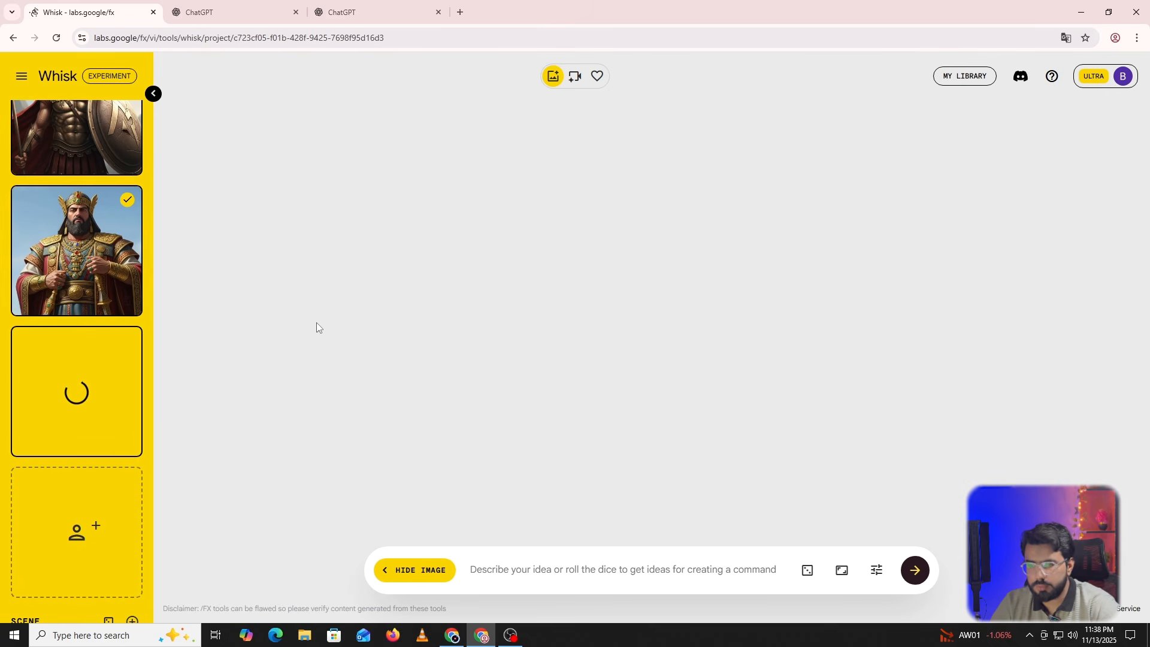
# Check the new Xerxes image enlarged with its description, and delete the older Xerxes image with the winged crown.
pyautogui.moveTo(78, 248)
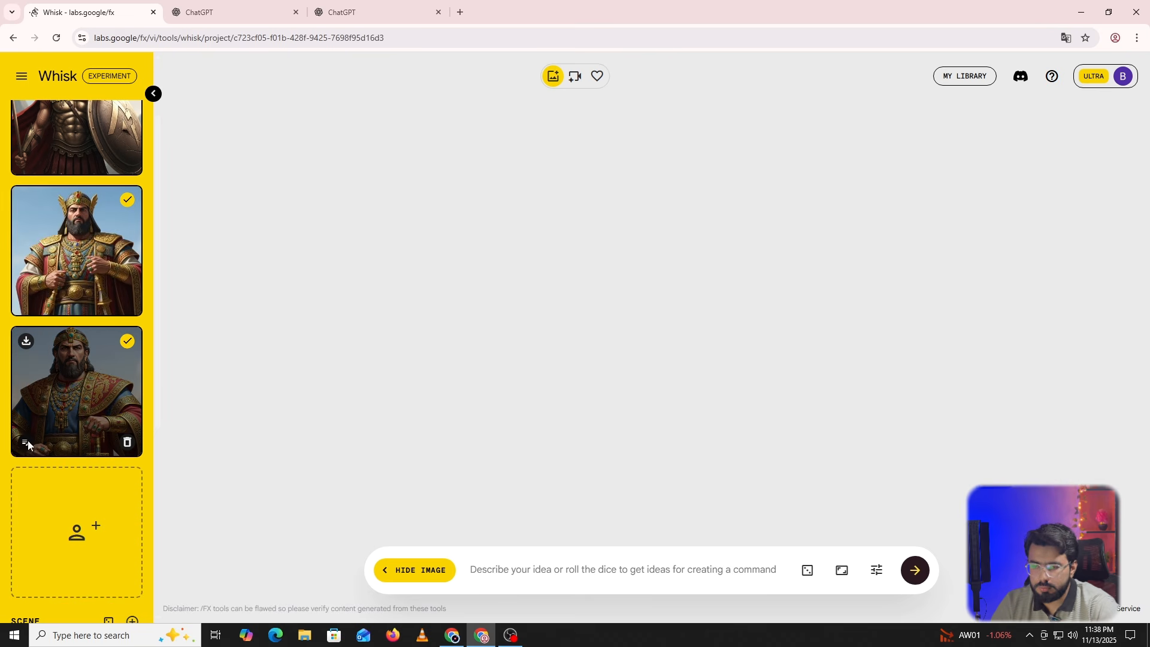
pyautogui.click(27, 443)
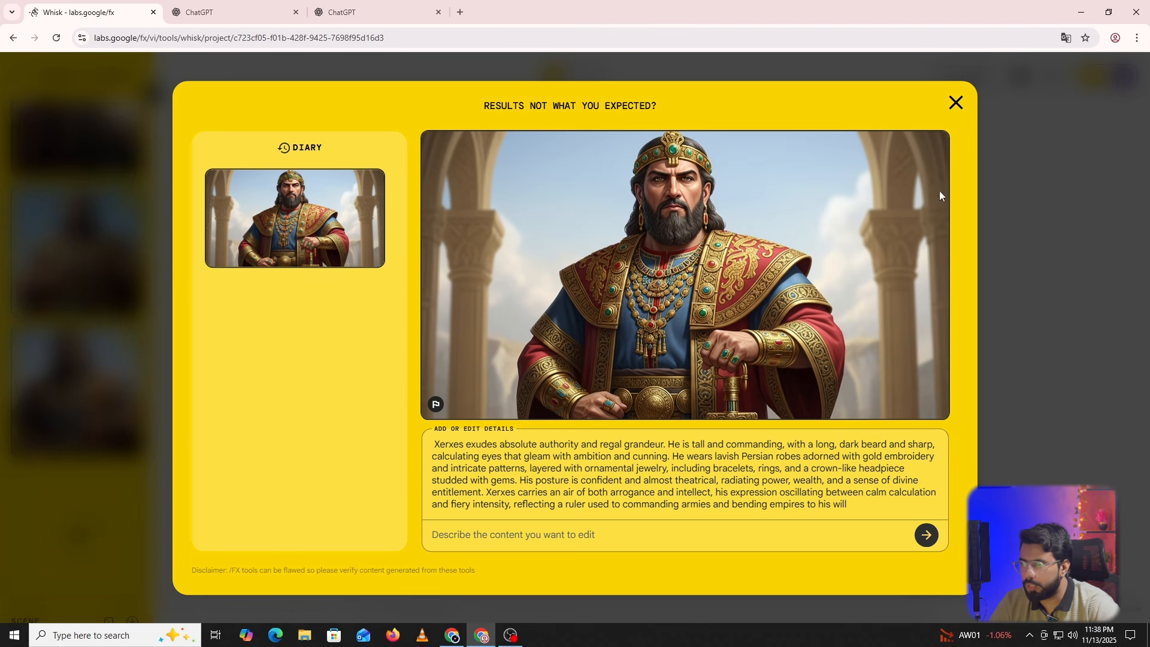
pyautogui.click(956, 102)
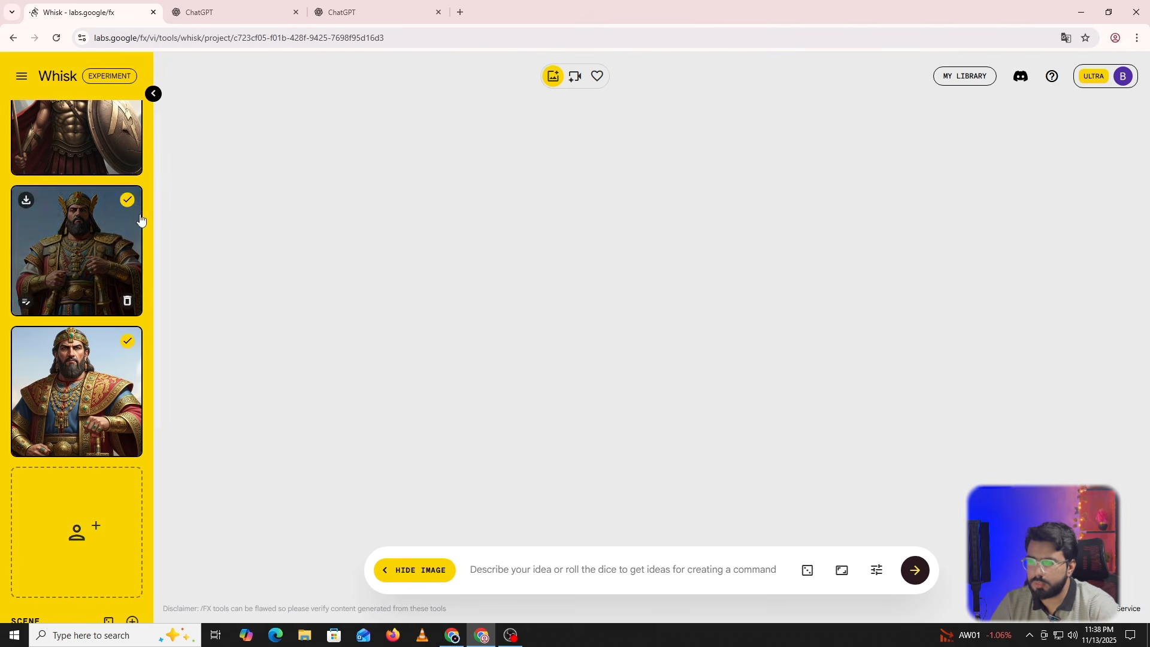
pyautogui.click(127, 300)
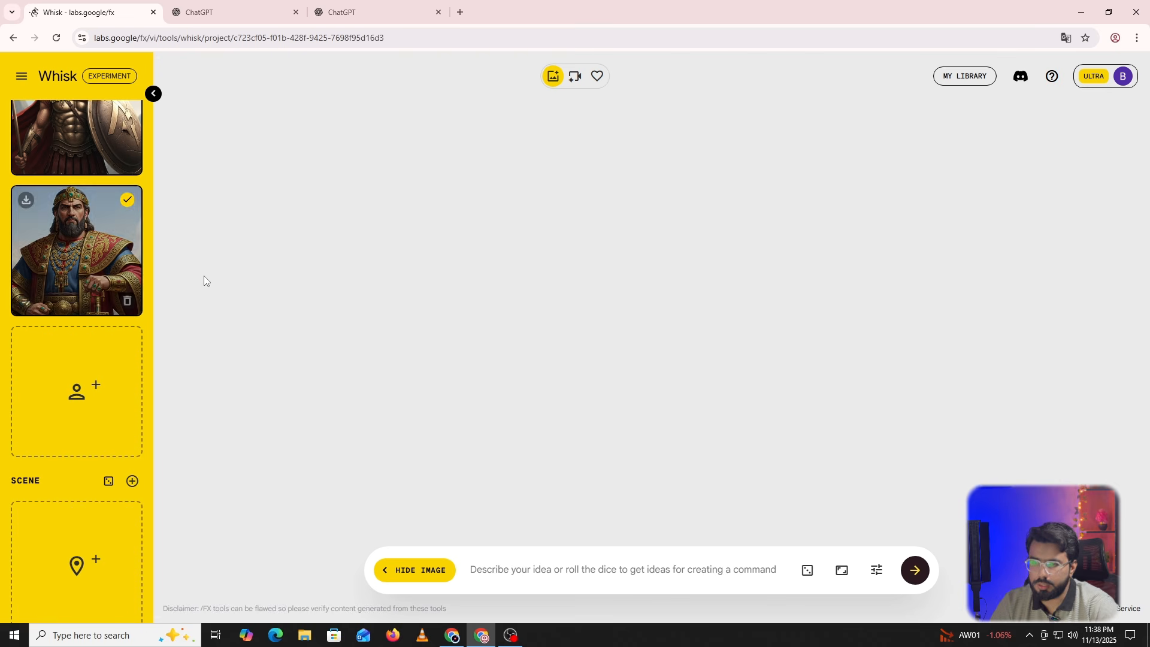
pyautogui.scroll(2, 48, 279)
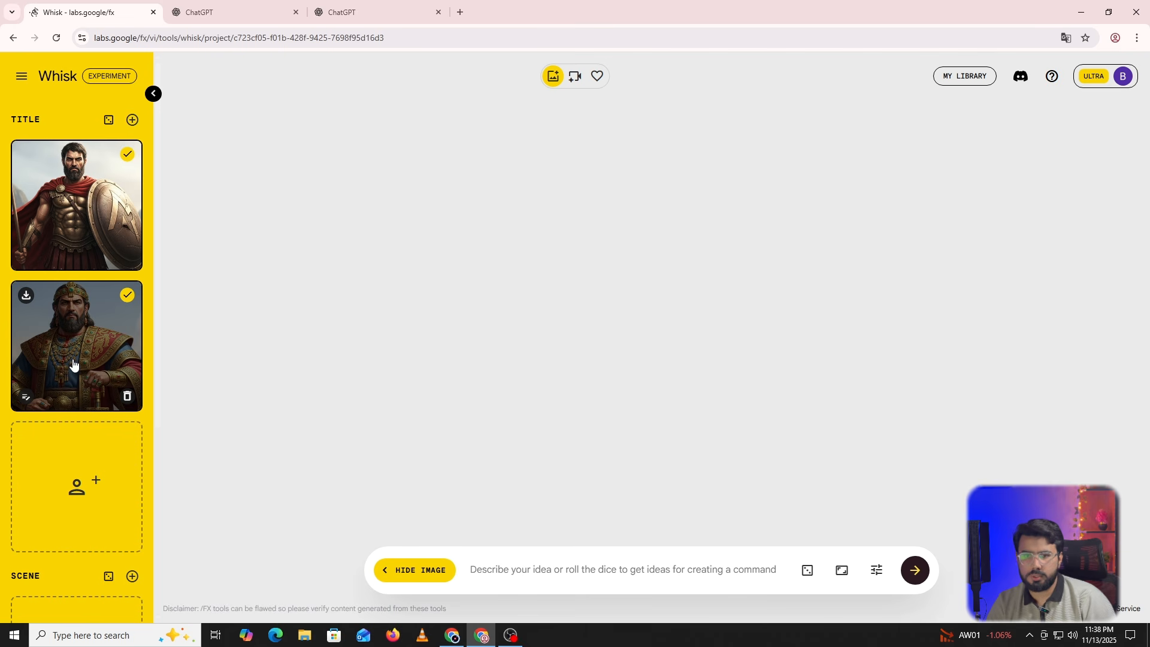
pyautogui.scroll(-2, 73, 364)
pyautogui.scroll(2, 25, 293)
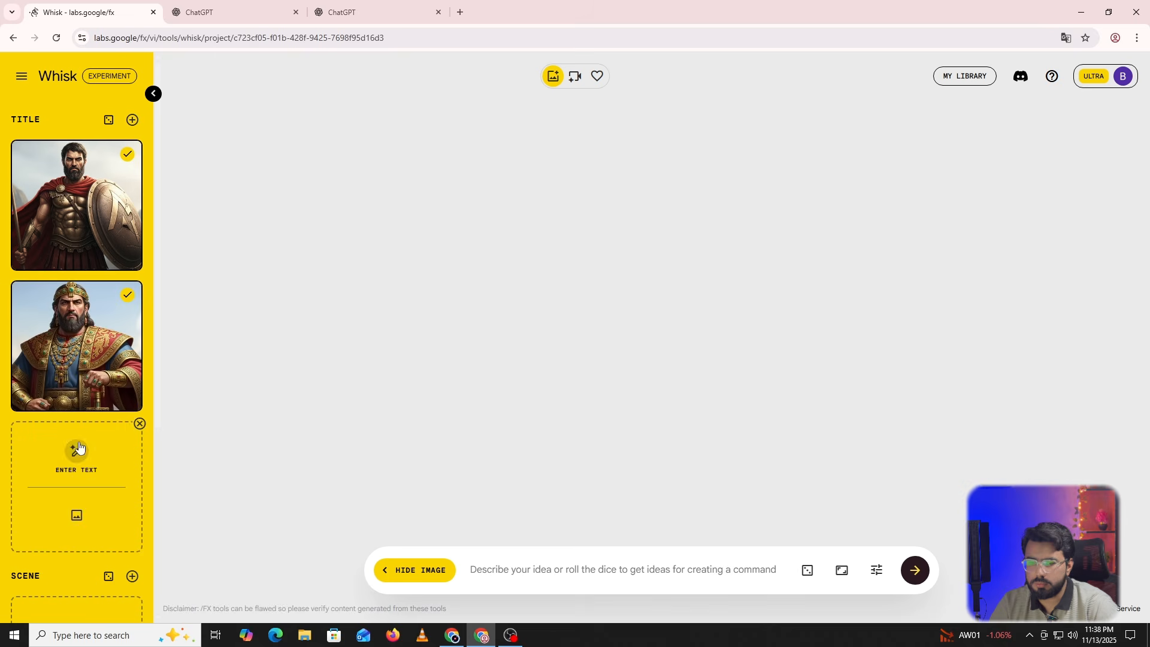
# Switch to ChatGPT and request a description of "a persian messenger of xerxes".
pyautogui.click(383, 11)
pyautogui.click(511, 555)
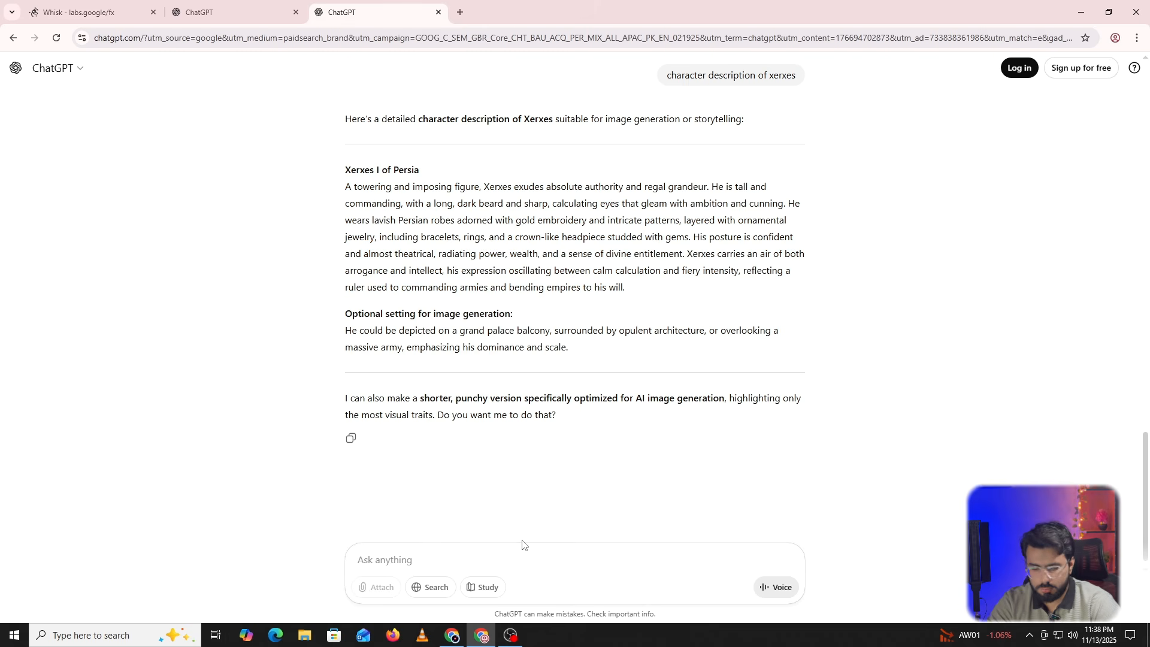
pyautogui.write('a p')
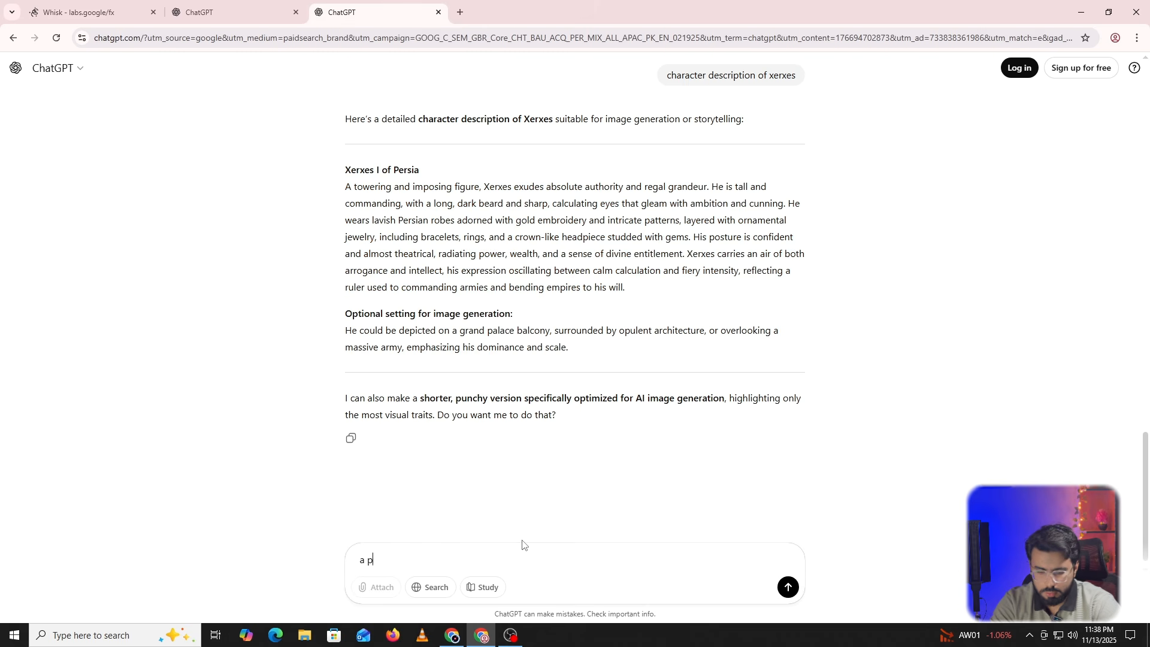
pyautogui.write('ersian mess')
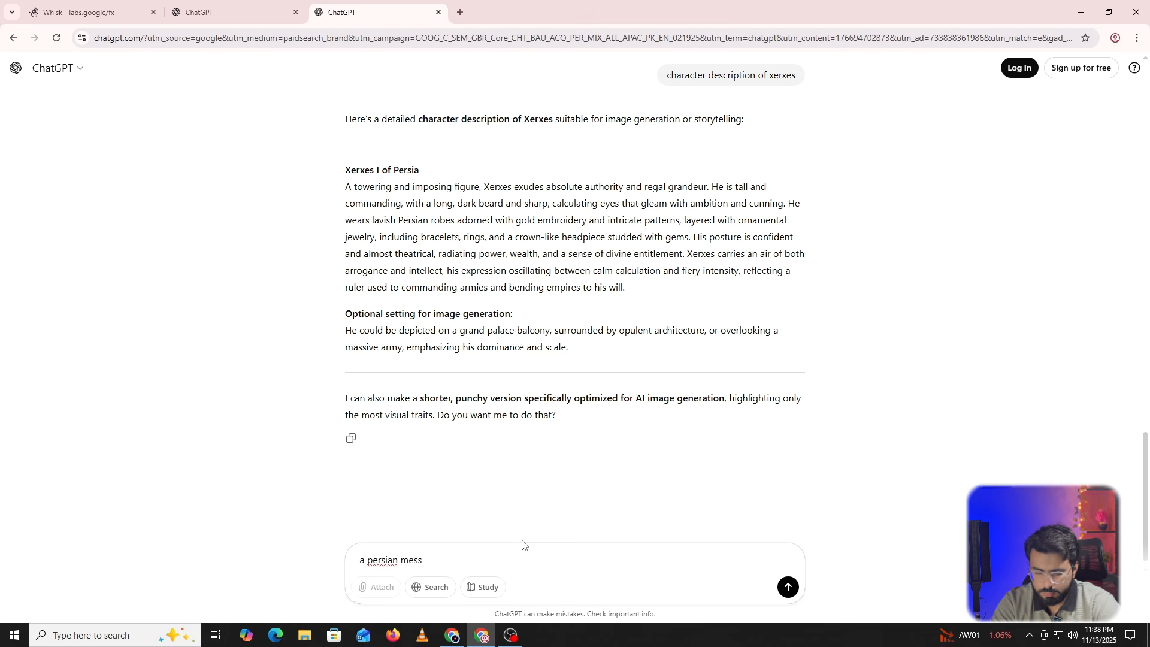
pyautogui.write('enger of xer')
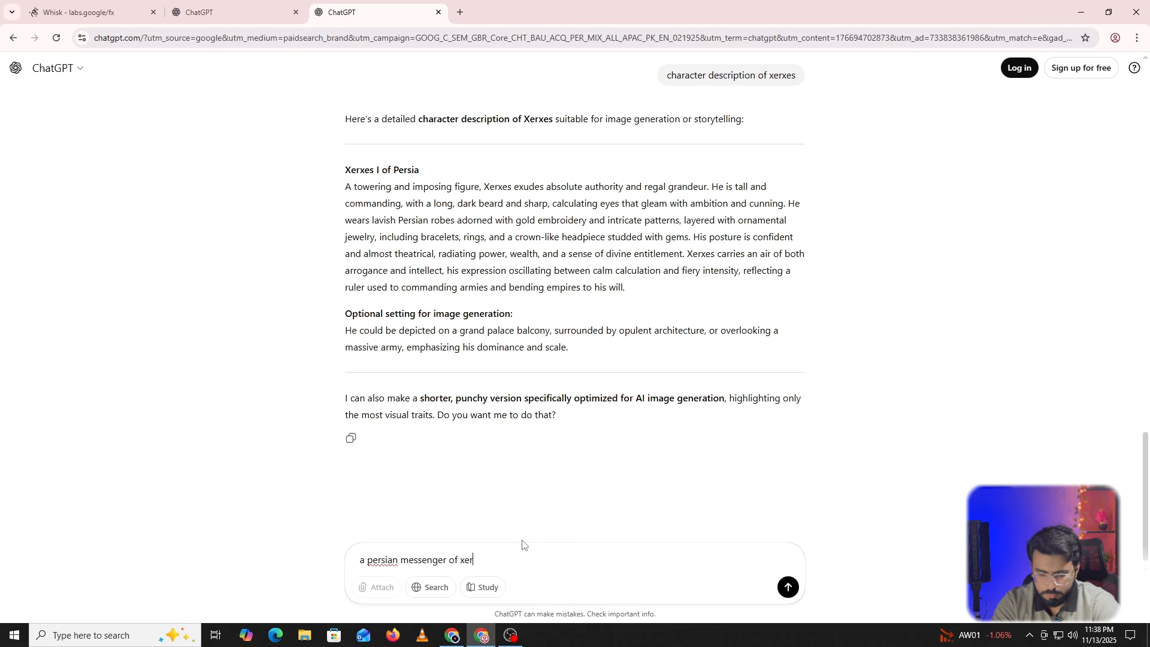
pyautogui.write('xes')
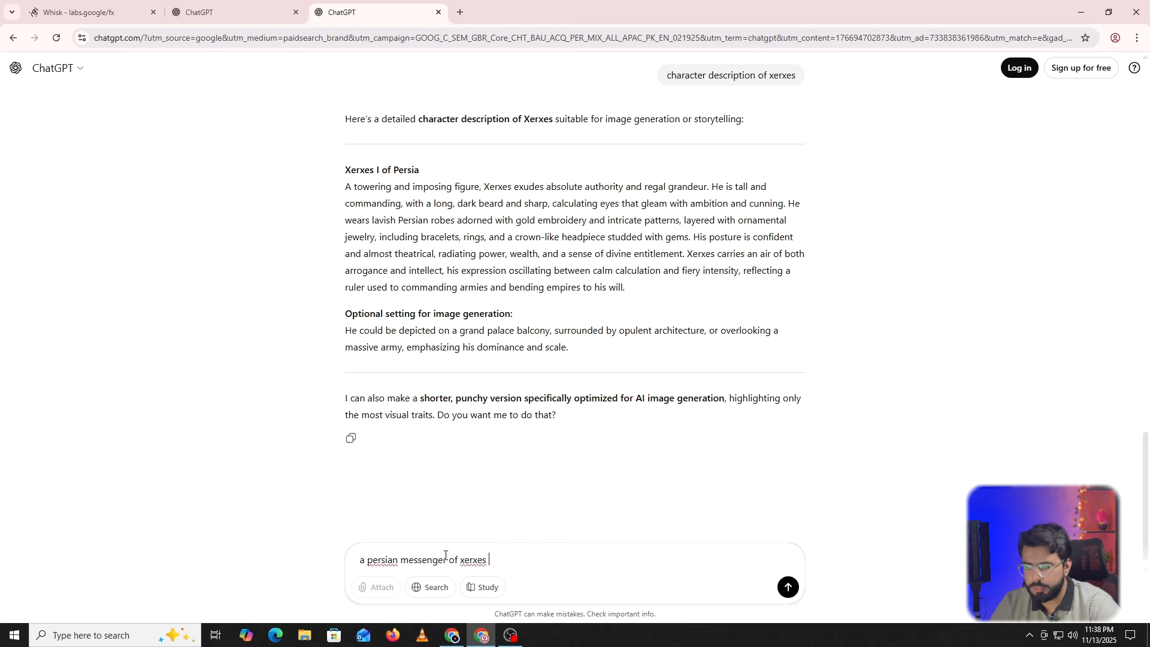
pyautogui.click(788, 586)
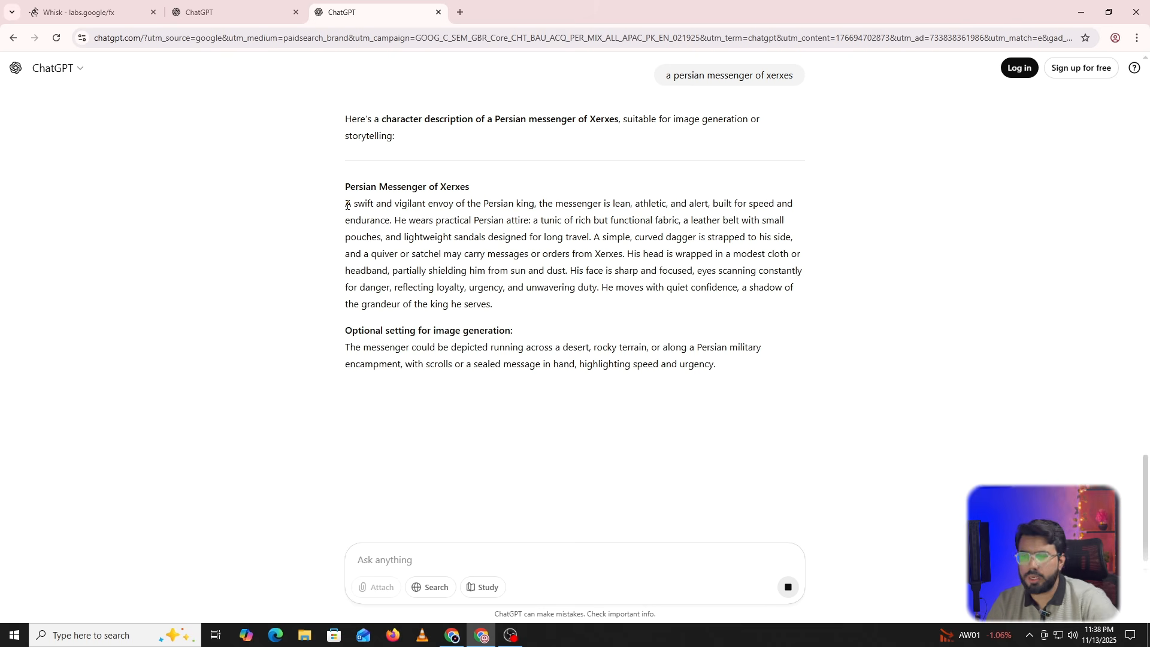
# Copy only the main Persian Messenger of Xerxes paragraph from ChatGPT and create the third Title image from it in Whisk.
pyautogui.moveTo(346, 205); pyautogui.dragTo(527, 304)
pyautogui.hotkey('ctrl', 'c')
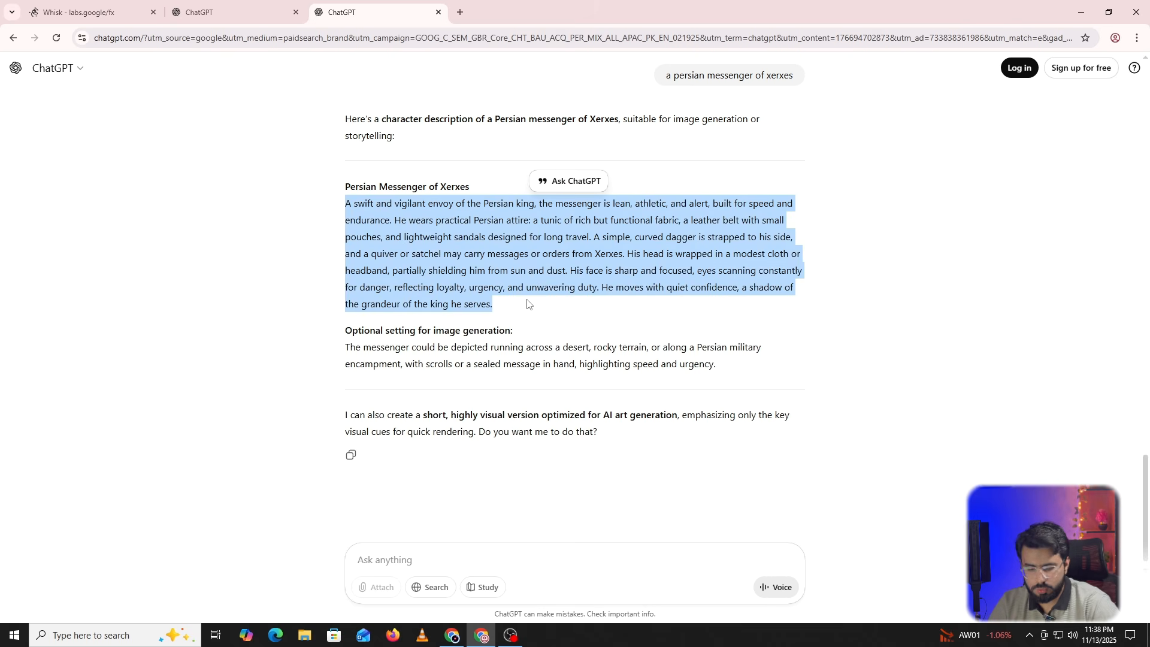
pyautogui.click(200, 12)
pyautogui.click(78, 12)
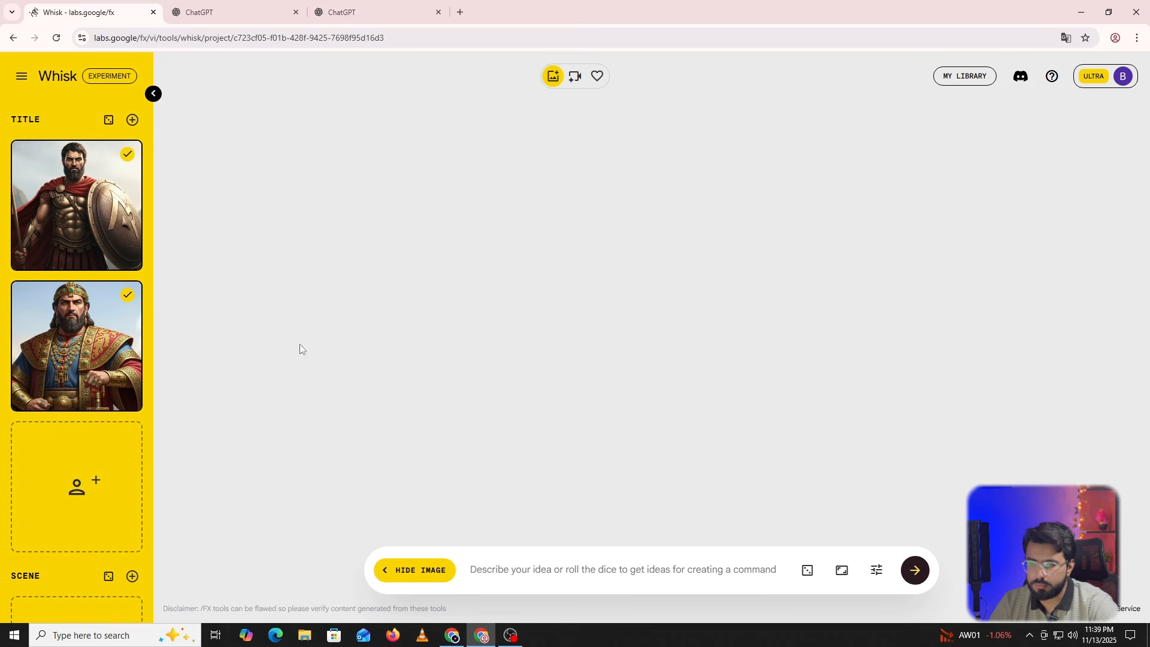
pyautogui.click(119, 488)
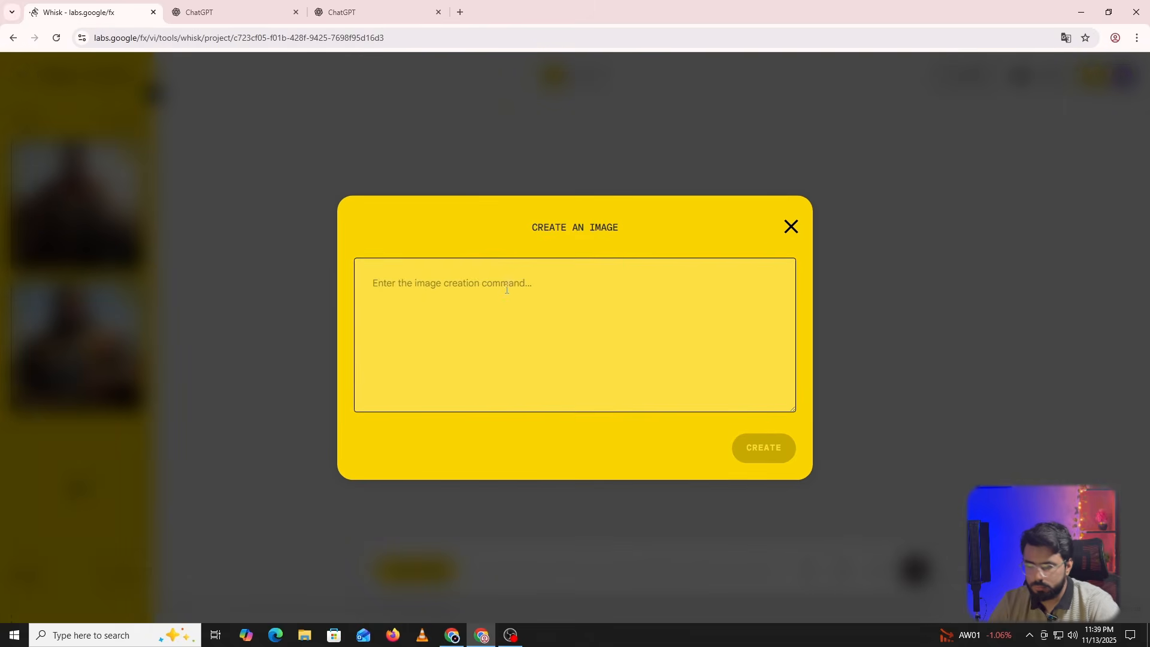
pyautogui.hotkey('ctrl', 'v')
pyautogui.click(769, 445)
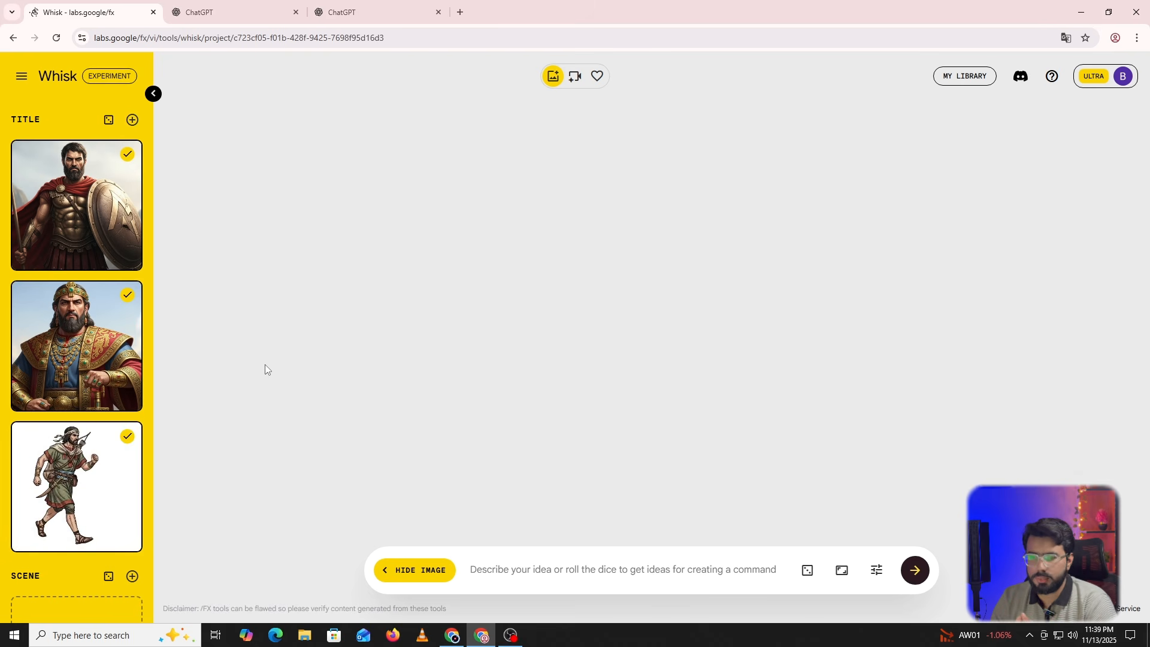
# Examine the new messenger image enlarged together with its description, and close the view.
pyautogui.moveTo(62, 492)
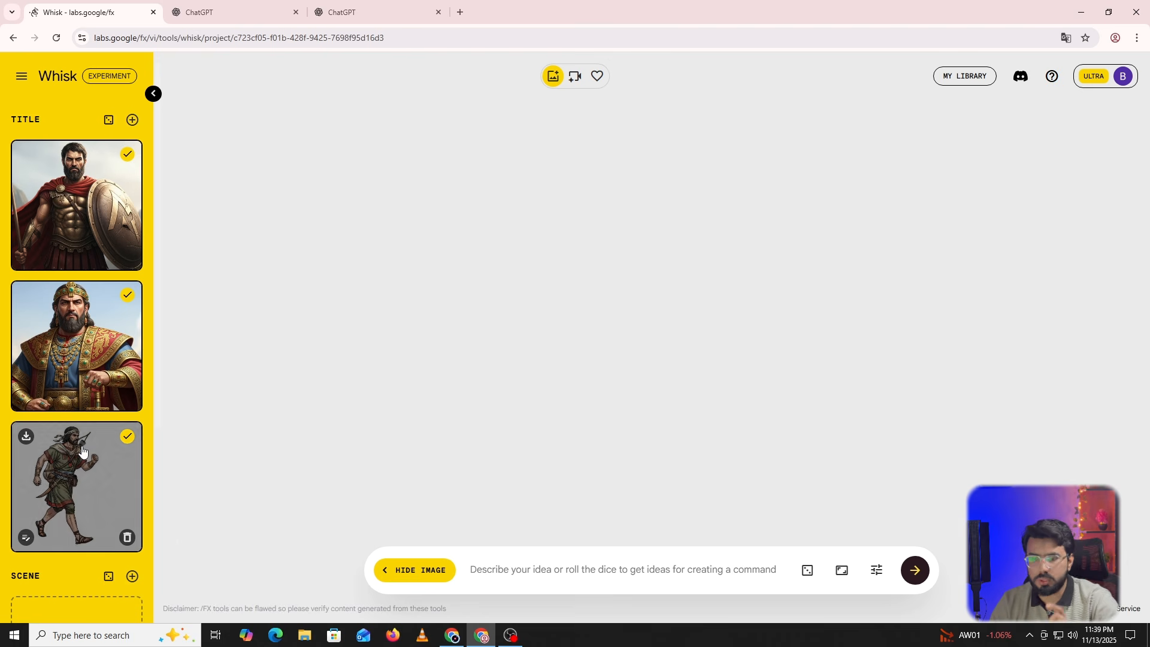
pyautogui.click(27, 540)
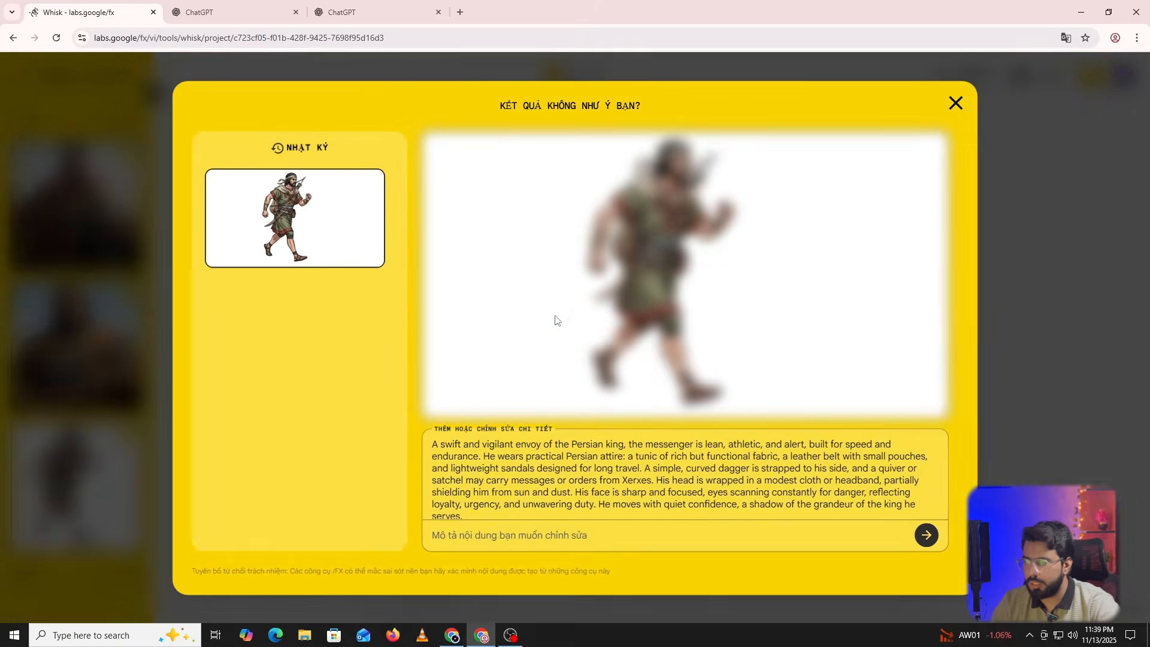
pyautogui.scroll(-1, 603, 484)
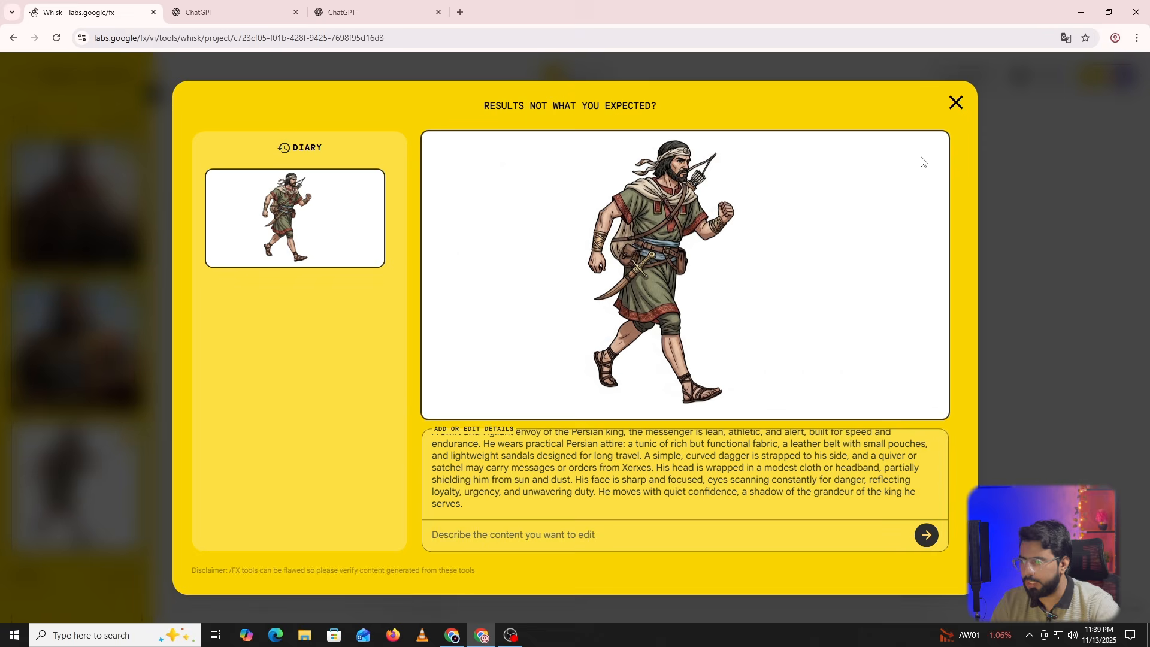
pyautogui.click(956, 104)
# Switch to ChatGPT and ask "not animated .give me prompt for realistic character]" for the Persian messenger.
pyautogui.click(335, 13)
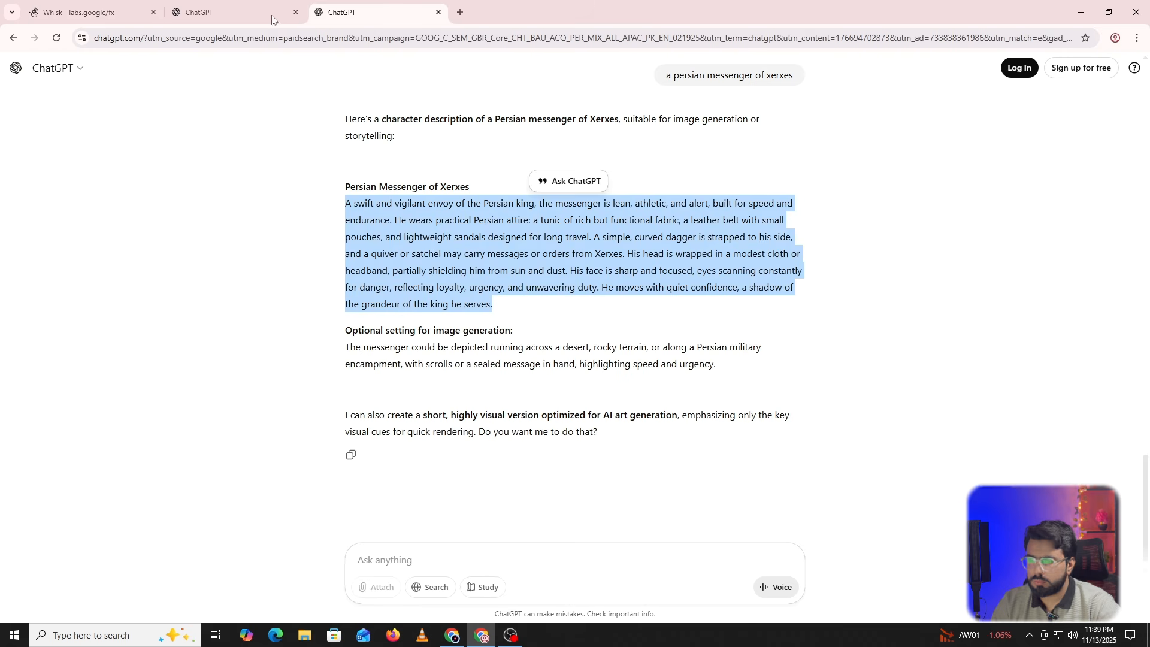
pyautogui.click(450, 557)
pyautogui.write('bn')
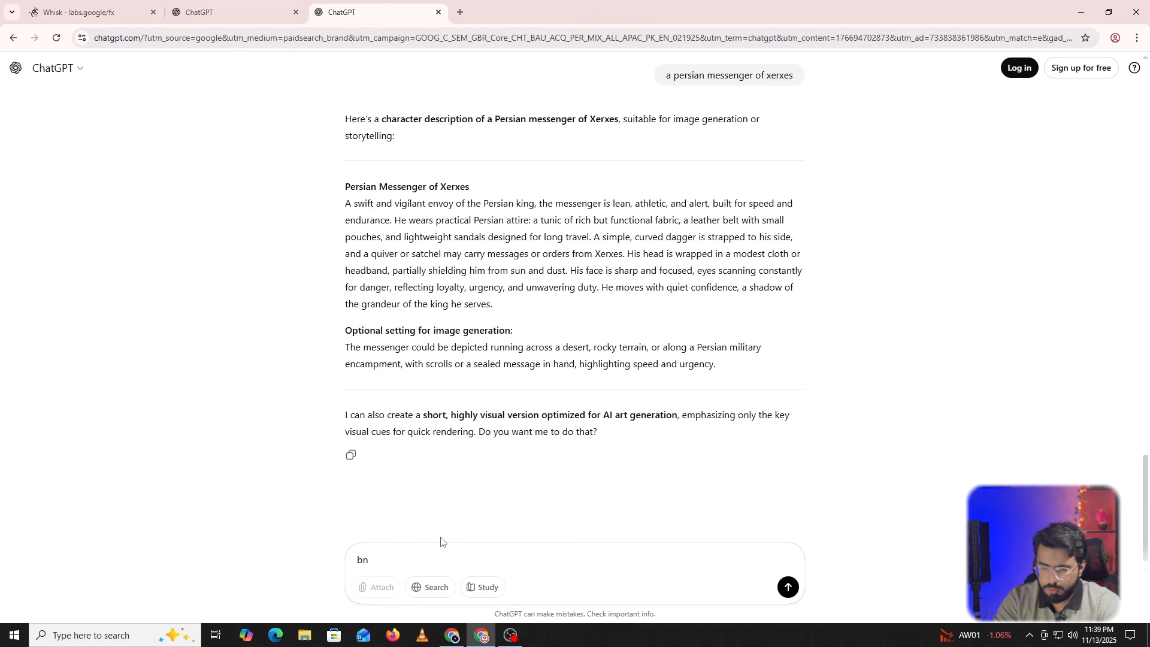
pyautogui.press('BackSpace')
pyautogui.press('BackSpace')
pyautogui.write('not animated .give me')
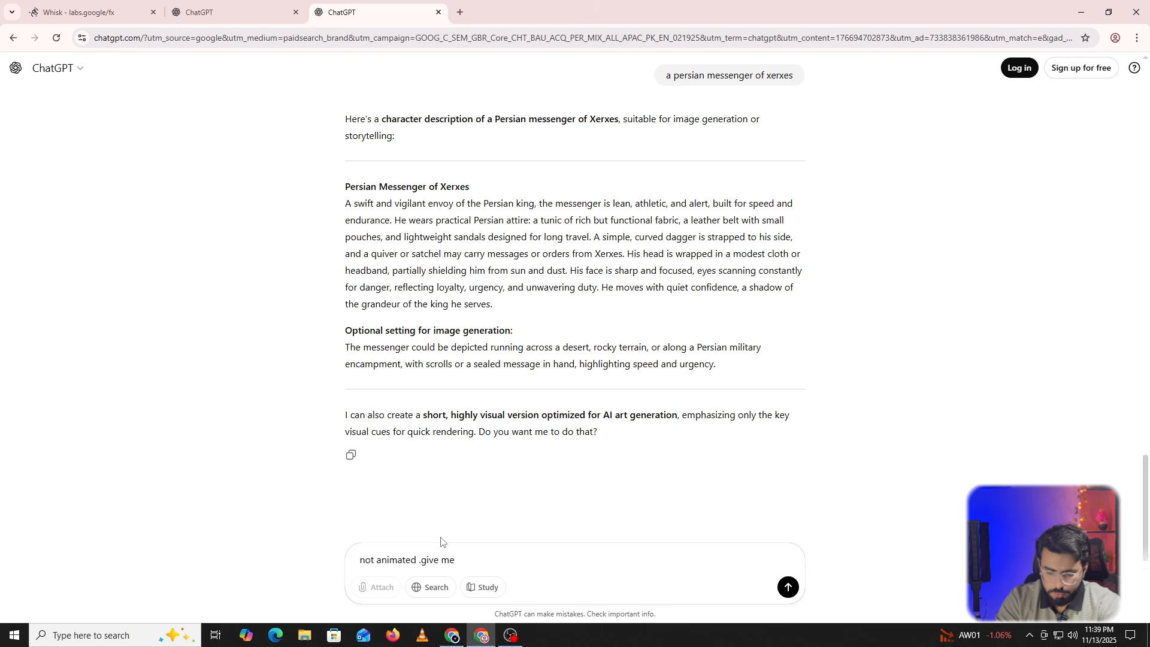
pyautogui.write('t')
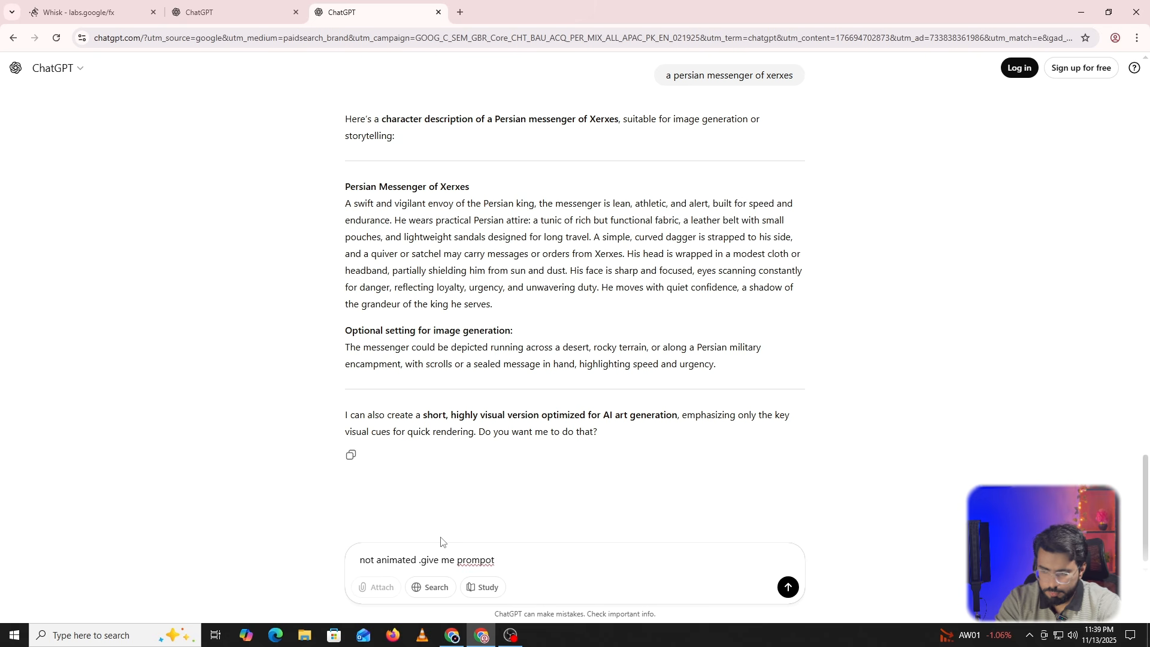
pyautogui.press('BackSpace')
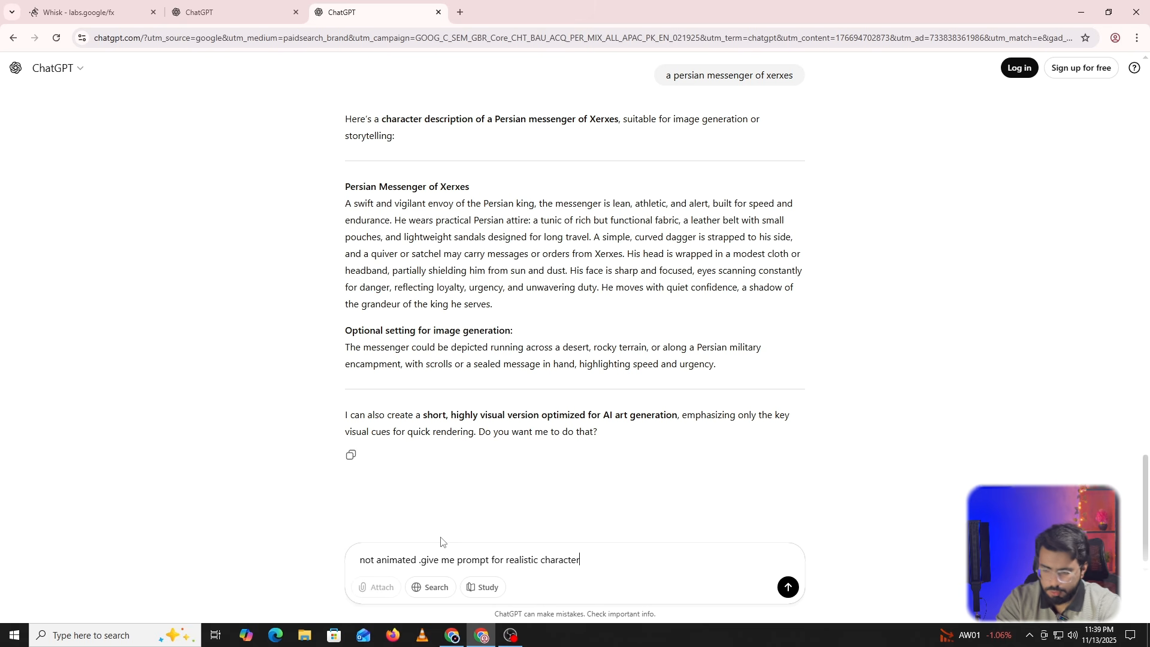
pyautogui.write(']')
pyautogui.press('Return')
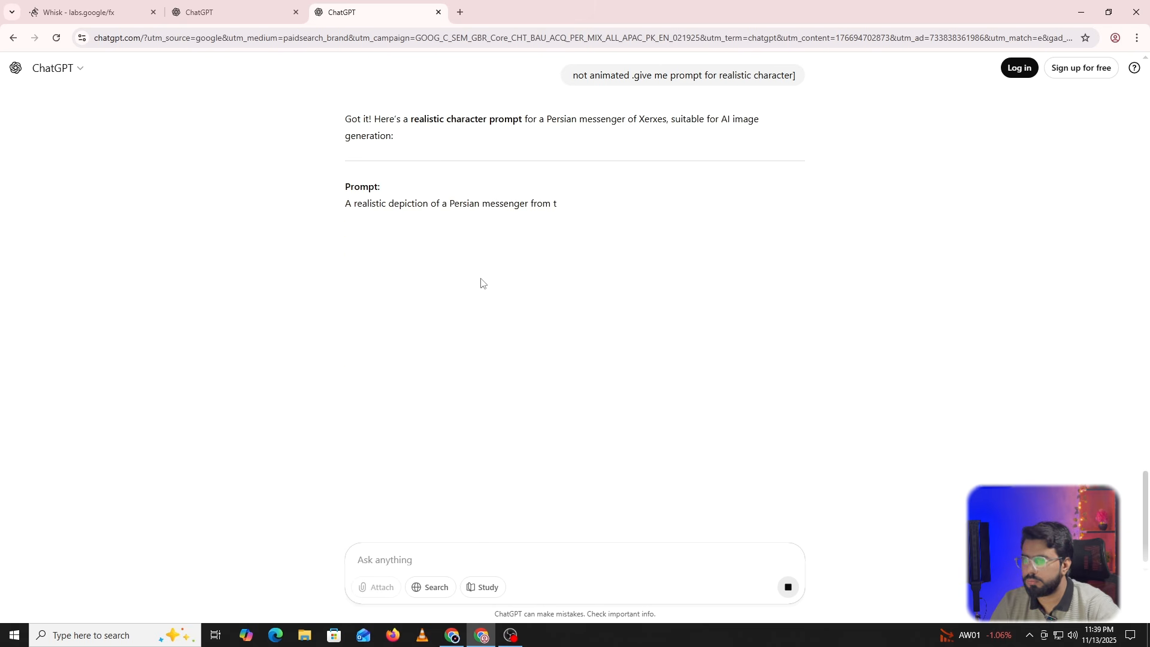
# Copy the realistic Persian messenger prompt from ChatGPT, then switch to Whisk and delete the illustrated running messenger from the Title section.
pyautogui.moveTo(346, 203); pyautogui.dragTo(813, 306)
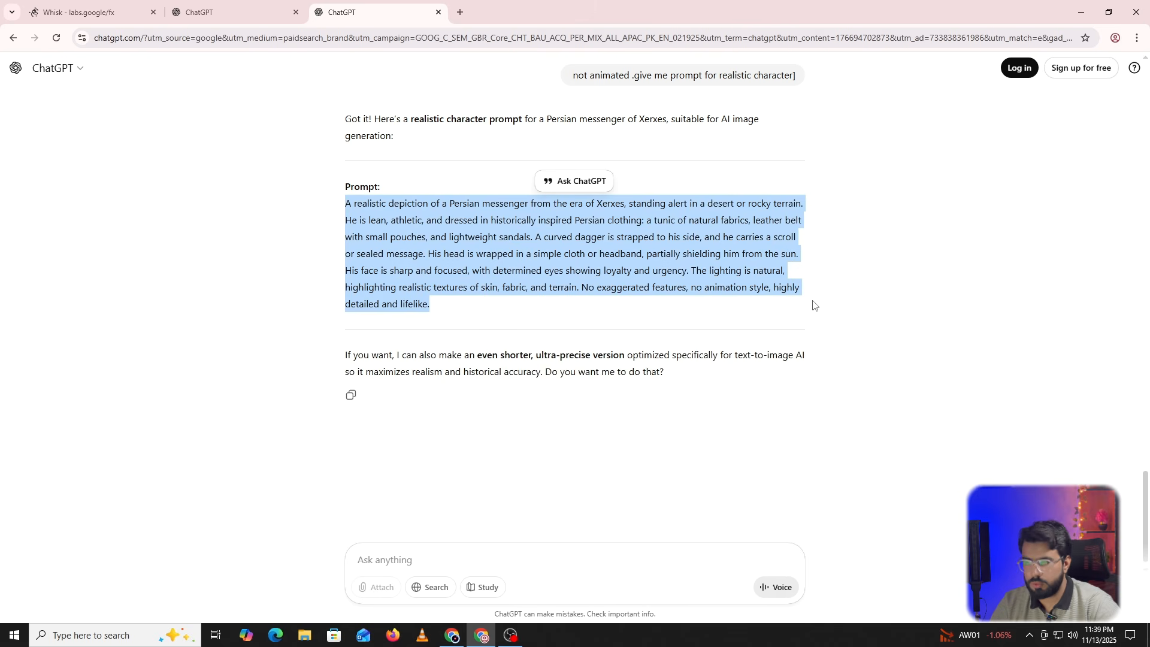
pyautogui.click(90, 12)
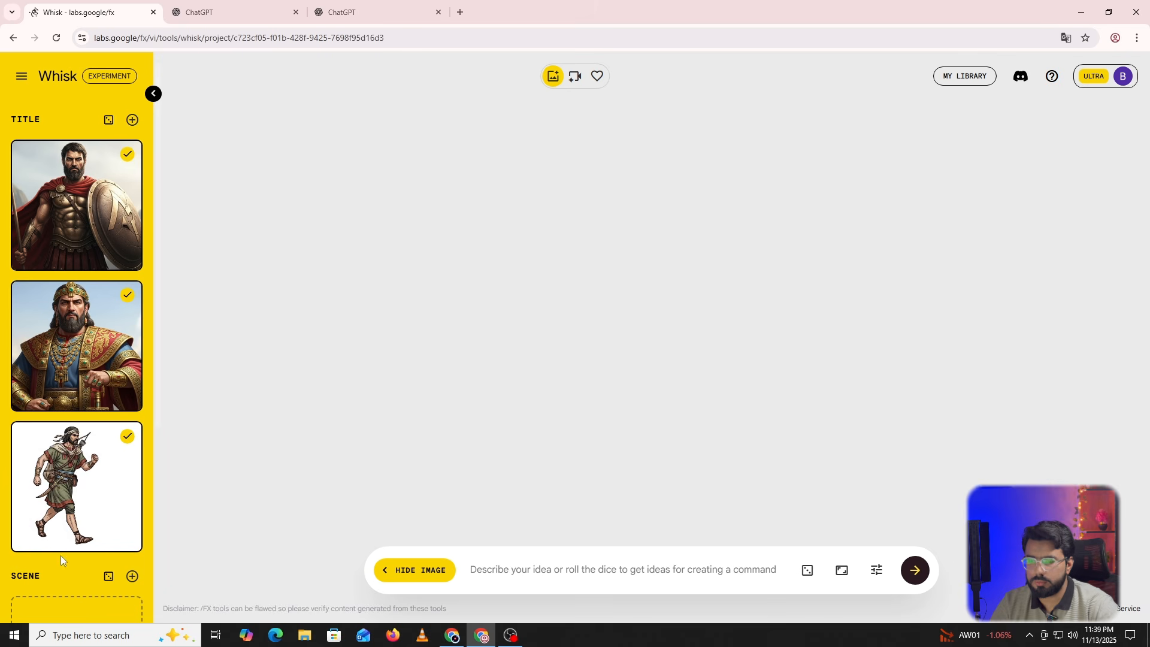
pyautogui.click(127, 535)
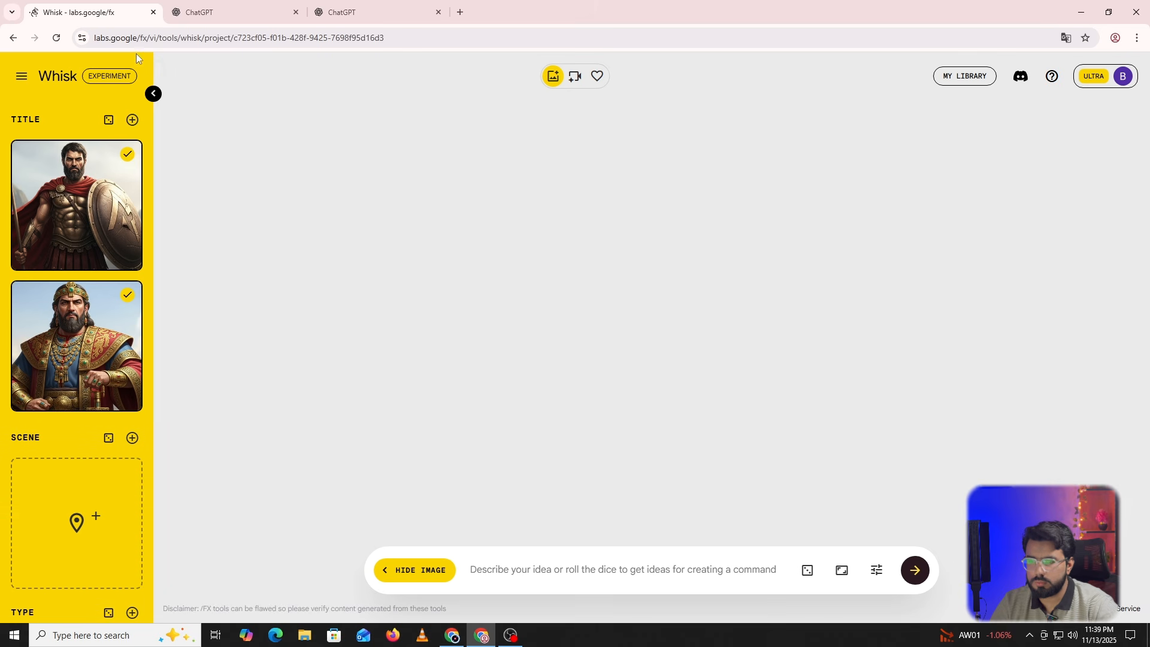
# Create a replacement third Title image in Whisk from the copied realistic Persian messenger prompt.
pyautogui.click(132, 121)
pyautogui.click(78, 301)
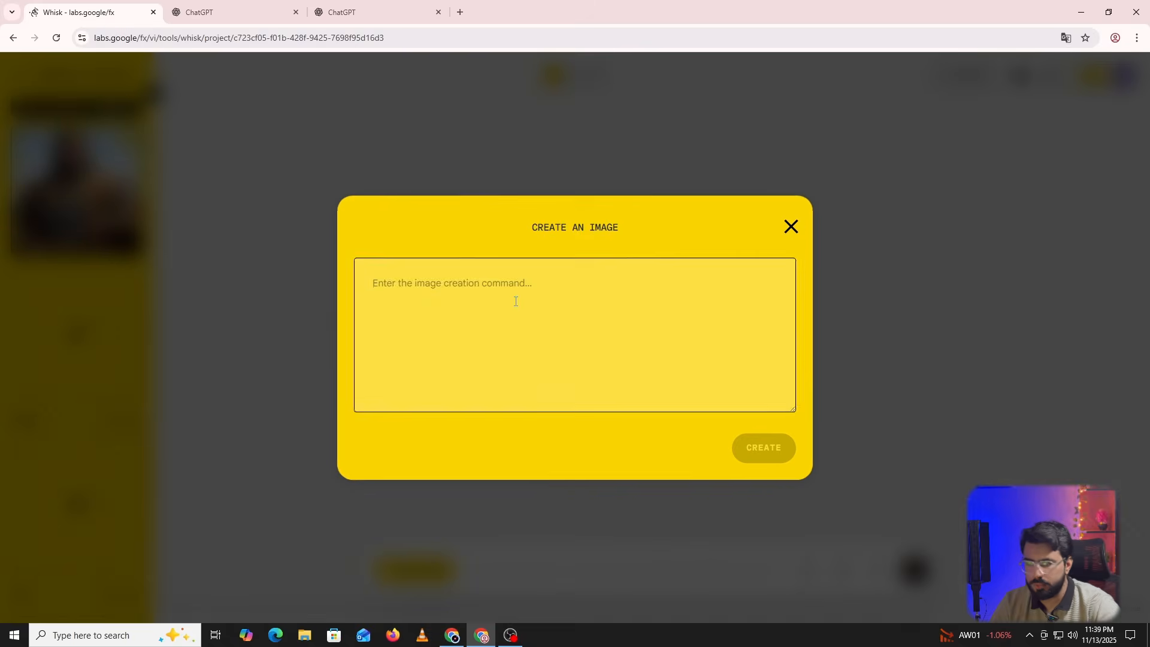
pyautogui.hotkey('ctrl', 'v')
pyautogui.click(760, 448)
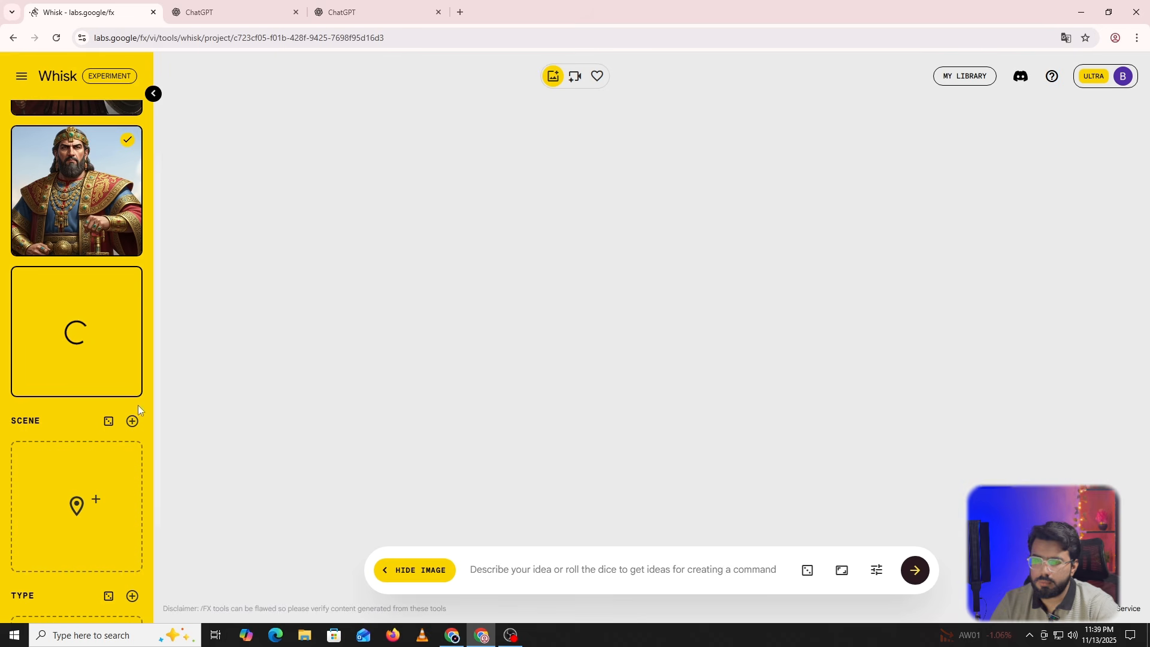
pyautogui.scroll(3, 84, 337)
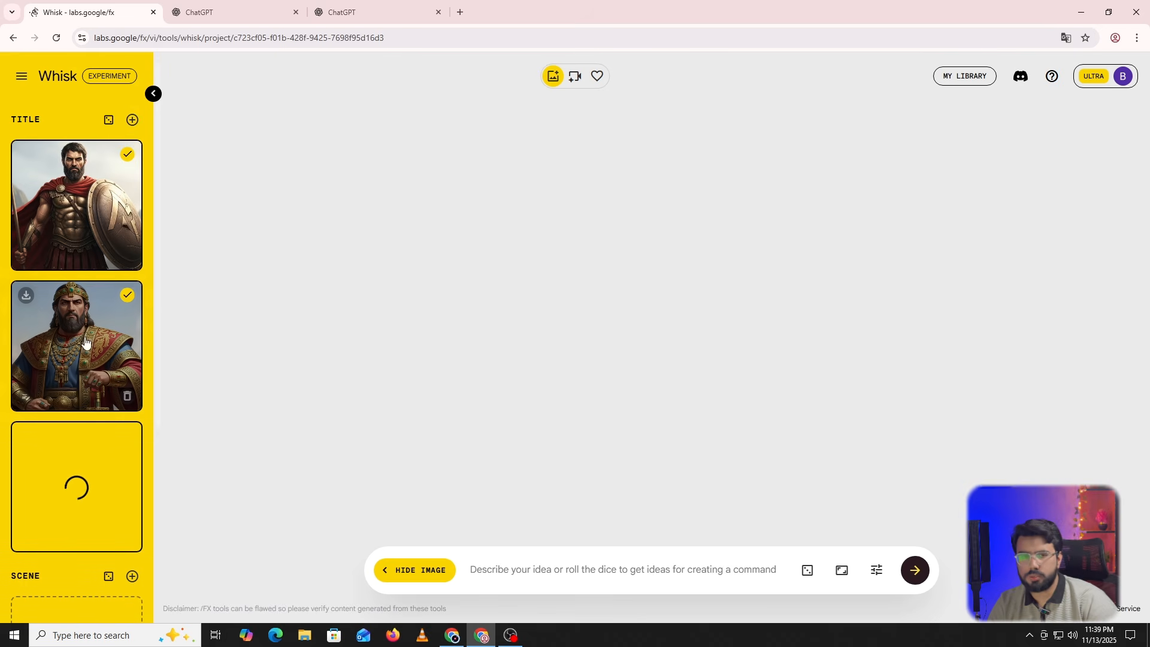
# Examine the regenerated Persian messenger image enlarged together with its description, and close the view.
pyautogui.scroll(-1, 68, 455)
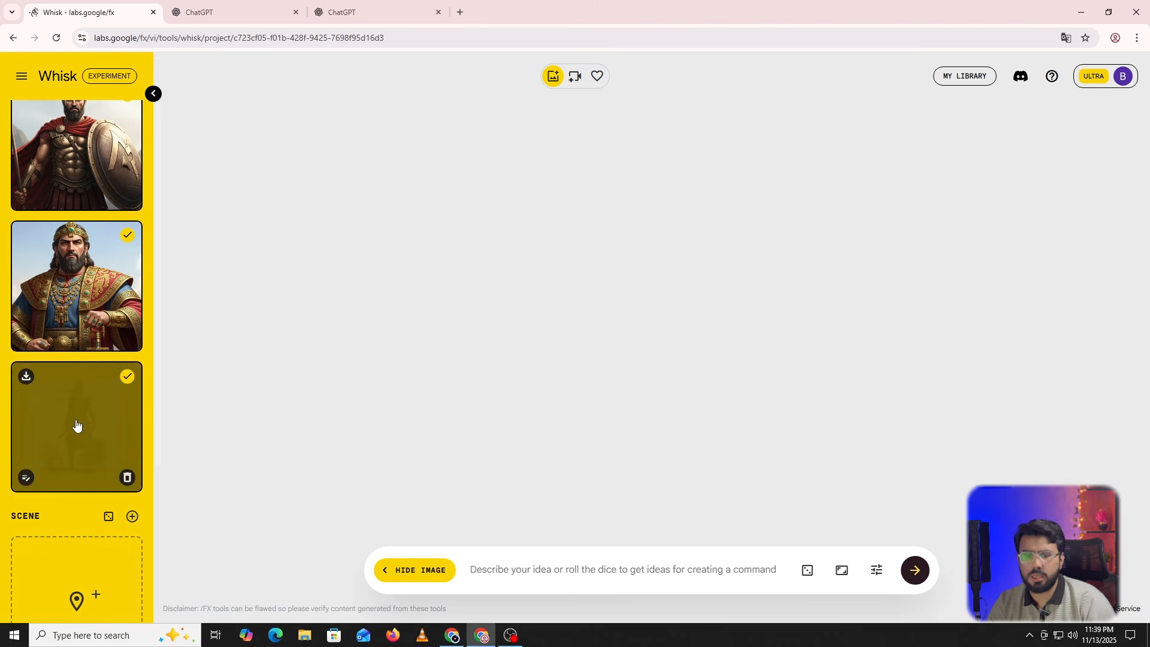
pyautogui.click(24, 478)
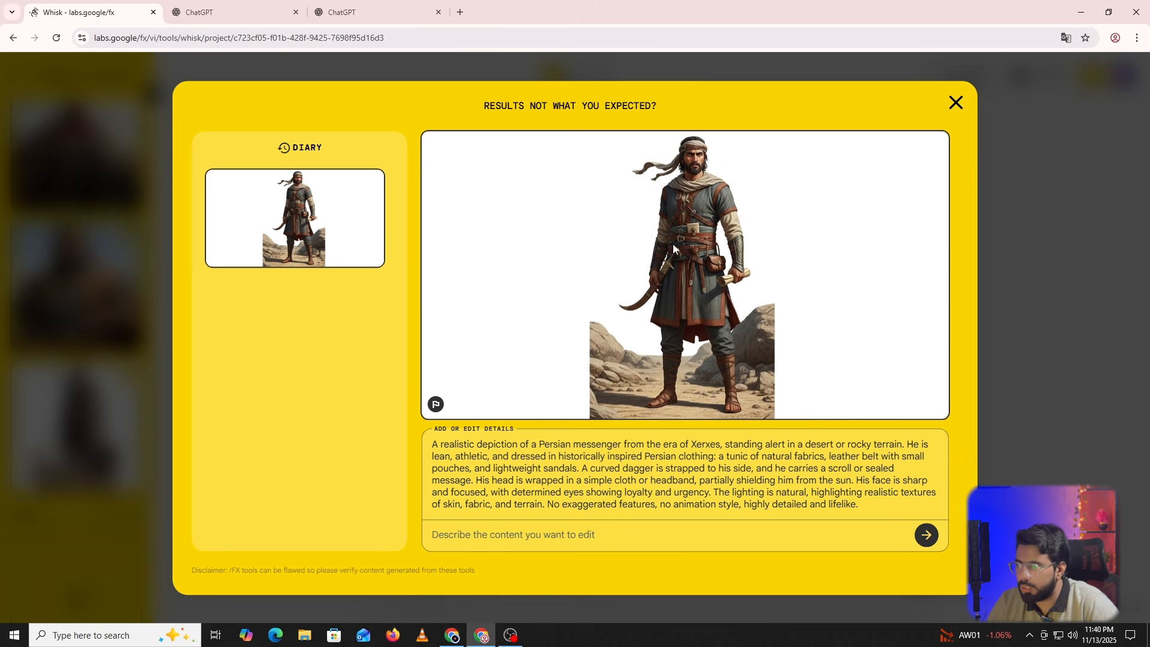
pyautogui.click(954, 104)
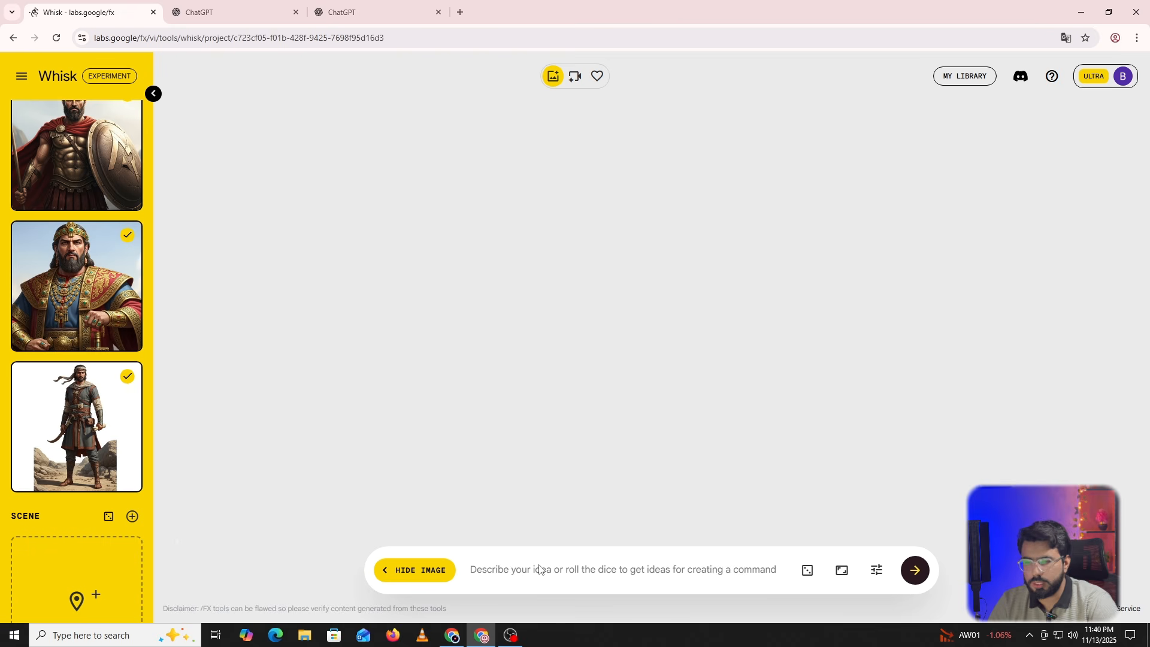
pyautogui.moveTo(87, 436)
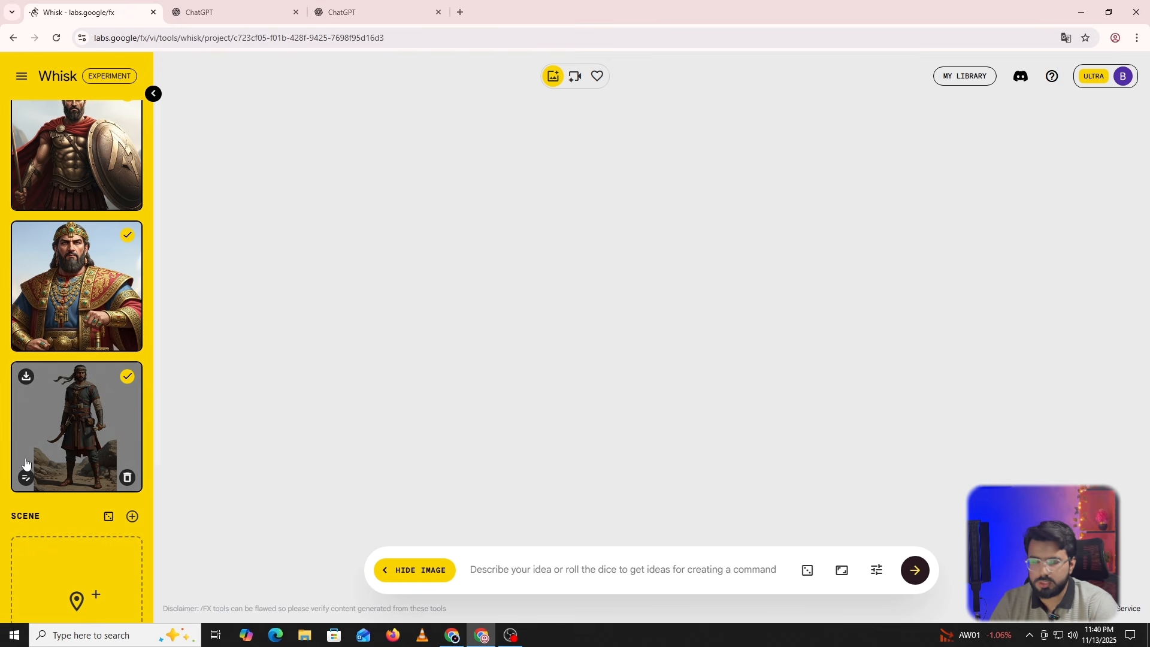
pyautogui.scroll(-3, 76, 563)
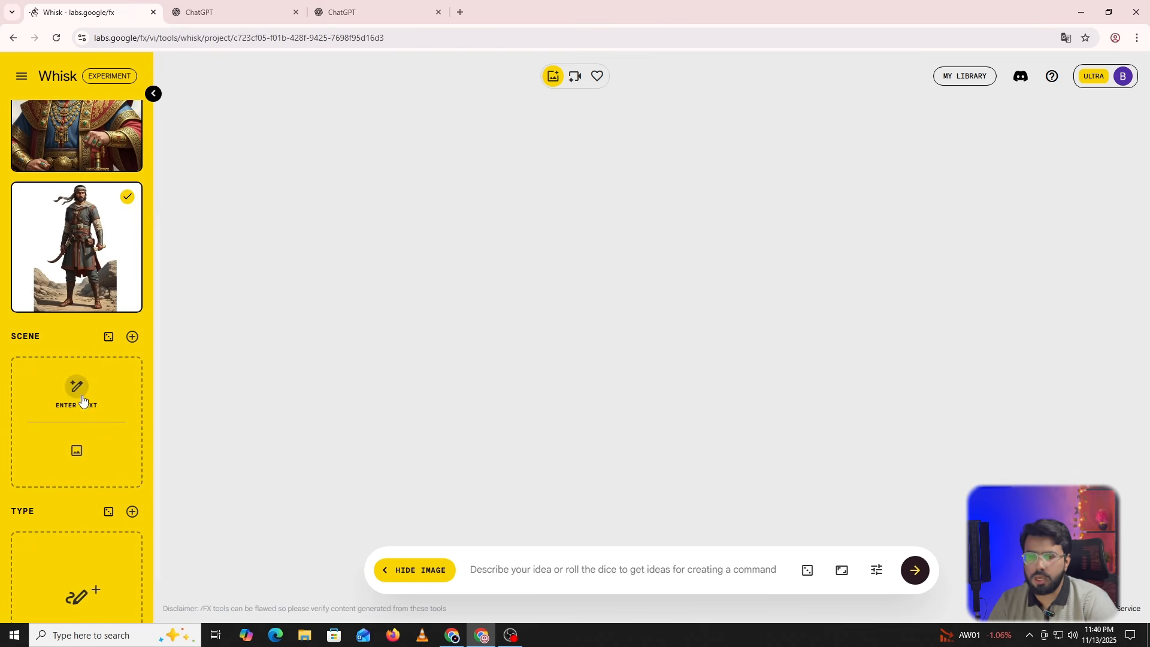
# Switch to ChatGPT and request a "realistic description city of sparta in the era of leonidas".
pyautogui.click(372, 12)
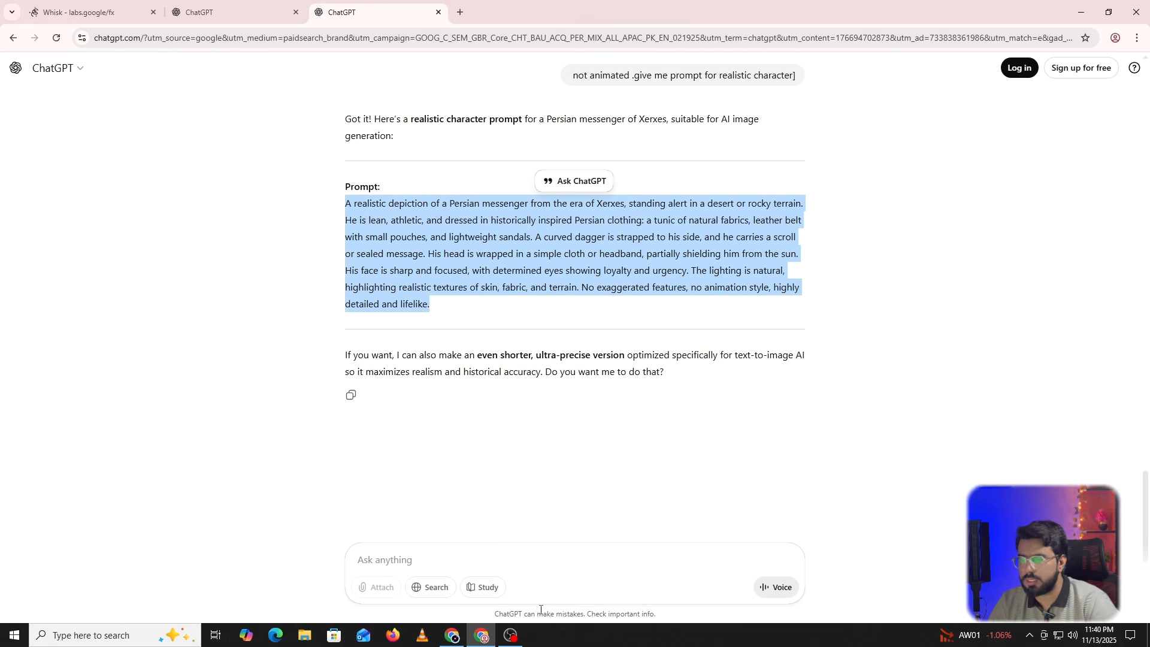
pyautogui.click(533, 562)
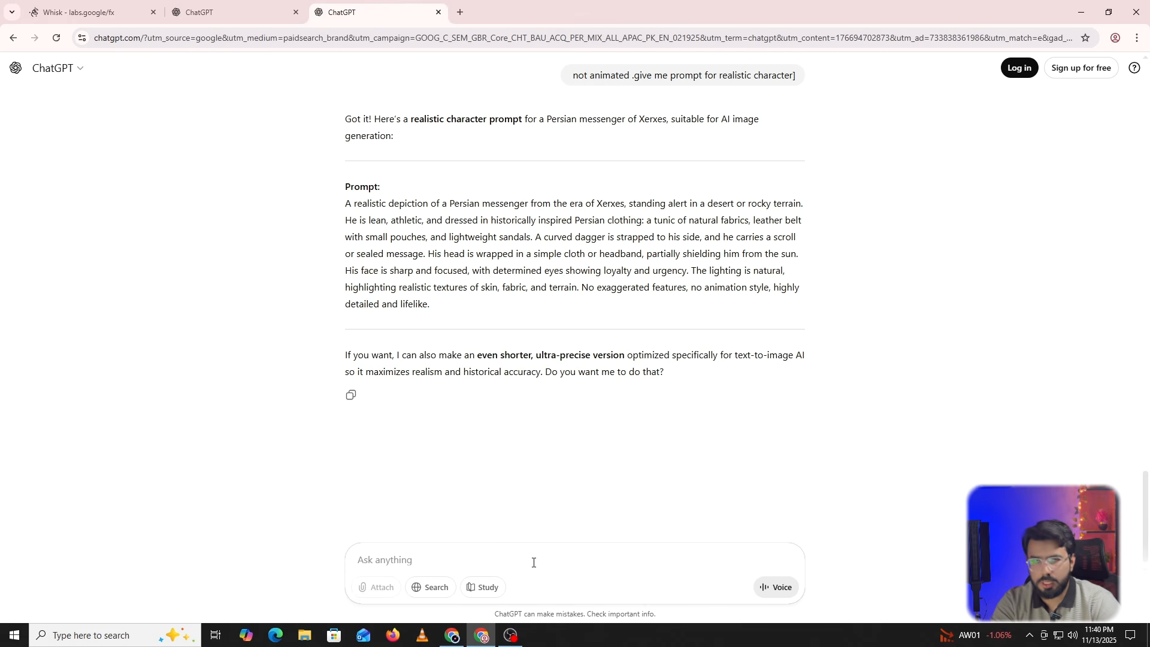
pyautogui.write('city of sparta in the era of')
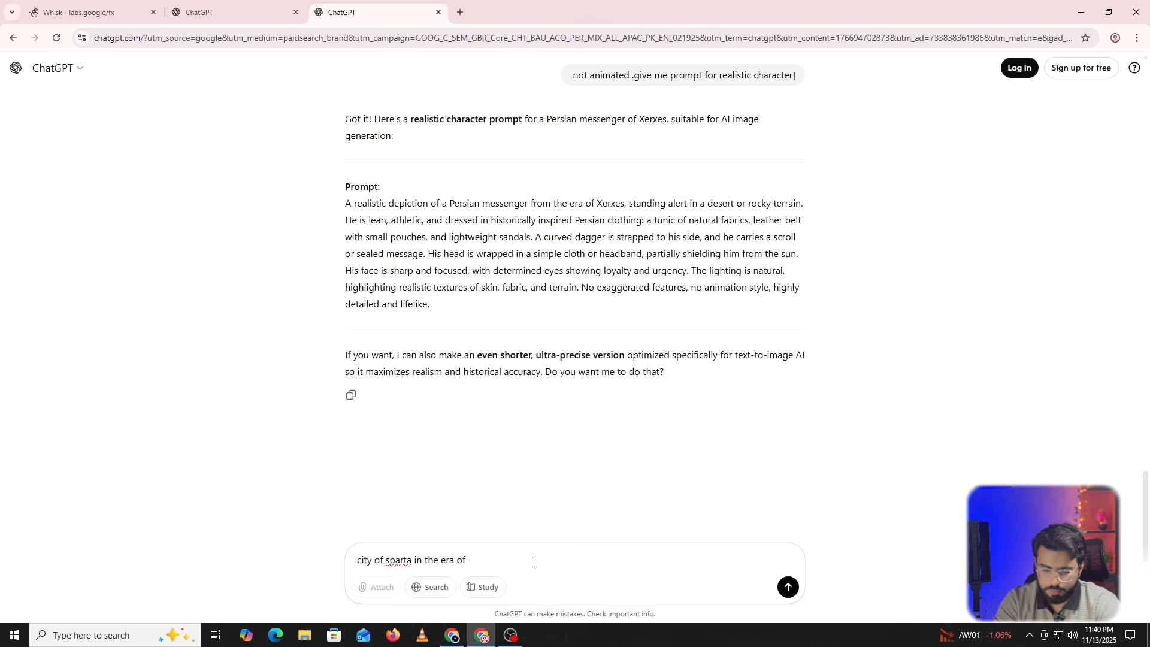
pyautogui.write('leonidas ')
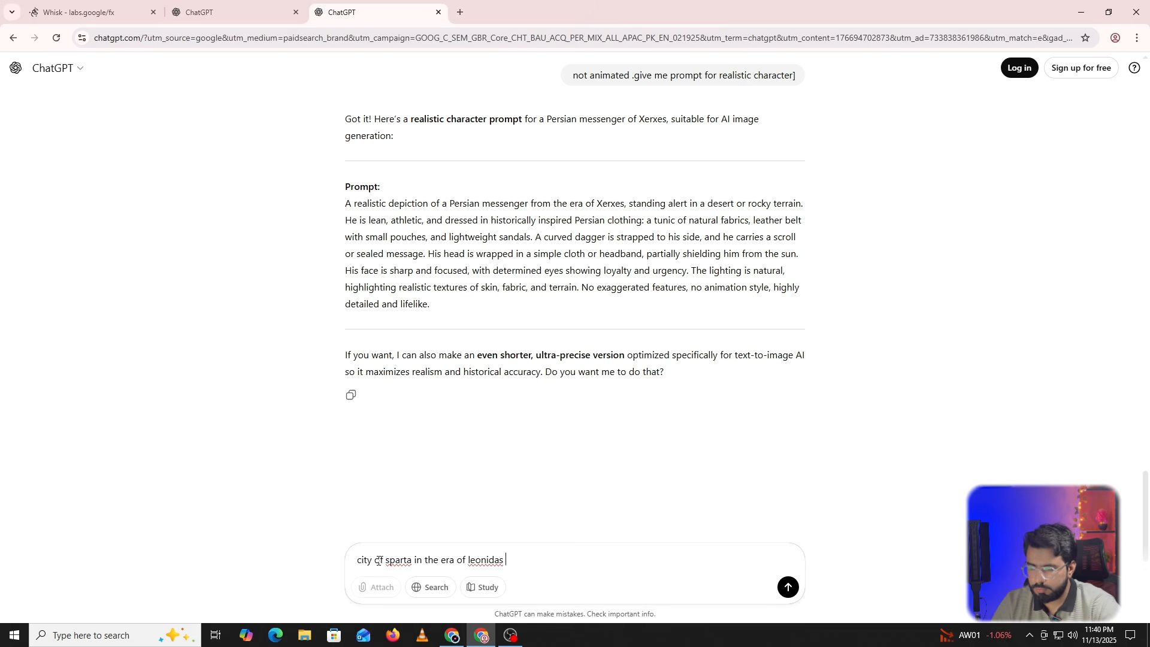
pyautogui.write('descrip')
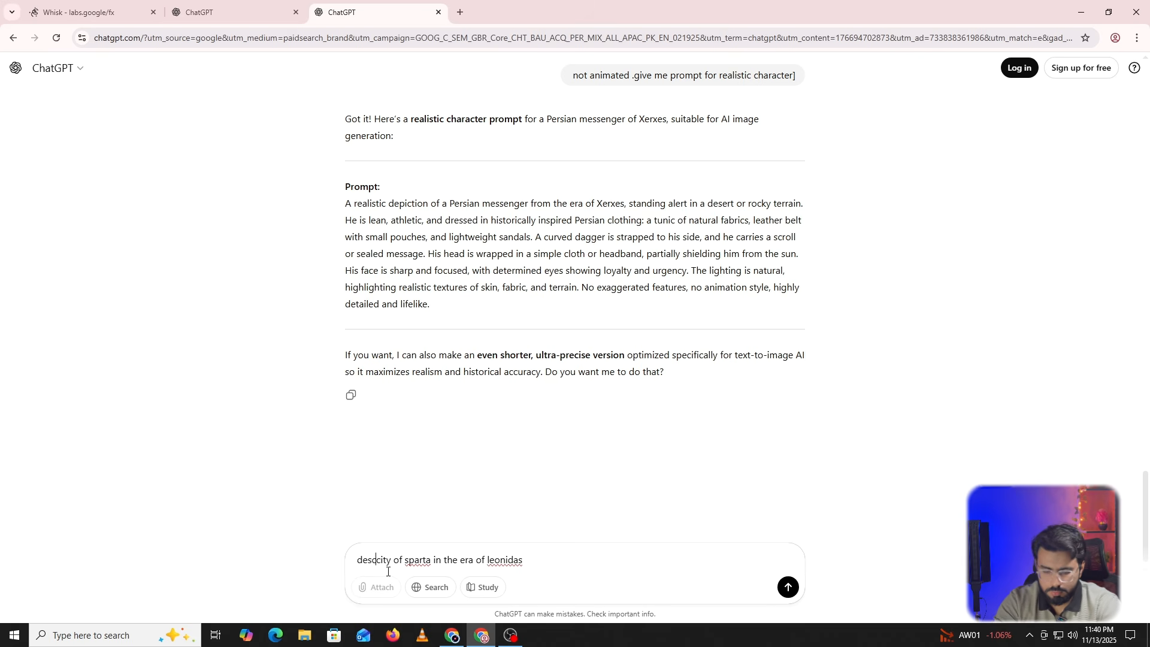
pyautogui.write('tion ')
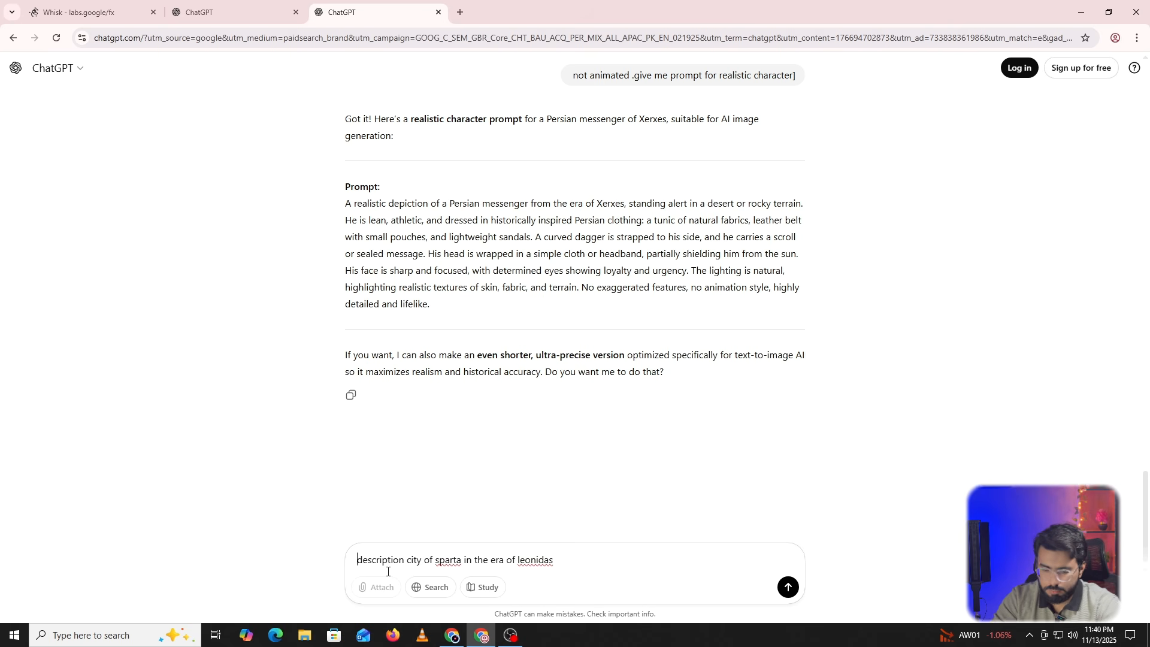
pyautogui.write('realis')
pyautogui.write('tic')
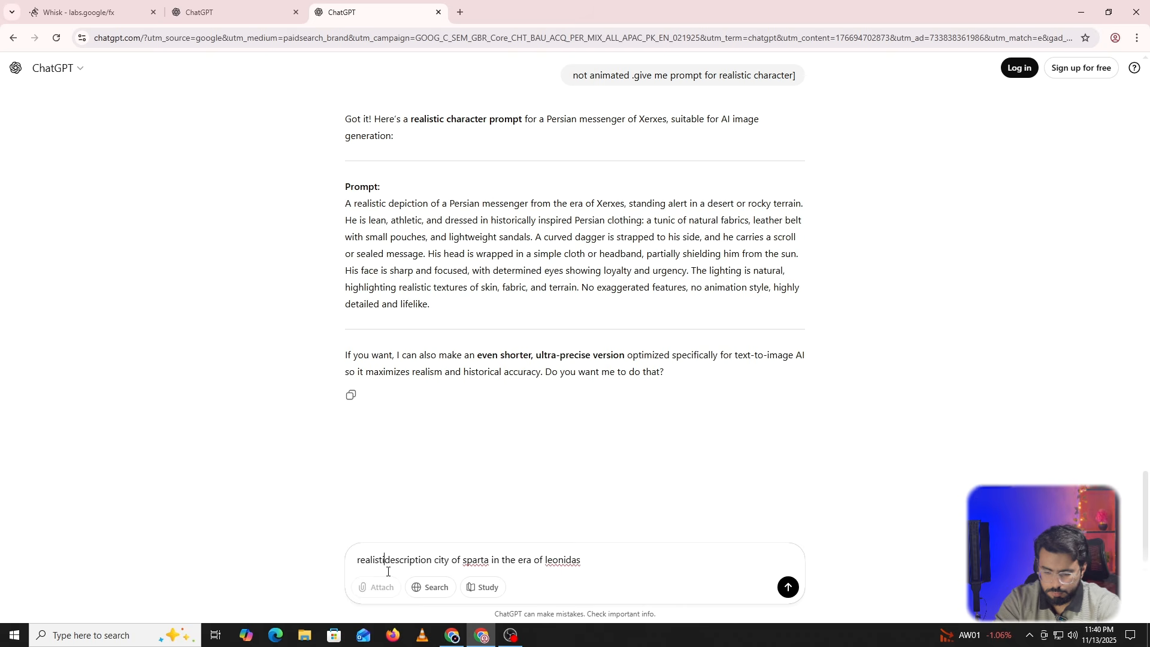
pyautogui.press('Return')
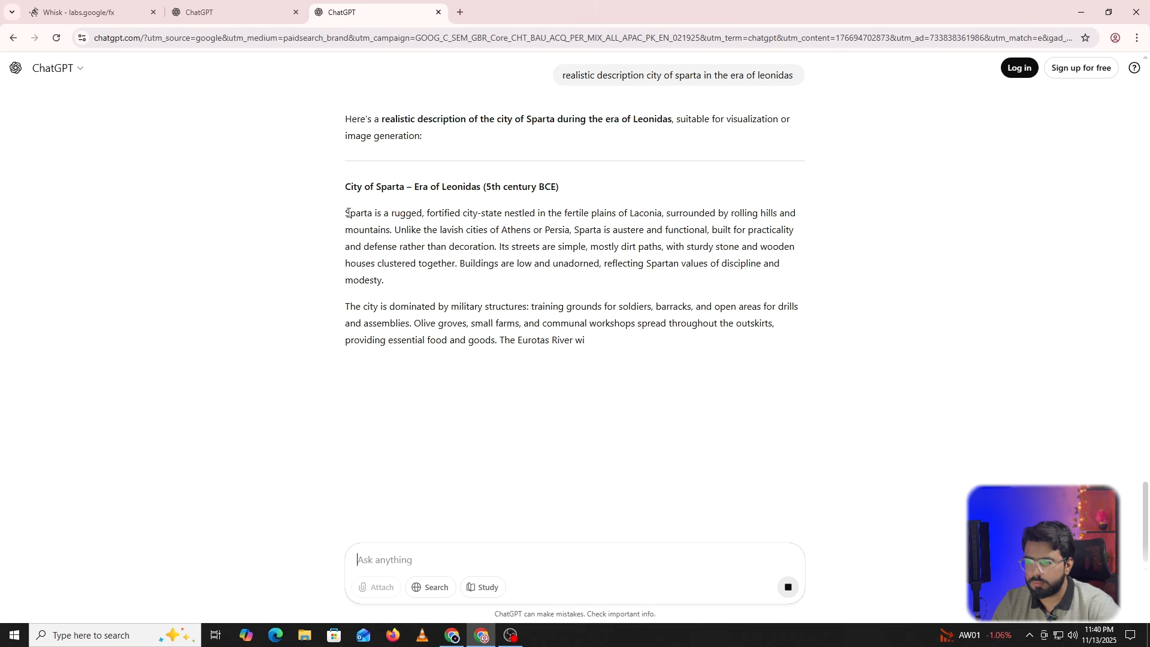
# Copy ChatGPT's three Sparta paragraphs, create the Scene image from them in Whisk, and view the result enlarged.
pyautogui.moveTo(346, 213); pyautogui.dragTo(816, 437)
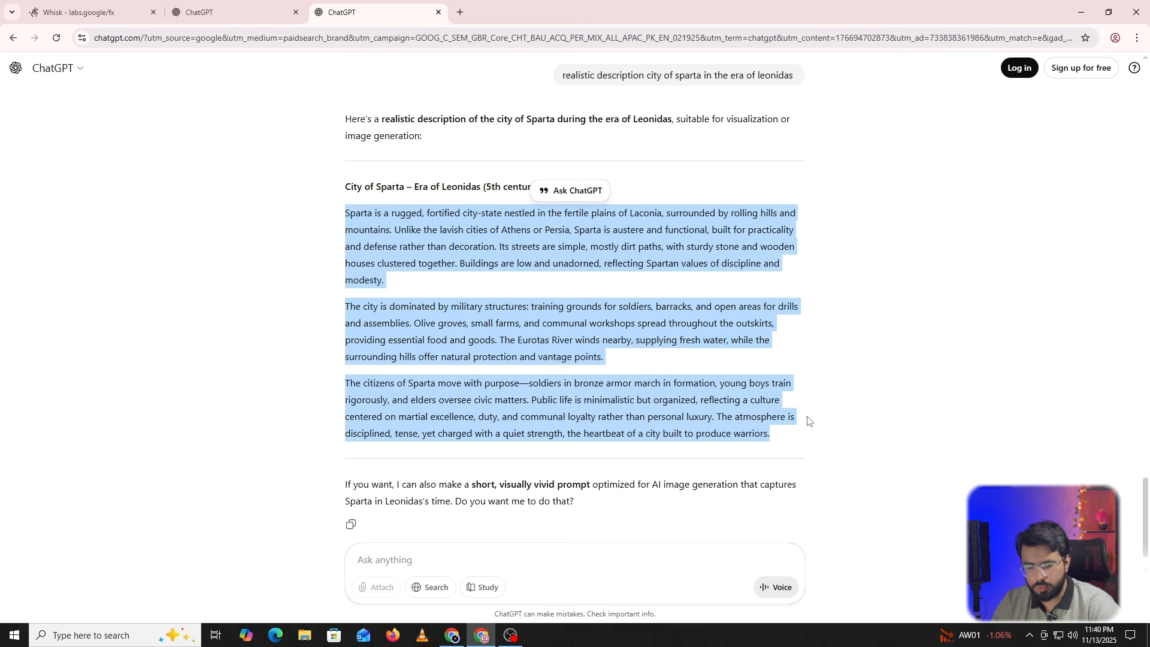
pyautogui.click(90, 12)
pyautogui.moveTo(119, 301)
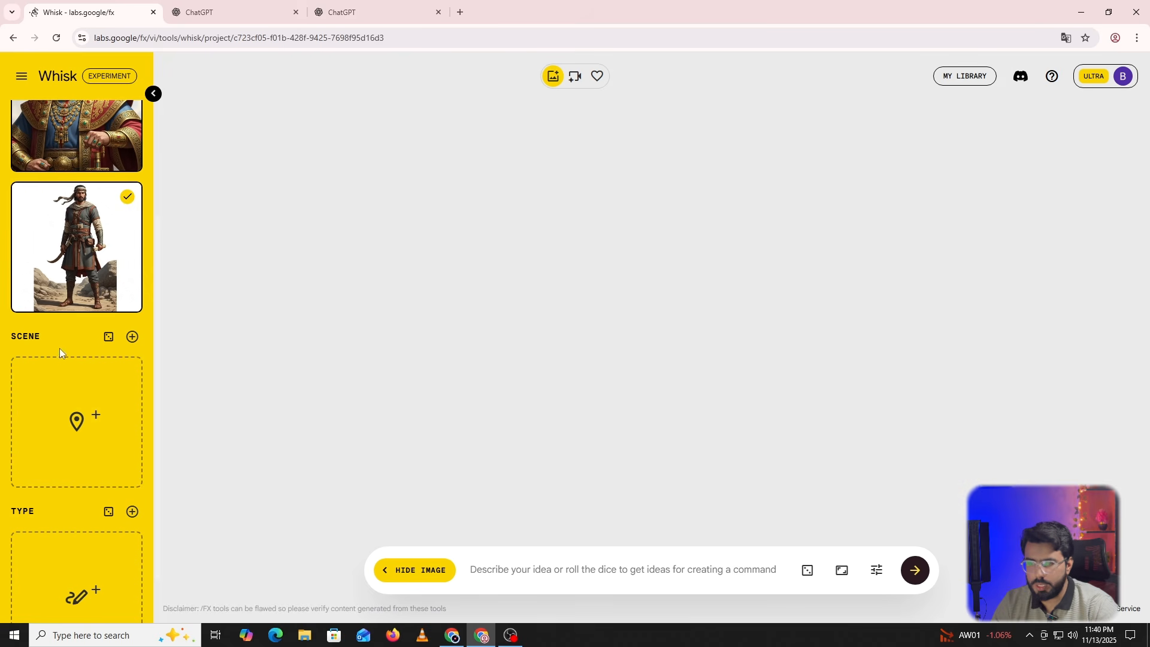
pyautogui.scroll(4, 72, 383)
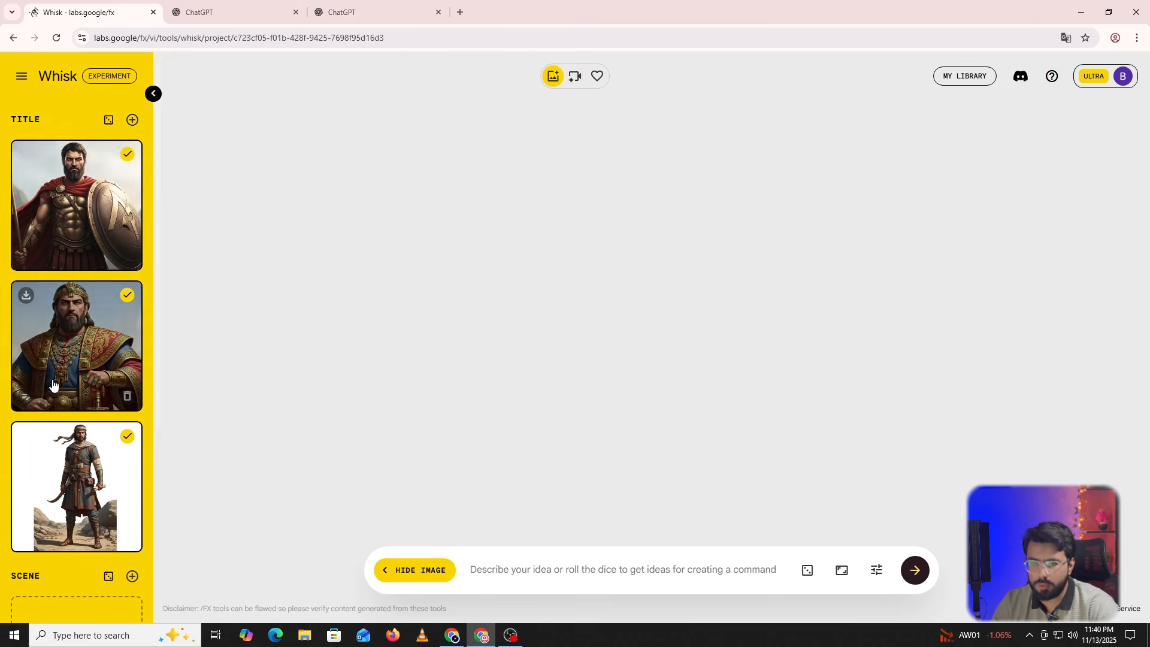
pyautogui.scroll(-5, 51, 487)
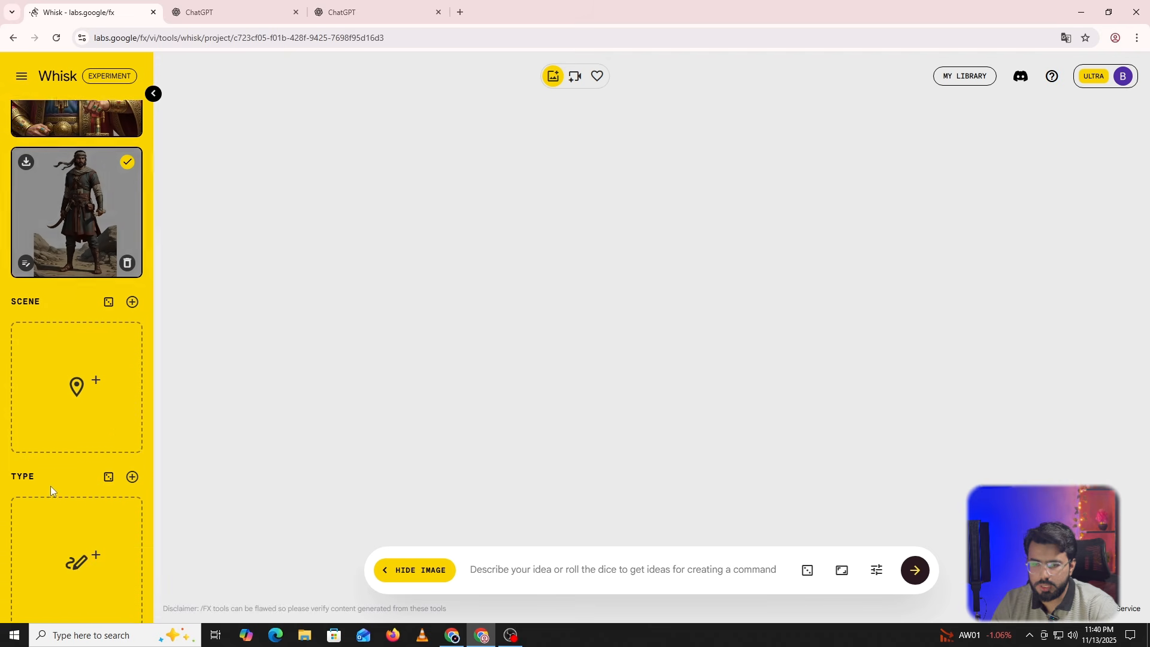
pyautogui.click(76, 339)
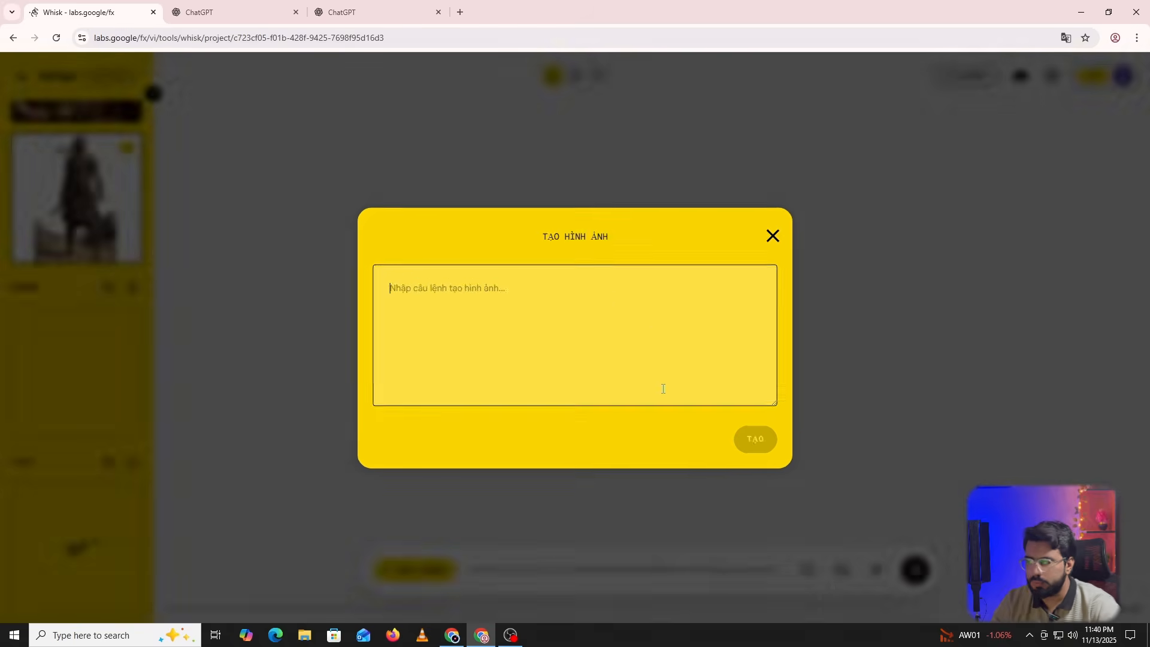
pyautogui.hotkey('ctrl', 'v')
pyautogui.click(756, 456)
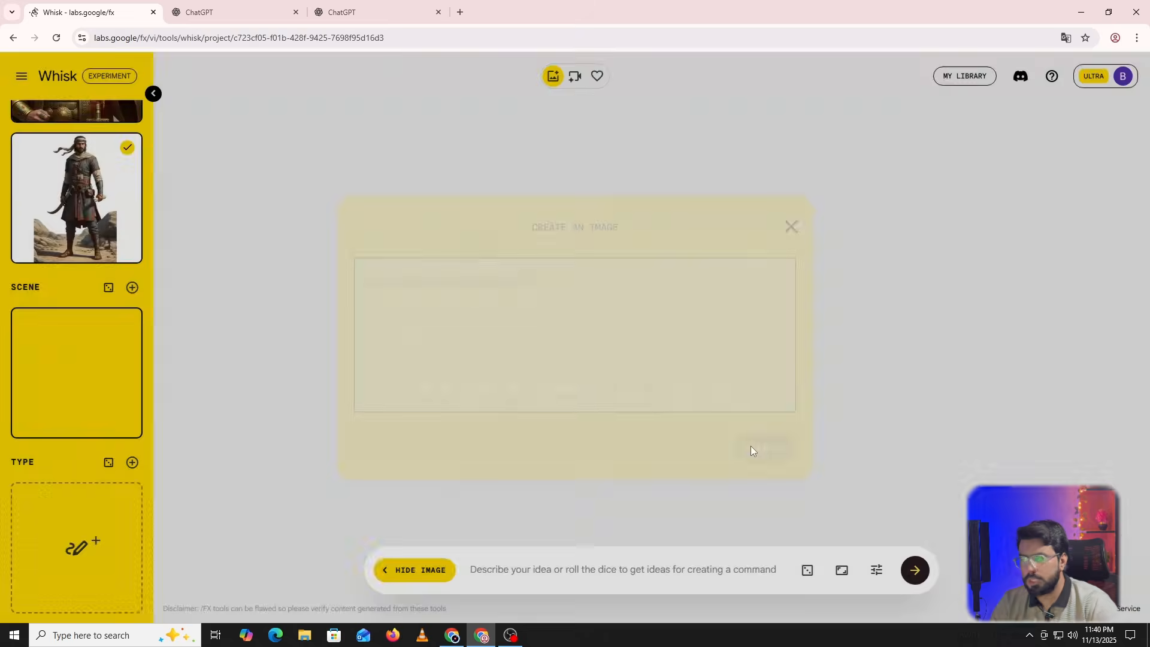
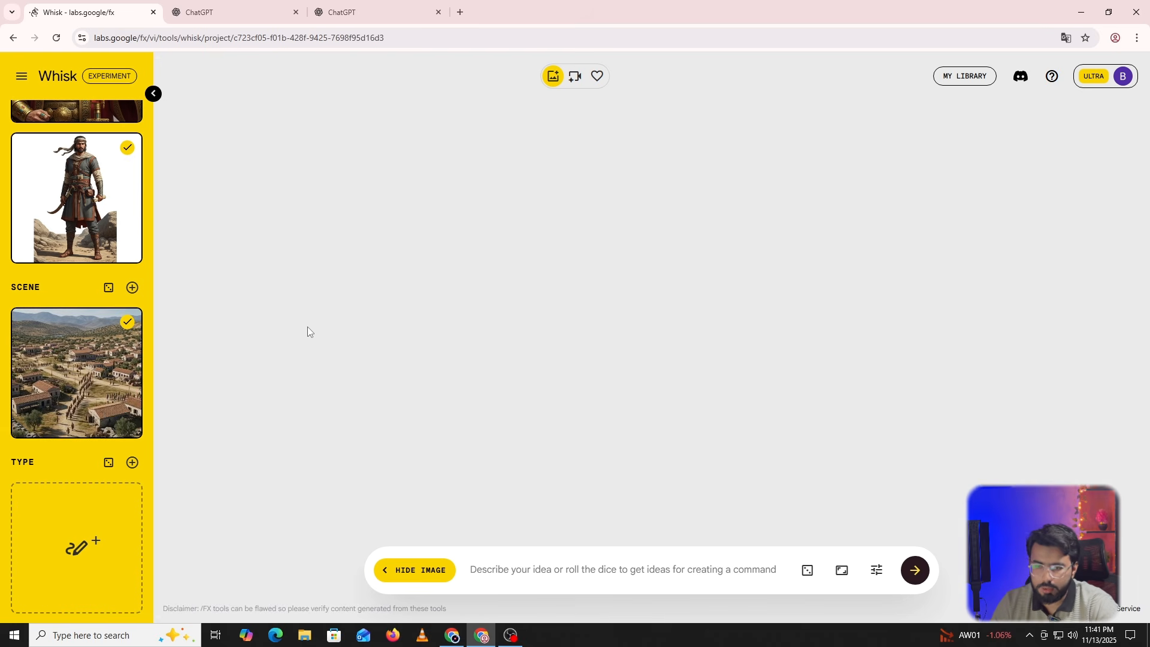
pyautogui.click(22, 428)
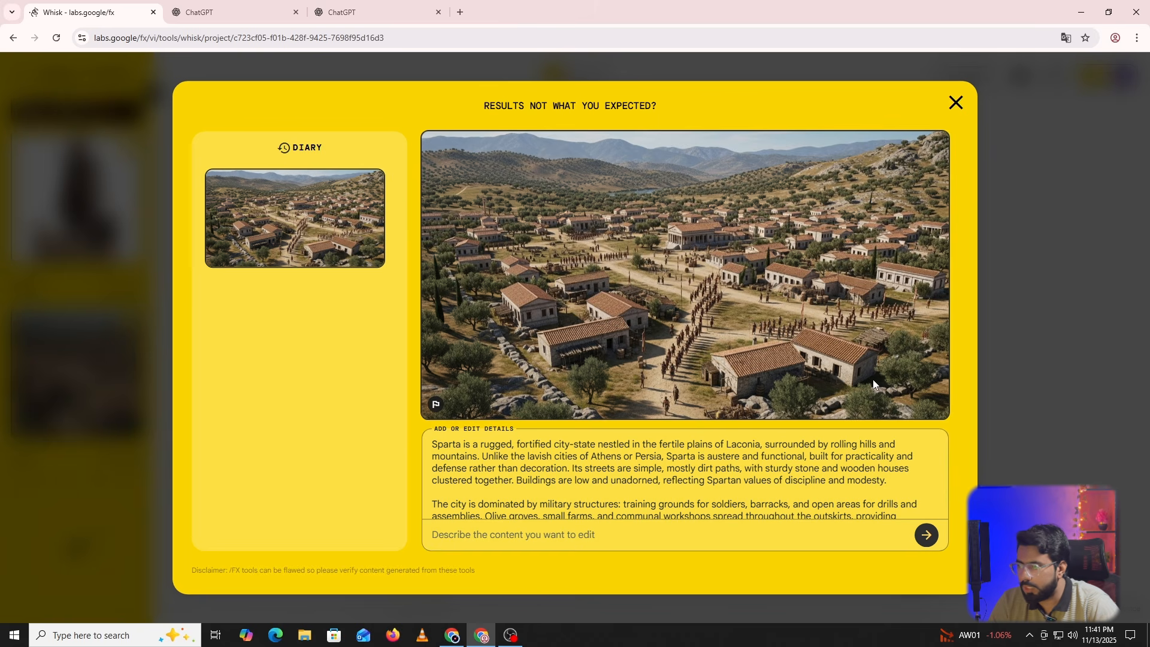
pyautogui.click(955, 103)
# Switch to ChatGPT and request a "cinematic realistic description of city of sparta in the era of leonidas with wooden houses".
pyautogui.click(360, 11)
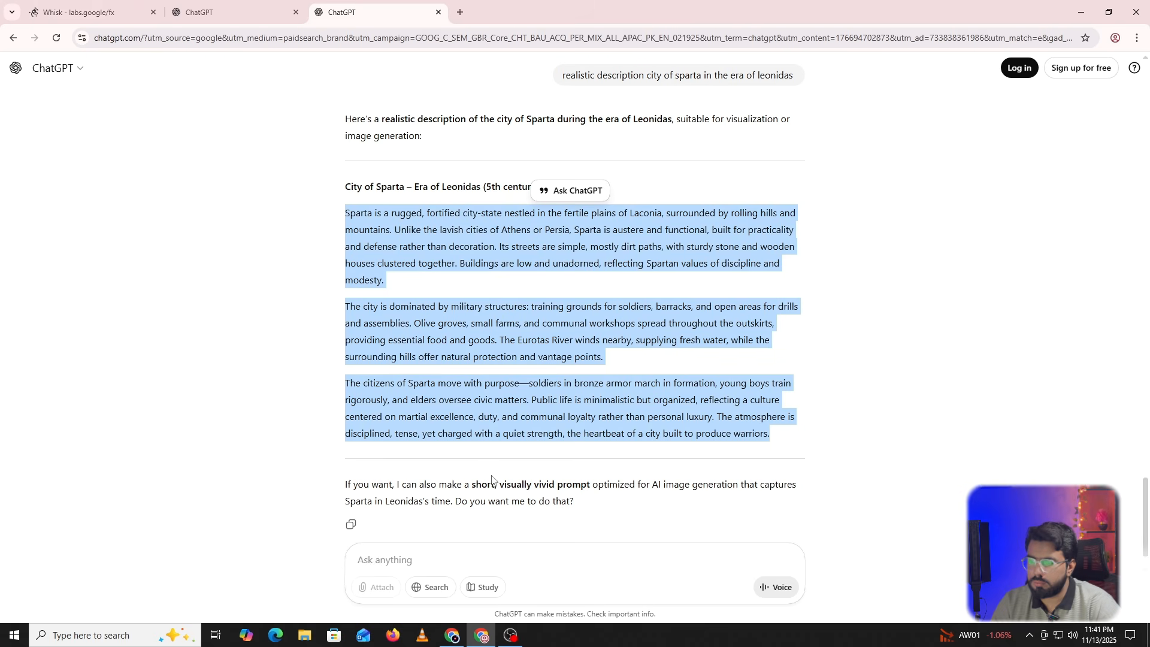
pyautogui.click(472, 558)
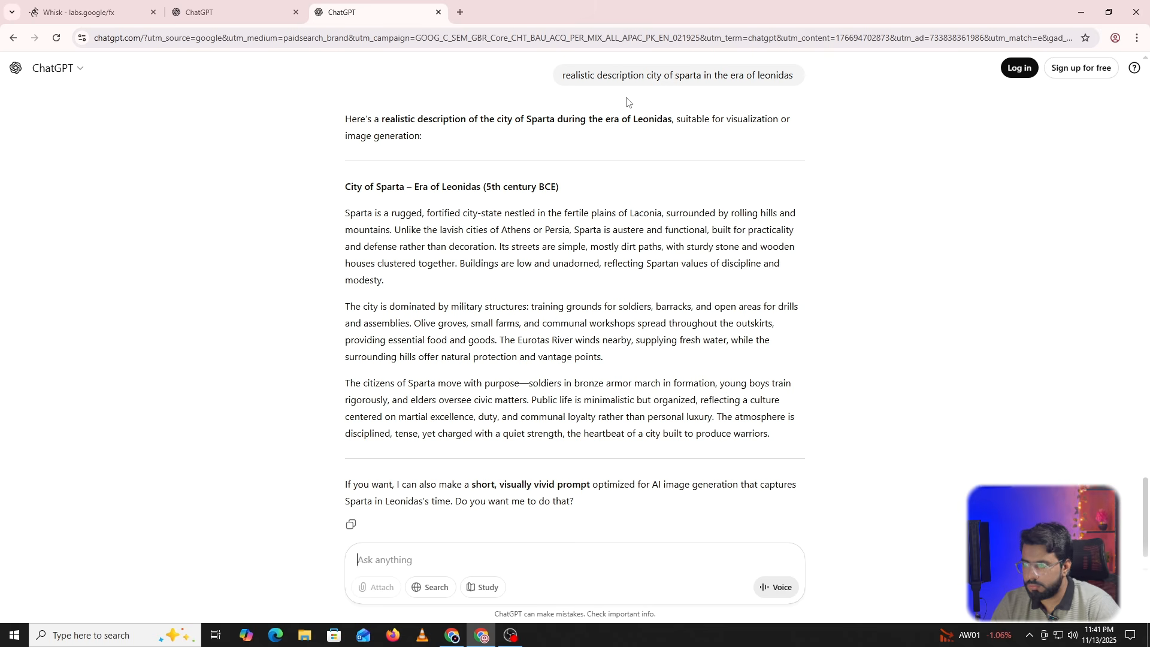
pyautogui.click(774, 99)
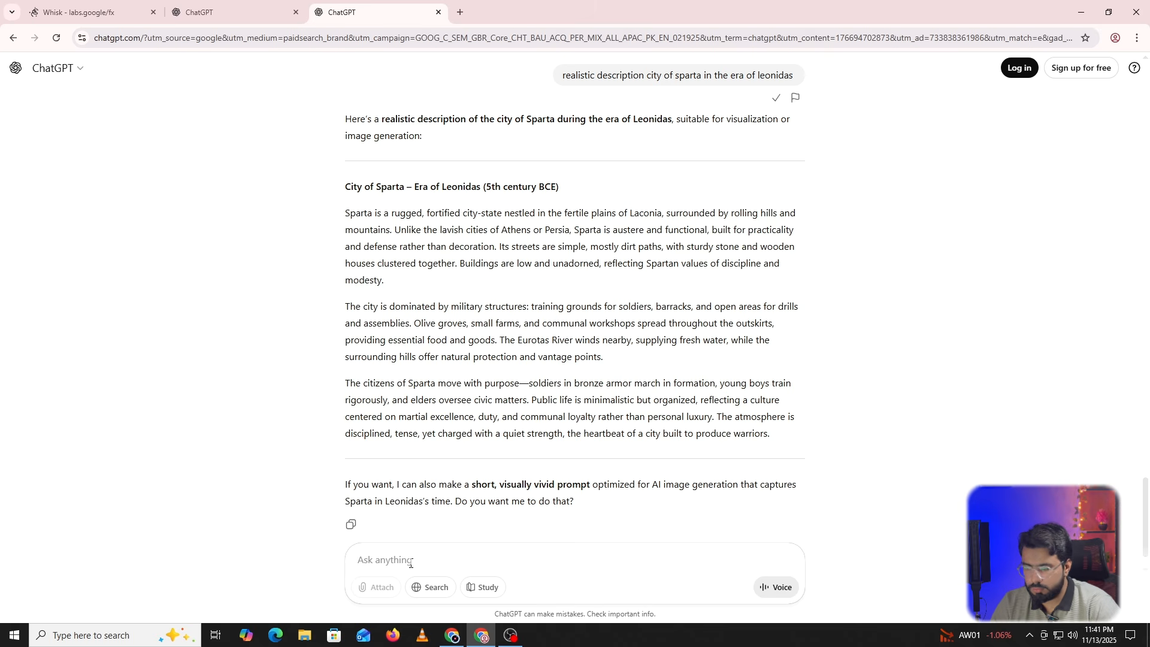
pyautogui.hotkey('ctrl', 'v')
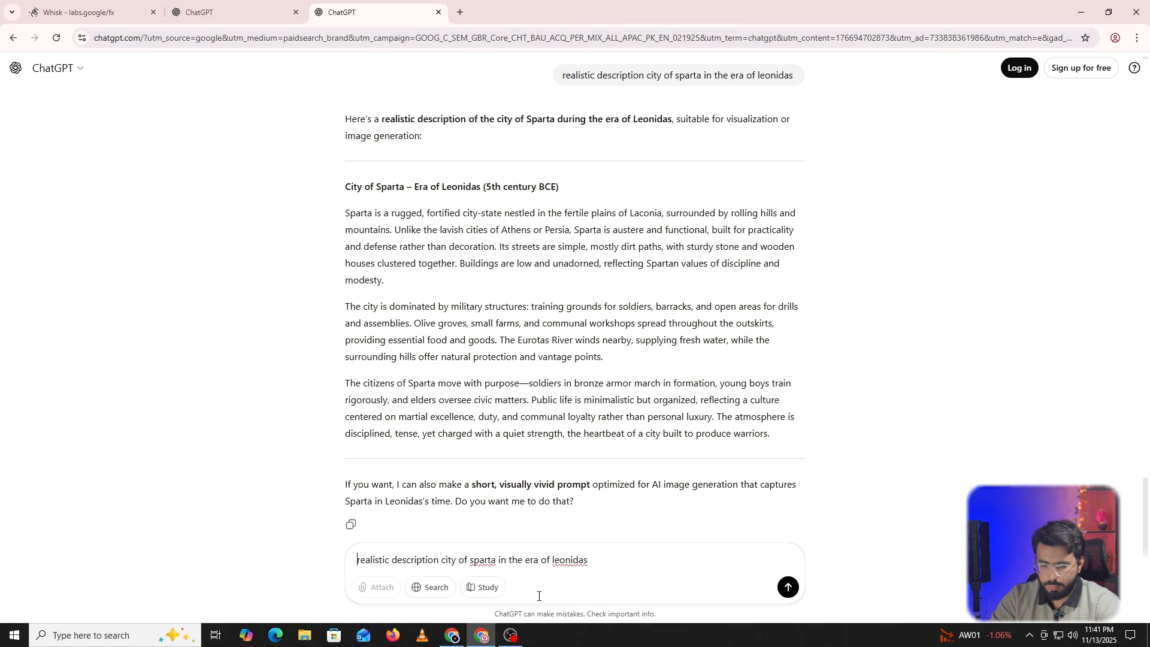
pyautogui.write('cine,m')
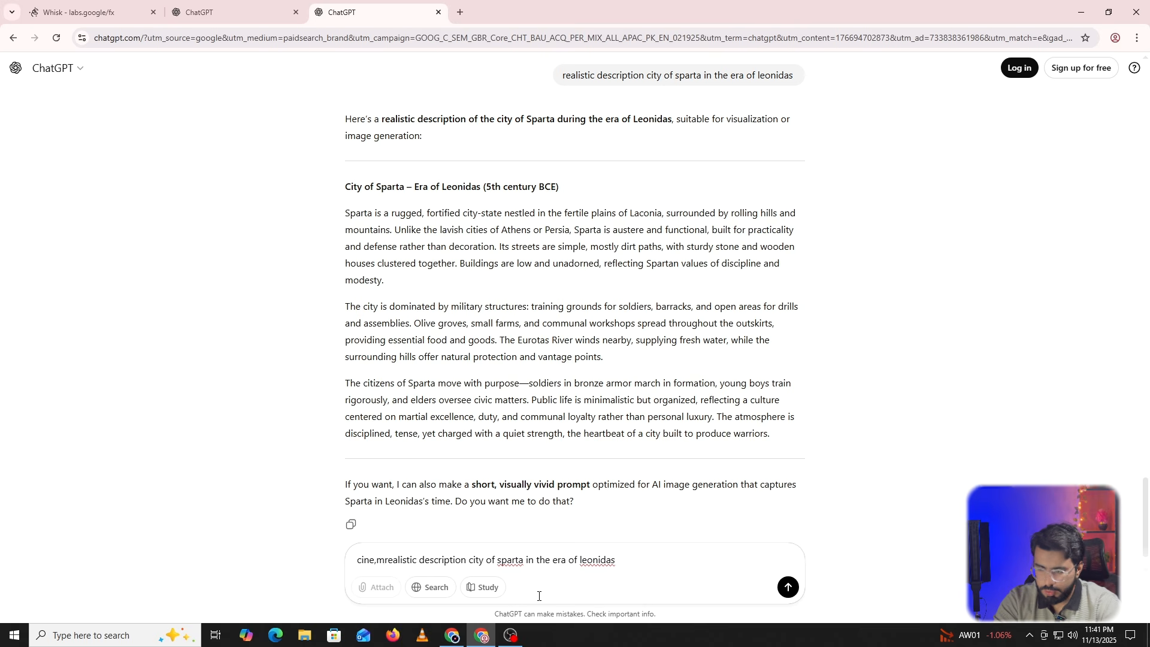
pyautogui.press('BackSpace')
pyautogui.press('BackSpace')
pyautogui.write('mat')
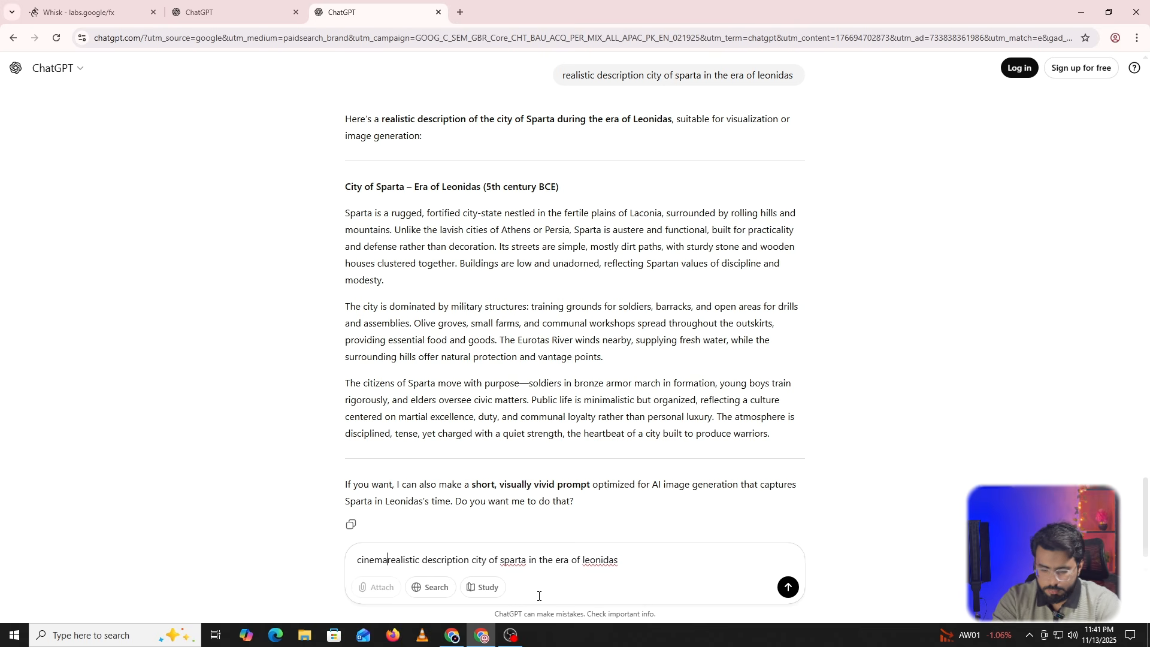
pyautogui.write('ic ')
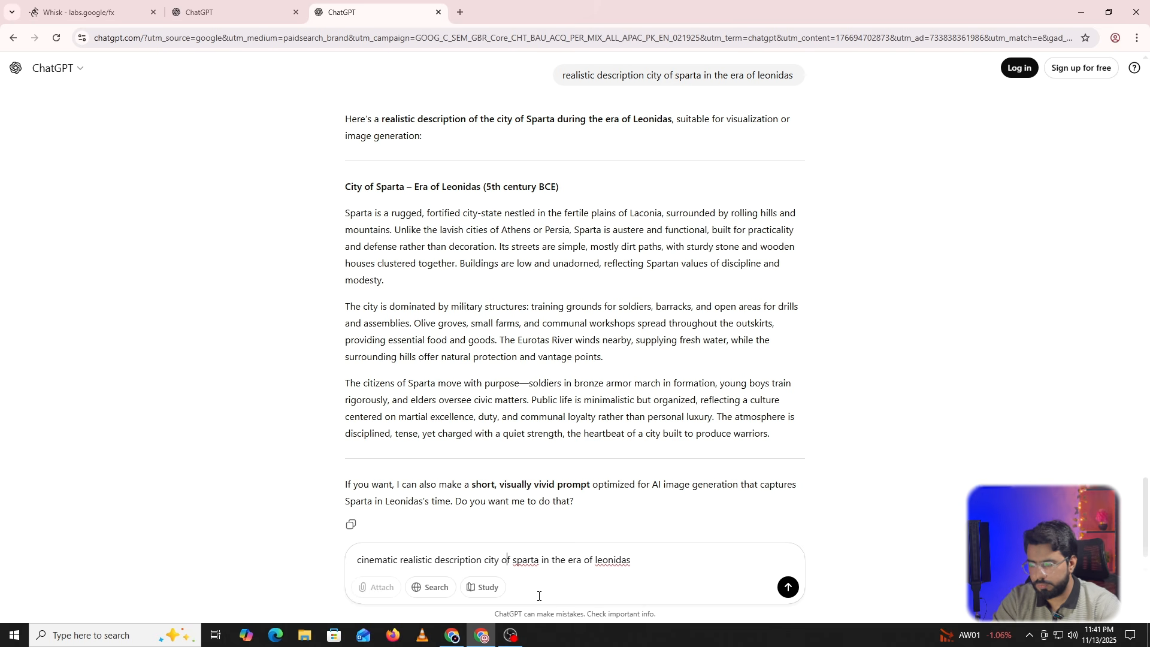
pyautogui.write('of')
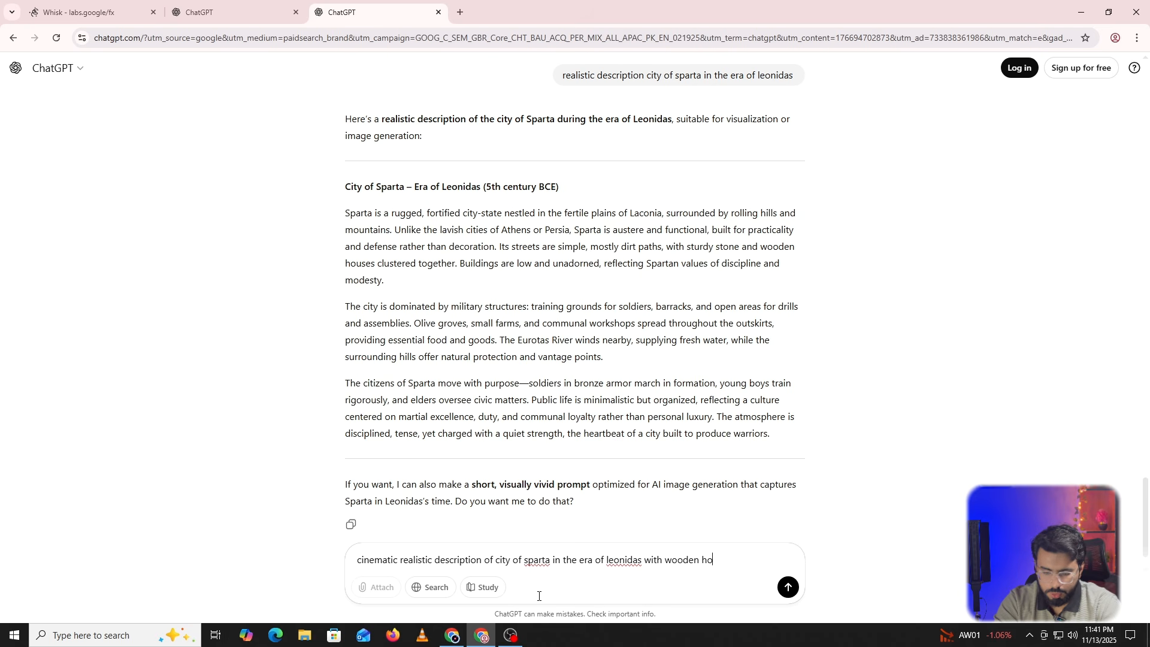
pyautogui.press('Return')
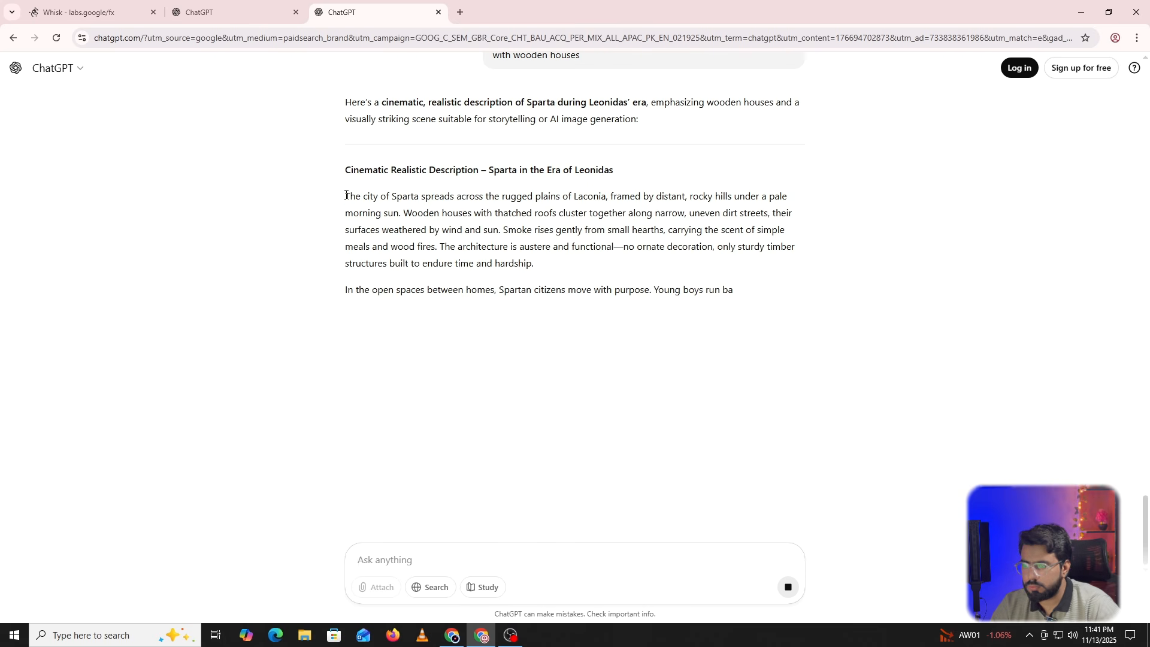
# Copy ChatGPT's cinematic Sparta paragraphs, create a second Scene image from them in Whisk, view it enlarged and close the view.
pyautogui.moveTo(346, 195); pyautogui.dragTo(847, 452)
pyautogui.click(28, 9)
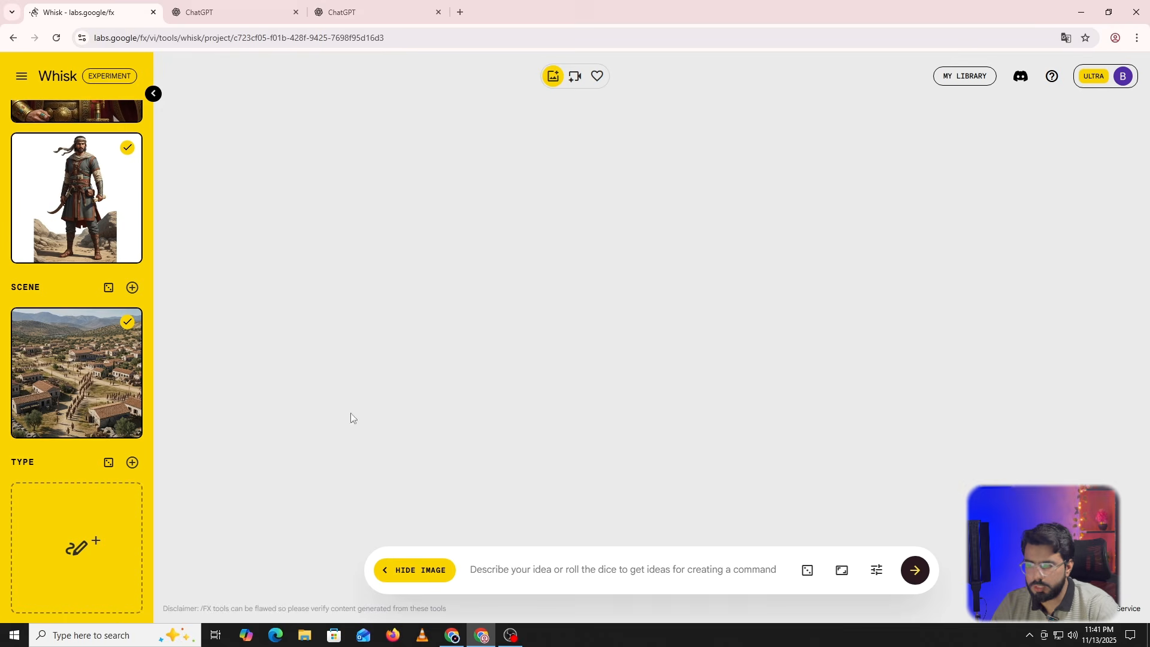
pyautogui.click(133, 286)
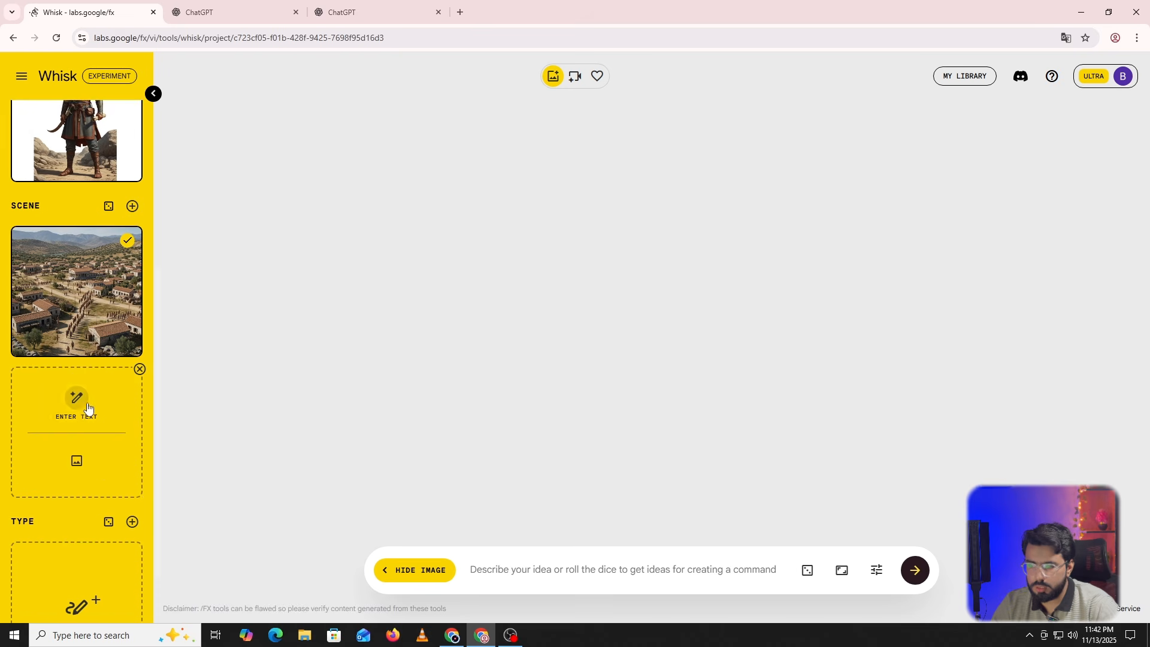
pyautogui.click(76, 396)
pyautogui.hotkey('ctrl', 'v')
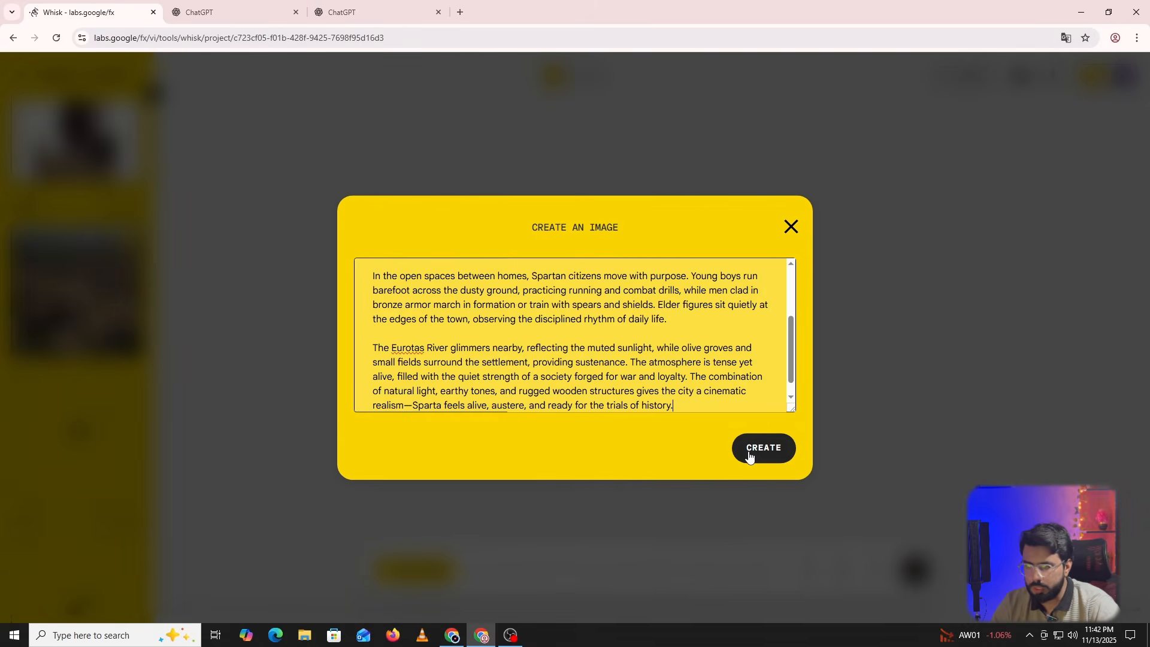
pyautogui.click(756, 450)
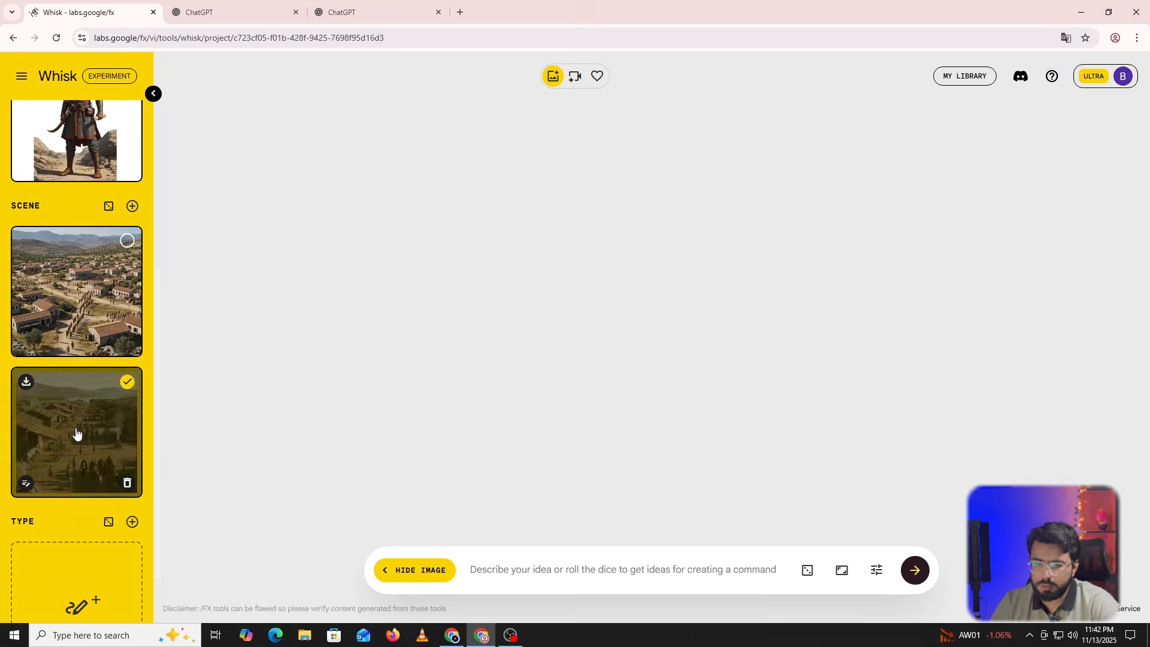
pyautogui.click(24, 483)
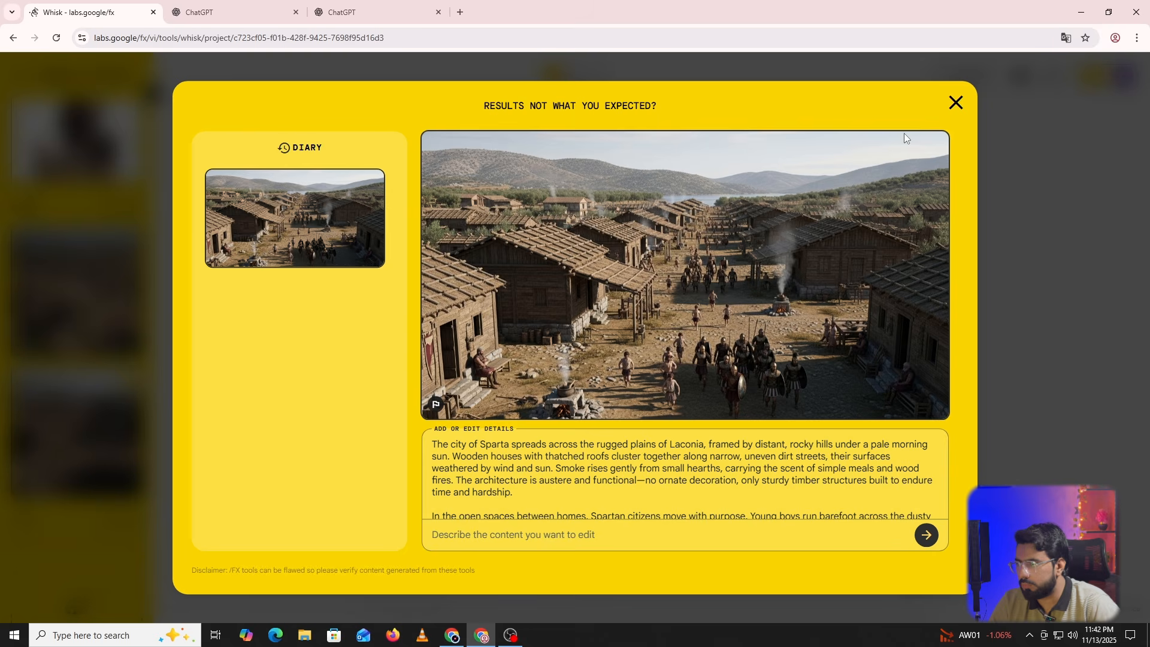
pyautogui.click(955, 103)
# Deselect the Persian messenger among the Title images and review the Title and Scene reference images.
pyautogui.moveTo(93, 282)
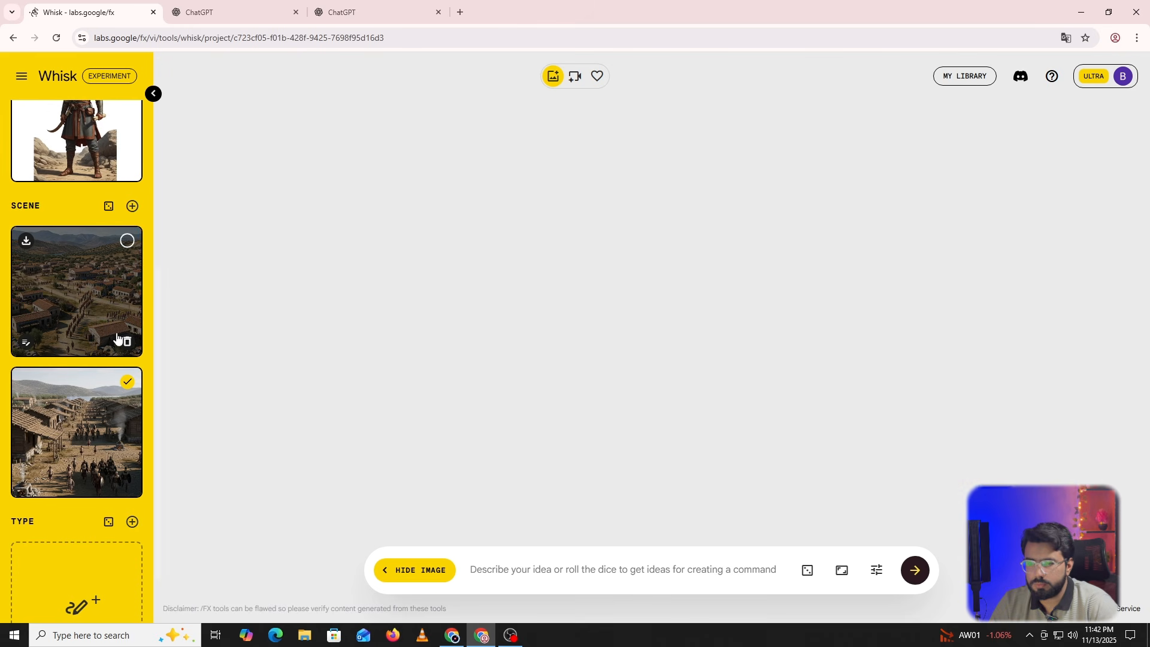
pyautogui.scroll(2, 111, 172)
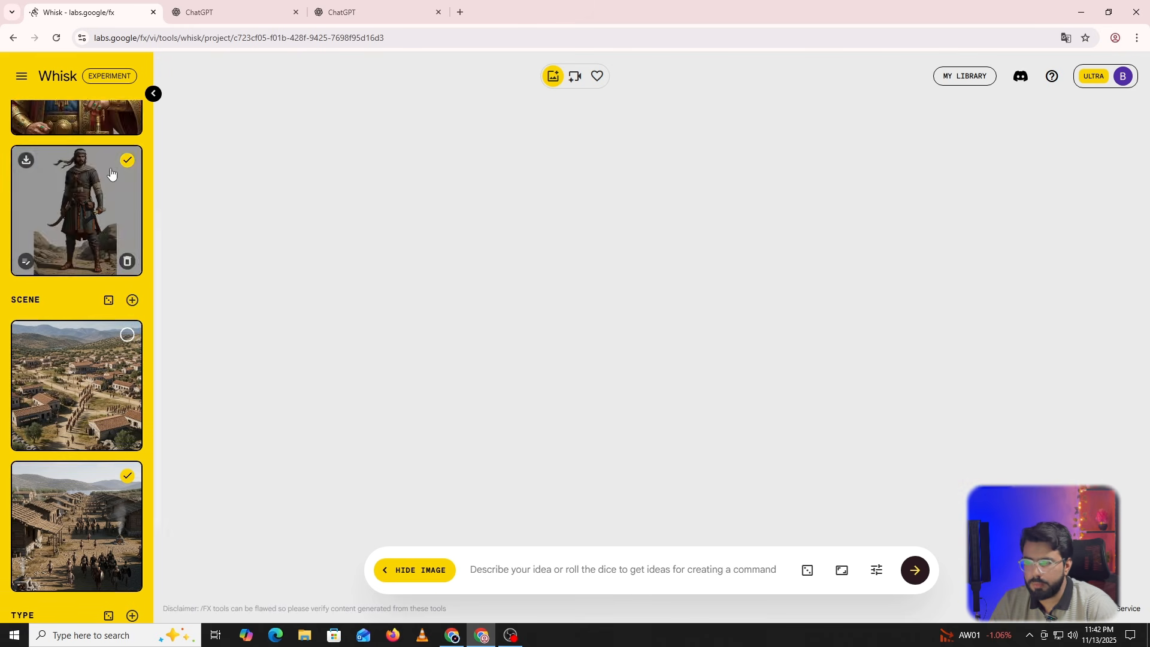
pyautogui.scroll(5, 111, 172)
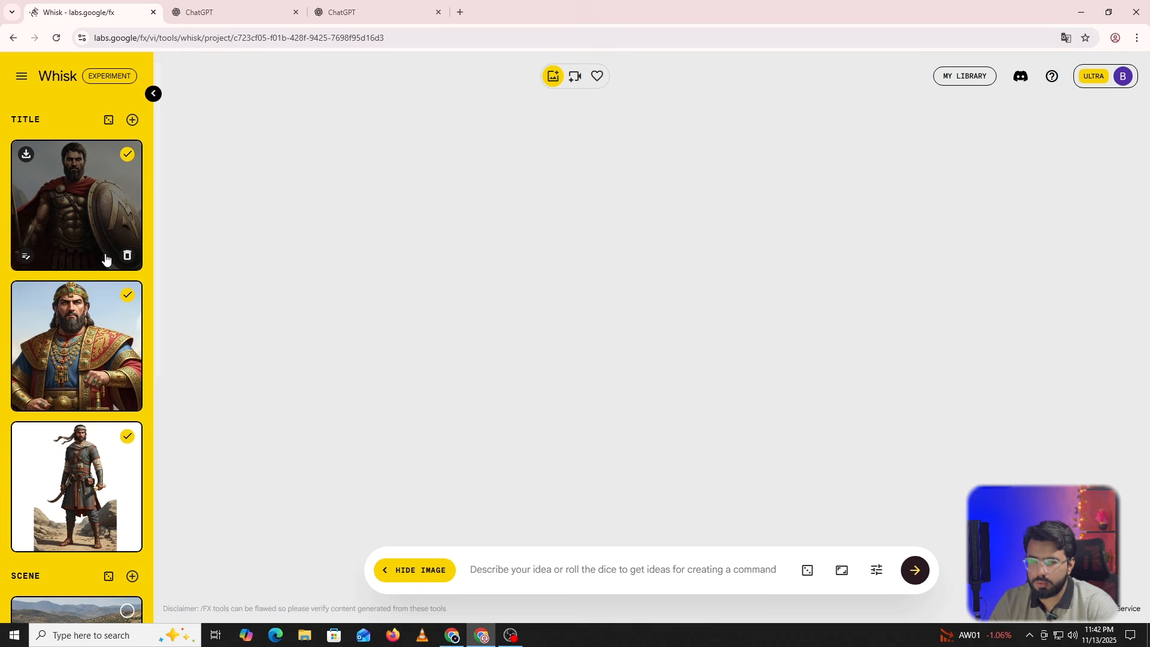
pyautogui.click(126, 438)
pyautogui.moveTo(73, 297)
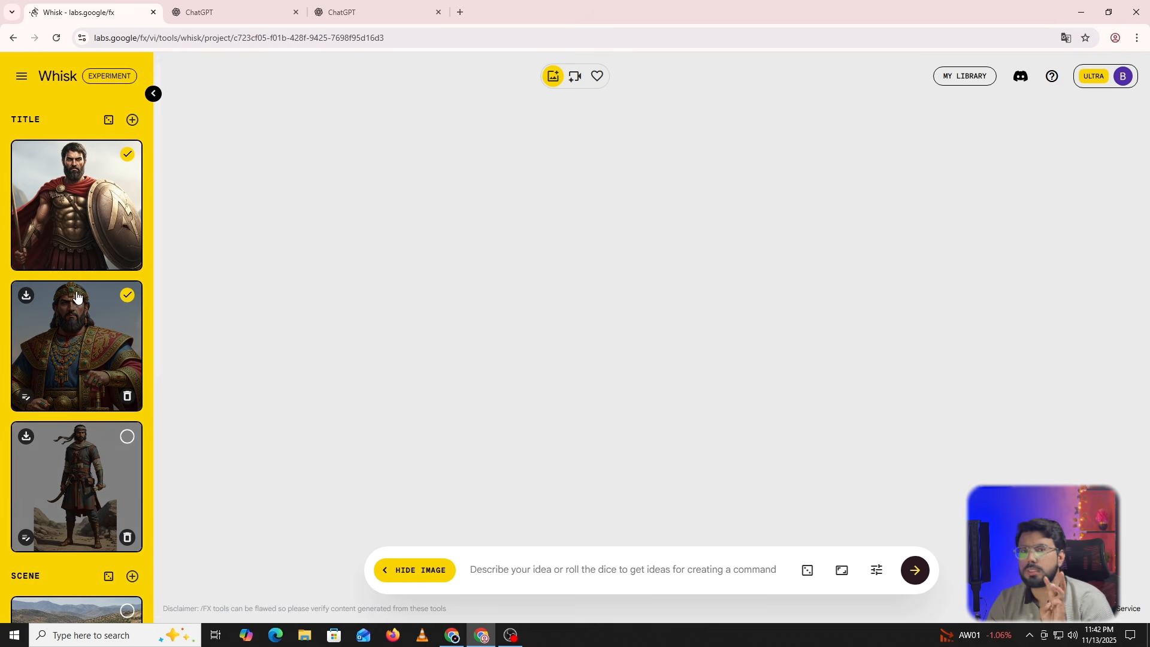
pyautogui.scroll(-1, 61, 128)
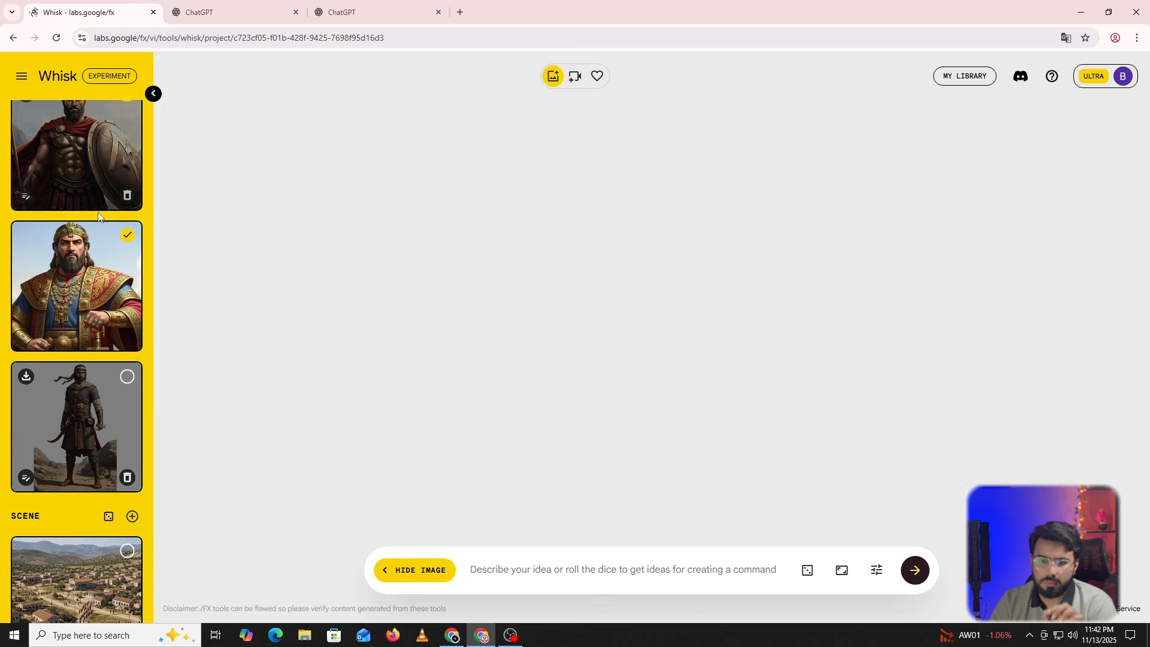
pyautogui.scroll(-4, 98, 216)
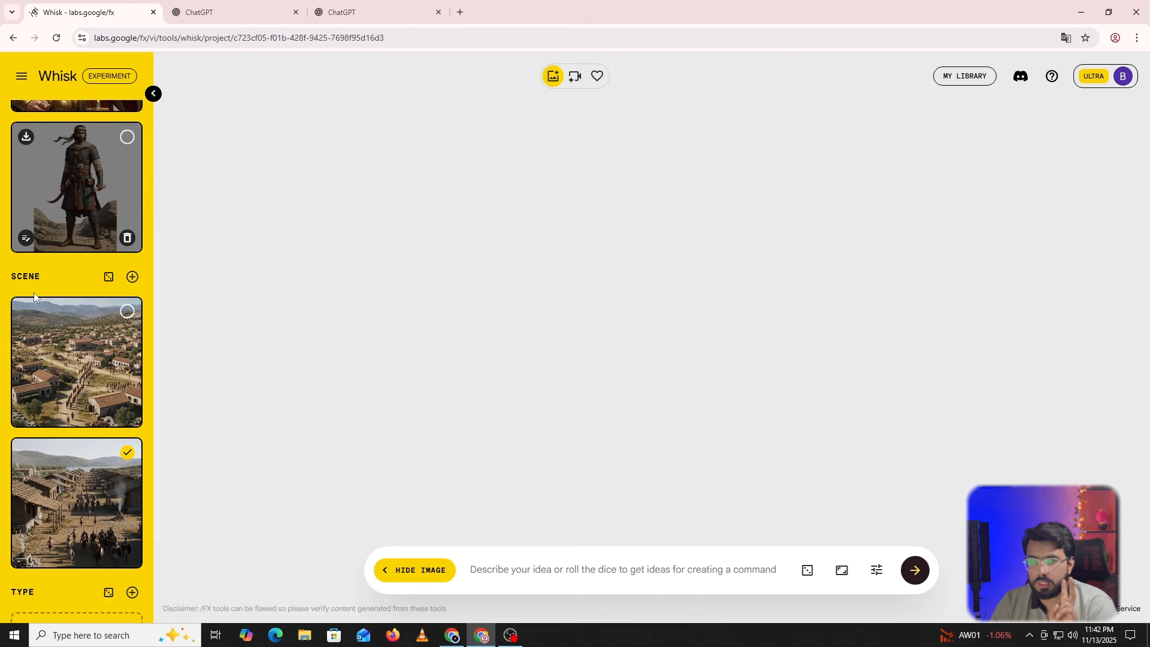
pyautogui.scroll(5, 33, 292)
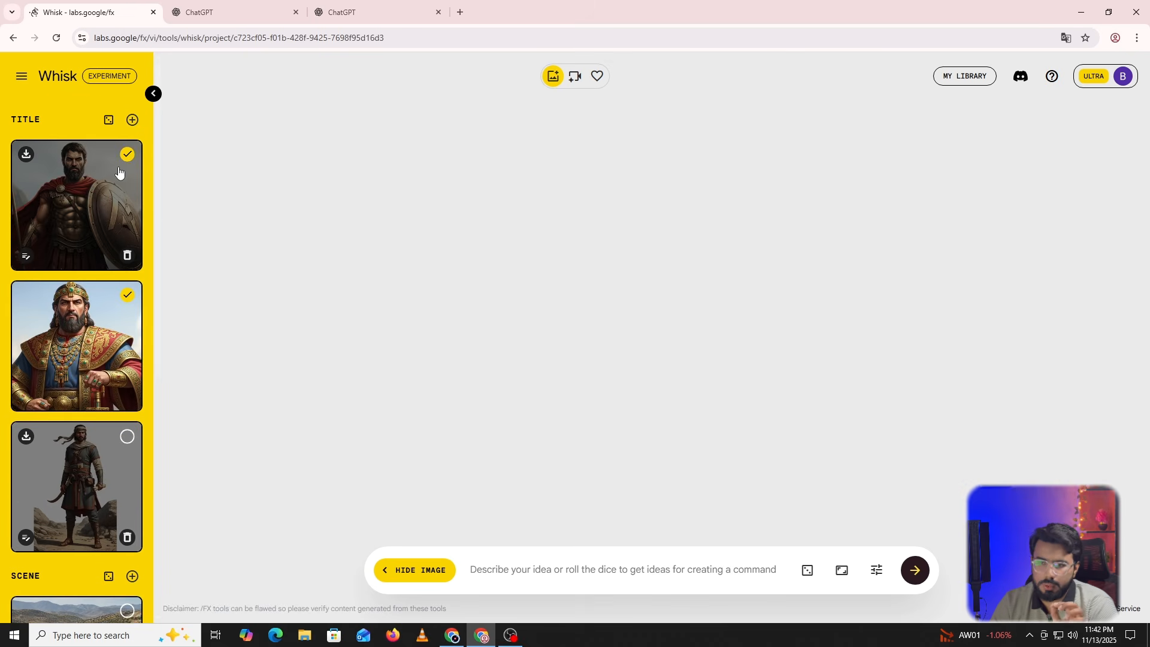
pyautogui.scroll(-7, 123, 317)
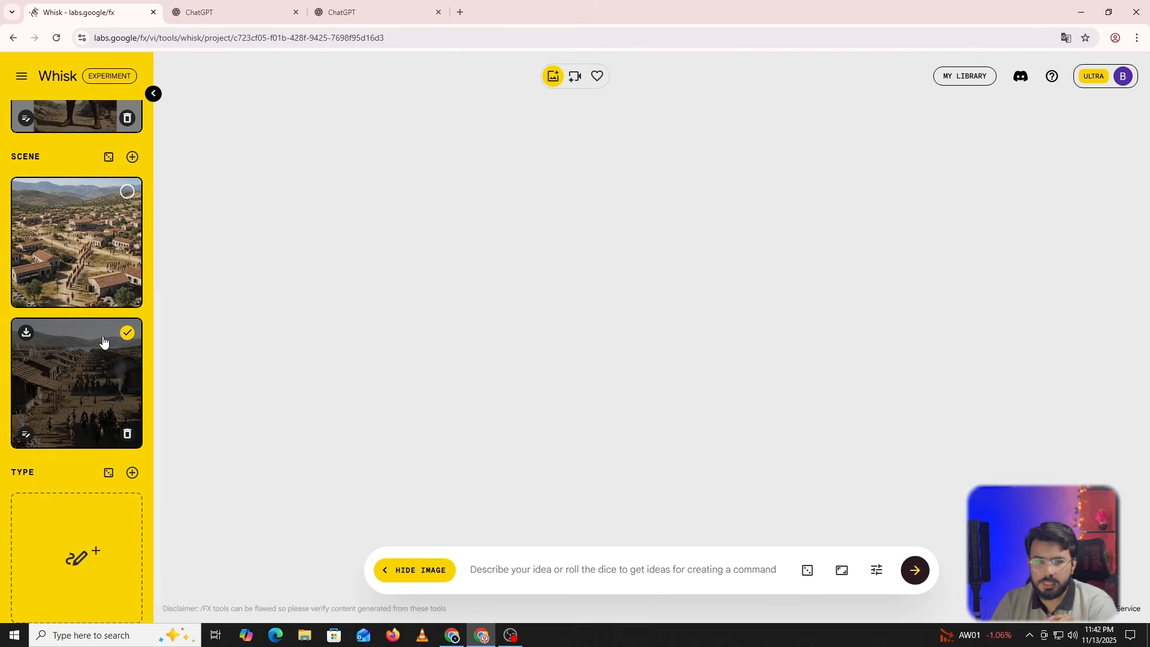
pyautogui.scroll(7, 99, 333)
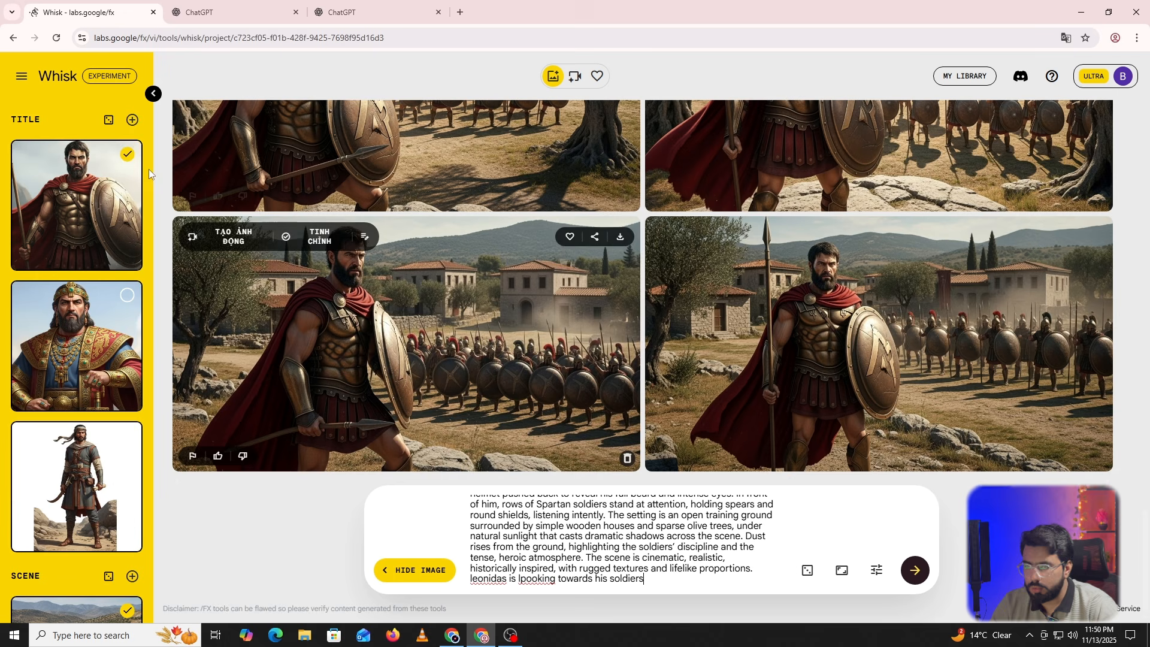
# Create a fourth Title image from the text "character description of king leonidas of sparta".
pyautogui.click(132, 119)
pyautogui.click(78, 291)
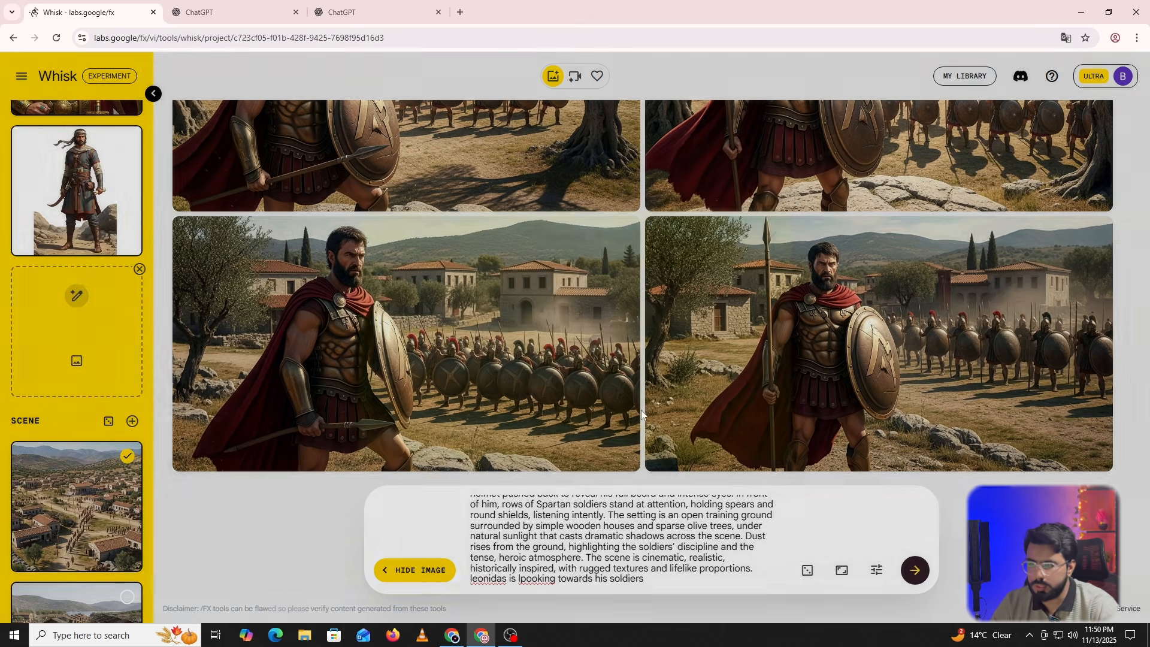
pyautogui.write('character description of king leonidas of spa')
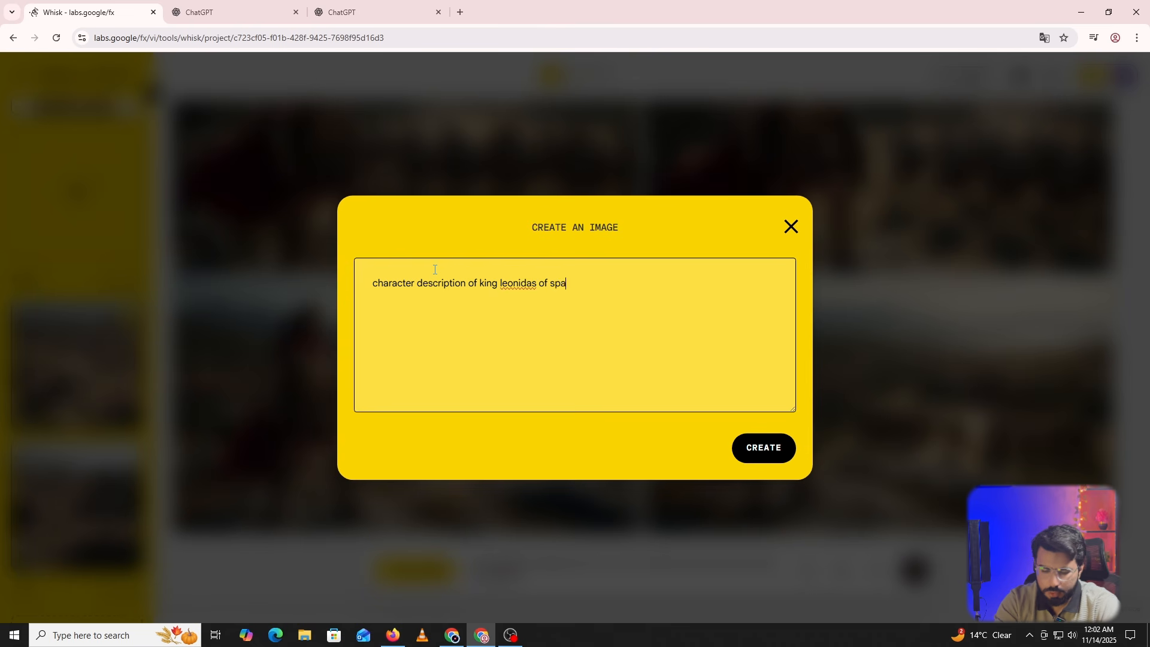
pyautogui.write('rta')
pyautogui.click(749, 451)
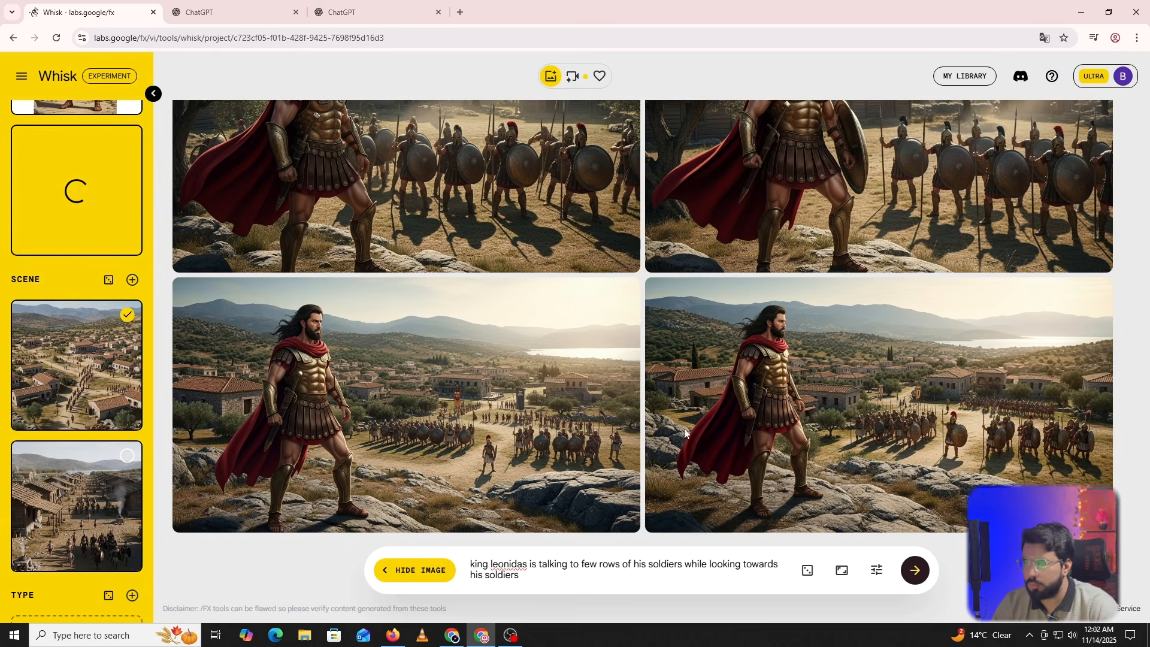
pyautogui.scroll(2, 62, 194)
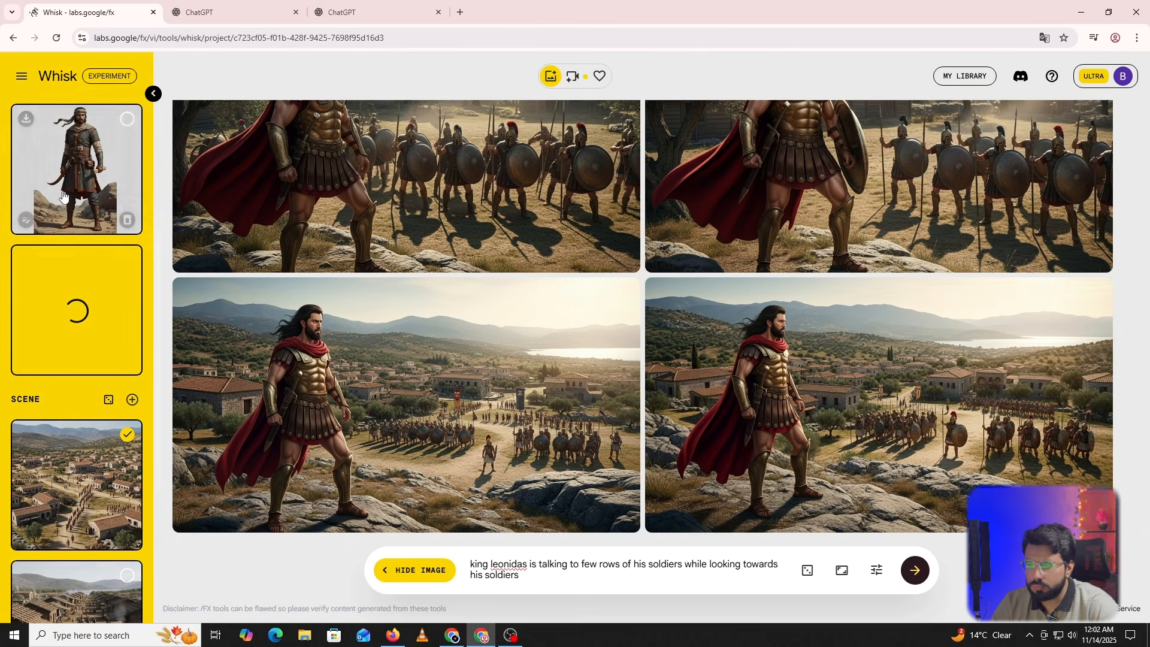
# Delete the most recent generated images of Leonidas with his soldiers from the end of the results gallery.
pyautogui.click(627, 520)
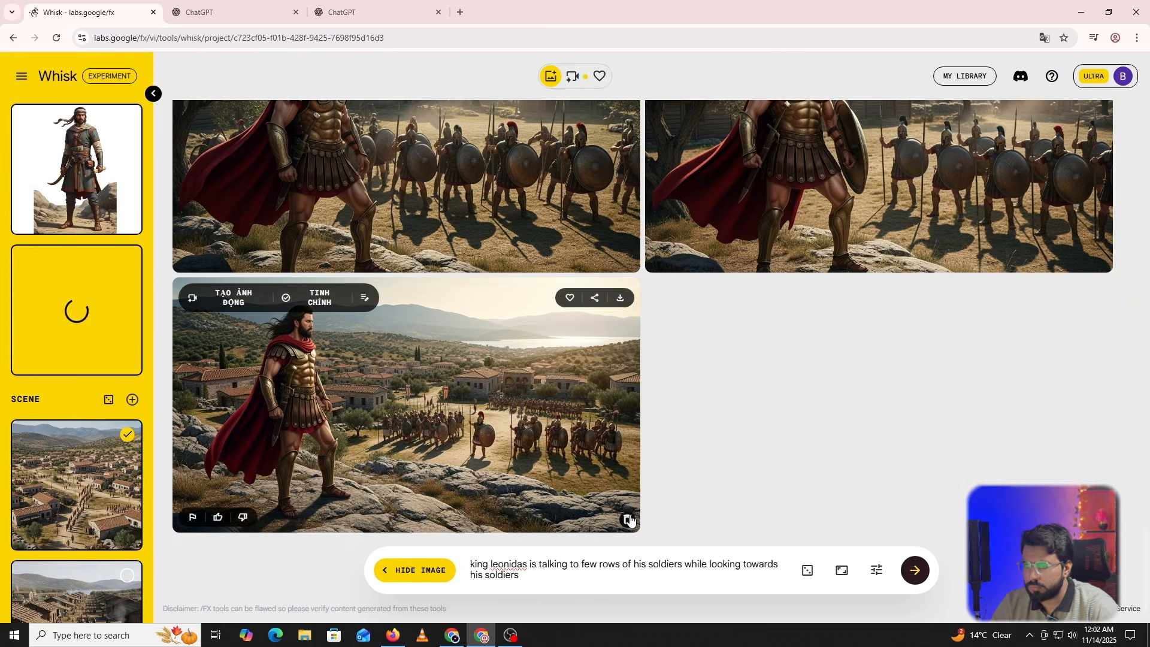
pyautogui.click(627, 519)
pyautogui.click(629, 517)
pyautogui.click(629, 516)
pyautogui.click(629, 516)
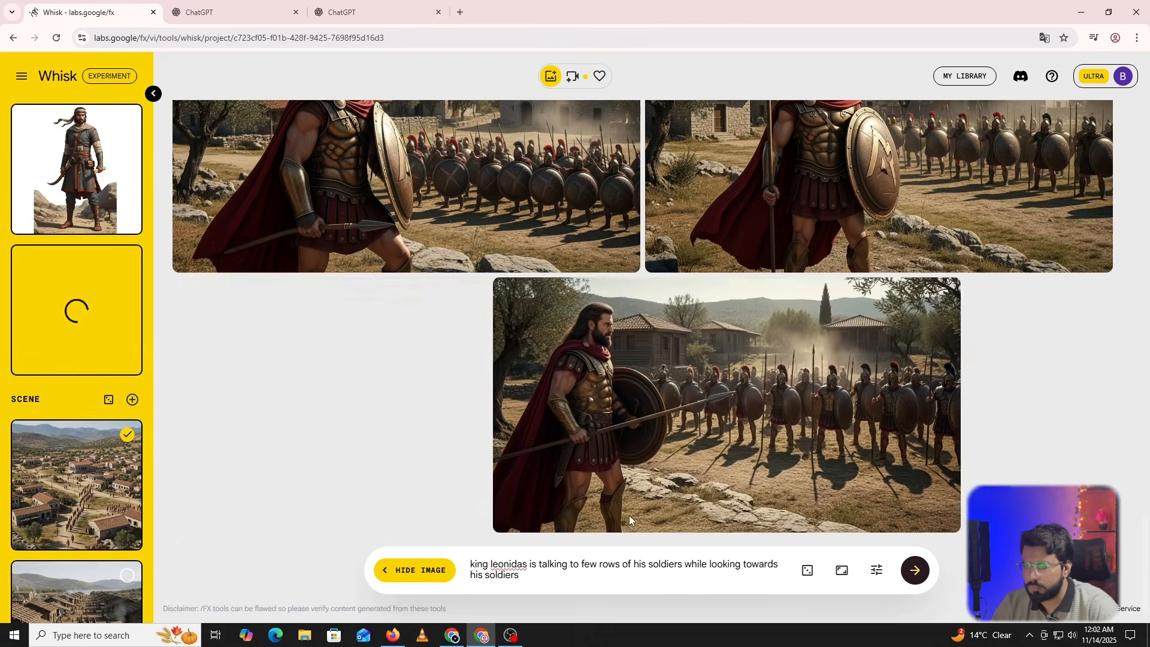
pyautogui.click(628, 516)
pyautogui.click(627, 516)
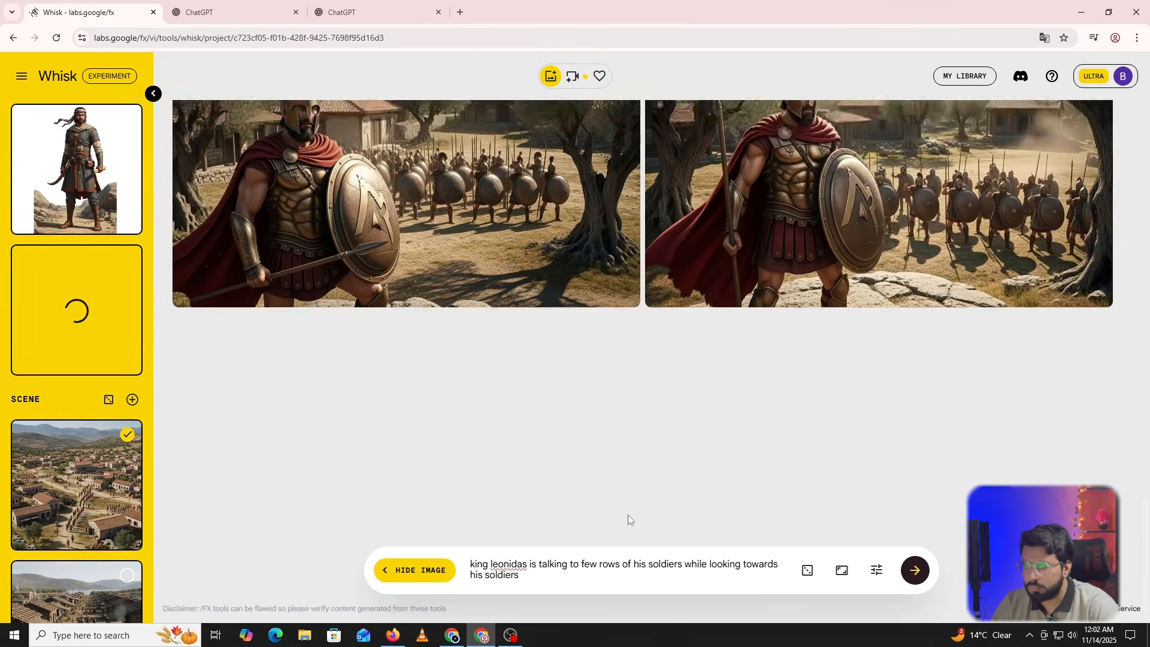
pyautogui.click(628, 519)
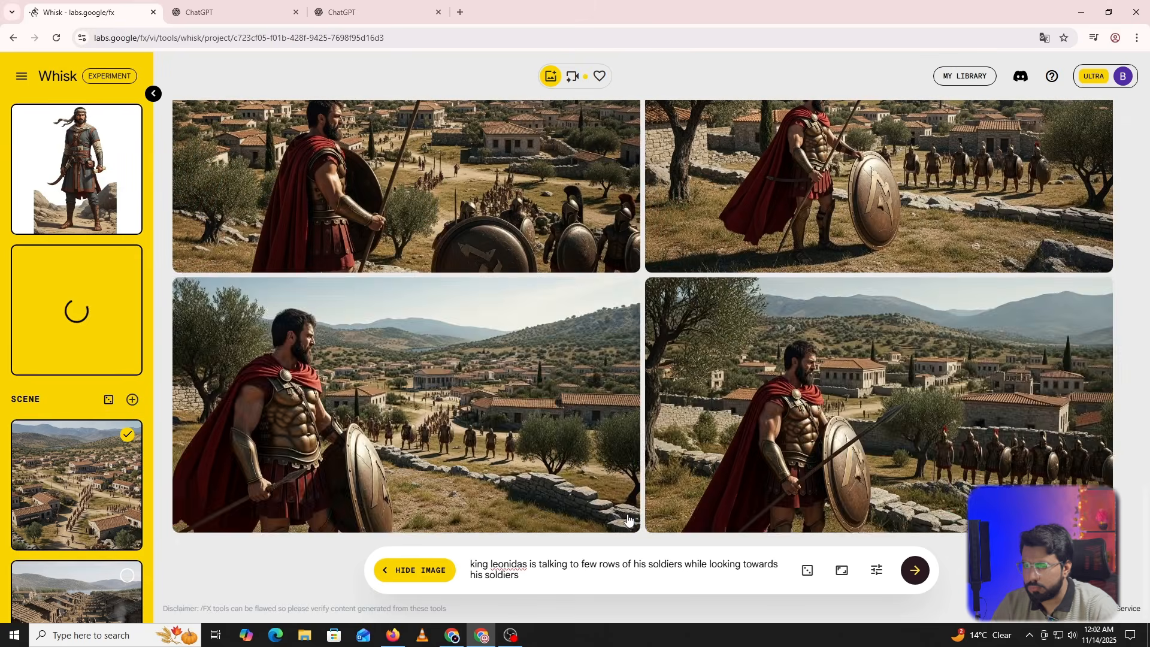
pyautogui.click(628, 516)
pyautogui.click(628, 516)
pyautogui.click(627, 516)
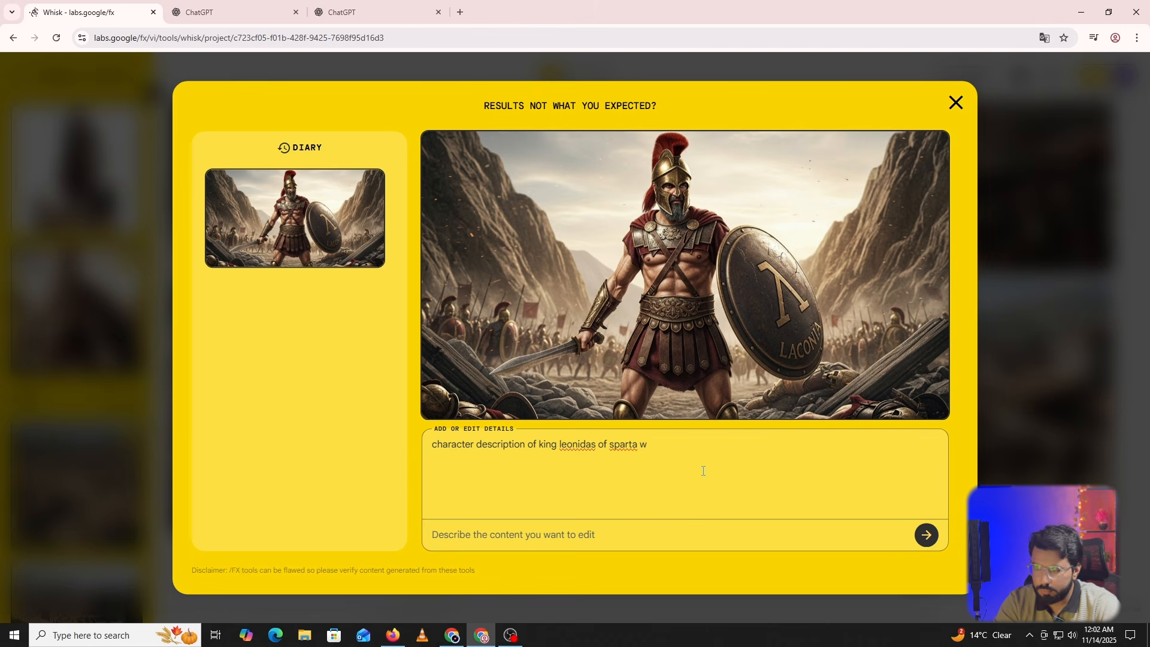
# Replace the edit details of the King Leonidas subject image with "without helmet and without weapons" and generate the edited versions.
pyautogui.press('BackSpace')
pyautogui.press('BackSpace')
pyautogui.press('BackSpace')
pyautogui.press('BackSpace')
pyautogui.press('BackSpace')
pyautogui.press('BackSpace')
pyautogui.press('BackSpace')
pyautogui.press('BackSpace')
pyautogui.press('BackSpace')
pyautogui.press('BackSpace')
pyautogui.press('BackSpace')
pyautogui.press('BackSpace')
pyautogui.press('BackSpace')
pyautogui.press('BackSpace')
pyautogui.press('BackSpace')
pyautogui.press('BackSpace')
pyautogui.press('BackSpace')
pyautogui.press('BackSpace')
pyautogui.press('BackSpace')
pyautogui.press('BackSpace')
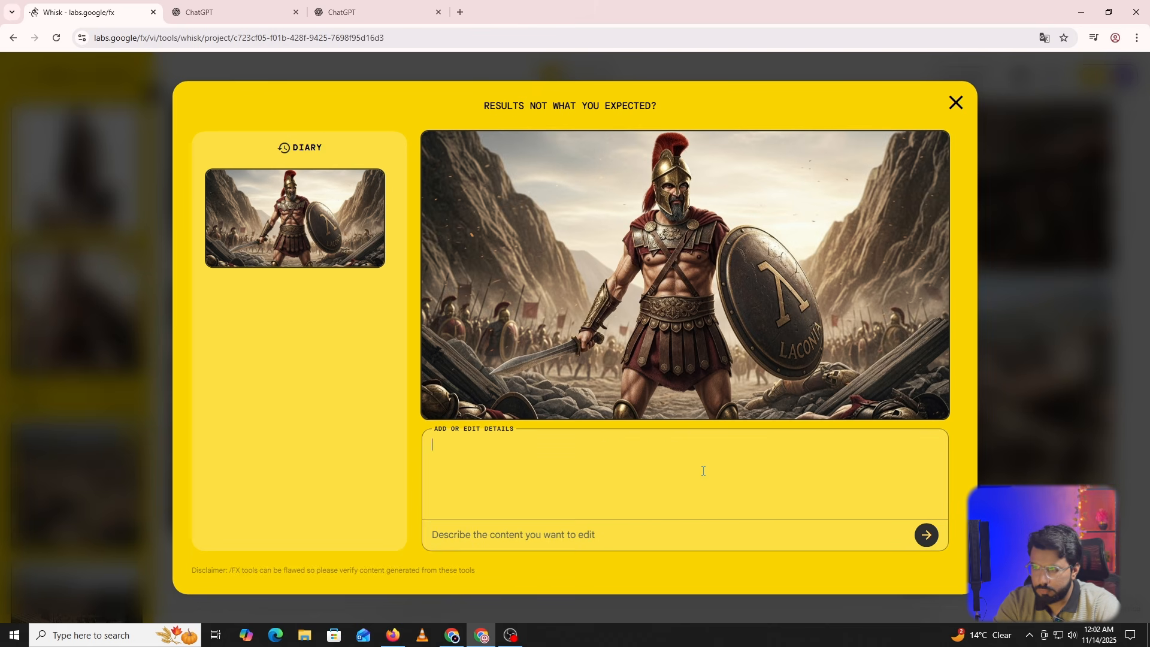
pyautogui.write('wit')
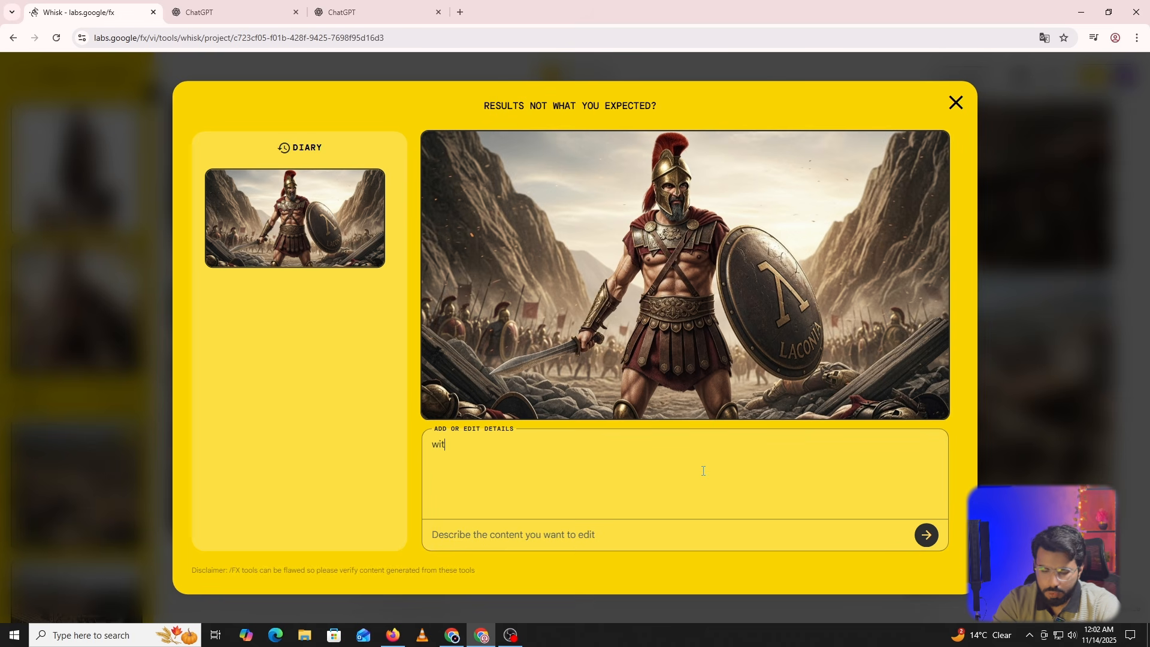
pyautogui.write('hout helmet and without w')
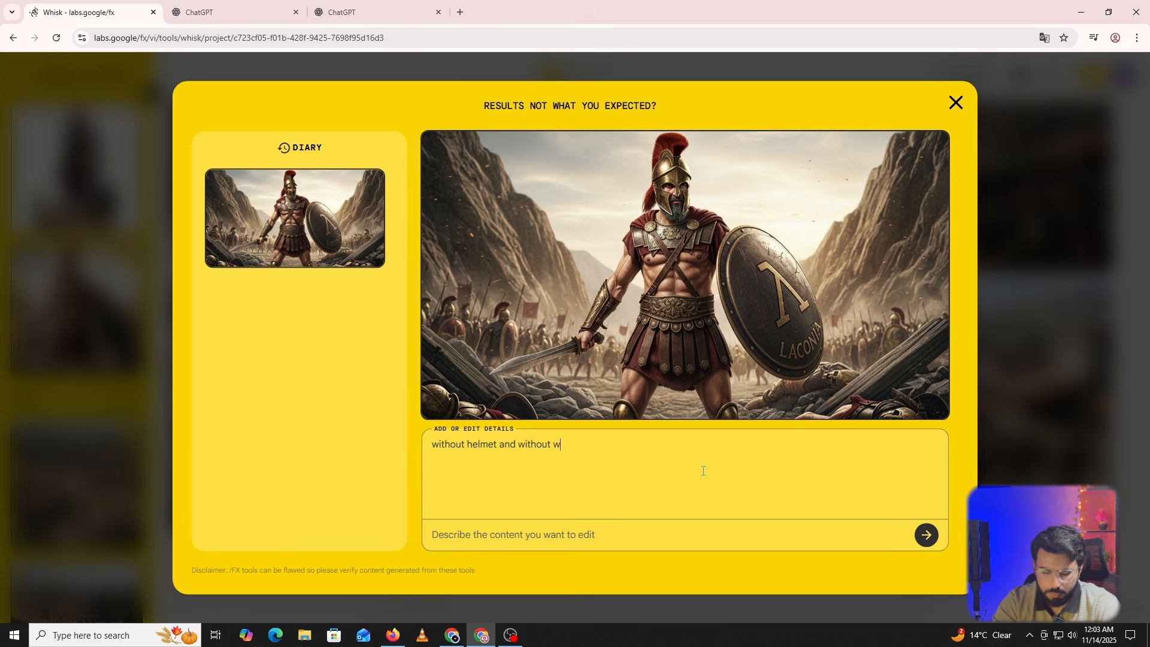
pyautogui.write('ns')
pyautogui.press('Return')
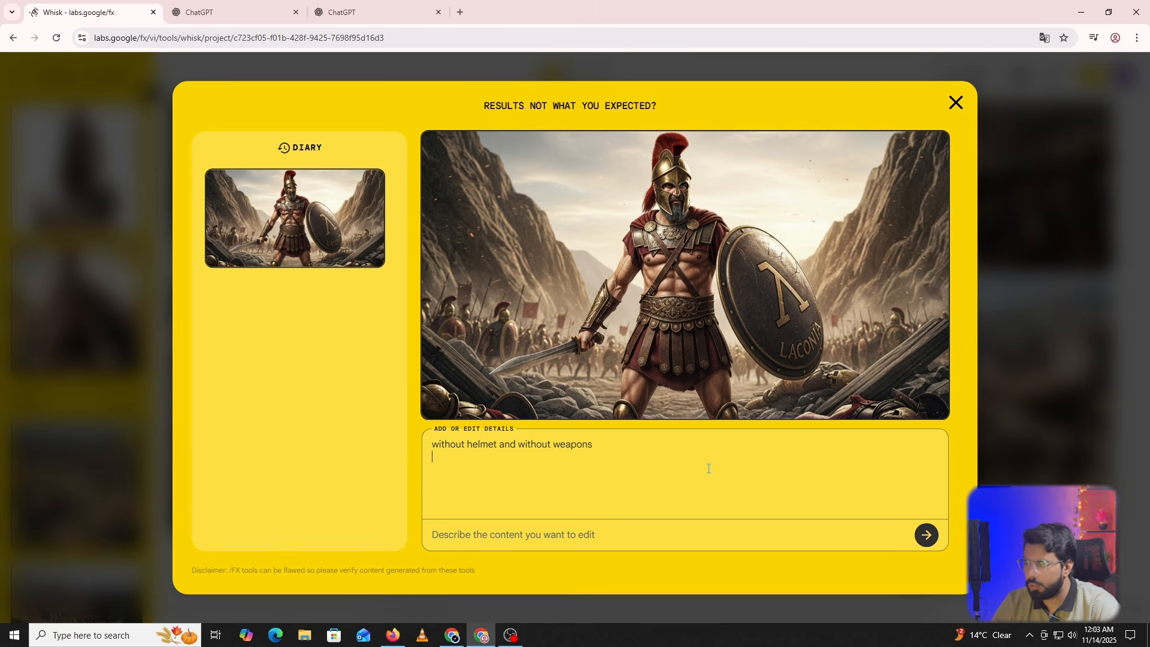
pyautogui.click(917, 537)
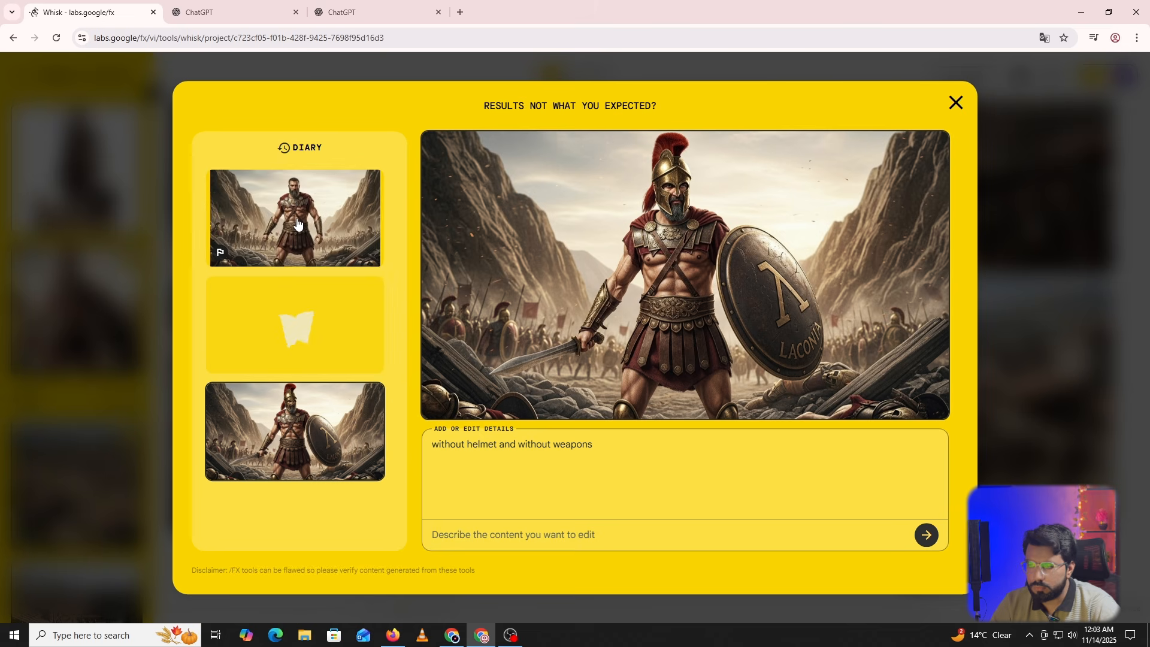
# Use the first edited version without helmet and weapons as the subject and generate new images from the current prompt.
pyautogui.click(340, 217)
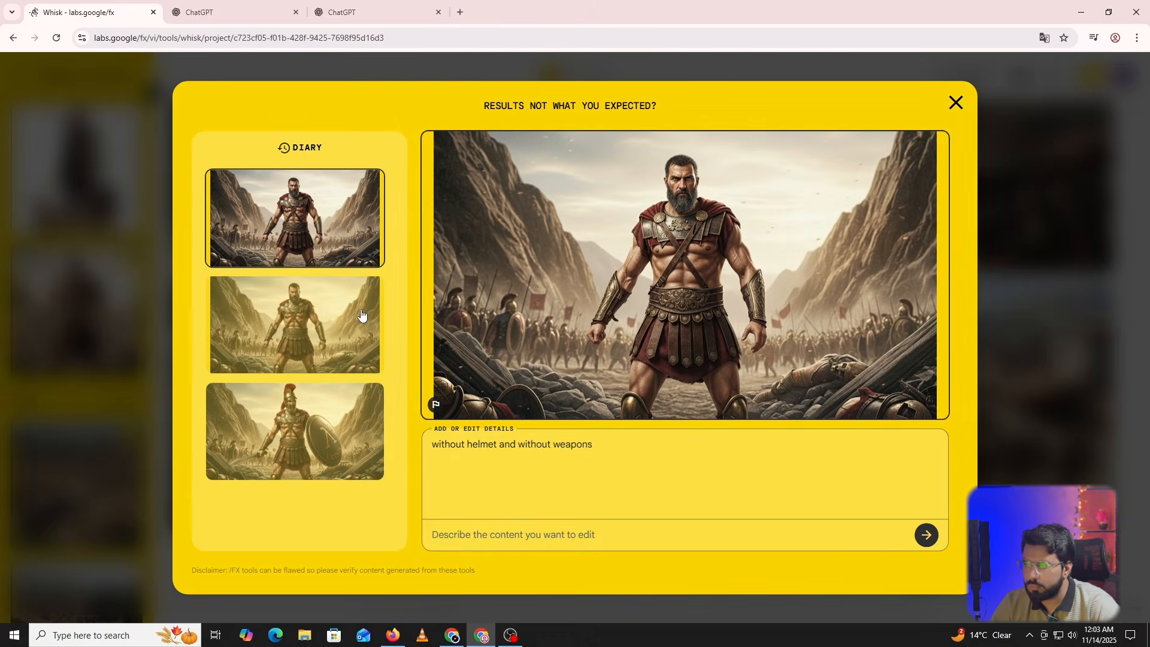
pyautogui.click(955, 106)
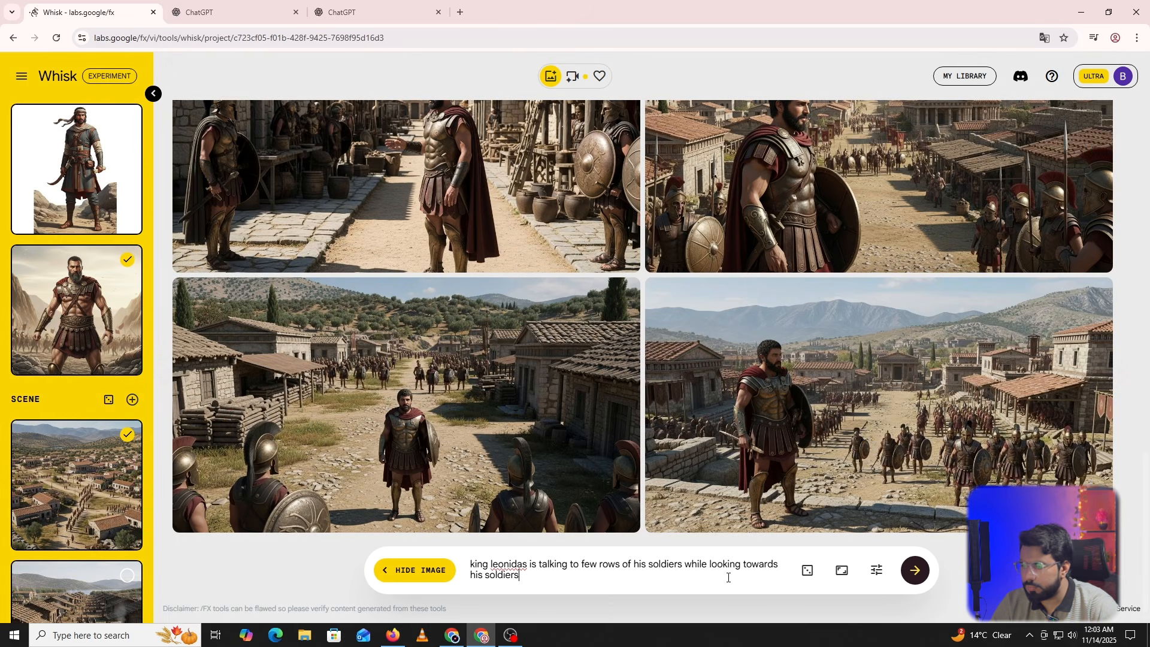
pyautogui.click(914, 576)
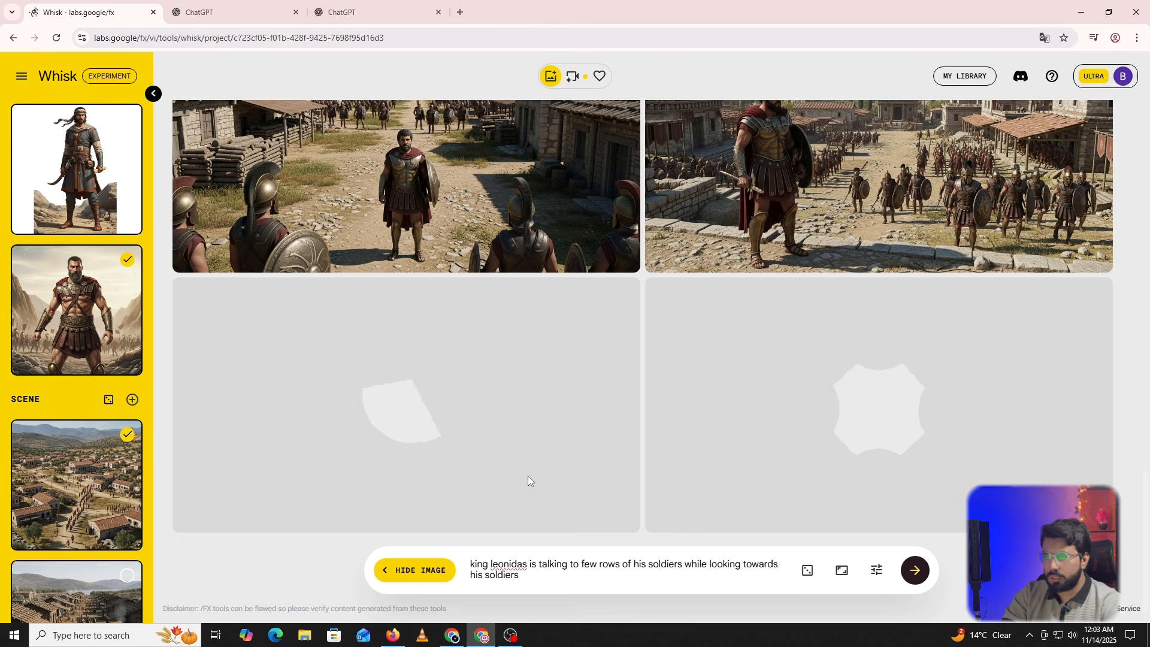
# Extend the scene prompt with "in the streets of sparta" after "his soldiers" and generate new images.
pyautogui.scroll(2, 550, 419)
pyautogui.scroll(-2, 549, 424)
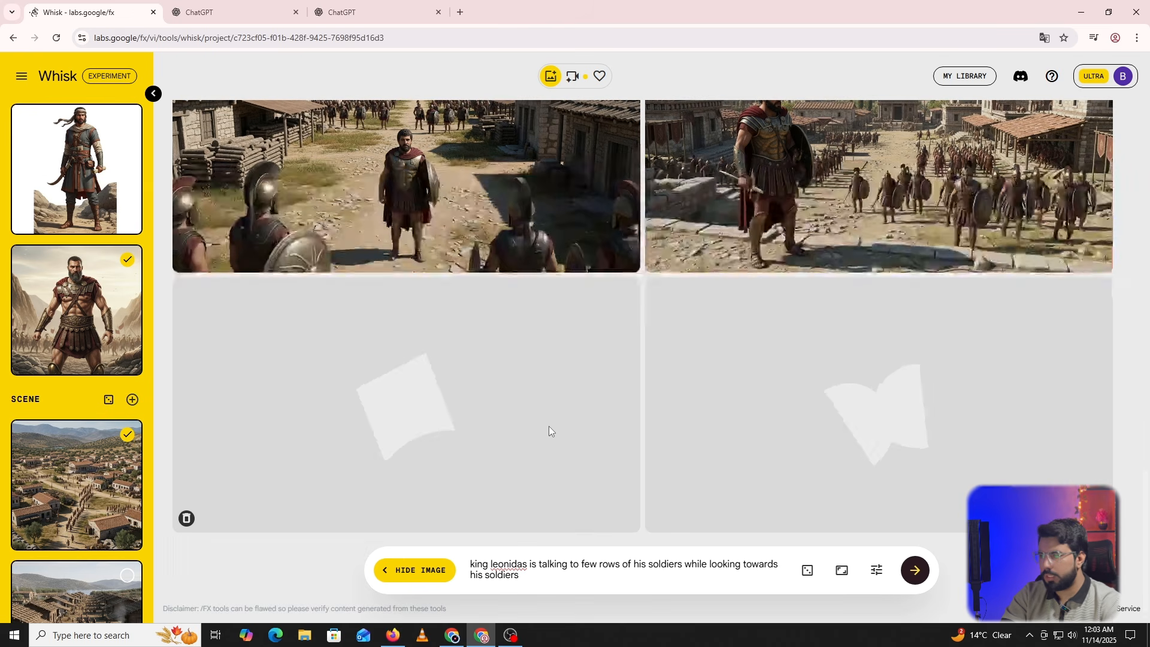
pyautogui.scroll(1, 549, 426)
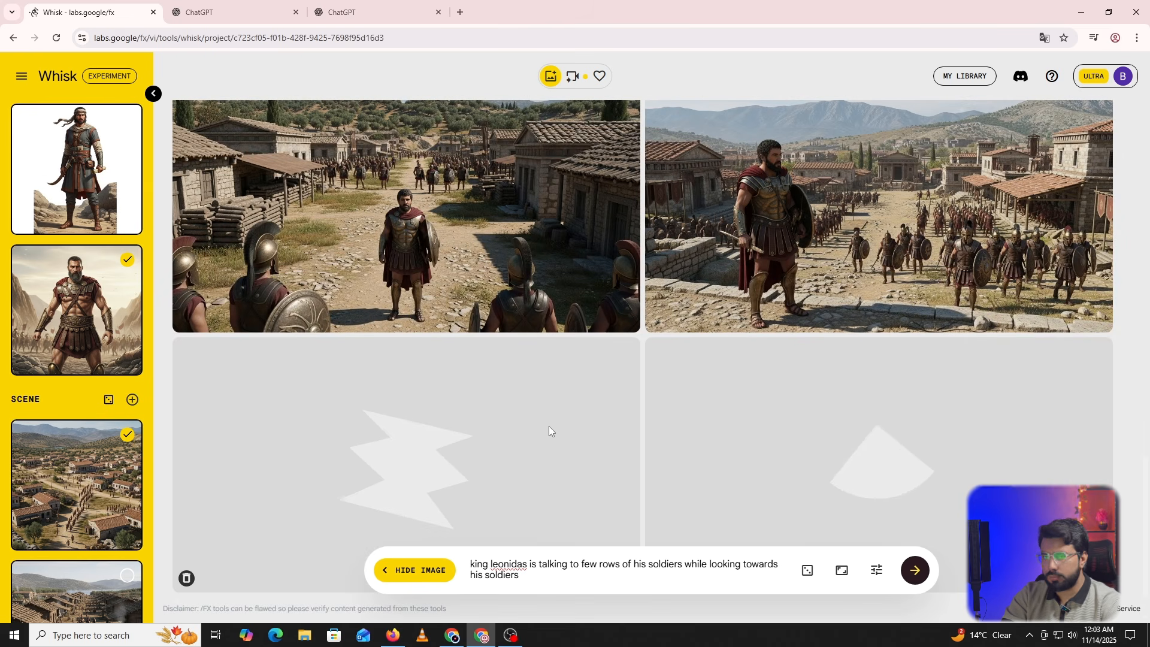
pyautogui.scroll(5, 56, 422)
pyautogui.scroll(-5, 74, 421)
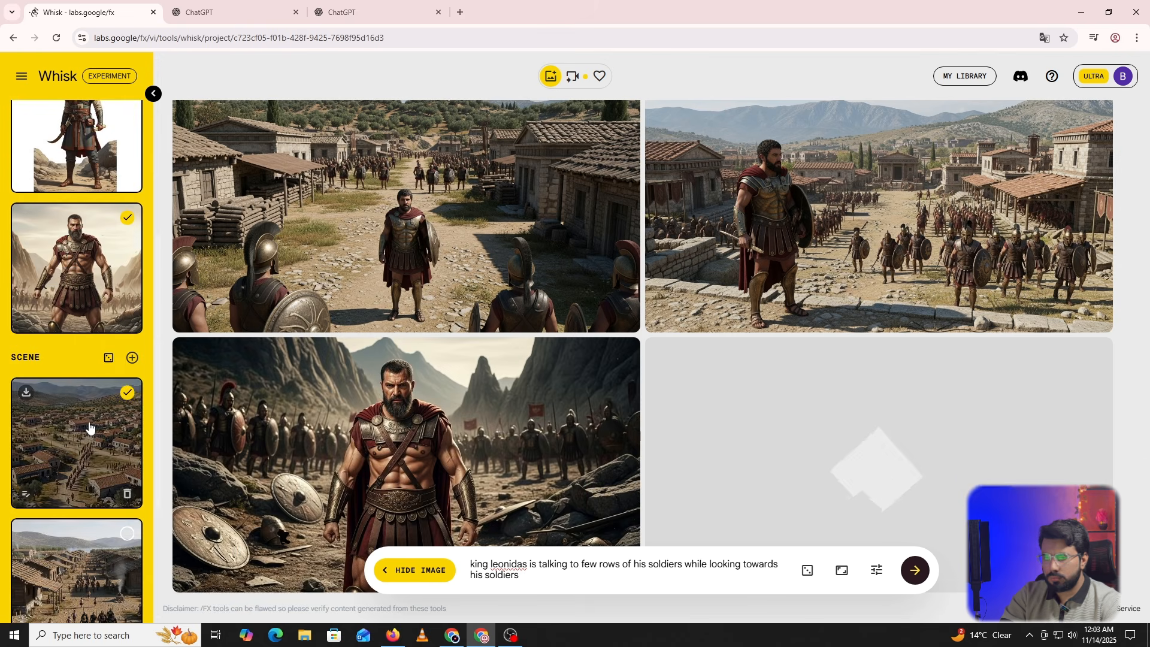
pyautogui.scroll(-1, 419, 431)
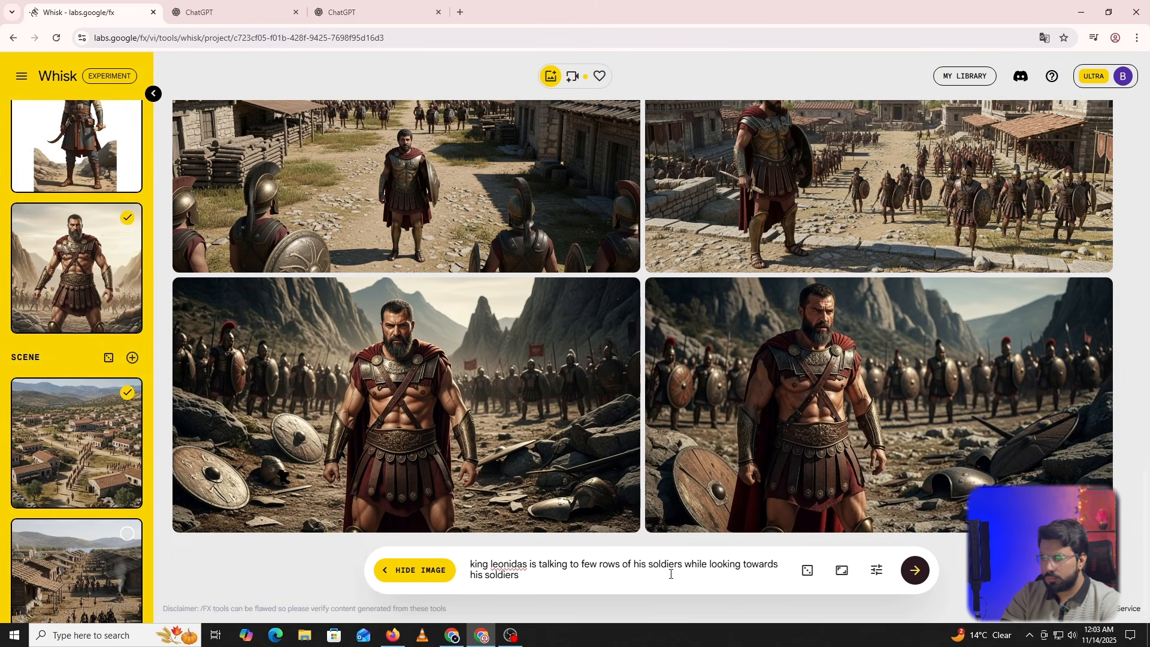
pyautogui.click(664, 578)
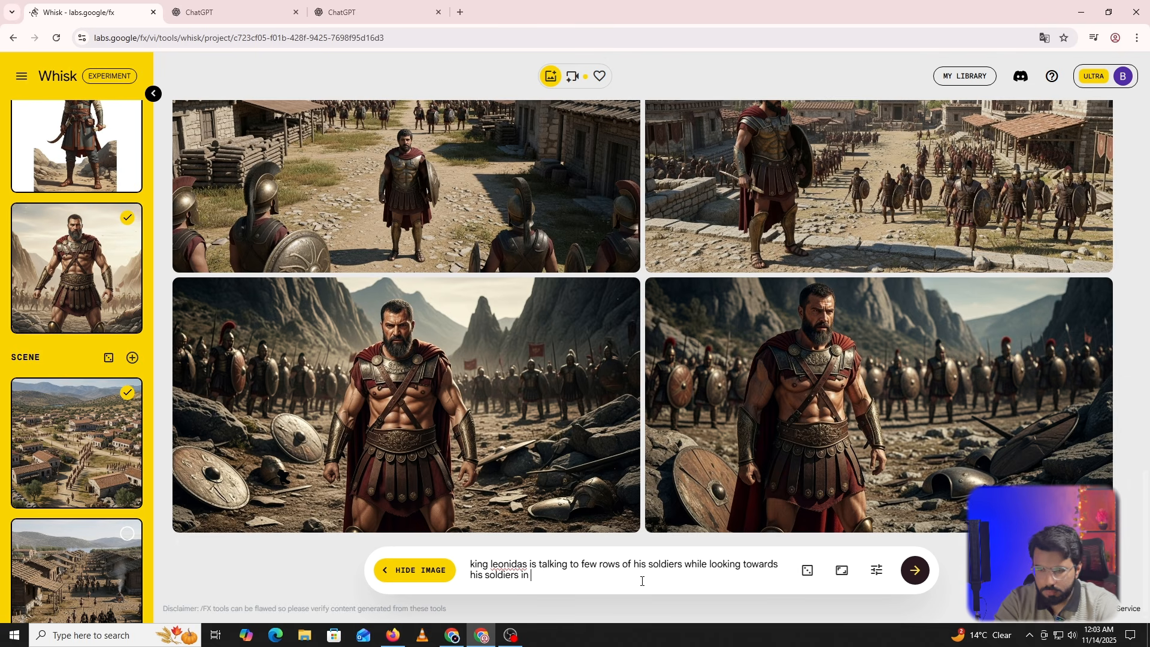
pyautogui.write('in the str')
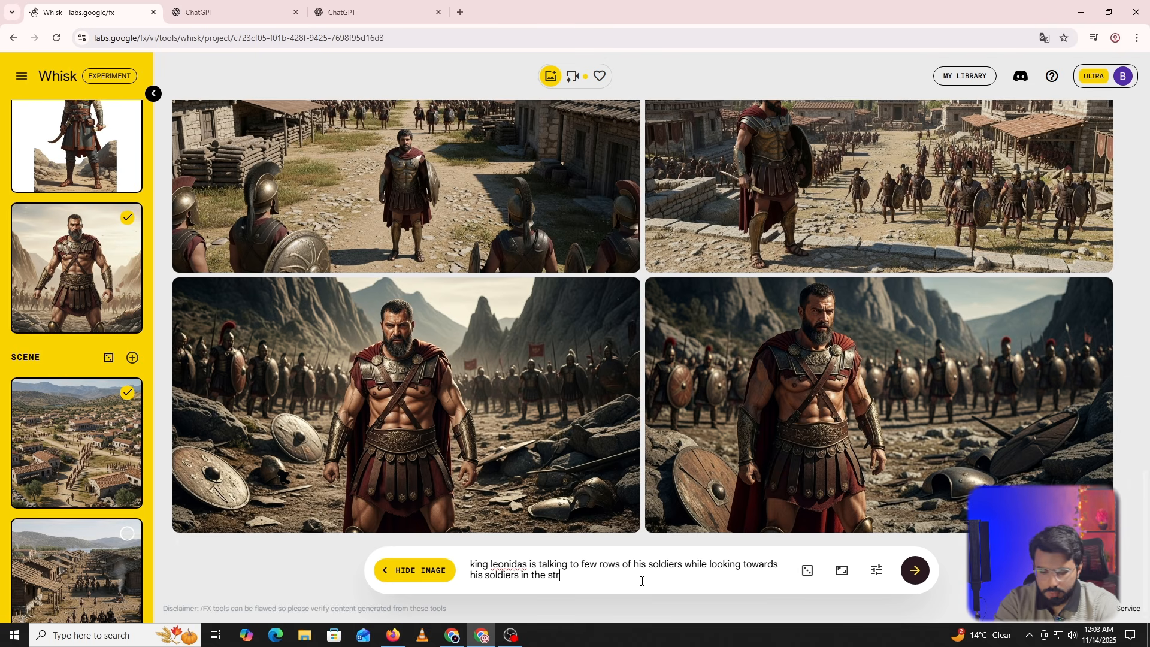
pyautogui.write('eets of ')
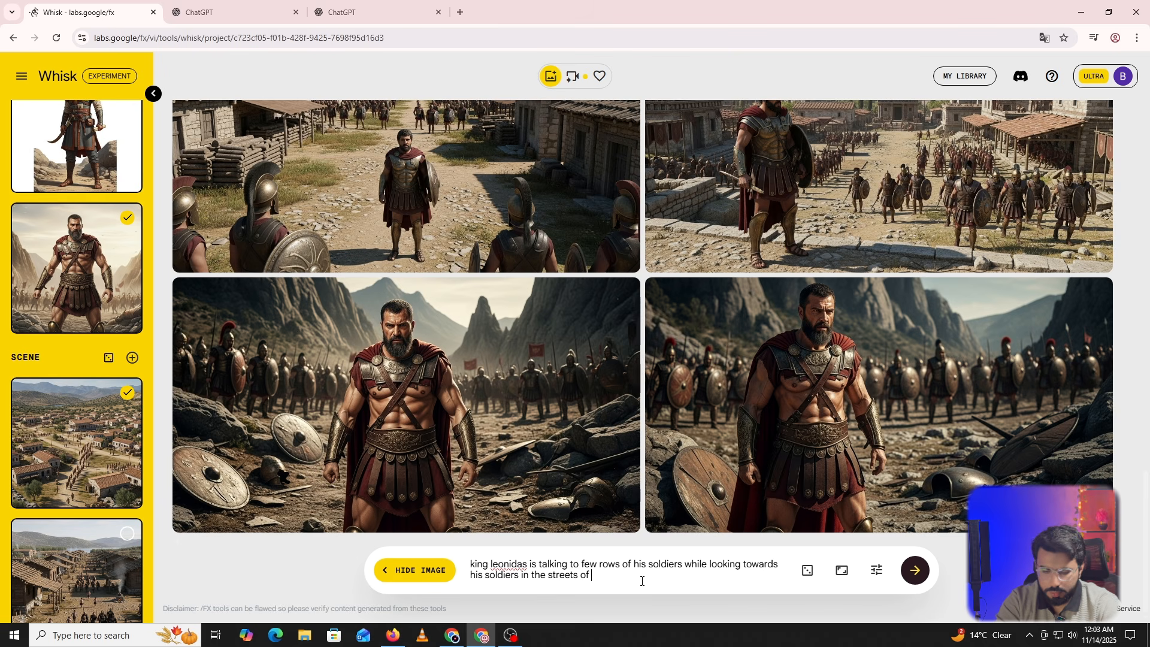
pyautogui.write('sparta')
pyautogui.scroll(-3, 642, 581)
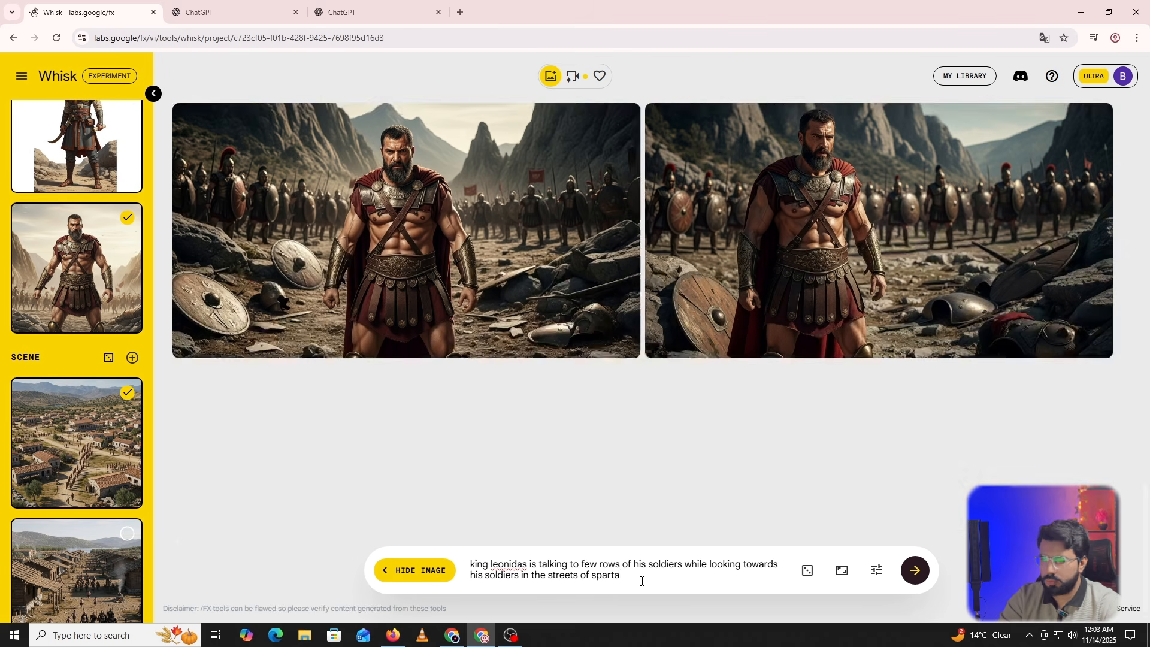
pyautogui.press('Return')
# Compare the street-scene images with the earlier results and generate another batch from the same prompt.
pyautogui.scroll(3, 769, 393)
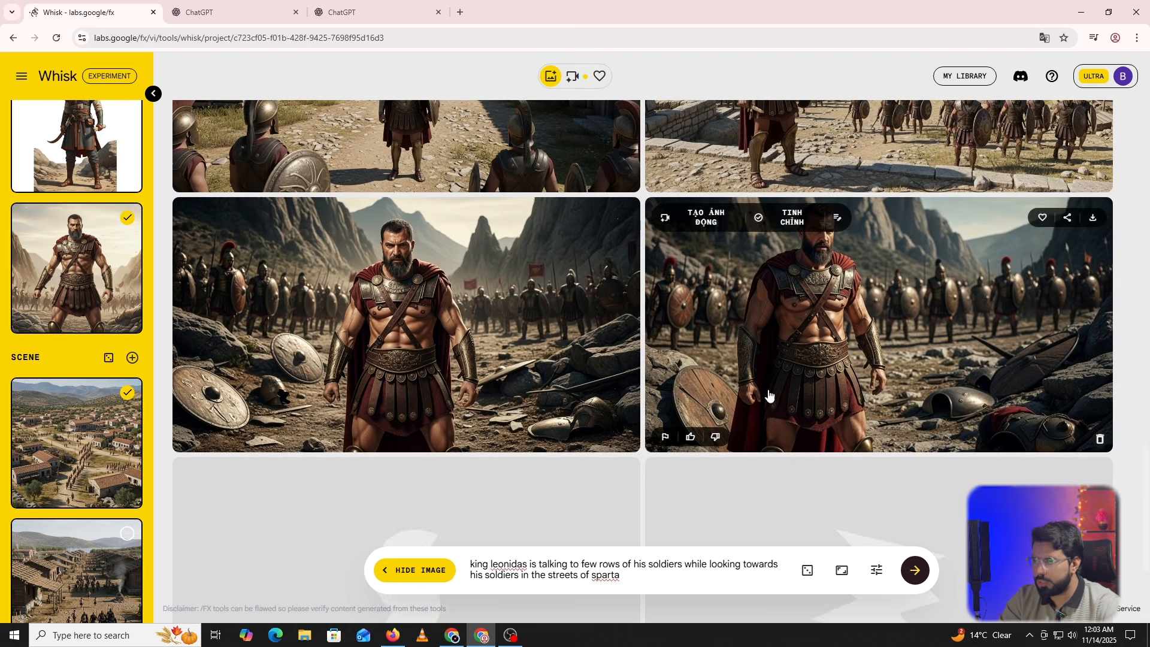
pyautogui.scroll(-1, 360, 346)
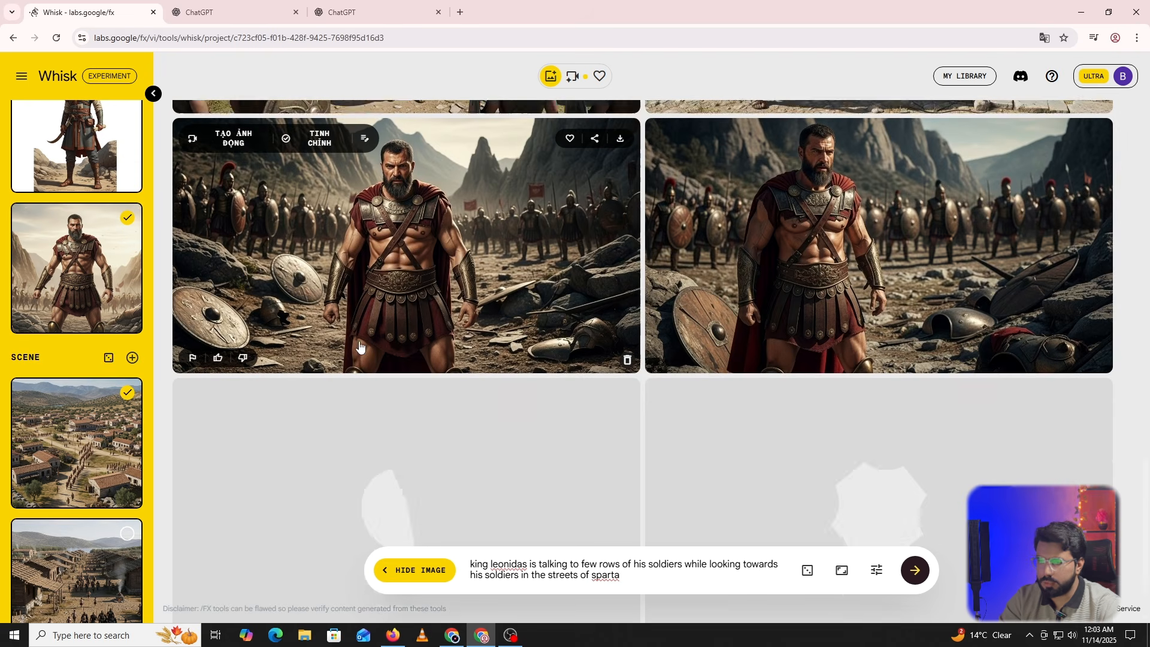
pyautogui.scroll(-1, 360, 346)
pyautogui.scroll(-4, 85, 477)
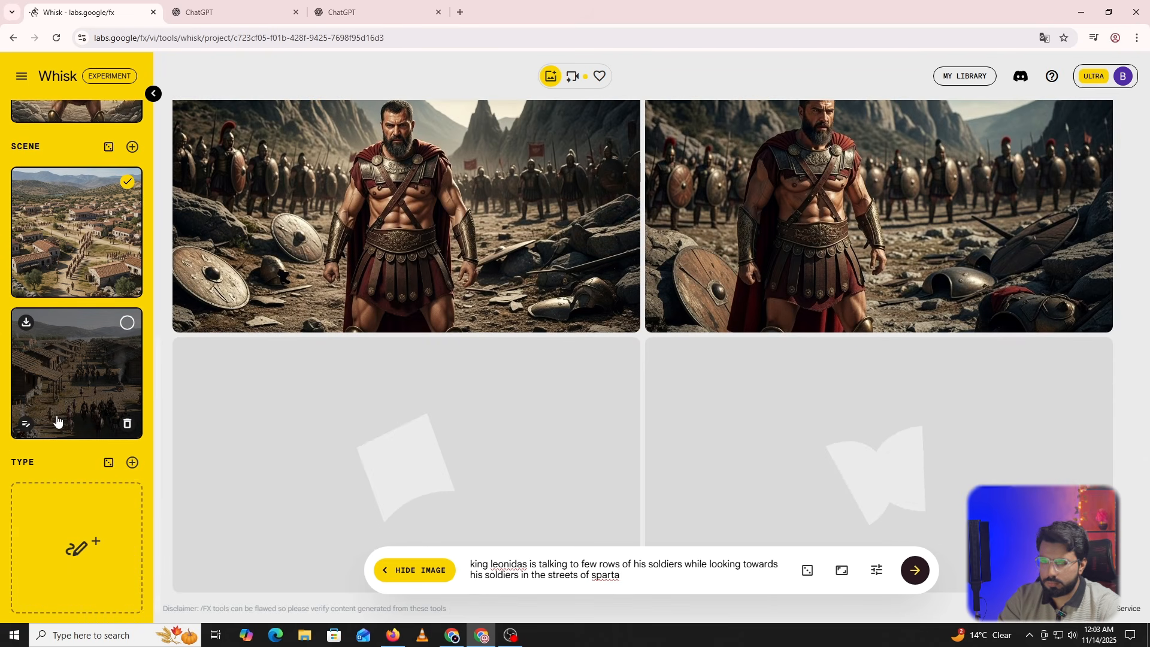
pyautogui.scroll(5, 301, 369)
pyautogui.scroll(-6, 655, 444)
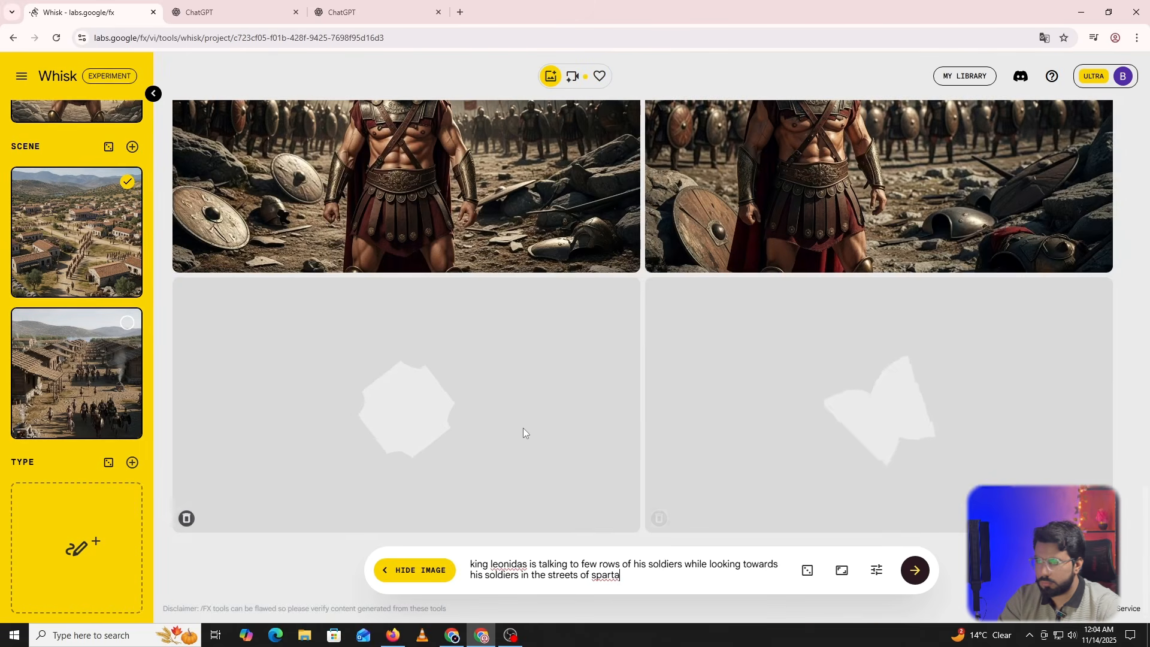
pyautogui.scroll(3, 523, 427)
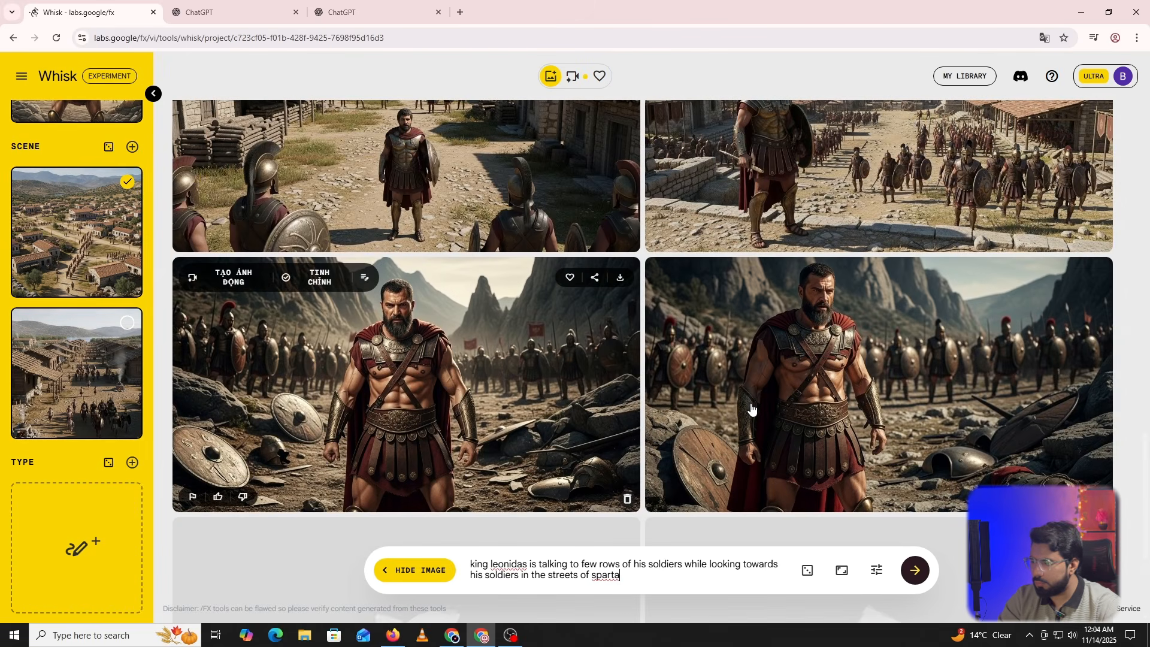
pyautogui.scroll(-1, 645, 421)
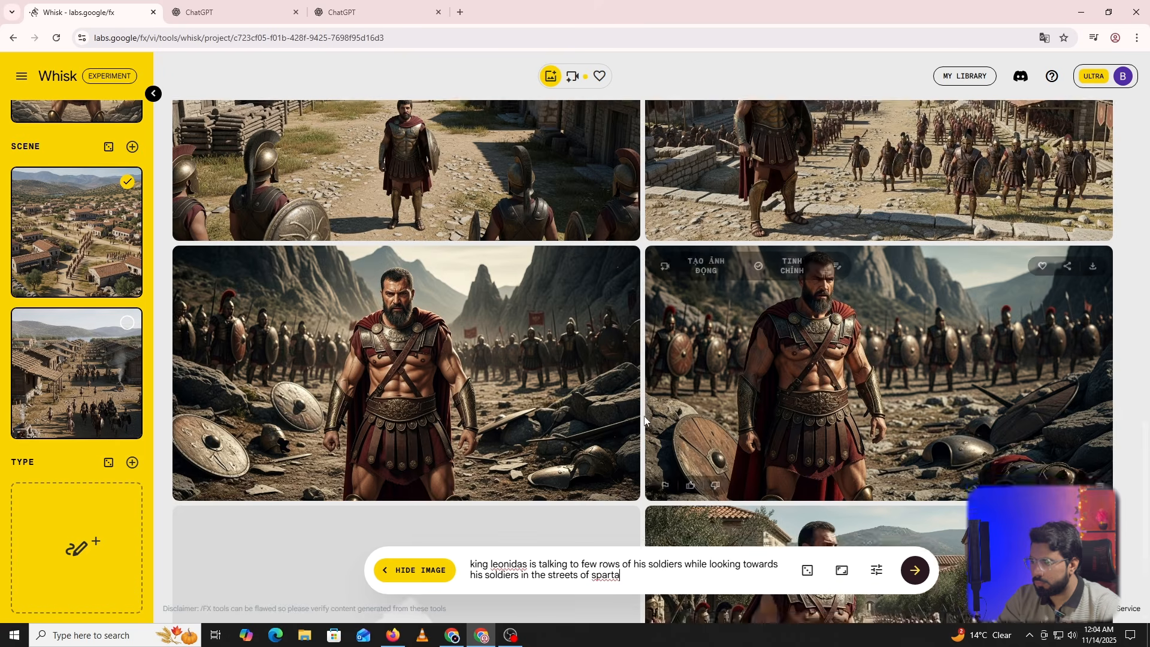
pyautogui.scroll(-4, 645, 421)
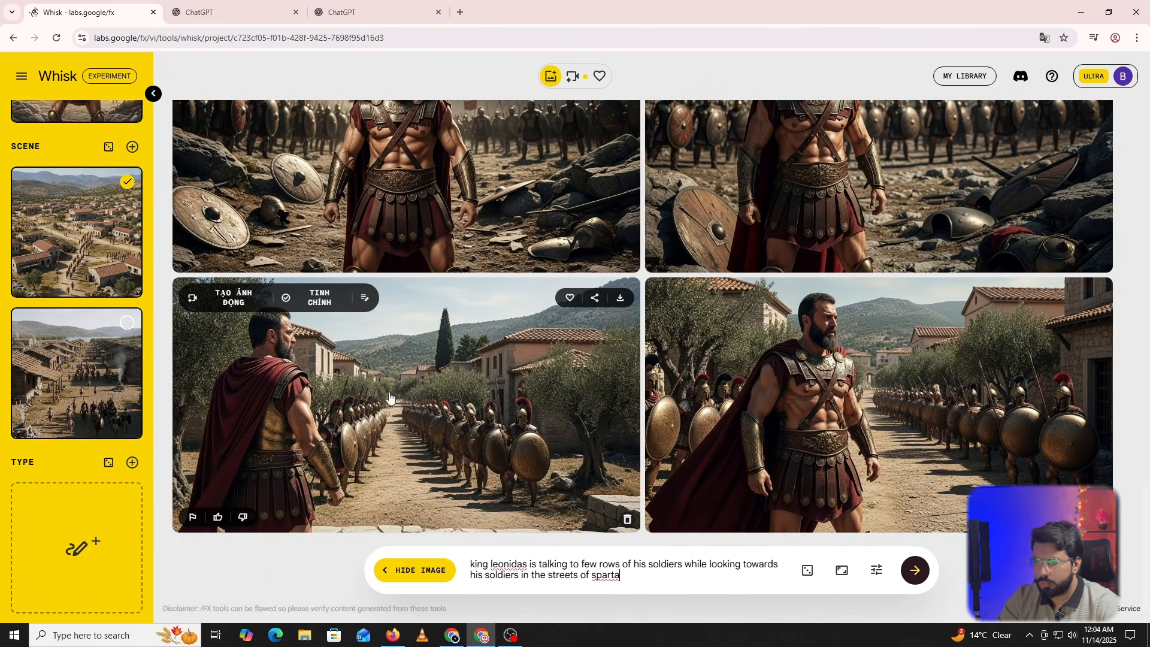
pyautogui.click(914, 570)
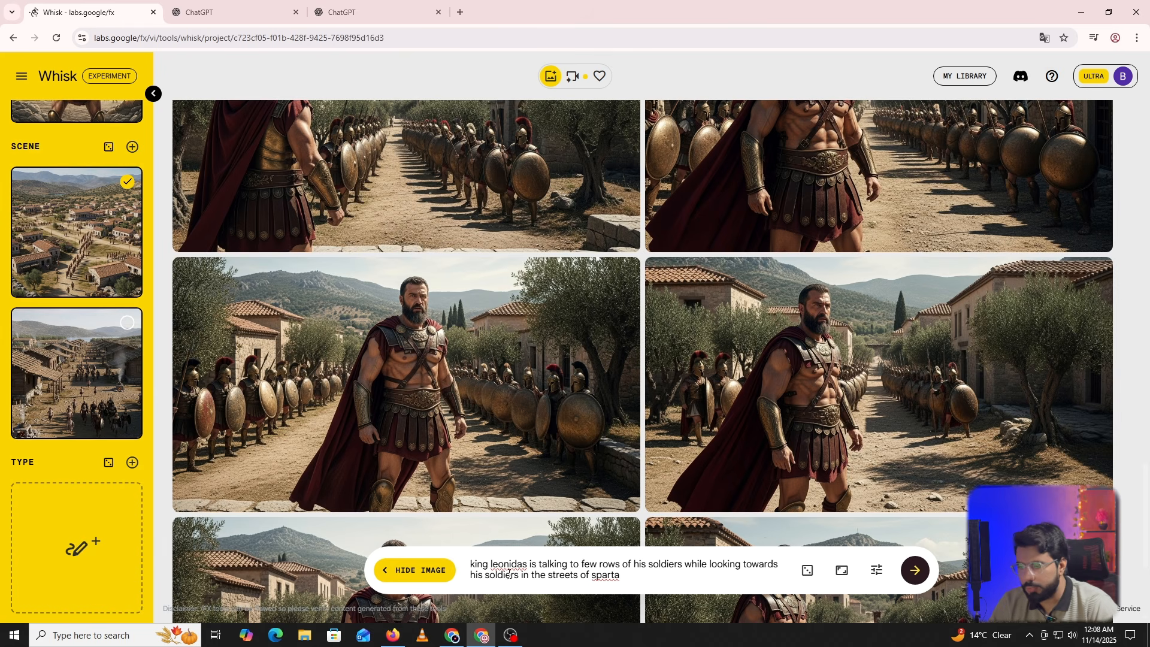
# Insert "walking in the rows of soldiers and" before "talking" in the prompt and generate new images.
pyautogui.write('walkin')
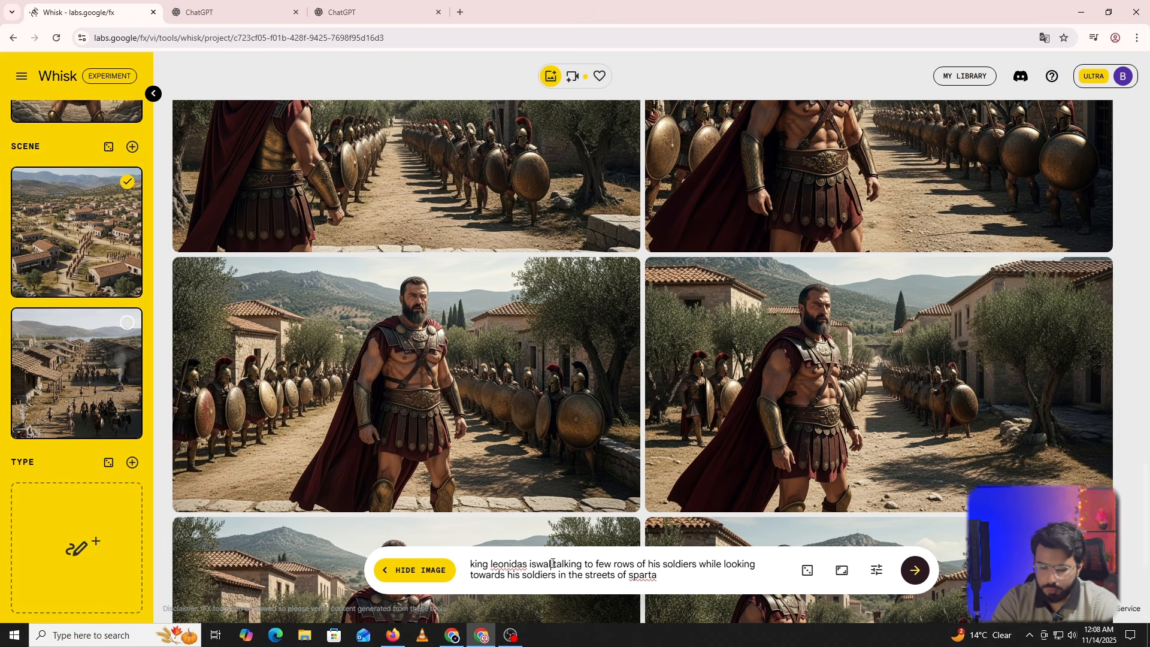
pyautogui.write('g in ')
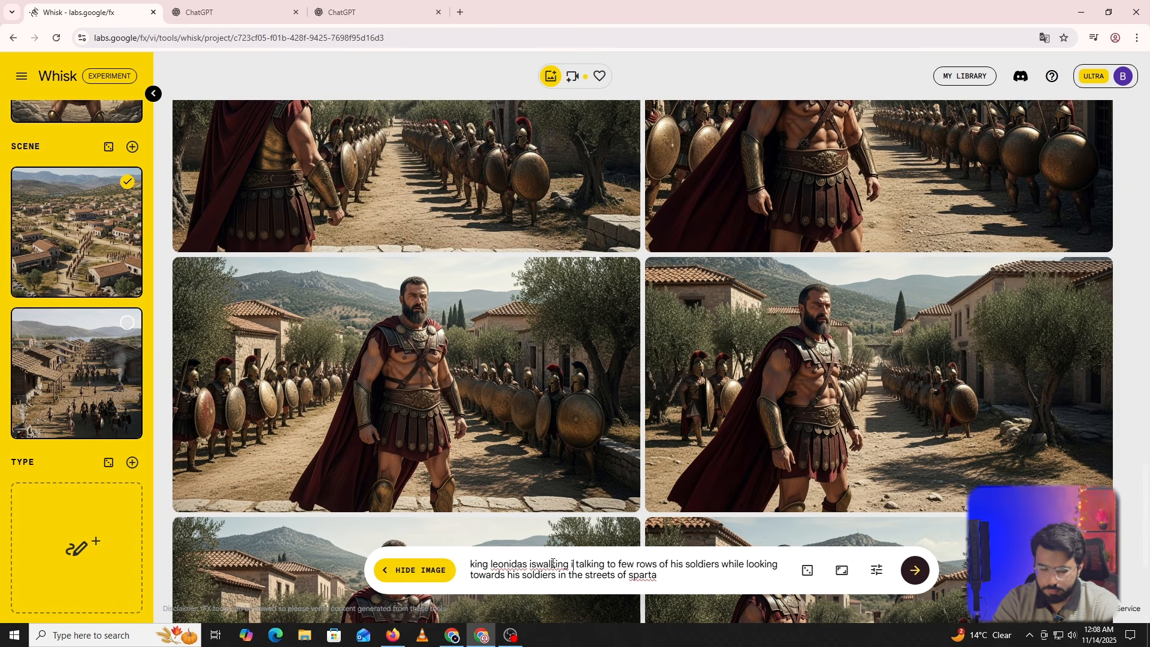
pyautogui.write('the rows')
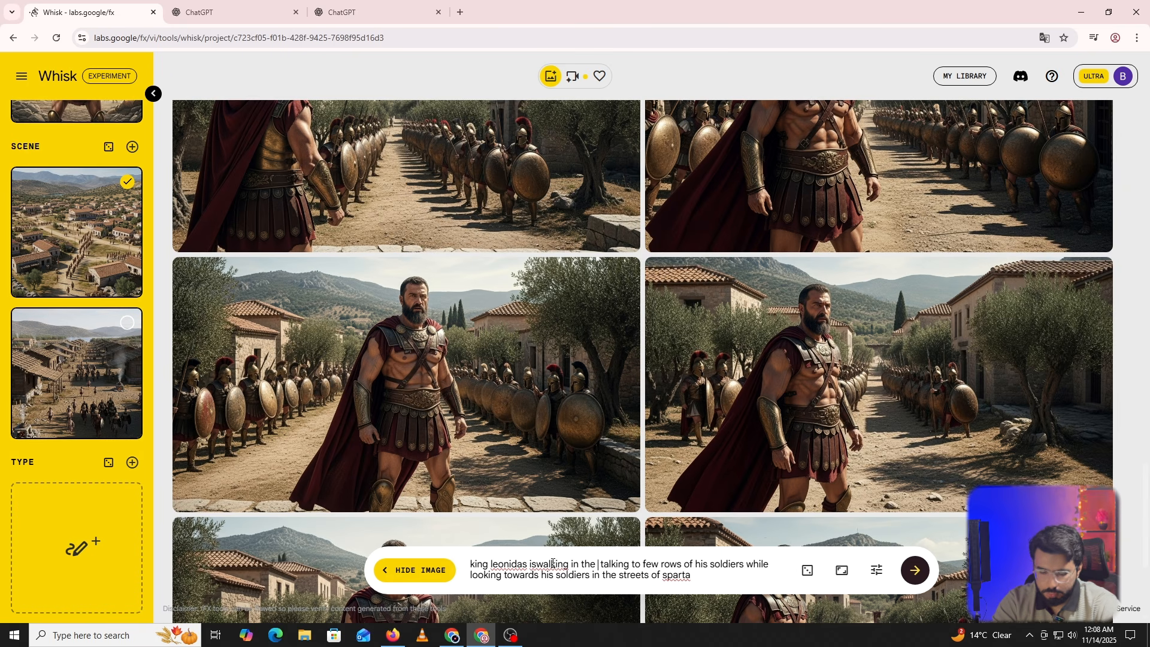
pyautogui.write(' of sold')
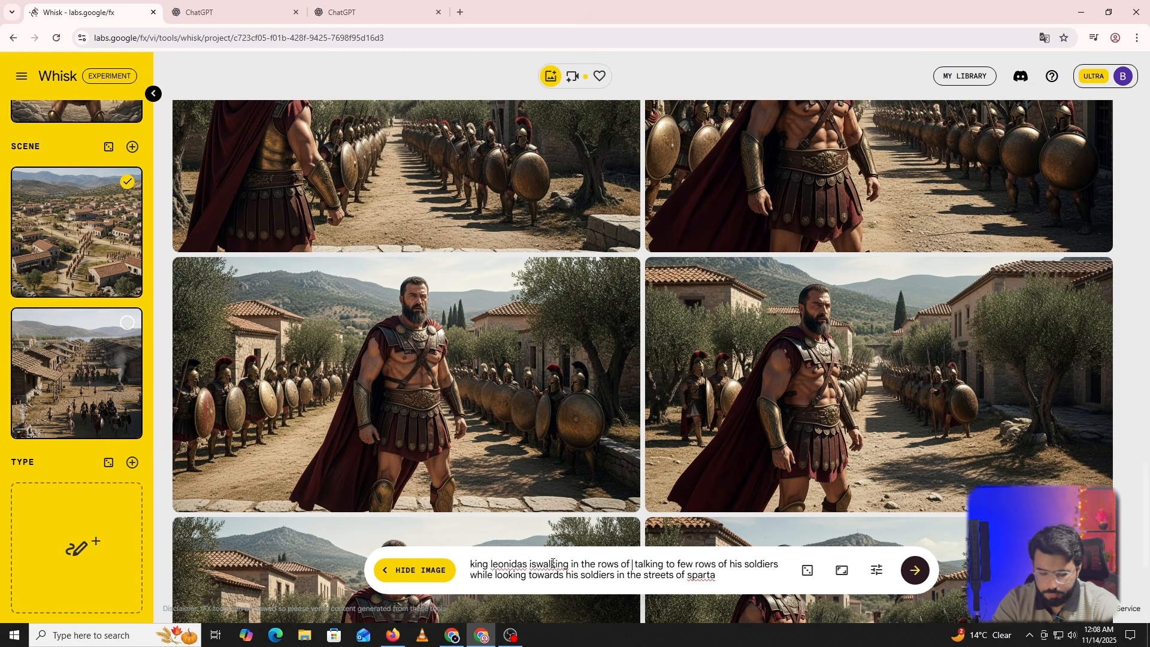
pyautogui.write('iers')
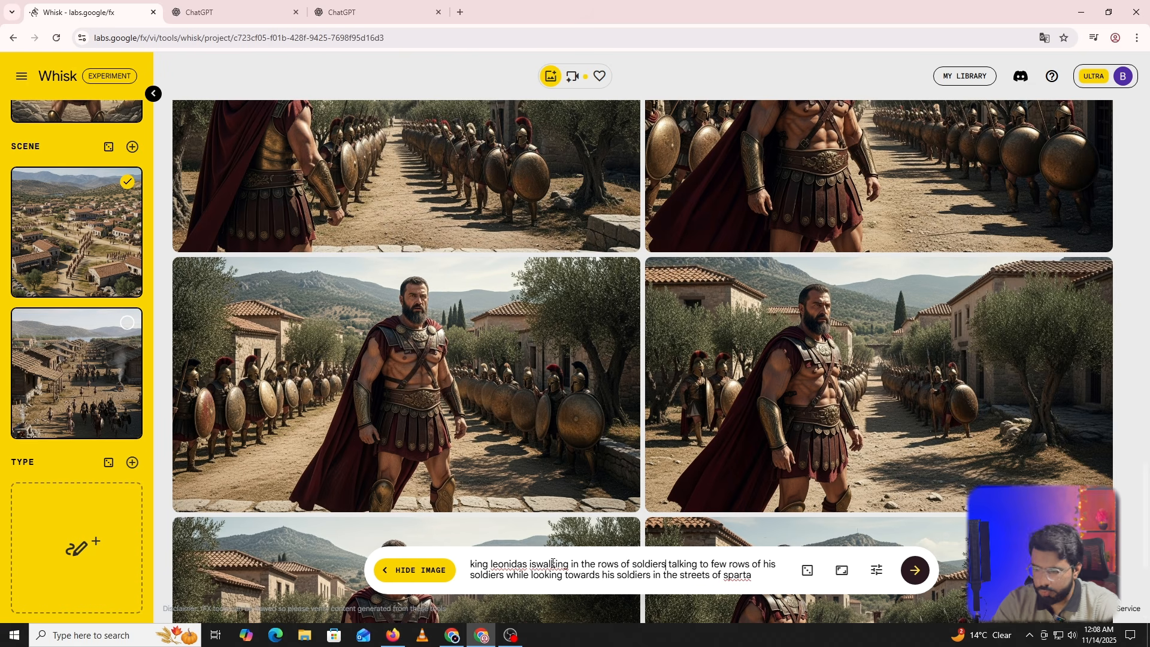
pyautogui.click(535, 563)
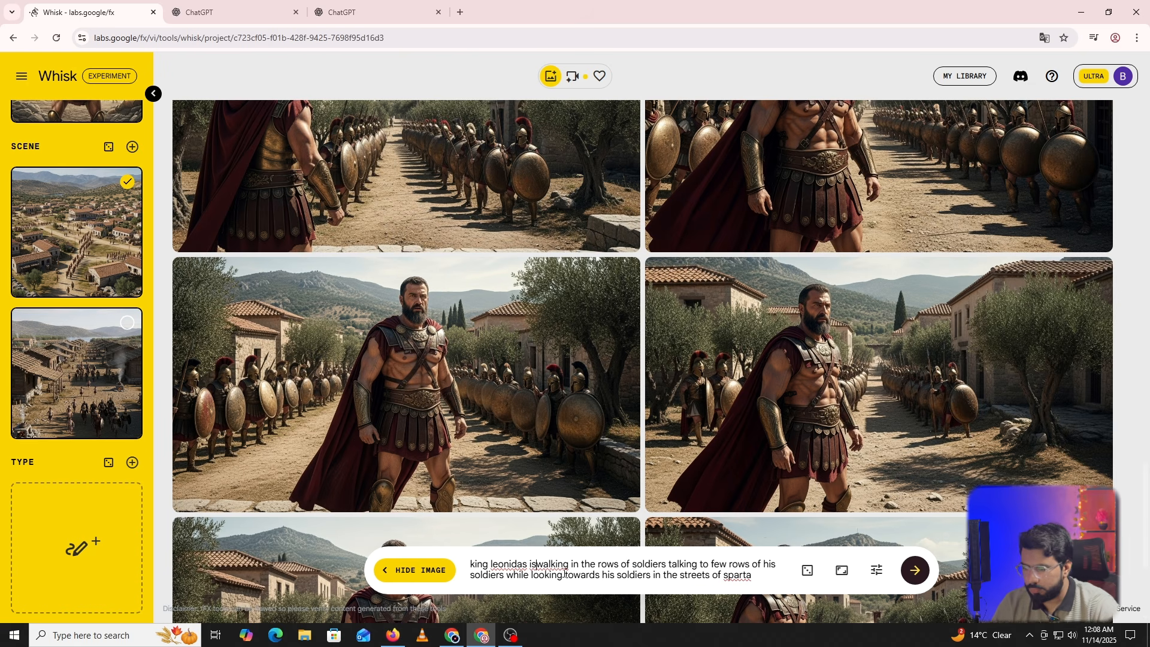
pyautogui.click(669, 566)
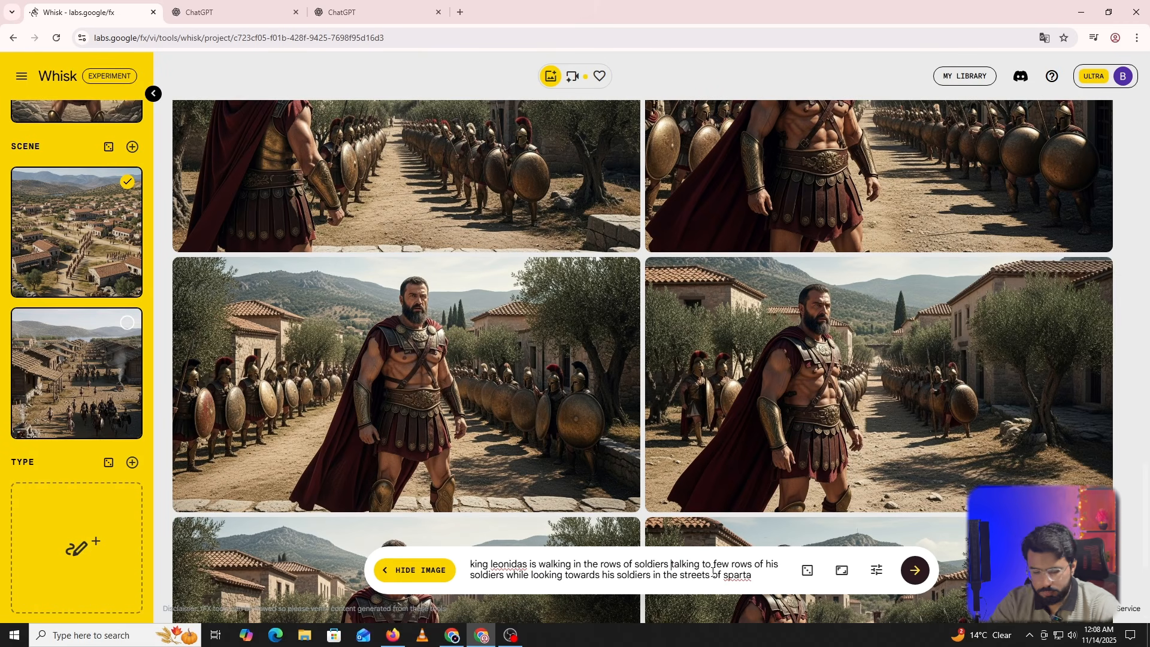
pyautogui.write('and')
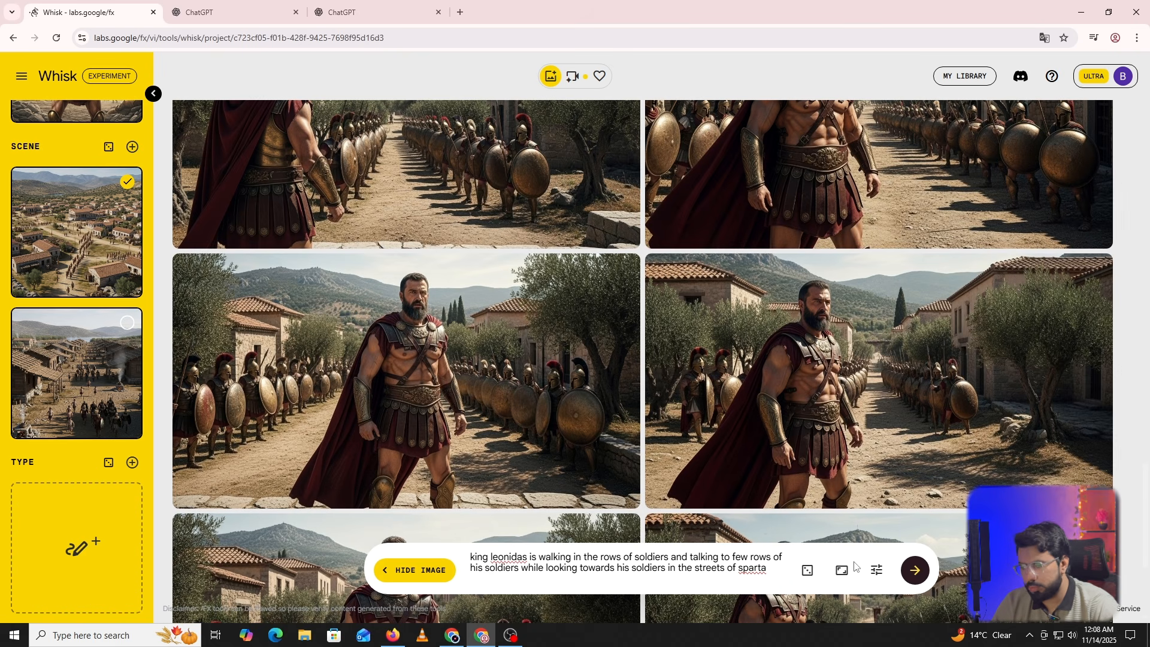
pyautogui.click(914, 570)
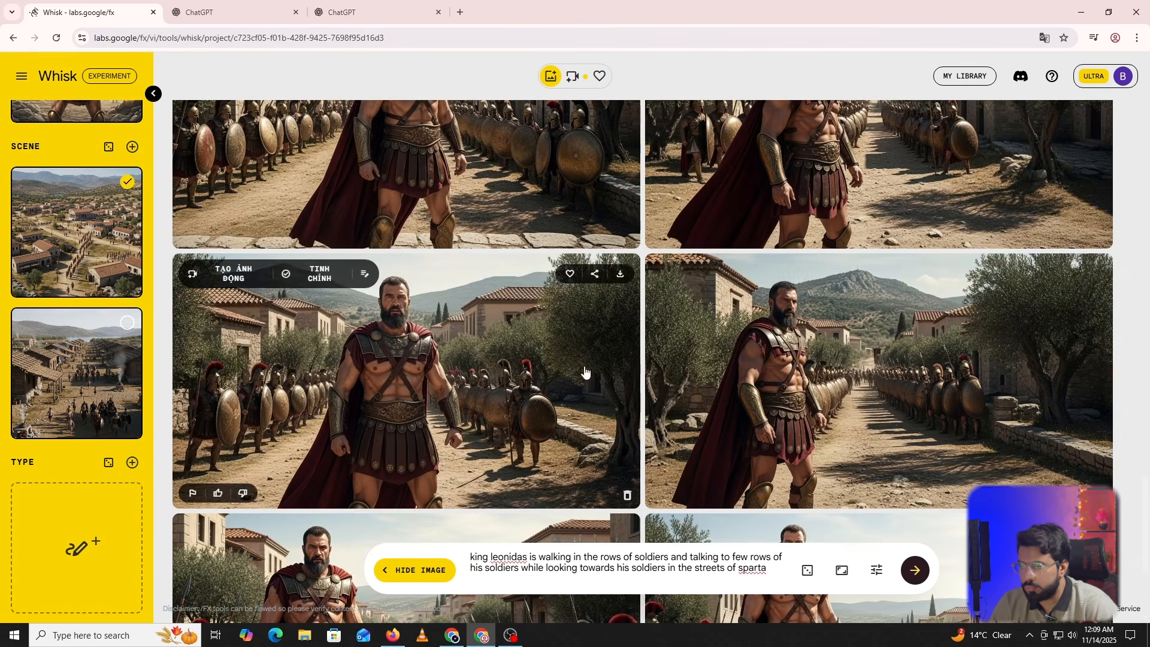
# Generate another batch of images from the current street-scene prompt and compare it with the earlier results.
pyautogui.click(911, 571)
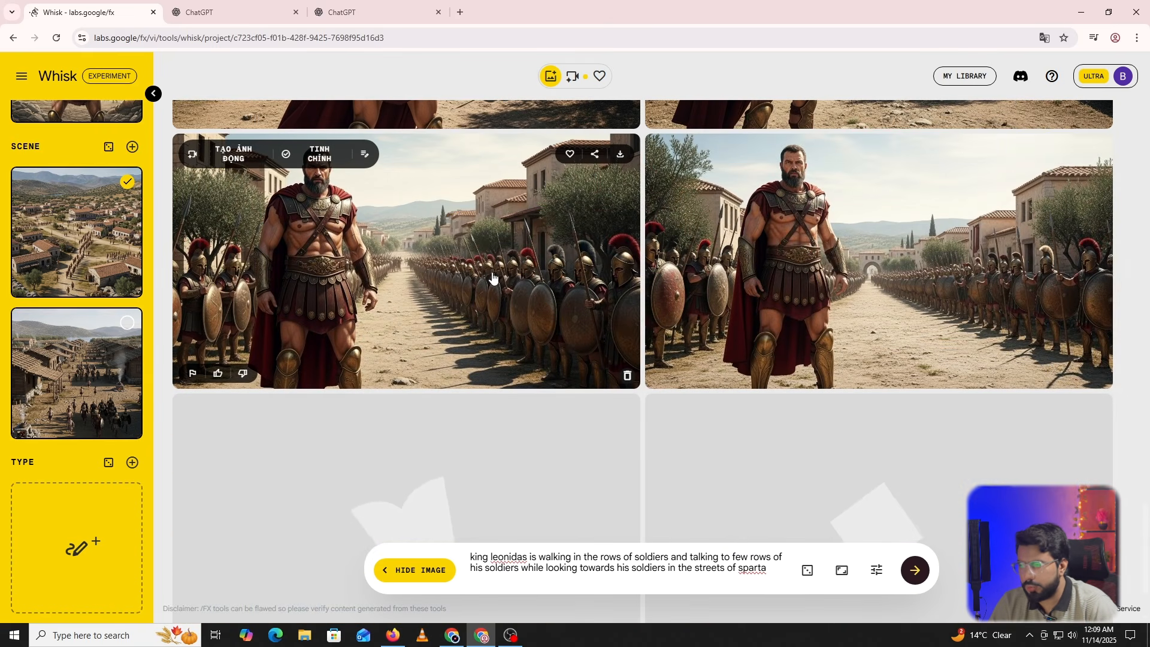
pyautogui.scroll(-2, 861, 208)
pyautogui.scroll(2, 861, 208)
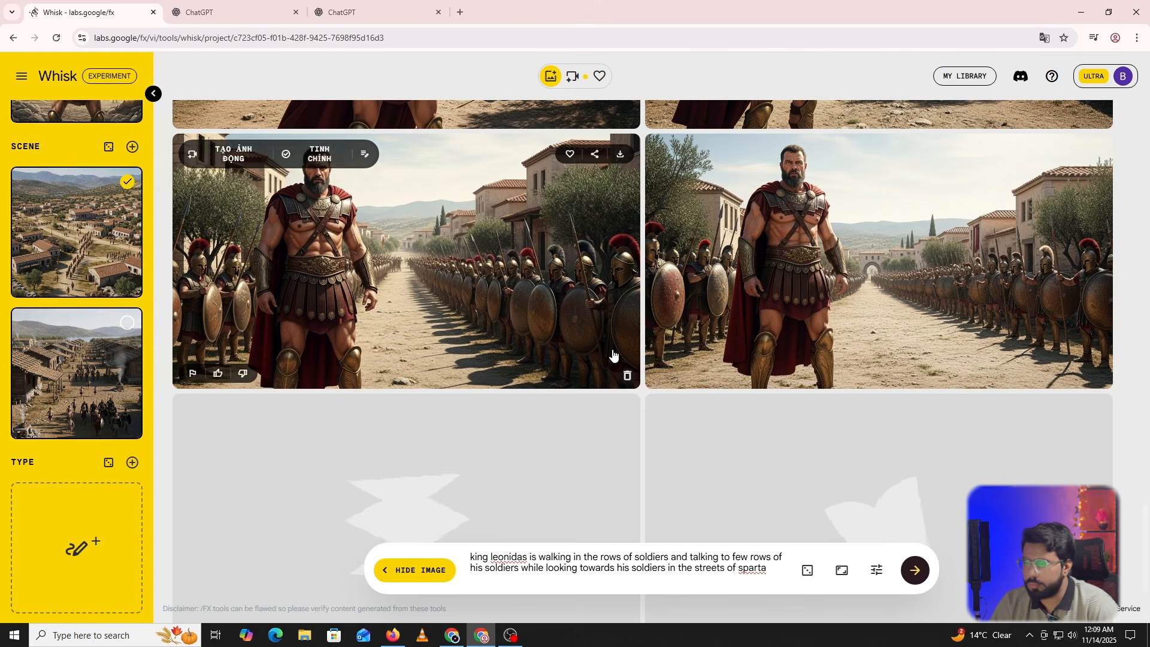
pyautogui.scroll(10, 612, 355)
pyautogui.scroll(10, 615, 356)
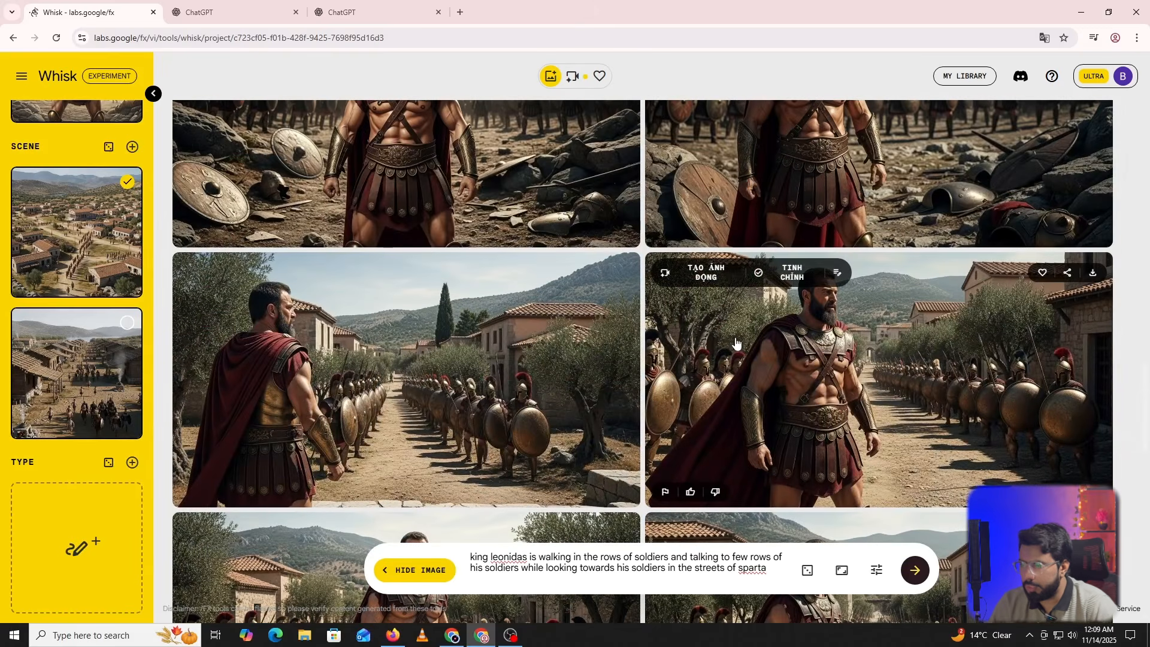
pyautogui.scroll(-5, 495, 453)
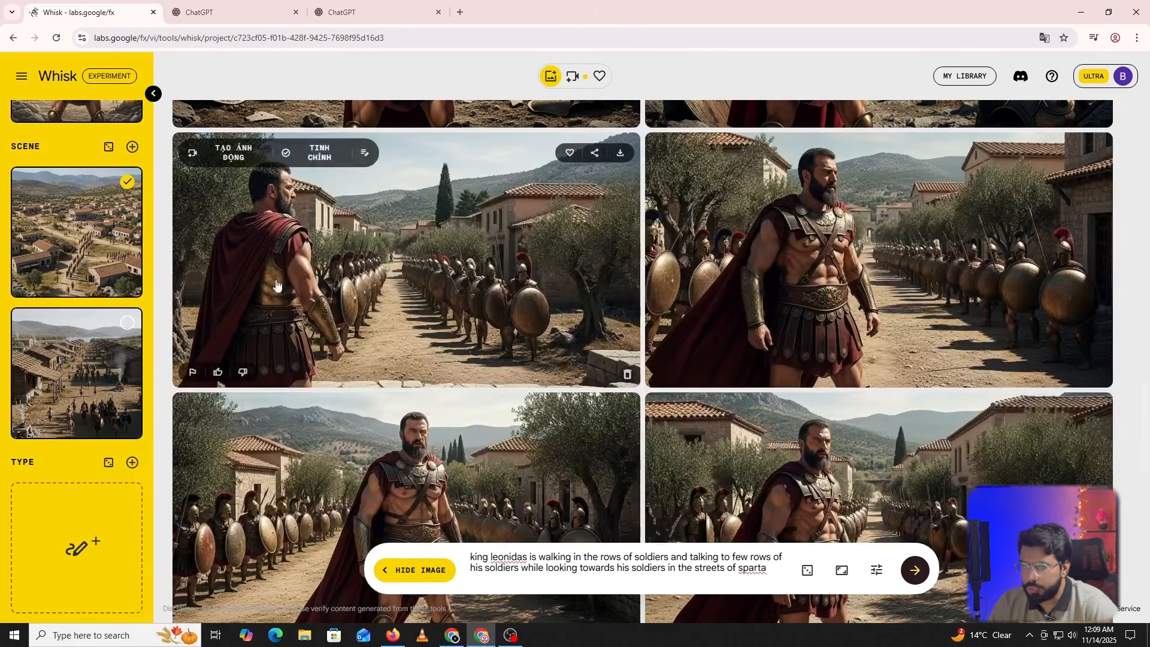
# Check the animation page of the image showing Leonidas from behind as he faces two rows of soldiers.
pyautogui.click(232, 154)
pyautogui.scroll(-5, 624, 461)
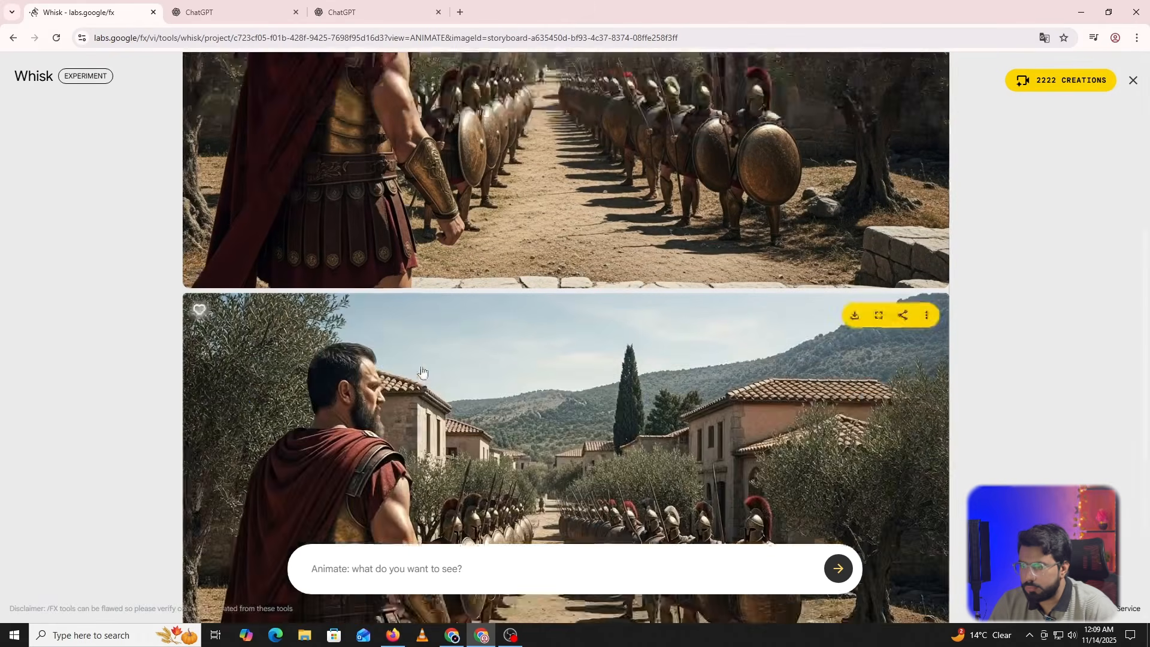
pyautogui.scroll(5, 710, 117)
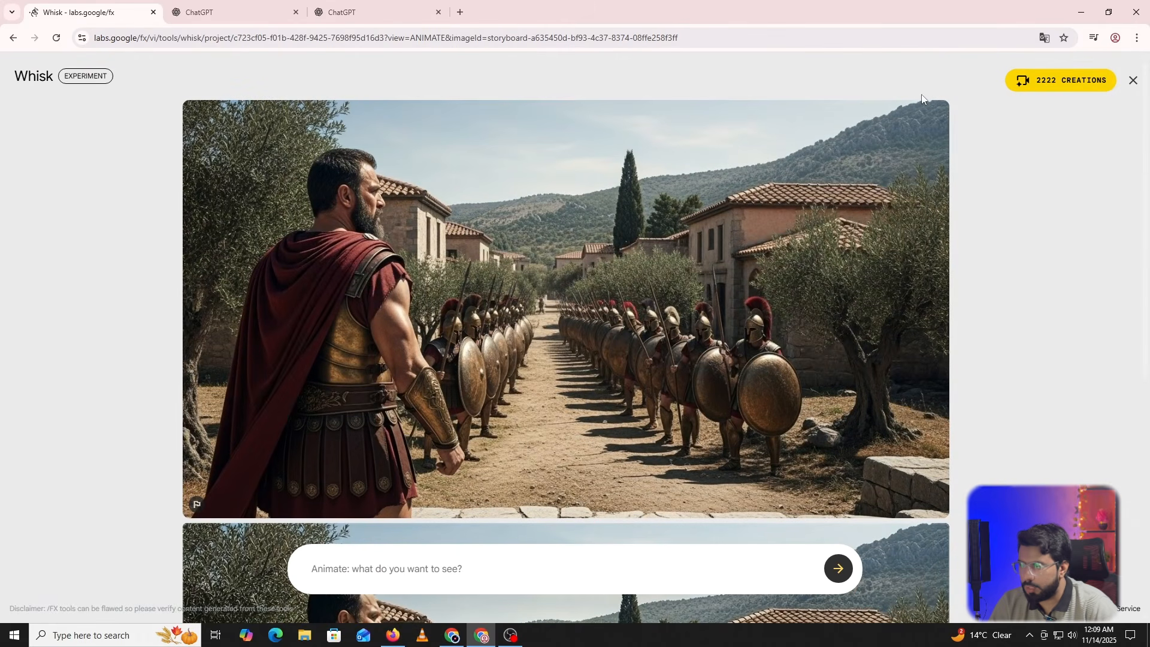
pyautogui.click(1133, 79)
# Open the newest image of Leonidas standing full-length between two rows of soldiers for animation.
pyautogui.scroll(-5, 449, 300)
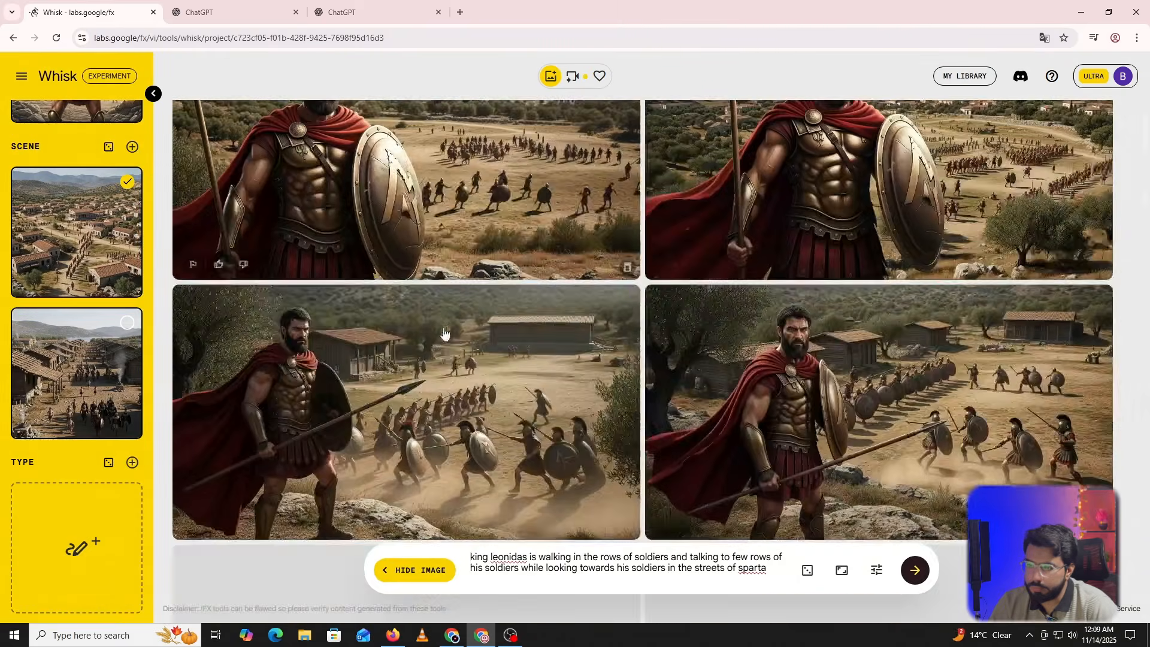
pyautogui.scroll(-15, 306, 198)
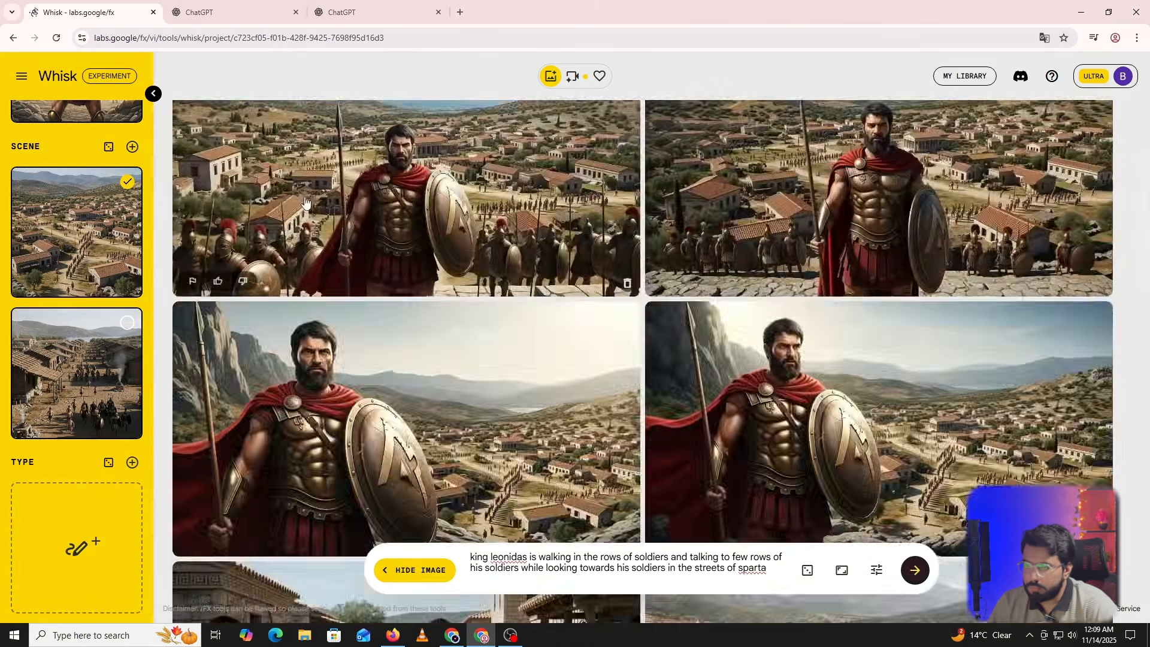
pyautogui.scroll(-2, 314, 201)
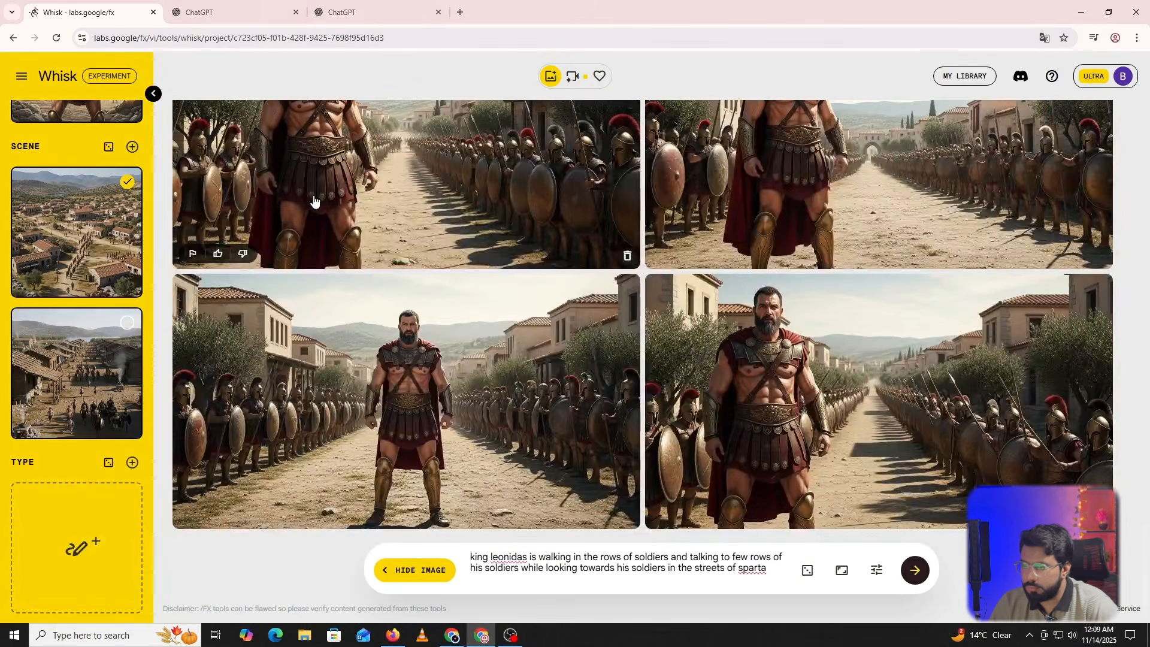
pyautogui.moveTo(408, 383)
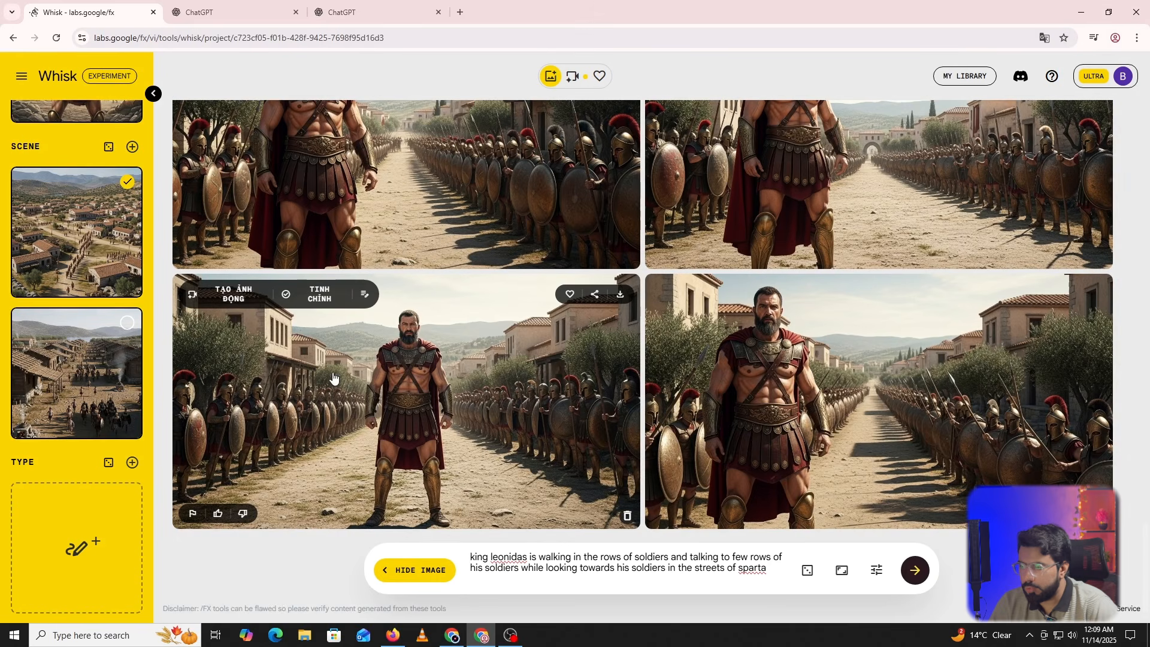
pyautogui.click(227, 301)
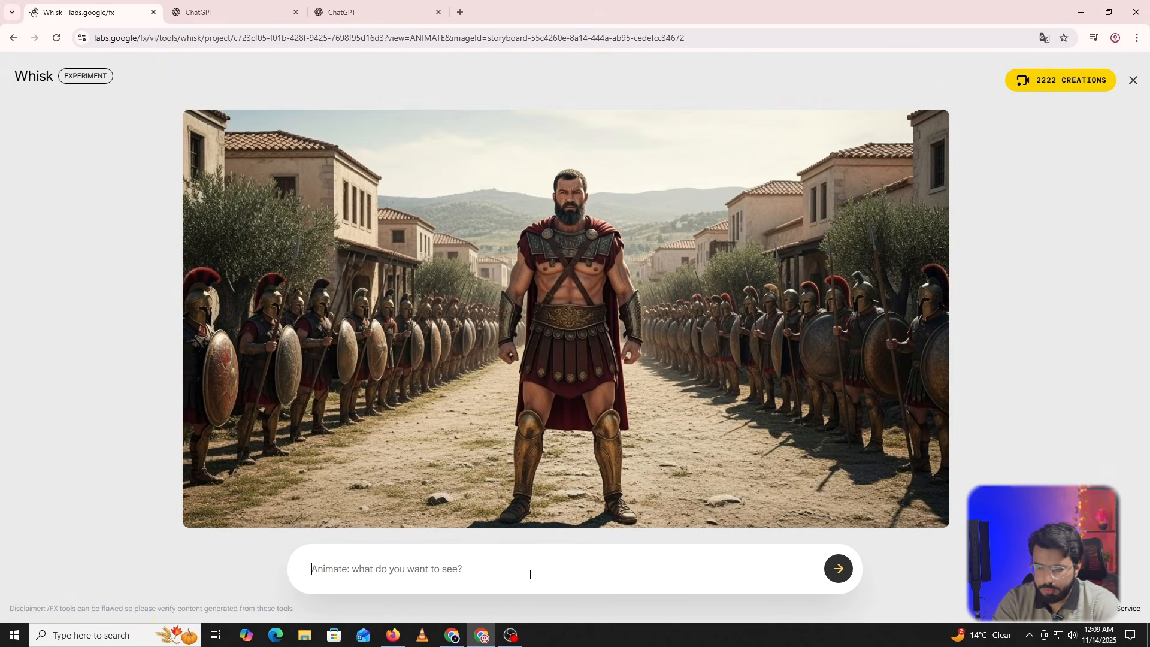
# Enter the animation prompt "Leonidas is walking among his soldiers .all others remains silent only leonidas speaks and says".
pyautogui.write('4')
pyautogui.write('eonida')
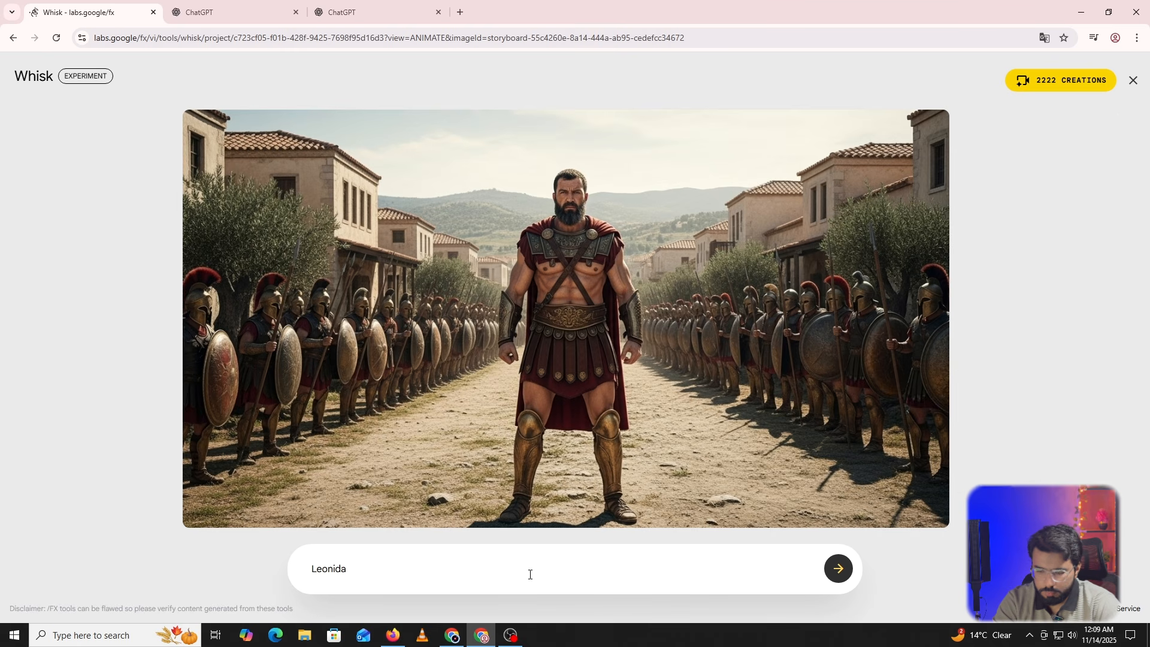
pyautogui.press('BackSpace')
pyautogui.write('as is walking')
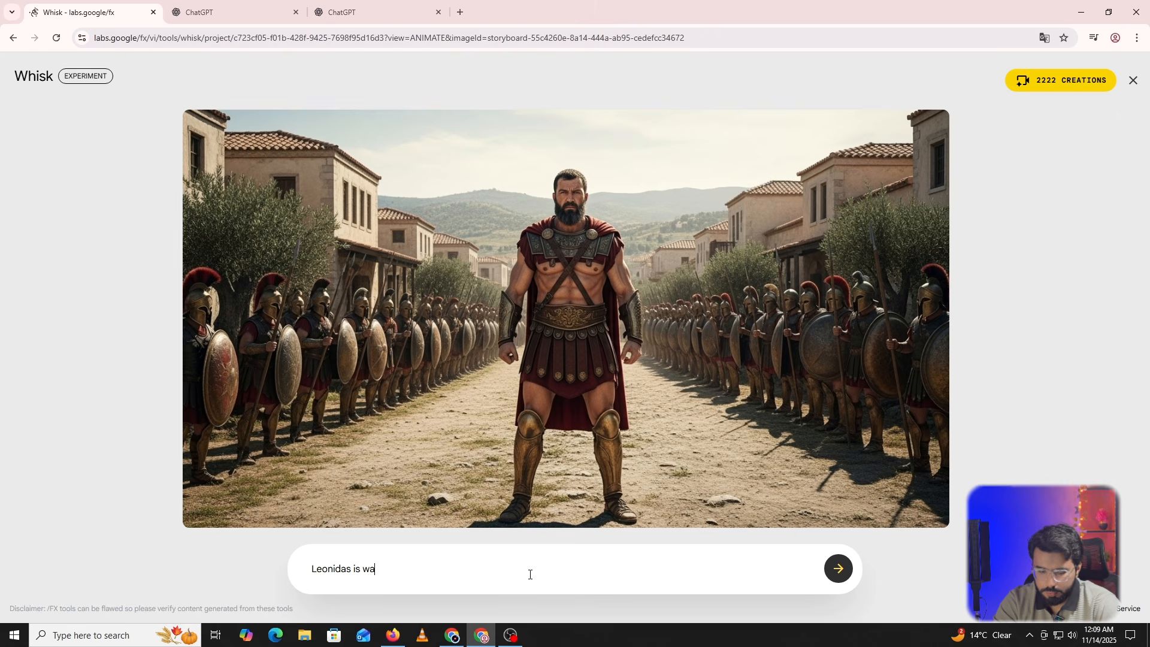
pyautogui.write(' among his ')
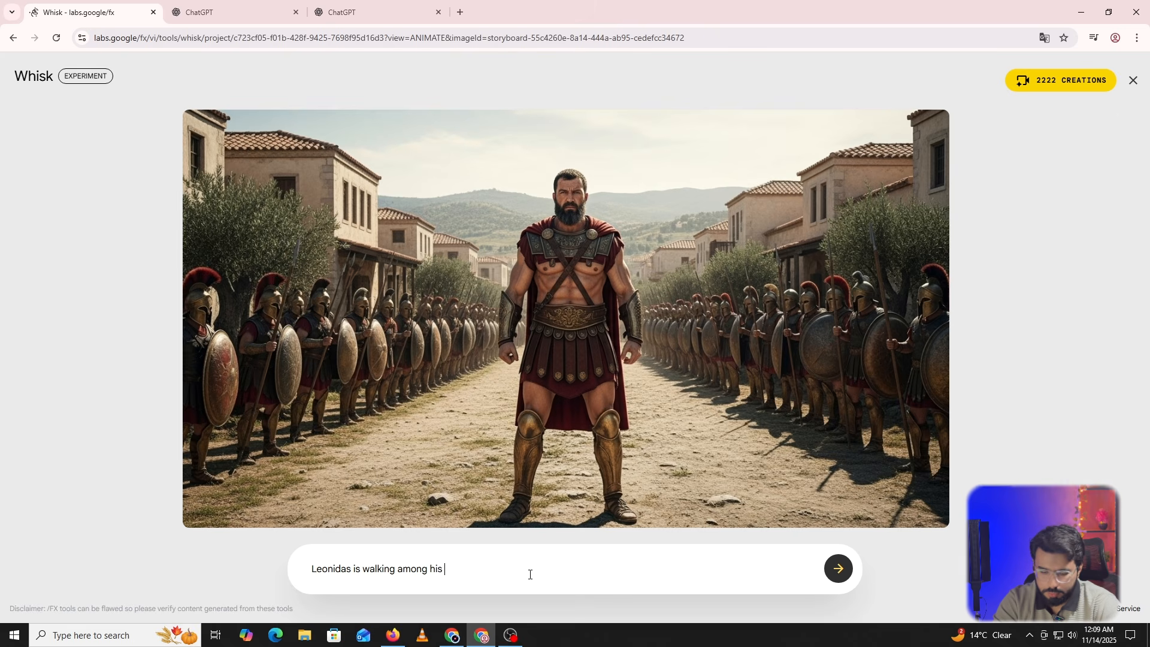
pyautogui.write('soldiers')
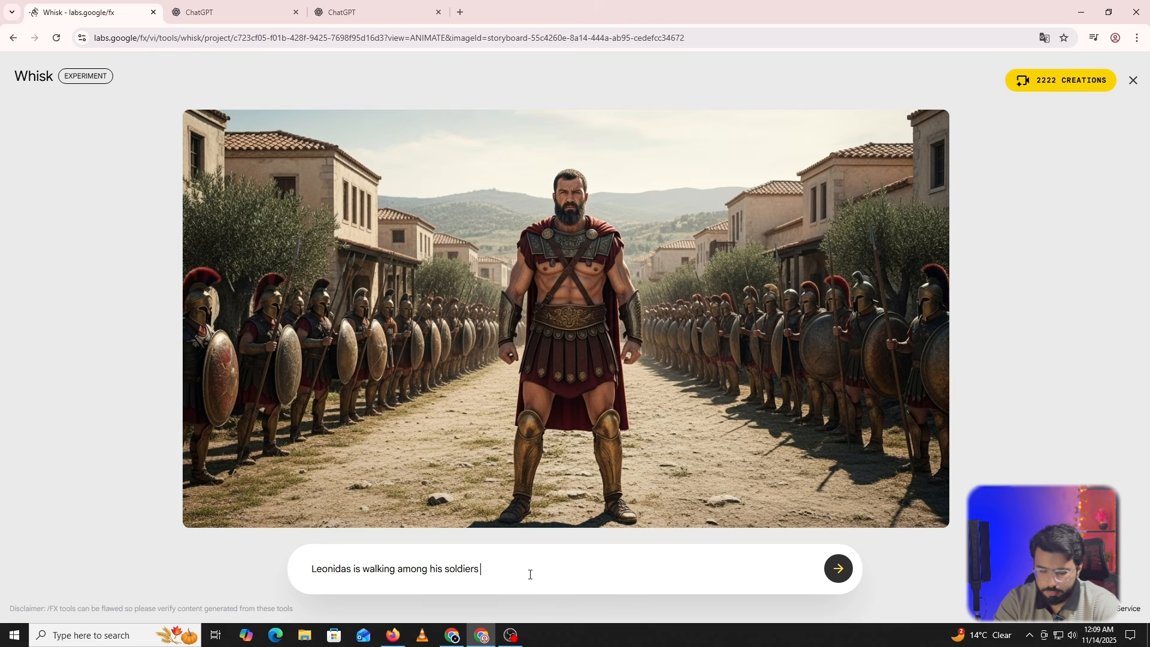
pyautogui.write(' .al')
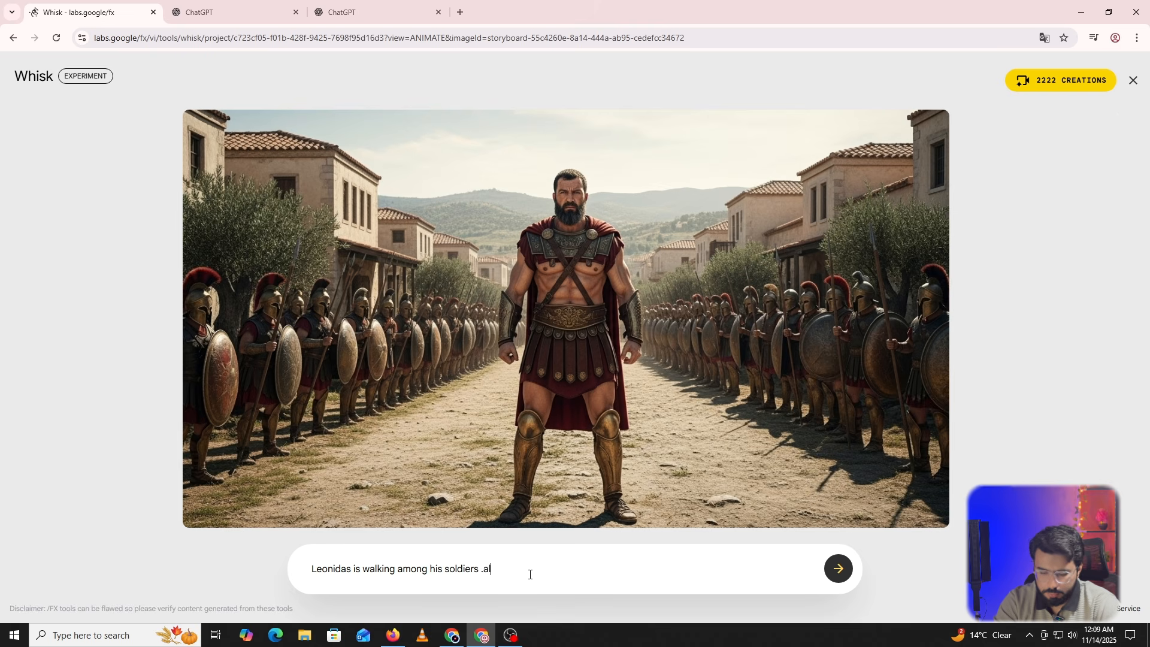
pyautogui.write('l others r')
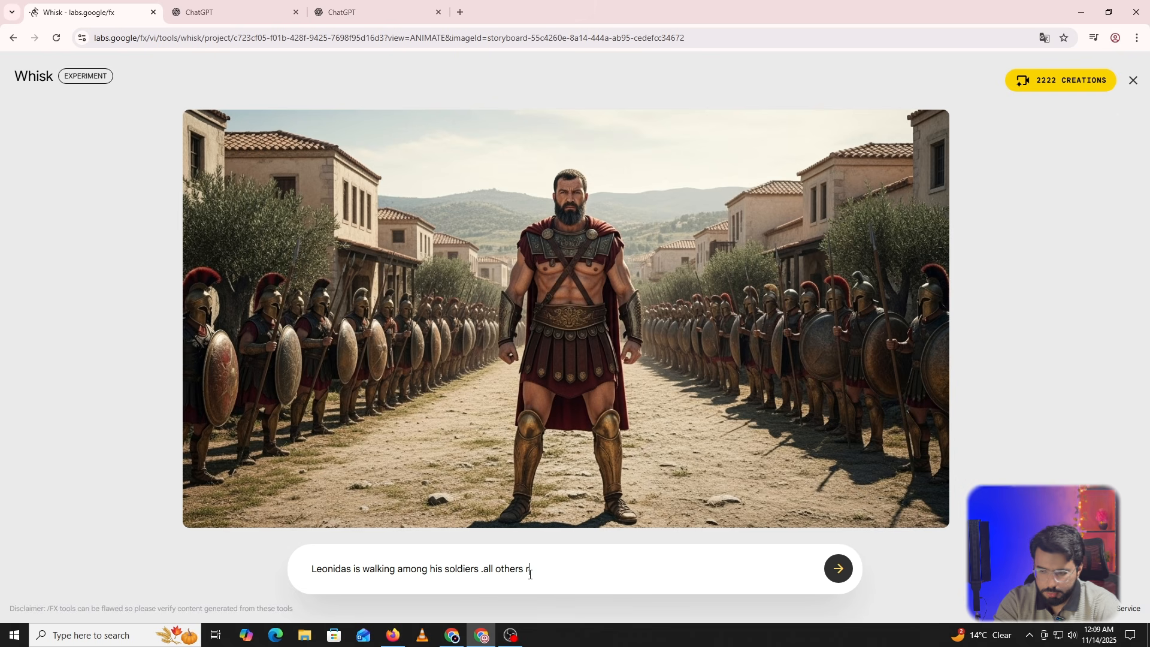
pyautogui.write('emains s')
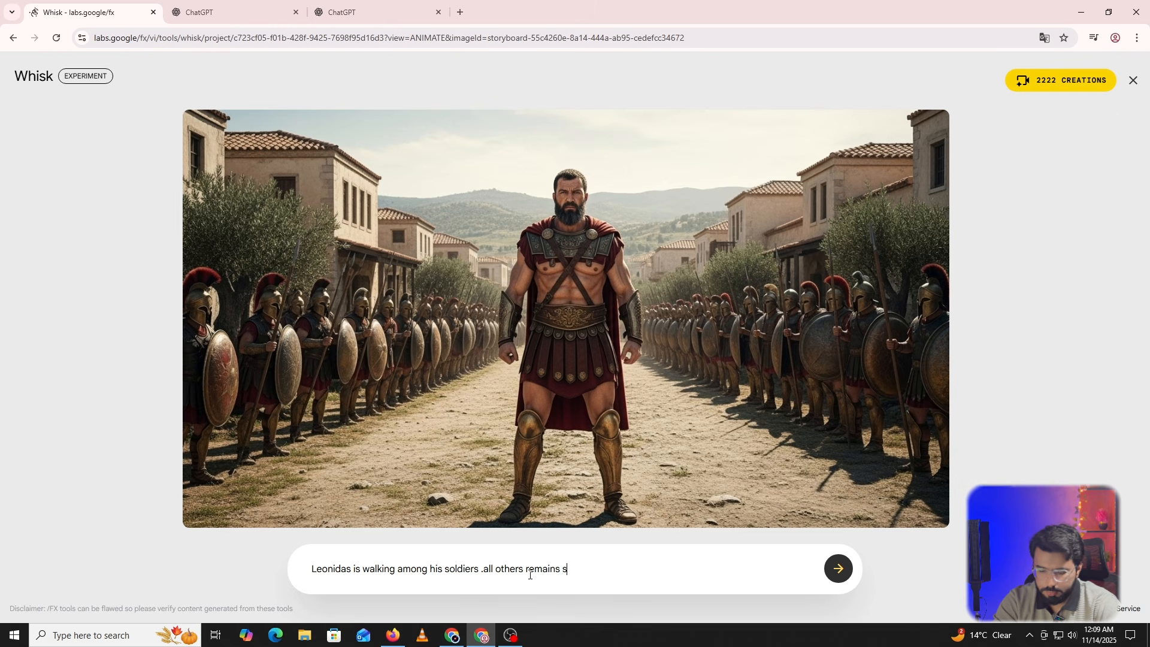
pyautogui.write('ilent onl')
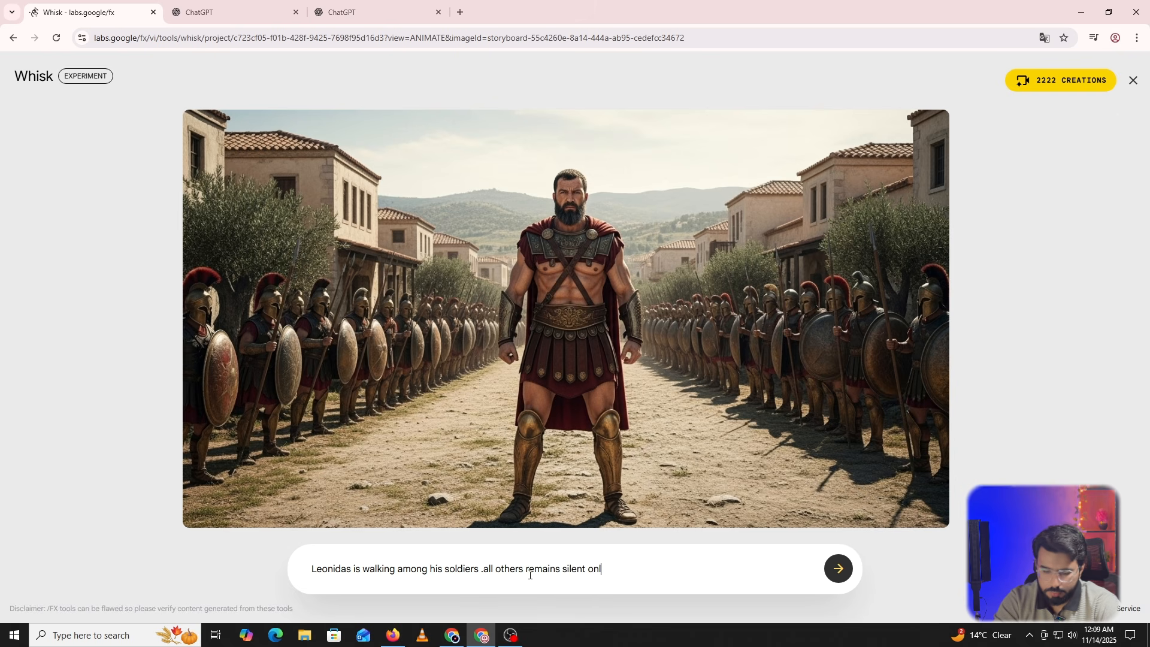
pyautogui.write('y le')
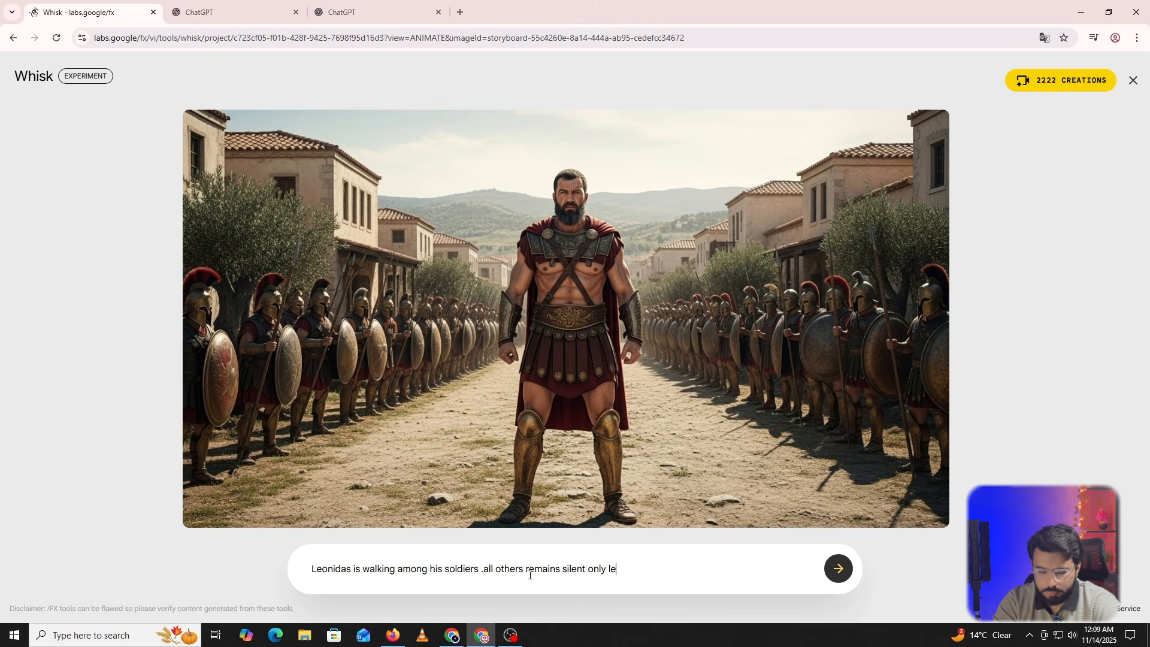
pyautogui.write('onidas s')
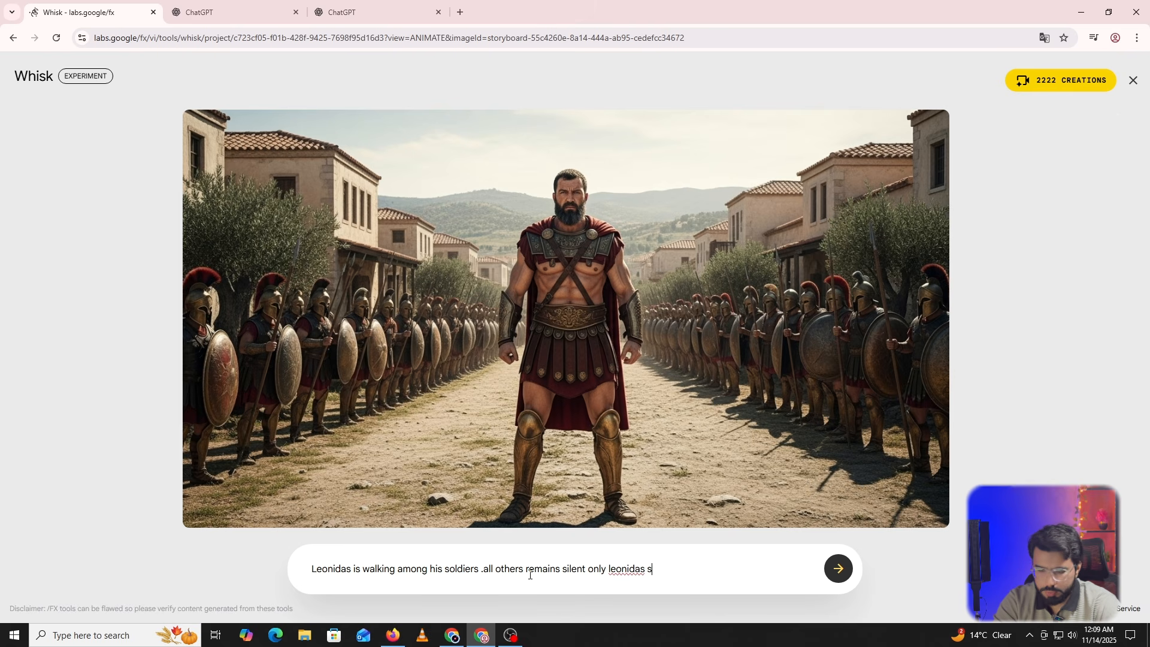
pyautogui.write('peaks and says')
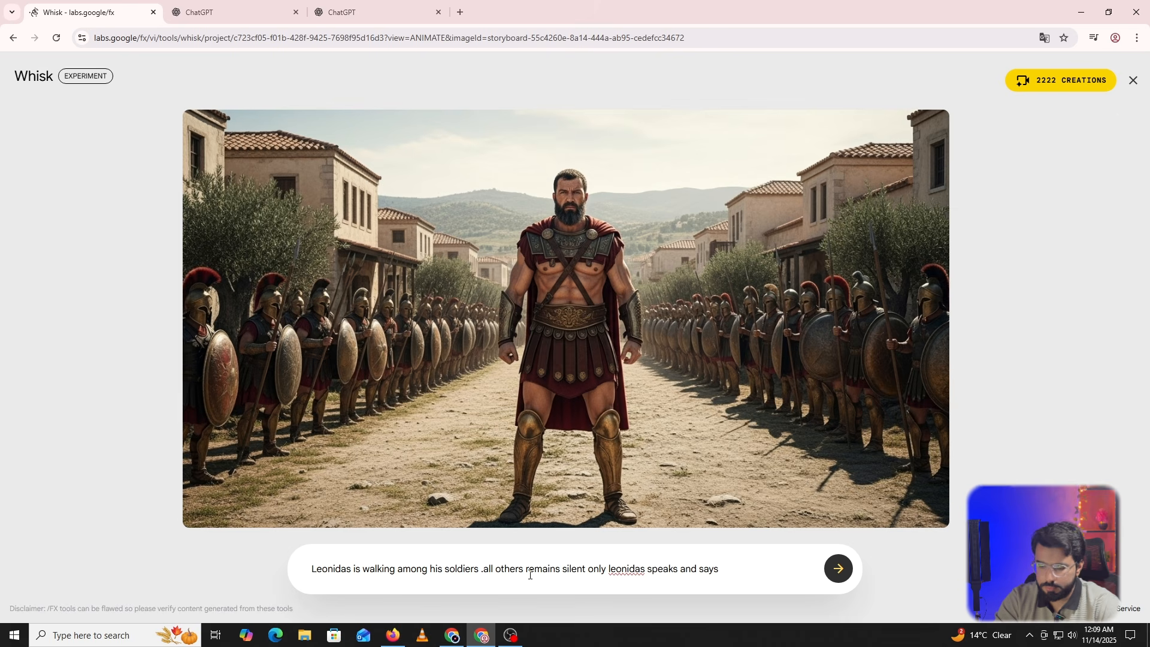
# Copy "Spartans! Remember why we train, why we endure, and why we stand as one." from the ChatGPT dialogue to the end of the Whisk prompt.
pyautogui.click(365, 12)
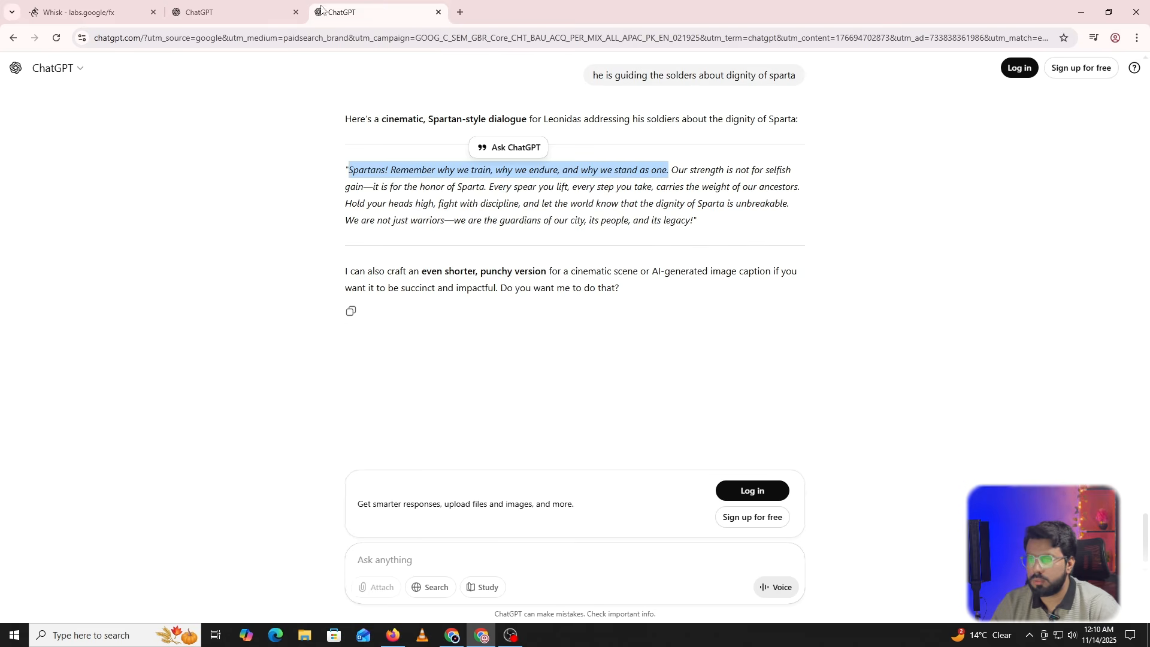
pyautogui.moveTo(349, 169); pyautogui.dragTo(669, 173)
pyautogui.hotkey('ctrl', 'c')
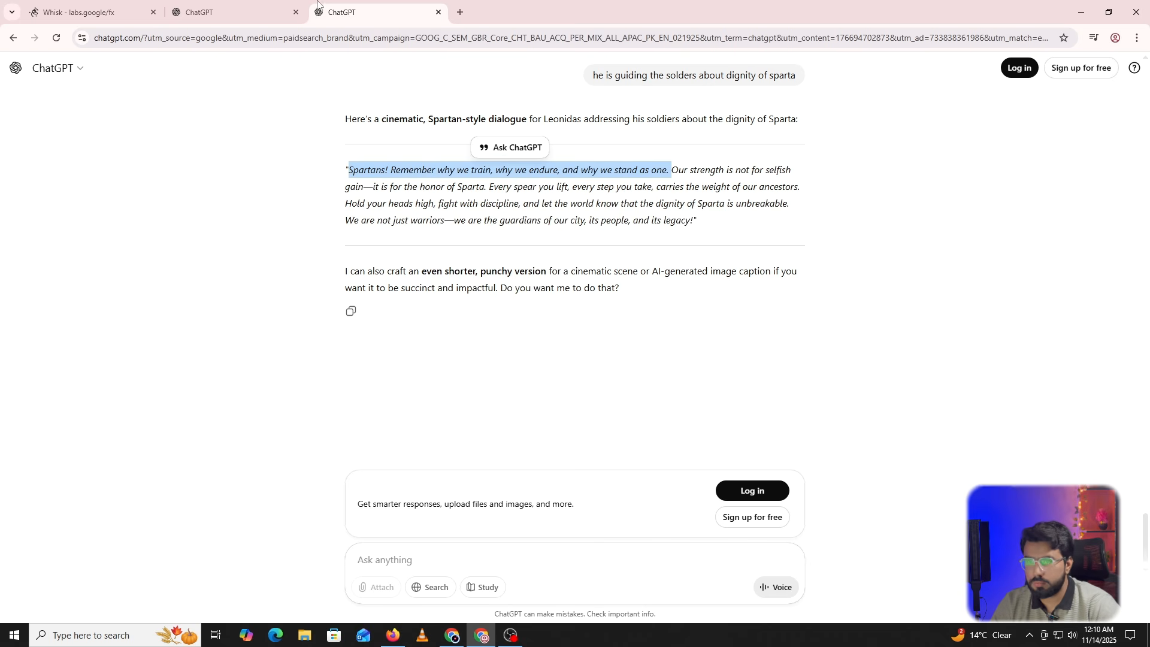
pyautogui.click(120, 12)
pyautogui.hotkey('ctrl', 'v')
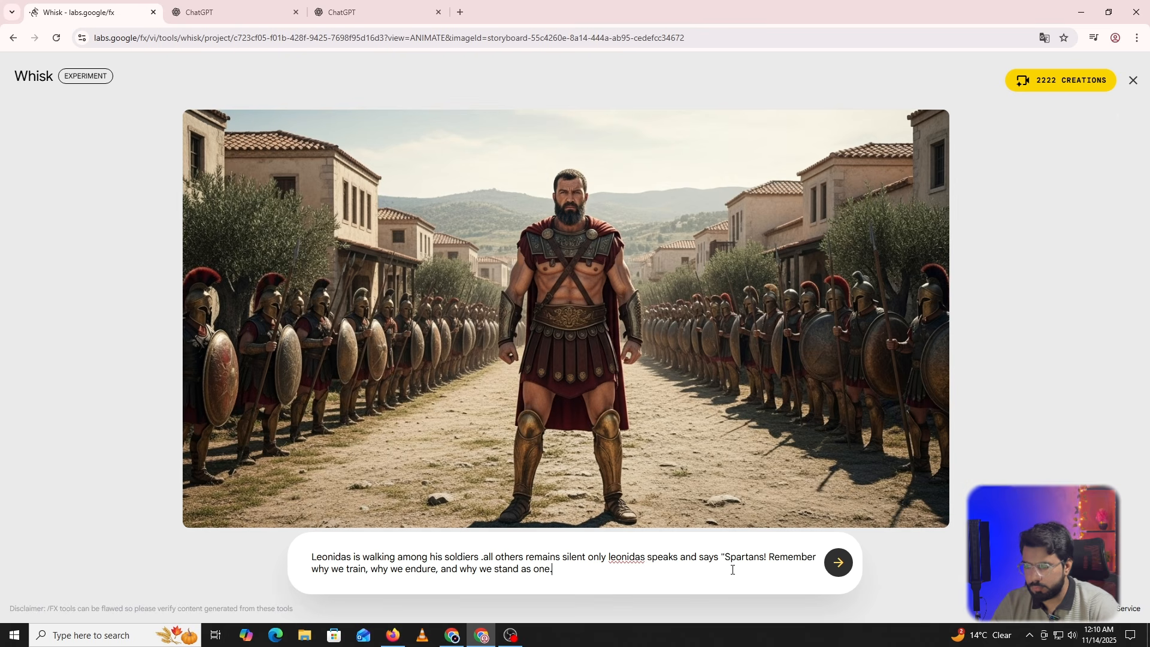
# Replace "endure" with "fight" in the spoken line, close the quotation, and generate the video.
pyautogui.doubleClick(424, 575)
pyautogui.write('fight')
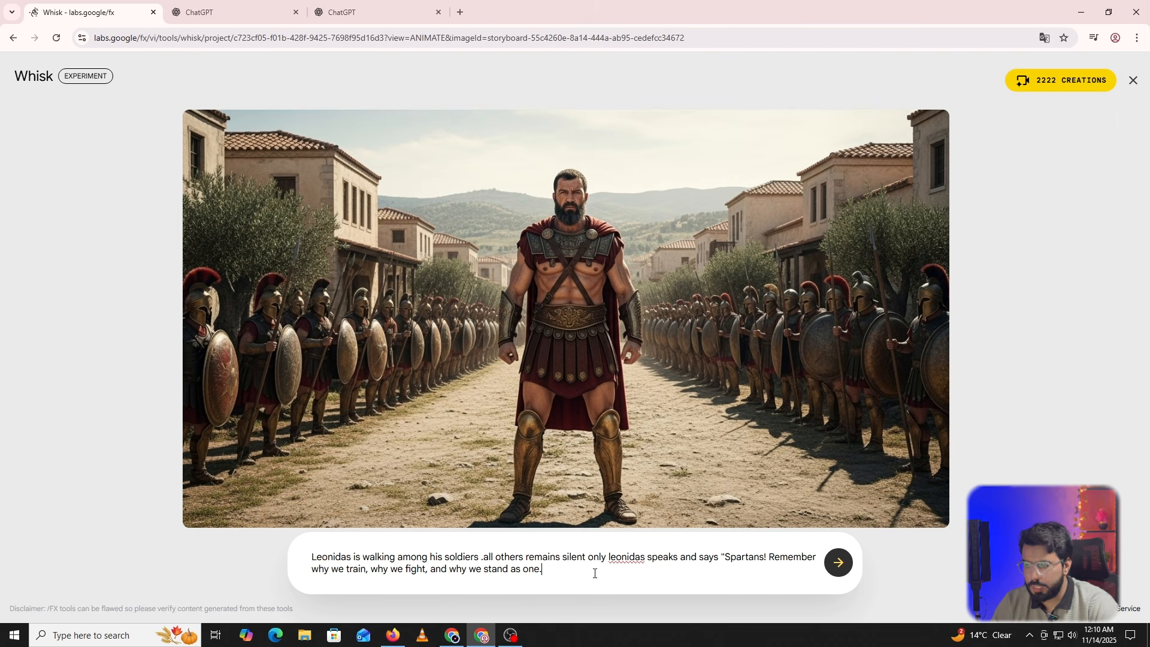
pyautogui.press('Return')
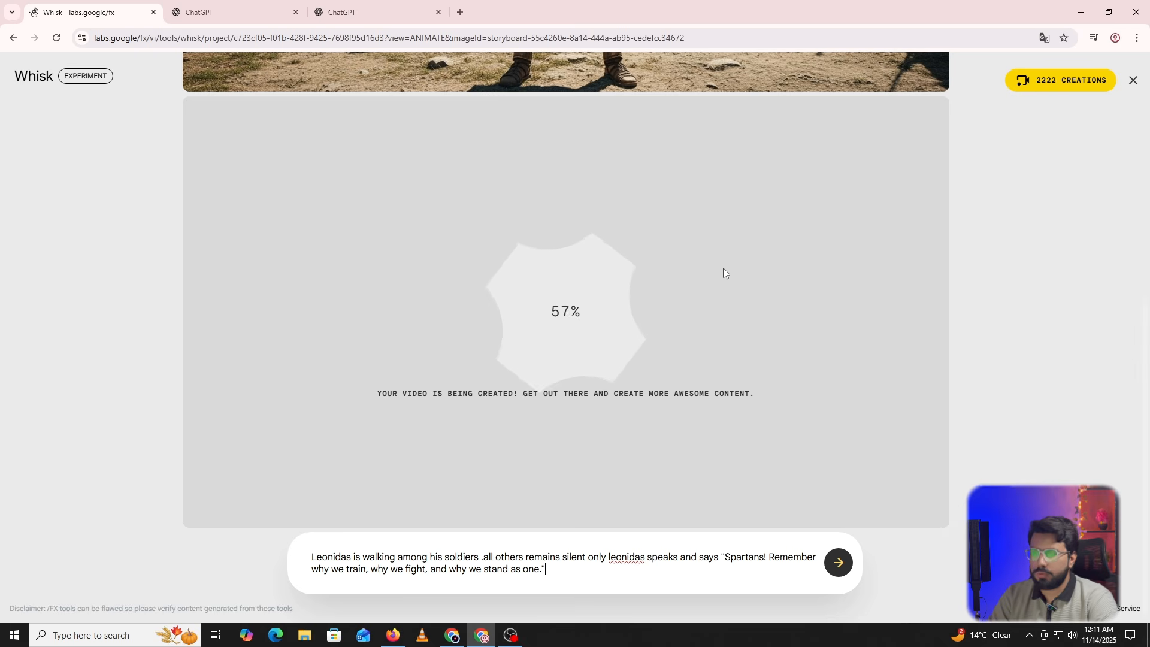
# Play the generated video of Leonidas speaking among his soldiers and download it.
pyautogui.scroll(4, 591, 324)
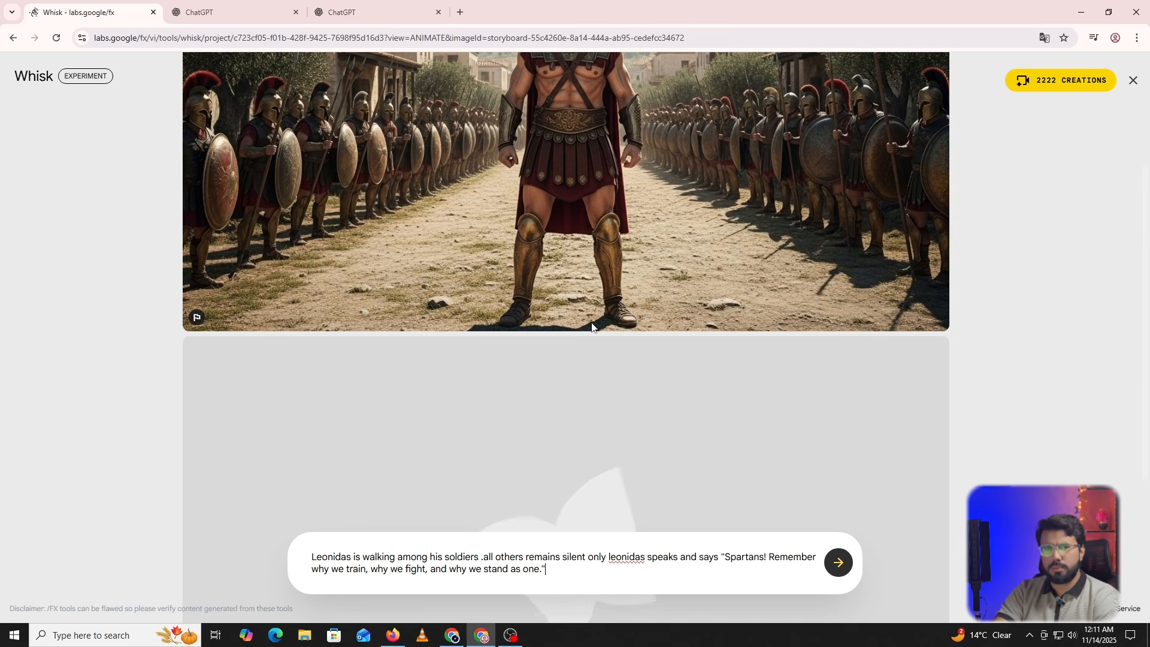
pyautogui.scroll(-4, 549, 420)
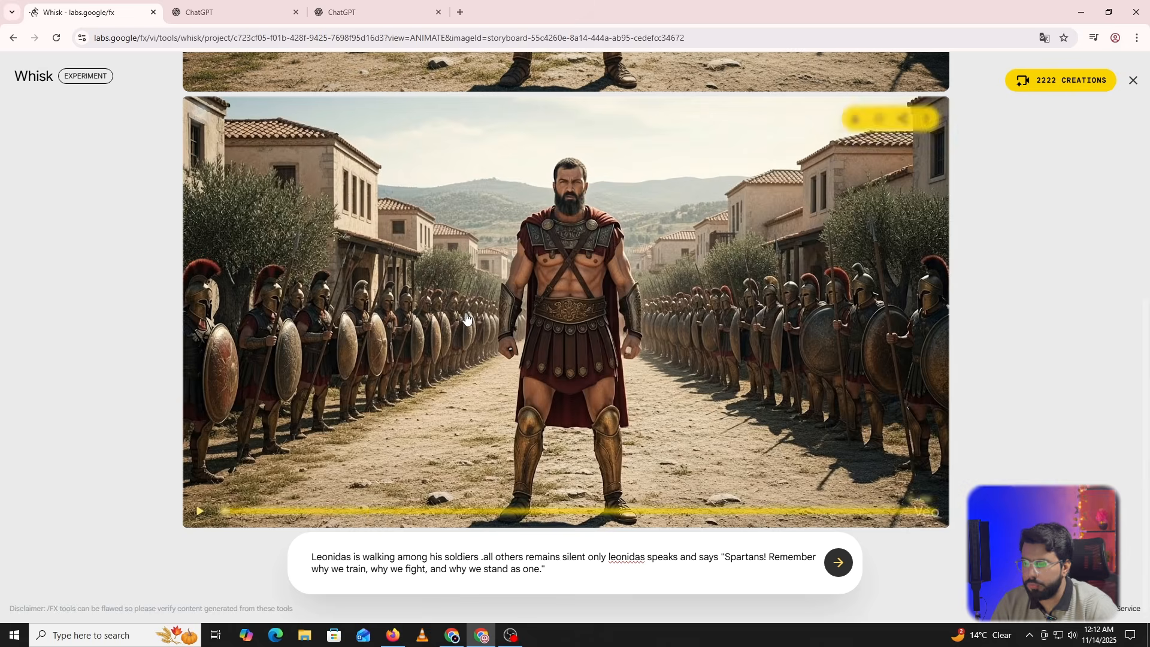
pyautogui.click(198, 513)
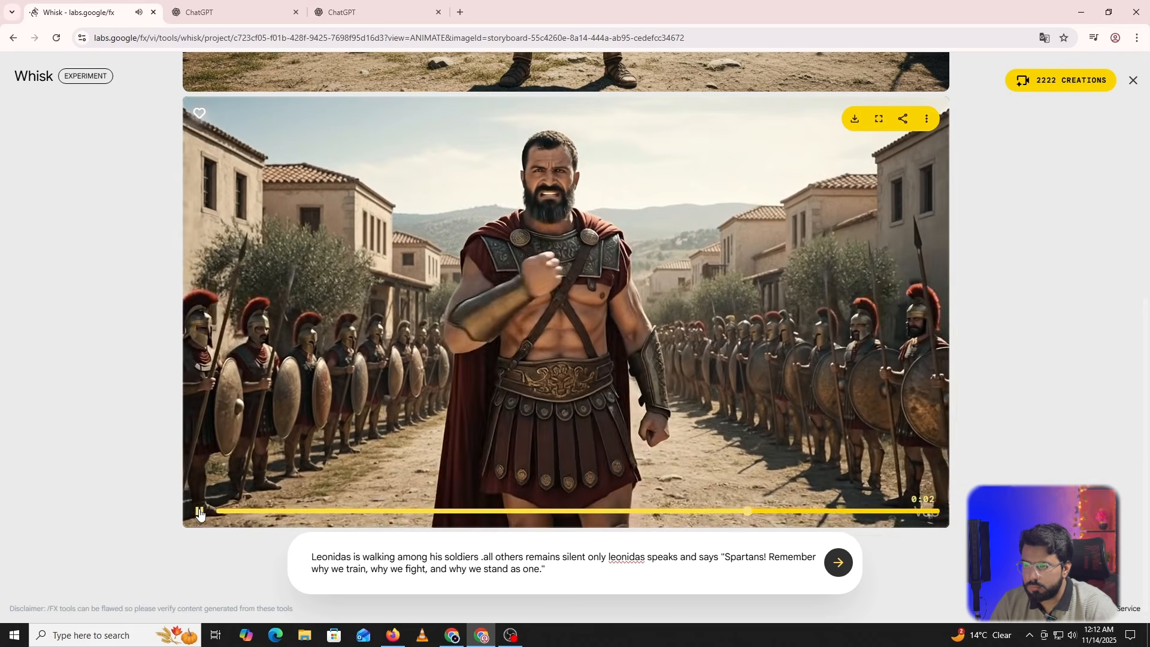
pyautogui.click(853, 123)
pyautogui.click(773, 146)
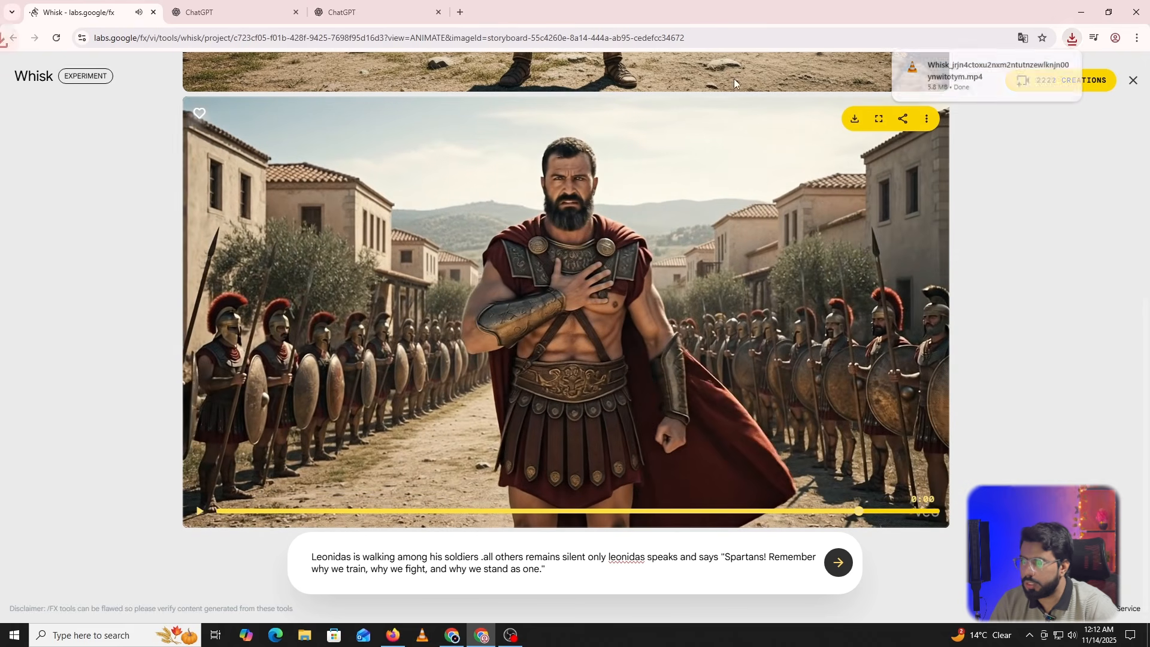
# Copy the ChatGPT dialogue from "Our strength is not for selfish gain" through "carries the weight of our ancestors.".
pyautogui.hotkey('ctrl', '3')
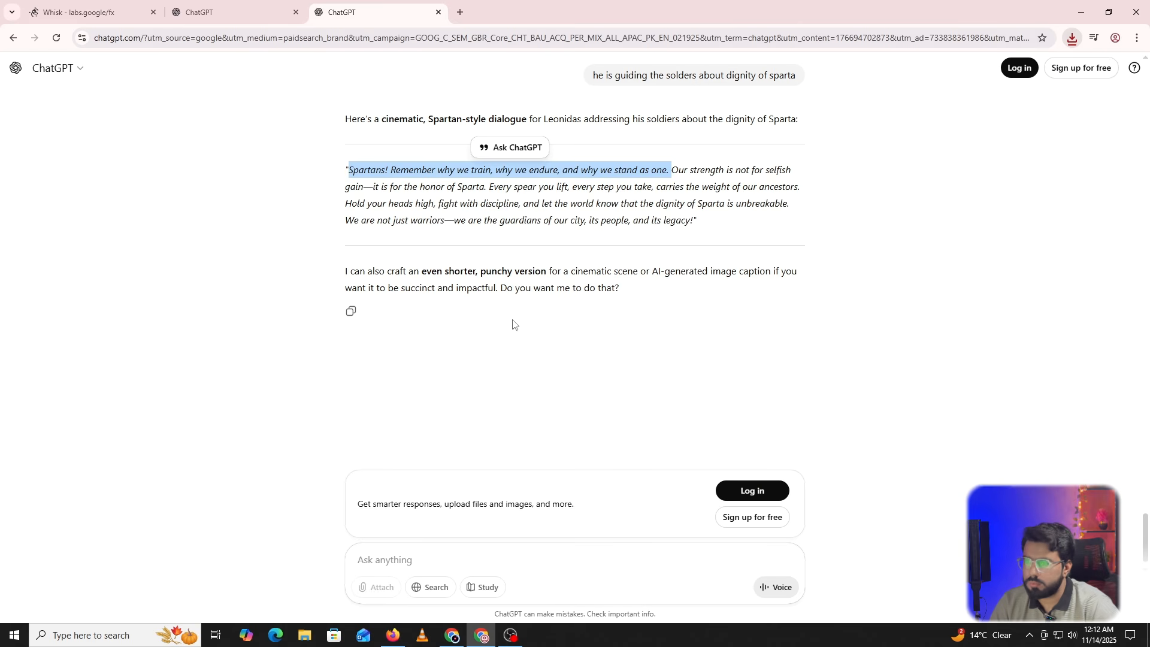
pyautogui.click(674, 173)
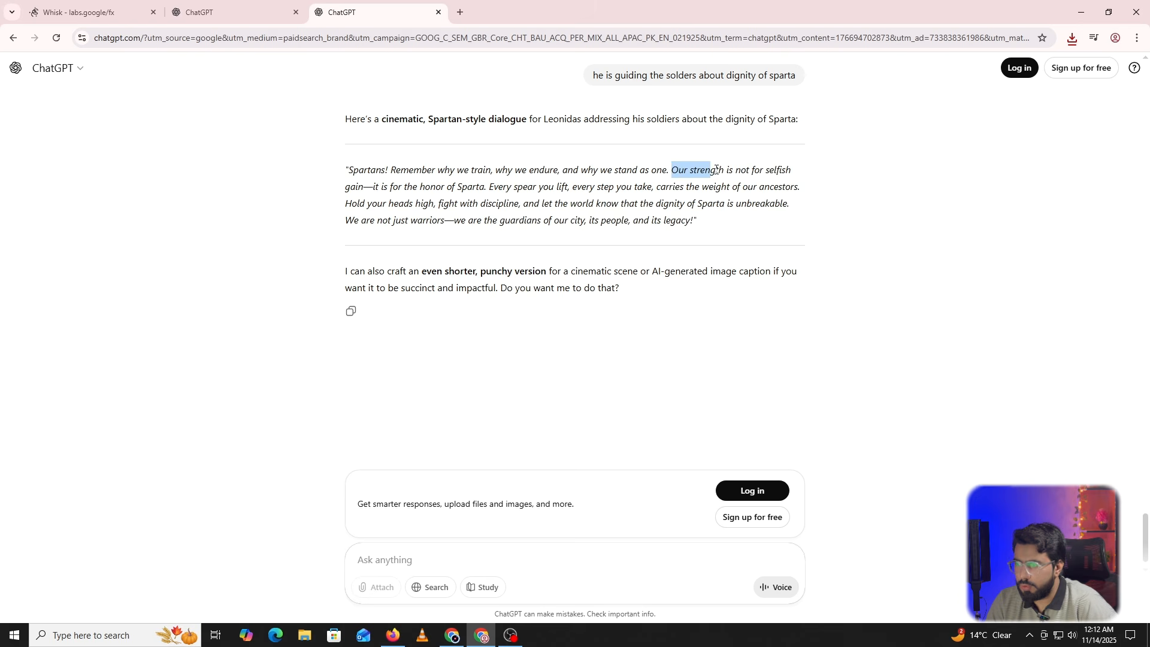
pyautogui.moveTo(764, 181); pyautogui.dragTo(506, 182)
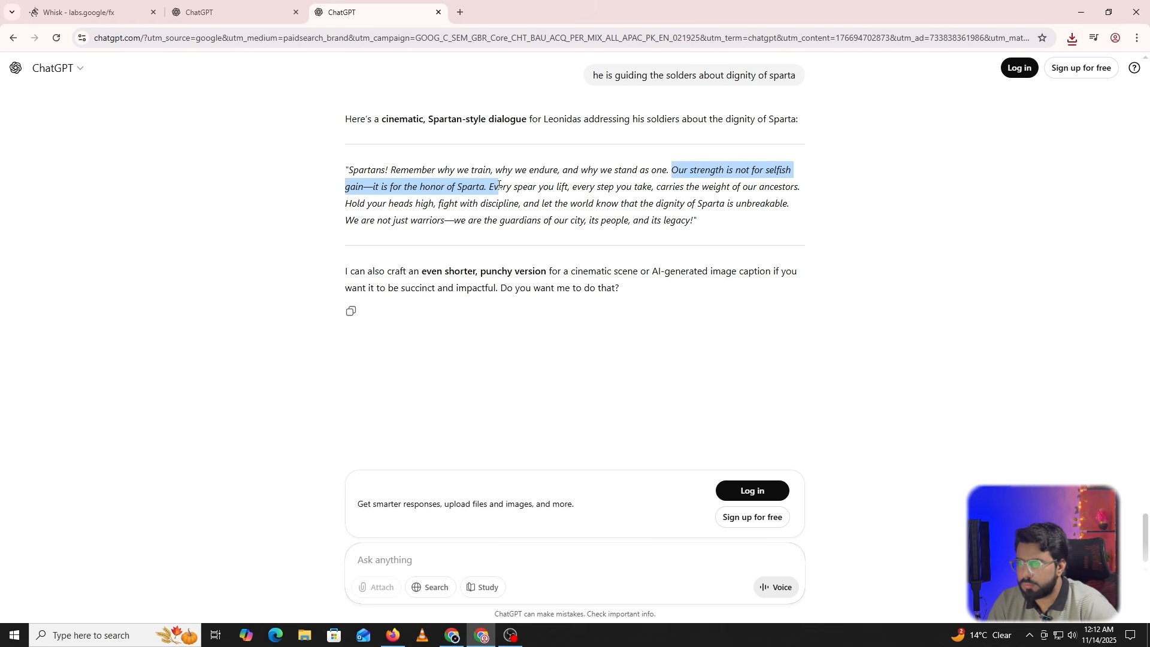
pyautogui.moveTo(512, 182); pyautogui.dragTo(822, 189)
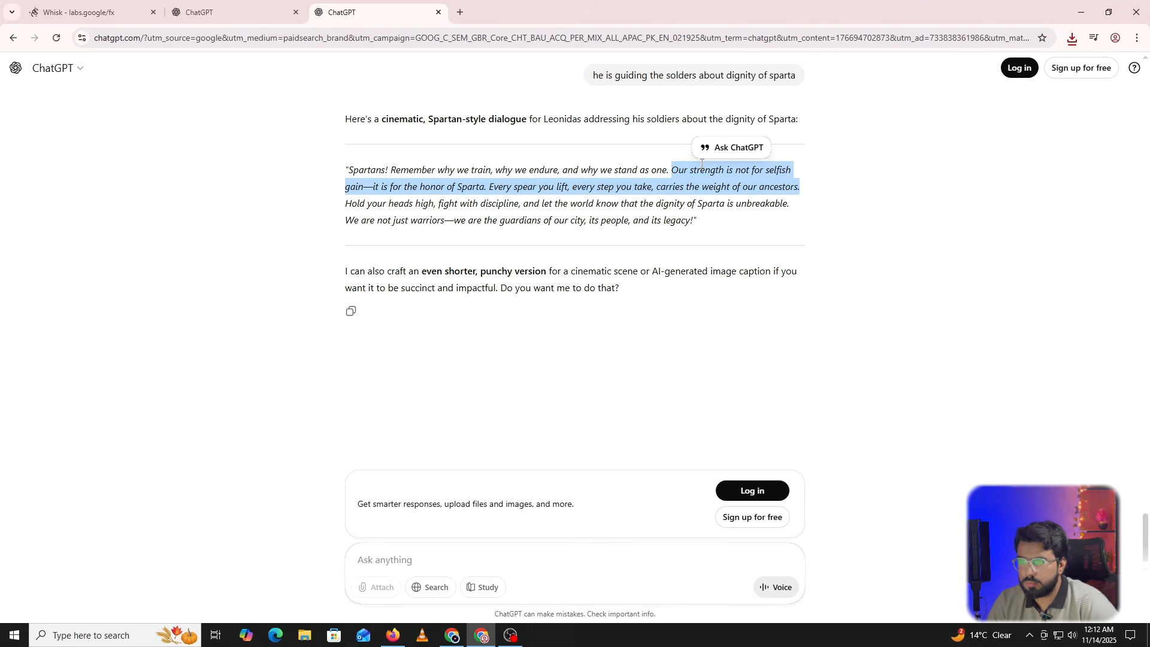
# Replace the spoken line in the Whisk prompt with the copied dialogue without "Every spear you lift,", close the quotation, and generate the video.
pyautogui.click(90, 12)
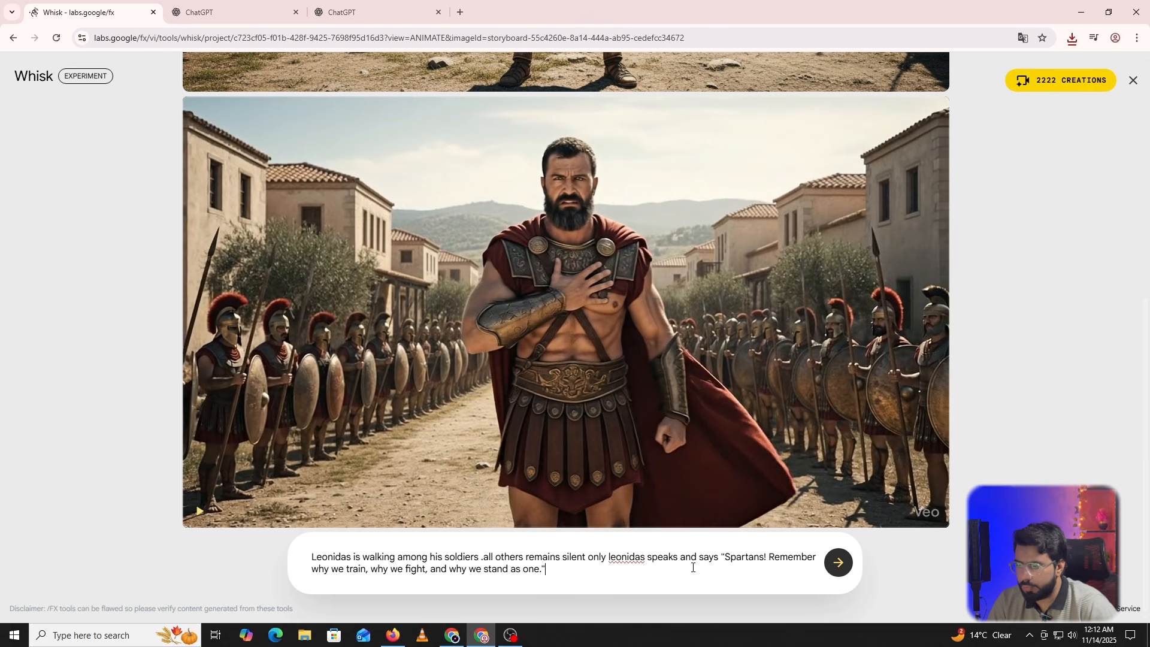
pyautogui.moveTo(693, 568); pyautogui.dragTo(728, 564)
pyautogui.hotkey('ctrl', 'v')
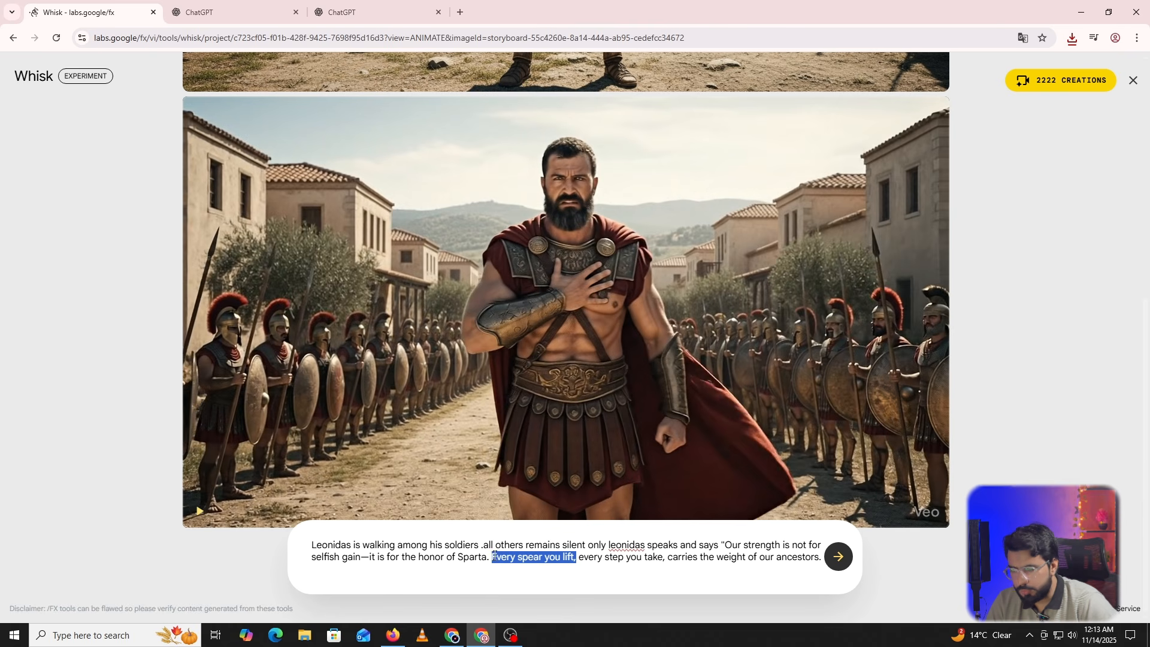
pyautogui.press('BackSpace')
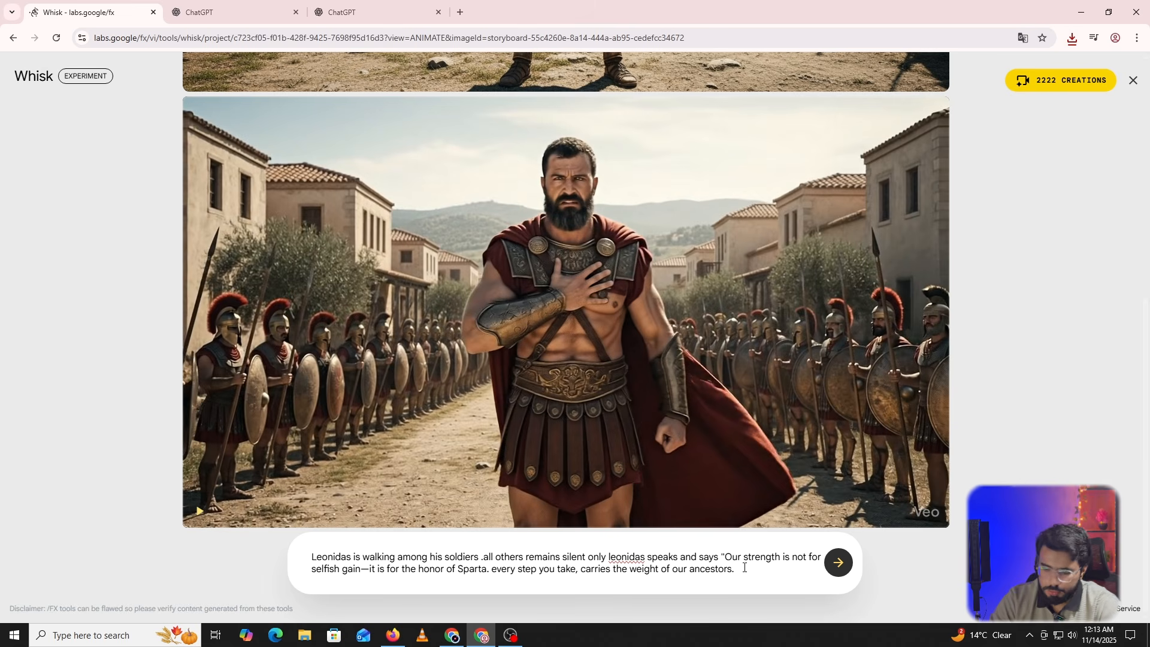
pyautogui.press('Return')
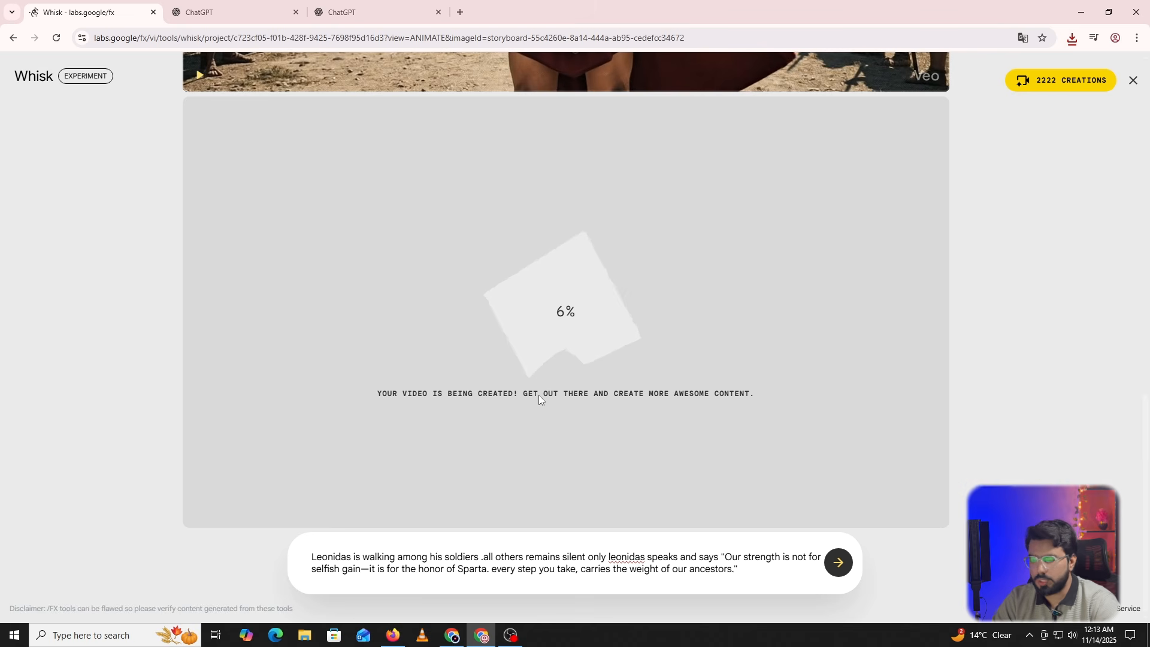
# Raise the speaker volume and replay the previous clip of Leonidas with his hand on his chest.
pyautogui.scroll(3, 584, 371)
pyautogui.scroll(5, 587, 373)
pyautogui.scroll(-2, 660, 470)
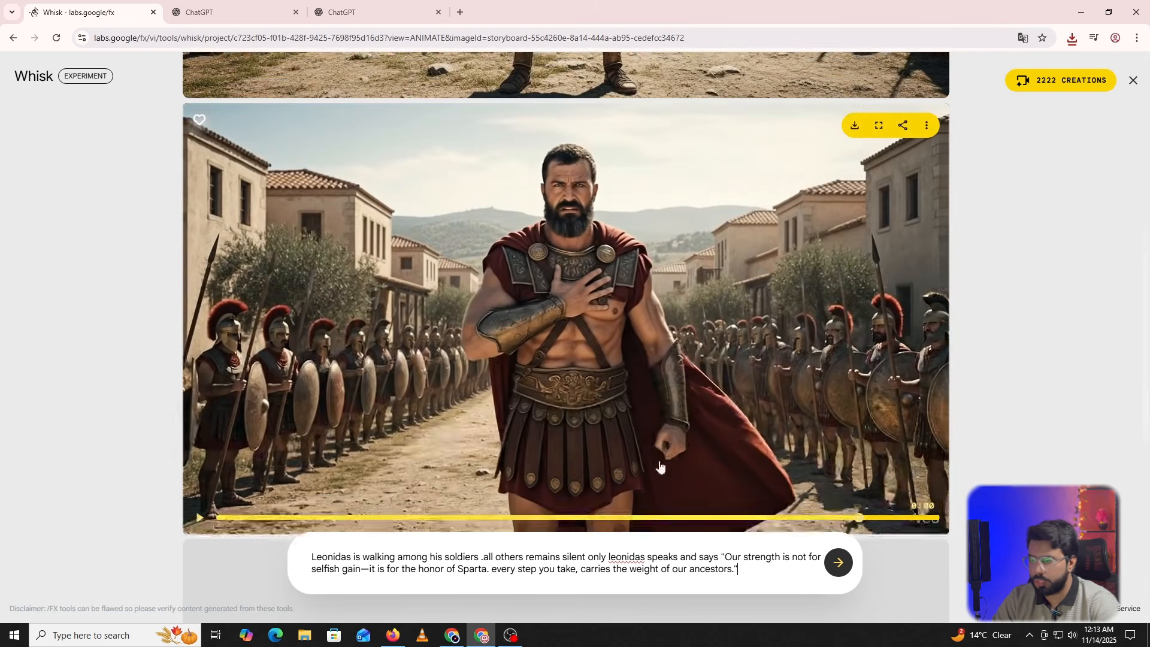
pyautogui.click(1072, 635)
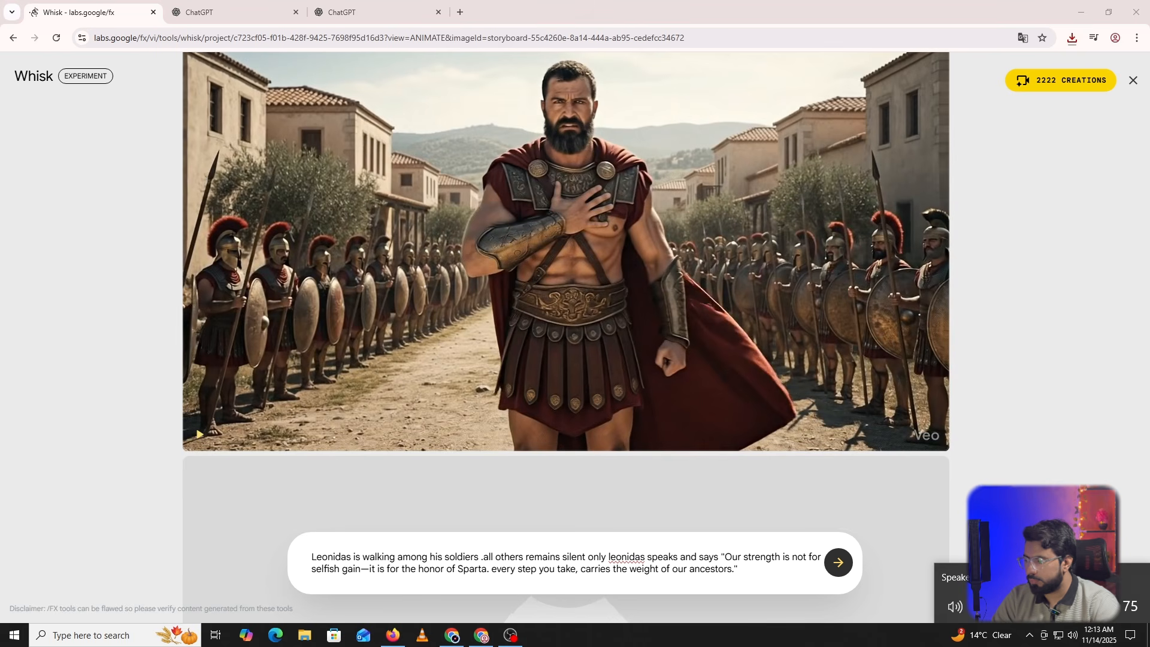
pyautogui.moveTo(197, 436)
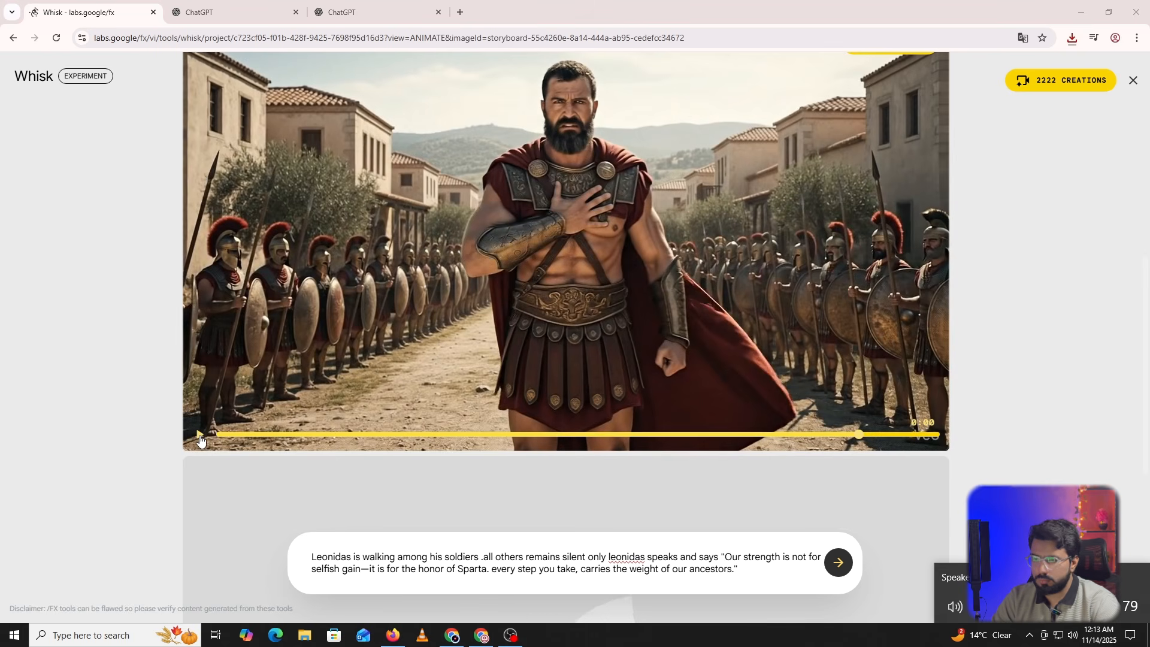
pyautogui.click(1108, 368)
pyautogui.scroll(1, 1102, 353)
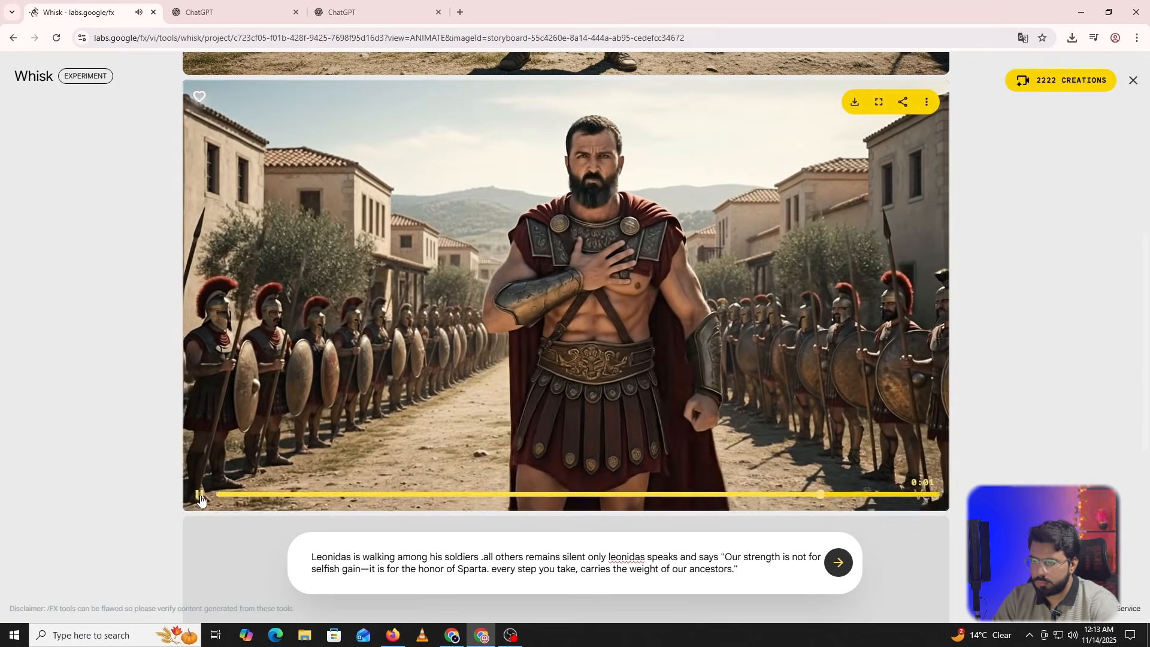
pyautogui.click(200, 496)
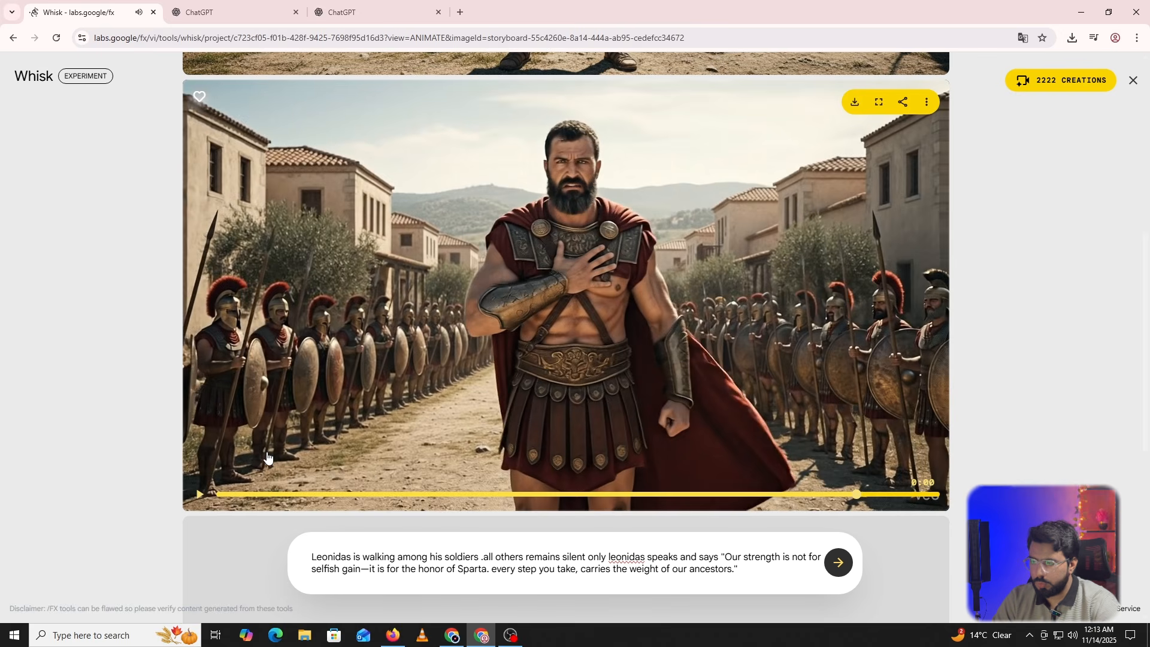
pyautogui.scroll(-7, 264, 454)
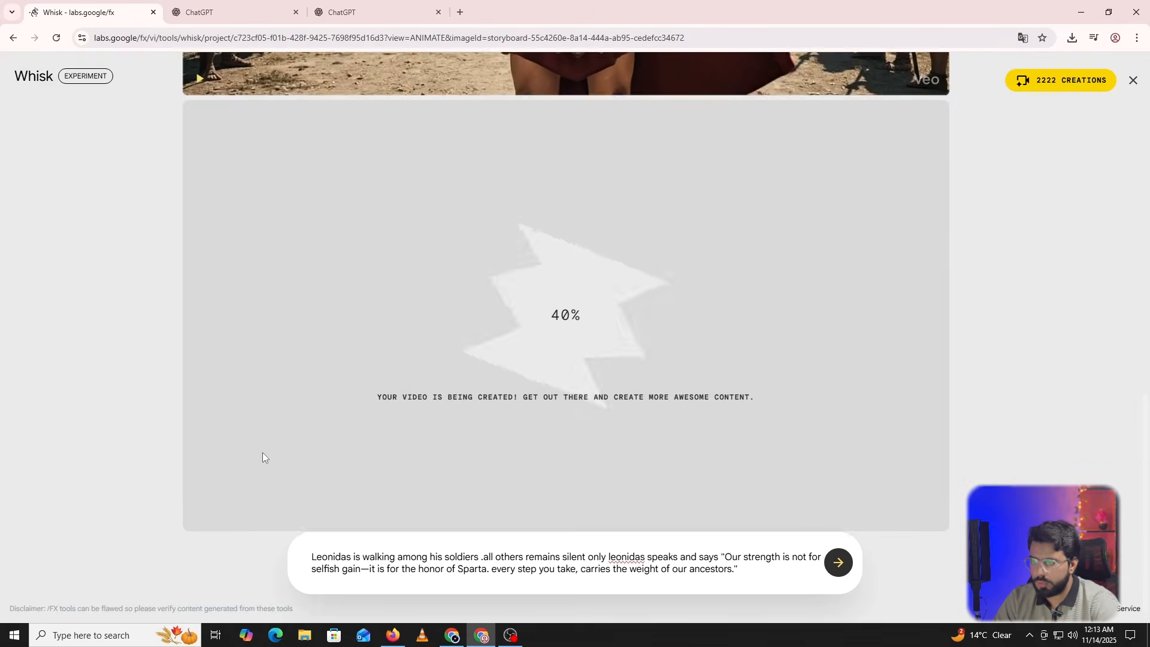
pyautogui.scroll(3, 262, 452)
pyautogui.scroll(-3, 262, 455)
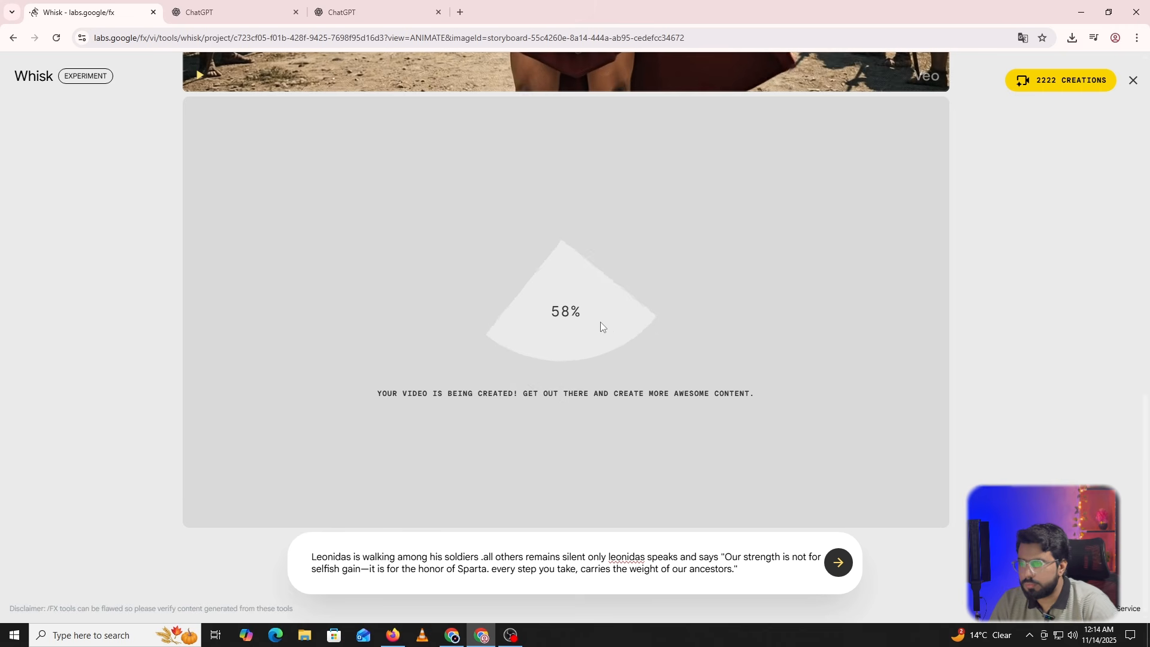
pyautogui.scroll(3, 574, 305)
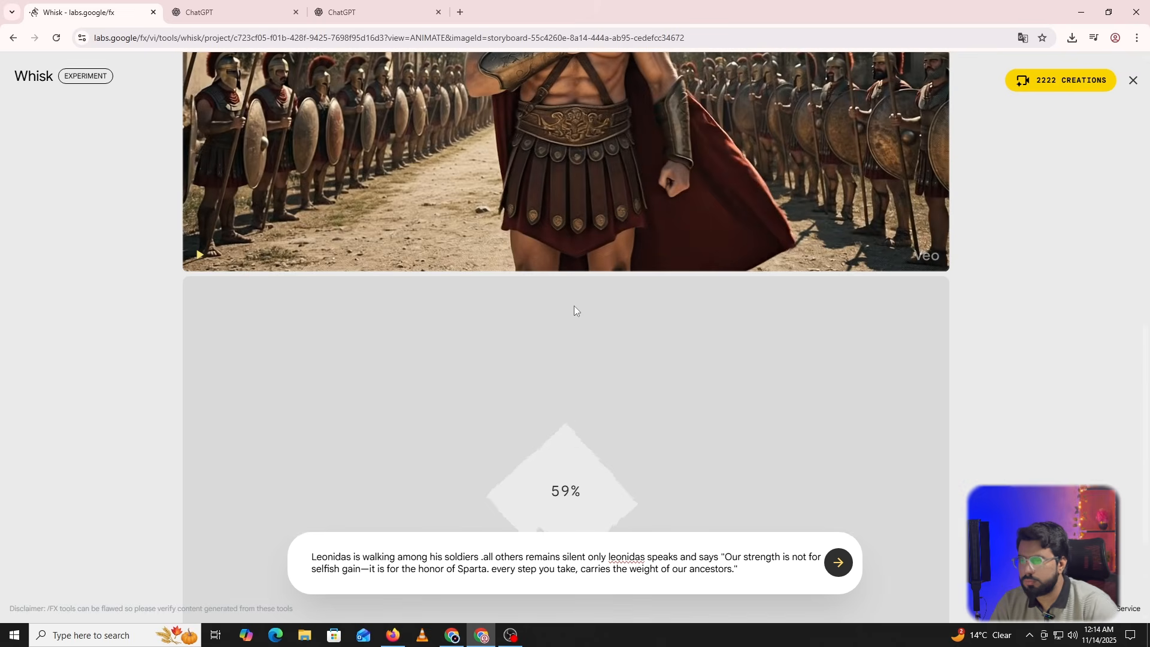
pyautogui.scroll(-3, 574, 305)
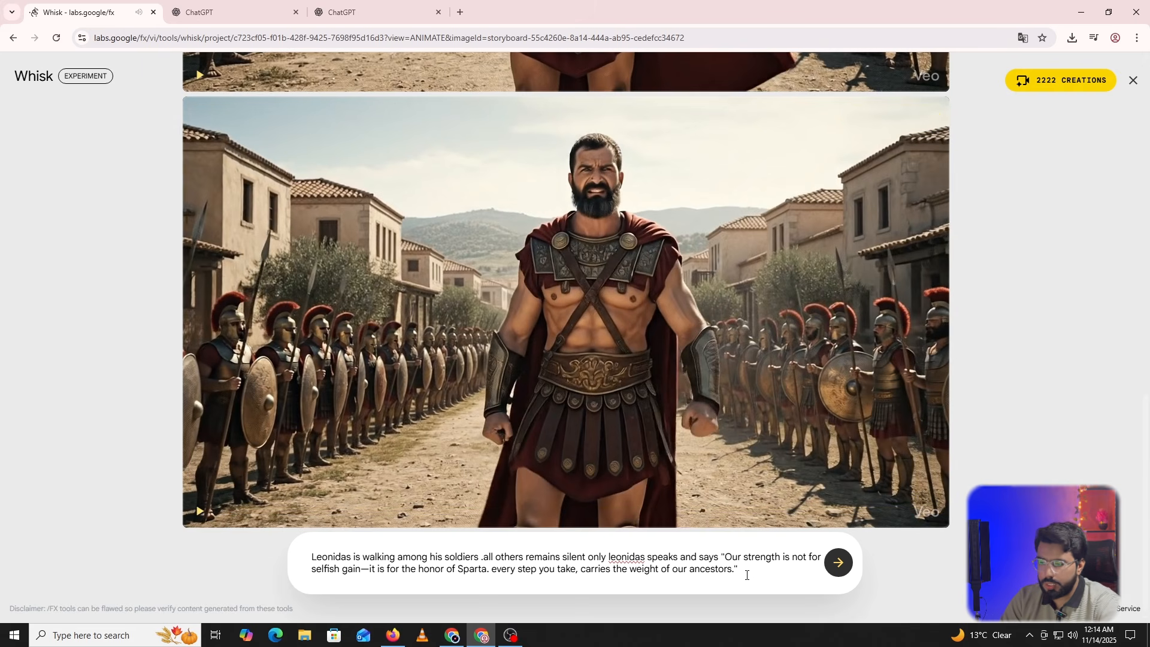
# Play the newly generated video of Leonidas speaking about strength and the honor of Sparta, and download it.
pyautogui.moveTo(742, 570); pyautogui.dragTo(489, 575)
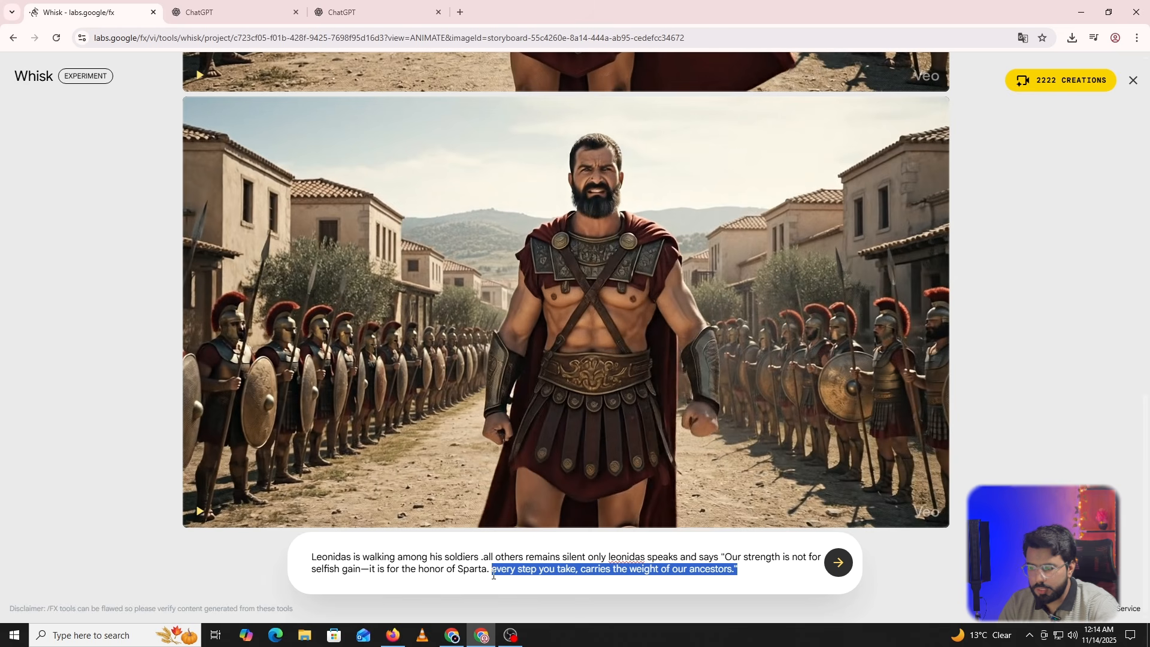
pyautogui.moveTo(704, 486)
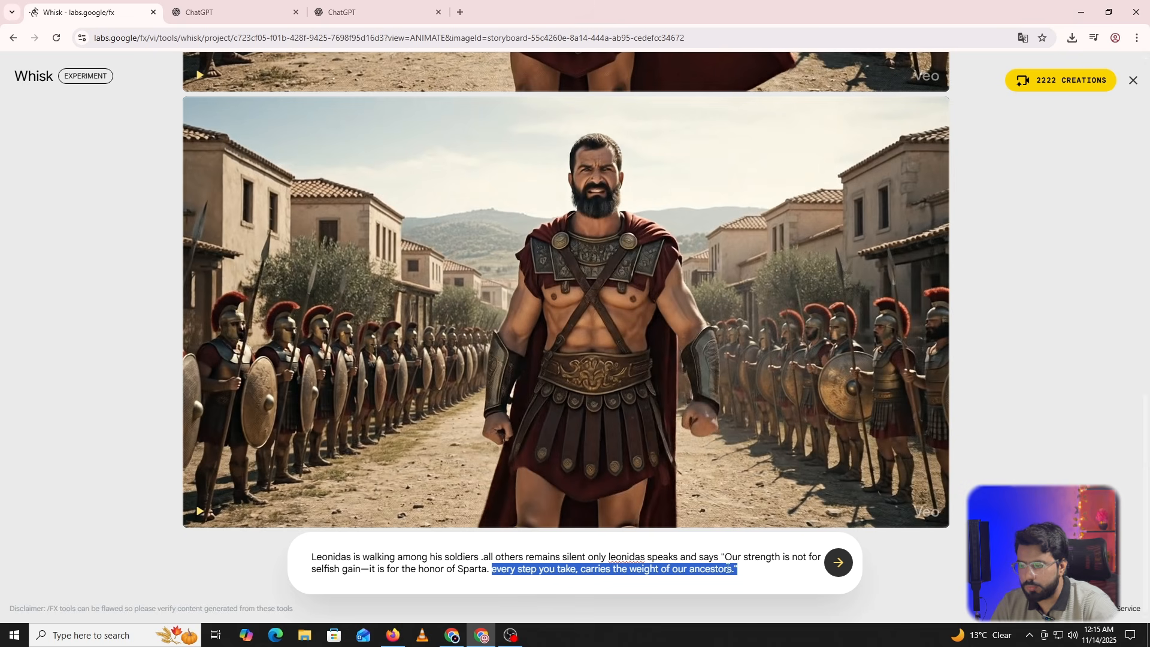
pyautogui.click(497, 505)
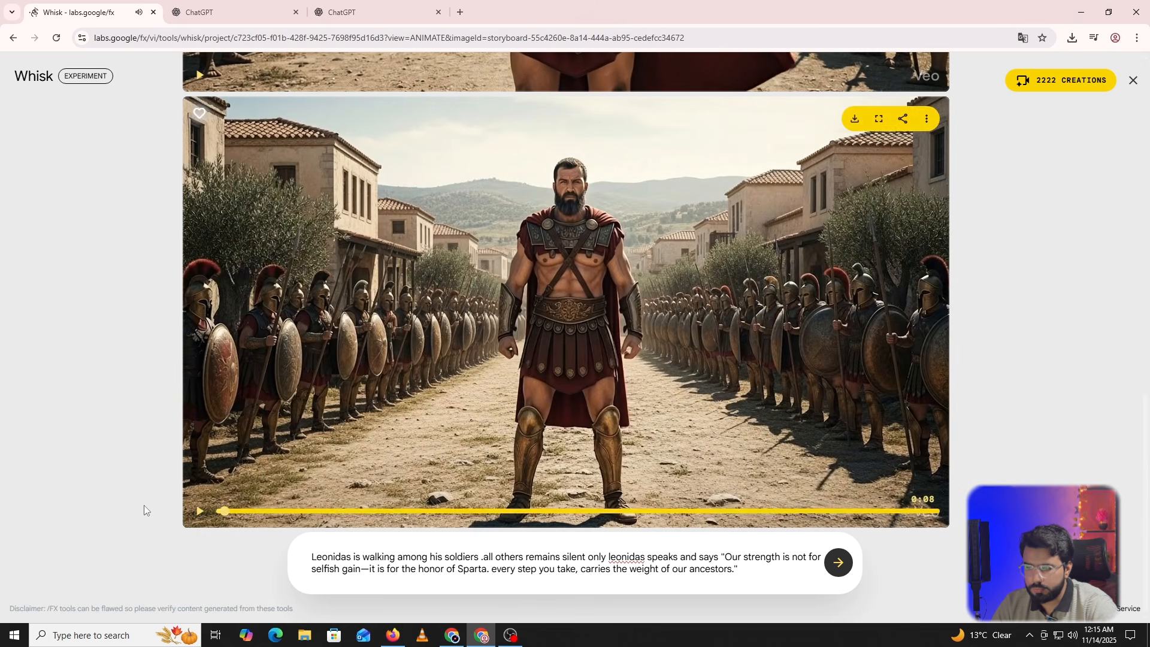
pyautogui.click(200, 511)
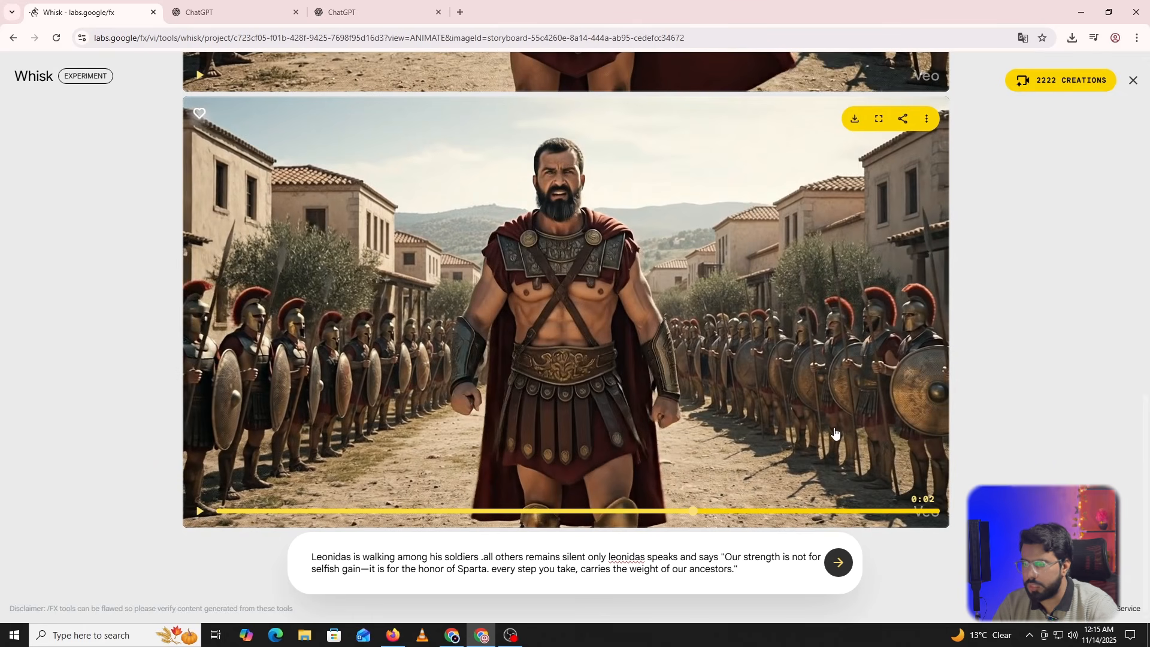
pyautogui.click(854, 118)
pyautogui.click(807, 148)
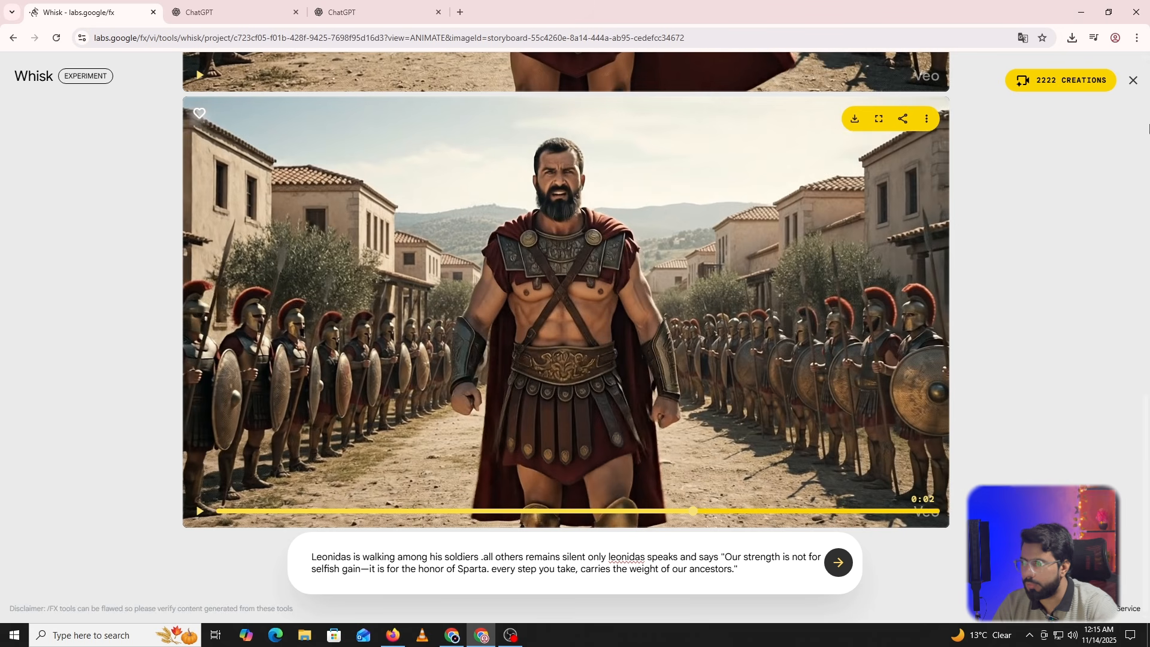
# Leave the animation view and download the still image of Leonidas standing between the two rows of soldiers.
pyautogui.click(1133, 79)
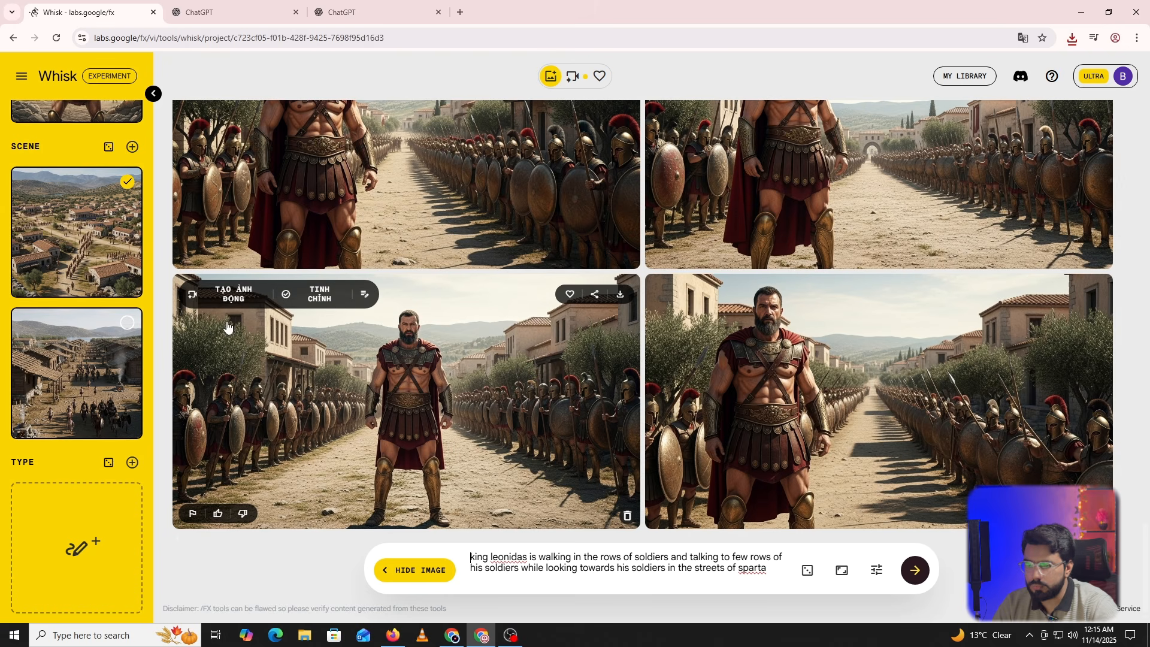
pyautogui.click(617, 297)
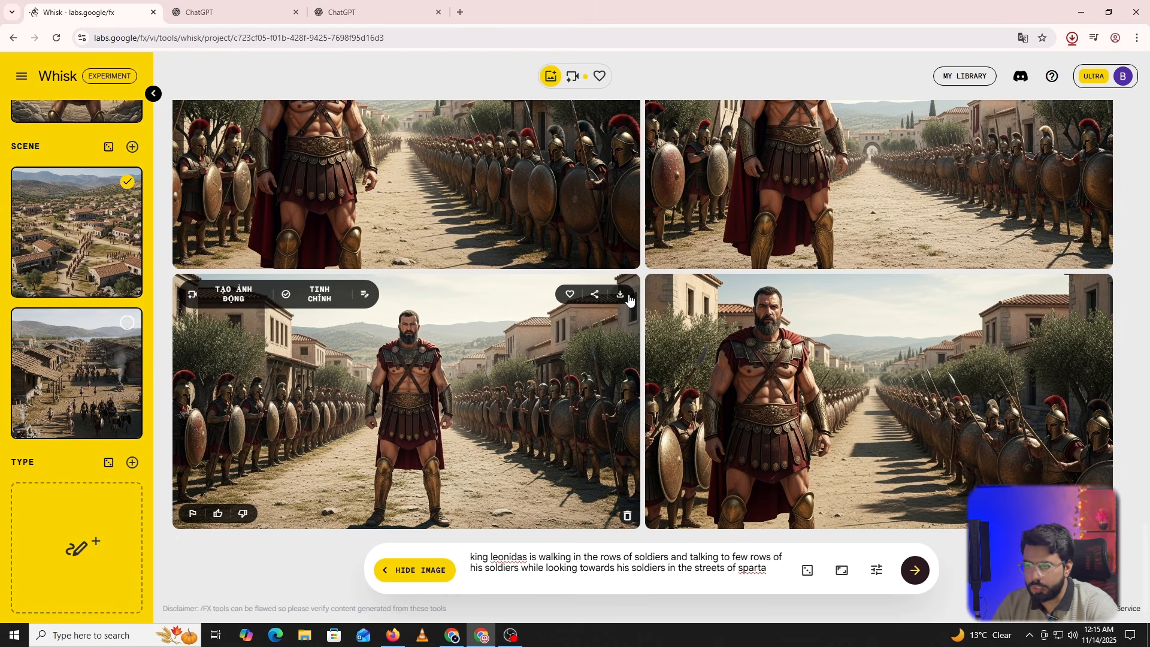
pyautogui.scroll(4, 135, 179)
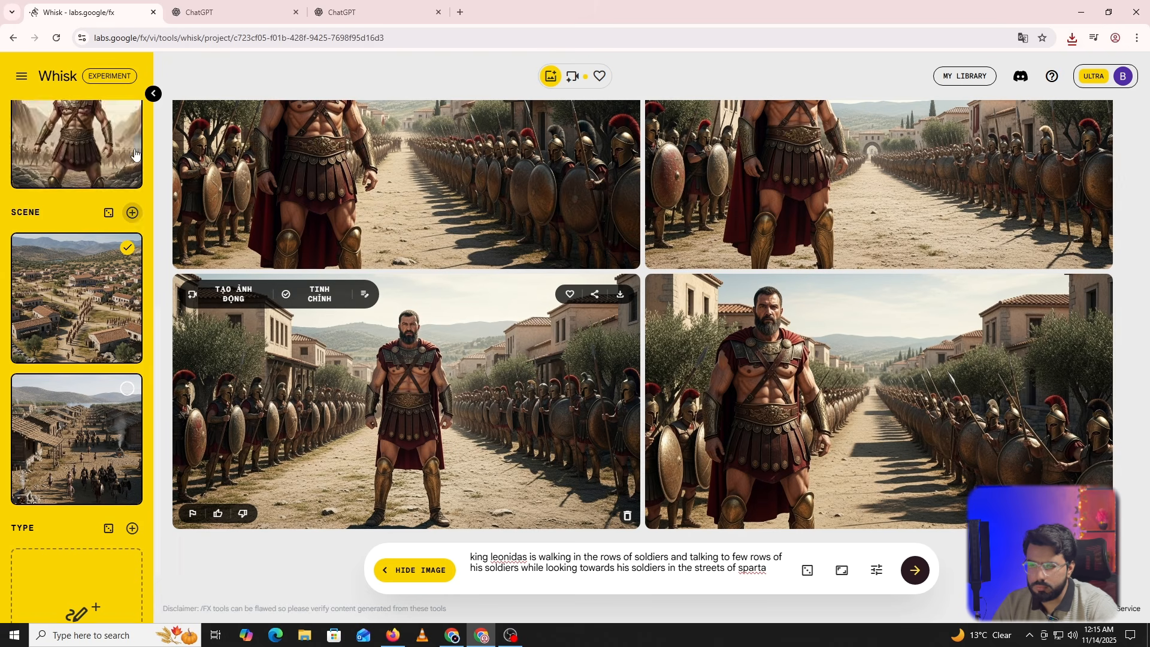
pyautogui.scroll(-4, 137, 288)
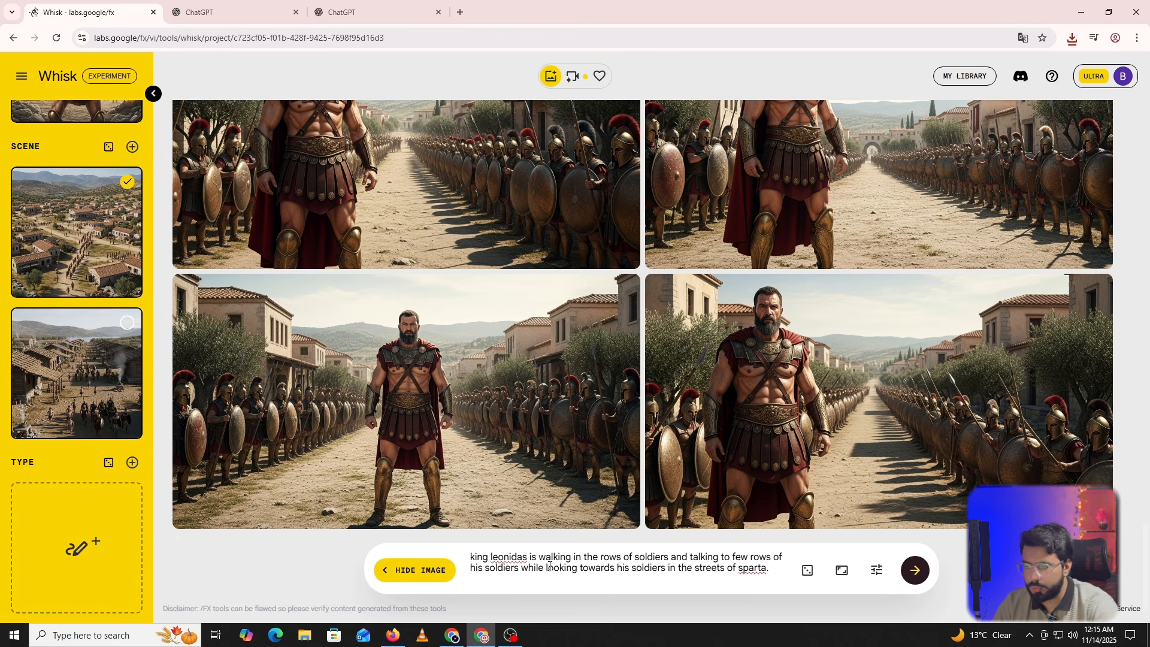
# Include the Persian messenger as an additional subject and check the wording of its description.
pyautogui.scroll(2, 557, 419)
pyautogui.scroll(5, 79, 466)
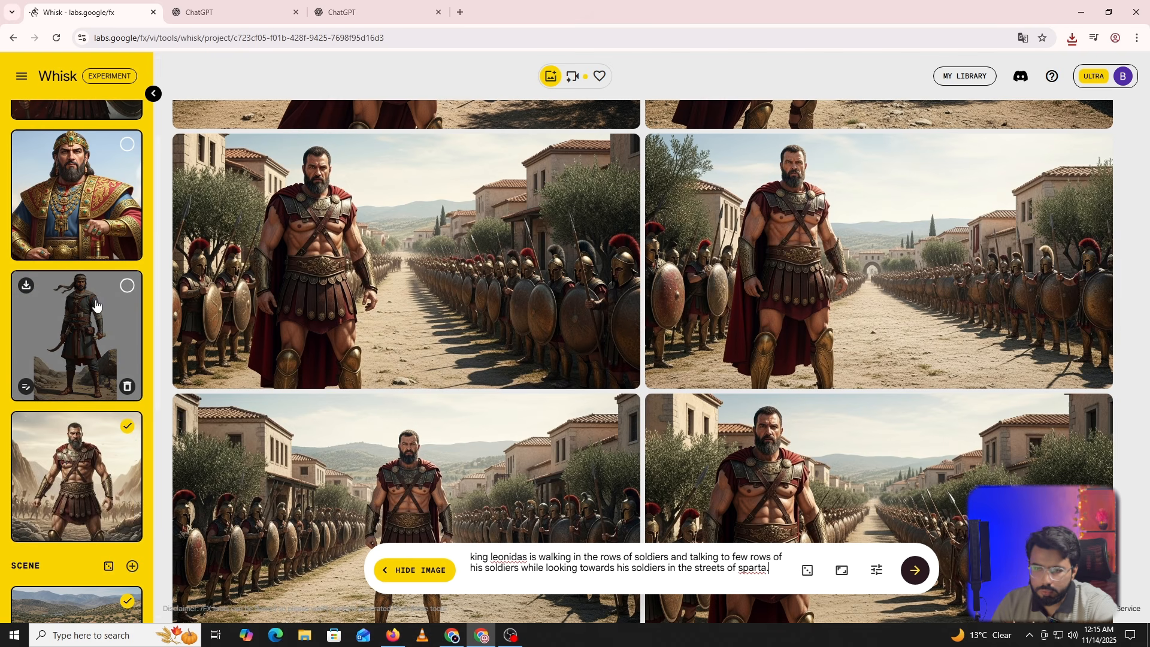
pyautogui.click(127, 287)
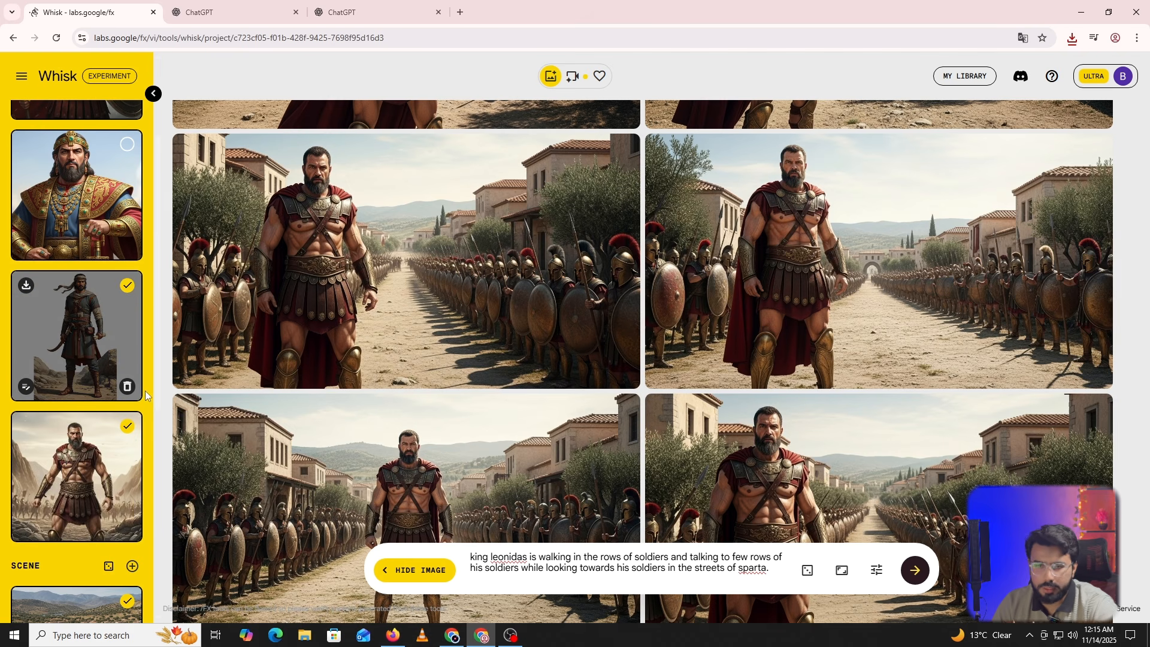
pyautogui.click(26, 386)
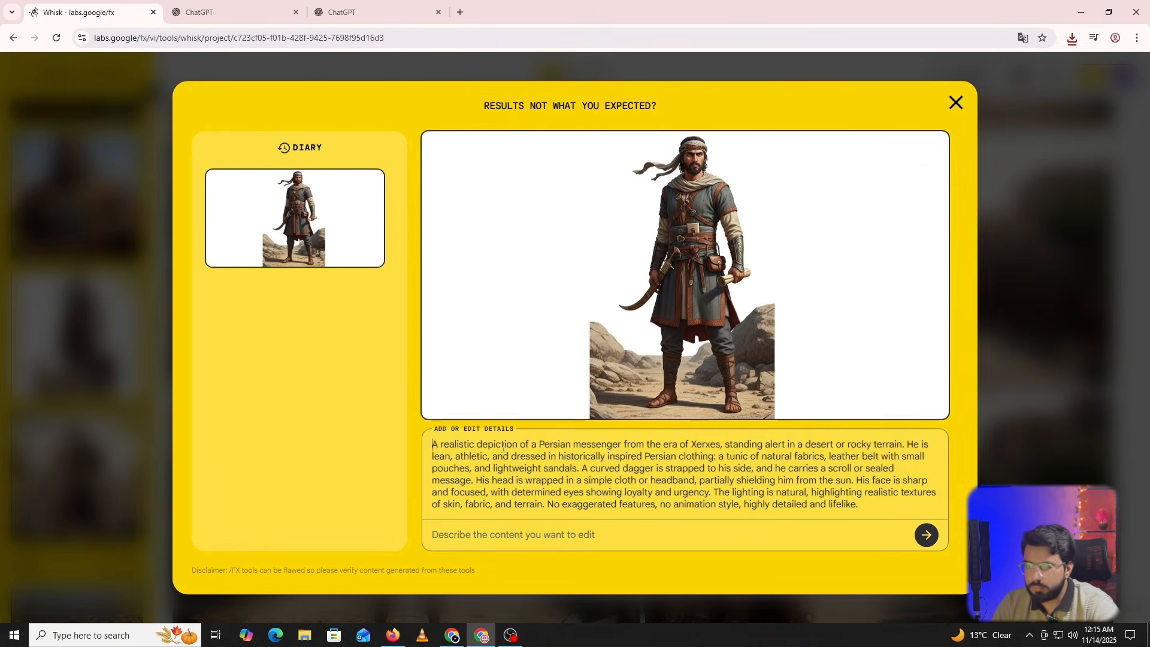
pyautogui.moveTo(550, 445); pyautogui.dragTo(624, 444)
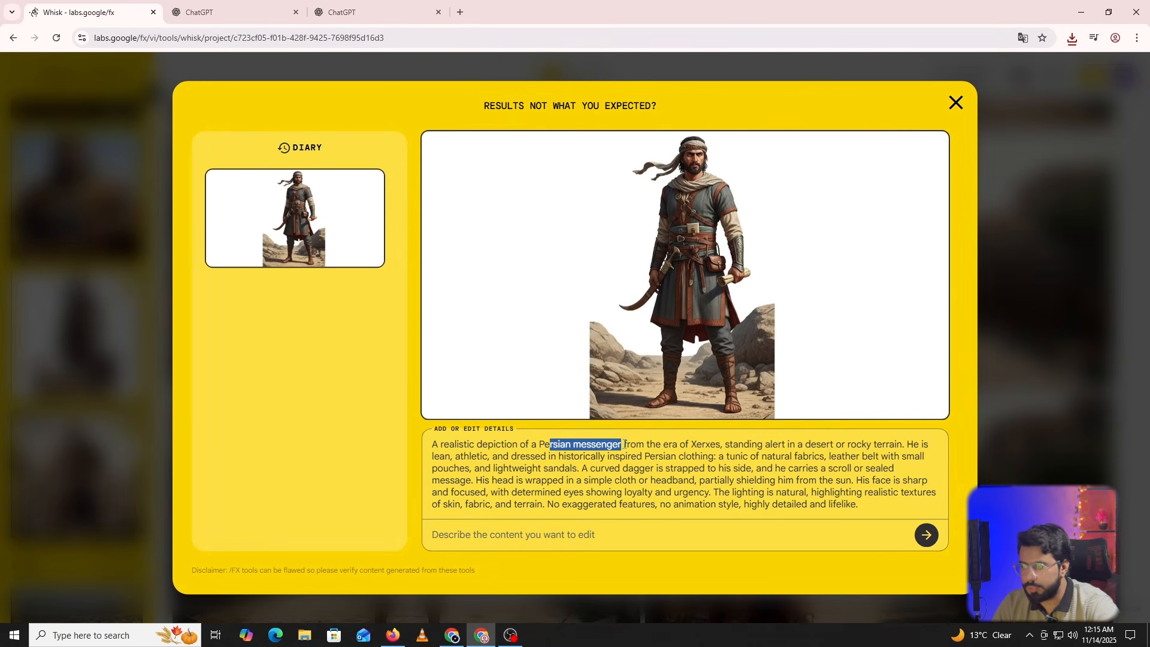
pyautogui.click(956, 103)
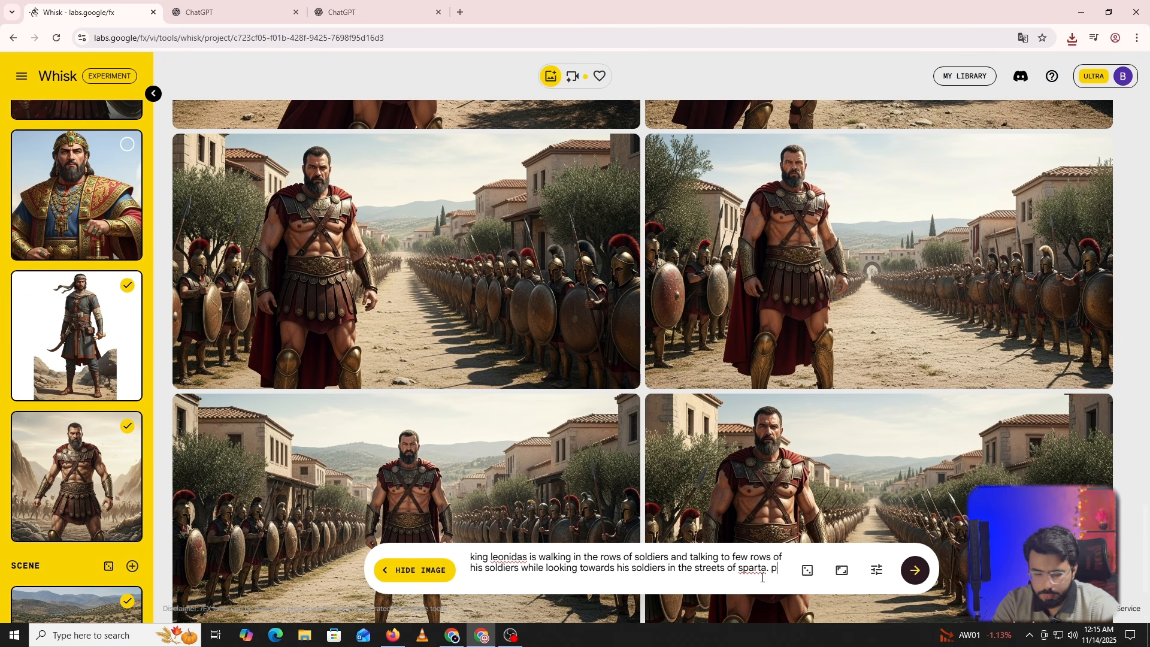
# Extend the image prompt with "persian messenger arrives towards leonidas on his black horse".
pyautogui.write('persian messenger arri')
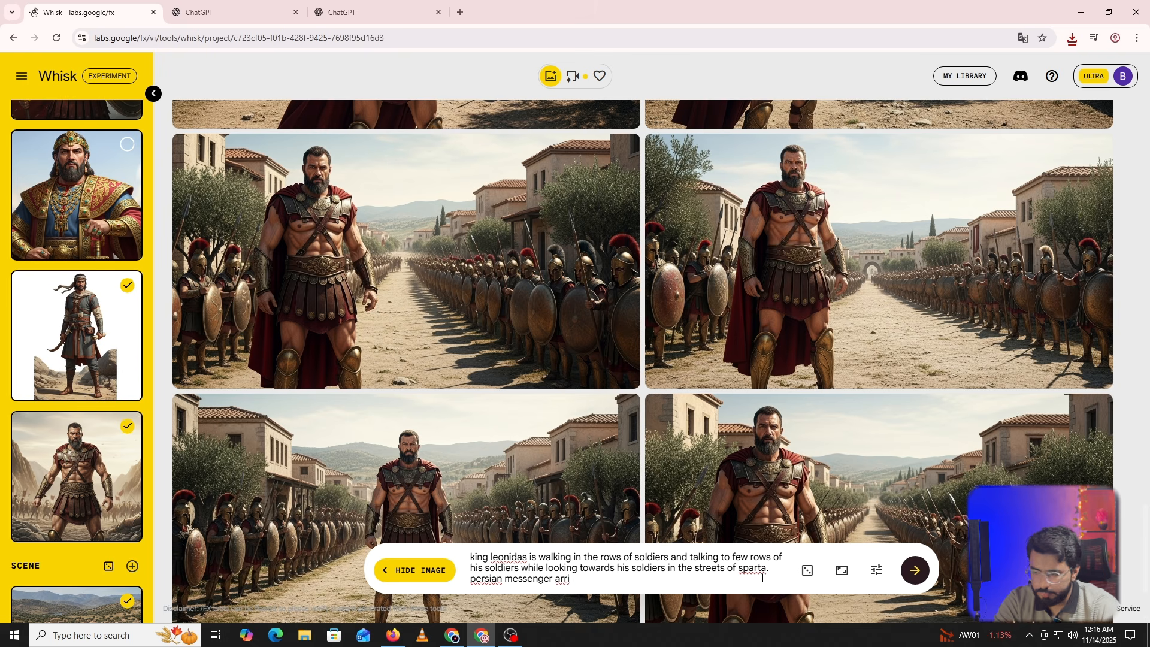
pyautogui.press('BackSpace')
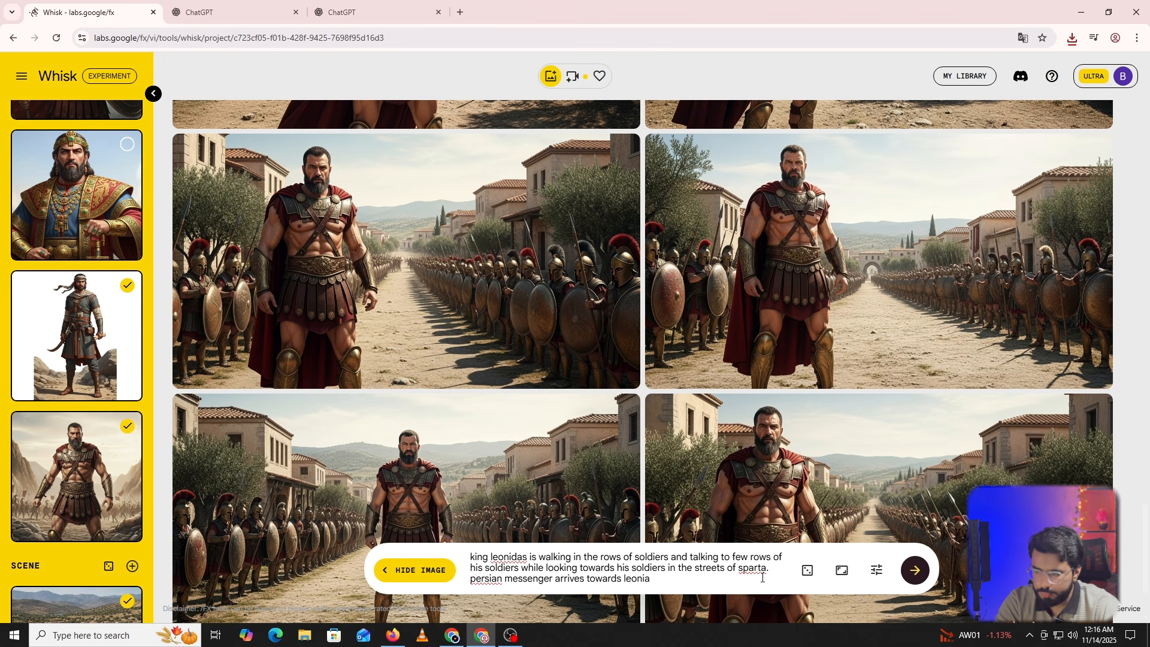
pyautogui.write('das on his b')
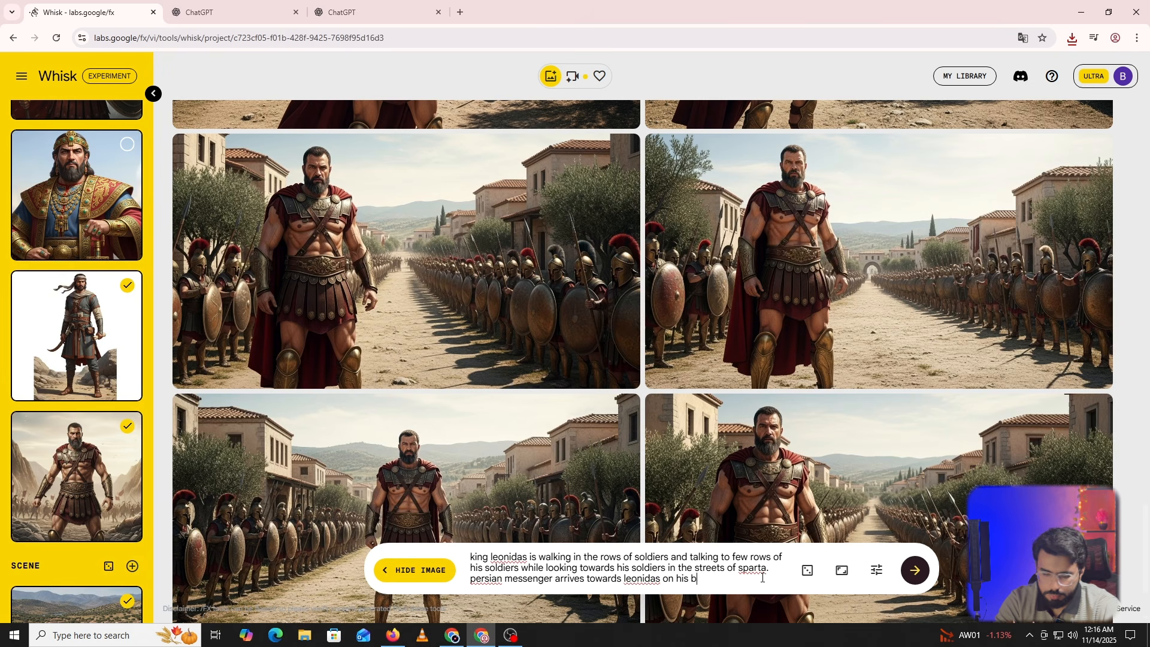
pyautogui.write('lack horse')
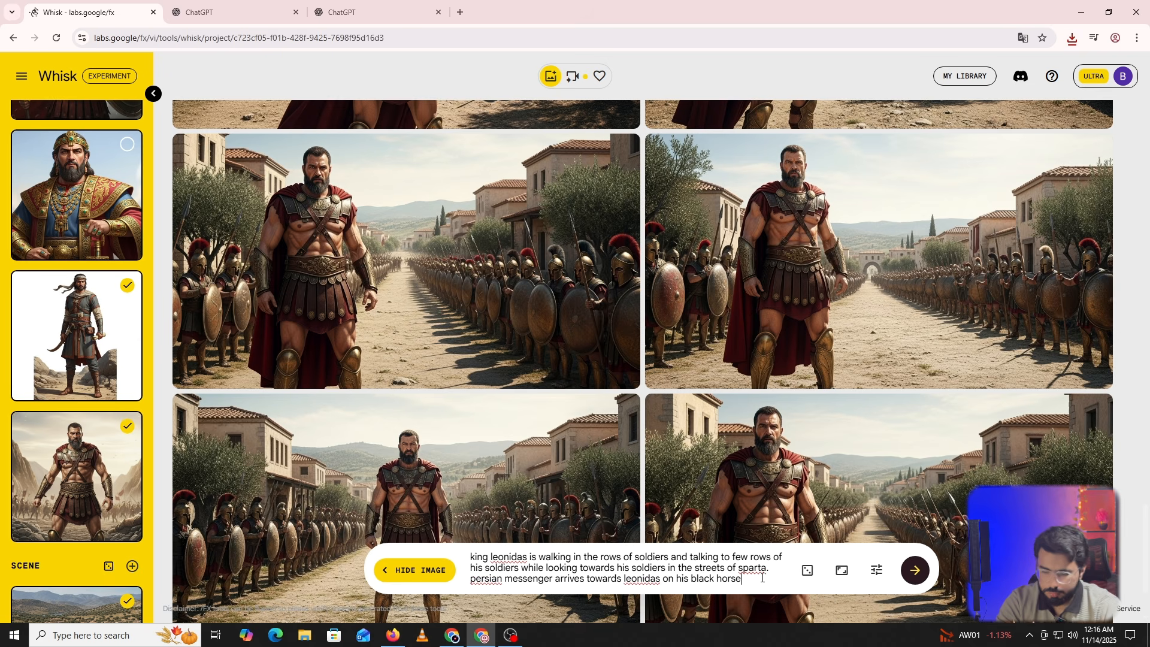
# Generate images from the prompt with the messenger arriving on his black horse and review the two results.
pyautogui.scroll(-1, 762, 577)
pyautogui.press('Return')
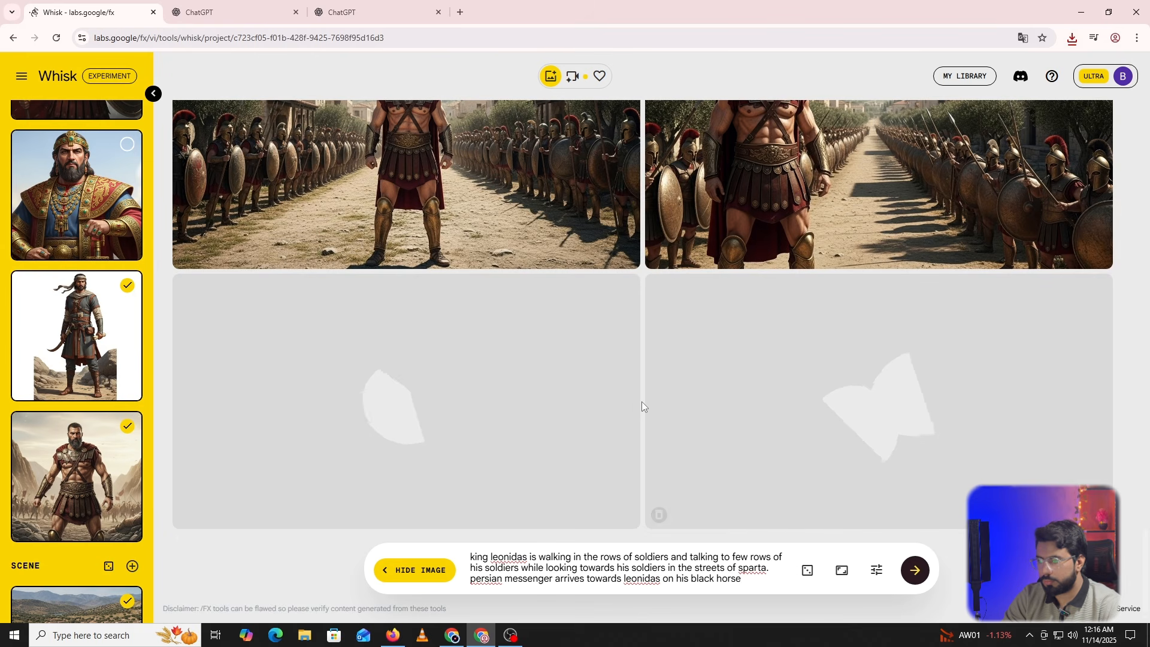
pyautogui.scroll(2, 641, 402)
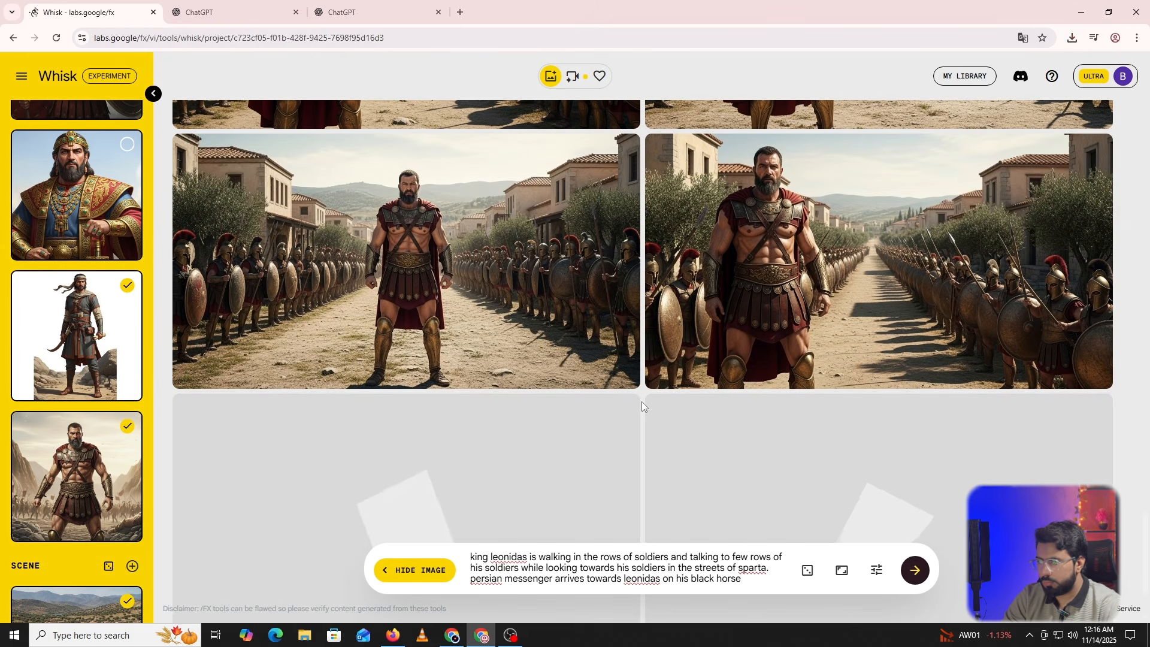
pyautogui.scroll(1, 641, 401)
pyautogui.scroll(-3, 641, 401)
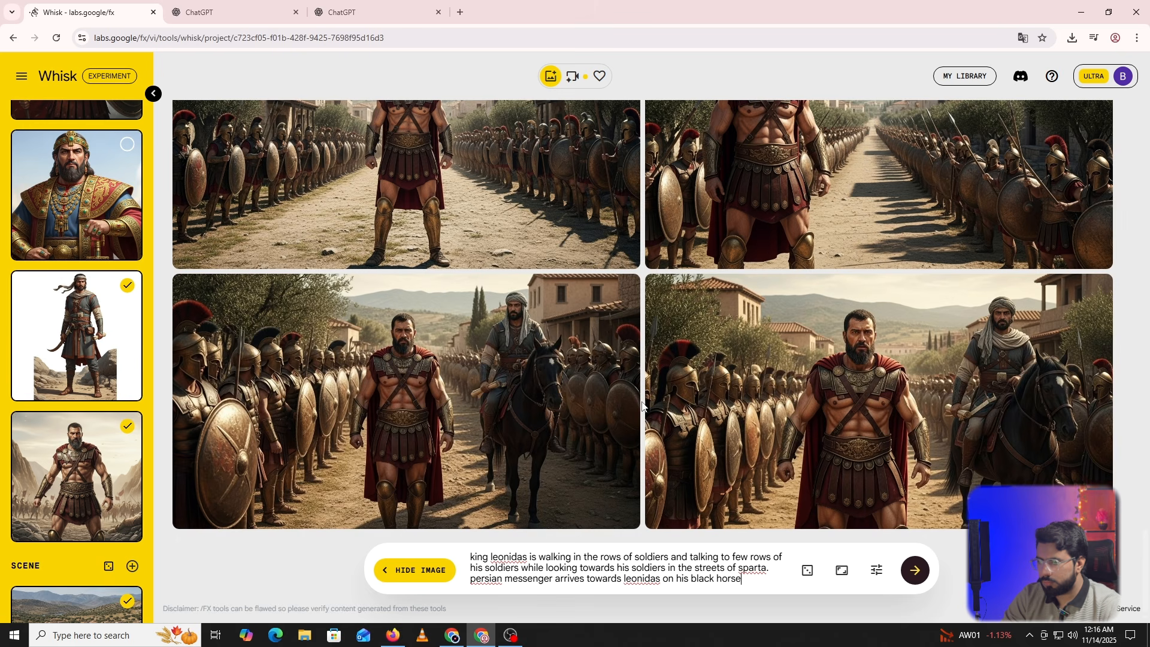
pyautogui.scroll(1, 642, 405)
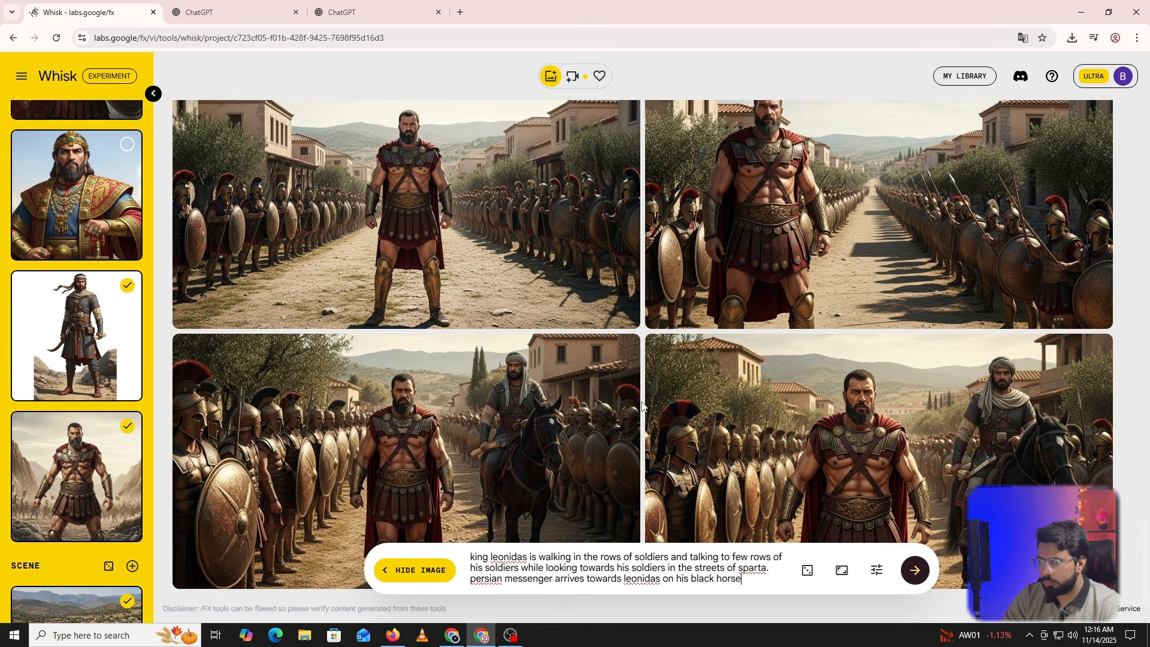
pyautogui.scroll(-1, 642, 405)
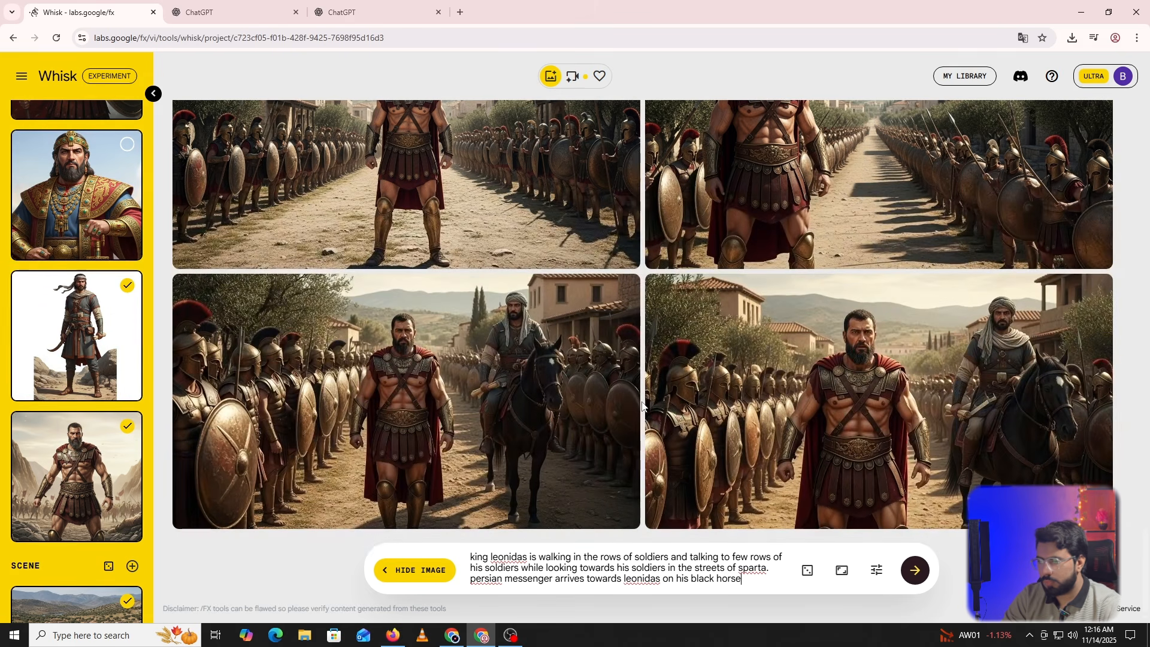
pyautogui.moveTo(580, 398)
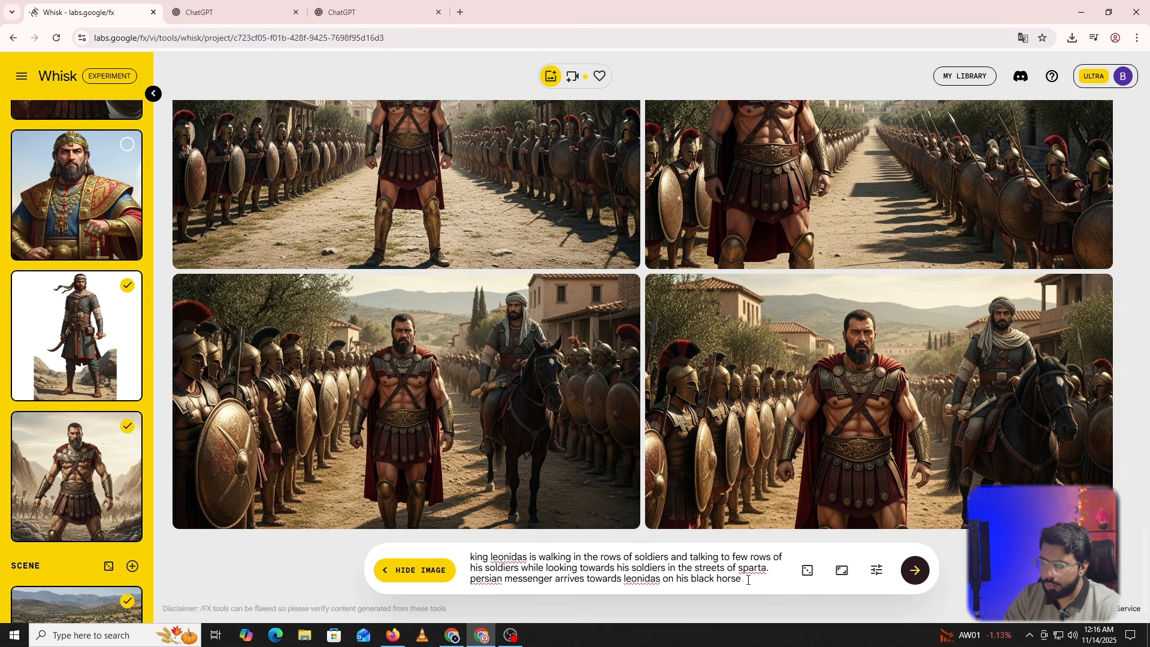
# Remove "on his black horse" from the image prompt, generate new images and compare them with the previous ones.
pyautogui.moveTo(748, 580); pyautogui.dragTo(662, 578)
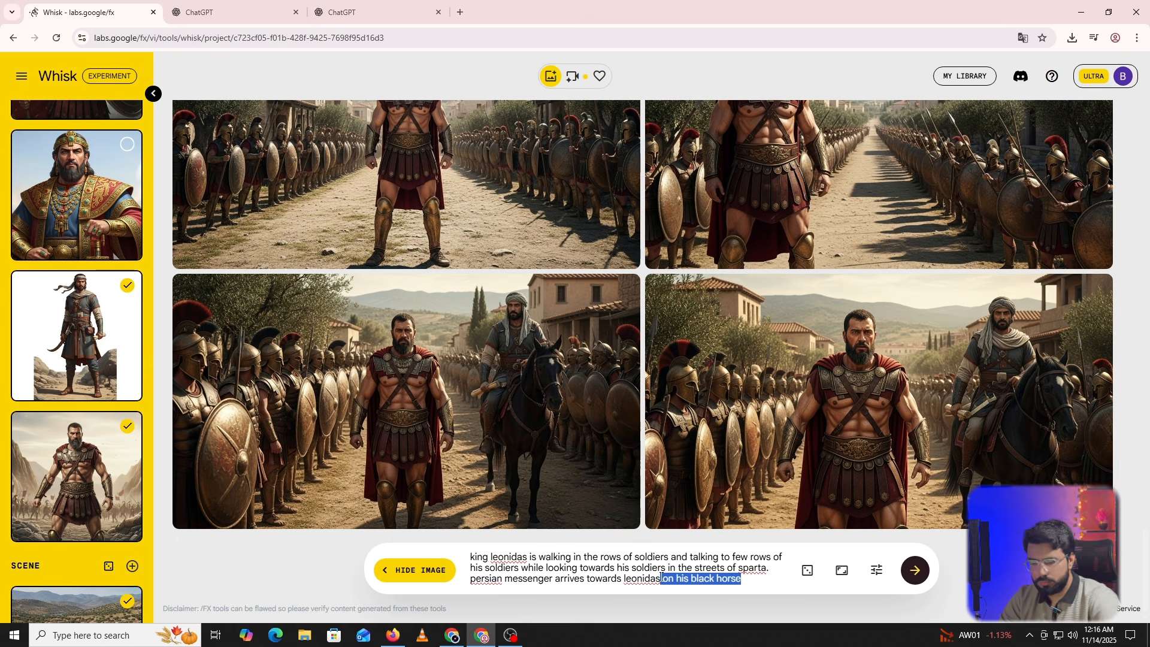
pyautogui.press('BackSpace')
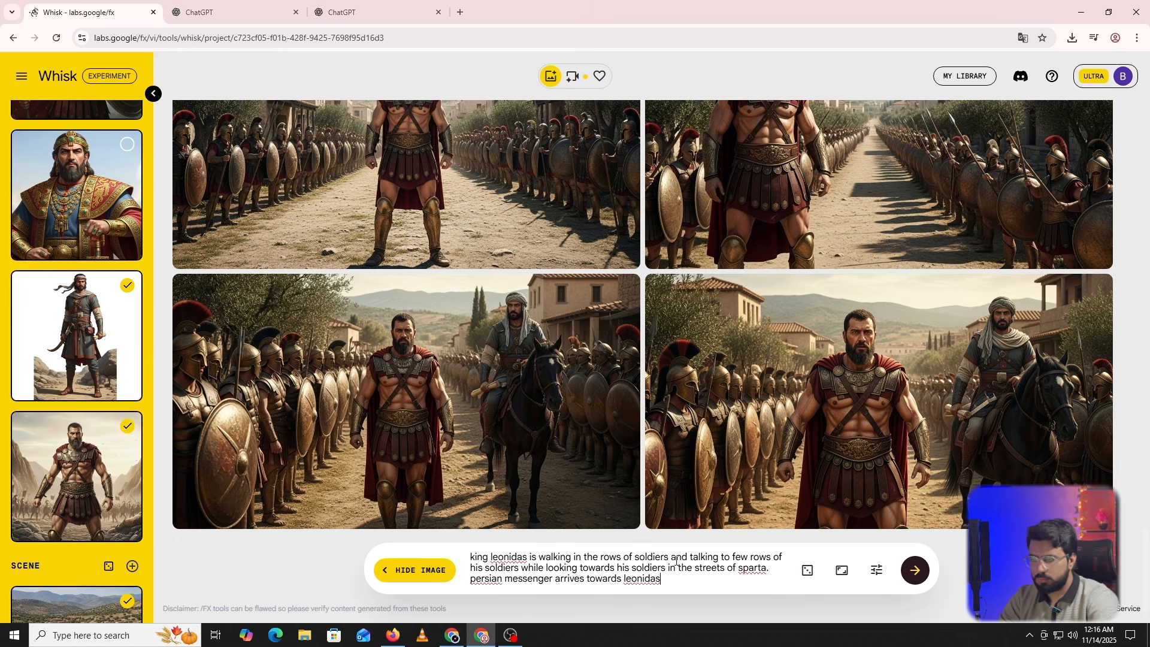
pyautogui.press('Return')
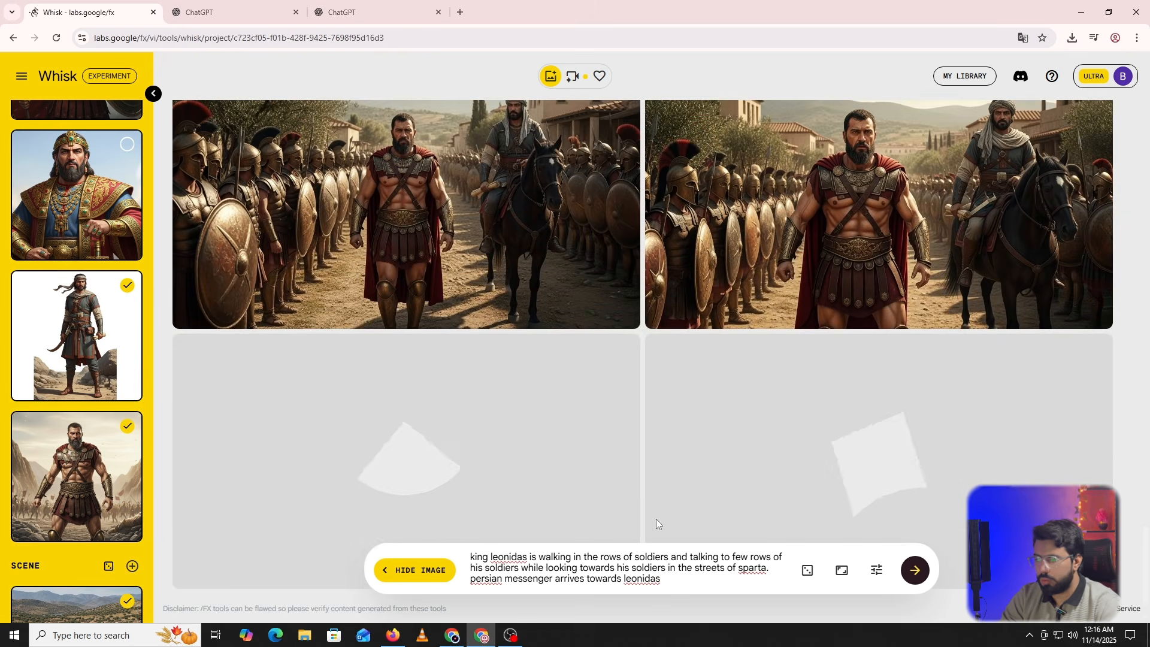
pyautogui.scroll(2, 656, 519)
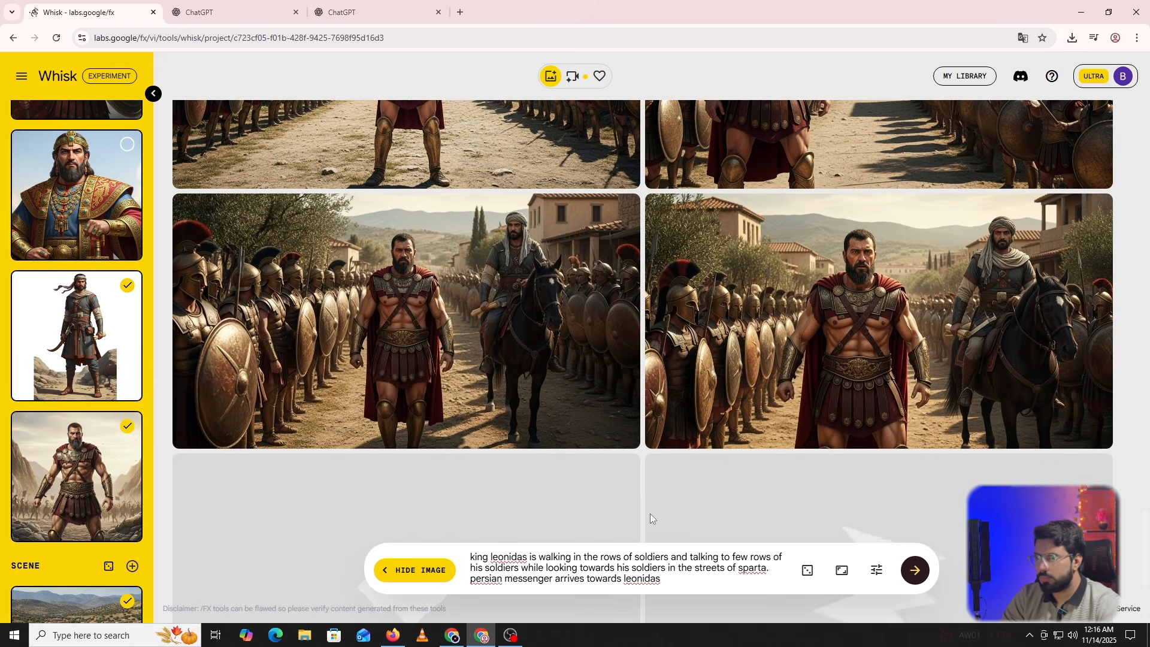
pyautogui.scroll(-1, 639, 509)
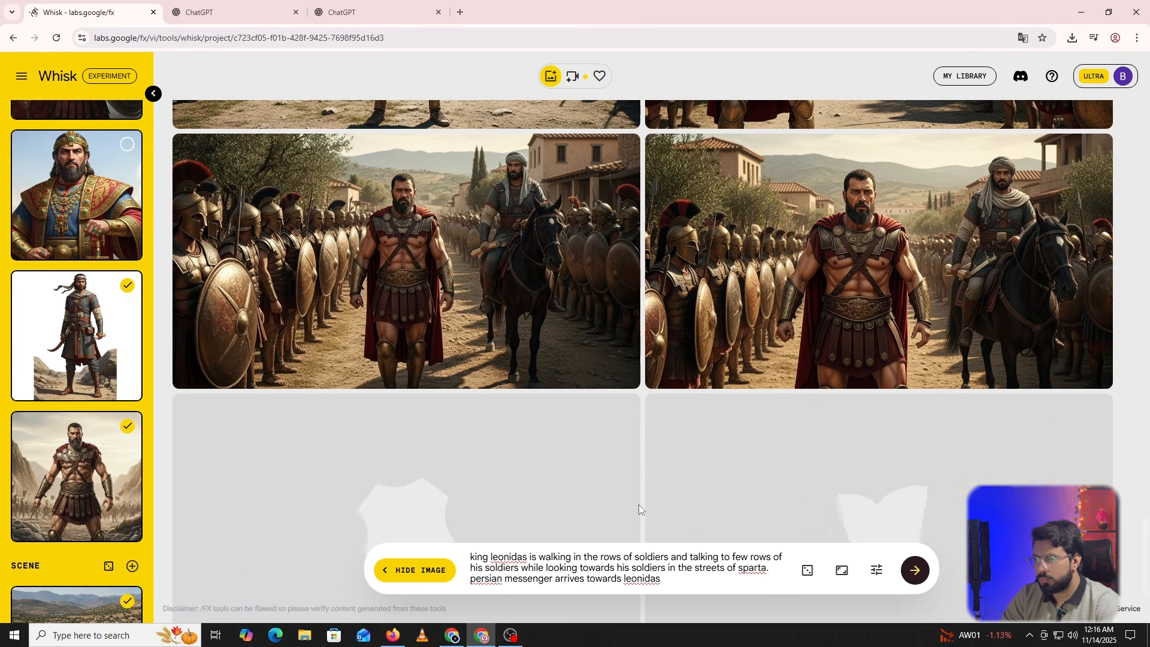
pyautogui.scroll(-1, 639, 504)
pyautogui.scroll(1, 639, 505)
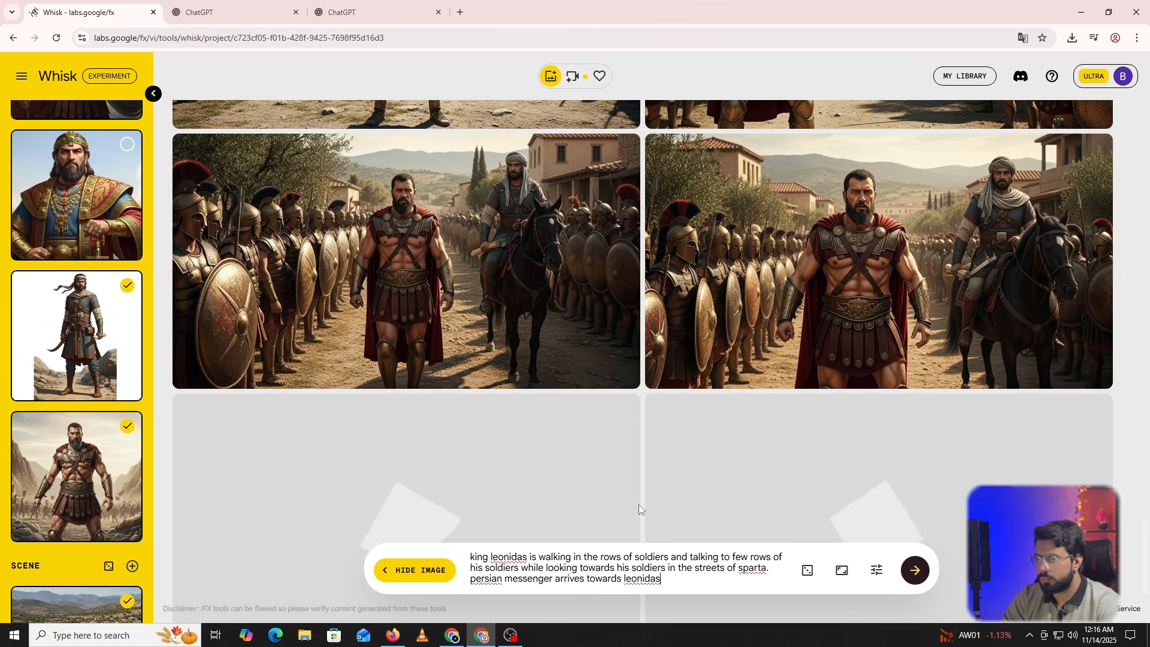
pyautogui.scroll(-2, 638, 504)
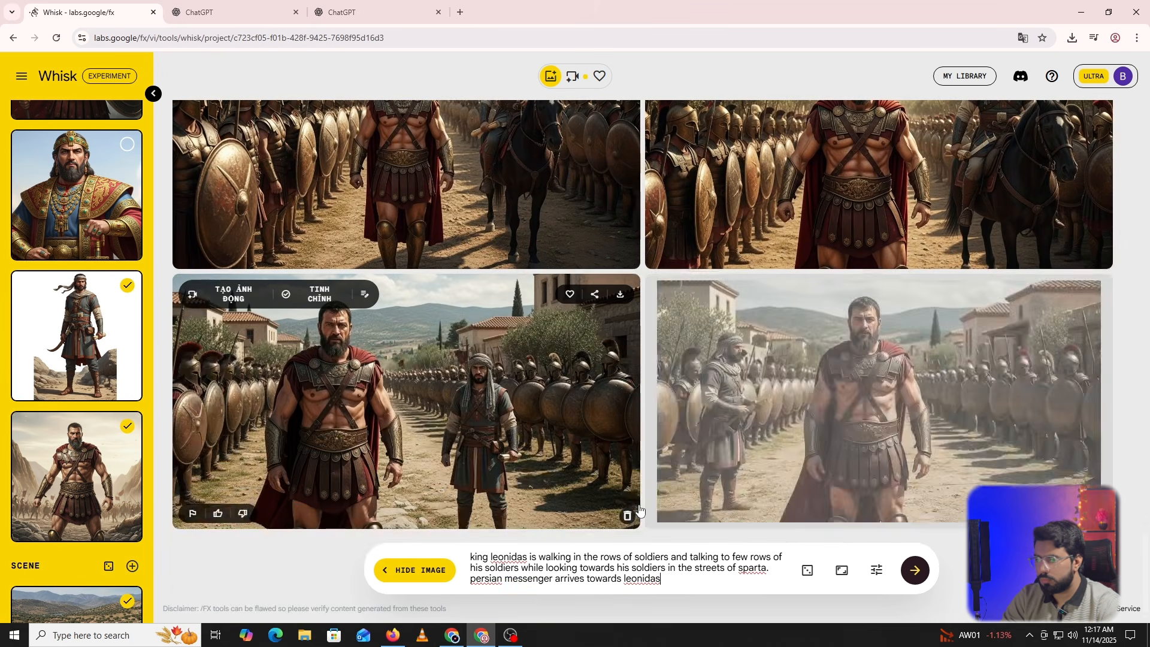
pyautogui.scroll(1, 639, 510)
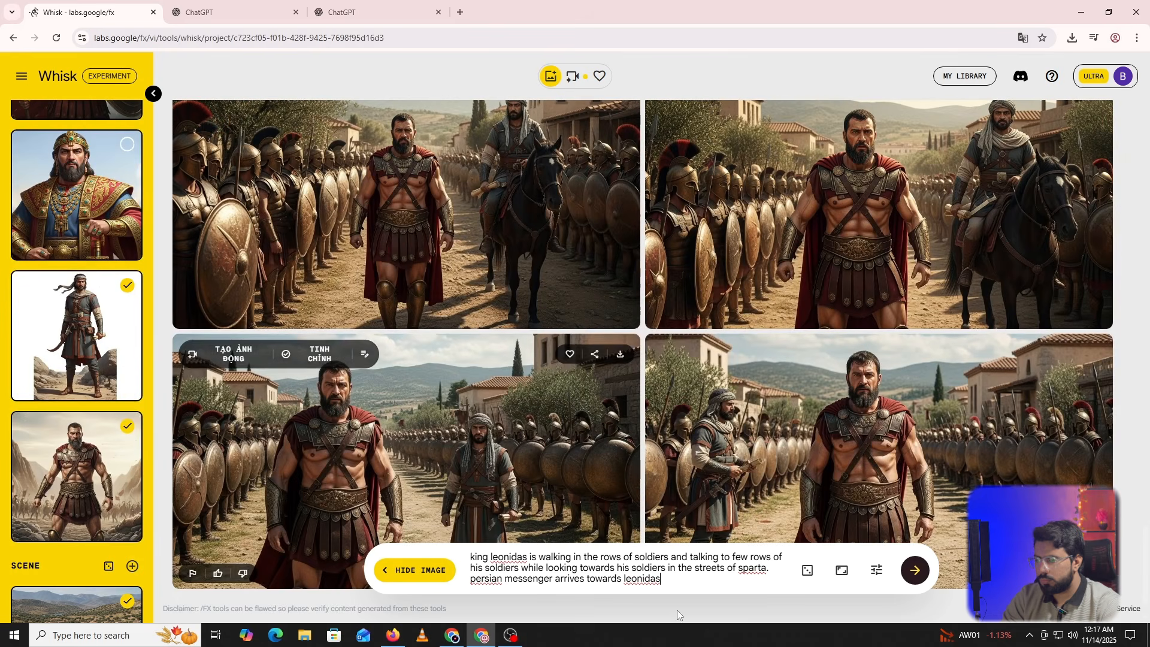
# Replace the image prompt with "leonidas is visiting the streets of sparta with persian messenger".
pyautogui.hotkey('ctrl', 'a')
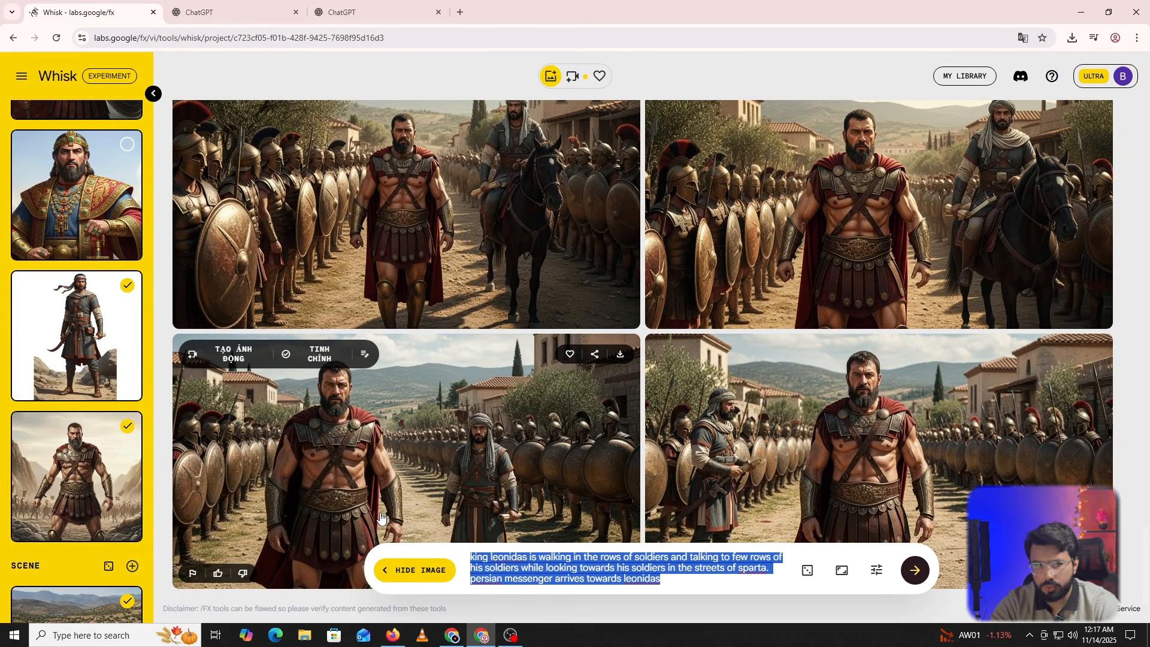
pyautogui.press('BackSpace')
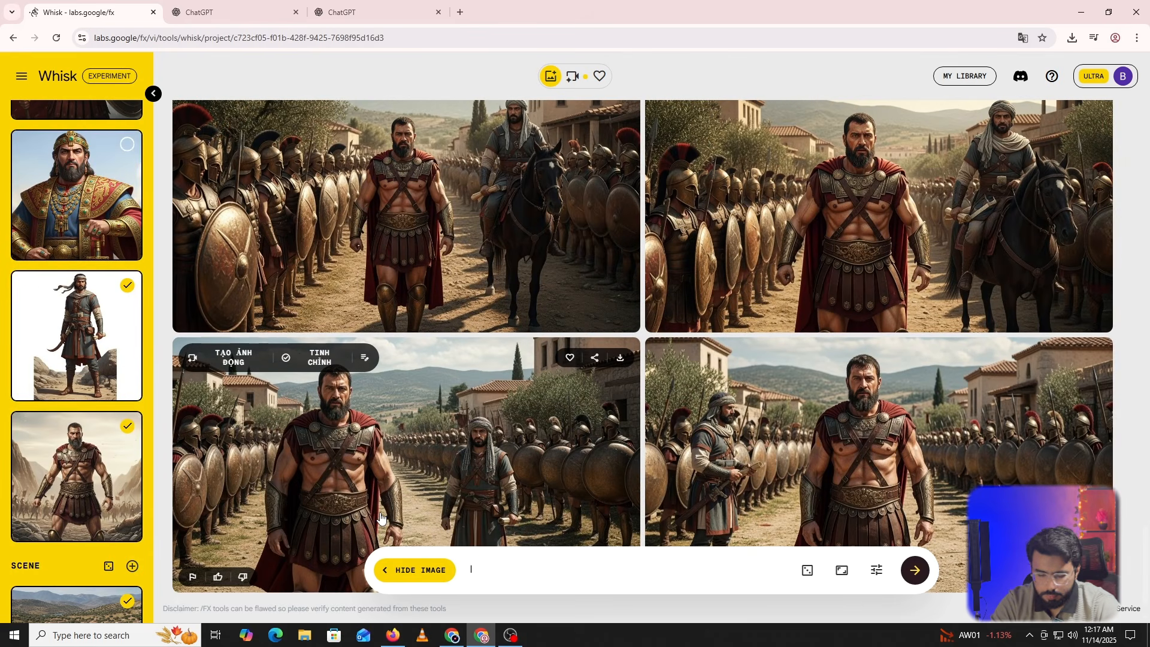
pyautogui.write('leonidas is visiting the streets of sparta while persia')
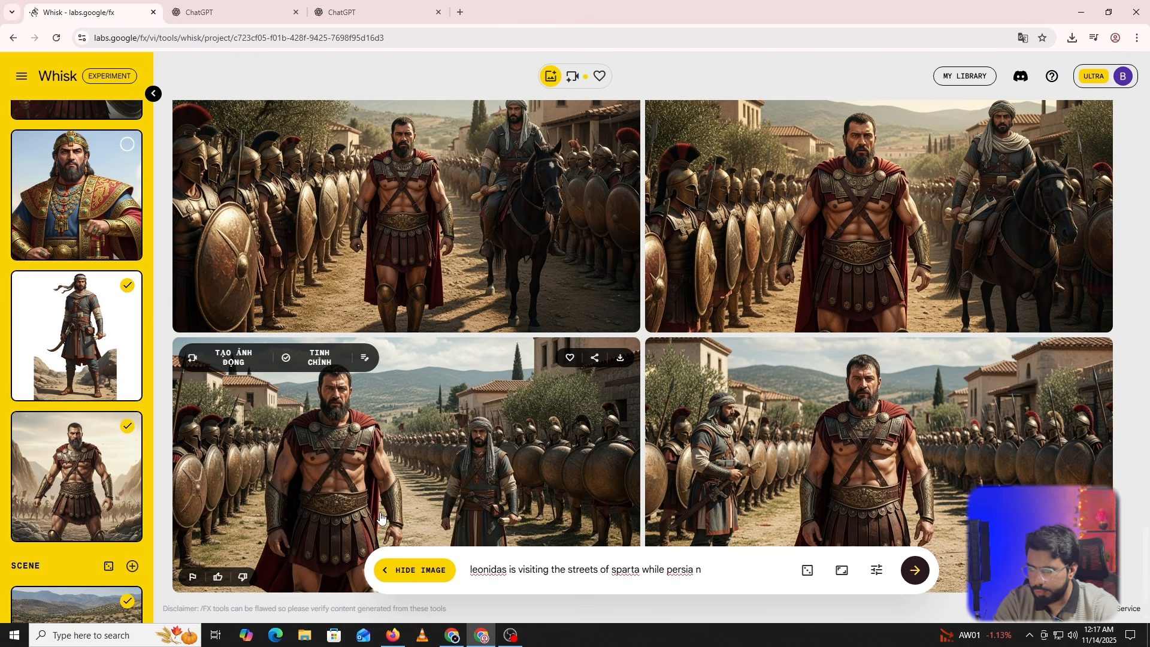
pyautogui.write('n me')
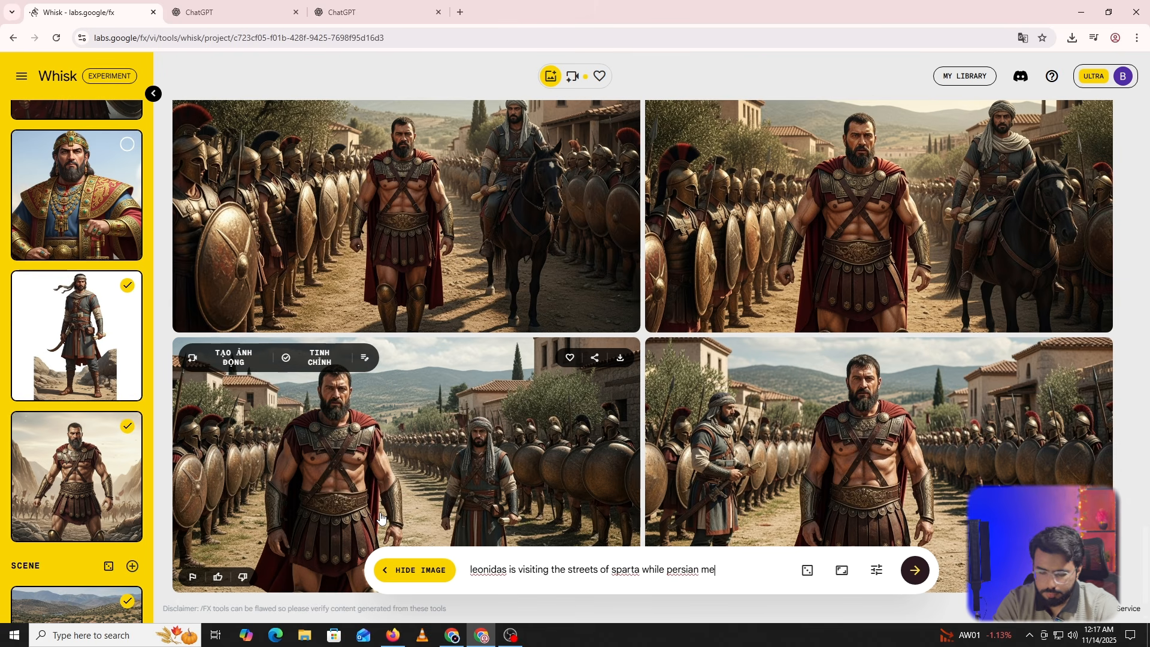
pyautogui.write('ssenger')
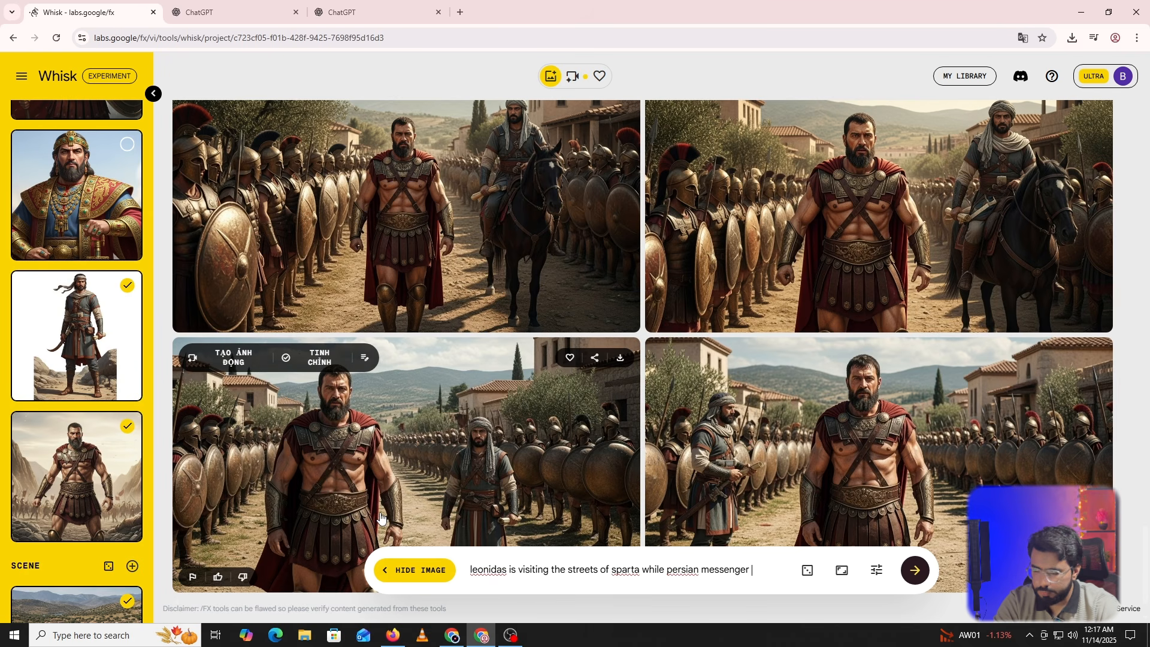
pyautogui.press('BackSpace')
pyautogui.press('BackSpace')
pyautogui.press('BackSpace')
pyautogui.press('BackSpace')
pyautogui.press('BackSpace')
pyautogui.press('BackSpace')
pyautogui.press('BackSpace')
pyautogui.press('BackSpace')
pyautogui.press('BackSpace')
pyautogui.press('BackSpace')
pyautogui.press('BackSpace')
pyautogui.press('BackSpace')
pyautogui.press('BackSpace')
pyautogui.press('BackSpace')
pyautogui.press('BackSpace')
pyautogui.press('BackSpace')
pyautogui.press('BackSpace')
pyautogui.press('BackSpace')
pyautogui.press('BackSpace')
pyautogui.press('BackSpace')
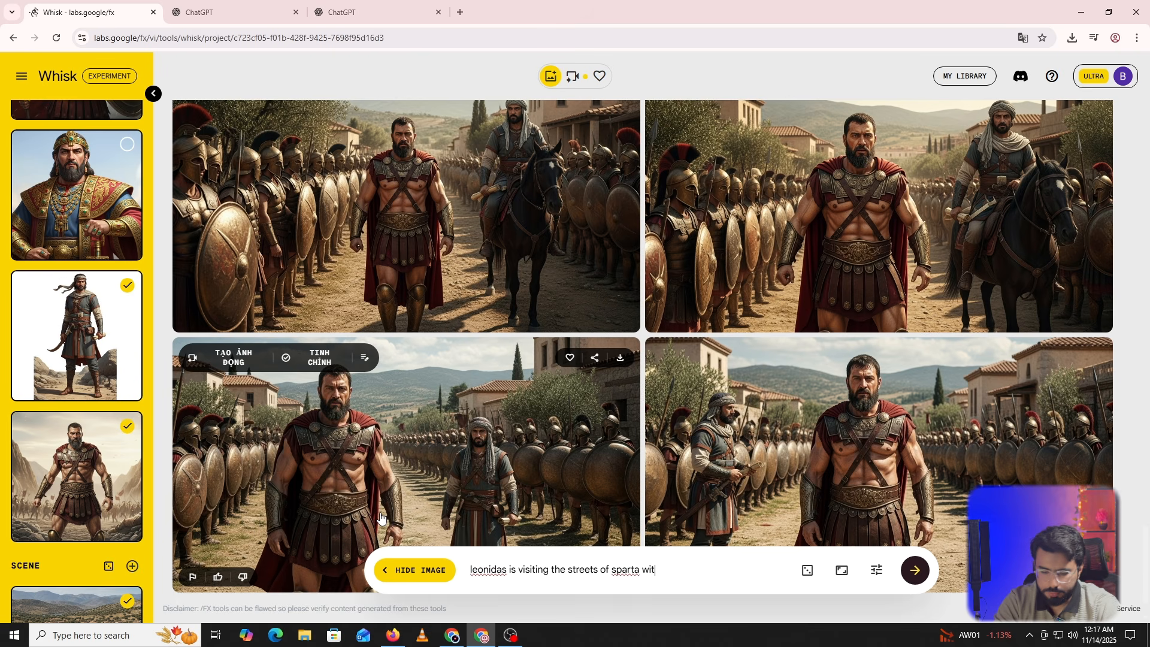
pyautogui.write('ith persian messenger')
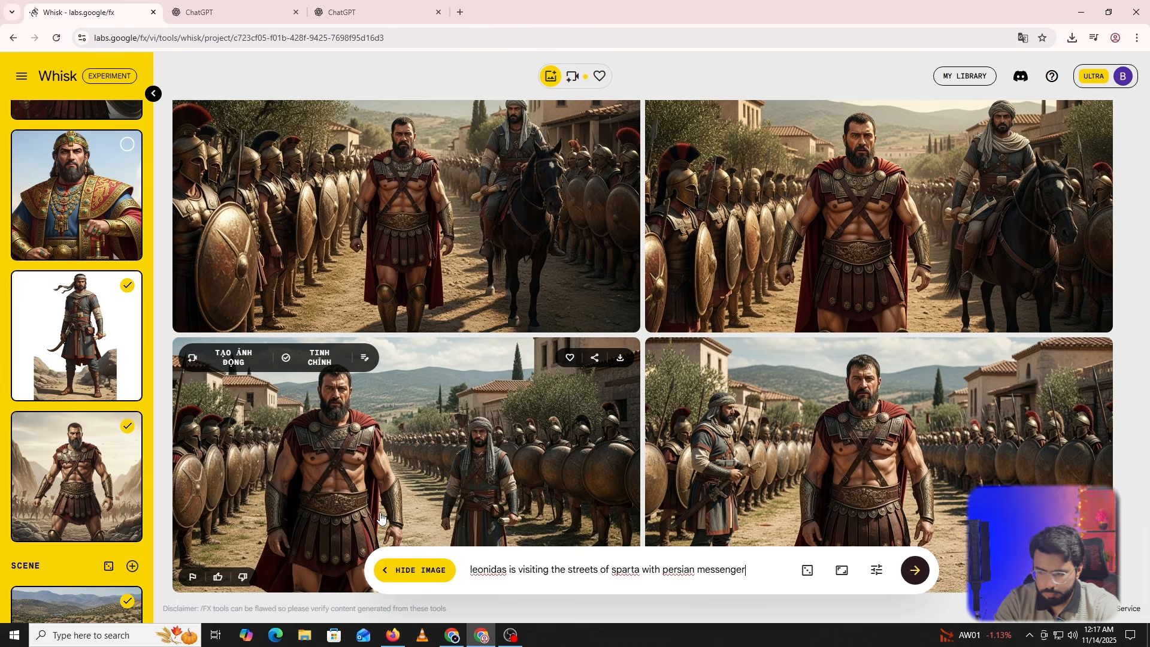
# Generate images from the street-visit prompt and look over the new results and the reference subjects.
pyautogui.press('Return')
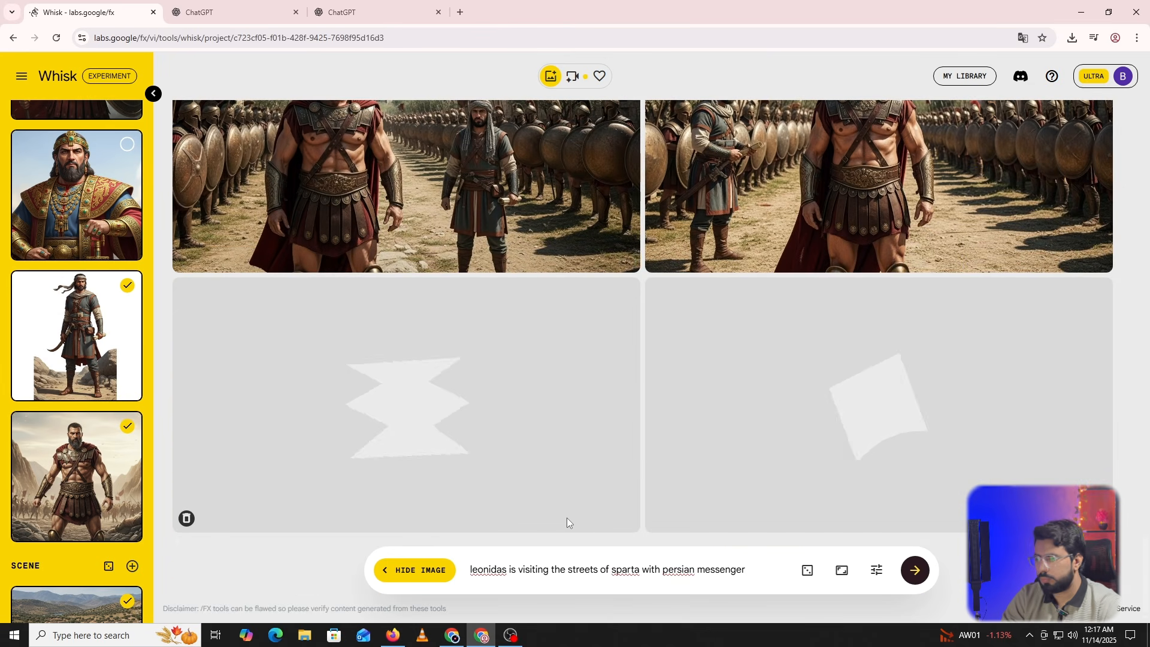
pyautogui.scroll(1, 479, 444)
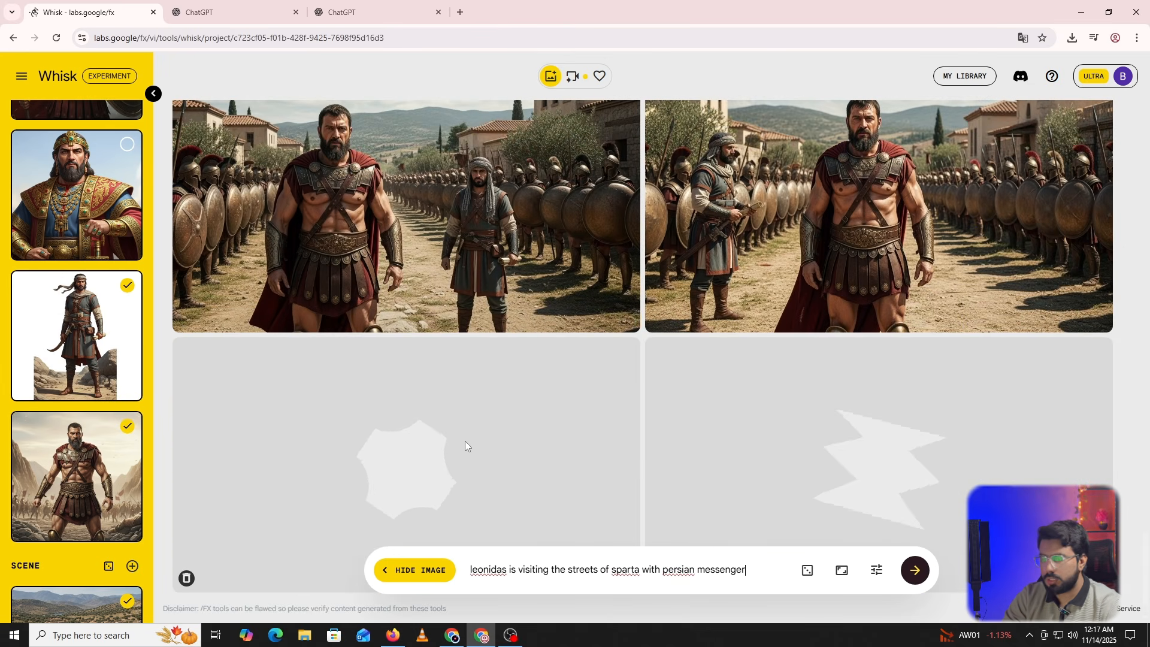
pyautogui.scroll(-1, 329, 452)
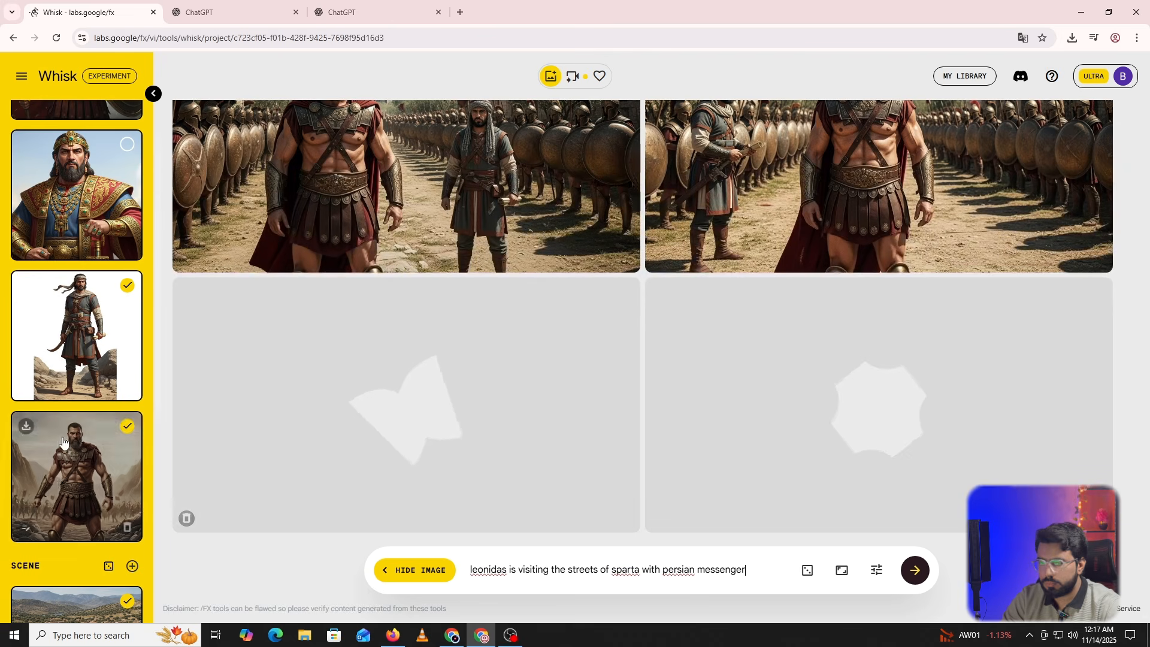
pyautogui.scroll(-6, 66, 455)
pyautogui.scroll(10, 66, 444)
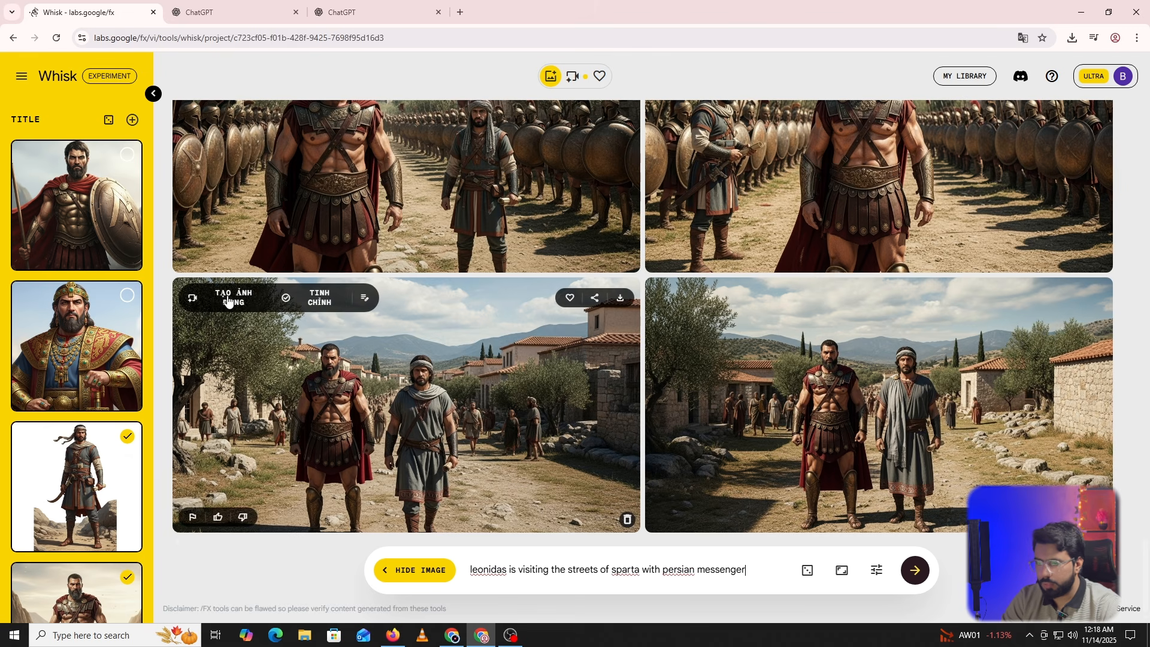
# Copy the prompt about Leonidas visiting the streets with the Persian messenger into a new message in the ChatGPT dialogue chat.
pyautogui.click(231, 298)
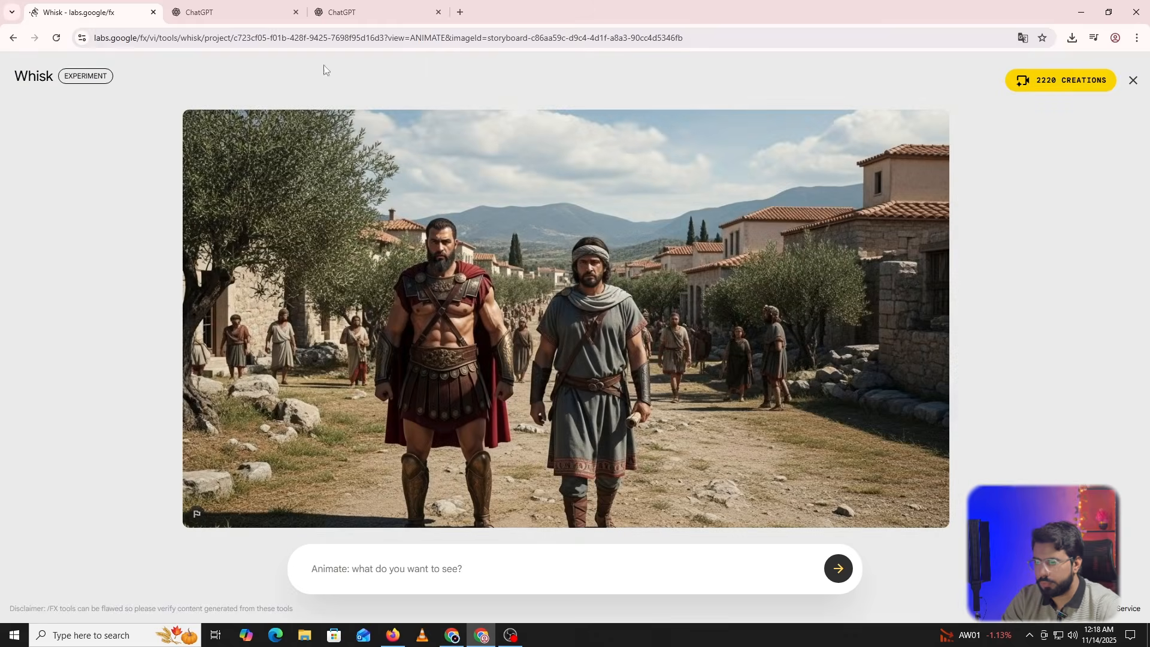
pyautogui.click(1133, 80)
pyautogui.moveTo(770, 567); pyautogui.dragTo(338, 548)
pyautogui.hotkey('ctrl', 'c')
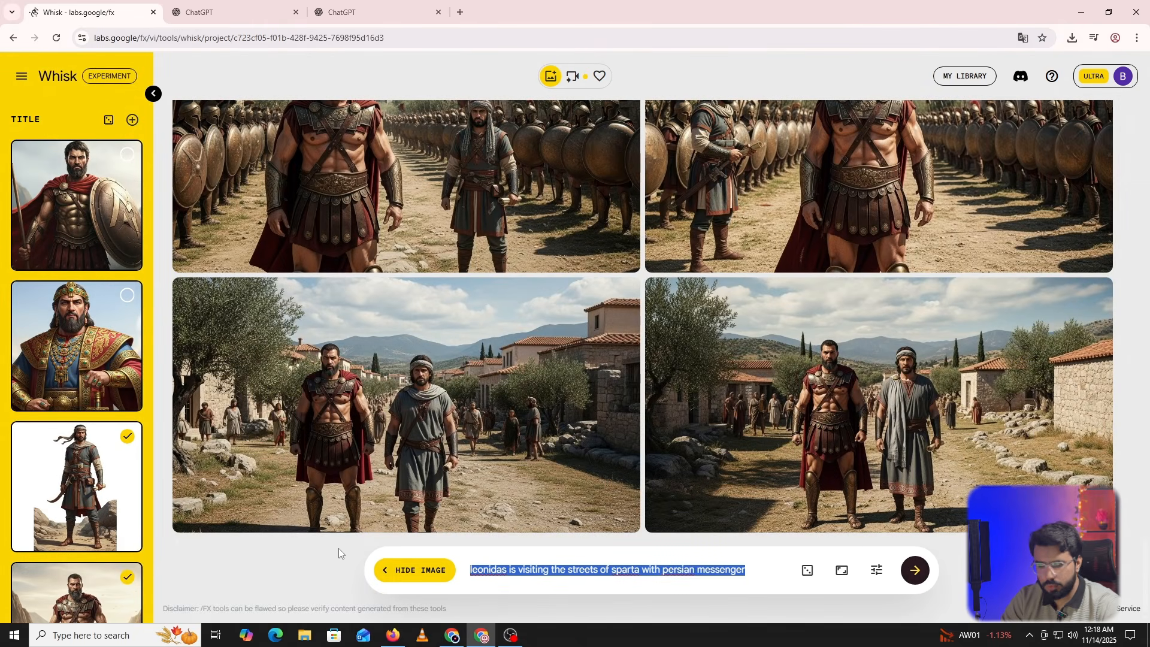
pyautogui.click(380, 7)
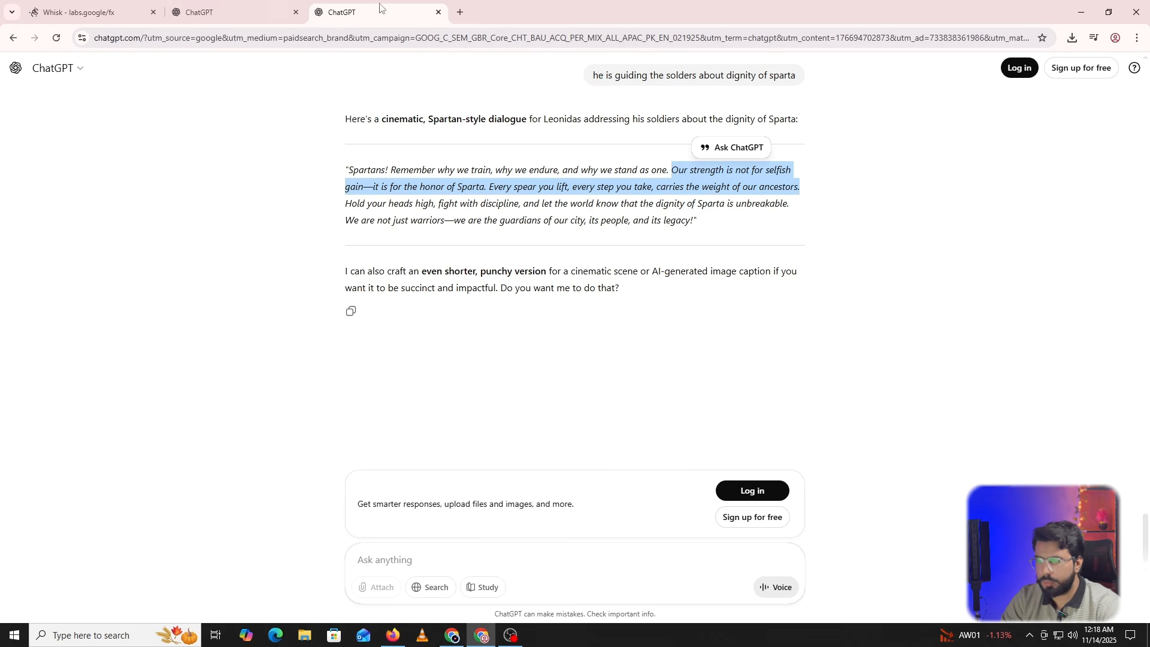
pyautogui.click(418, 554)
pyautogui.hotkey('ctrl', 'v')
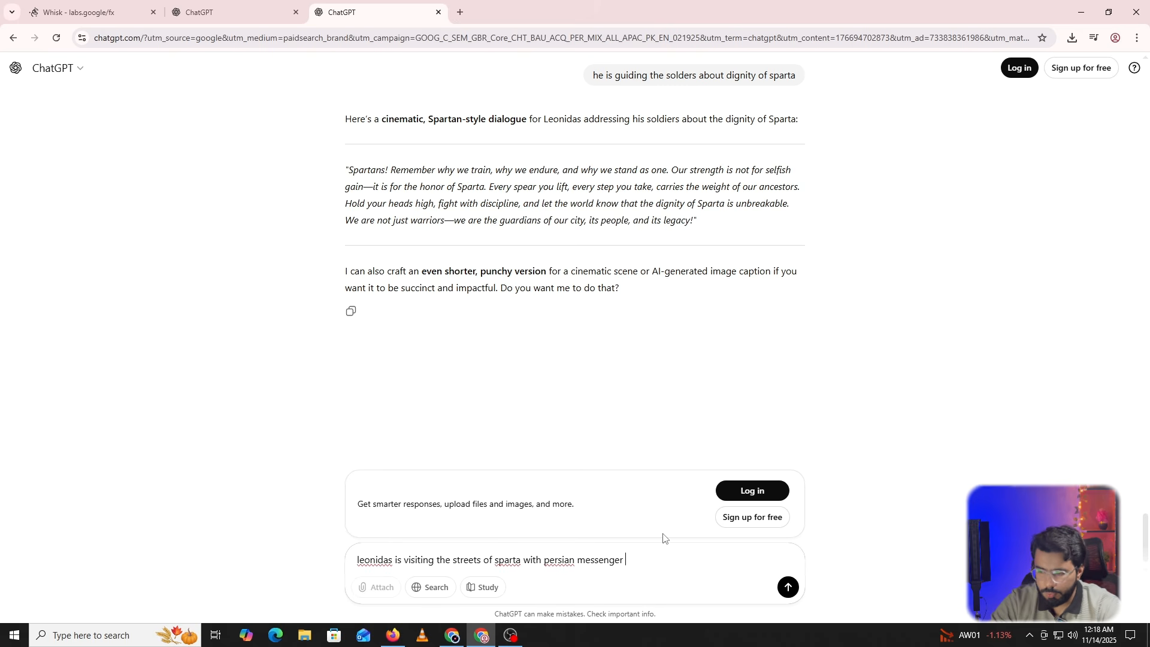
# Add the request "givev me there dialogues" on a new line below the scene description and send the message.
pyautogui.hotkey('shift', 'Return')
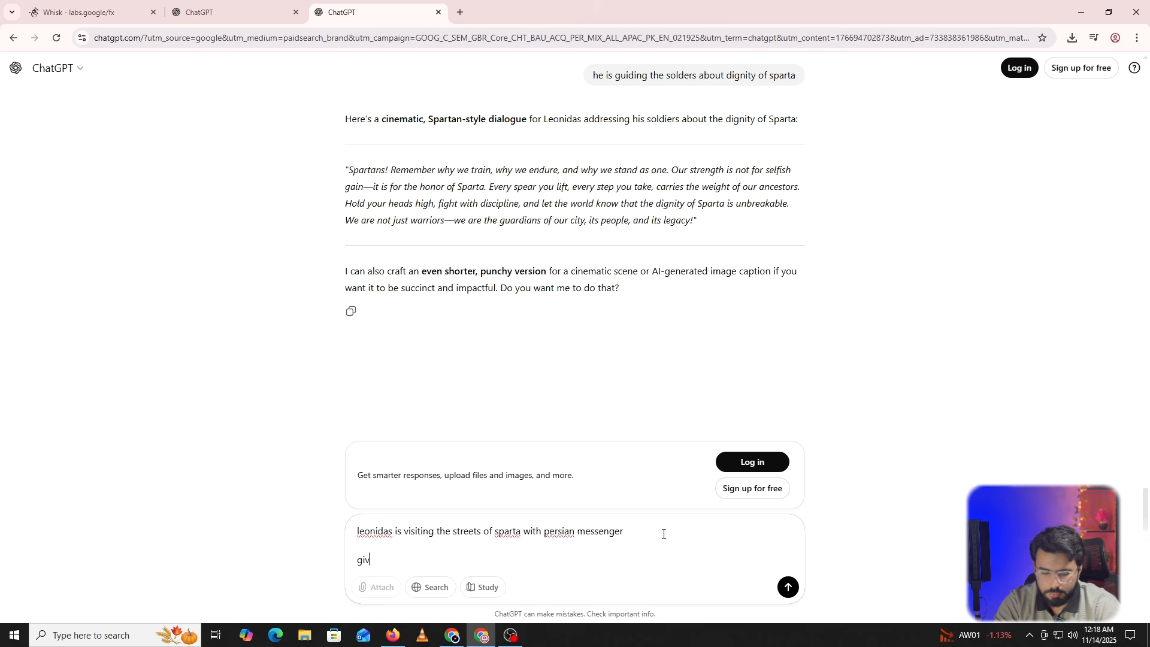
pyautogui.write('givev me thiere')
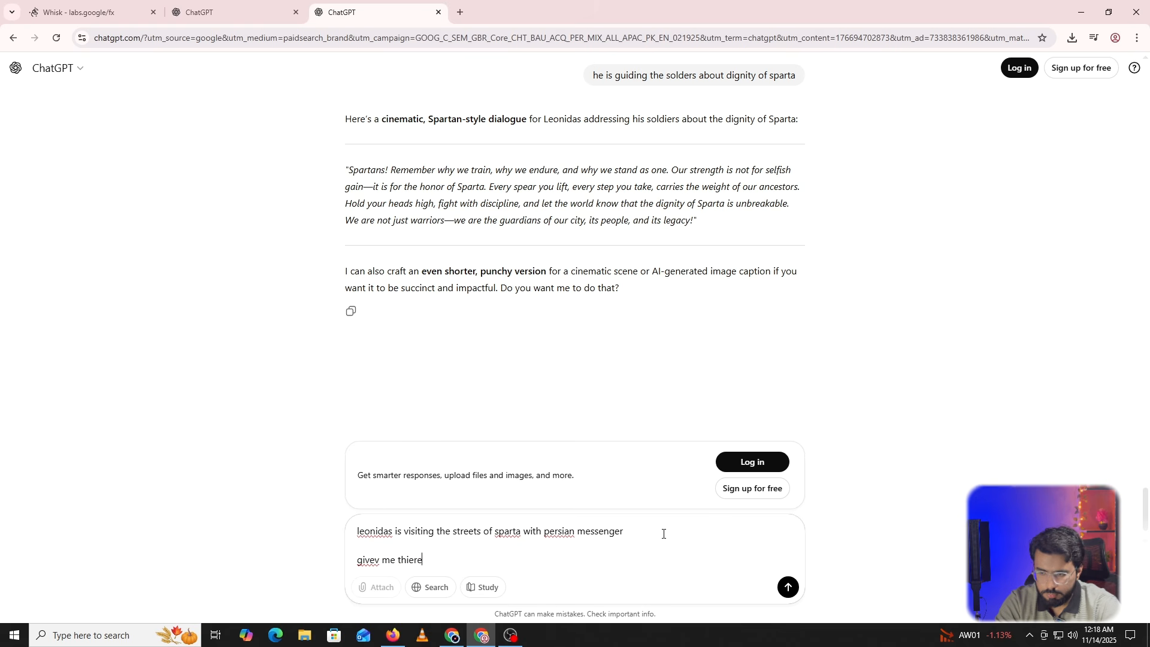
pyautogui.press('BackSpace')
pyautogui.press('BackSpace')
pyautogui.press('BackSpace')
pyautogui.press('BackSpace')
pyautogui.write('ere di')
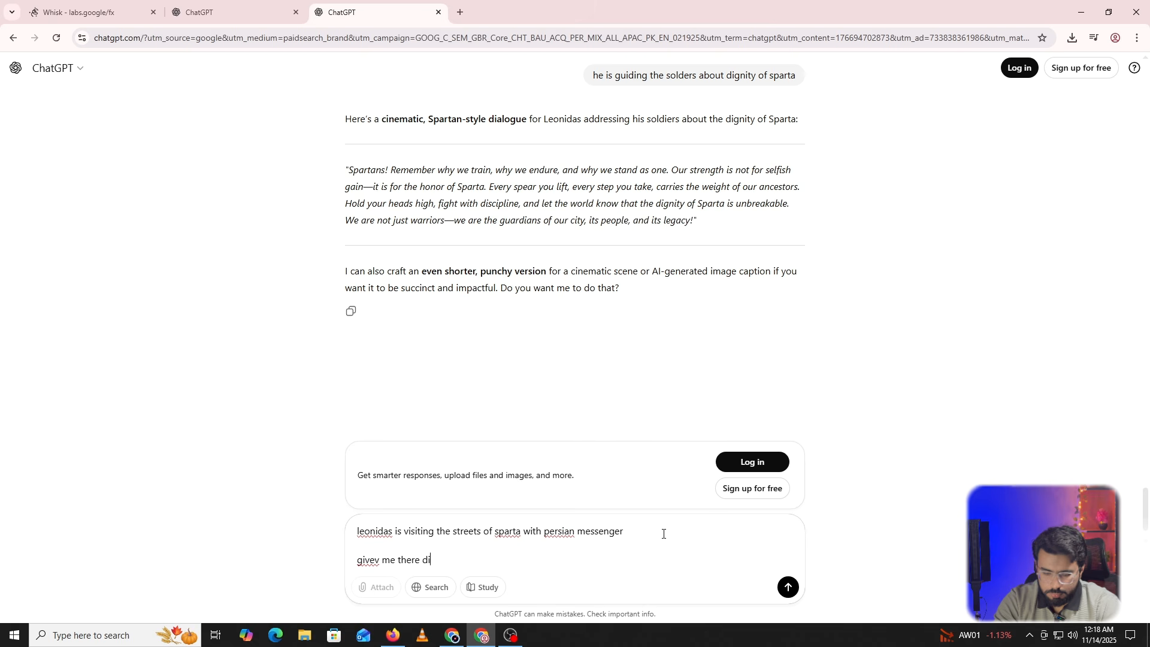
pyautogui.write('alogues')
pyautogui.press('Return')
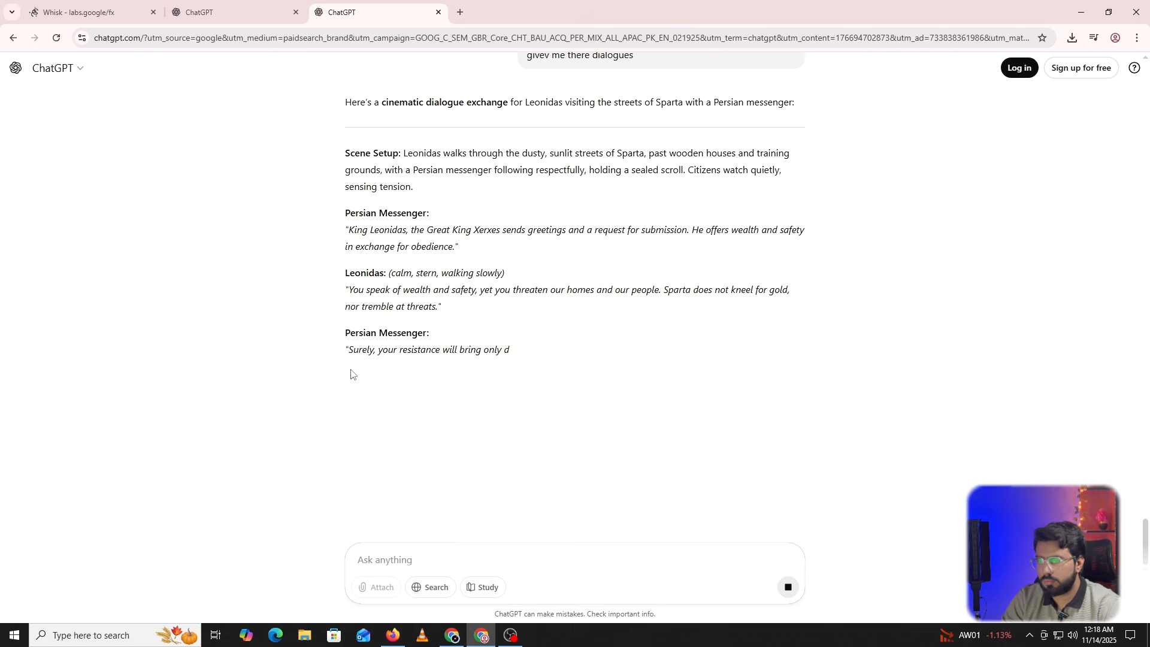
# Read the dialogue exchange and copy the messenger's first line from "the Great King Xerxes sends greetings" through "in exchange for obedience.".
pyautogui.scroll(2, 351, 368)
pyautogui.scroll(-2, 351, 367)
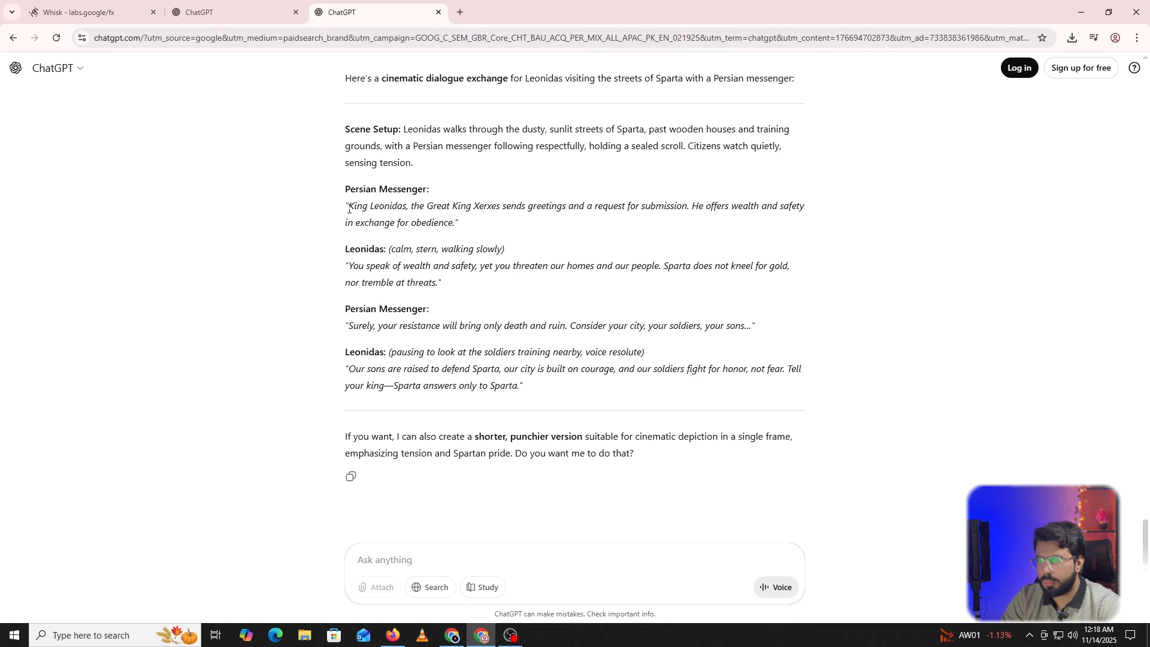
pyautogui.moveTo(348, 208); pyautogui.dragTo(820, 212)
pyautogui.click(410, 205)
pyautogui.moveTo(687, 239); pyautogui.dragTo(483, 226)
pyautogui.hotkey('ctrl', 'c')
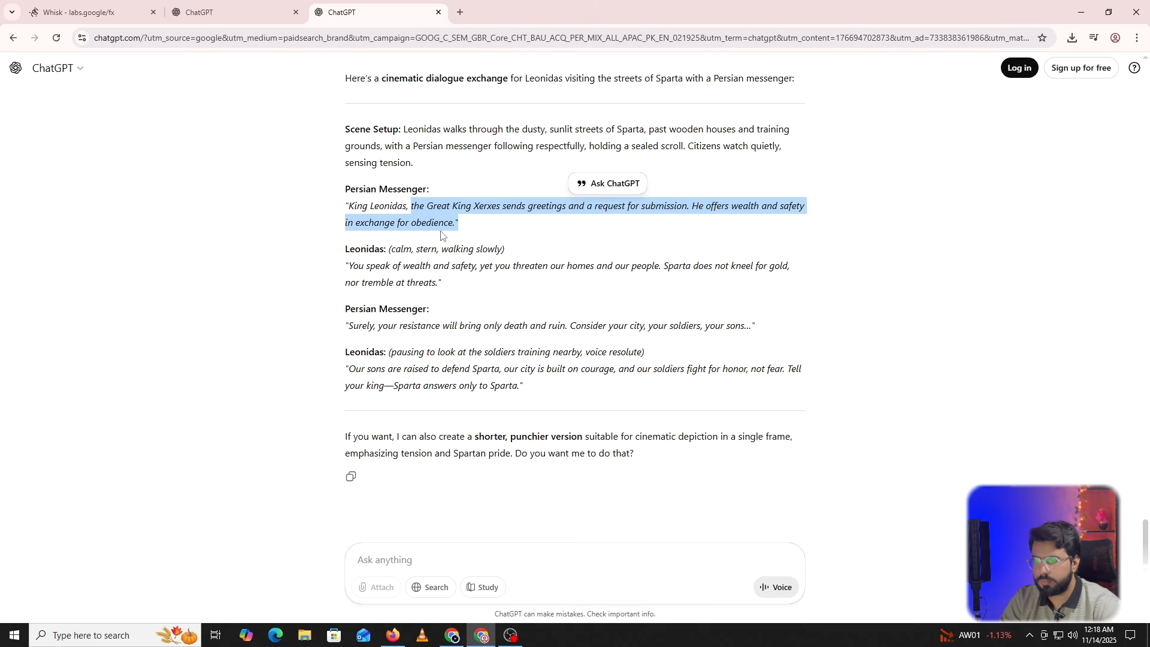
# Switch to Whisk and open the street image of Leonidas walking beside the messenger with the scroll for animation.
pyautogui.click(90, 12)
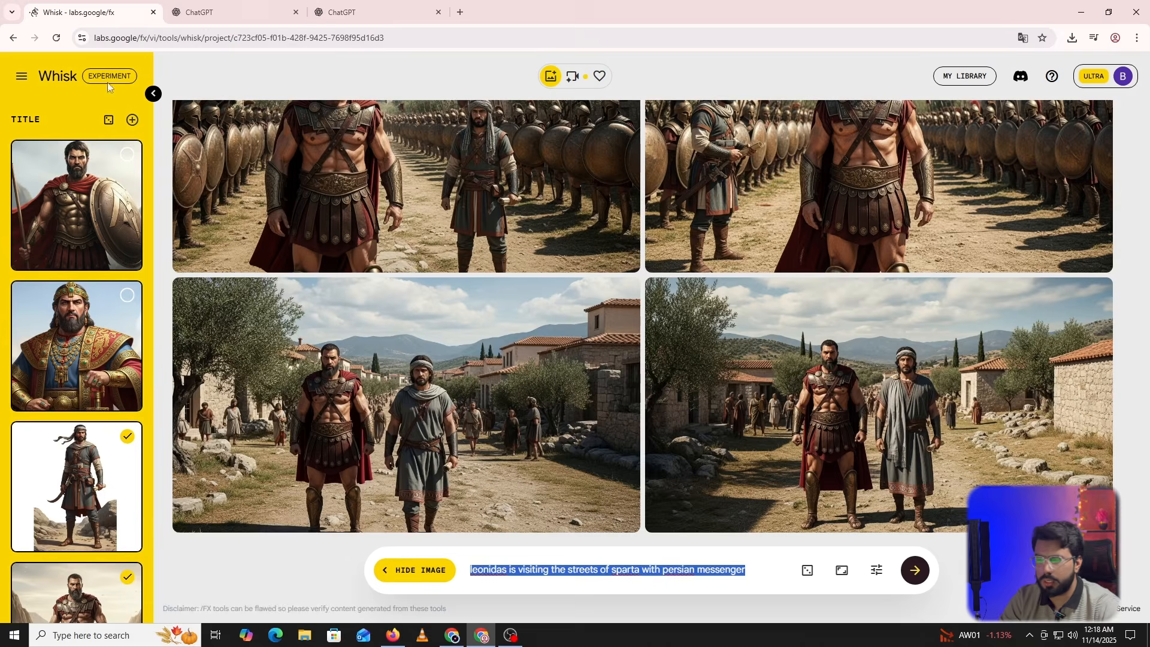
pyautogui.click(766, 570)
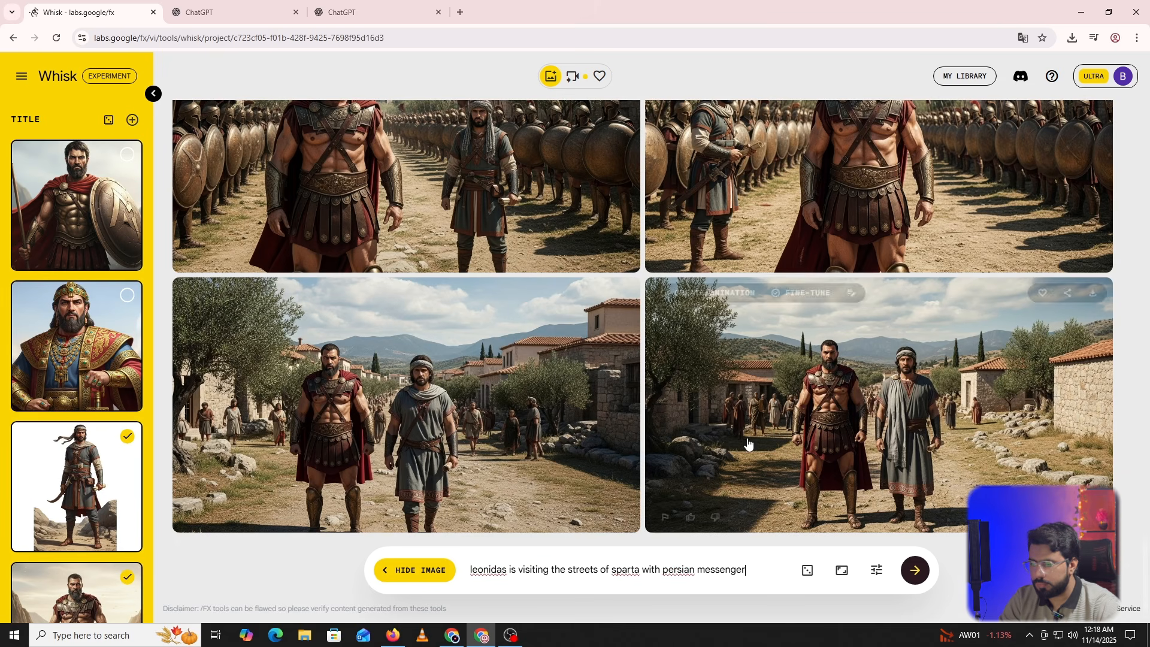
pyautogui.click(233, 293)
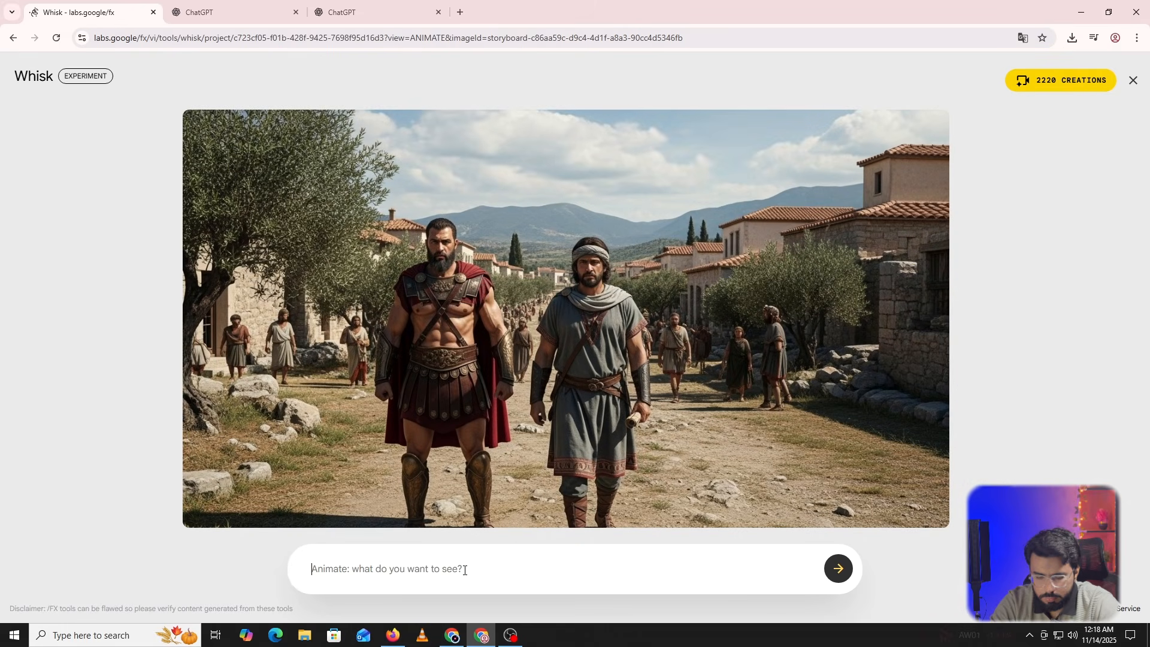
# Begin the animation prompt with "both are walking .all others remains silent only persian messenger speaks and says" and an opening quotation mark.
pyautogui.write('both are walking and talking')
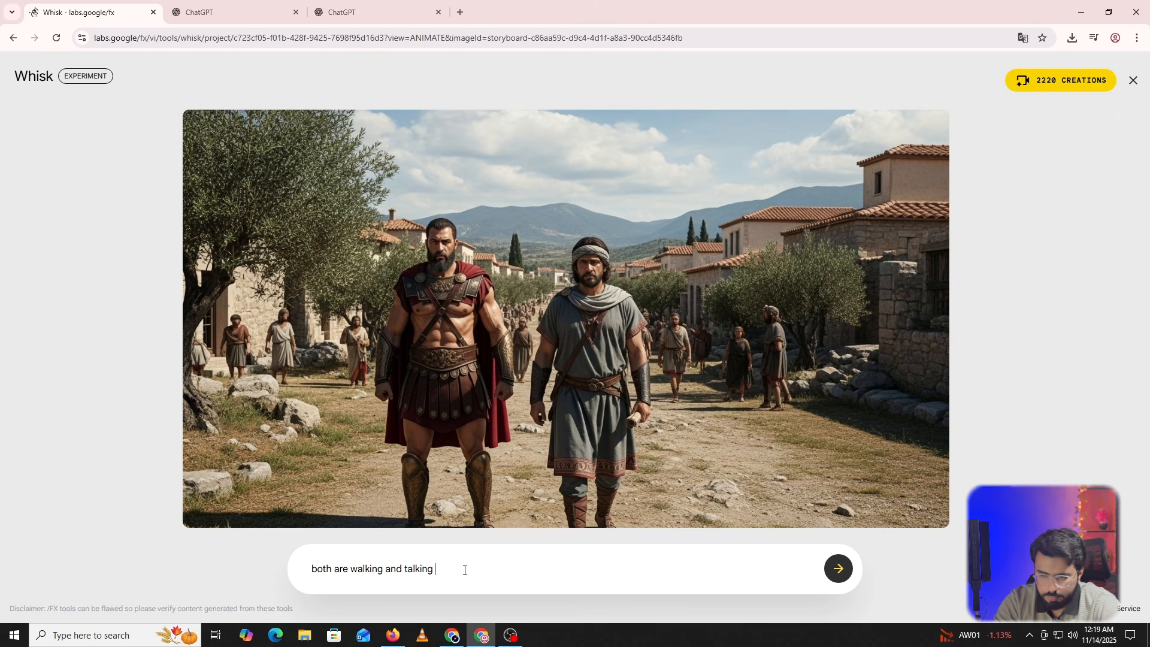
pyautogui.press('BackSpace')
pyautogui.press('BackSpace')
pyautogui.press('BackSpace')
pyautogui.press('BackSpace')
pyautogui.press('BackSpace')
pyautogui.press('BackSpace')
pyautogui.press('BackSpace')
pyautogui.press('BackSpace')
pyautogui.press('BackSpace')
pyautogui.press('BackSpace')
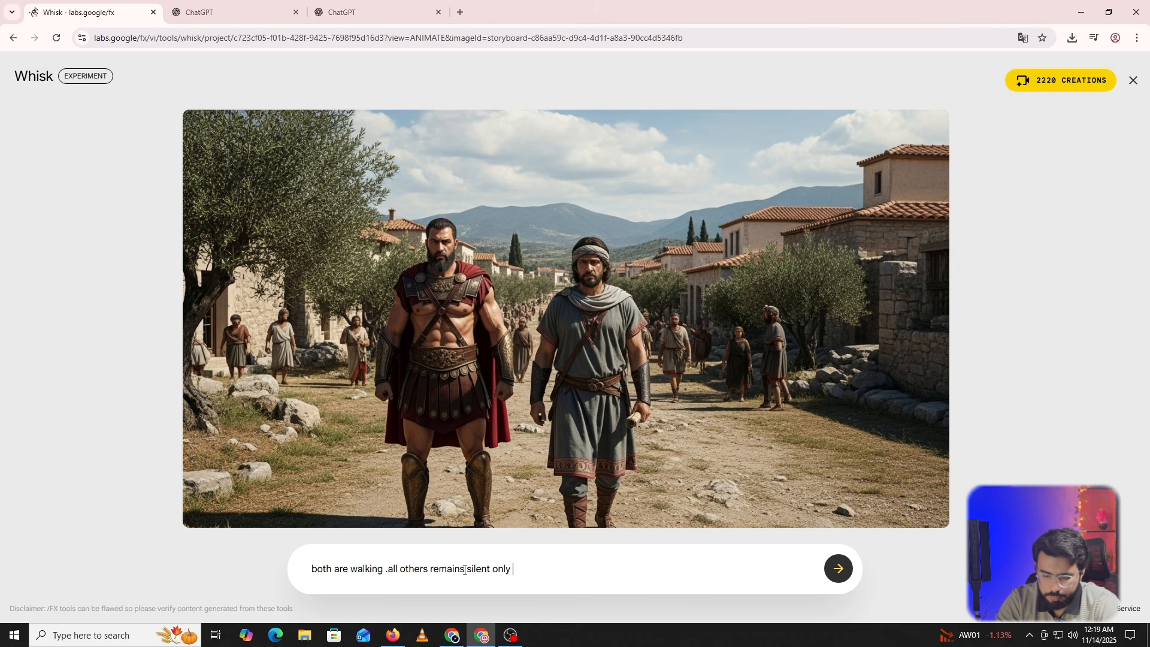
pyautogui.write('messenger speaks and says "')
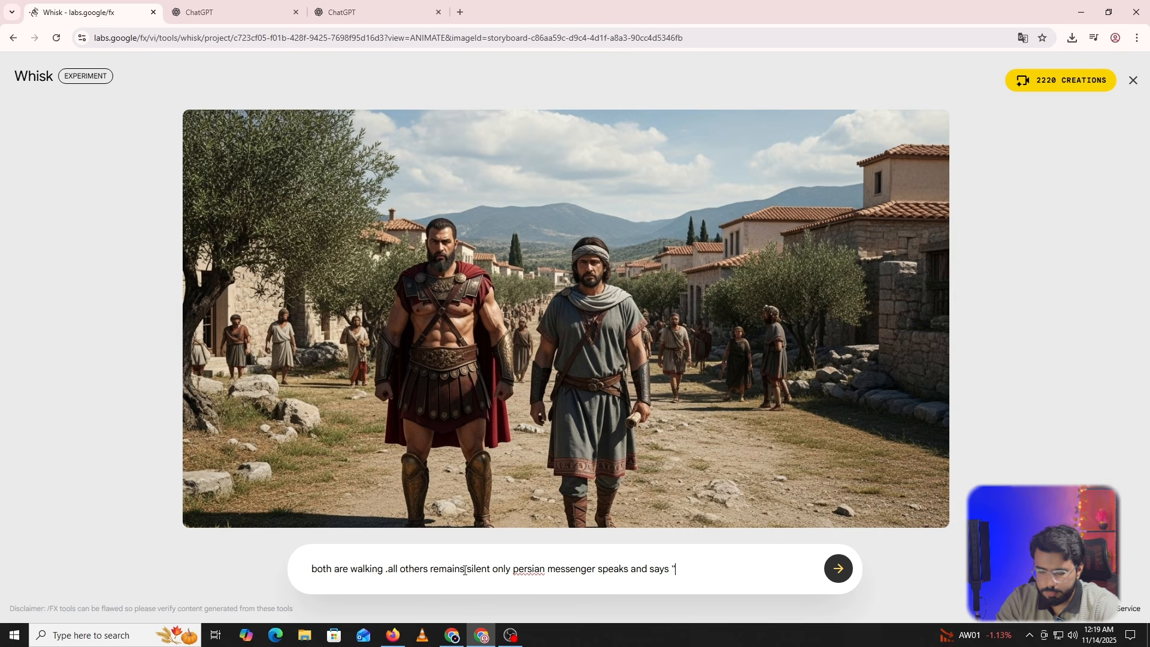
# Complete the prompt with the copied line, cut down to "the Great King Xerxes sends greetings and a request for submission.", and generate the clip.
pyautogui.hotkey('ctrl', 'v')
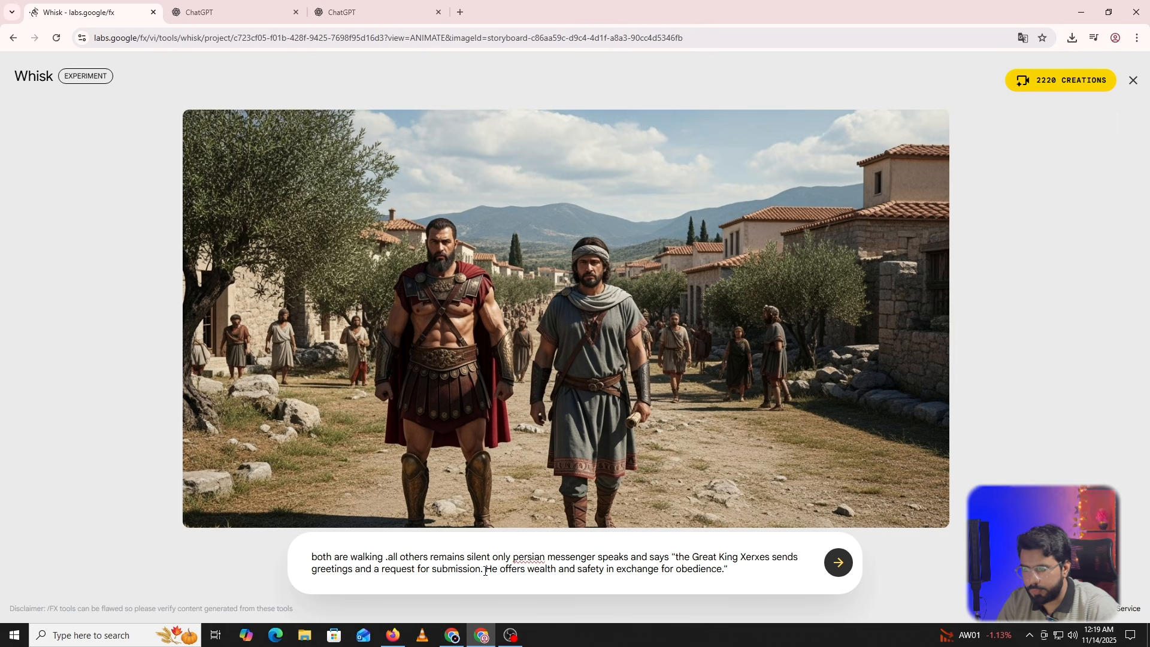
pyautogui.moveTo(486, 570); pyautogui.dragTo(813, 570)
pyautogui.press('BackSpace')
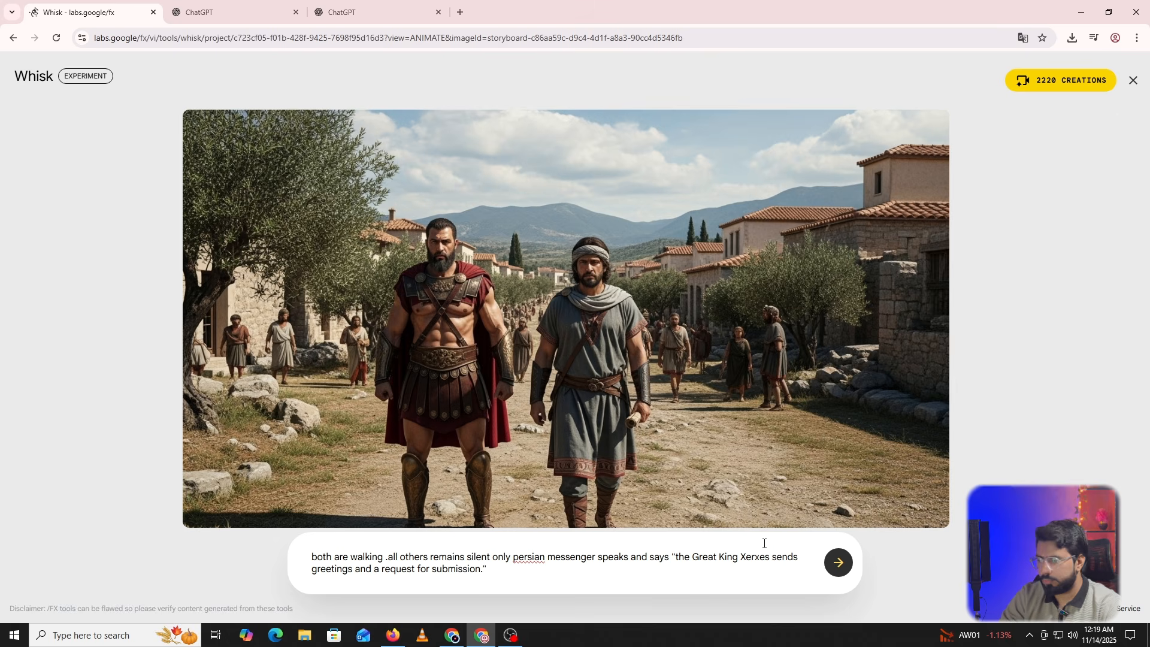
pyautogui.click(838, 562)
# Follow the rendering of the messenger's greeting clip below the source image and play the finished clip.
pyautogui.scroll(3, 520, 265)
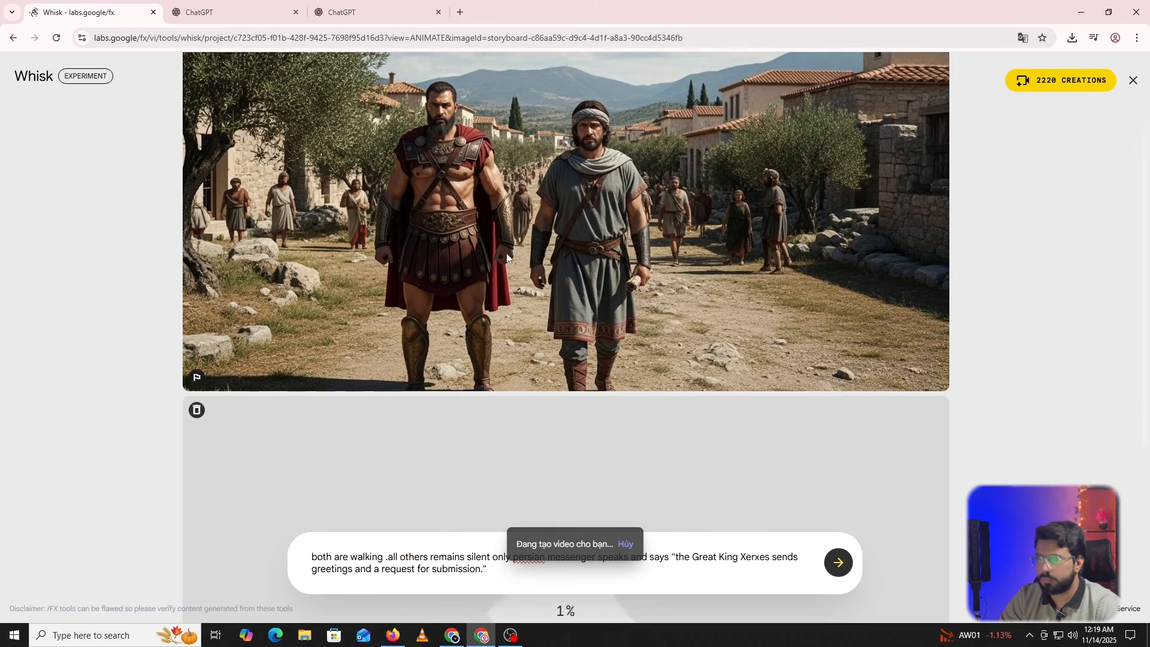
pyautogui.scroll(-5, 506, 253)
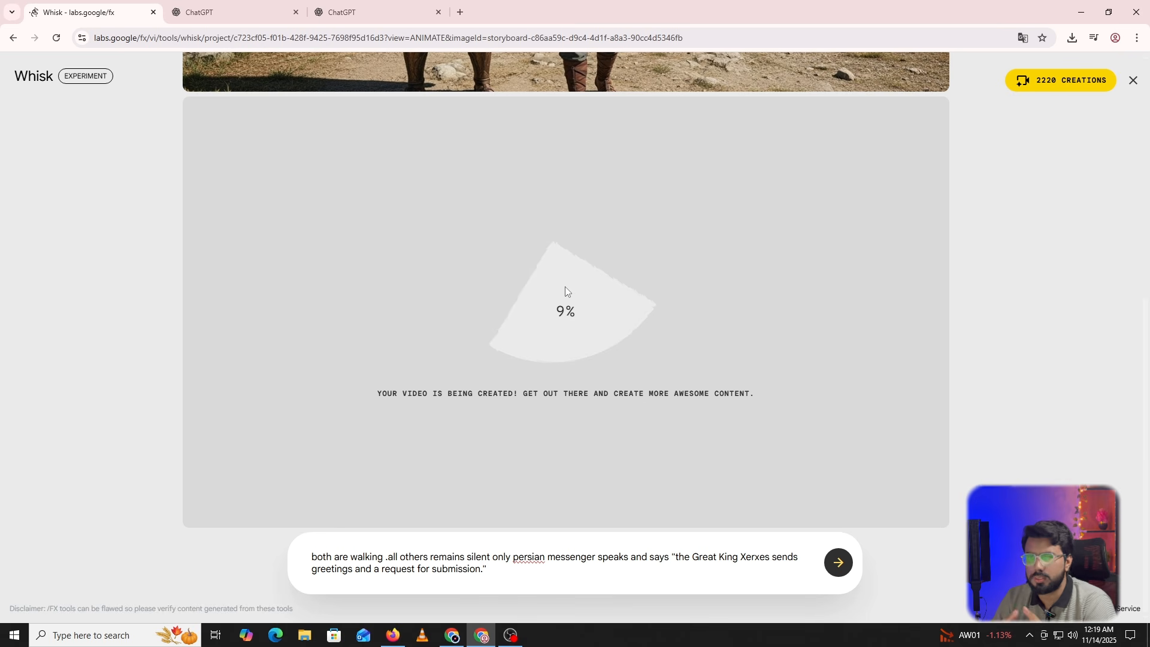
pyautogui.scroll(5, 551, 281)
pyautogui.scroll(1, 548, 278)
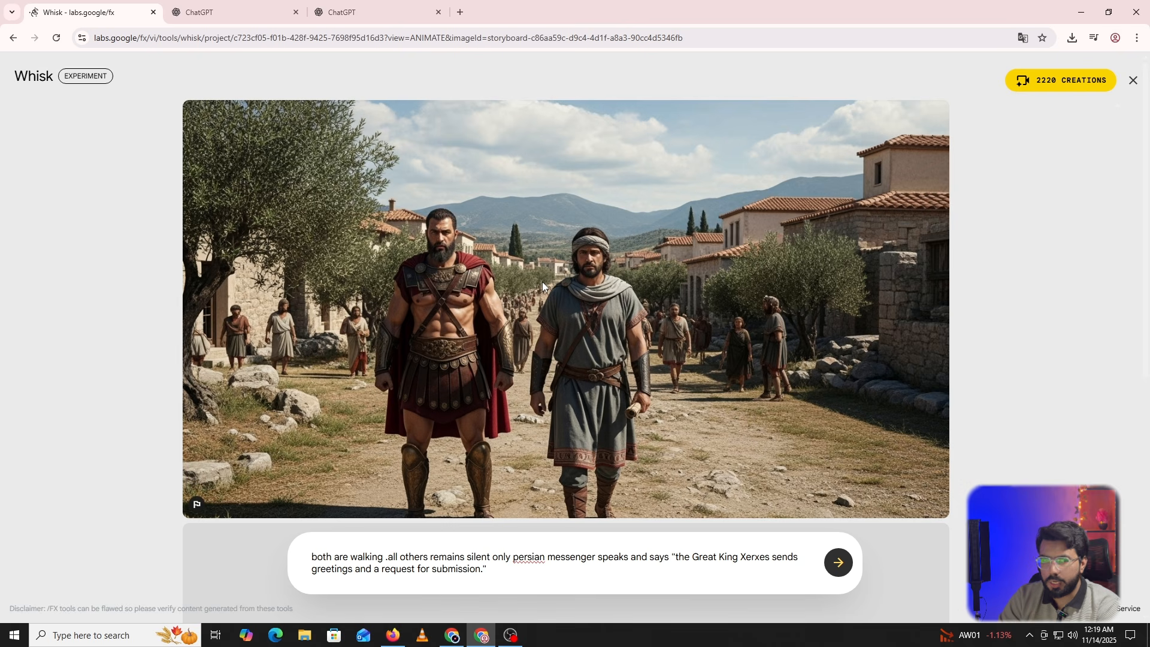
pyautogui.scroll(-4, 531, 286)
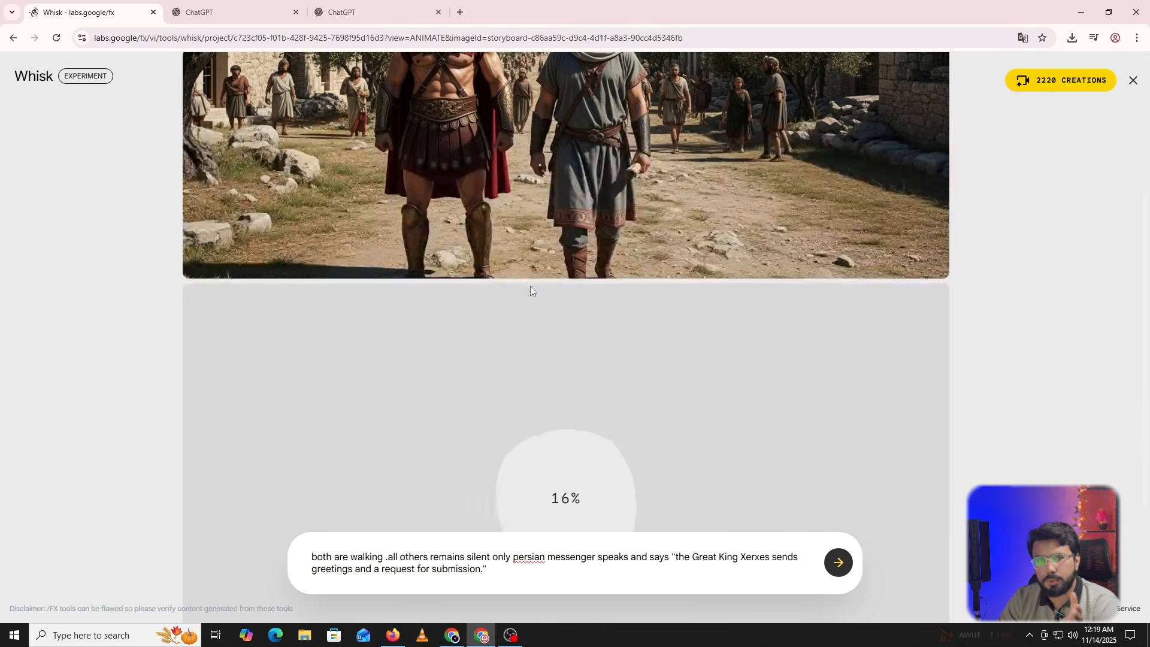
pyautogui.scroll(-3, 517, 283)
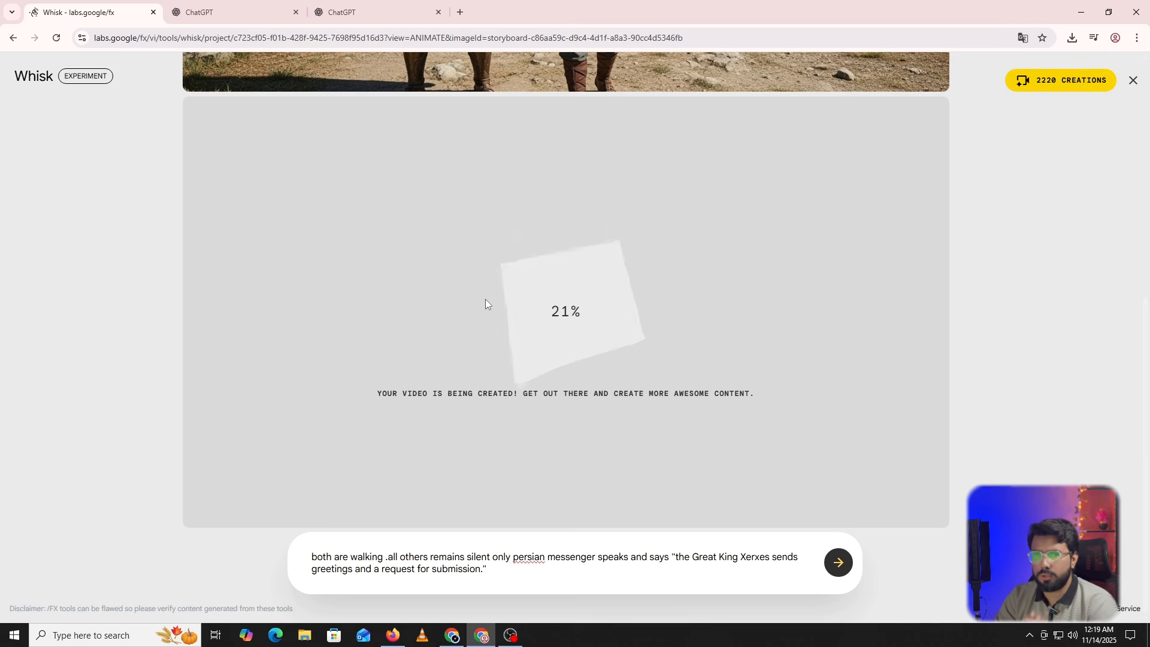
pyautogui.scroll(2, 489, 285)
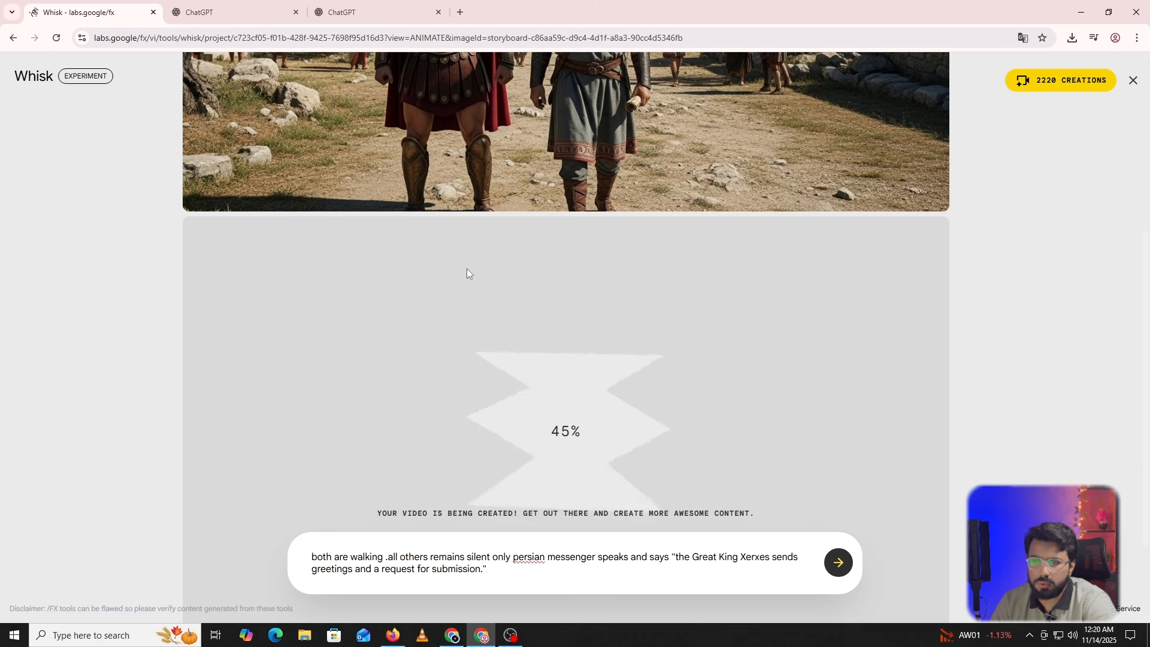
pyautogui.scroll(1, 457, 260)
pyautogui.scroll(5, 457, 260)
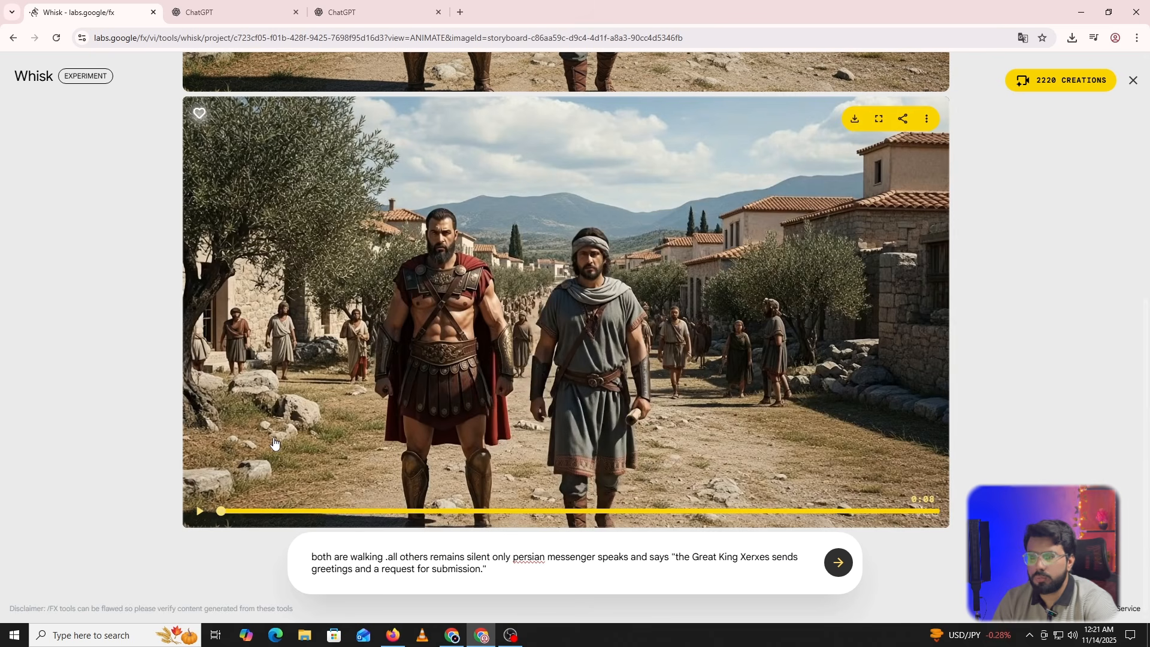
pyautogui.click(199, 511)
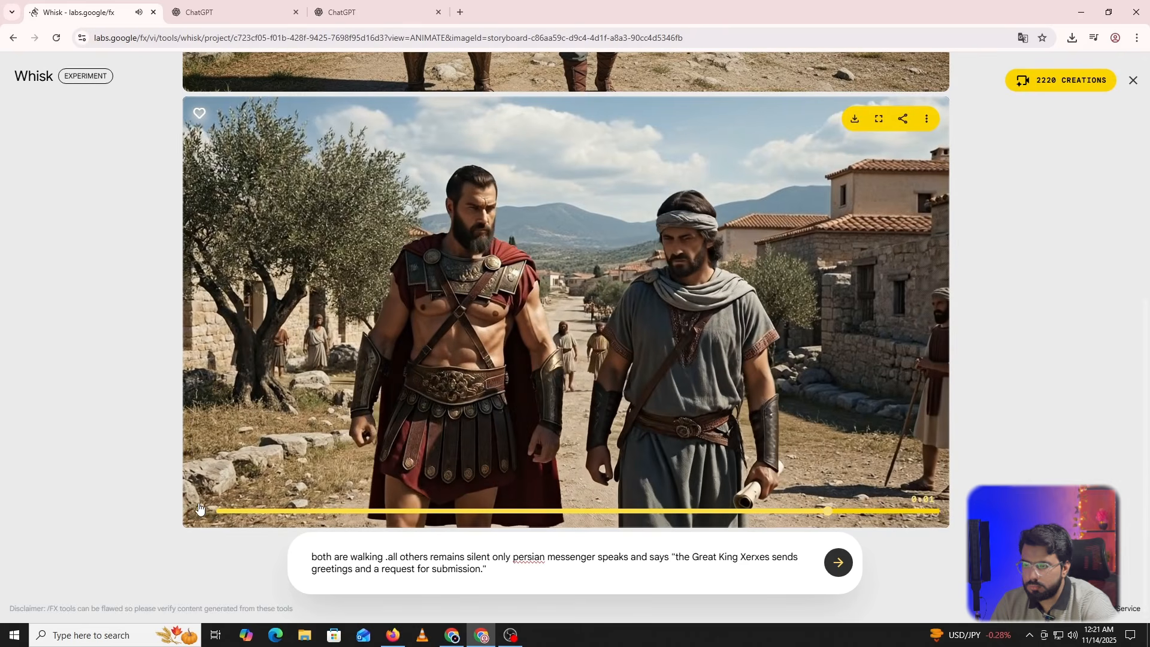
pyautogui.click(199, 508)
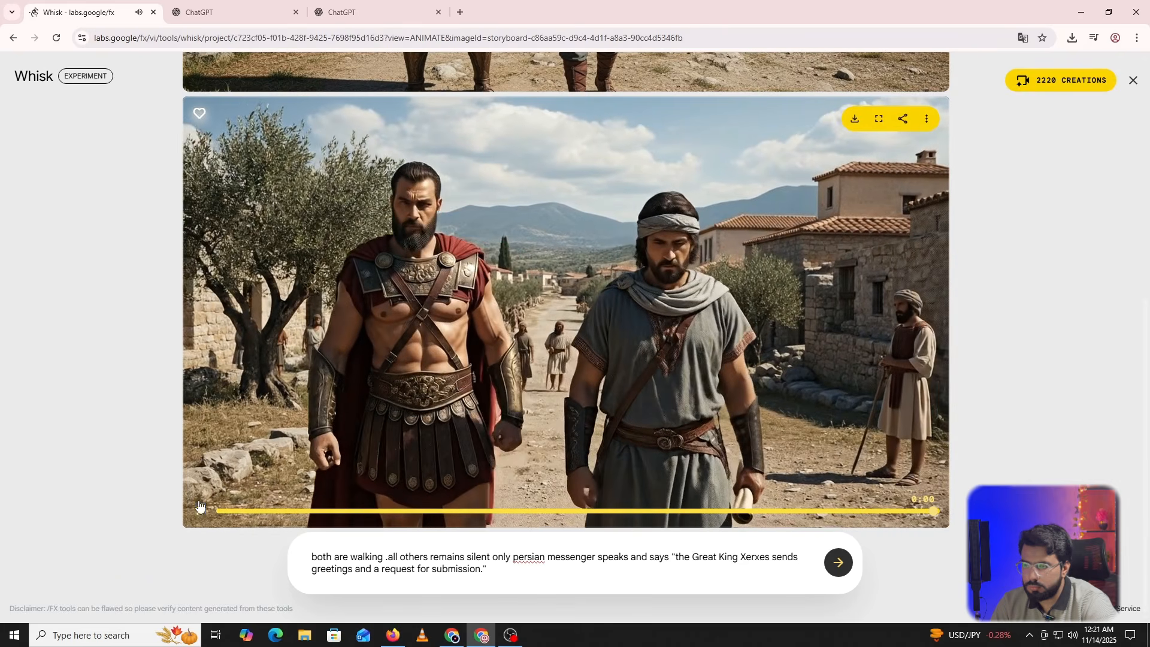
# Switch to the ChatGPT dialogue chat and copy the messenger's sentence "He offers wealth and safety in exchange for obedience.".
pyautogui.click(339, 8)
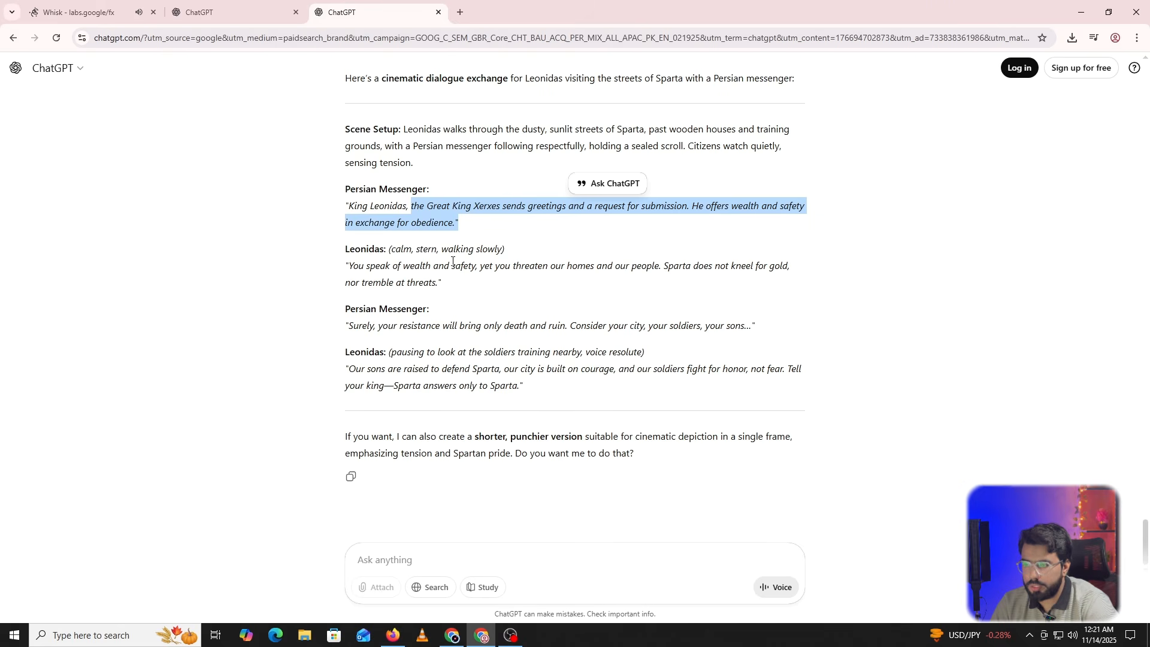
pyautogui.moveTo(690, 207)
pyautogui.mouseDown()
pyautogui.moveTo(700, 222)
pyautogui.moveTo(689, 216)
pyautogui.mouseUp()
pyautogui.hotkey('ctrl', 'c')
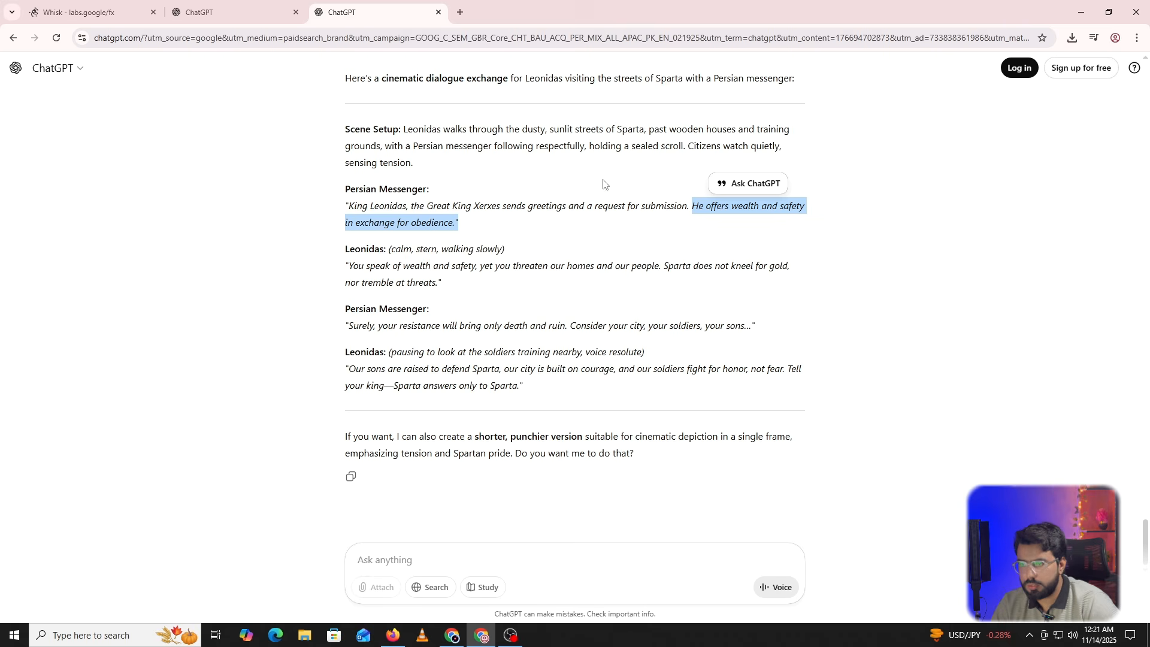
# Replace the quoted line in the Whisk animation prompt with "He offers wealth and safety in exchange for obedience." and generate a second clip.
pyautogui.click(89, 12)
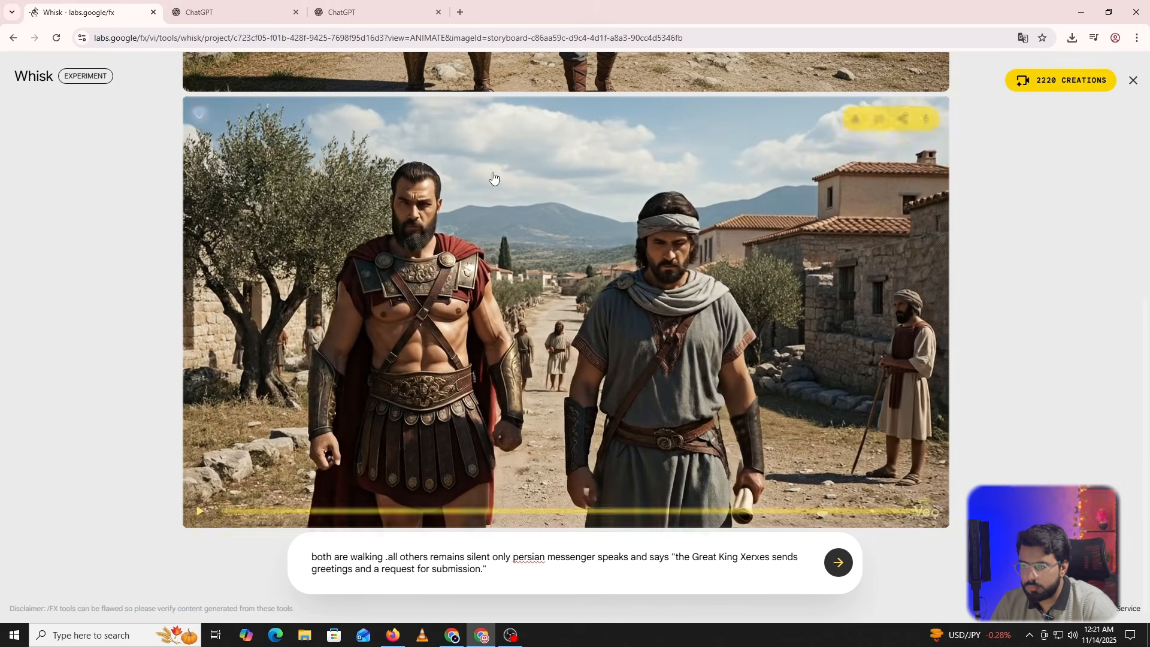
pyautogui.moveTo(521, 579); pyautogui.dragTo(677, 557)
pyautogui.hotkey('ctrl', 'v')
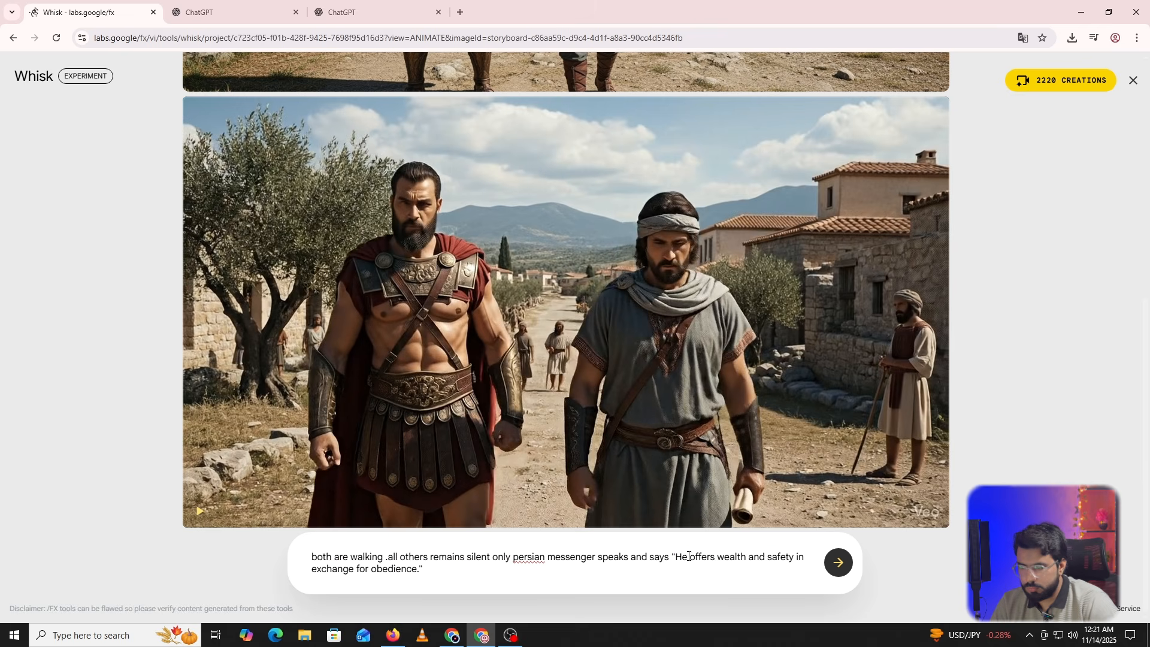
pyautogui.click(838, 562)
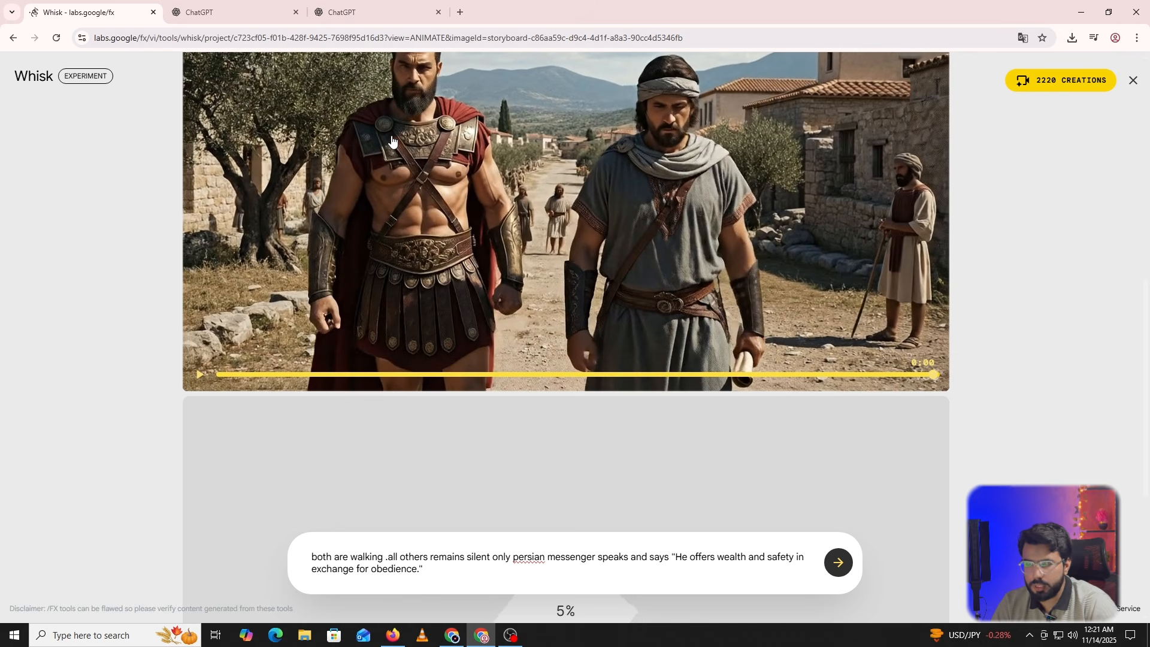
pyautogui.scroll(2, 392, 141)
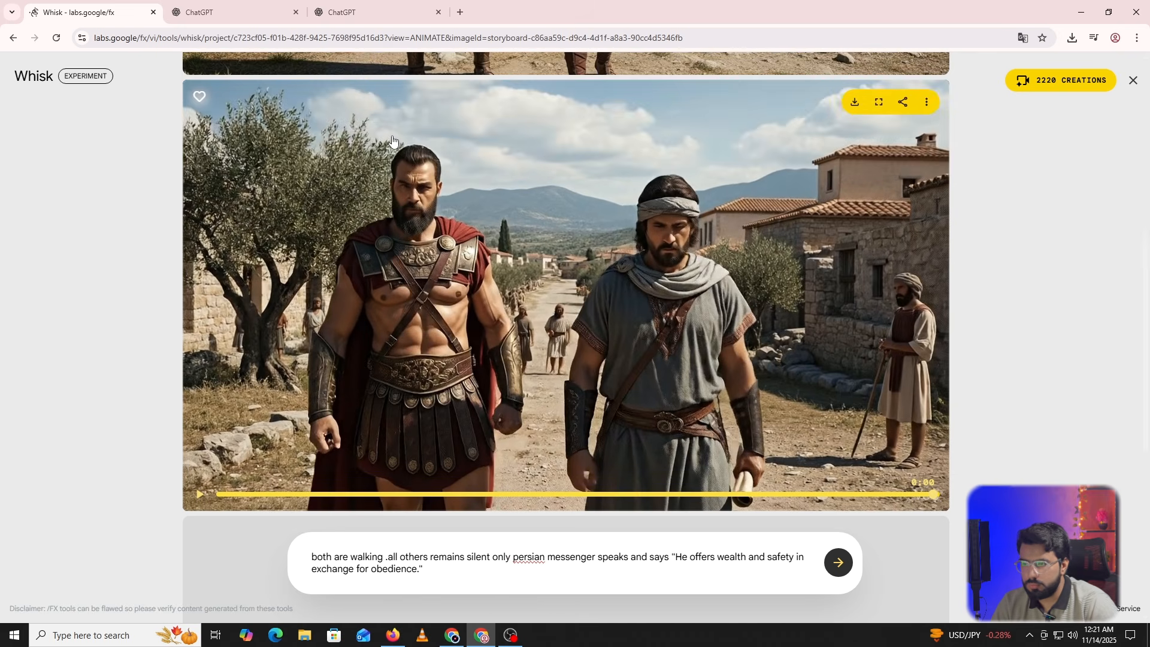
pyautogui.scroll(-4, 395, 156)
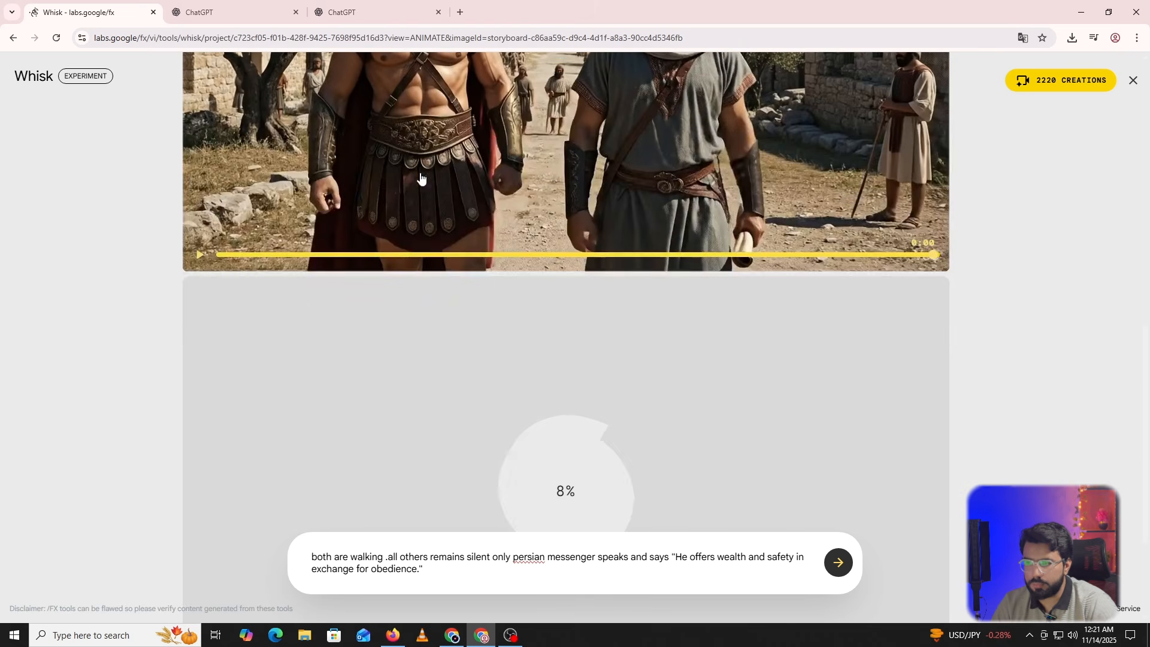
pyautogui.scroll(4, 658, 167)
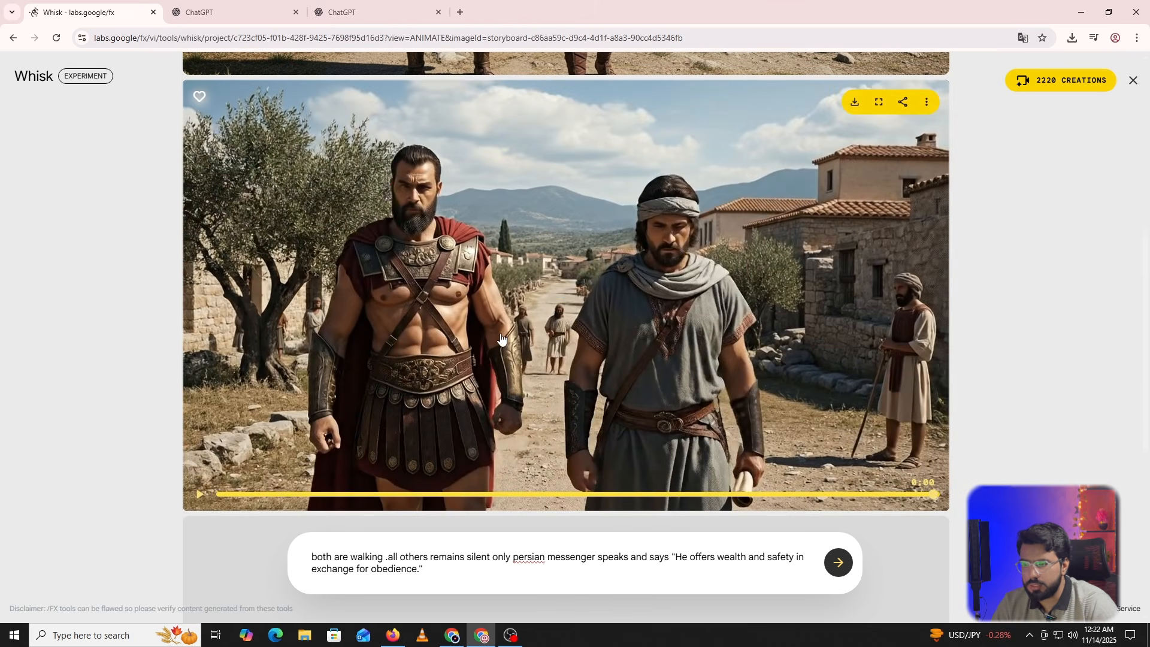
pyautogui.scroll(-7, 603, 346)
pyautogui.scroll(5, 602, 341)
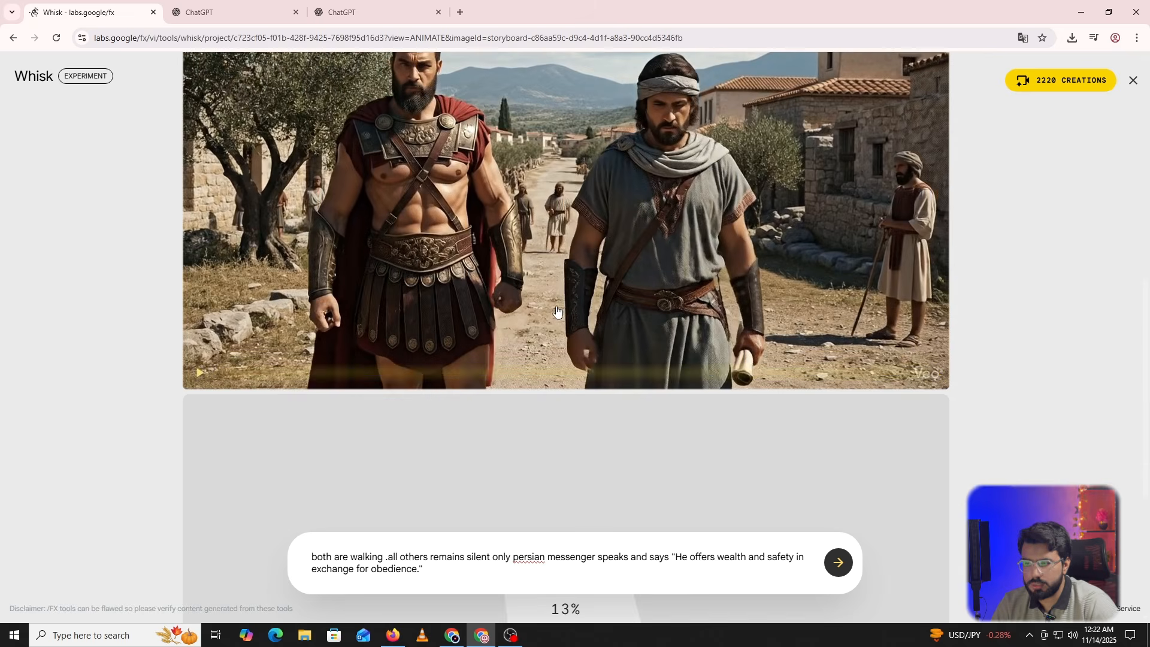
pyautogui.scroll(-1, 555, 301)
pyautogui.scroll(-4, 556, 300)
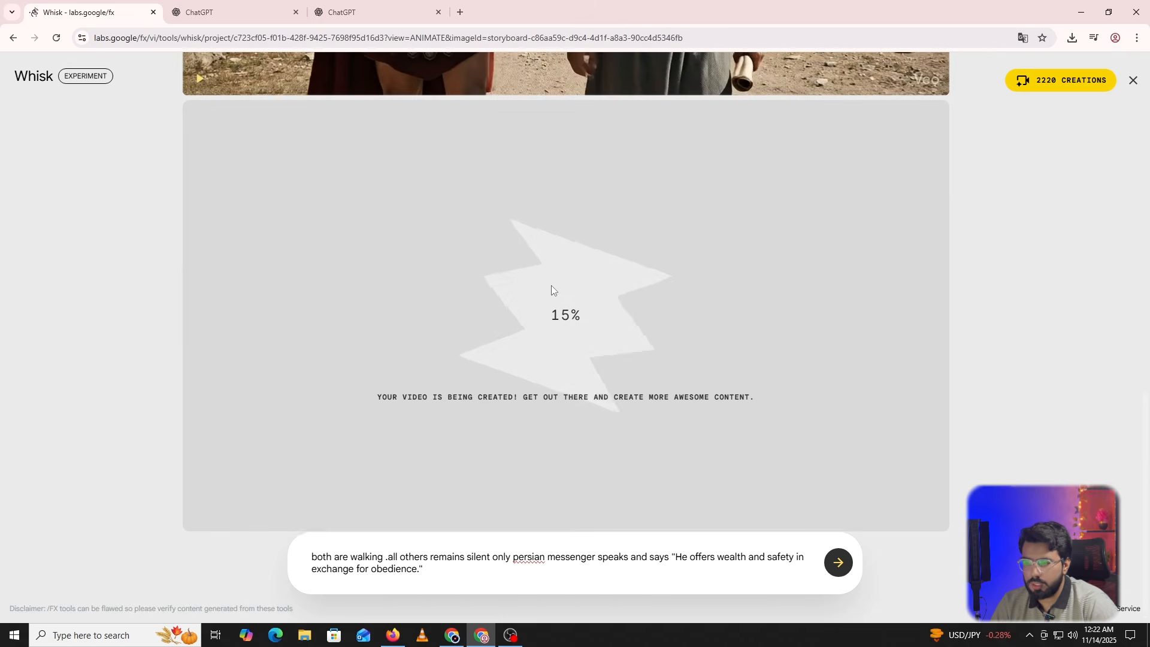
pyautogui.scroll(7, 551, 285)
pyautogui.scroll(1, 551, 290)
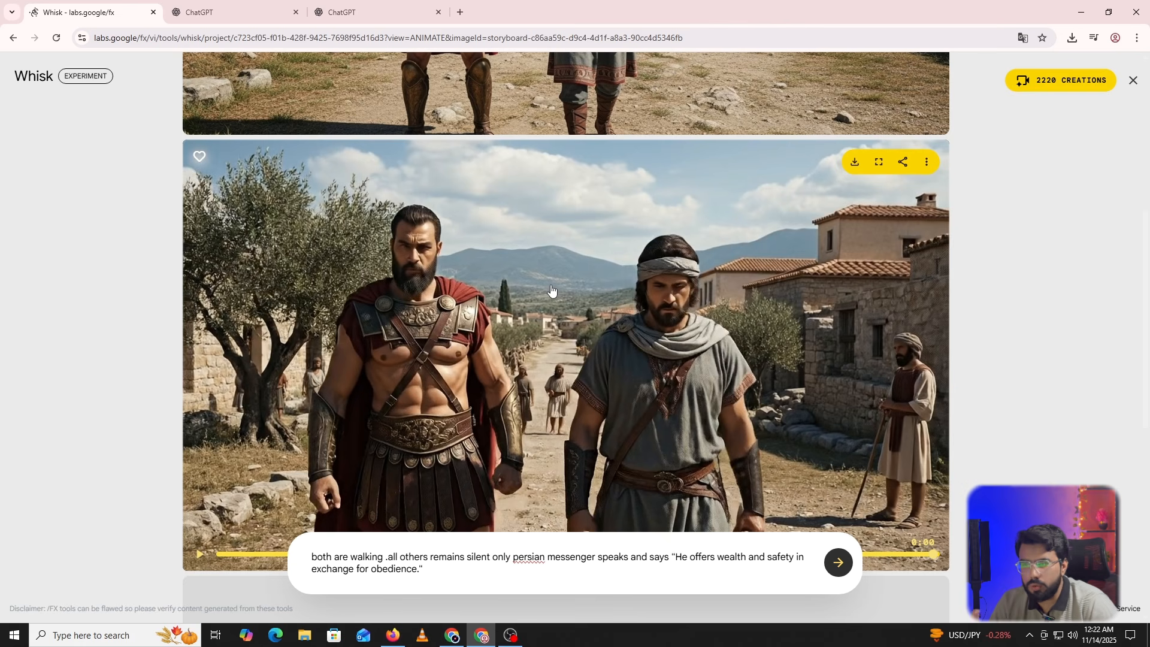
pyautogui.scroll(5, 535, 278)
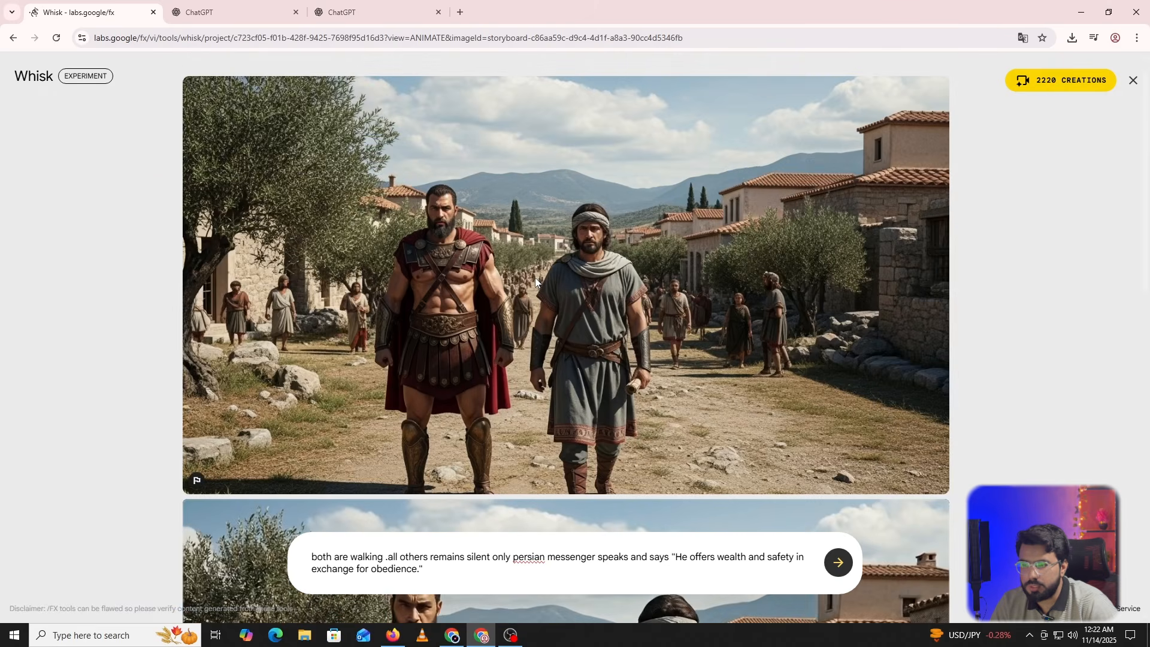
pyautogui.scroll(-3, 537, 277)
pyautogui.scroll(-5, 537, 279)
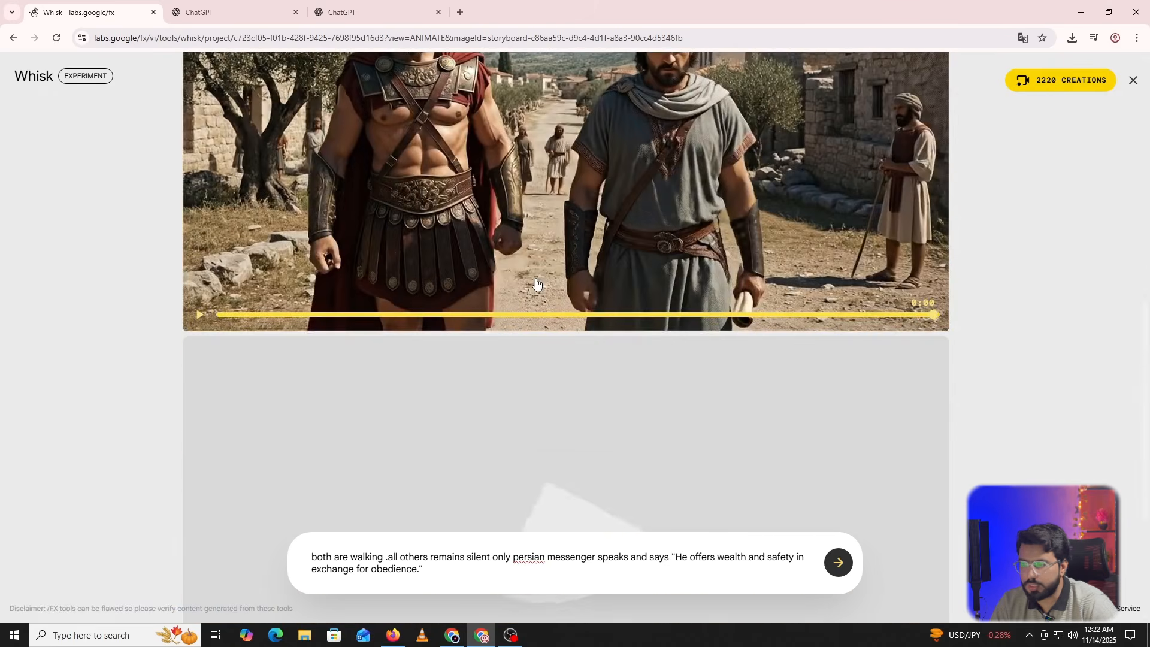
pyautogui.scroll(-4, 535, 287)
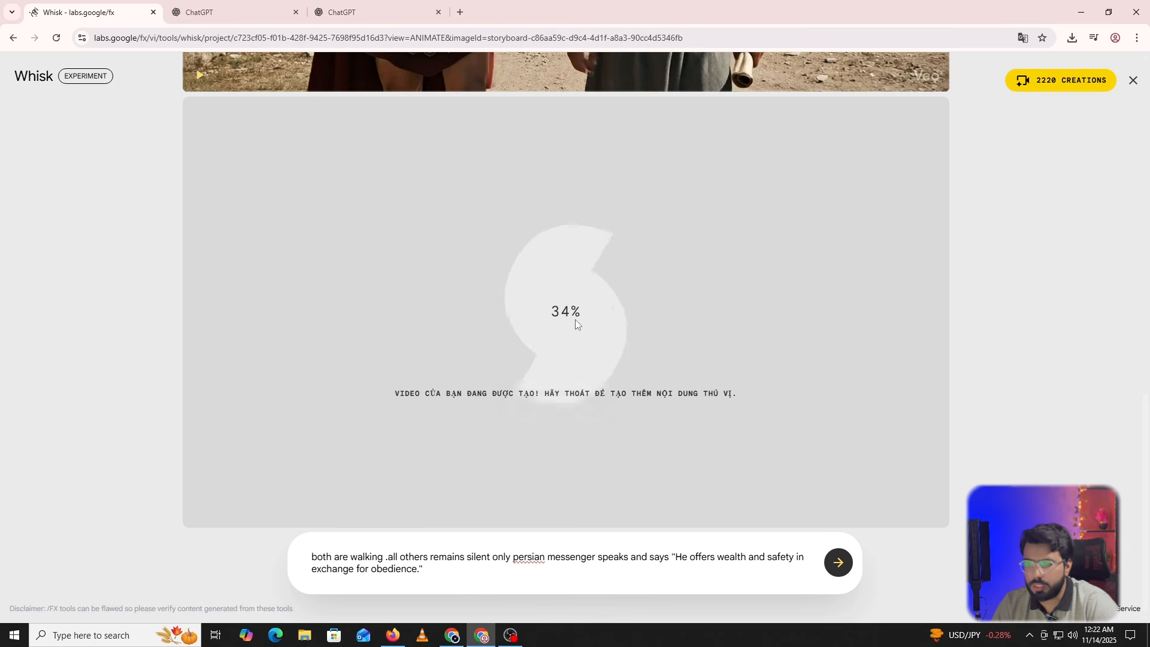
pyautogui.scroll(2, 576, 321)
pyautogui.scroll(4, 576, 324)
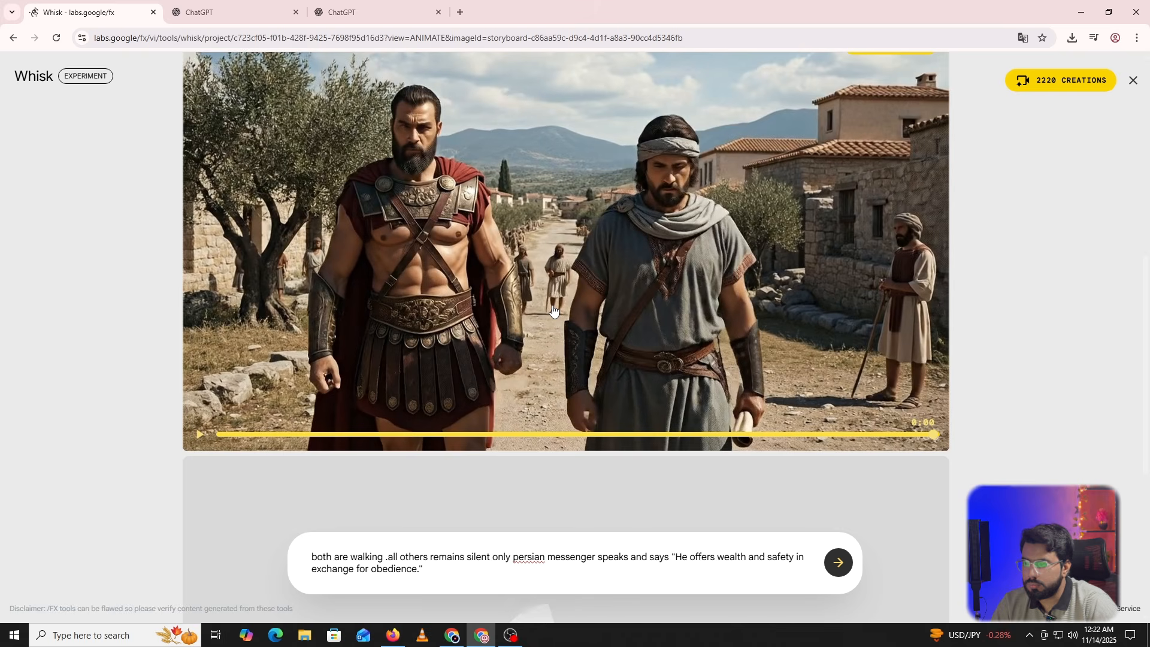
# Watch the second clip with the messenger's offer of wealth and safety and return to the first clip above it.
pyautogui.scroll(-2, 553, 310)
pyautogui.scroll(2, 556, 306)
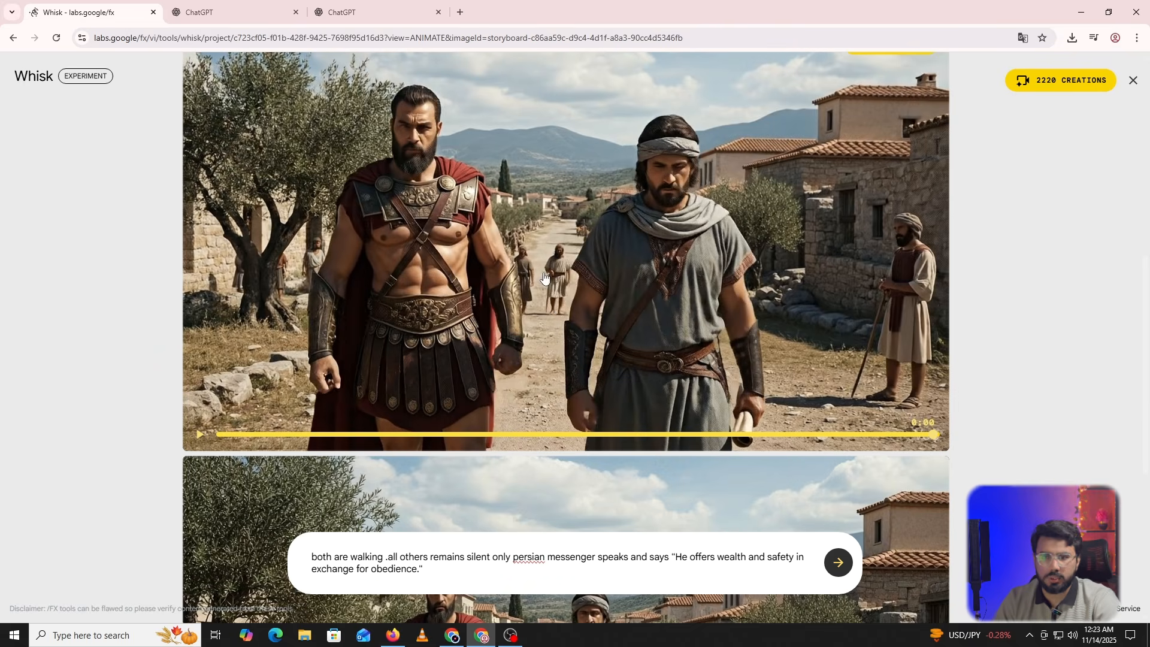
pyautogui.scroll(-5, 527, 281)
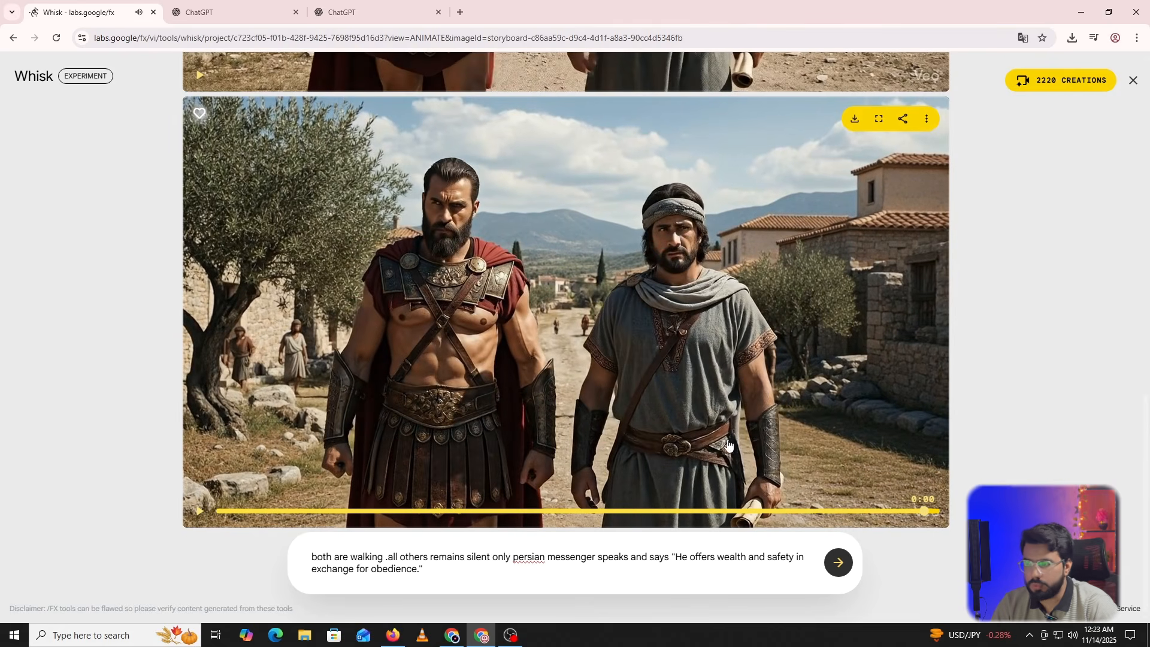
pyautogui.scroll(5, 865, 137)
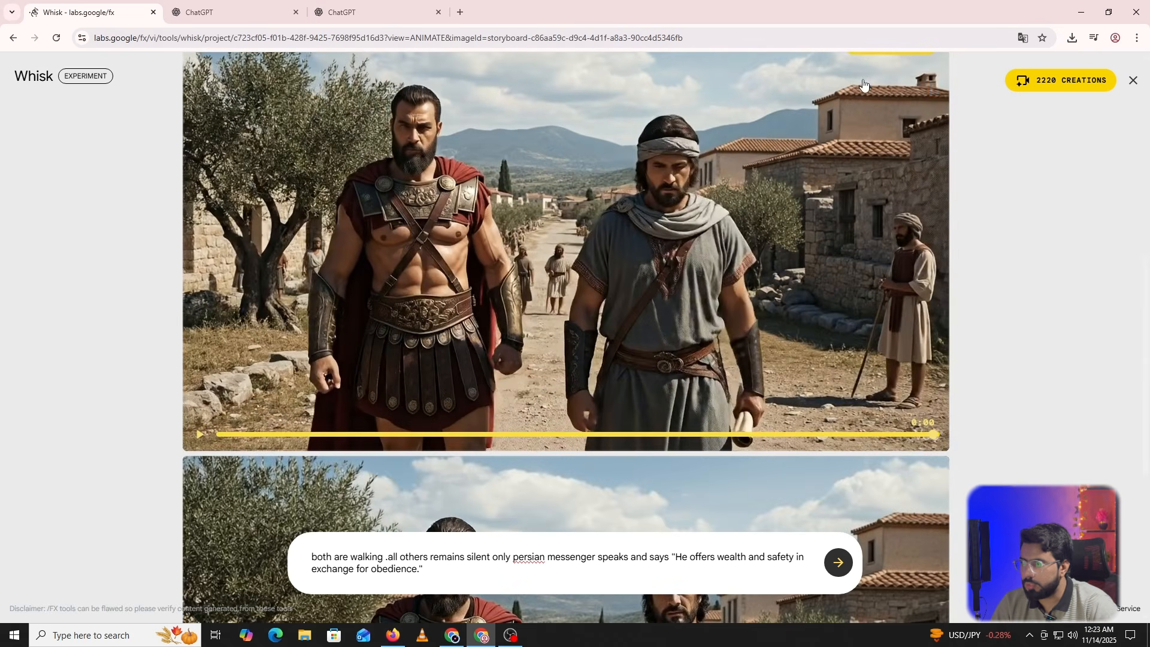
# Download both finished clips of the Persian messenger speaking, the greeting clip and the offer of wealth and safety.
pyautogui.scroll(-5, 865, 138)
pyautogui.click(854, 162)
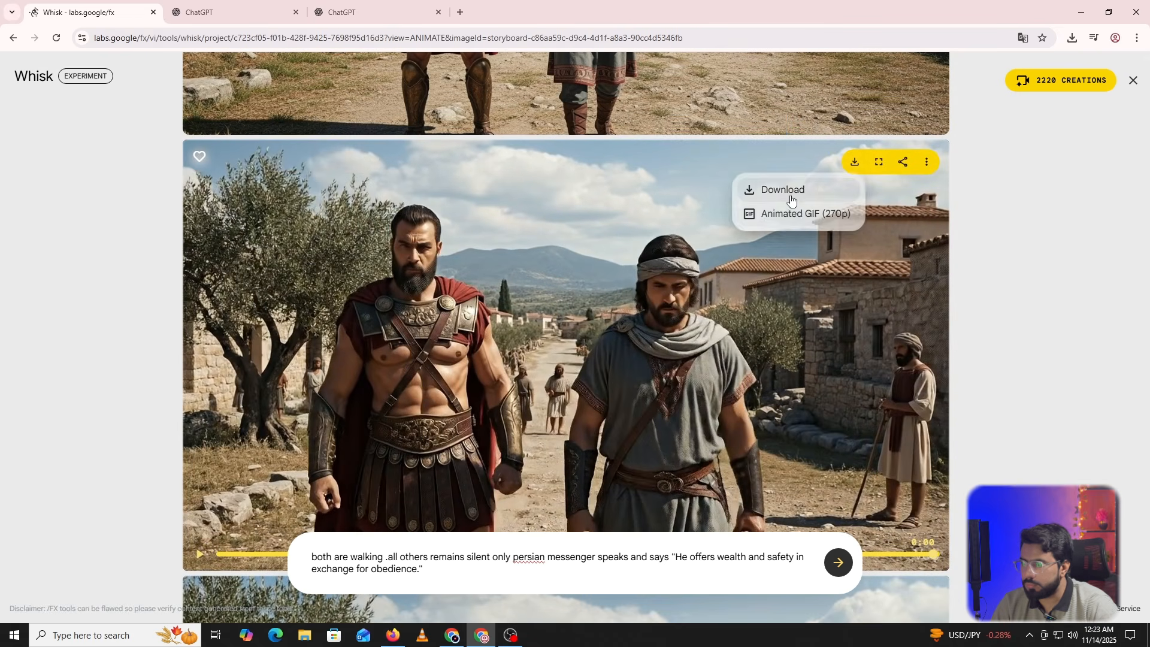
pyautogui.click(850, 191)
pyautogui.click(855, 180)
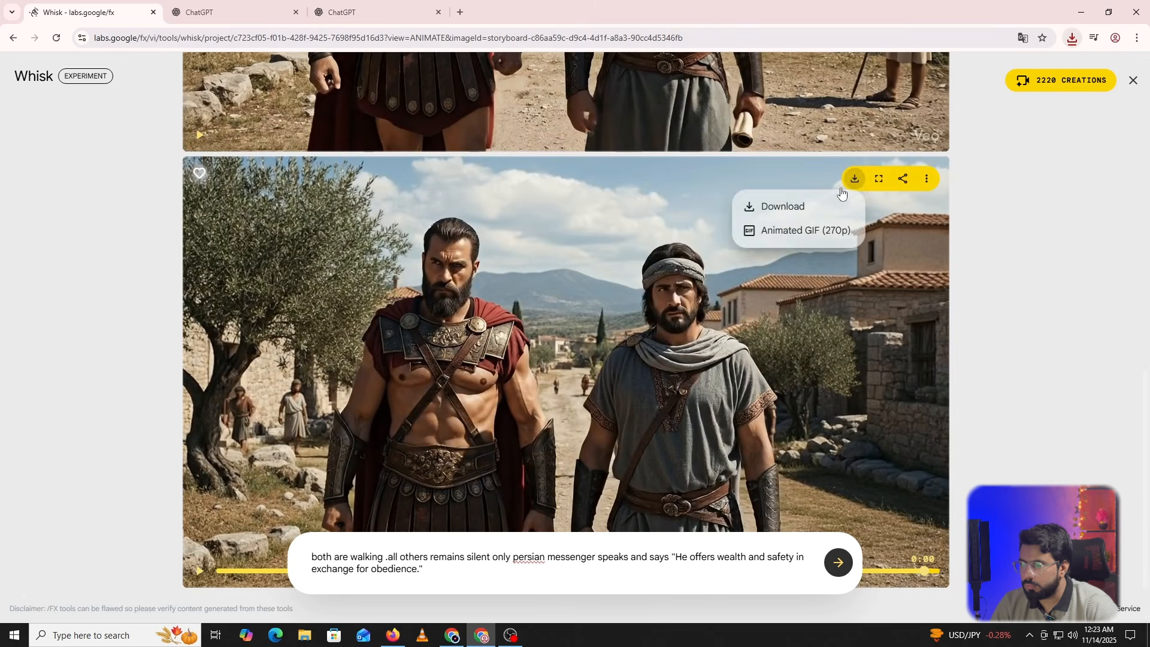
pyautogui.click(807, 205)
# Switch to the ChatGPT dialogue chat and copy Leonidas's sentence "You speak of wealth and safety, yet you threaten our homes and our people.".
pyautogui.click(378, 13)
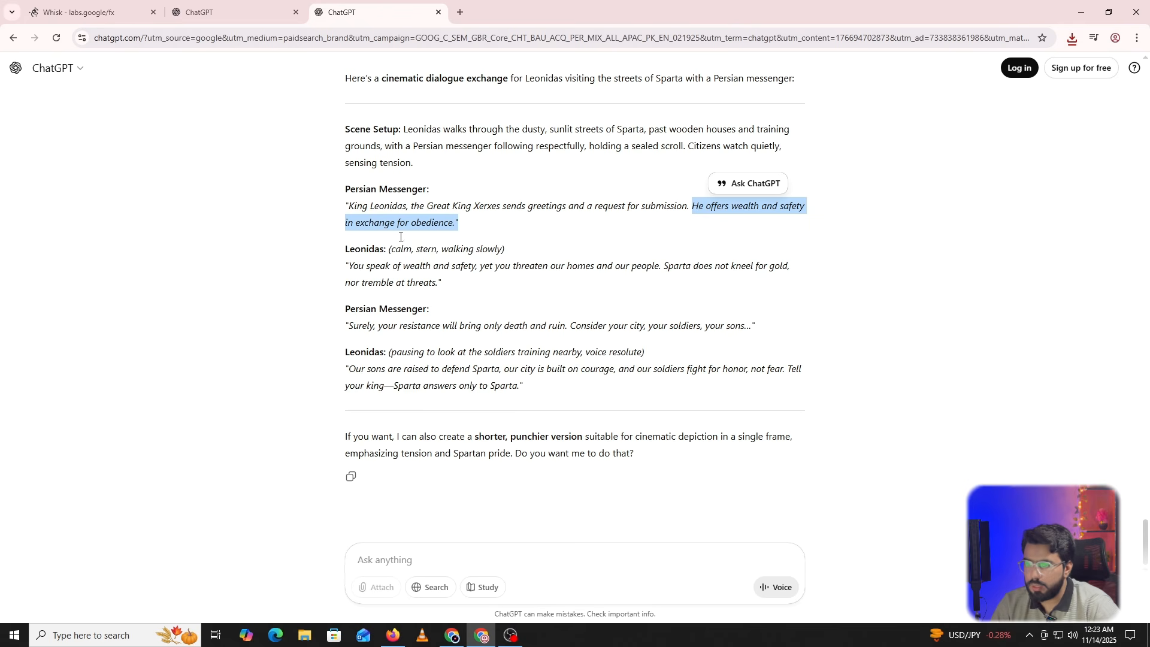
pyautogui.moveTo(349, 265); pyautogui.dragTo(661, 266)
pyautogui.hotkey('ctrl', 'c')
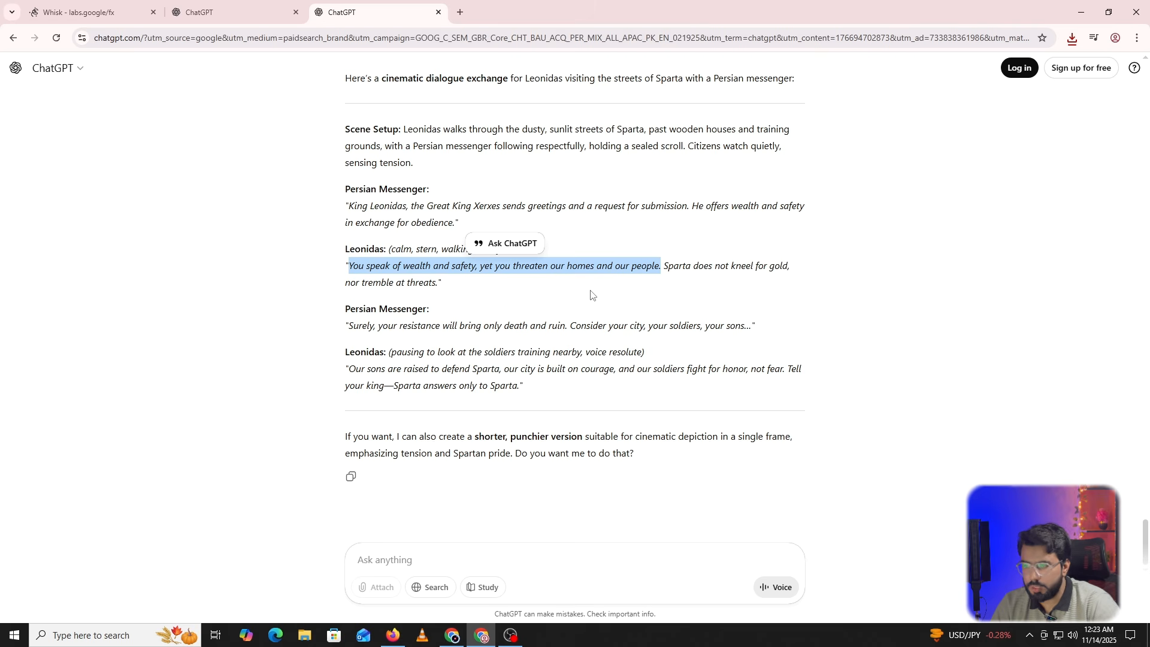
# In the Whisk prompt, make Leonidas the only speaker, saying "You speak of wealth and safety, yet you threaten our homes and our people.", and generate the clip.
pyautogui.hotkey('ctrl', '1')
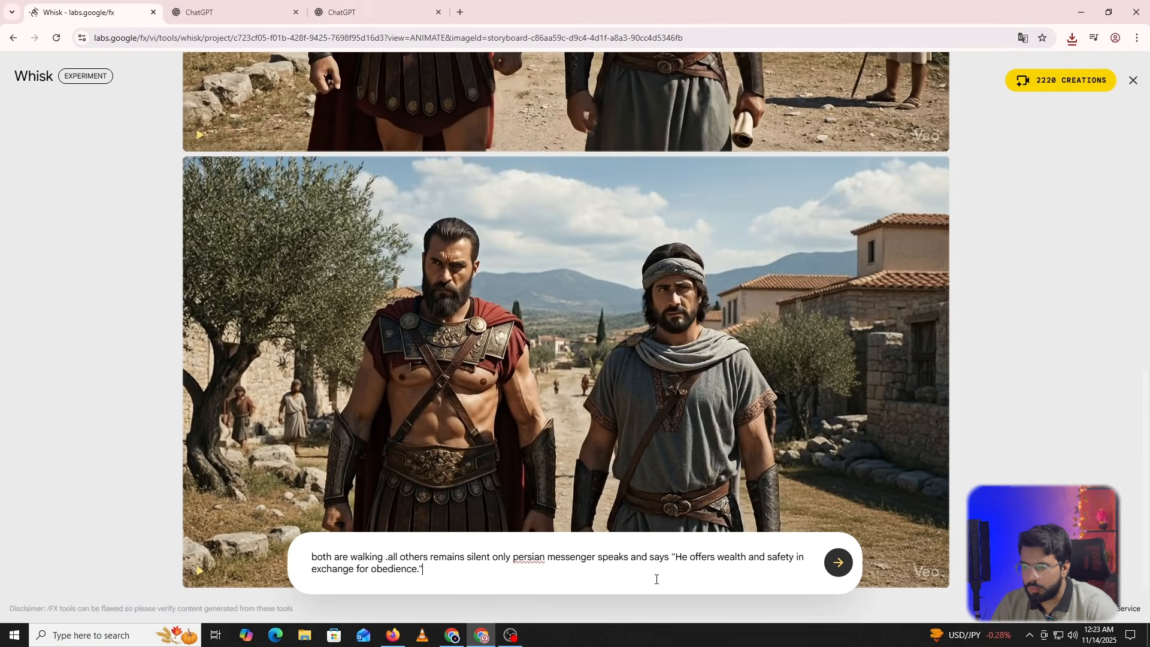
pyautogui.moveTo(708, 578); pyautogui.dragTo(678, 557)
pyautogui.hotkey('ctrl', 'v')
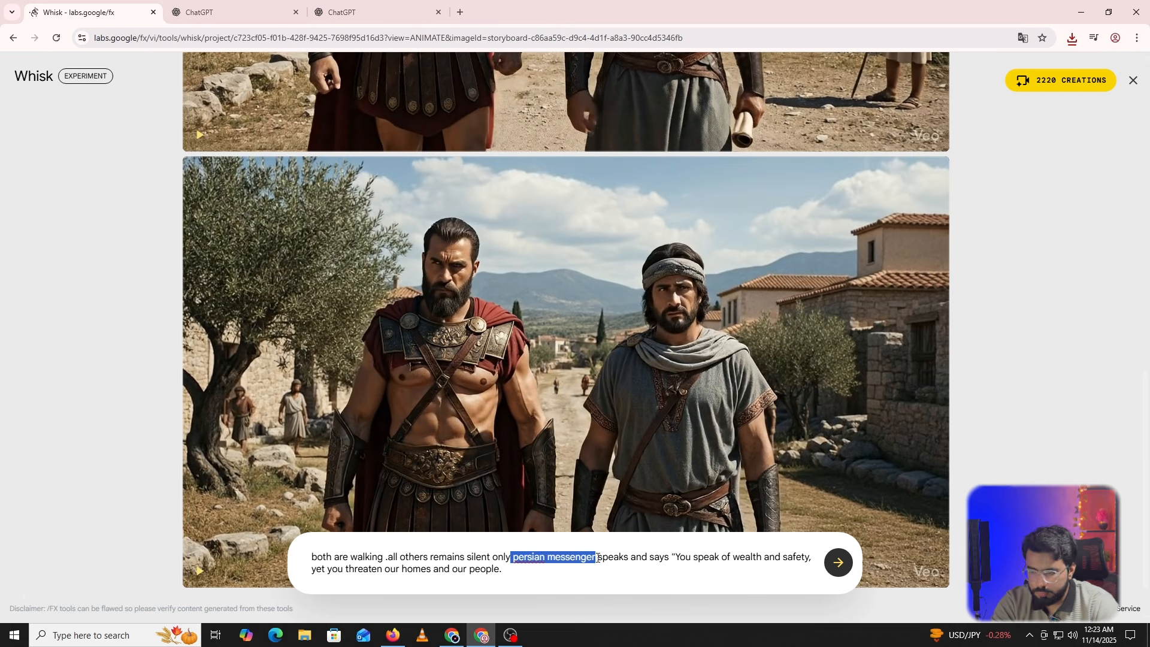
pyautogui.write('Leonid')
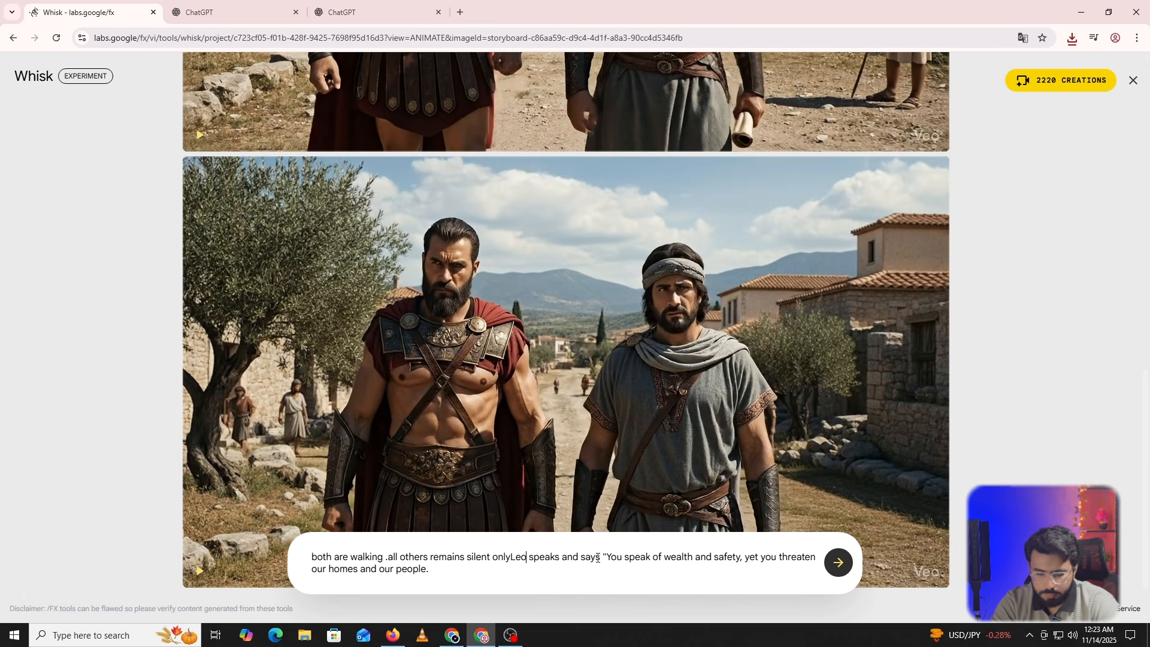
pyautogui.write('as')
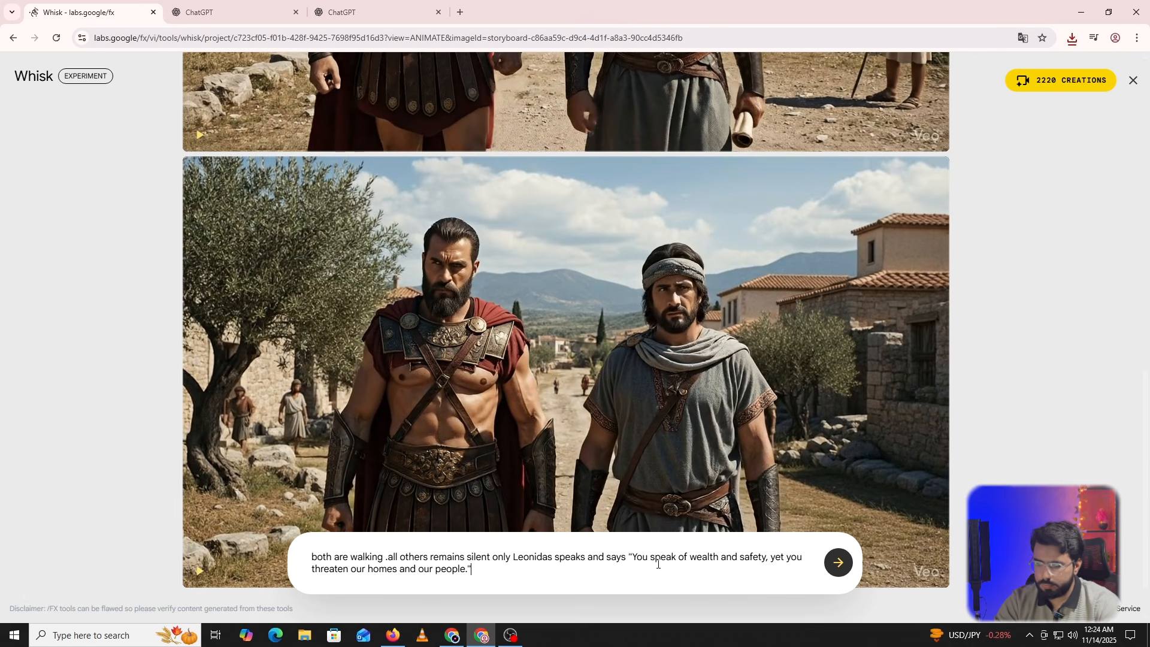
pyautogui.press('Return')
# Look over the two messenger clips and the rendering progress of the new Leonidas clip.
pyautogui.scroll(5, 538, 238)
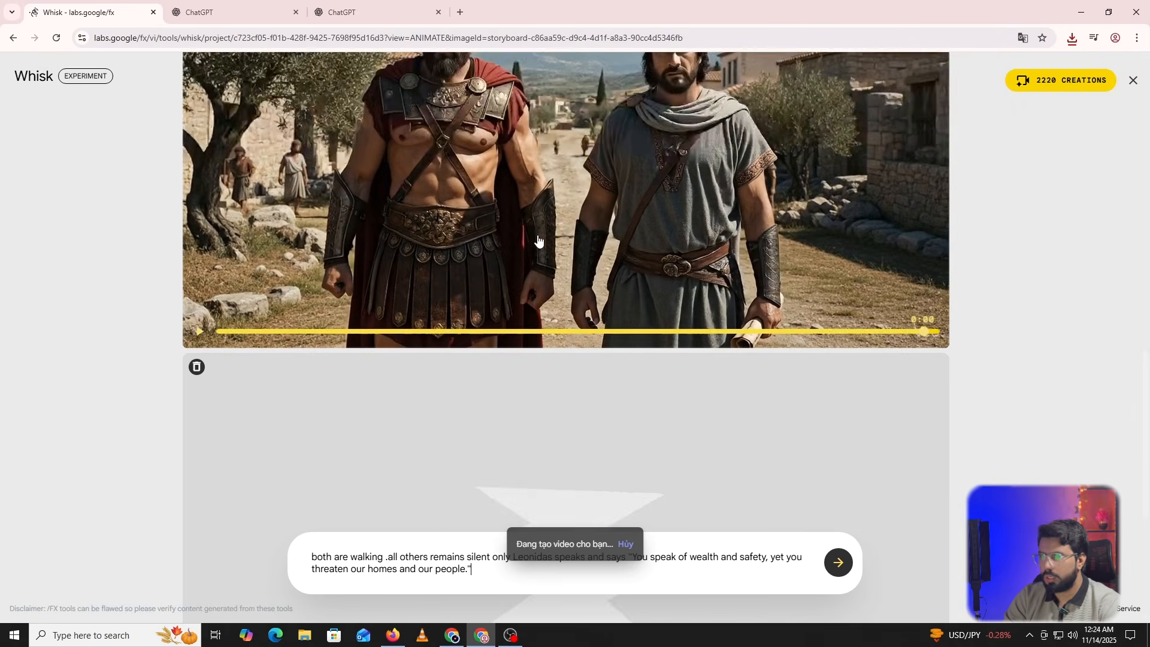
pyautogui.scroll(-1, 493, 249)
pyautogui.scroll(6, 497, 215)
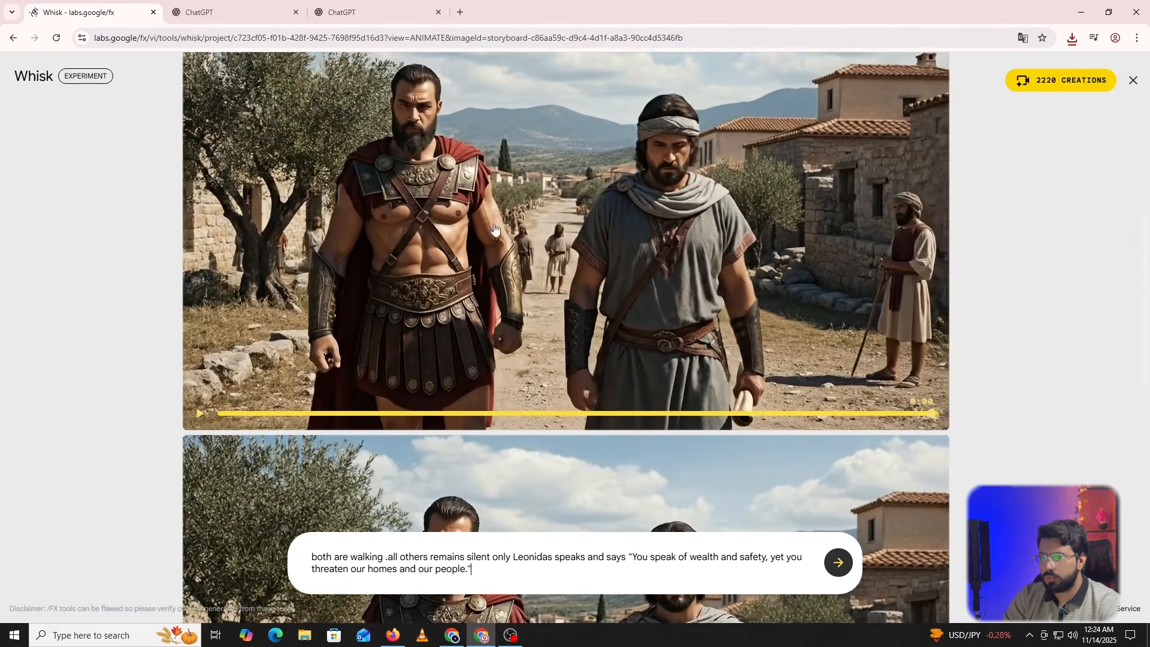
pyautogui.scroll(-9, 498, 215)
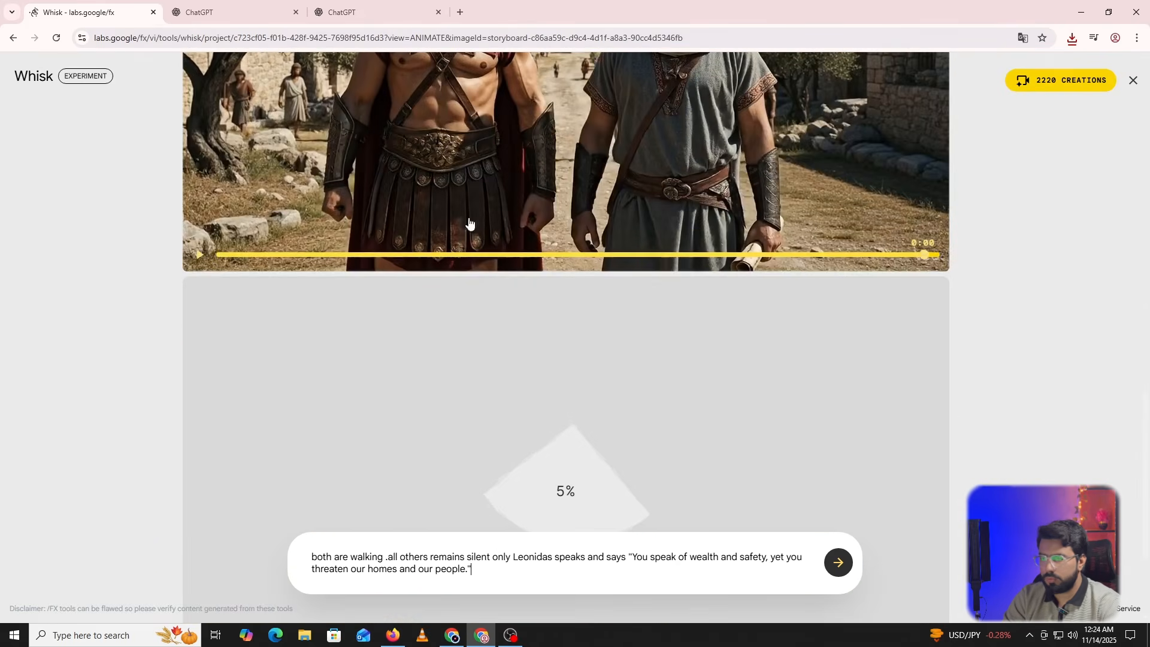
pyautogui.scroll(2, 491, 225)
pyautogui.scroll(1, 491, 226)
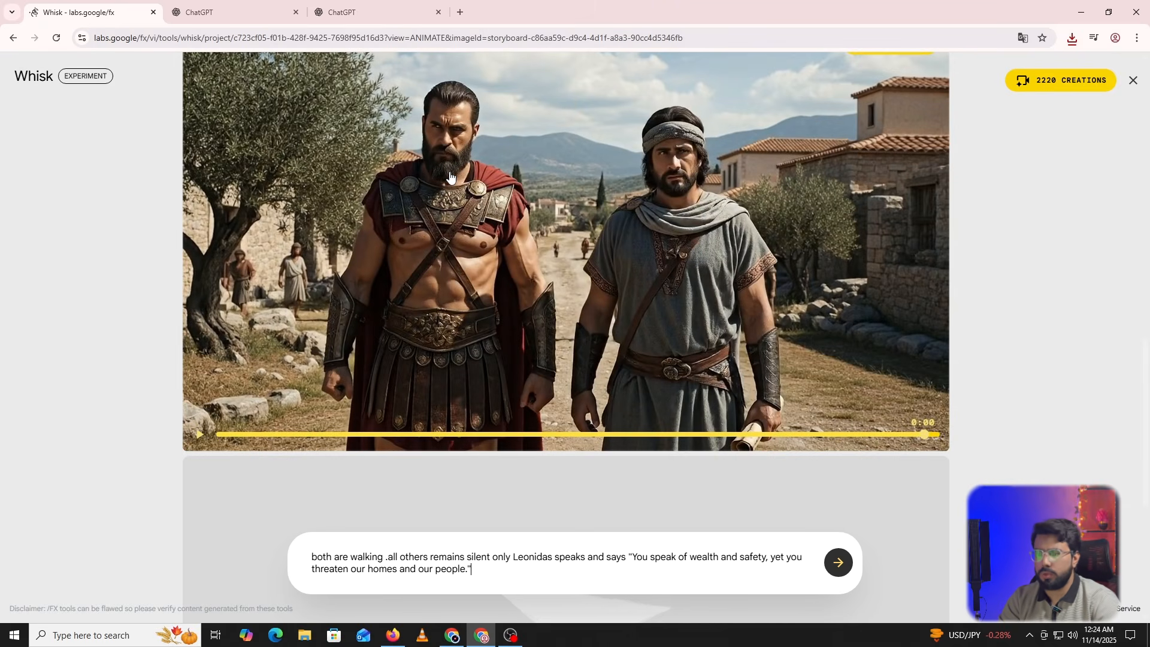
pyautogui.scroll(-4, 453, 175)
pyautogui.scroll(9, 454, 173)
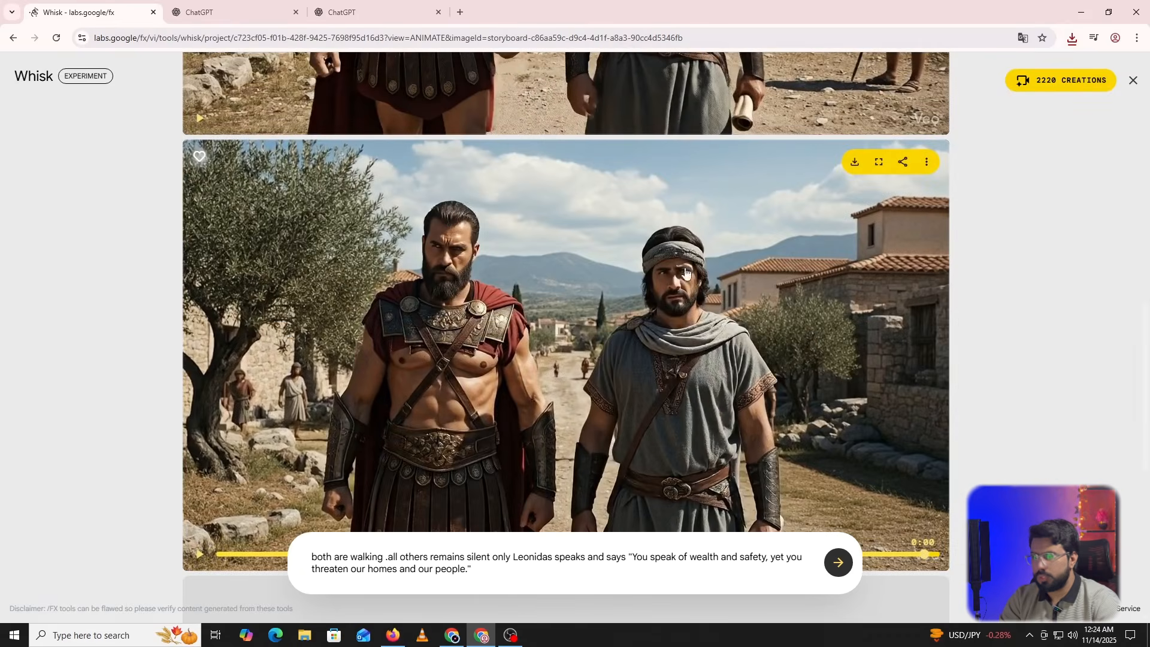
# Replay parts of the two messenger clips to check how the characters walk and speak.
pyautogui.scroll(-4, 341, 349)
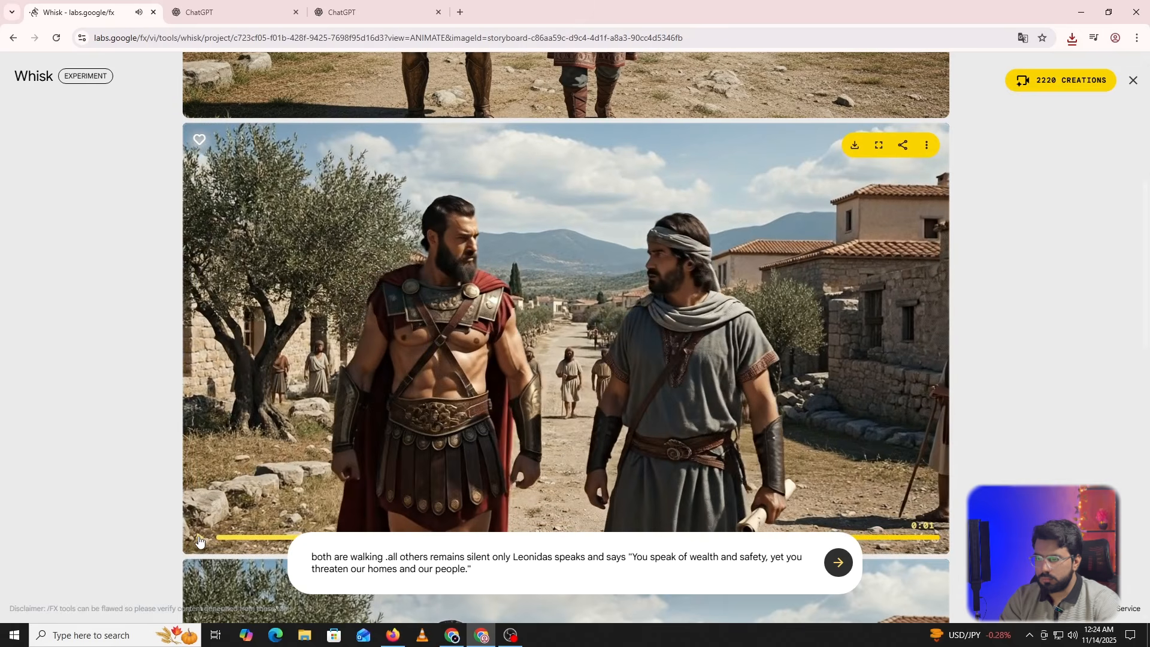
pyautogui.scroll(-8, 224, 444)
pyautogui.scroll(-2, 209, 452)
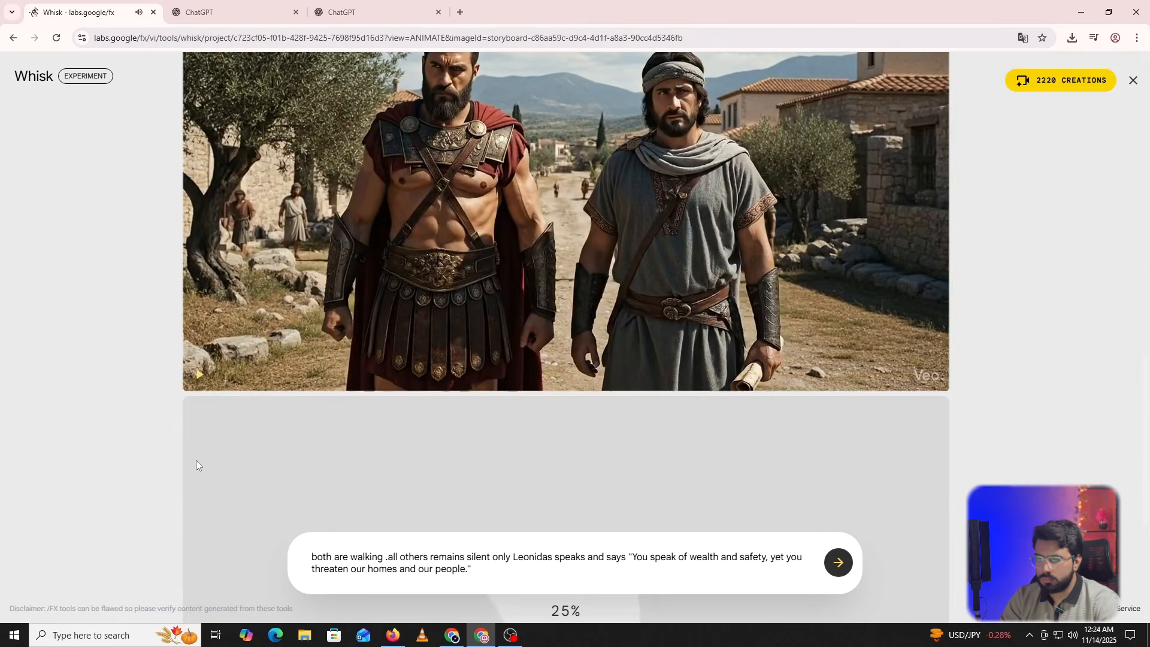
pyautogui.click(199, 376)
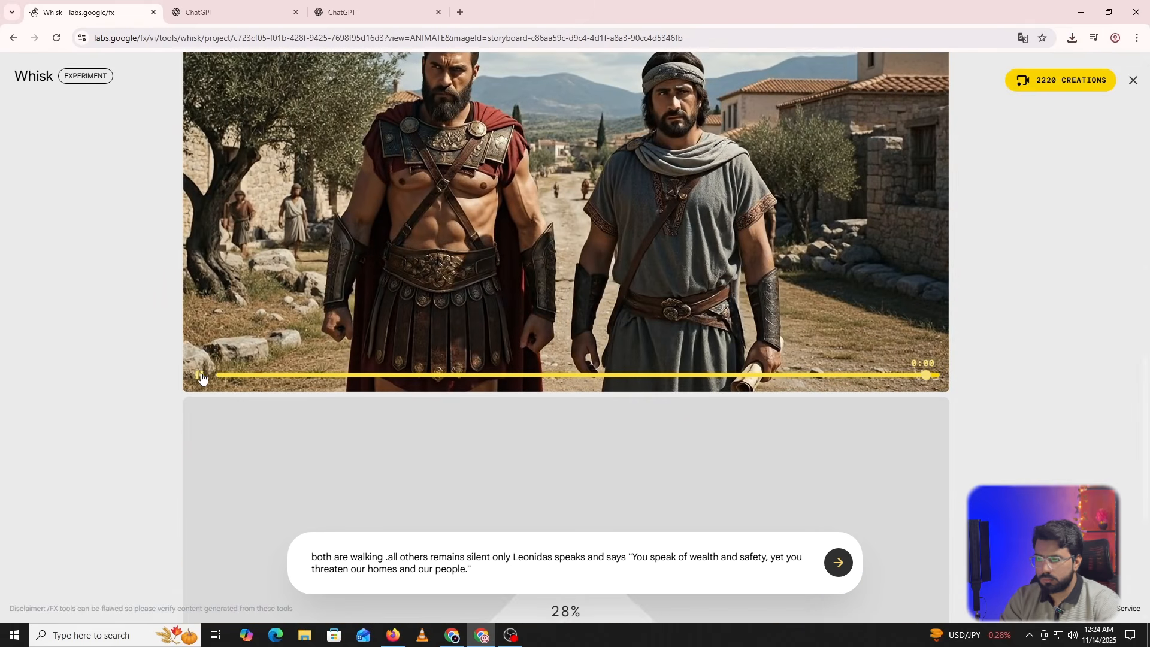
pyautogui.scroll(1, 200, 376)
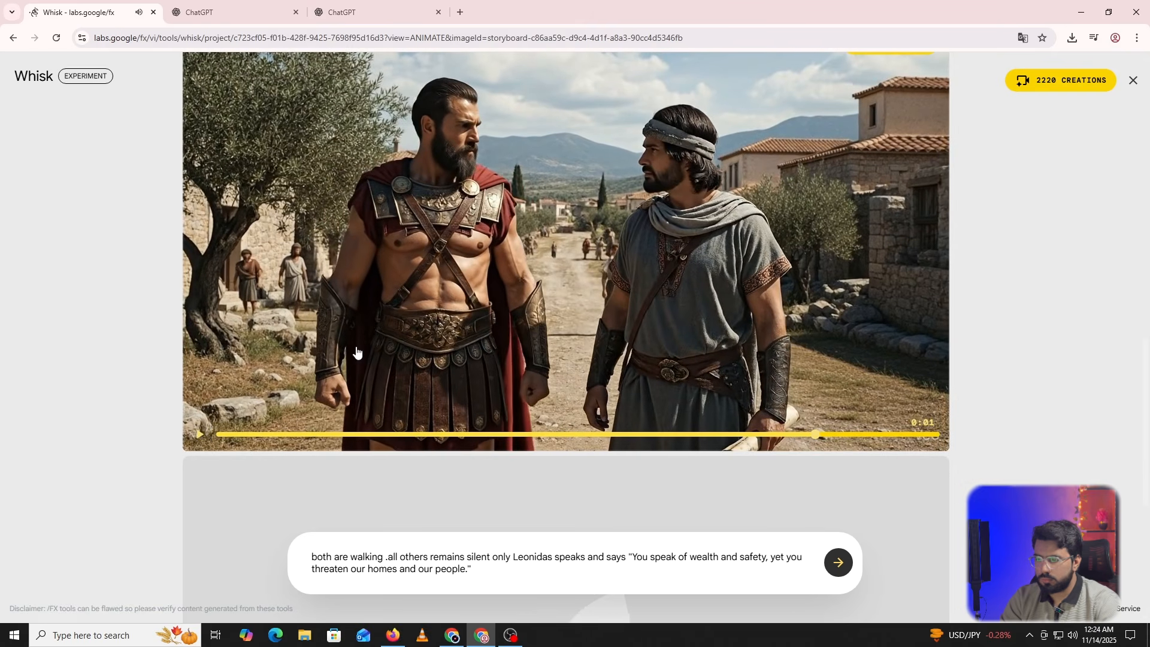
# Compare the characters' faces, costumes and street setting between the two messenger clips and the source image.
pyautogui.scroll(-6, 356, 346)
pyautogui.scroll(8, 383, 327)
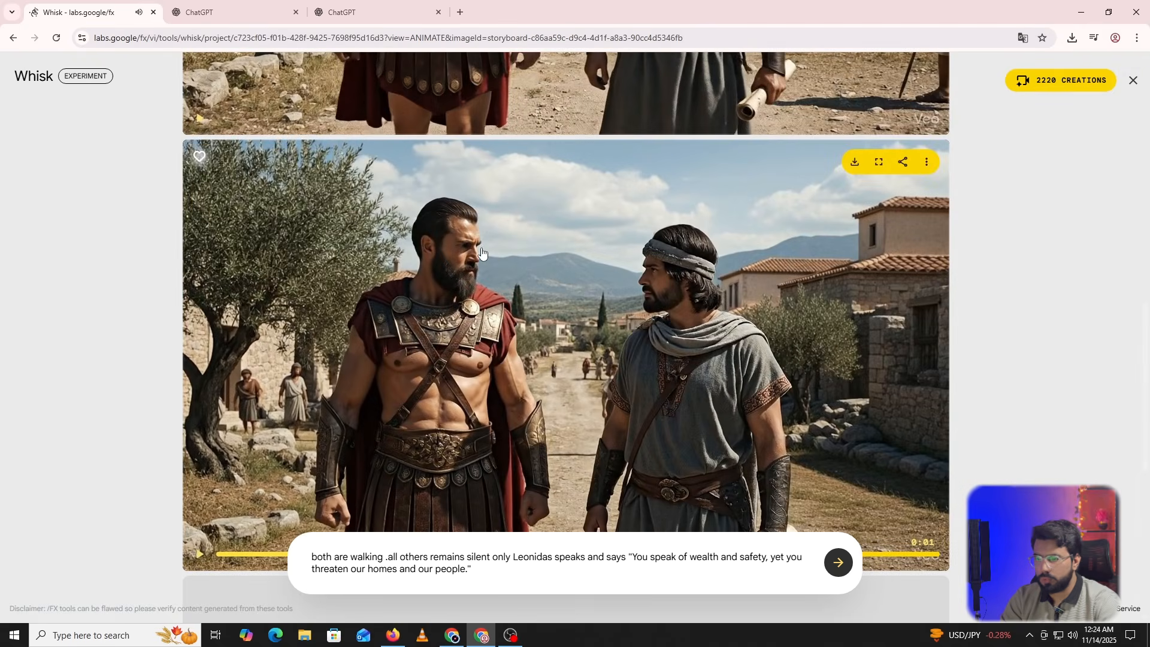
pyautogui.scroll(-3, 482, 255)
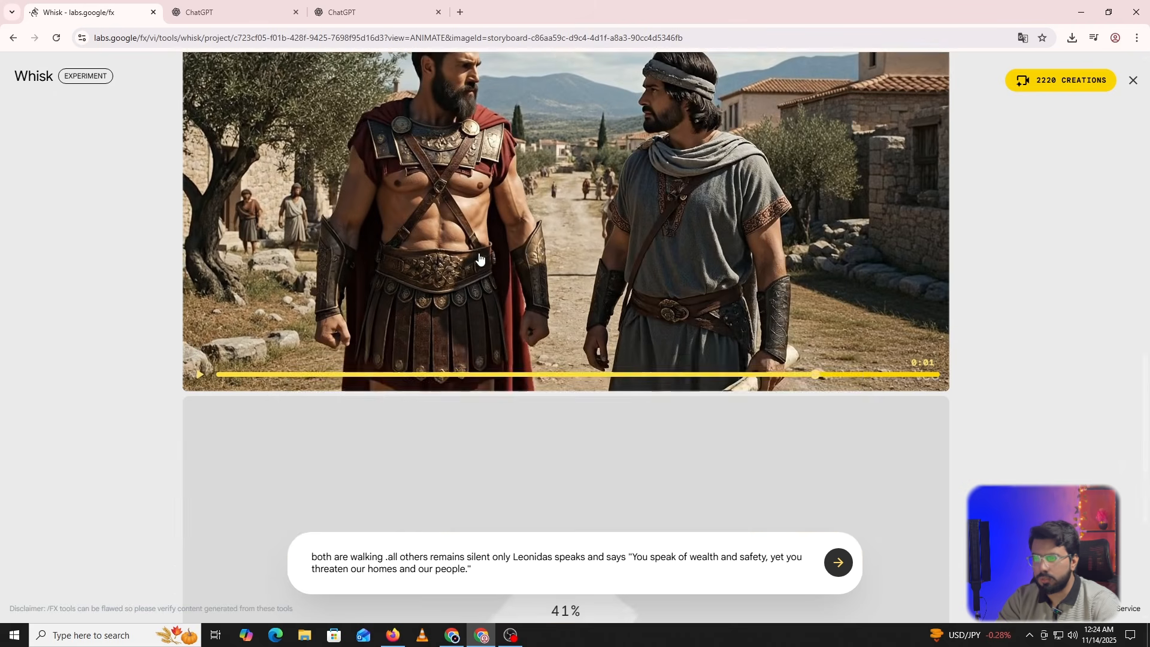
pyautogui.scroll(4, 480, 252)
pyautogui.scroll(-4, 479, 245)
pyautogui.scroll(2, 477, 240)
pyautogui.scroll(-6, 478, 236)
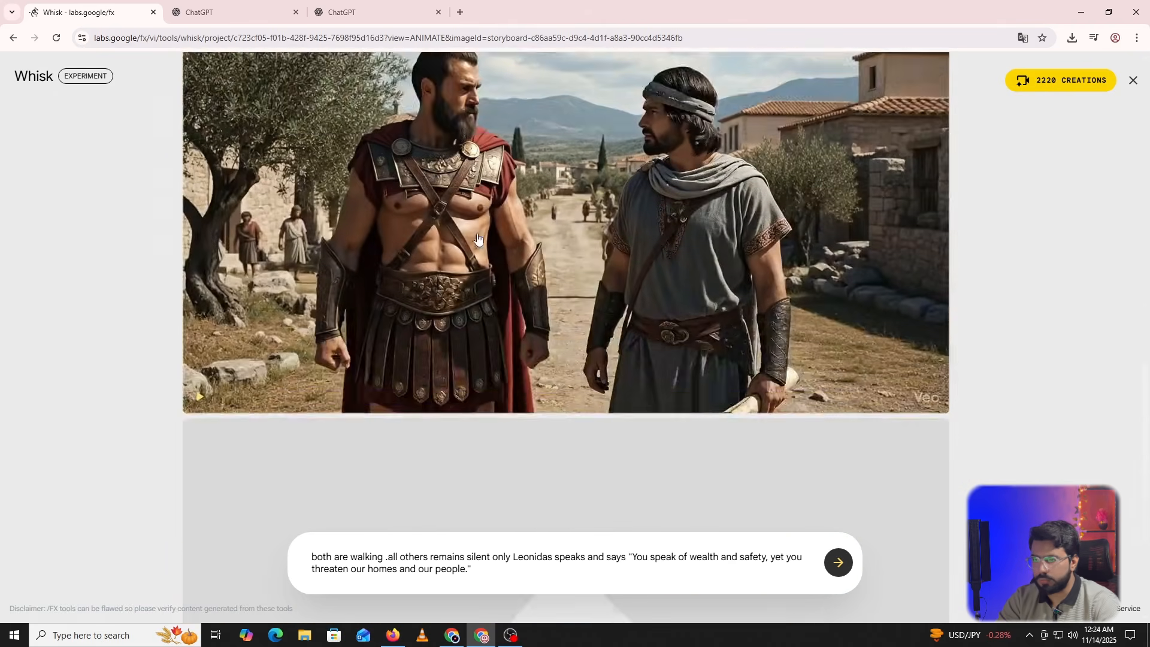
pyautogui.scroll(3, 479, 230)
pyautogui.scroll(-3, 479, 234)
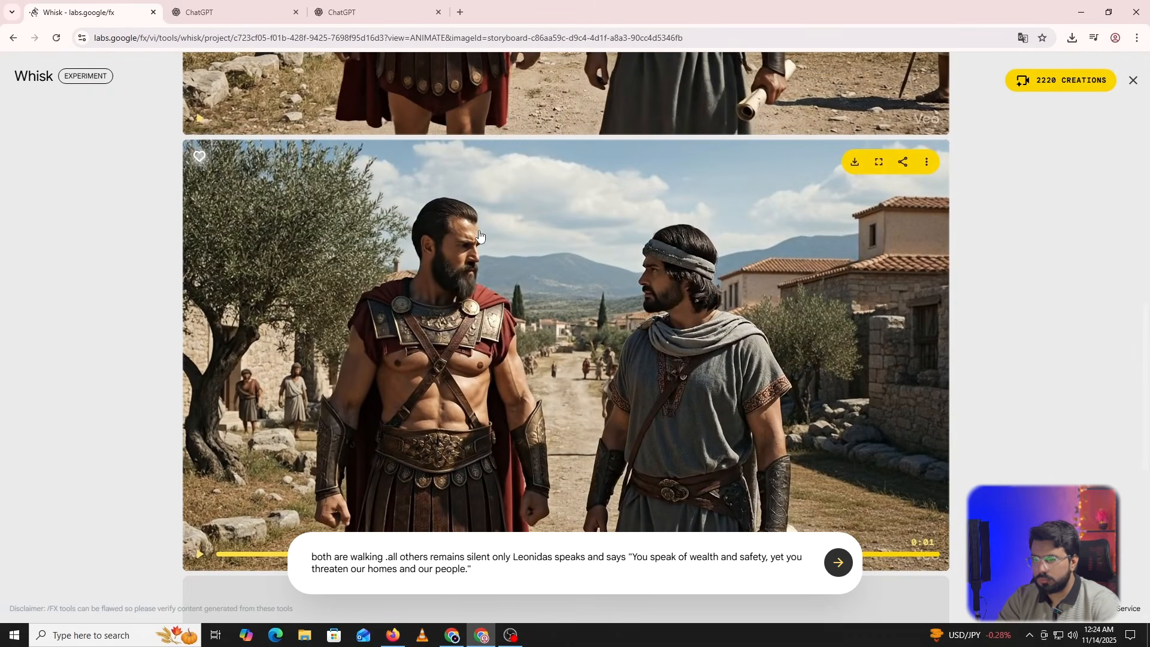
pyautogui.scroll(1, 479, 235)
pyautogui.scroll(-4, 478, 235)
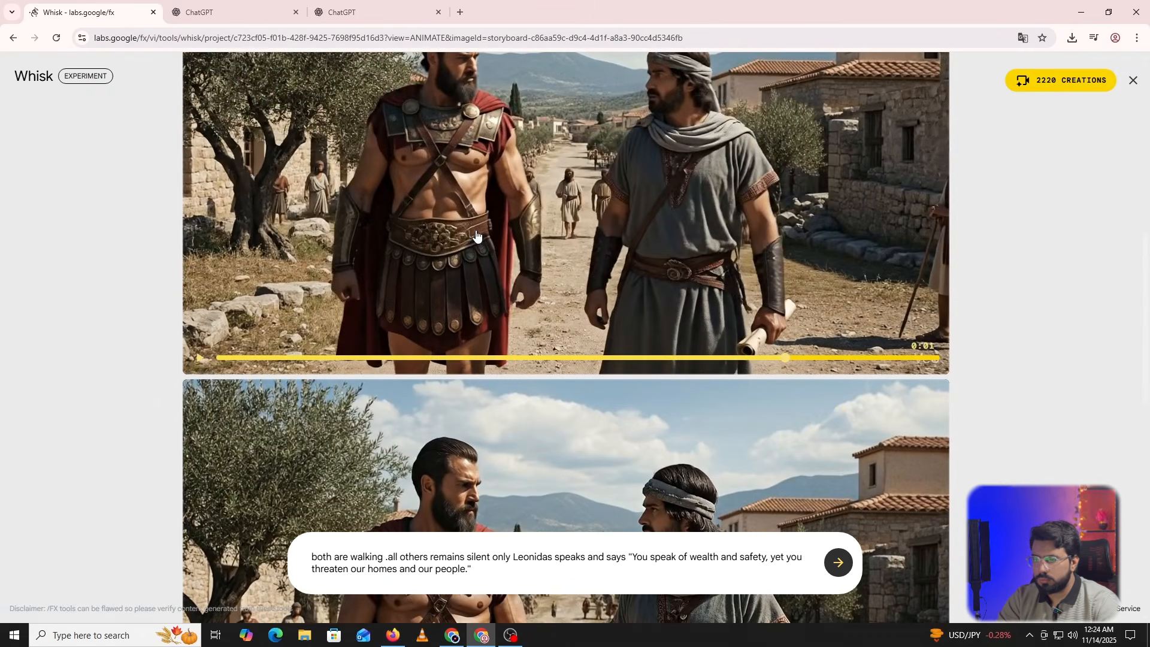
pyautogui.scroll(2, 477, 235)
pyautogui.scroll(1, 476, 233)
pyautogui.scroll(-3, 474, 239)
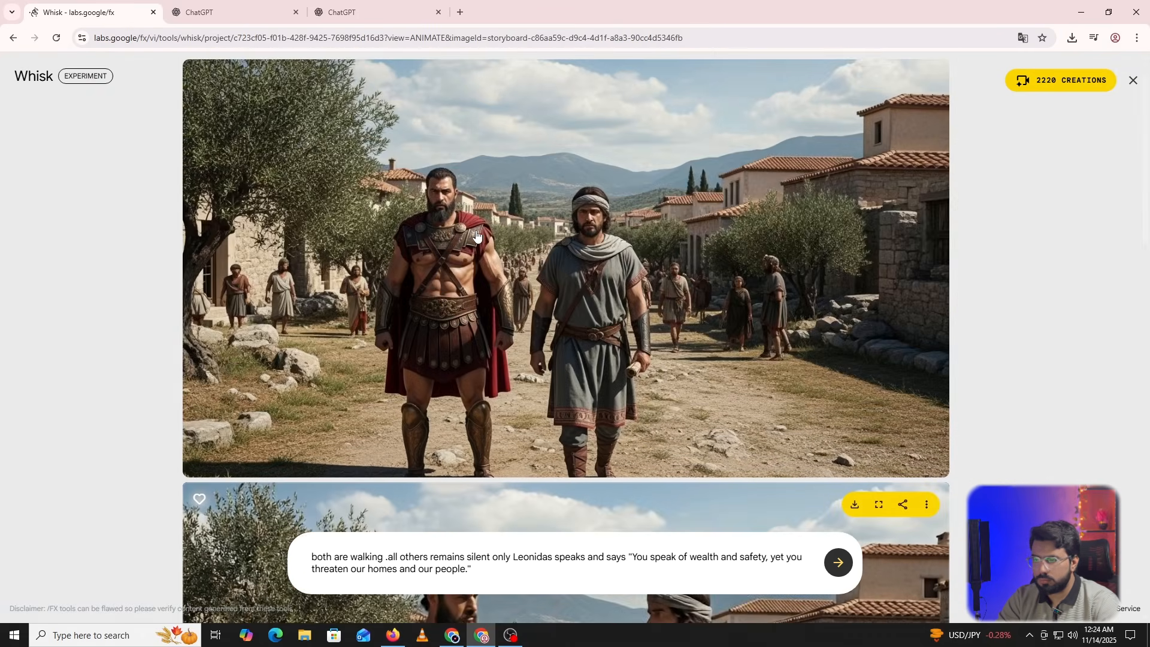
# Play the finished clip in which Leonidas answers about wealth and safety.
pyautogui.scroll(1, 473, 250)
pyautogui.scroll(-5, 472, 249)
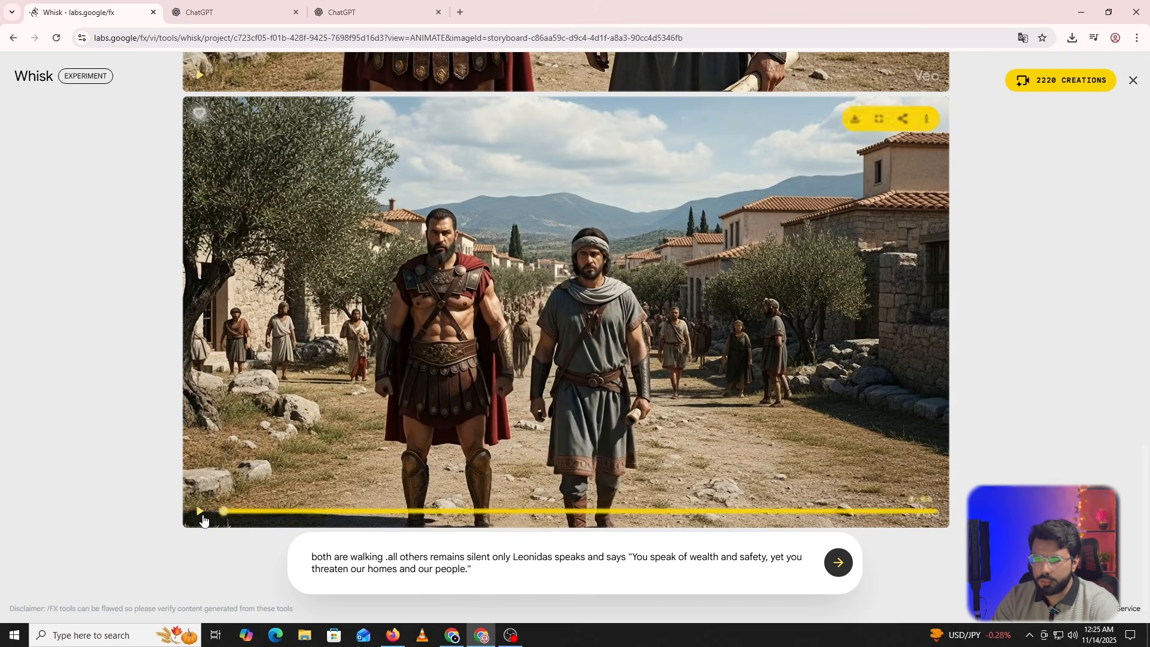
pyautogui.click(199, 512)
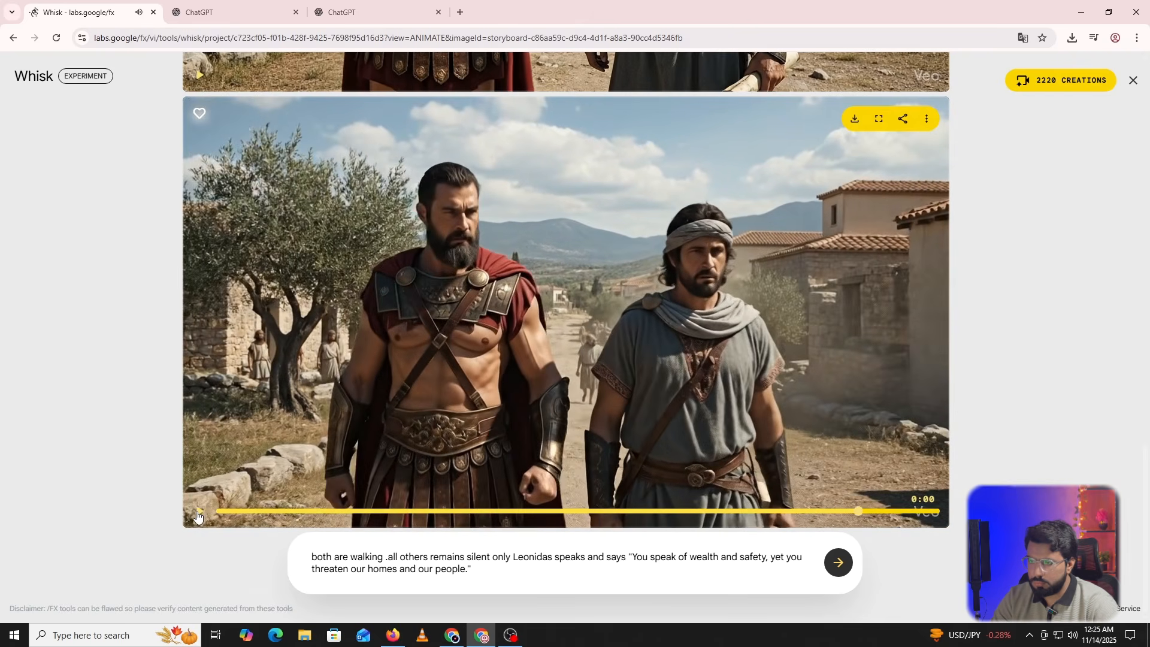
# Switch to the ChatGPT dialogue chat and copy Leonidas's sentence "Sparta does not kneel for gold, nor tremble at threats.".
pyautogui.click(214, 11)
pyautogui.click(442, 5)
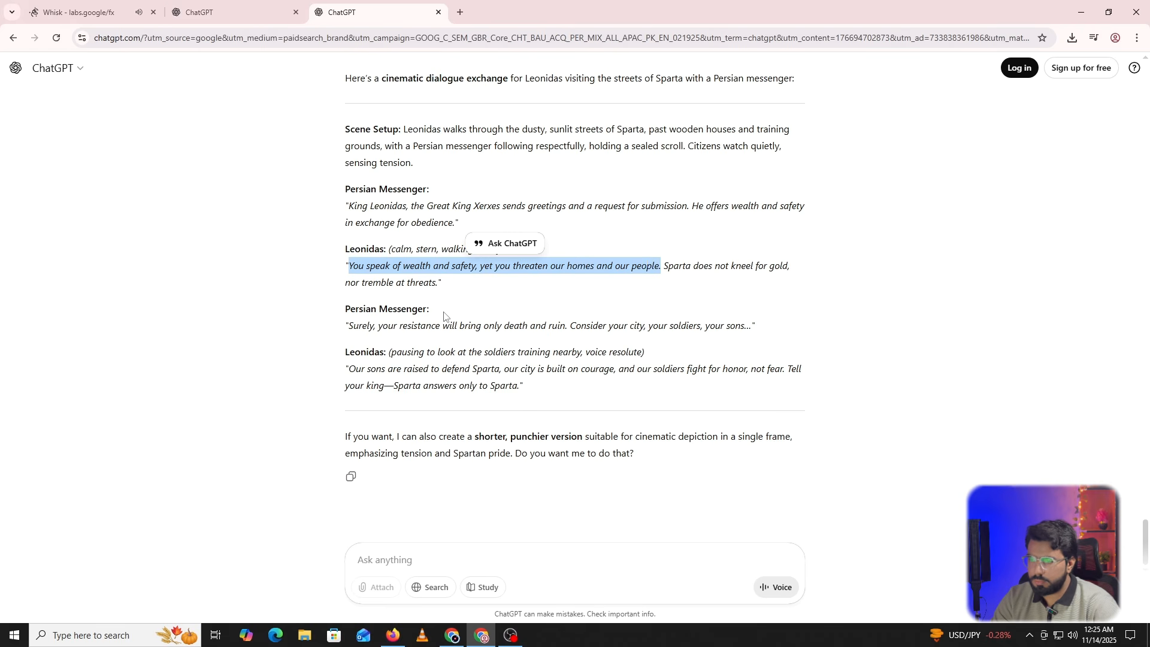
pyautogui.moveTo(662, 267); pyautogui.dragTo(681, 286)
pyautogui.hotkey('ctrl', 'c')
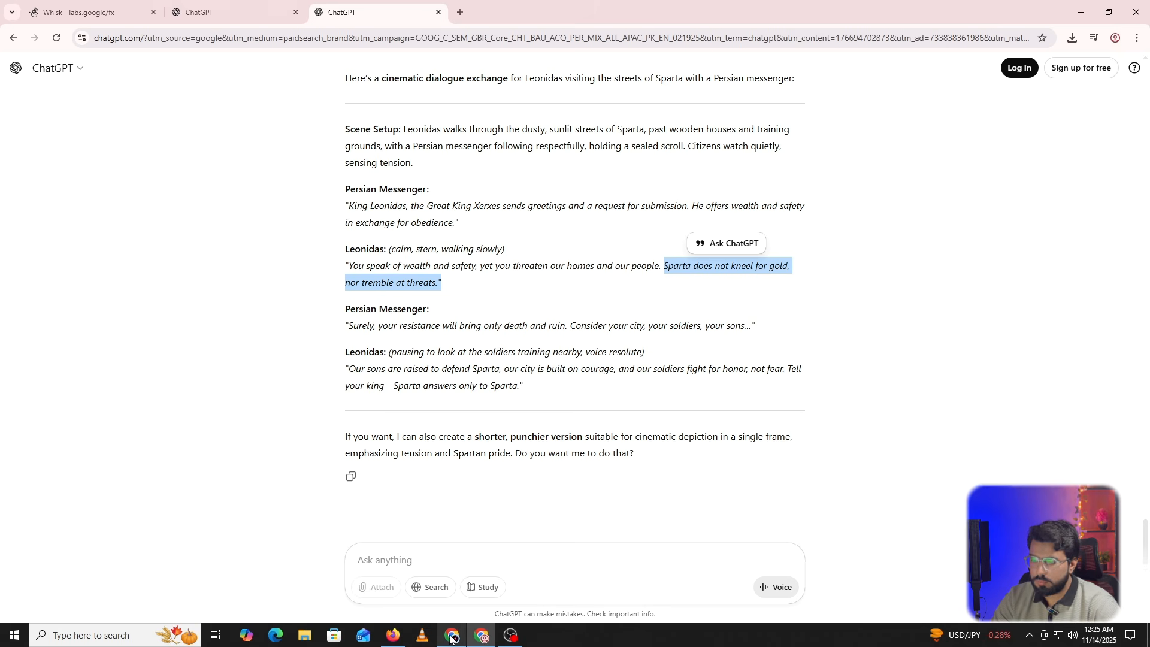
# Replace the quoted line in the Whisk animation prompt with "Sparta does not kneel for gold, nor tremble at threats." and generate the clip.
pyautogui.click(120, 11)
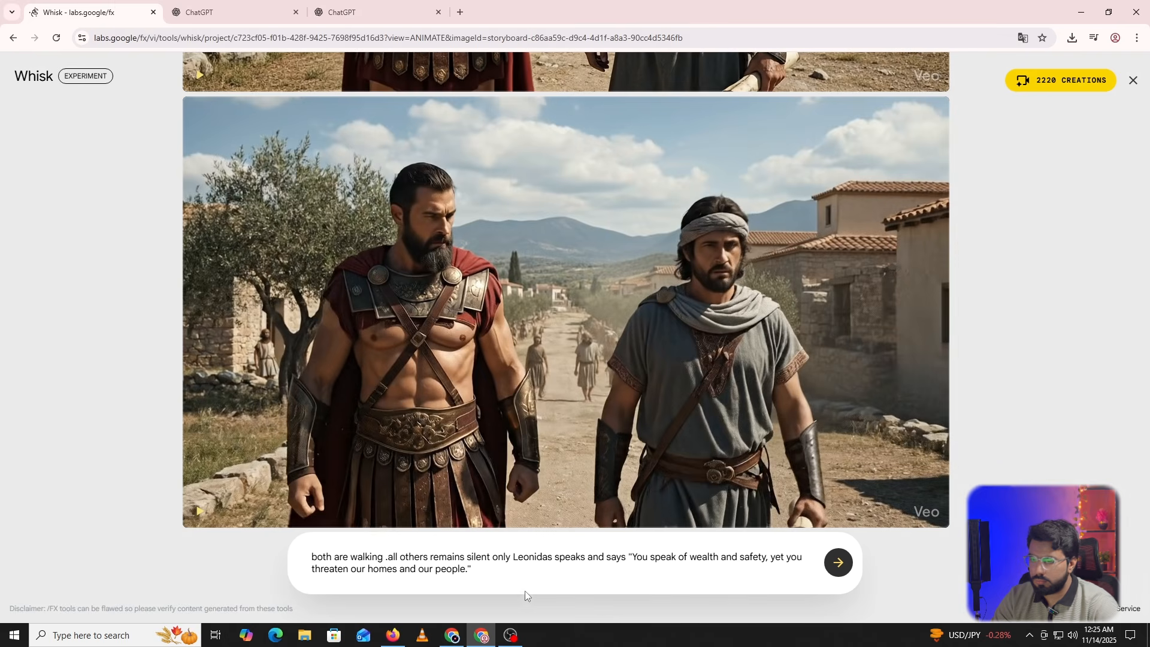
pyautogui.moveTo(472, 569); pyautogui.dragTo(652, 542)
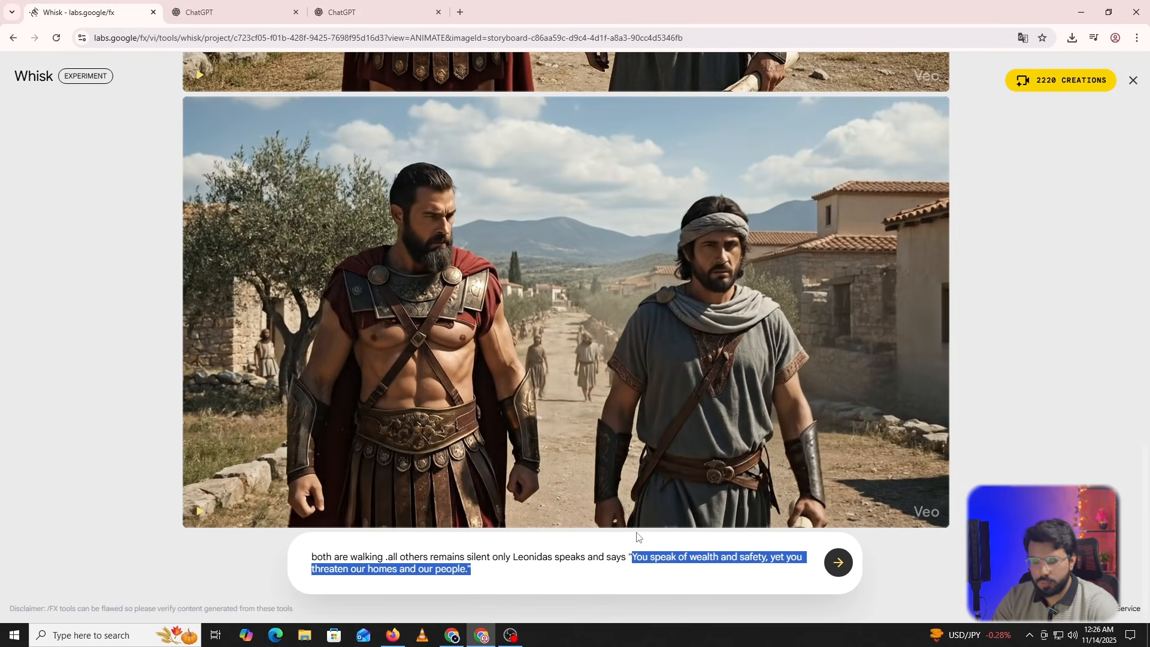
pyautogui.hotkey('ctrl', 'v')
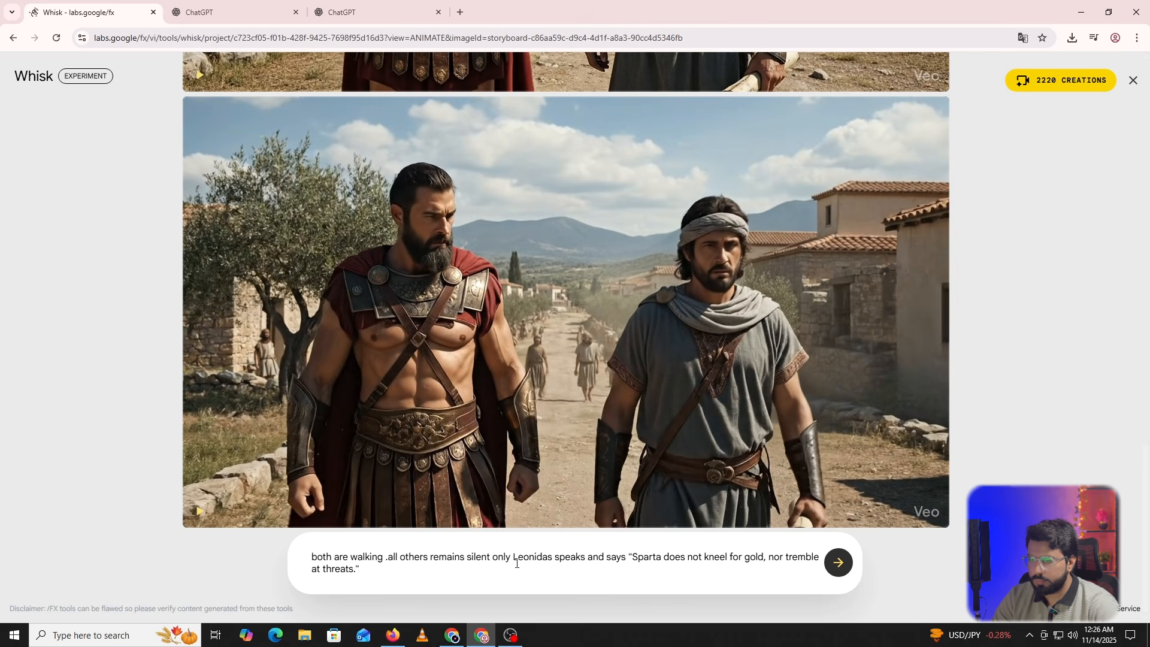
pyautogui.click(838, 562)
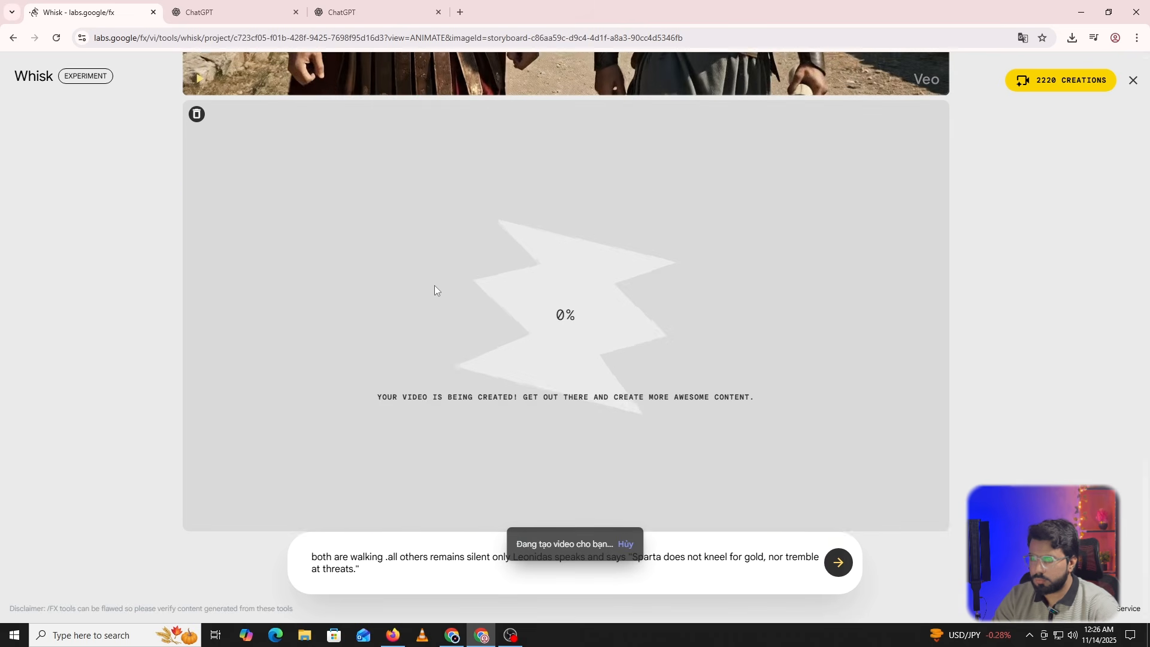
# Download Leonidas's finished clip about wealth and safety and return to the clip being rendered.
pyautogui.scroll(5, 435, 287)
pyautogui.scroll(4, 436, 292)
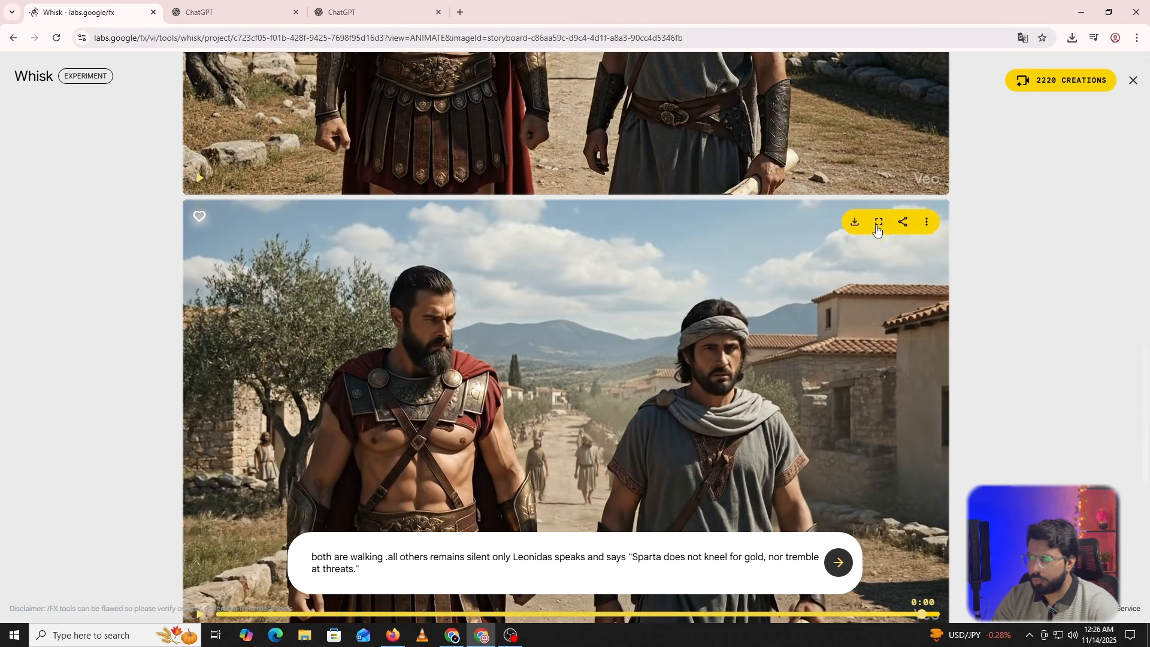
pyautogui.click(855, 221)
pyautogui.click(752, 249)
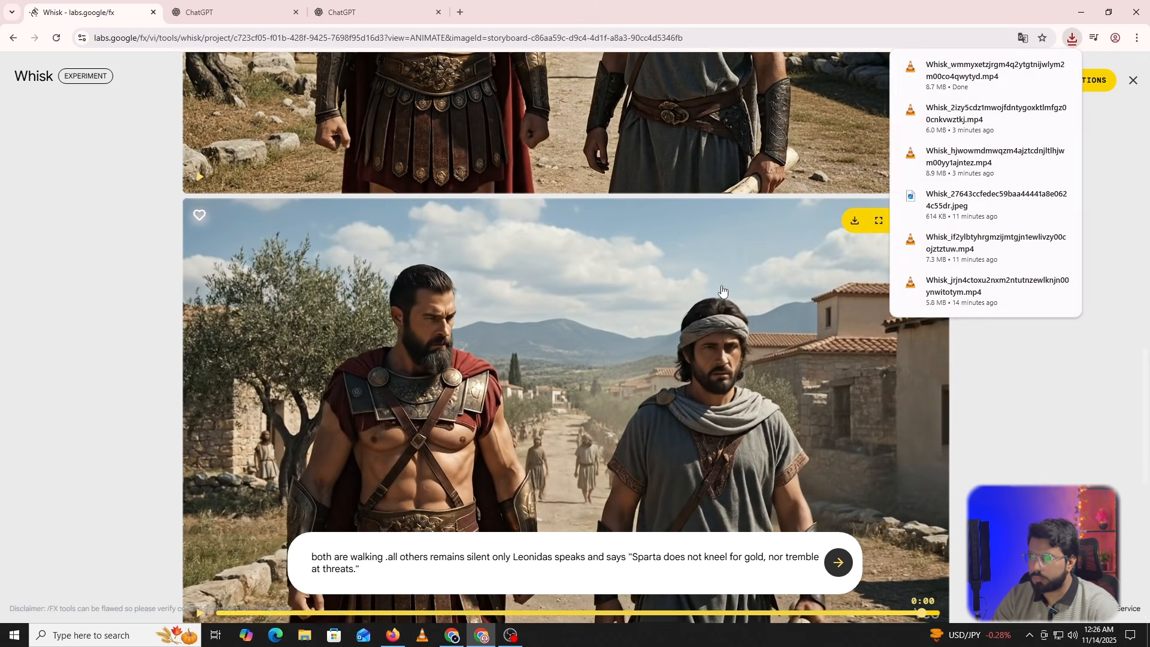
pyautogui.scroll(-8, 722, 288)
pyautogui.click(1026, 390)
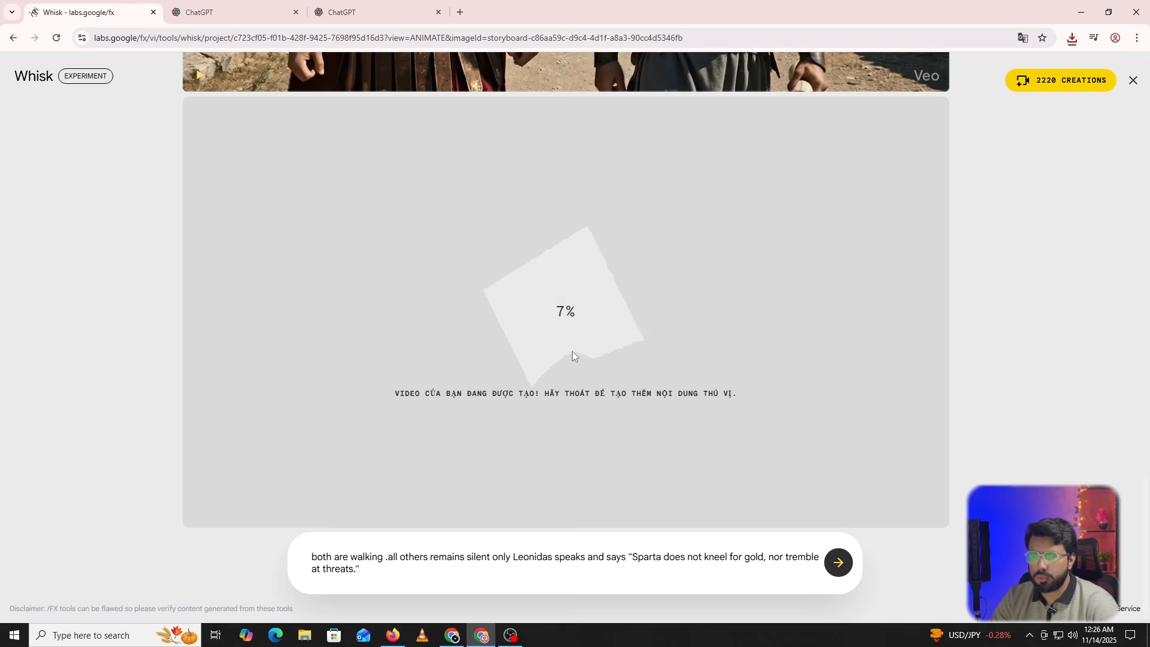
# Switch to the ChatGPT dialogue chat and review the Persian messenger's second line and Leonidas's reply.
pyautogui.click(188, 5)
pyautogui.click(379, 5)
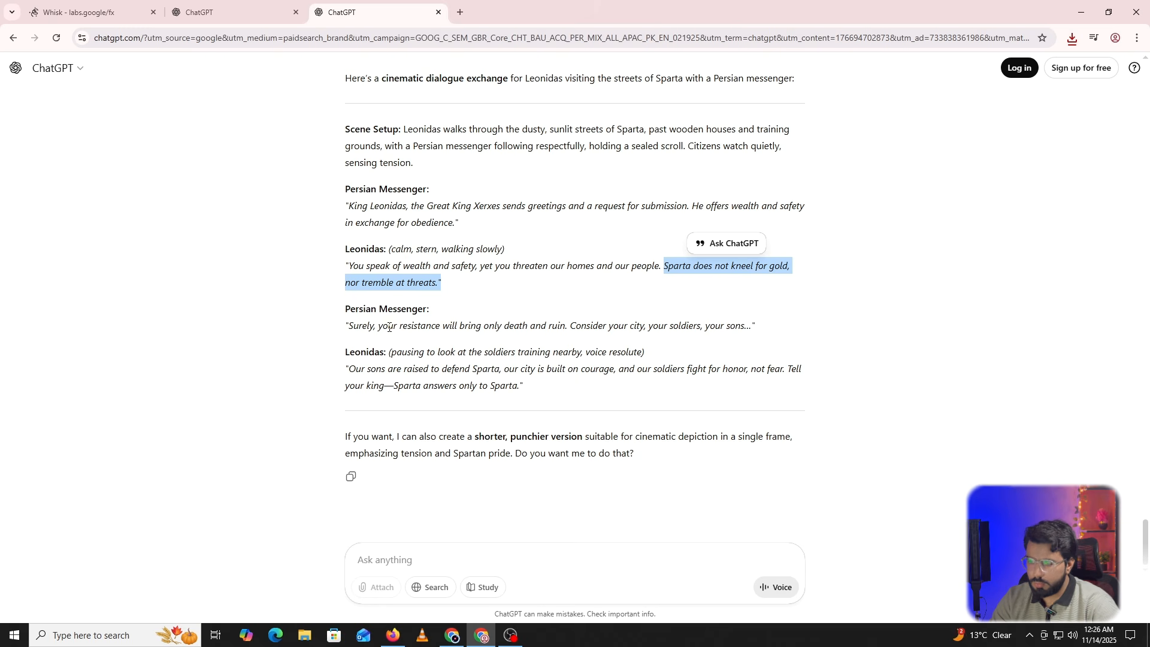
pyautogui.moveTo(346, 328); pyautogui.dragTo(754, 324)
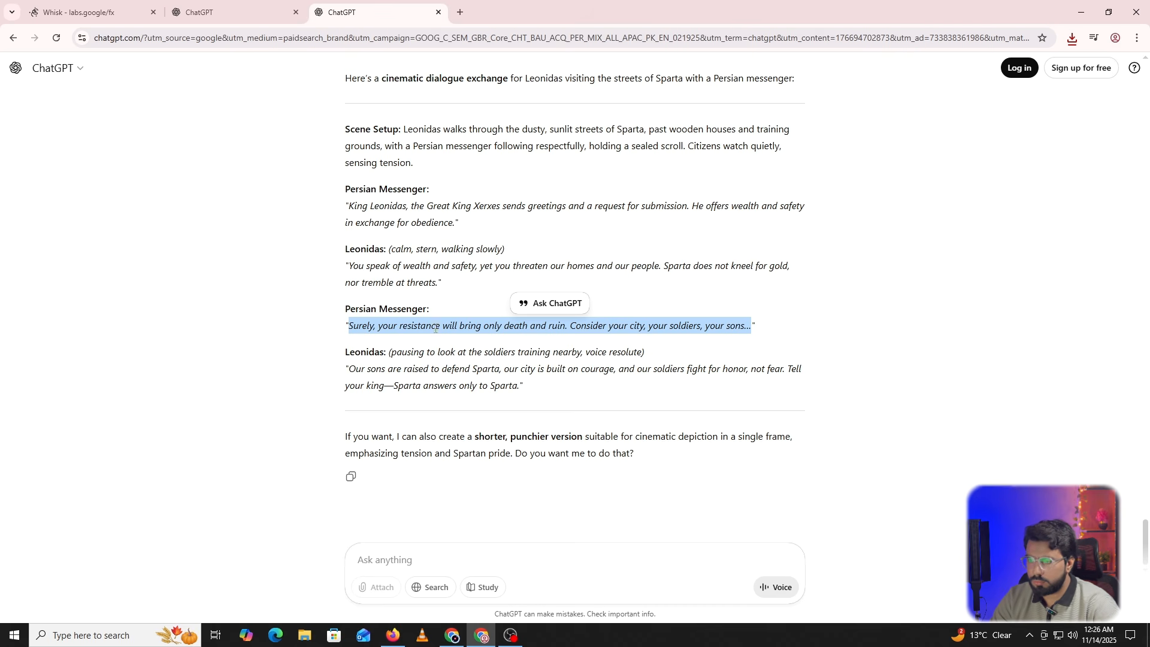
pyautogui.click(396, 374)
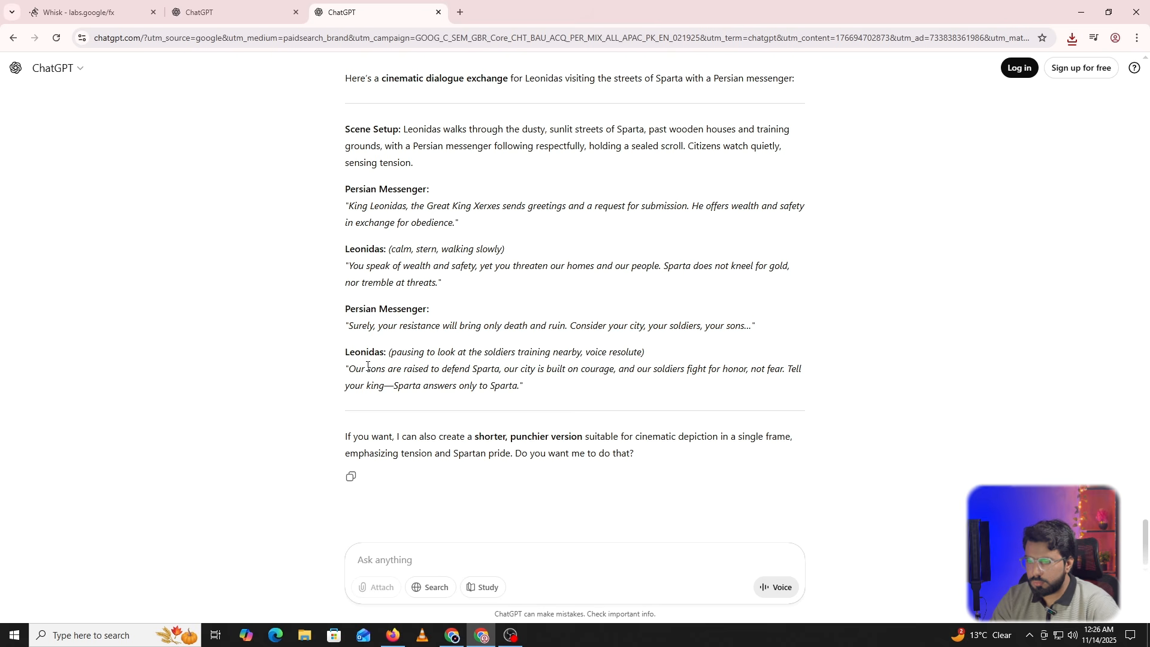
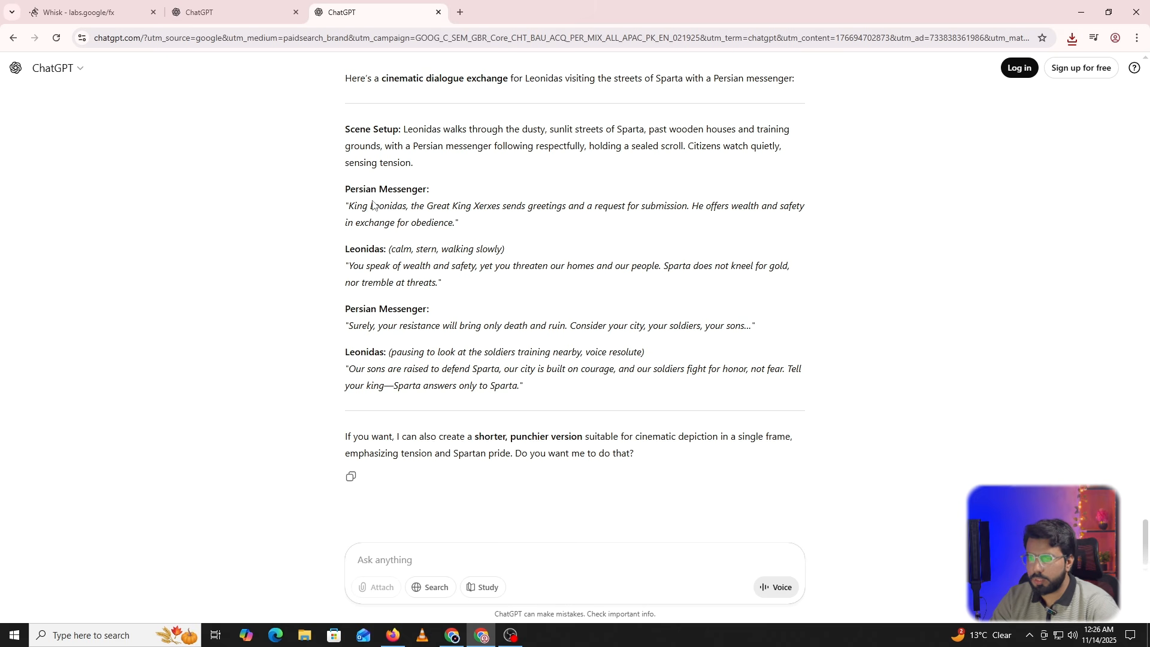
# Return to Whisk and play the finished clip in which Leonidas refuses to kneel for gold.
pyautogui.click(114, 11)
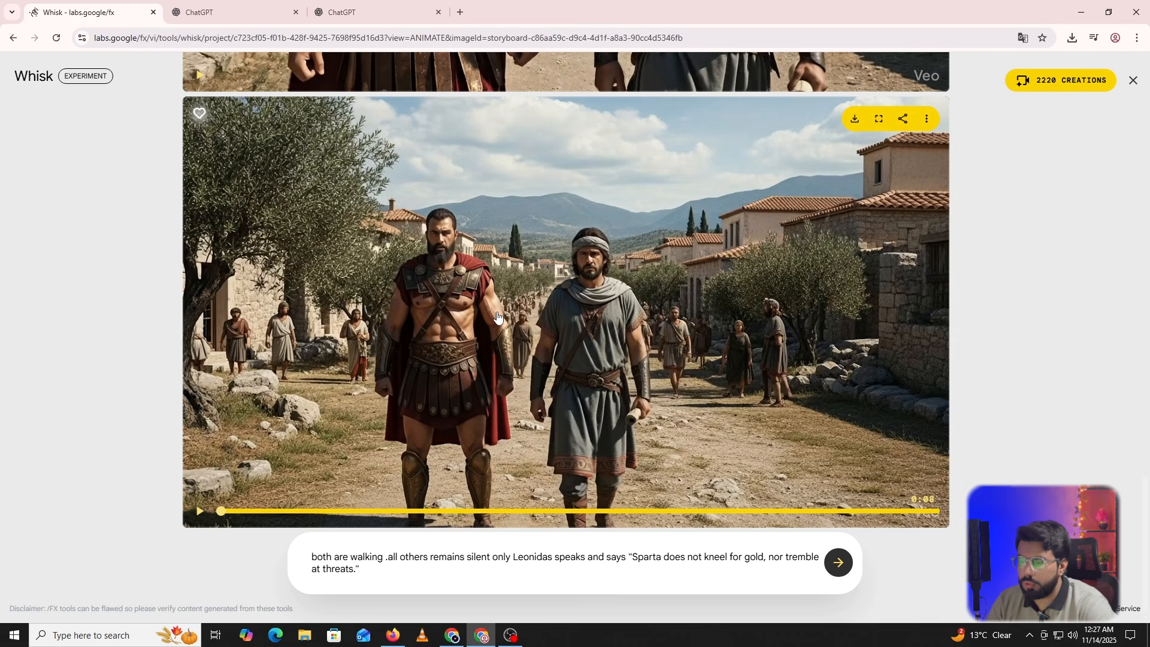
pyautogui.click(199, 514)
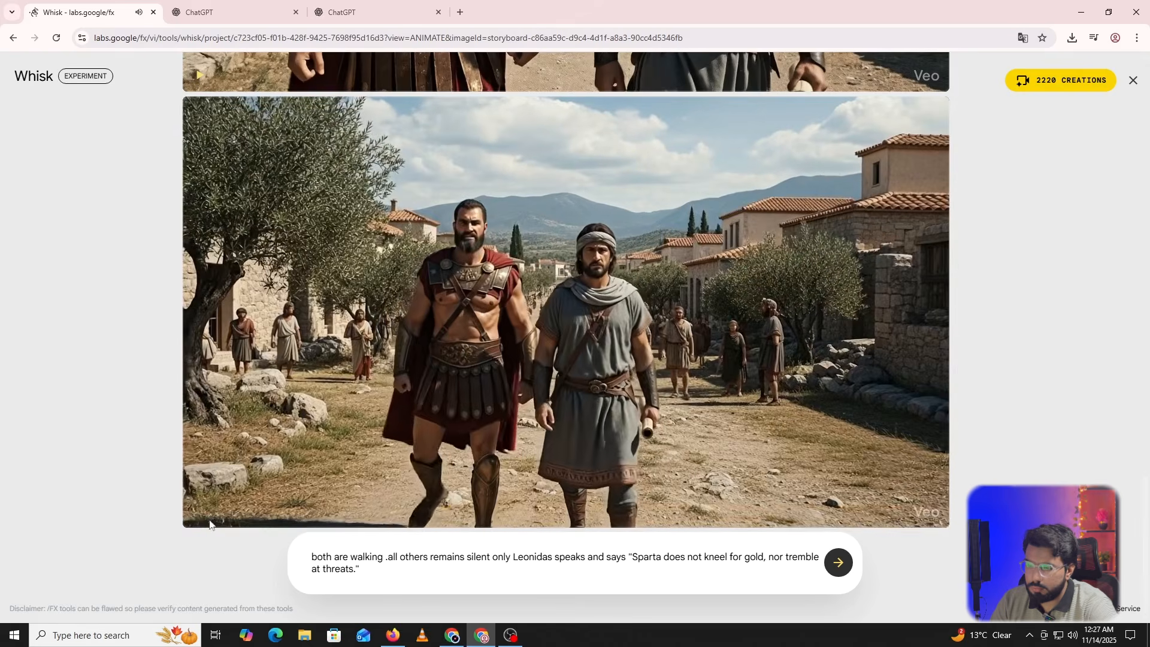
# Copy the Persian messenger's second line, "Surely, your resistance will bring only death and ruin. Consider your city, your soldiers, your sons...", from the ChatGPT dialogue.
pyautogui.click(333, 5)
pyautogui.click(279, 3)
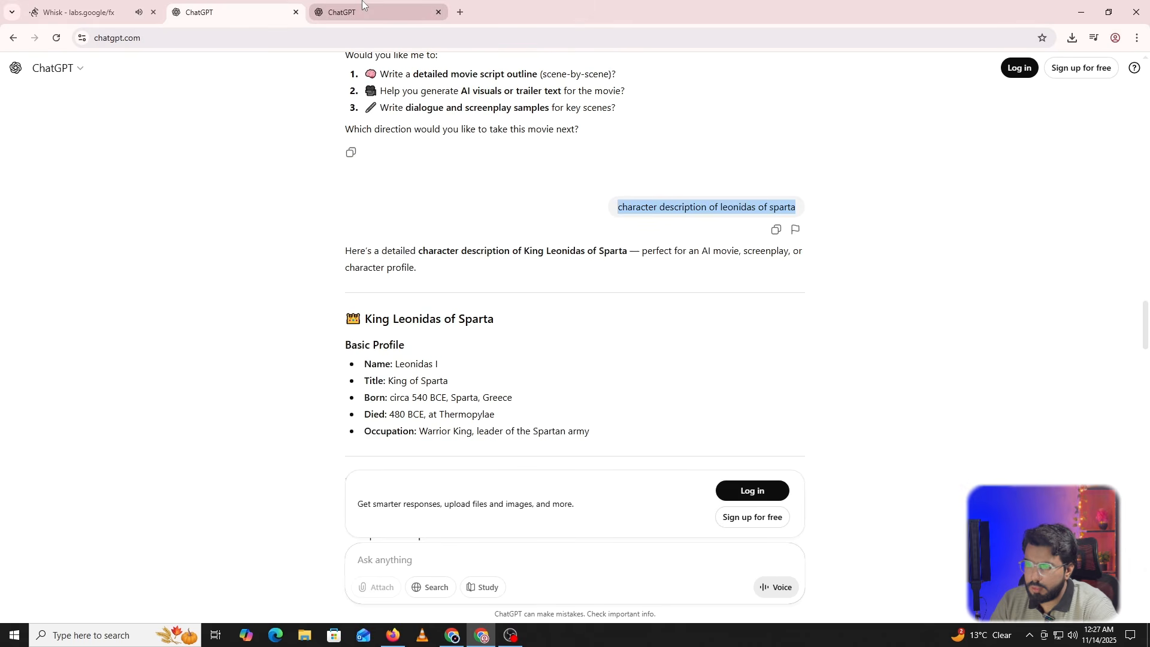
pyautogui.click(365, 9)
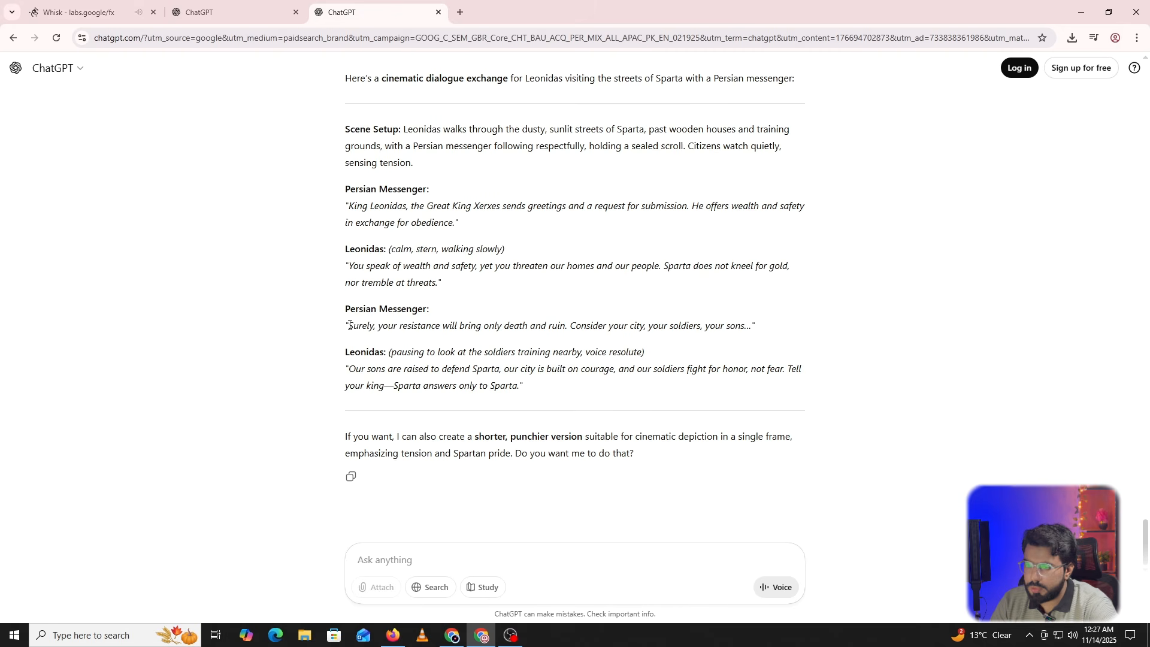
pyautogui.moveTo(349, 326); pyautogui.dragTo(751, 324)
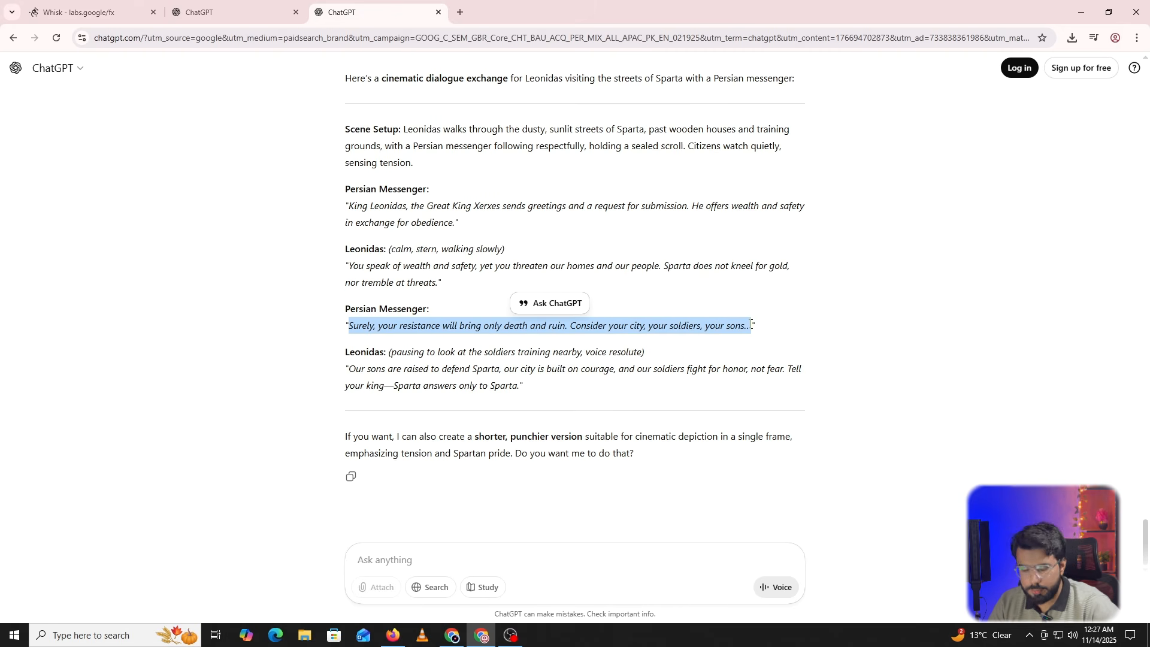
# Set the Whisk prompt to "persian messenger" saying "Surely, your resistance will bring only death and ruin. Consider your city, your soldiers, your sons..." and generate the clip.
pyautogui.click(96, 12)
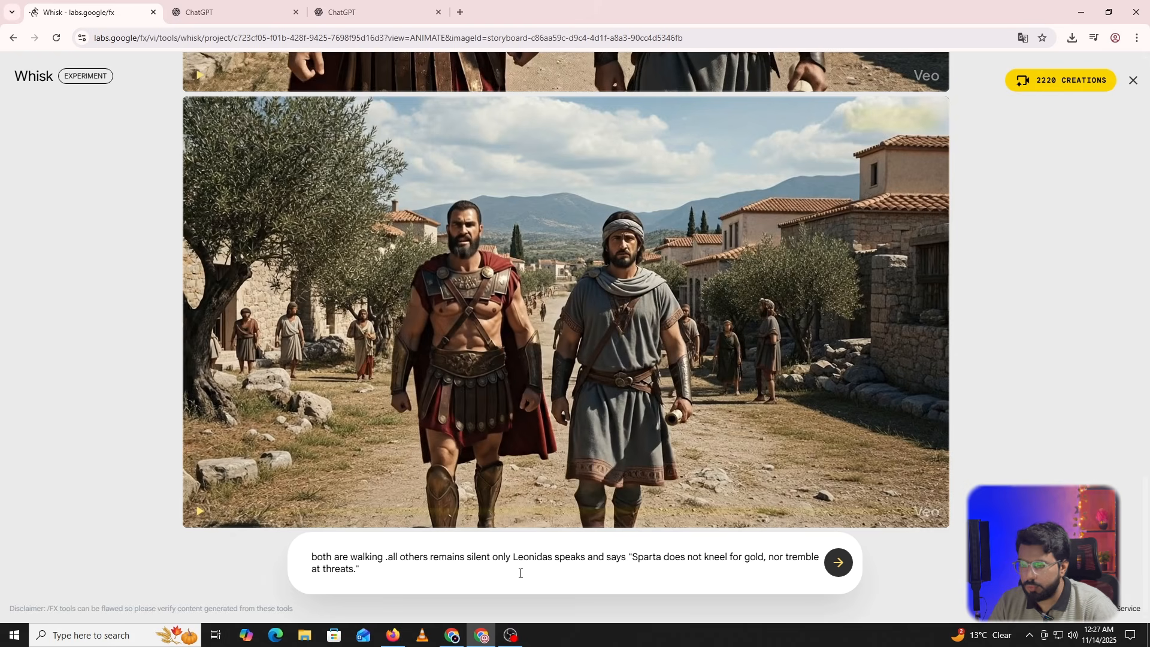
pyautogui.keyDown('shift'); pyautogui.click(629, 563); pyautogui.keyUp('shift')
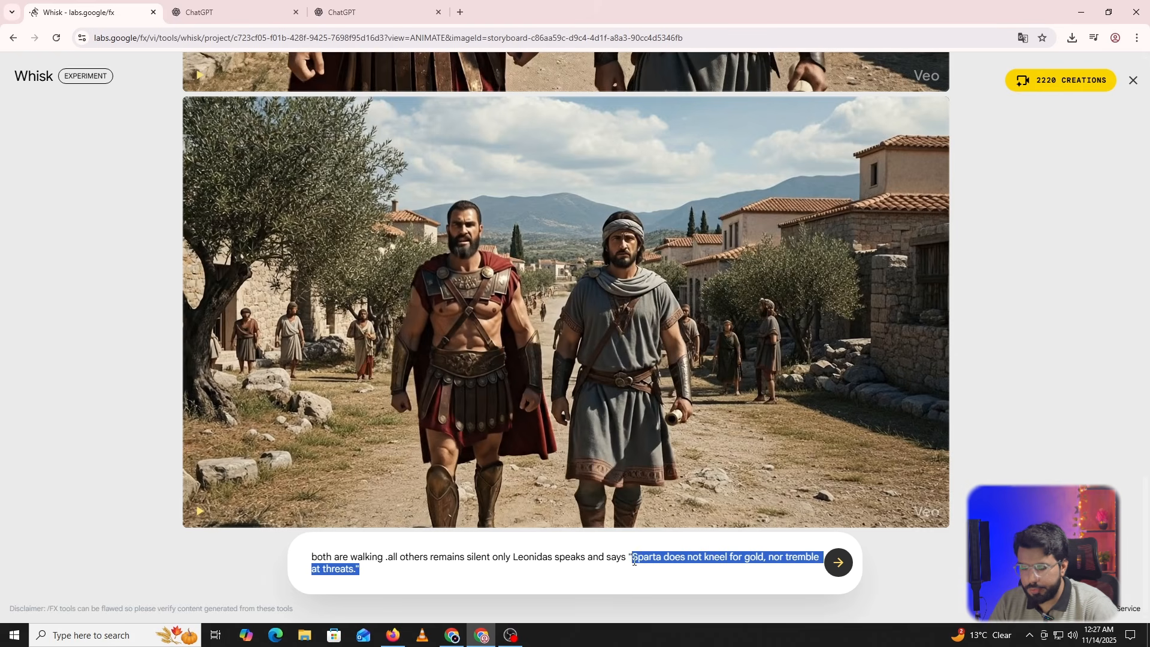
pyautogui.write('Surely, your resistance will bring only death and ruin. Consider your city, your soldiers, your sons...')
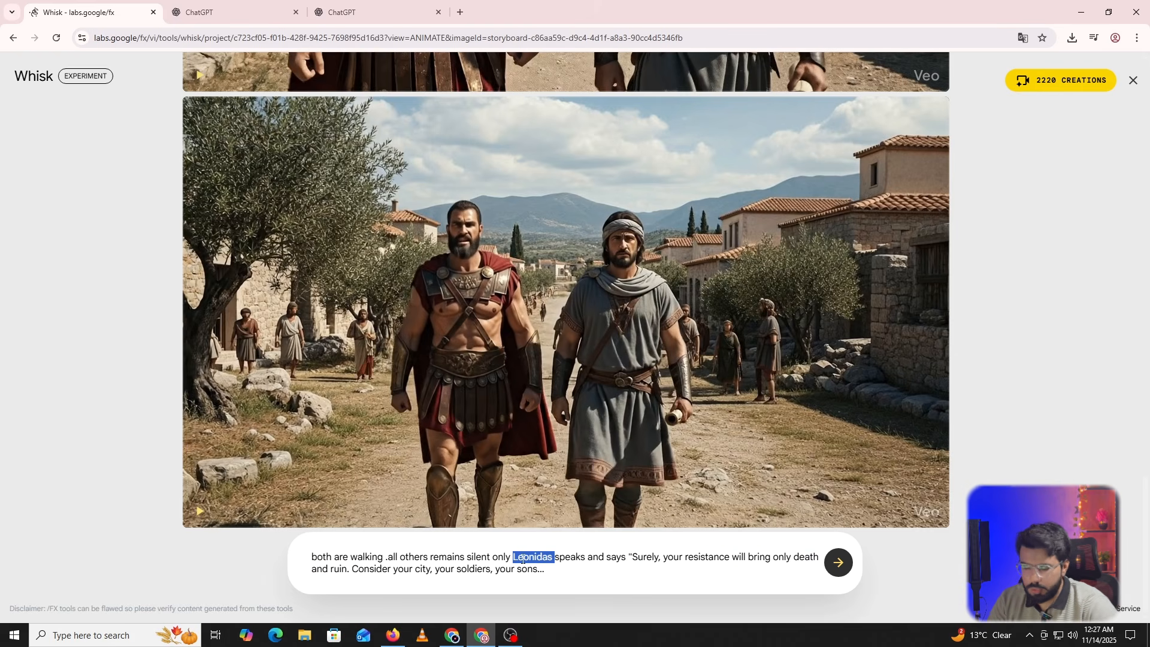
pyautogui.write('persi')
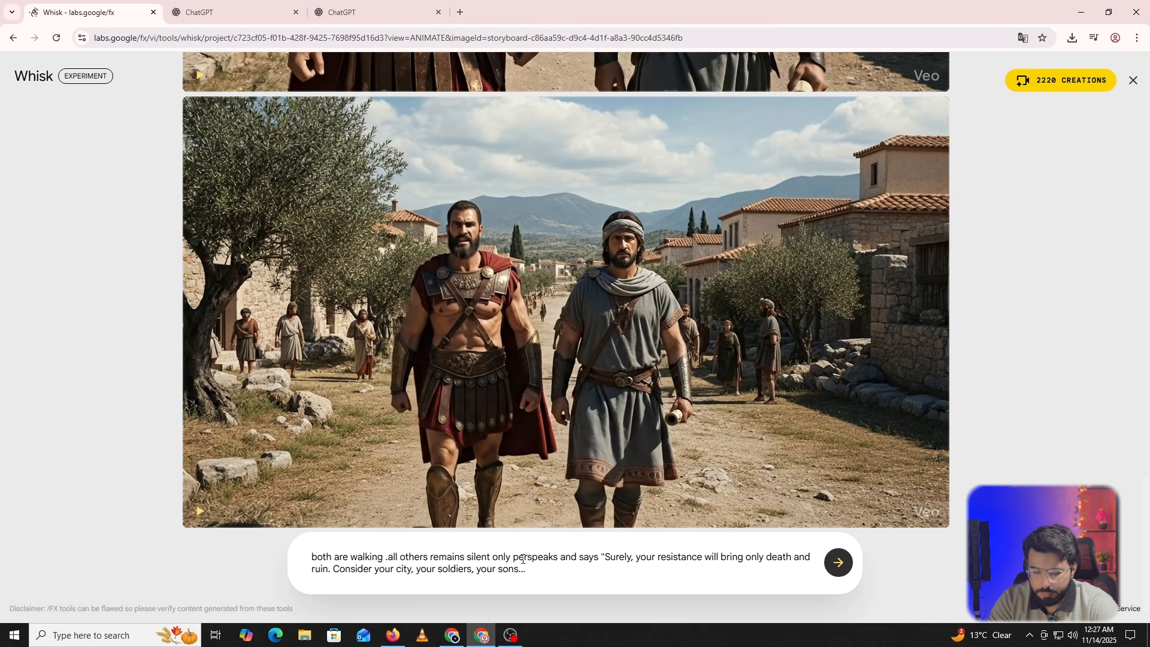
pyautogui.write('an messen')
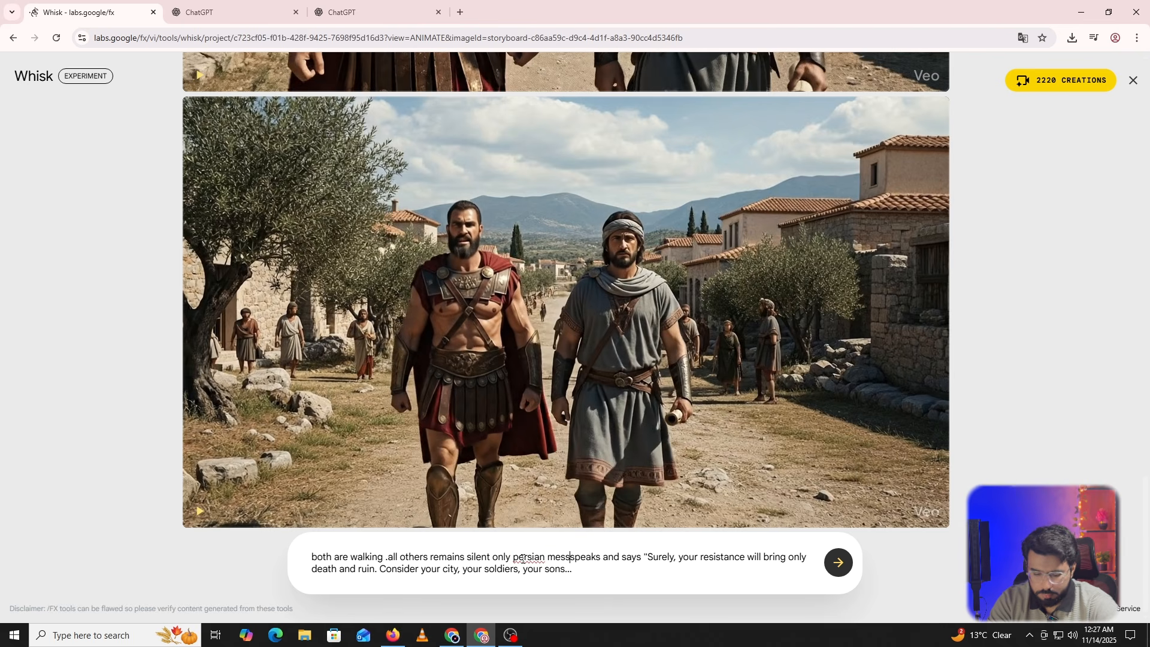
pyautogui.write('ger')
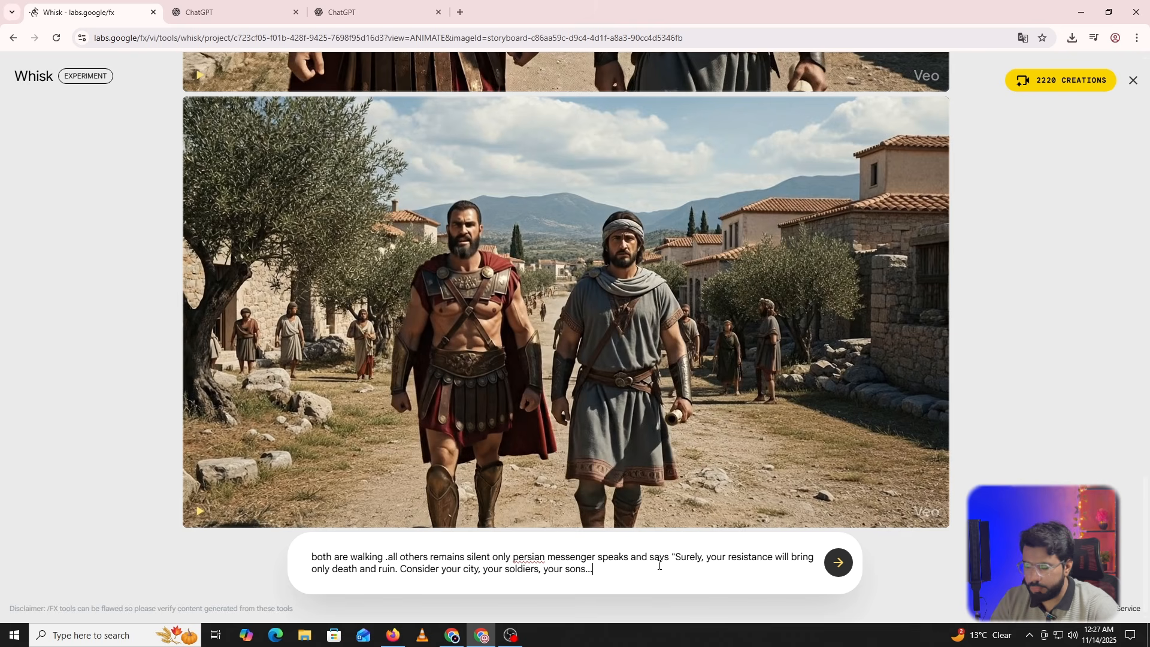
pyautogui.press('Return')
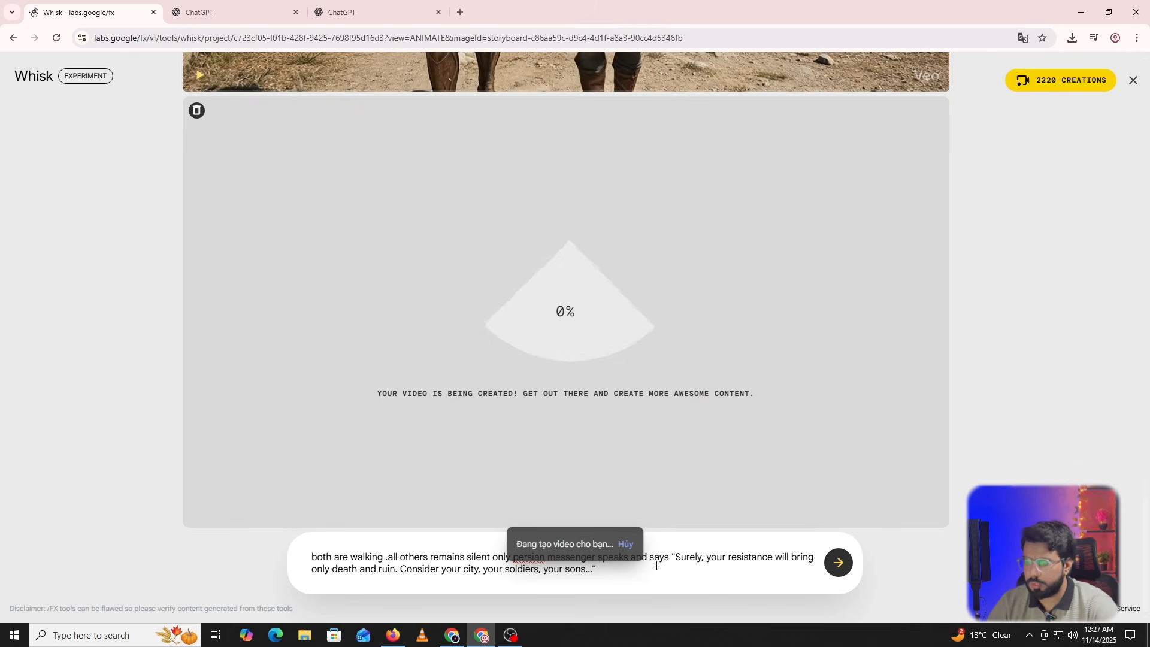
# Look through the earlier clips of Leonidas and the messenger while the new clip renders.
pyautogui.scroll(4, 496, 363)
pyautogui.scroll(3, 496, 360)
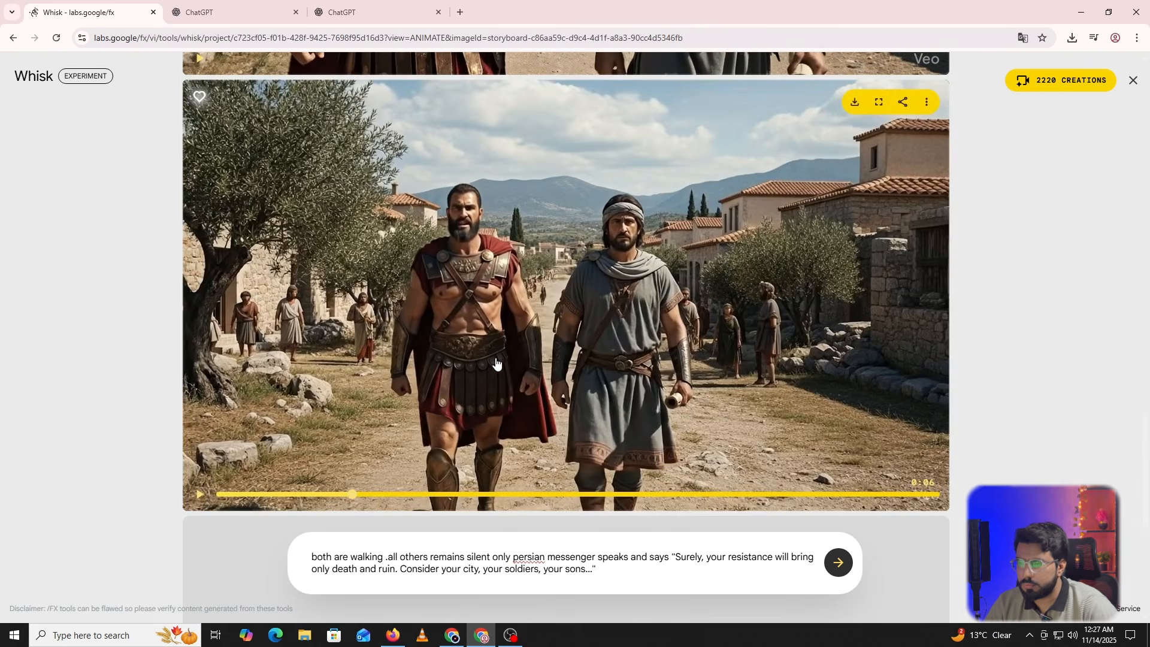
pyautogui.scroll(7, 442, 343)
pyautogui.scroll(5, 441, 344)
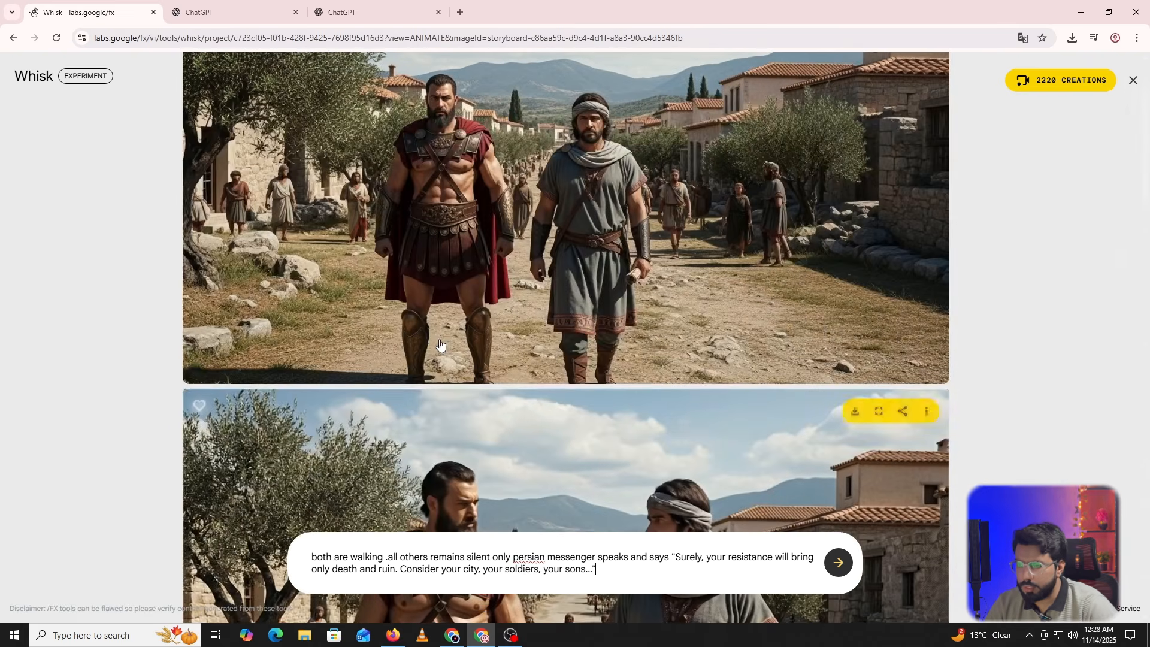
pyautogui.scroll(2, 508, 267)
pyautogui.scroll(-8, 447, 308)
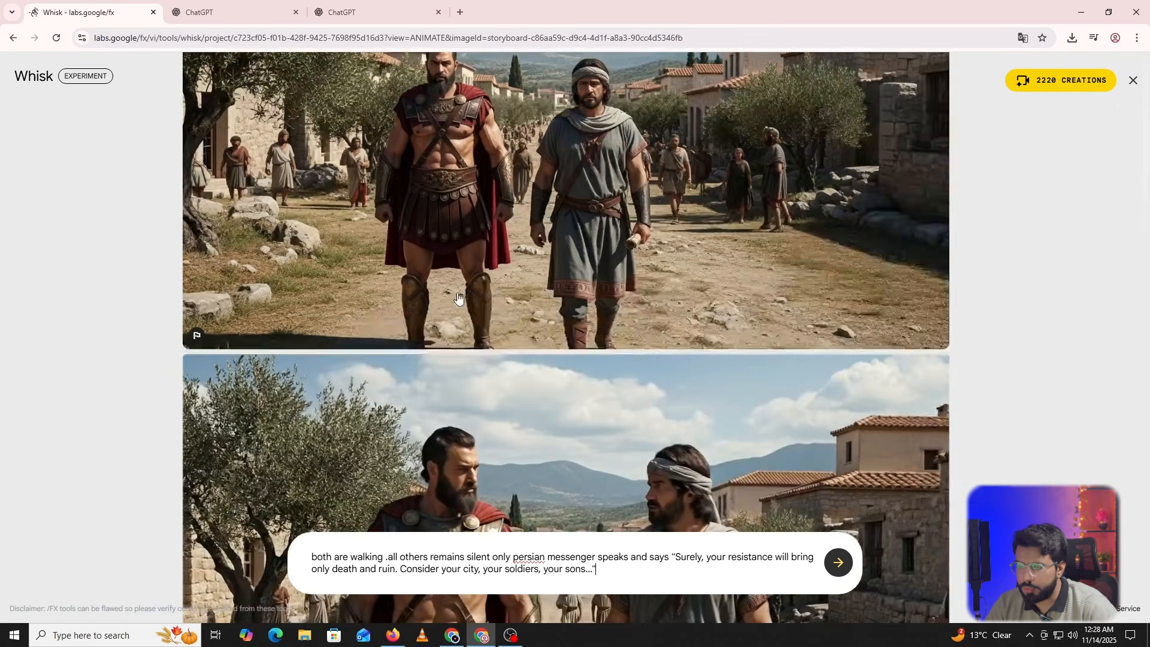
pyautogui.scroll(3, 575, 298)
pyautogui.scroll(-5, 575, 298)
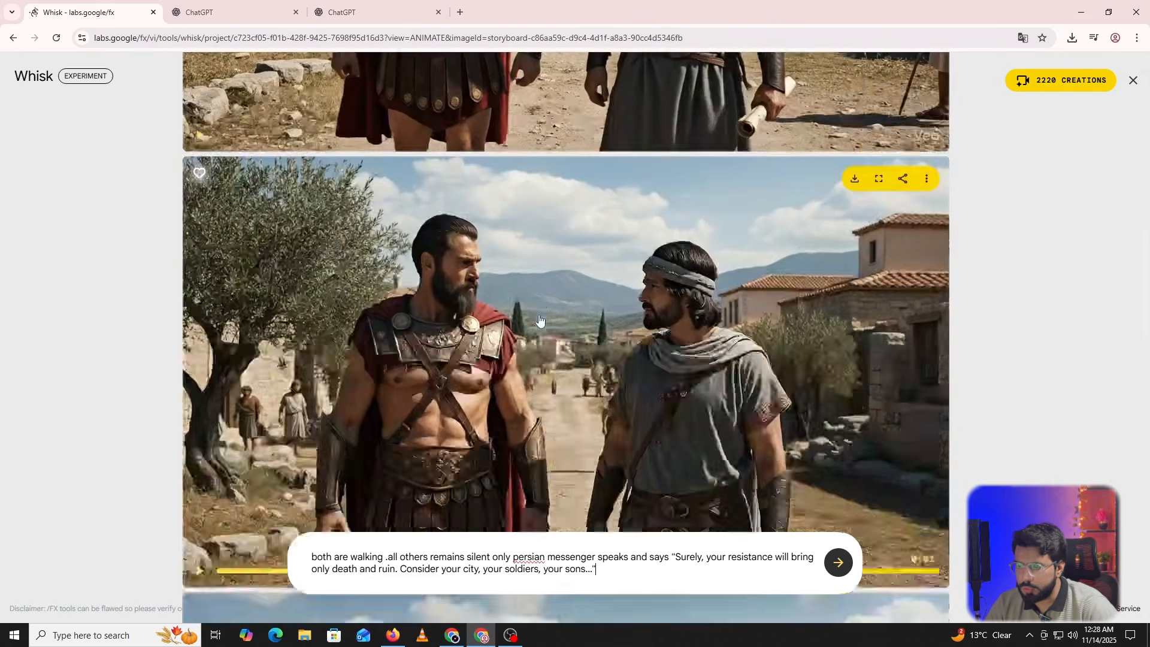
pyautogui.scroll(2, 528, 343)
pyautogui.scroll(-8, 527, 343)
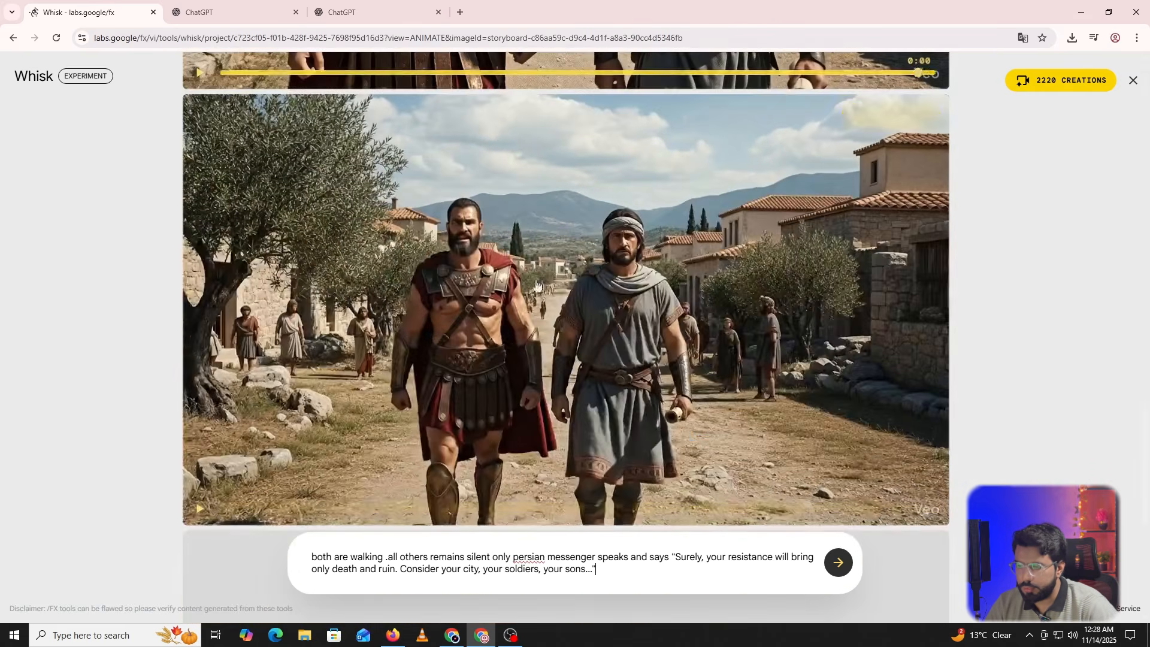
pyautogui.scroll(-2, 601, 383)
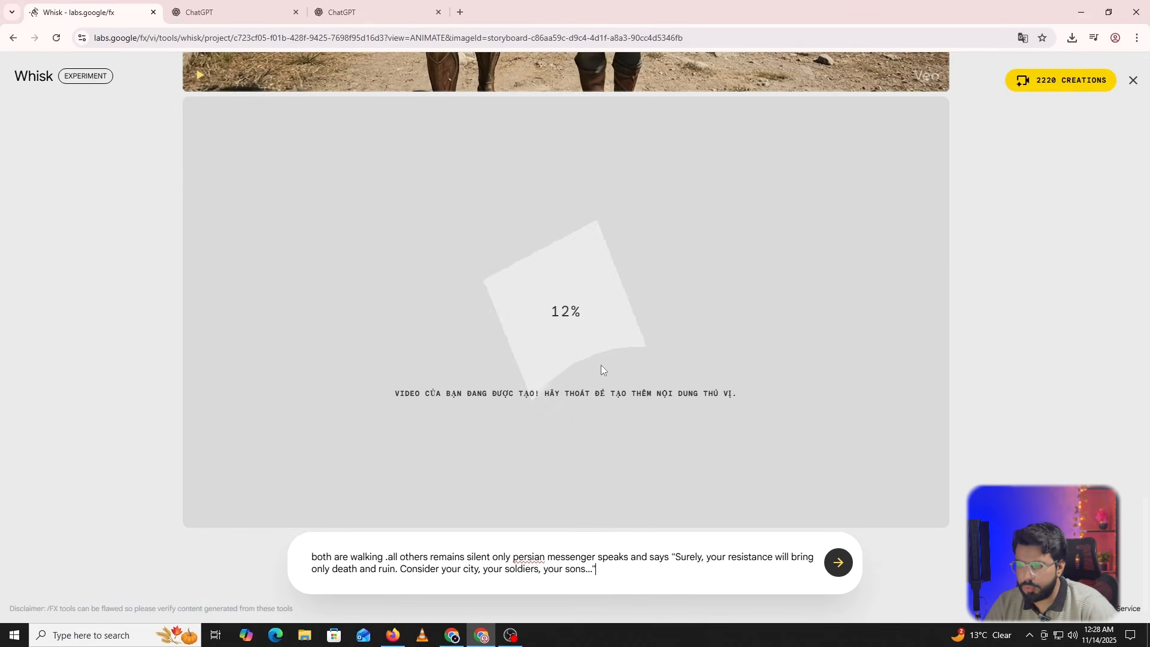
pyautogui.scroll(7, 517, 231)
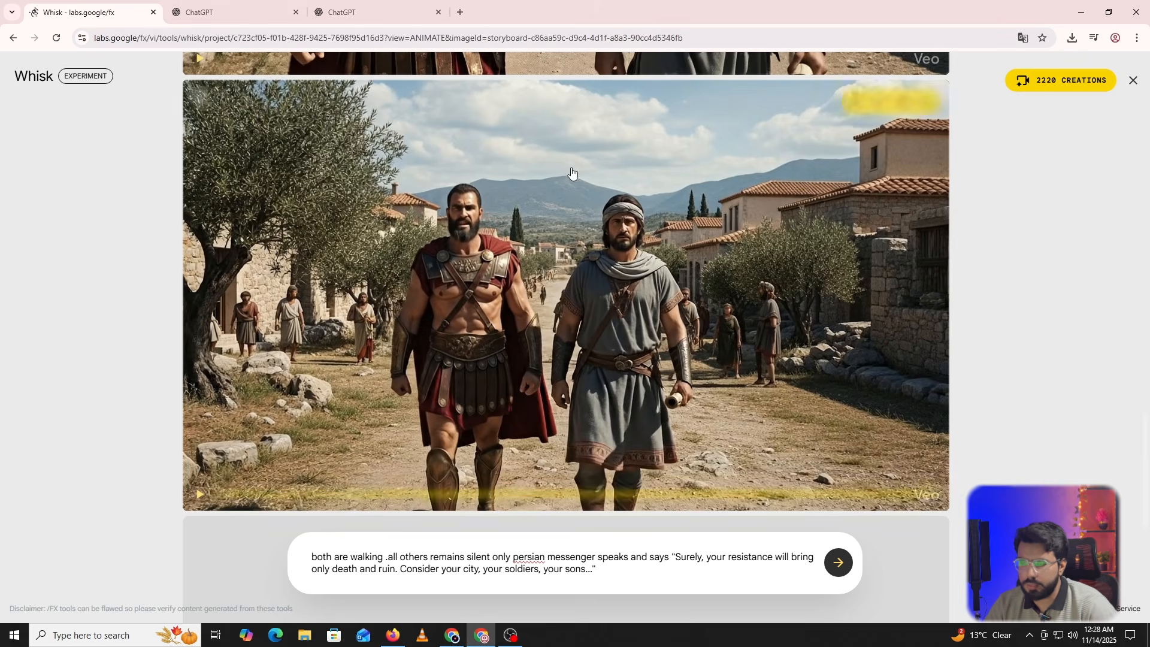
pyautogui.scroll(1, 565, 172)
pyautogui.scroll(-5, 546, 171)
pyautogui.scroll(4, 546, 164)
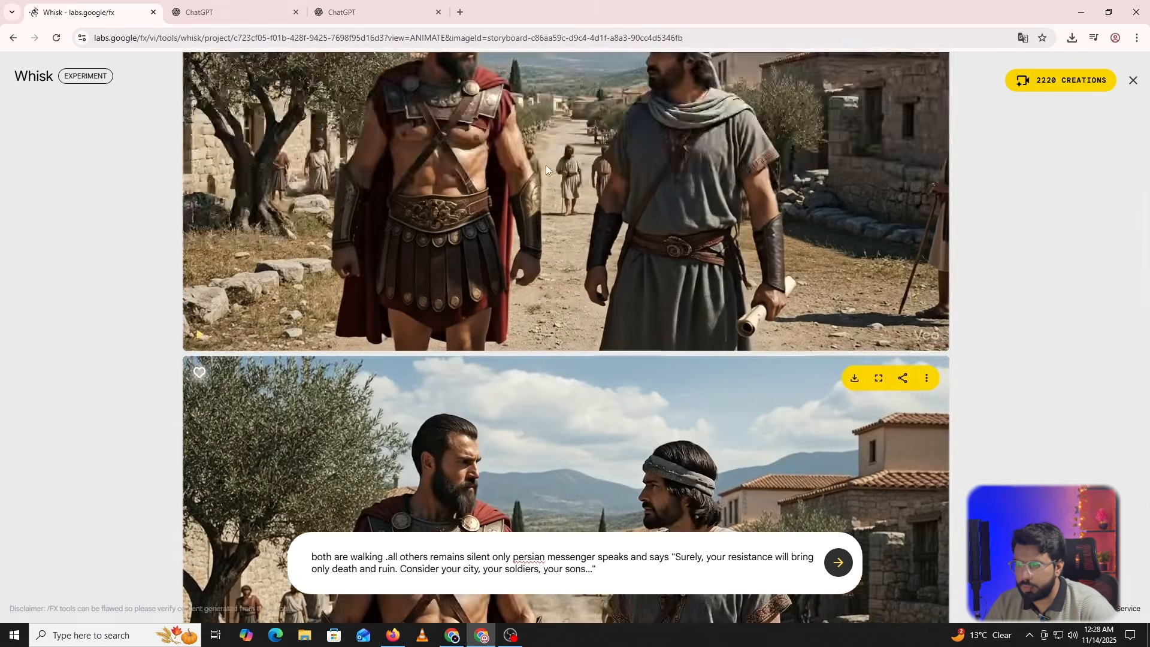
pyautogui.scroll(-7, 545, 164)
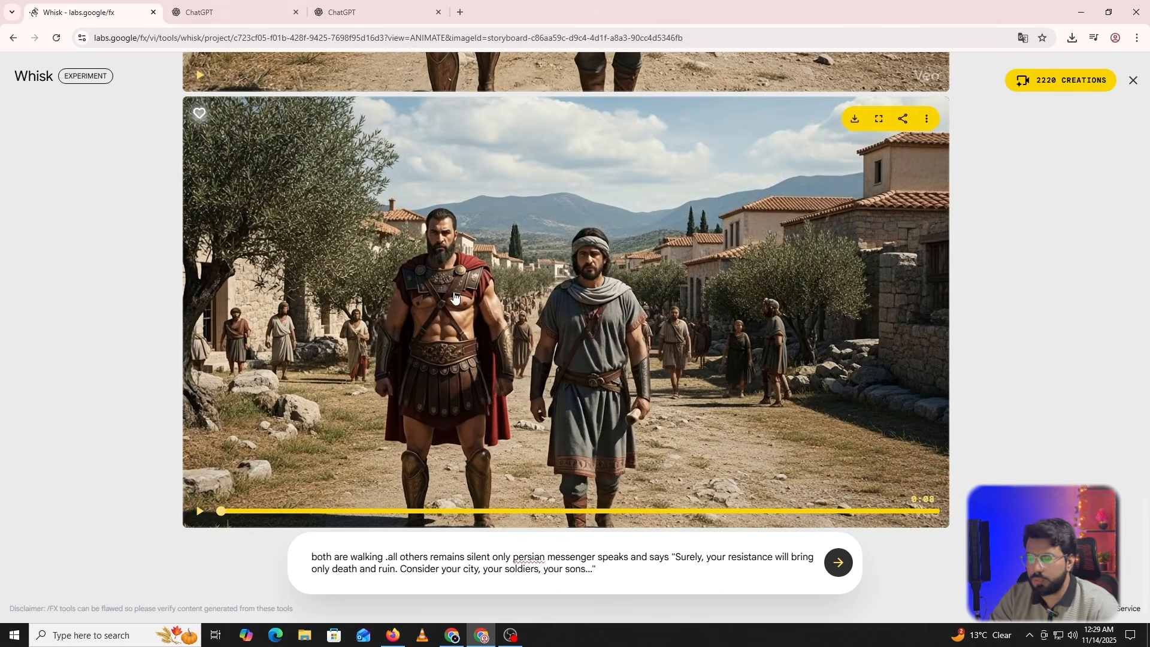
# Play the finished clip in which the Persian messenger warns of death and ruin, and download it.
pyautogui.click(200, 513)
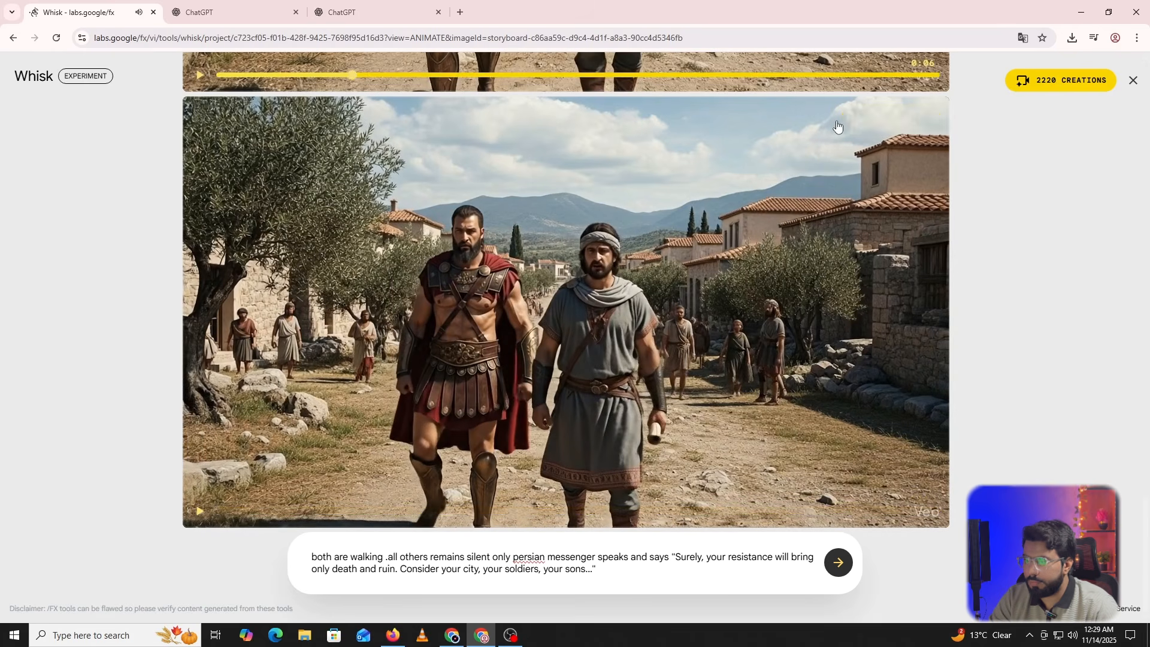
pyautogui.click(855, 119)
pyautogui.click(800, 150)
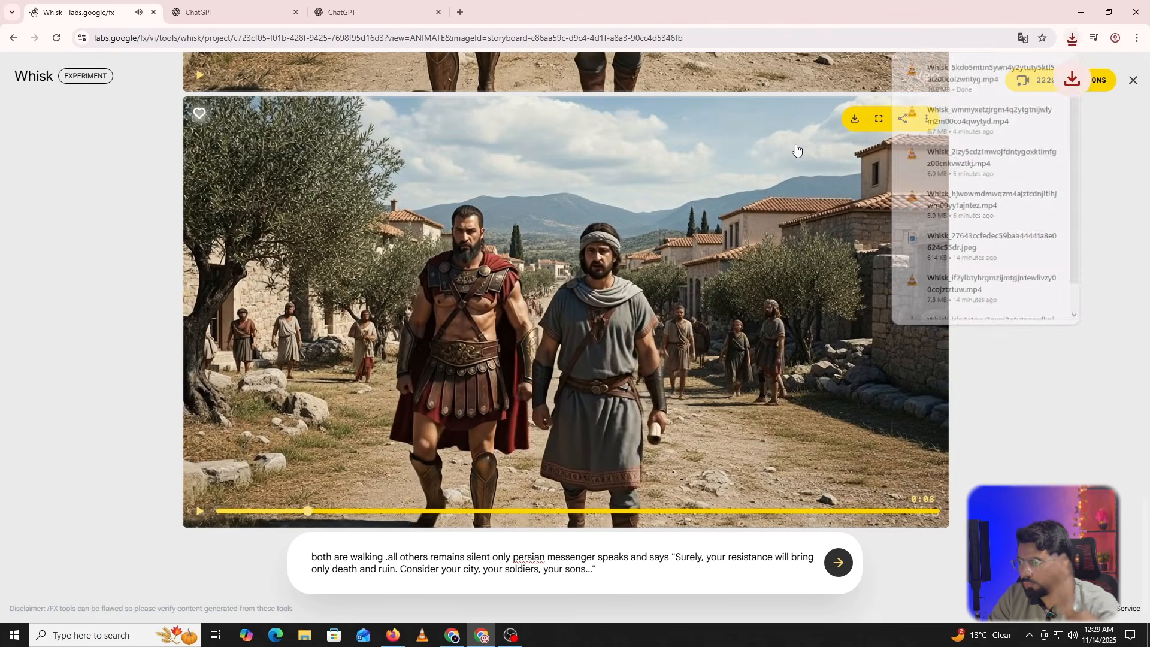
# Switch to the ChatGPT dialogue chat and copy Leonidas's last line from "Our sons are raised" through "our soldiers fight for honor".
pyautogui.click(233, 12)
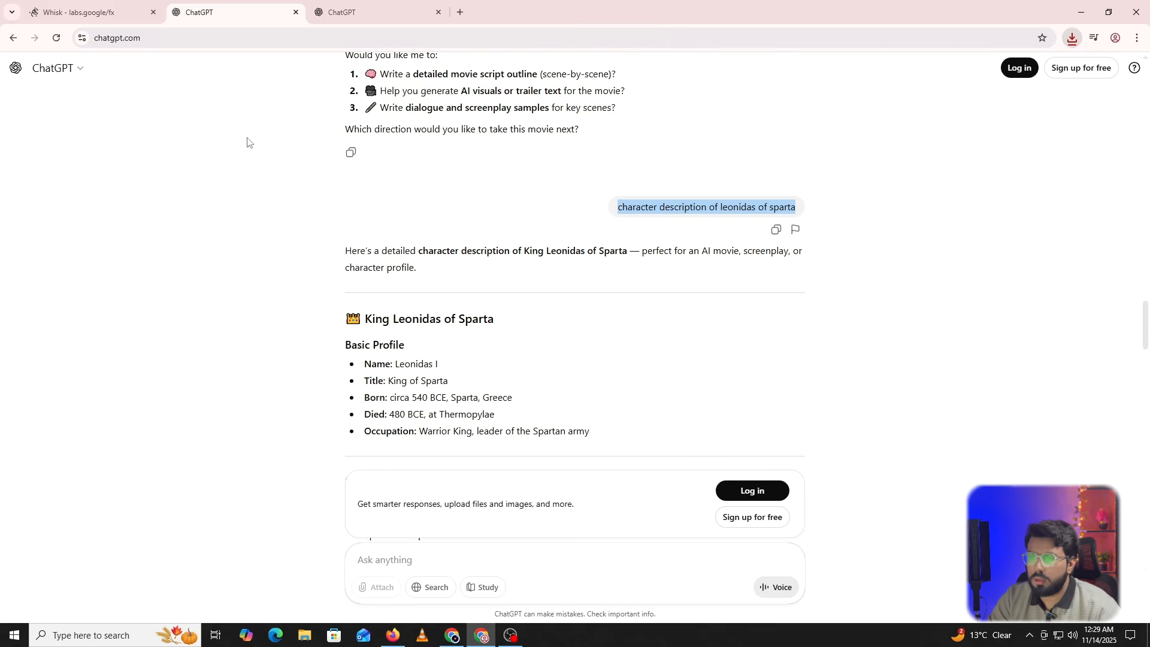
pyautogui.hotkey('ctrl', 'Tab')
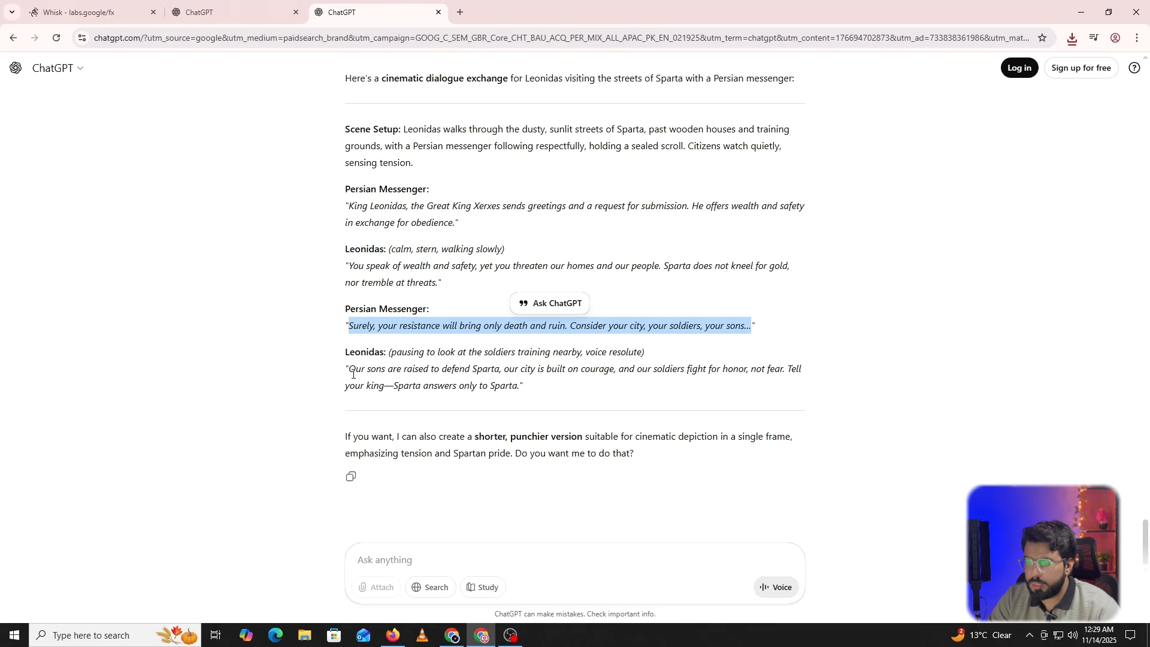
pyautogui.moveTo(348, 369); pyautogui.dragTo(388, 369)
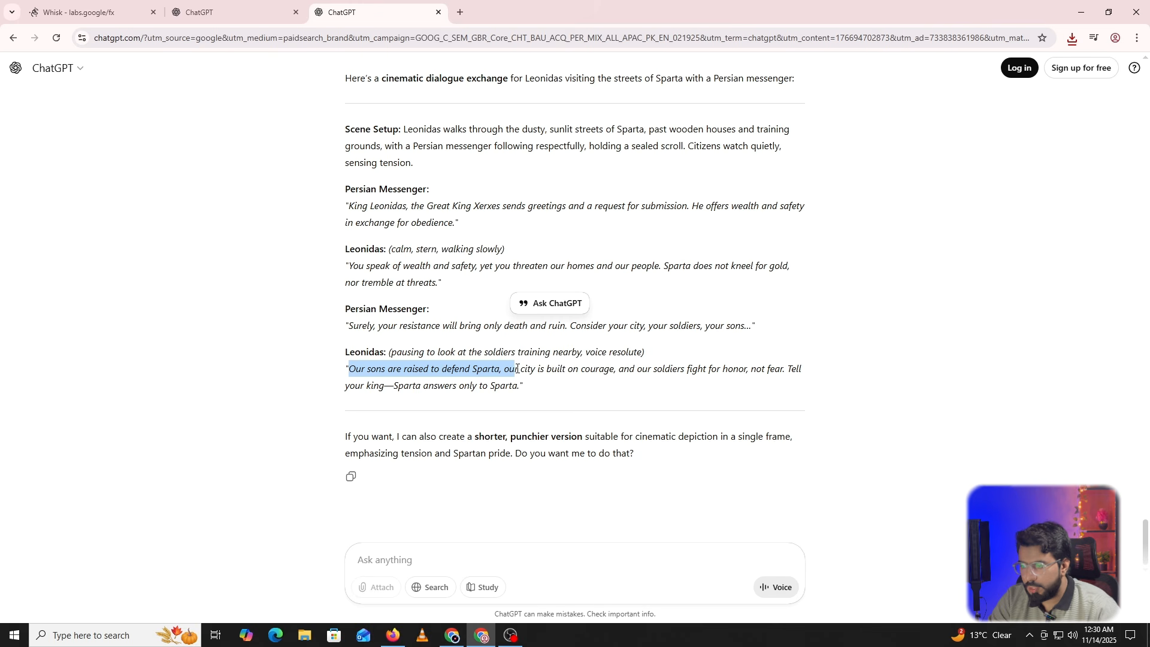
pyautogui.moveTo(517, 369); pyautogui.dragTo(564, 369)
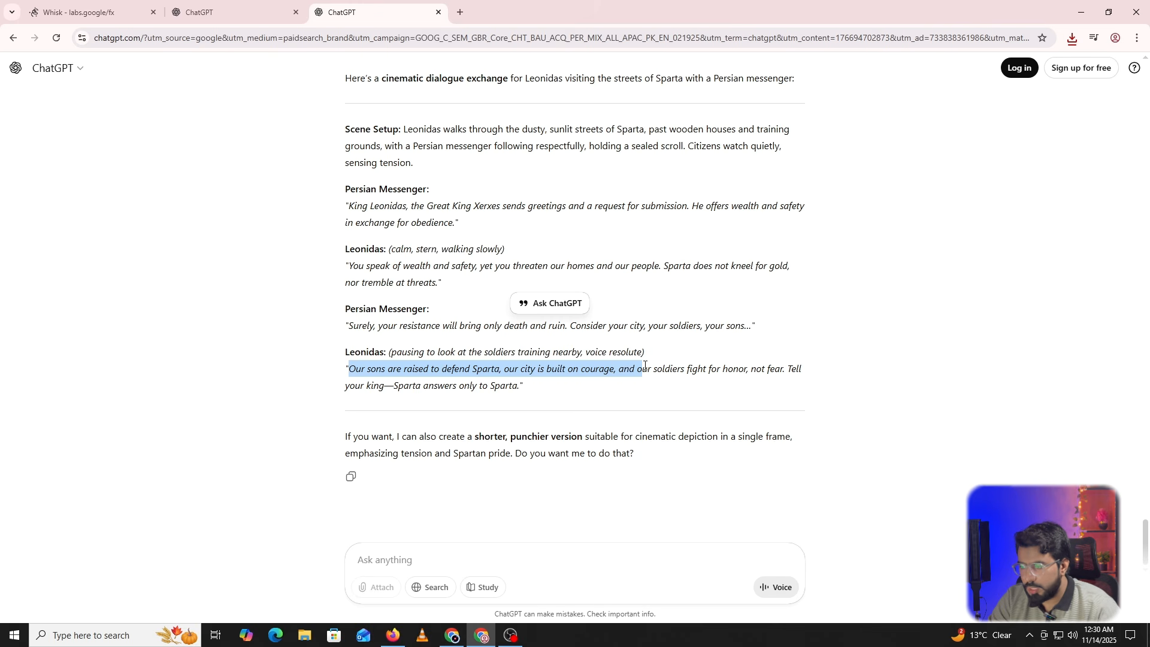
pyautogui.moveTo(645, 365); pyautogui.dragTo(747, 370)
pyautogui.hotkey('ctrl', 'c')
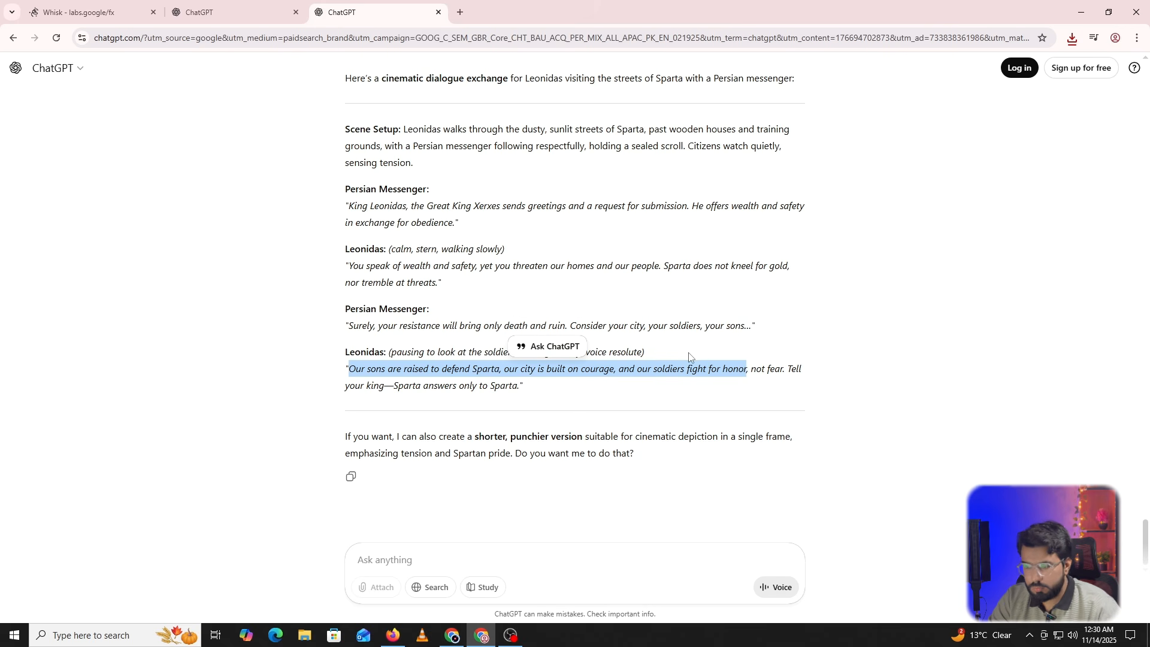
# Switch to Whisk, set the prompt's speaker to "leonidas" and the line from "Our sons are raised" through "fight for honor", and generate the clip.
pyautogui.click(119, 8)
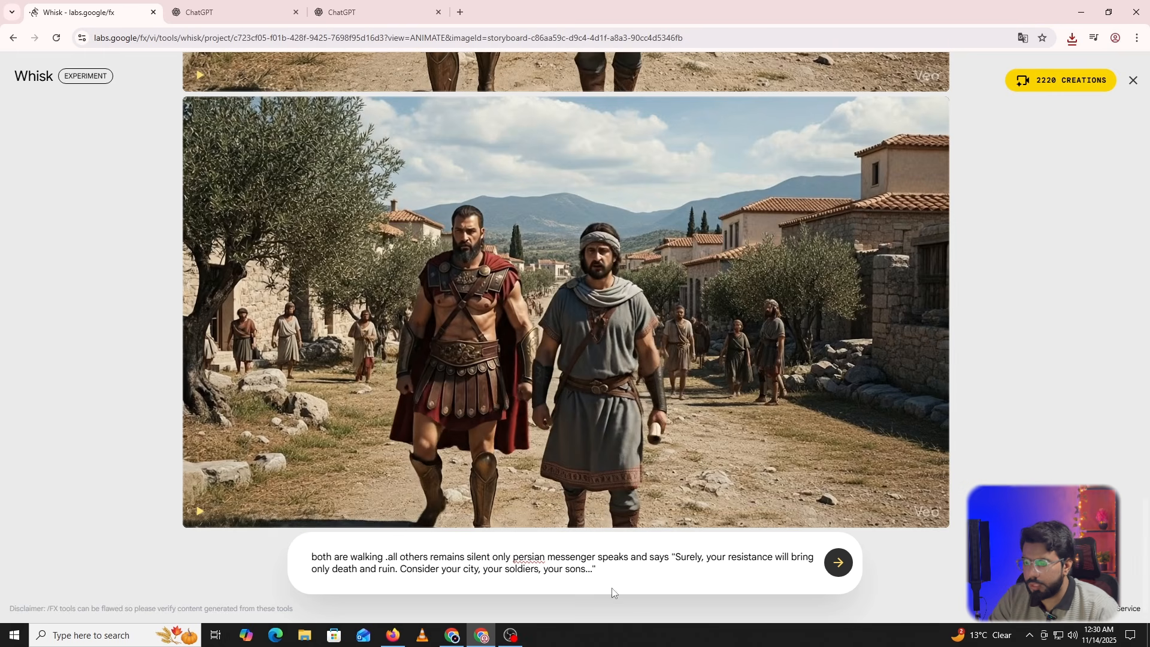
pyautogui.moveTo(612, 592); pyautogui.dragTo(680, 555)
pyautogui.hotkey('ctrl', 'v')
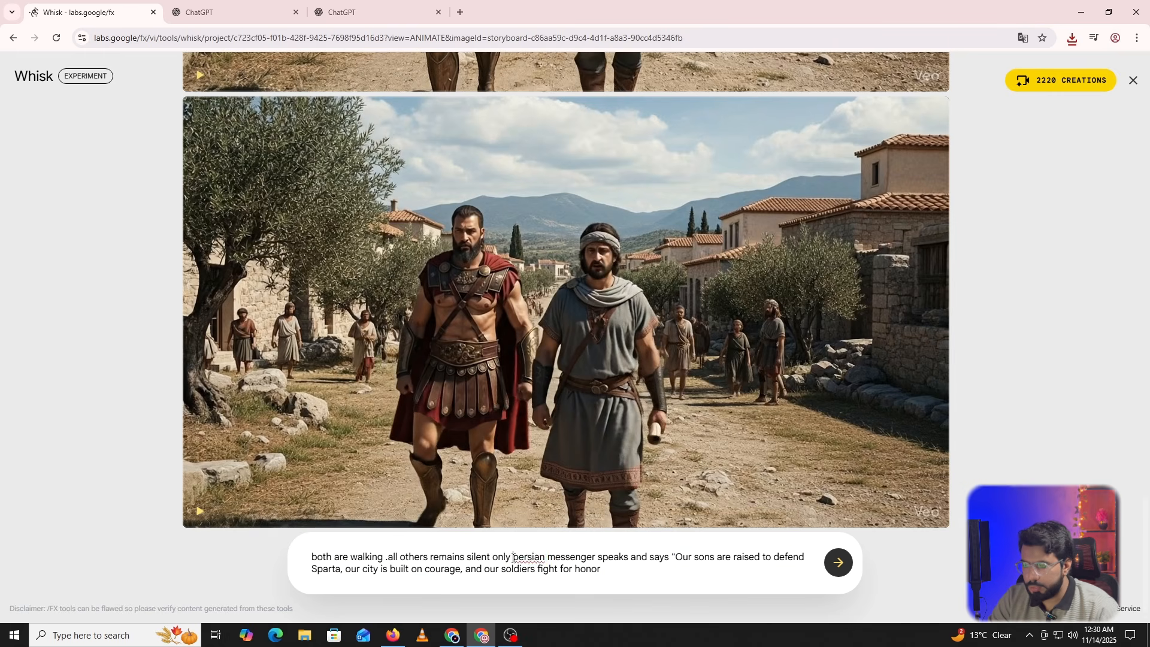
pyautogui.moveTo(513, 558); pyautogui.dragTo(596, 554)
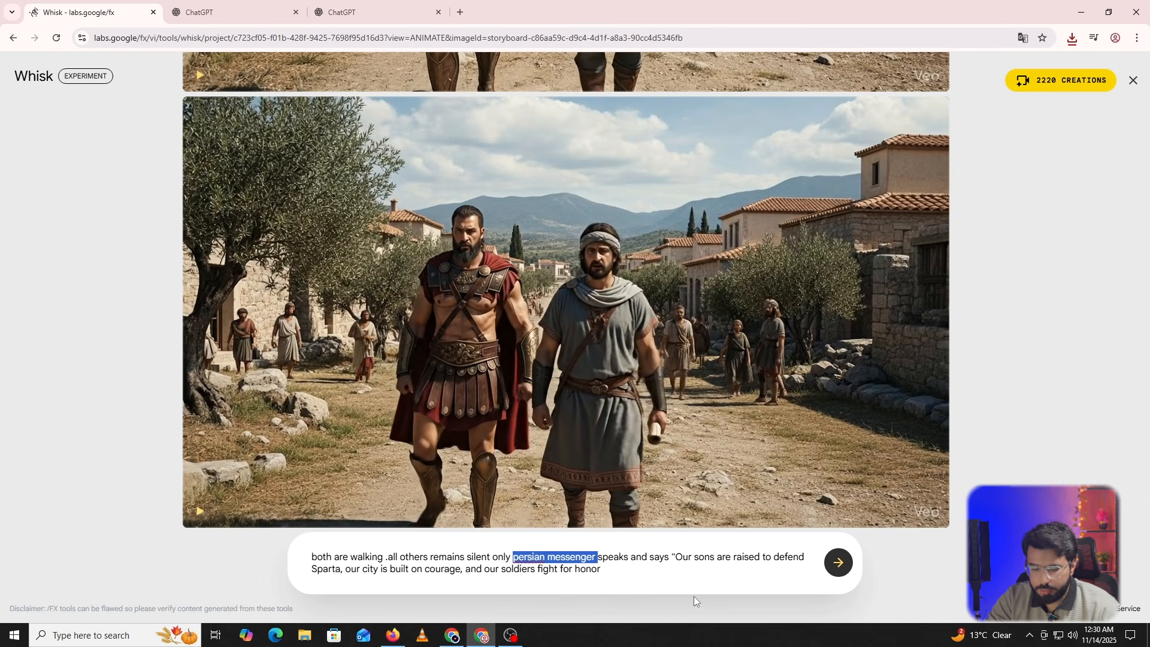
pyautogui.write('leonida')
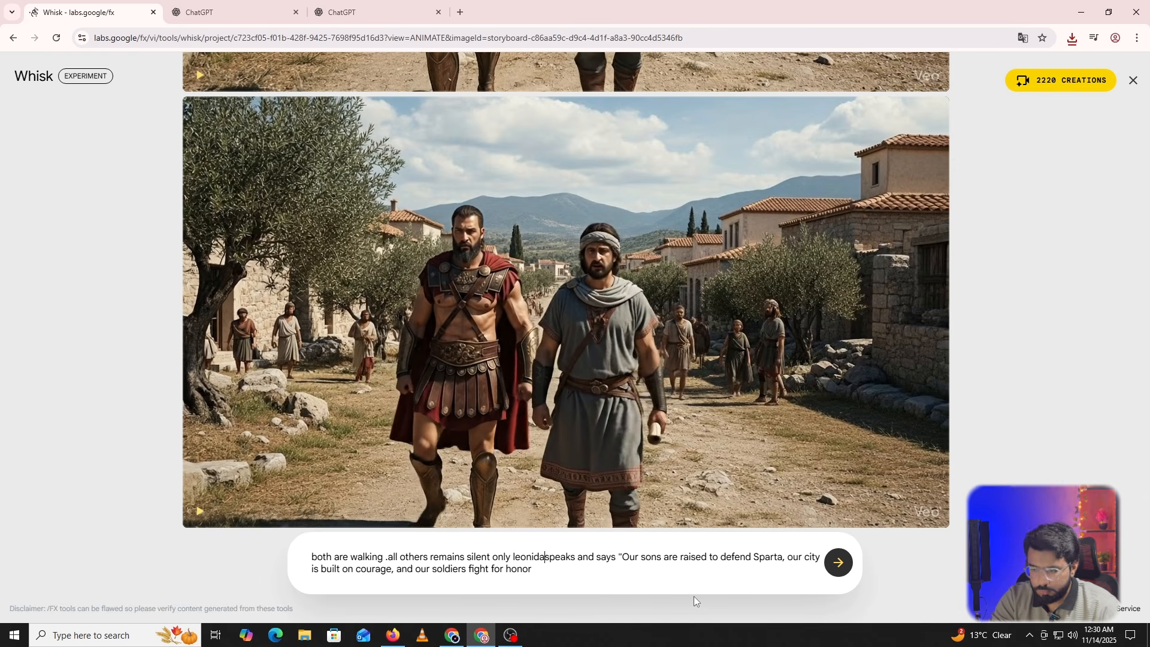
pyautogui.write('s')
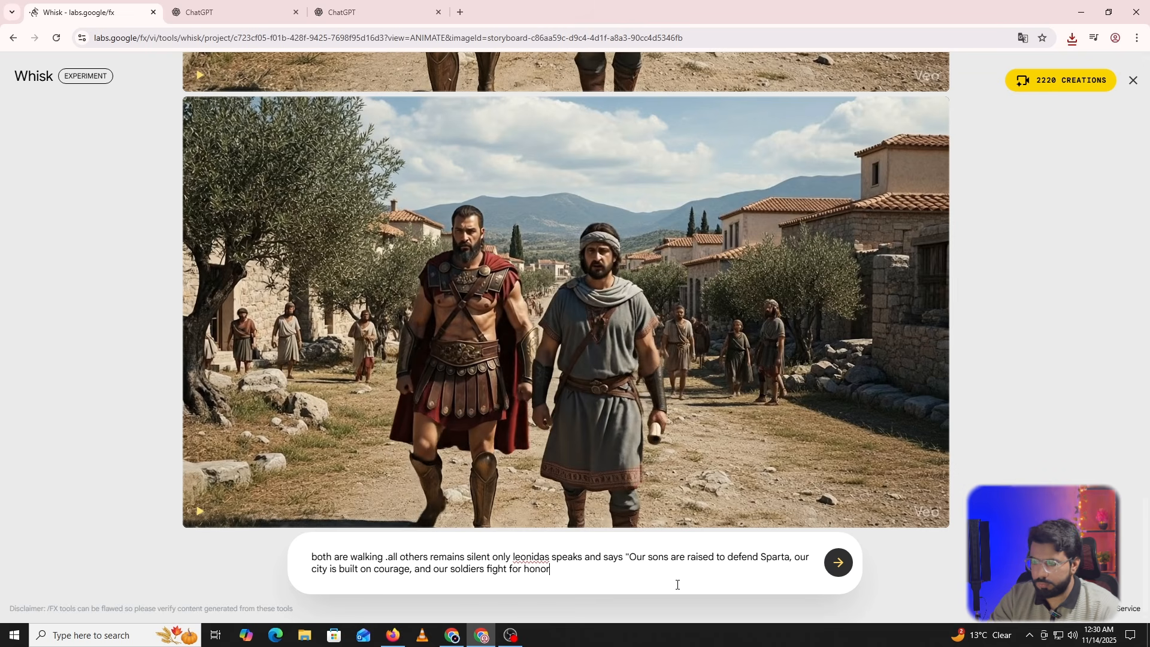
pyautogui.press('Return')
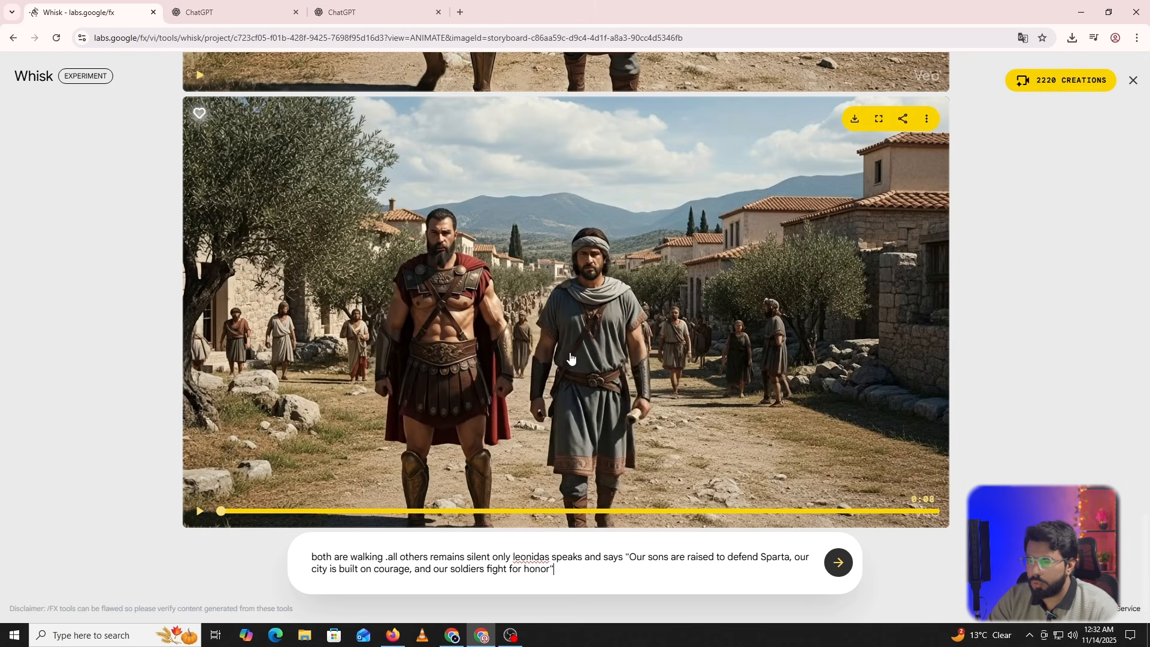
# Play the finished clip in which Leonidas says the sons are raised to defend Sparta, and download it as a video.
pyautogui.click(201, 512)
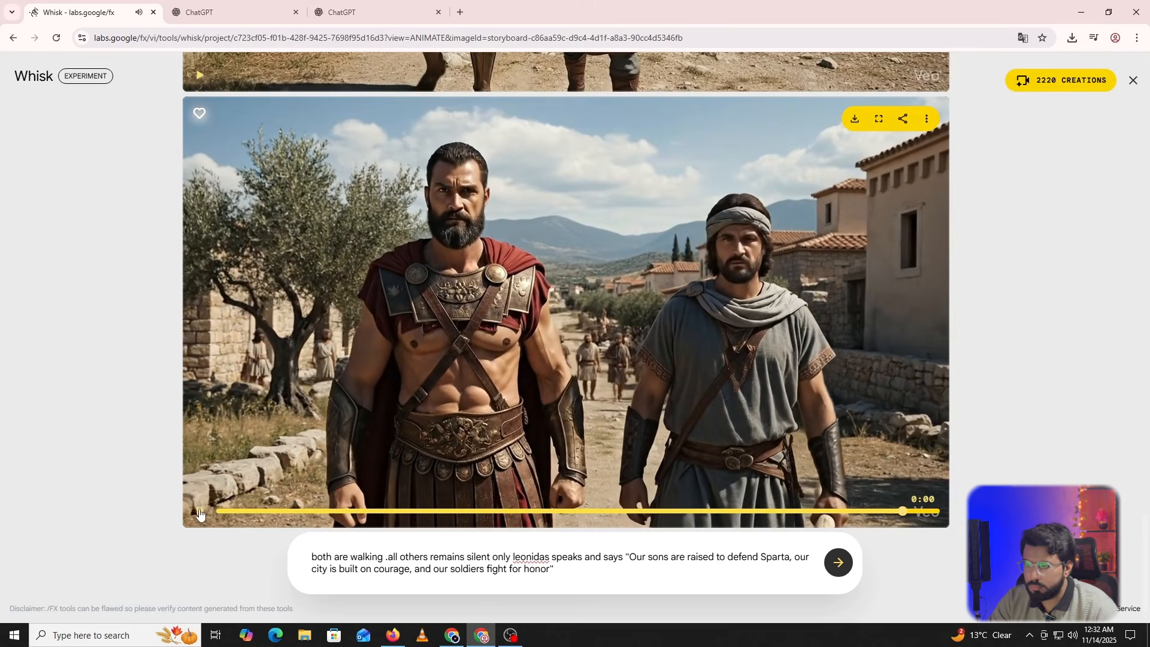
pyautogui.click(857, 123)
pyautogui.click(797, 147)
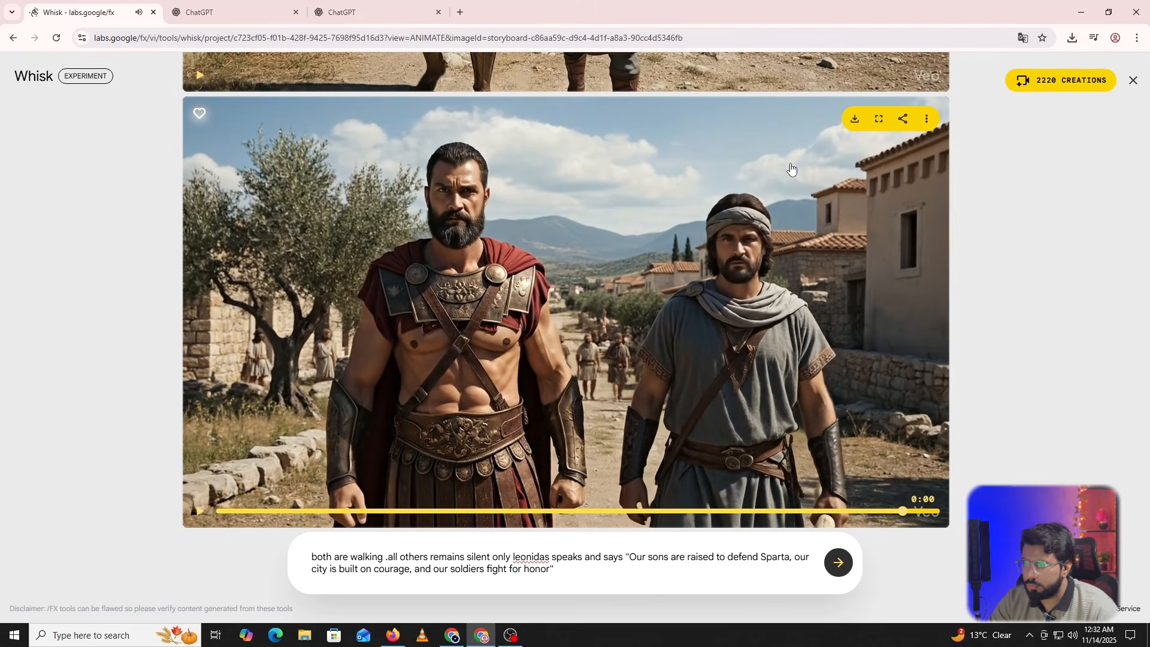
# Switch to the ChatGPT dialogue chat and copy the end of Leonidas's last line, "Tell your king—Sparta answers only to Sparta.".
pyautogui.click(274, 7)
pyautogui.click(365, 12)
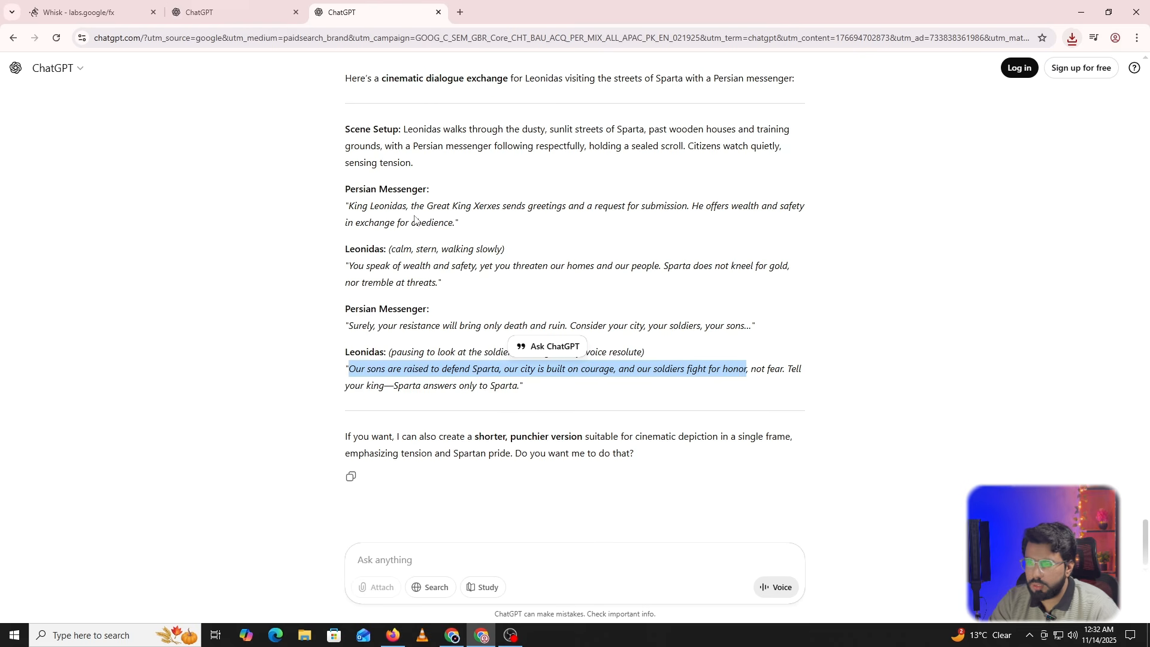
pyautogui.moveTo(788, 368); pyautogui.dragTo(570, 389)
pyautogui.hotkey('ctrl', 'c')
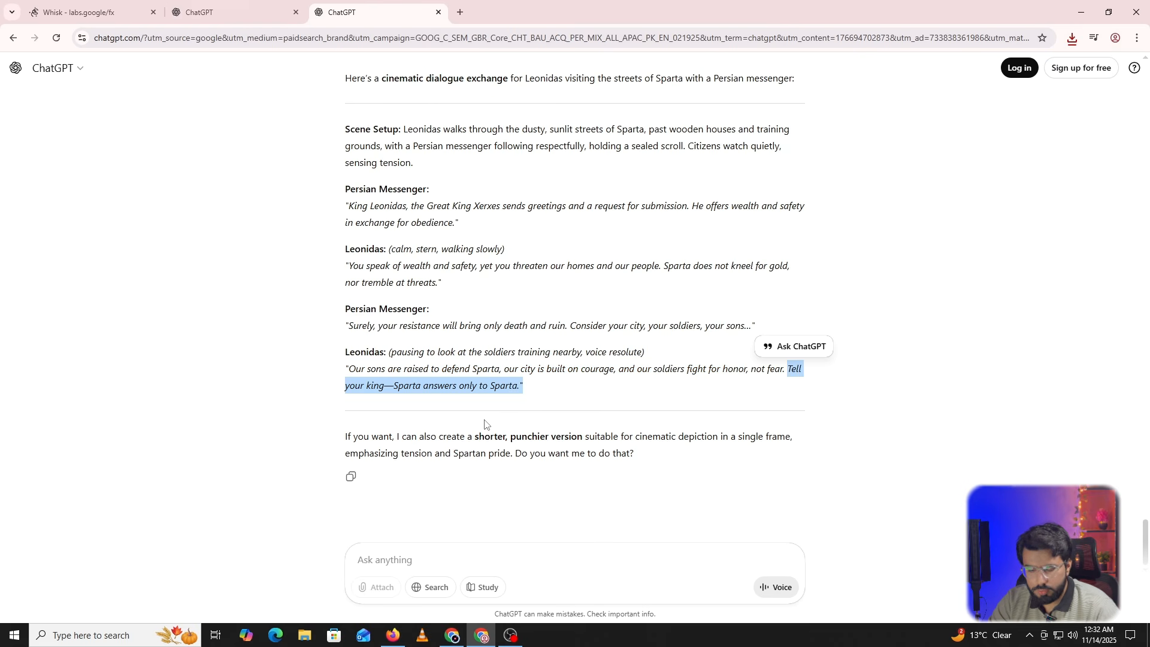
# Return to Whisk, replace the spoken line in the prompt with "Tell your king—Sparta answers only to Sparta." and generate the clip.
pyautogui.click(239, 12)
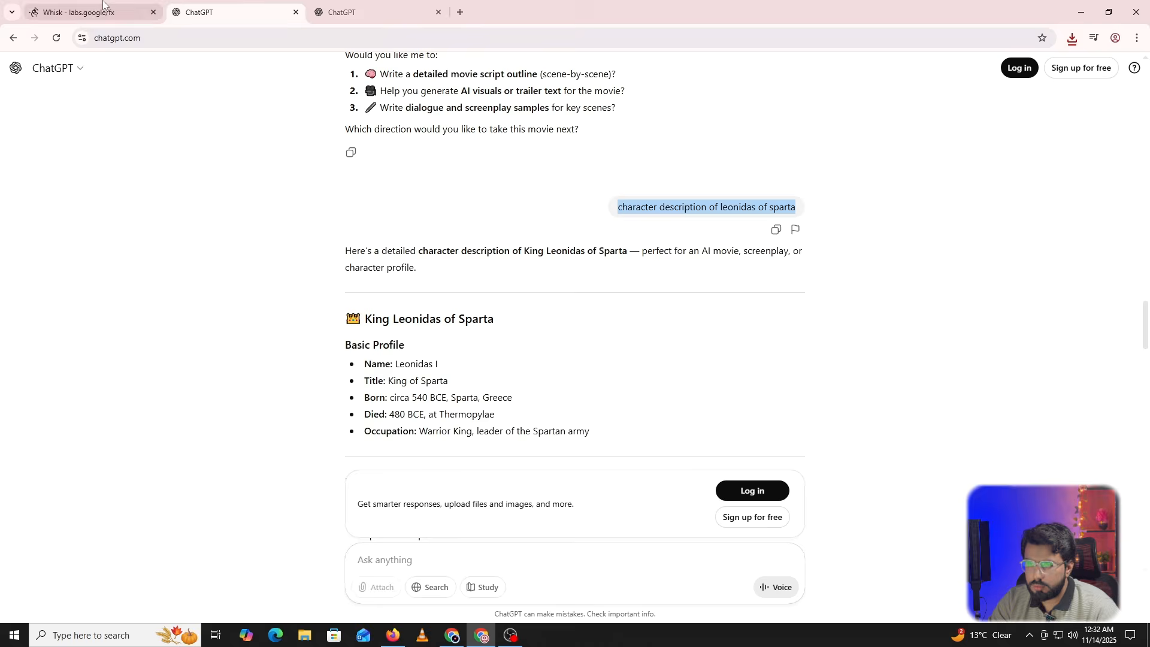
pyautogui.click(90, 12)
pyautogui.moveTo(572, 577); pyautogui.dragTo(652, 554)
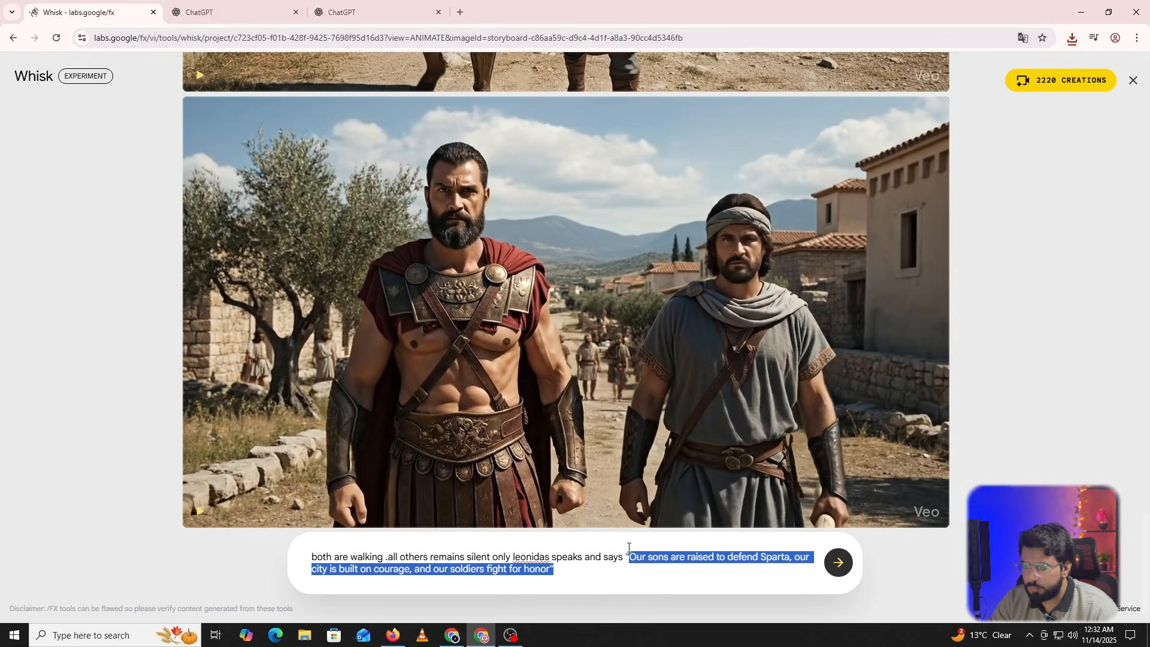
pyautogui.hotkey('ctrl', 'v')
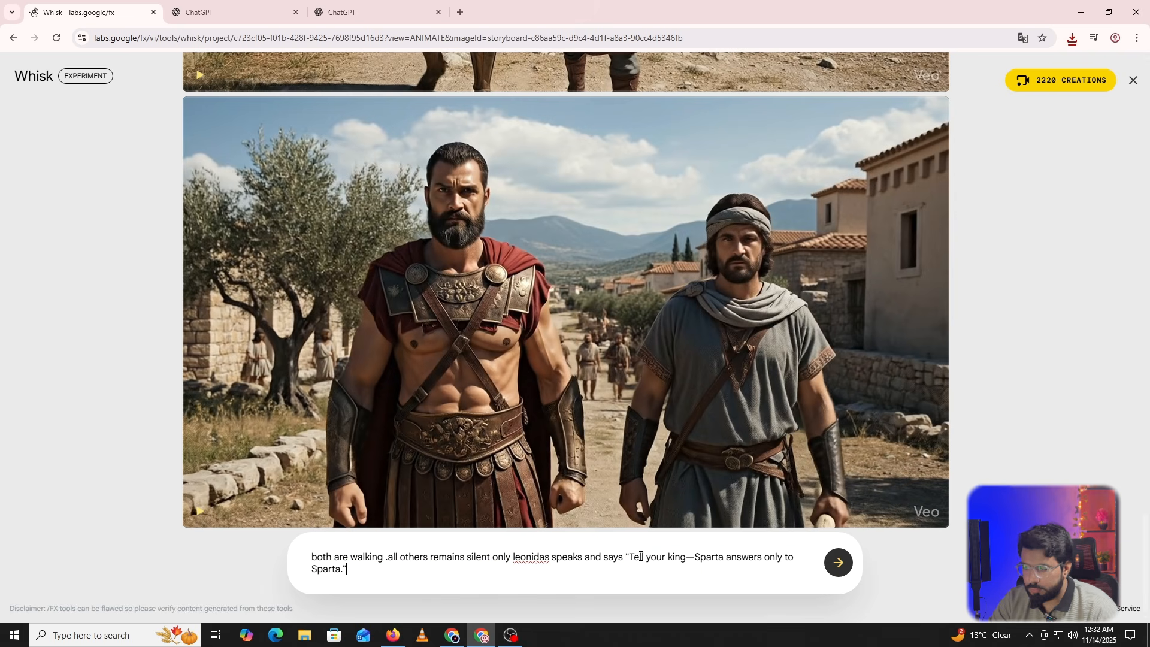
pyautogui.click(838, 562)
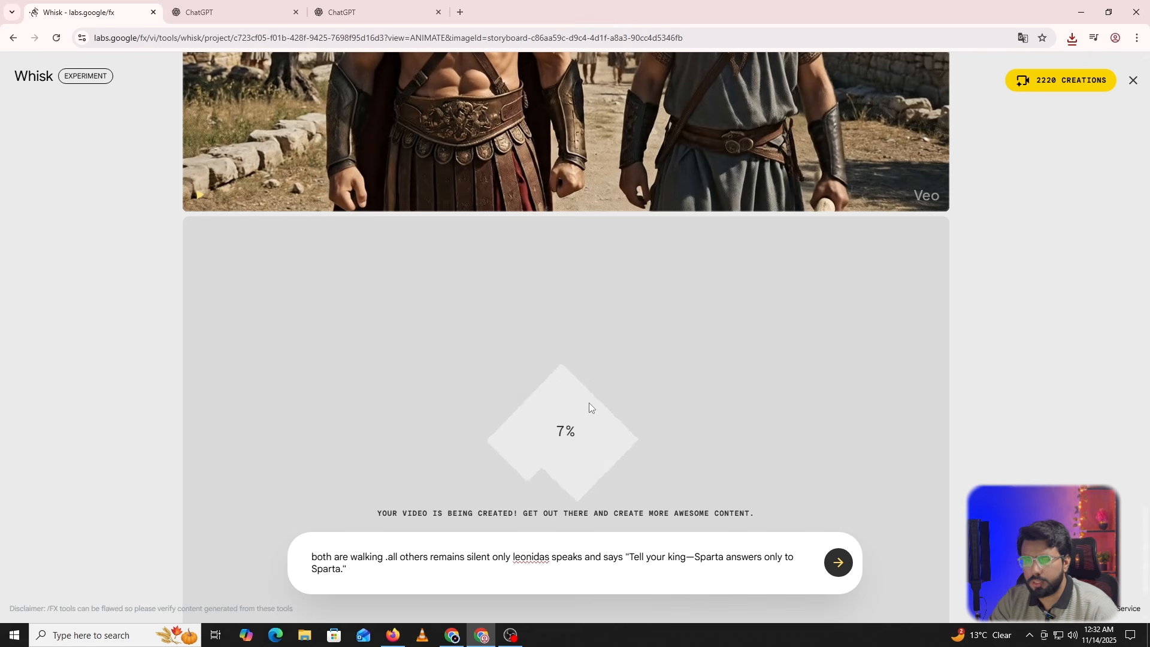
pyautogui.scroll(5, 528, 401)
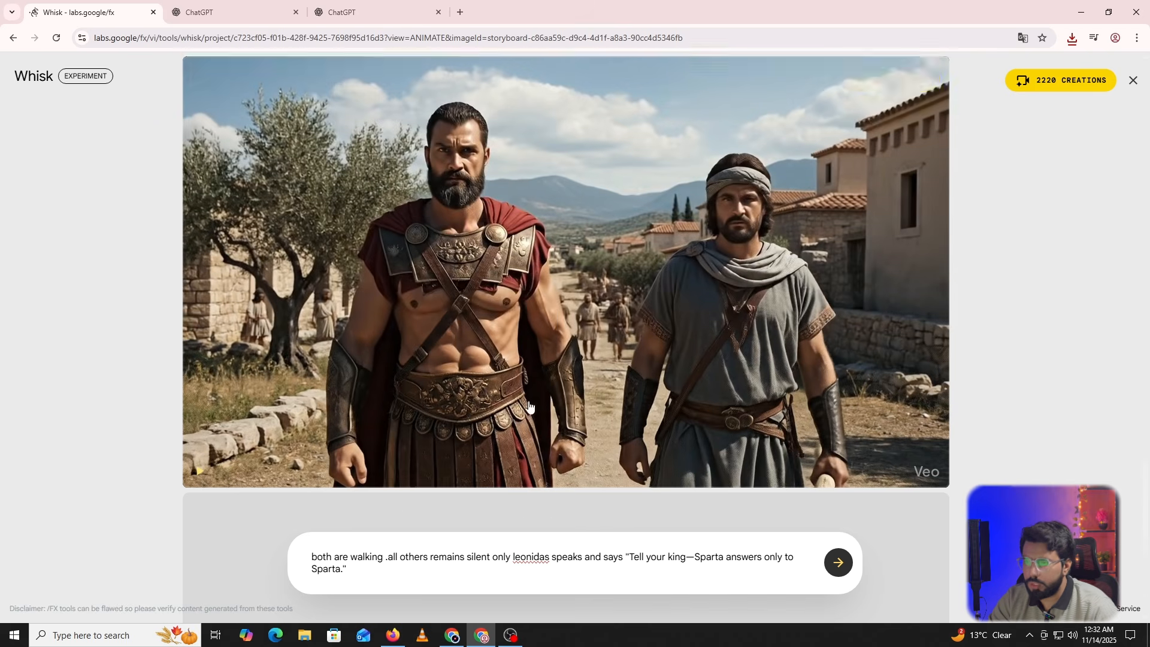
pyautogui.scroll(1, 528, 407)
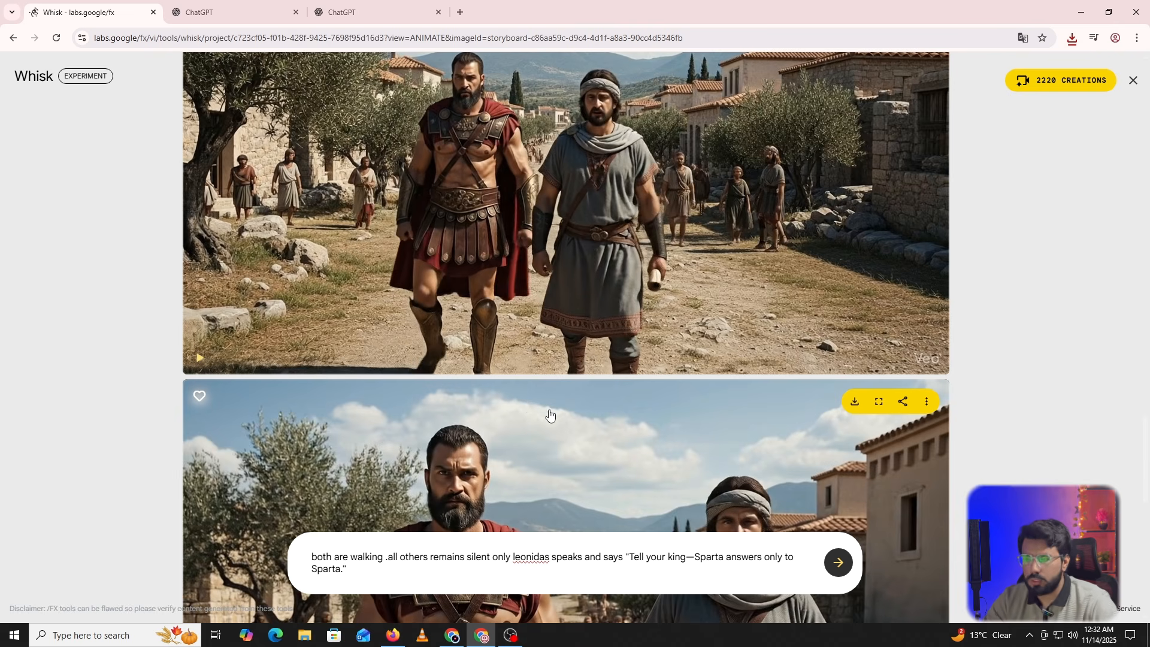
pyautogui.scroll(-5, 549, 414)
pyautogui.scroll(2, 512, 470)
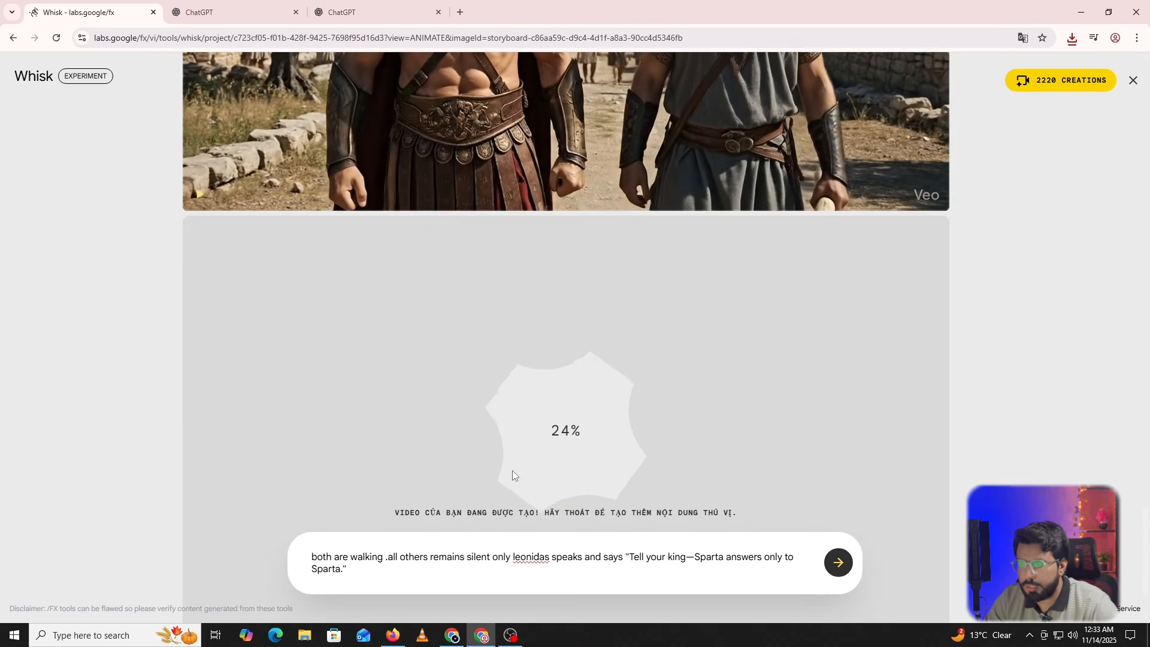
pyautogui.scroll(-2, 512, 470)
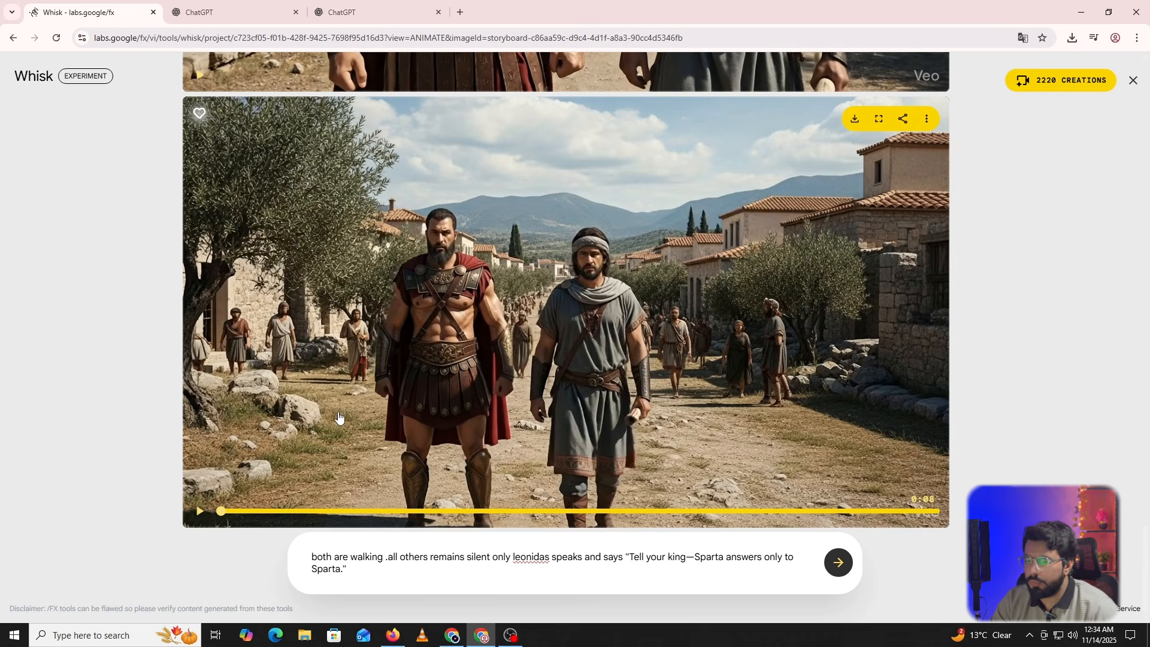
# Play the finished clip with Leonidas's line "Tell your king—Sparta answers only to Sparta." and download it as a video.
pyautogui.click(200, 512)
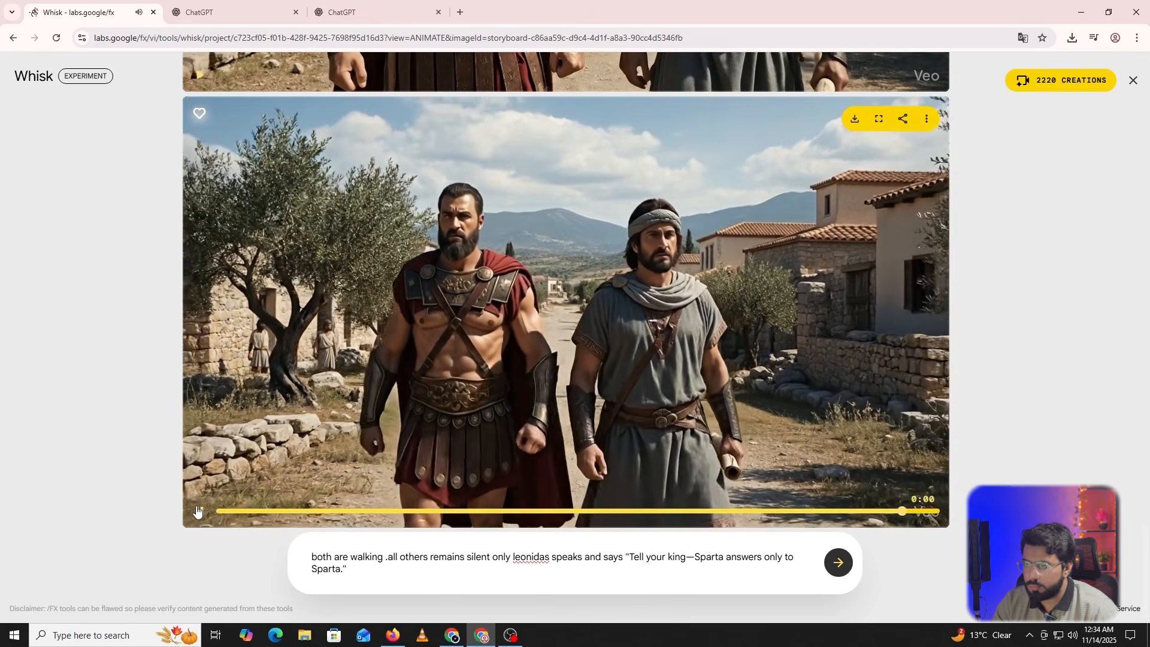
pyautogui.click(855, 119)
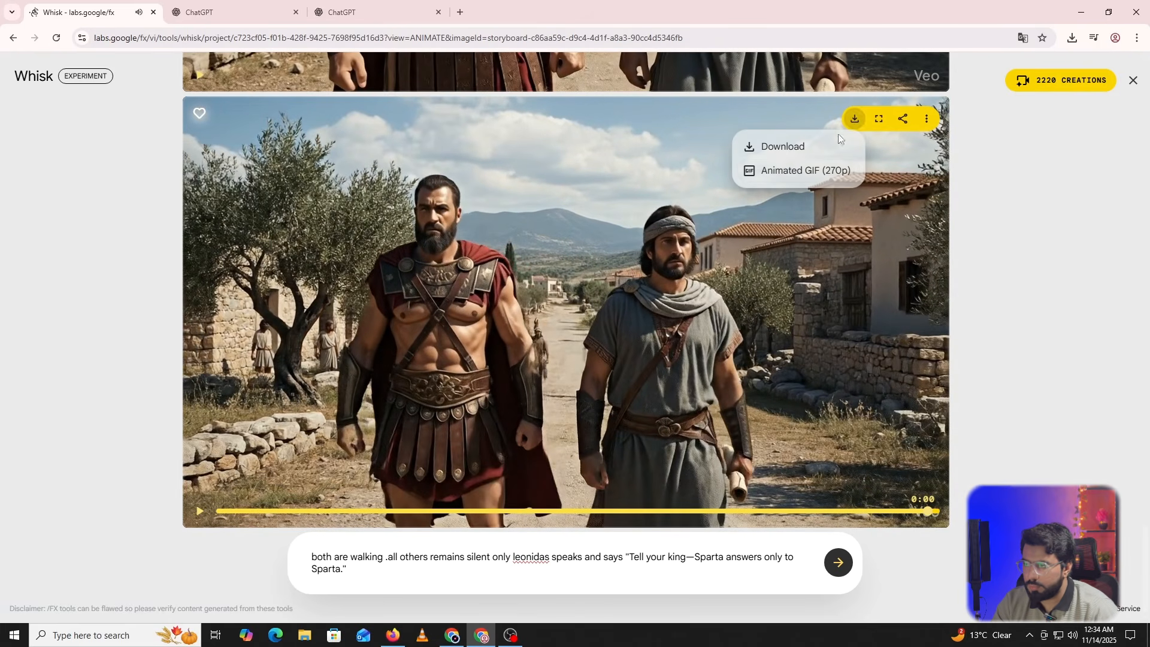
pyautogui.click(782, 149)
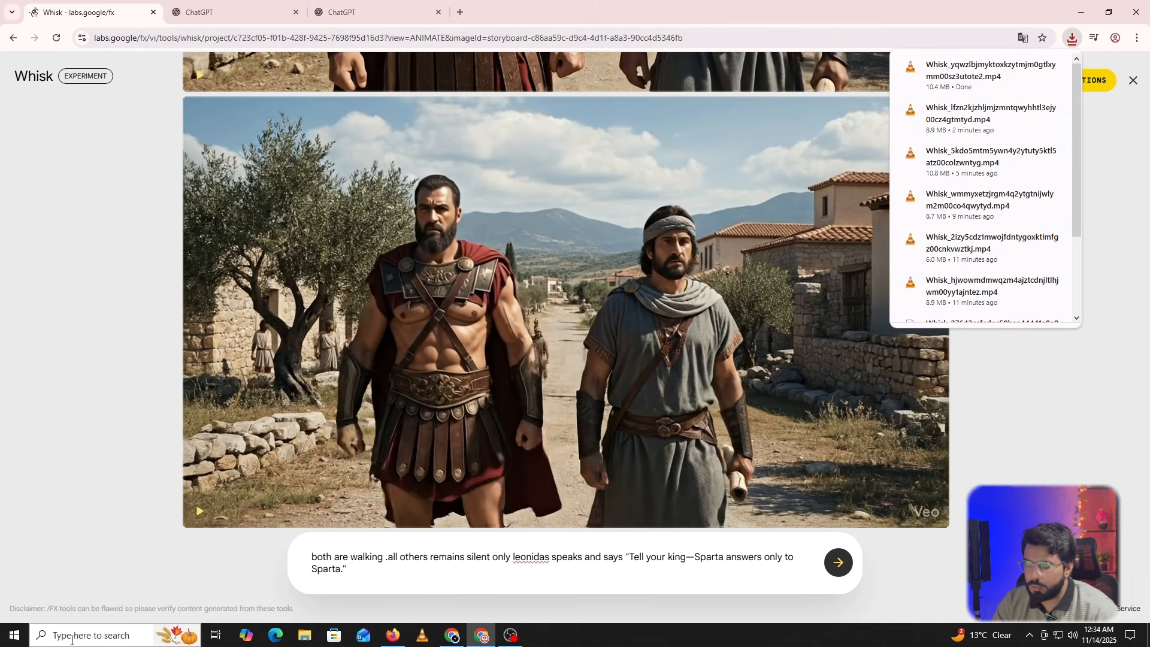
# Minimize the browser, open CapCut from the desktop and create a new video project.
pyautogui.click(1084, 9)
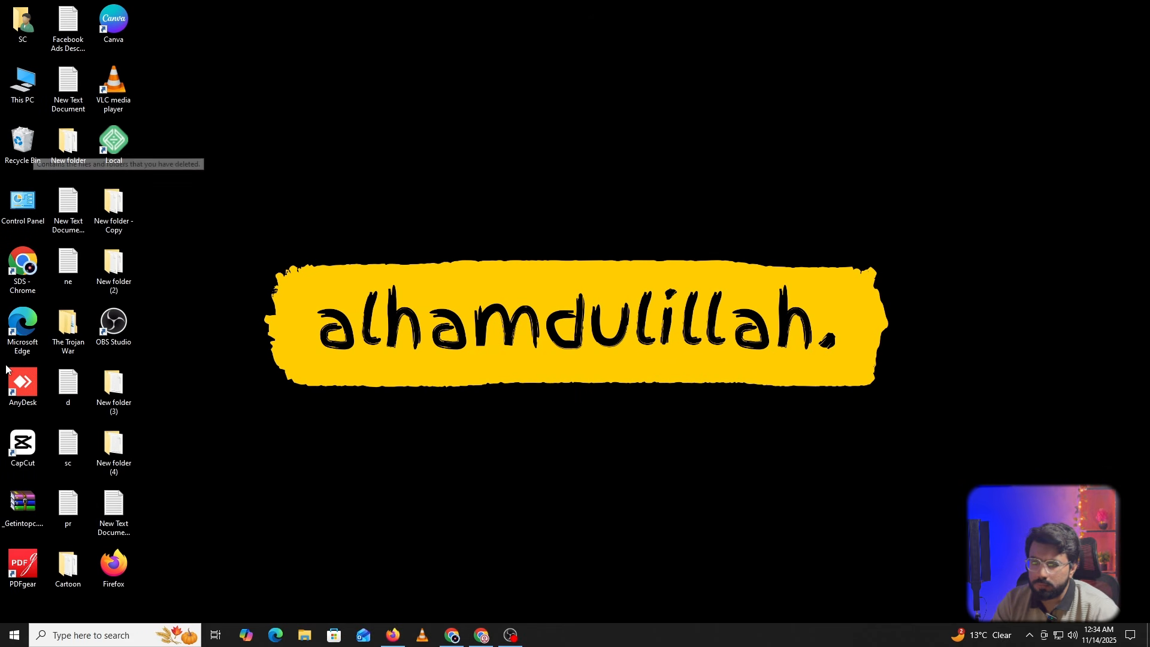
pyautogui.doubleClick(22, 447)
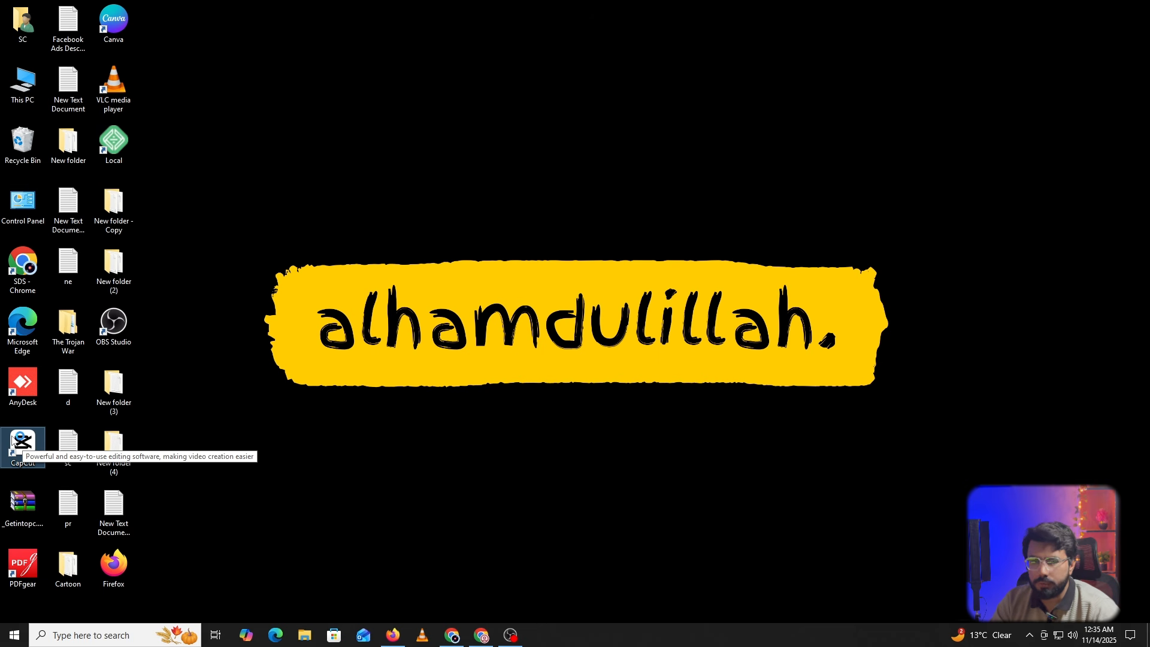
pyautogui.doubleClick(22, 443)
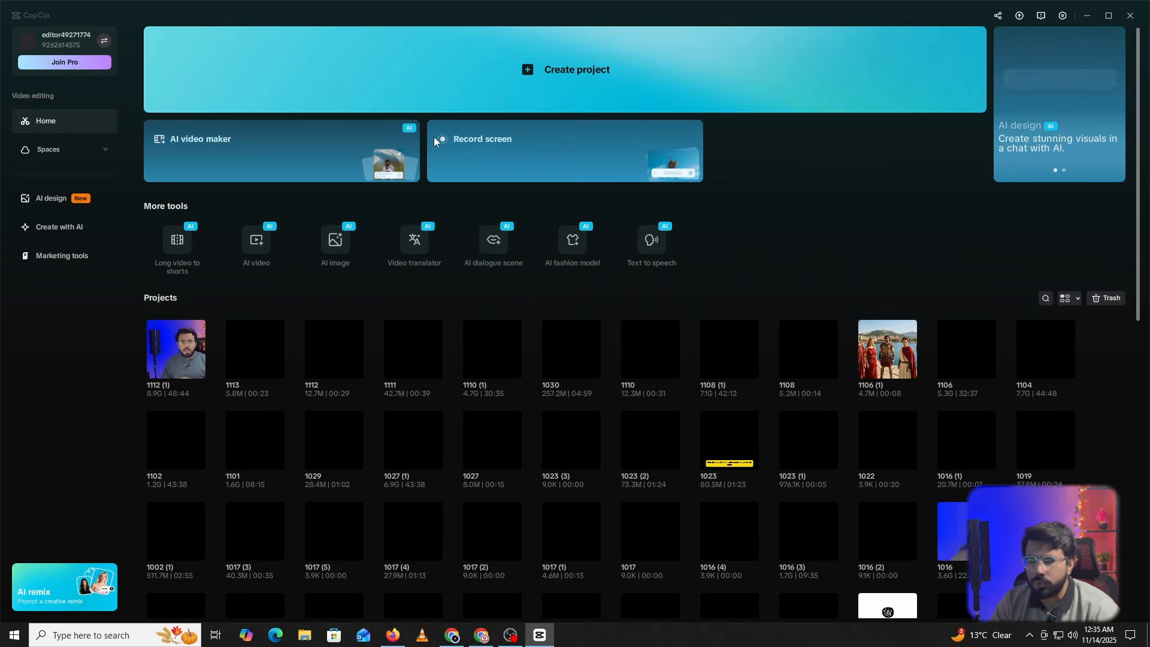
pyautogui.click(528, 69)
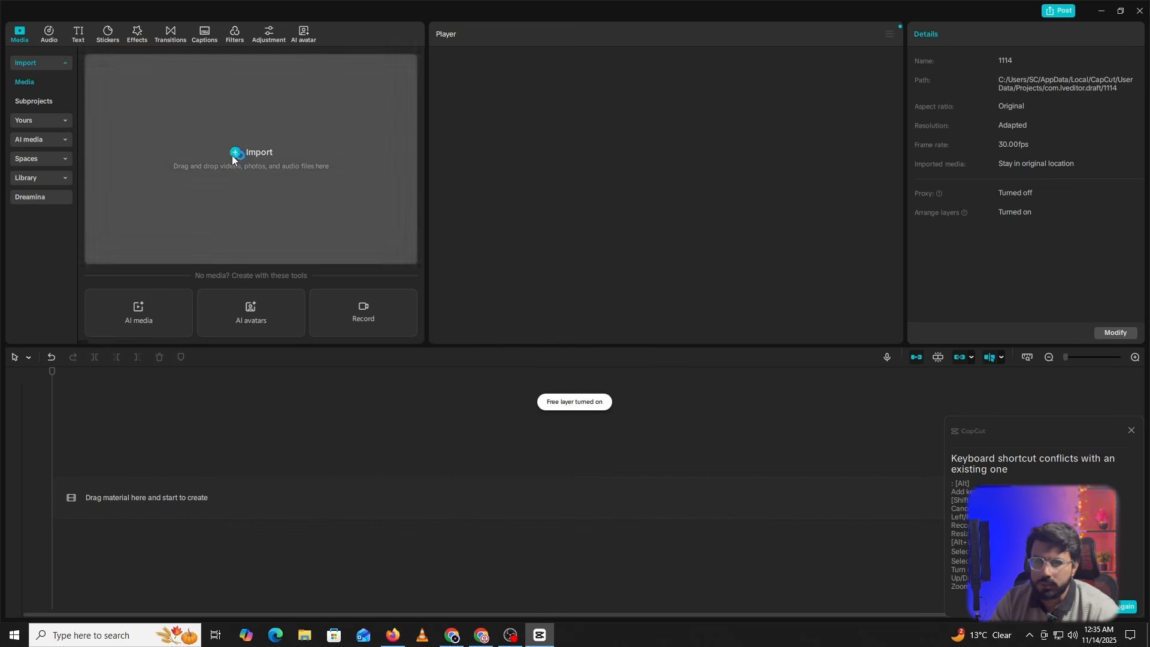
# Import today's eight Whisk MP4 clips from the Downloads folder into the project, leaving out the JPEG image.
pyautogui.click(233, 154)
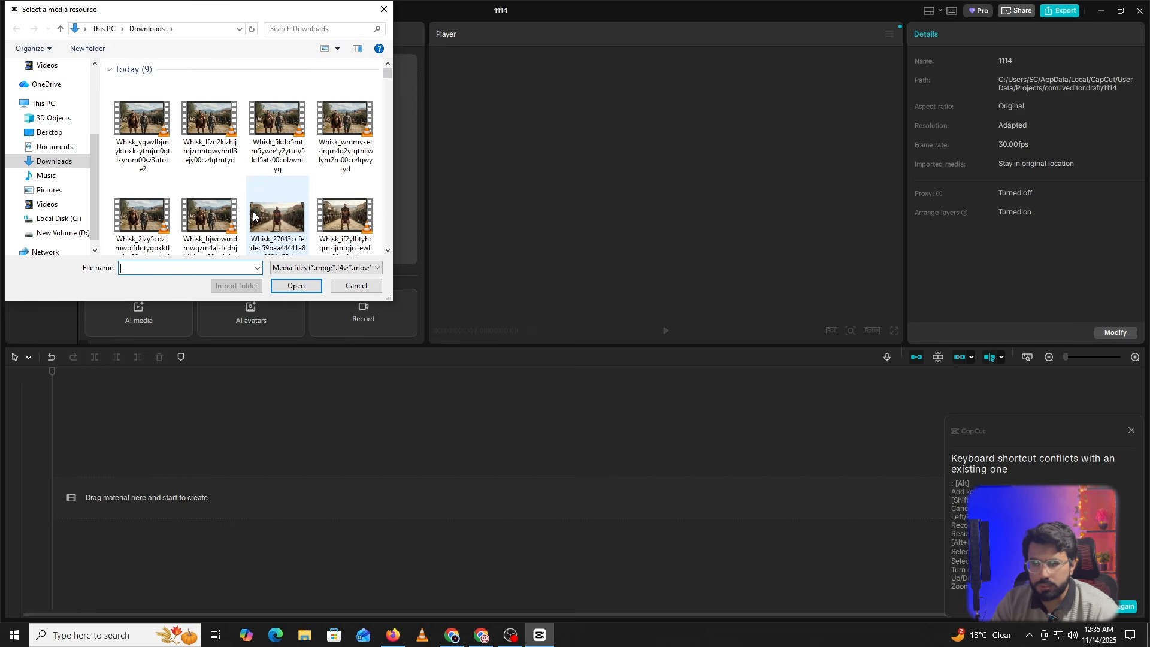
pyautogui.scroll(-1, 293, 227)
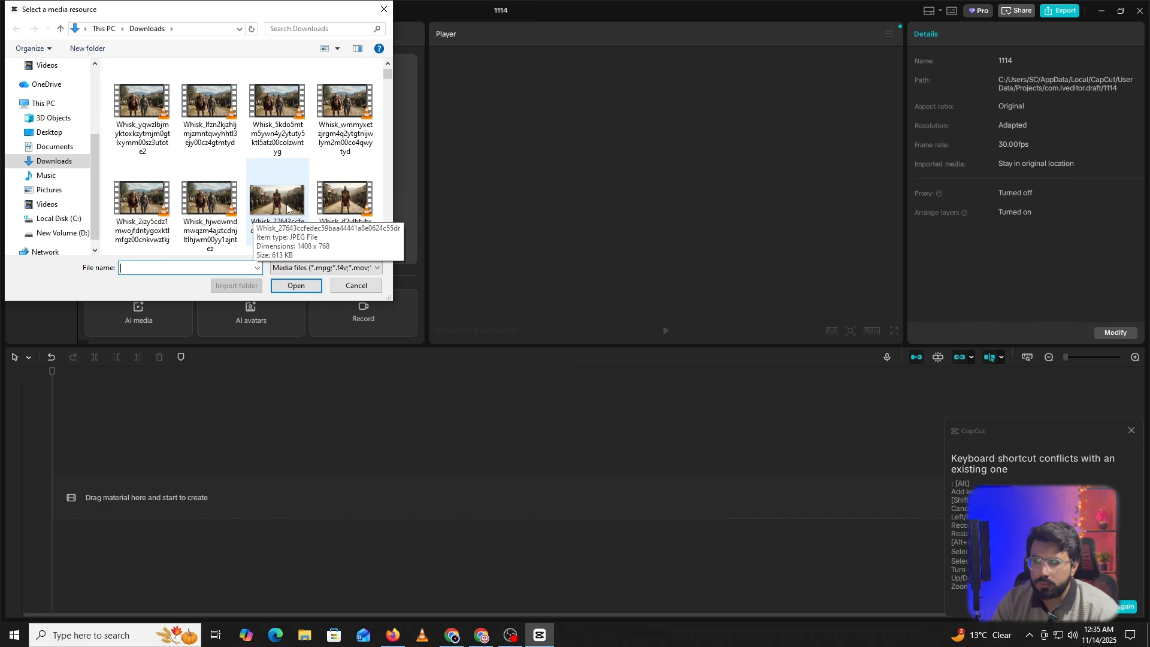
pyautogui.scroll(-2, 284, 196)
pyautogui.click(168, 207)
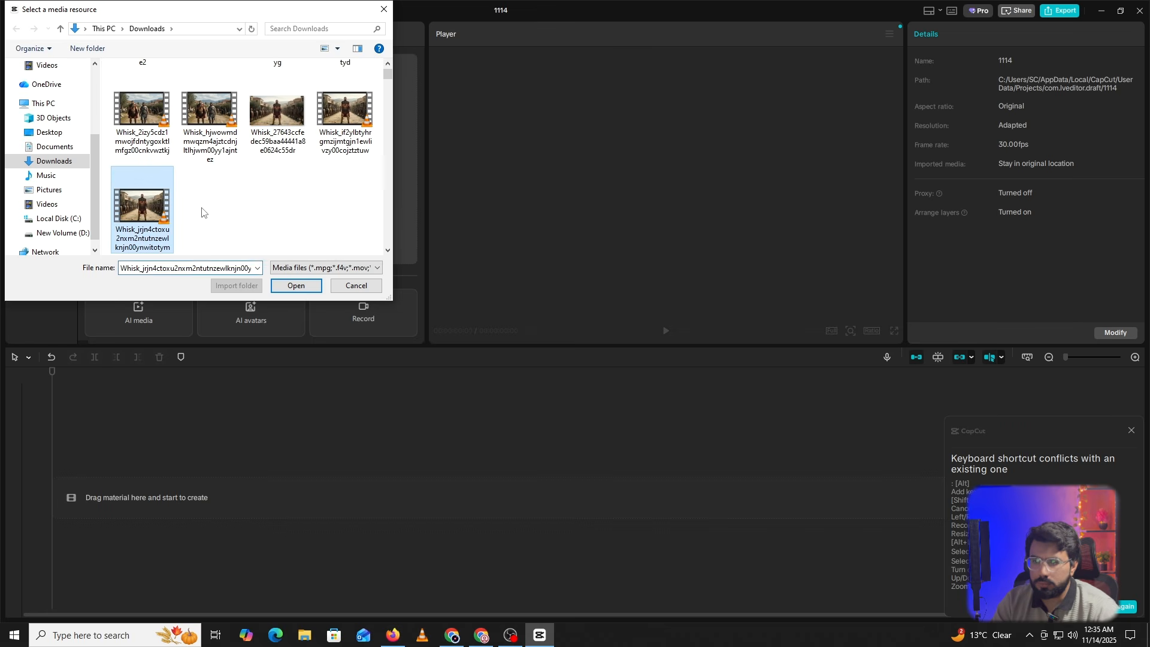
pyautogui.keyDown('ctrl'); pyautogui.click(345, 135); pyautogui.keyUp('ctrl')
pyautogui.keyDown('ctrl'); pyautogui.click(211, 128); pyautogui.keyUp('ctrl')
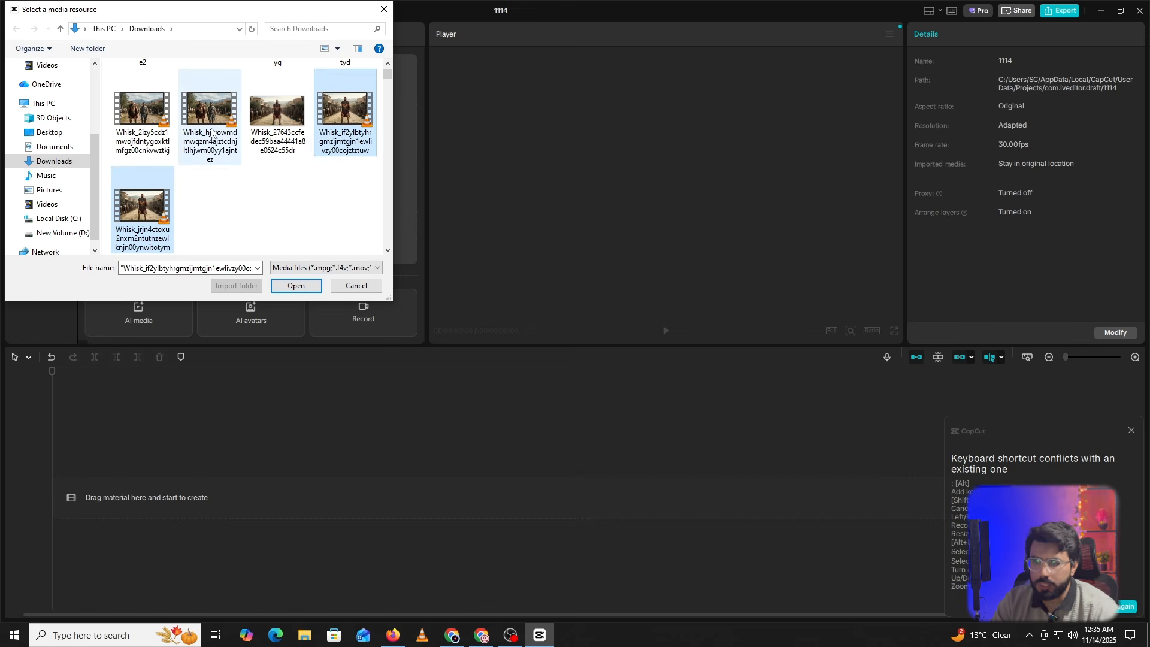
pyautogui.keyDown('ctrl'); pyautogui.click(142, 120); pyautogui.keyUp('ctrl')
pyautogui.moveTo(387, 79); pyautogui.dragTo(386, 72)
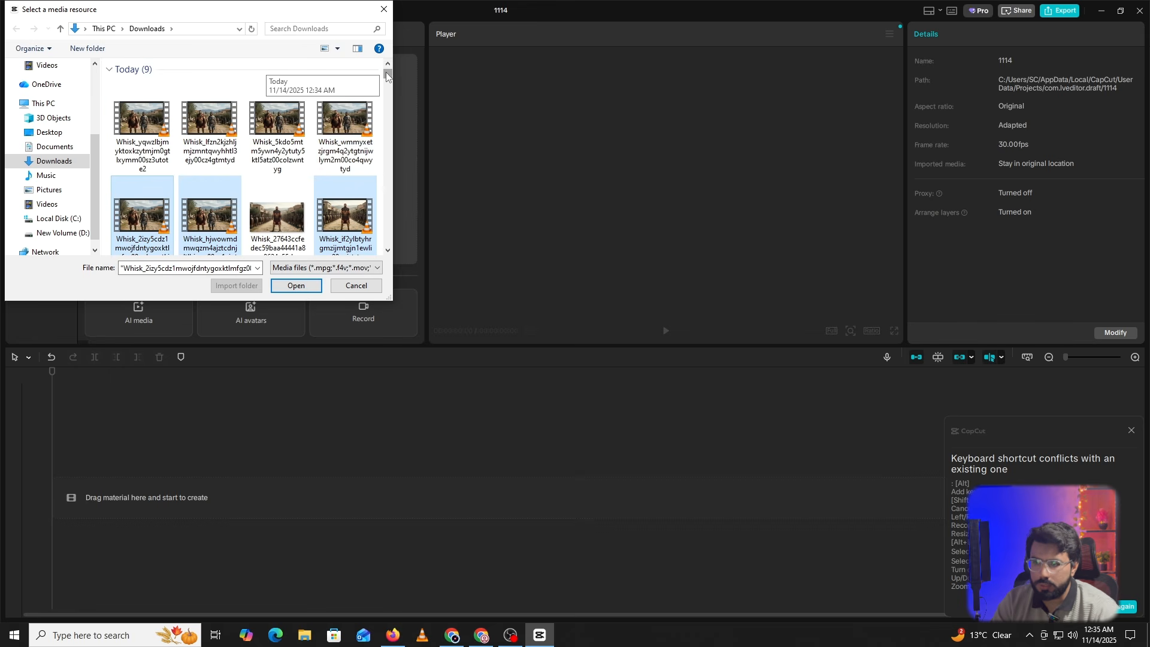
pyautogui.keyDown('ctrl'); pyautogui.click(346, 120); pyautogui.keyUp('ctrl')
pyautogui.keyDown('ctrl'); pyautogui.click(278, 119); pyautogui.keyUp('ctrl')
pyautogui.keyDown('ctrl'); pyautogui.click(238, 124); pyautogui.keyUp('ctrl')
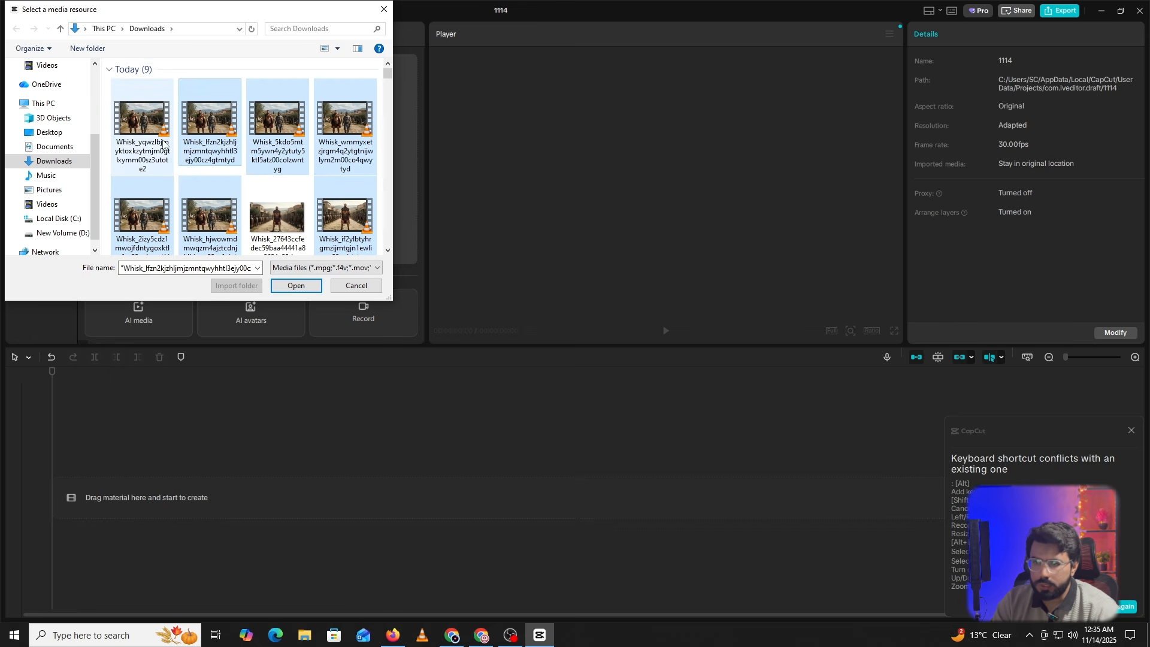
pyautogui.keyDown('ctrl'); pyautogui.click(142, 122); pyautogui.keyUp('ctrl')
pyautogui.click(297, 286)
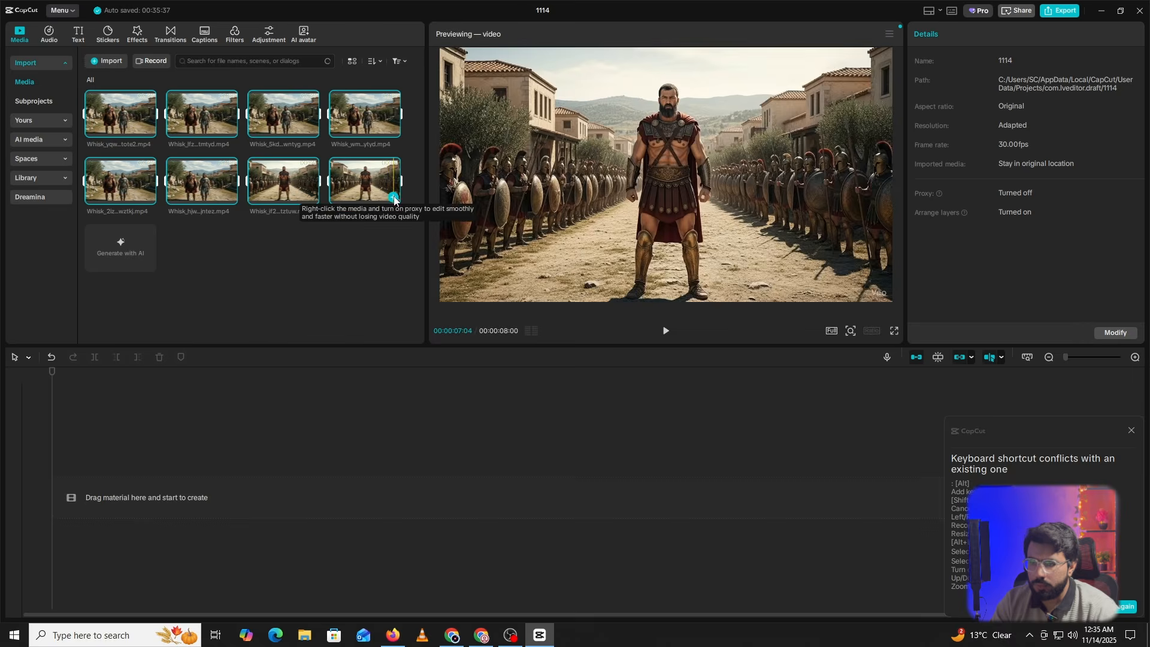
# Add all eight imported Whisk clips to the timeline and clear the selection.
pyautogui.click(393, 197)
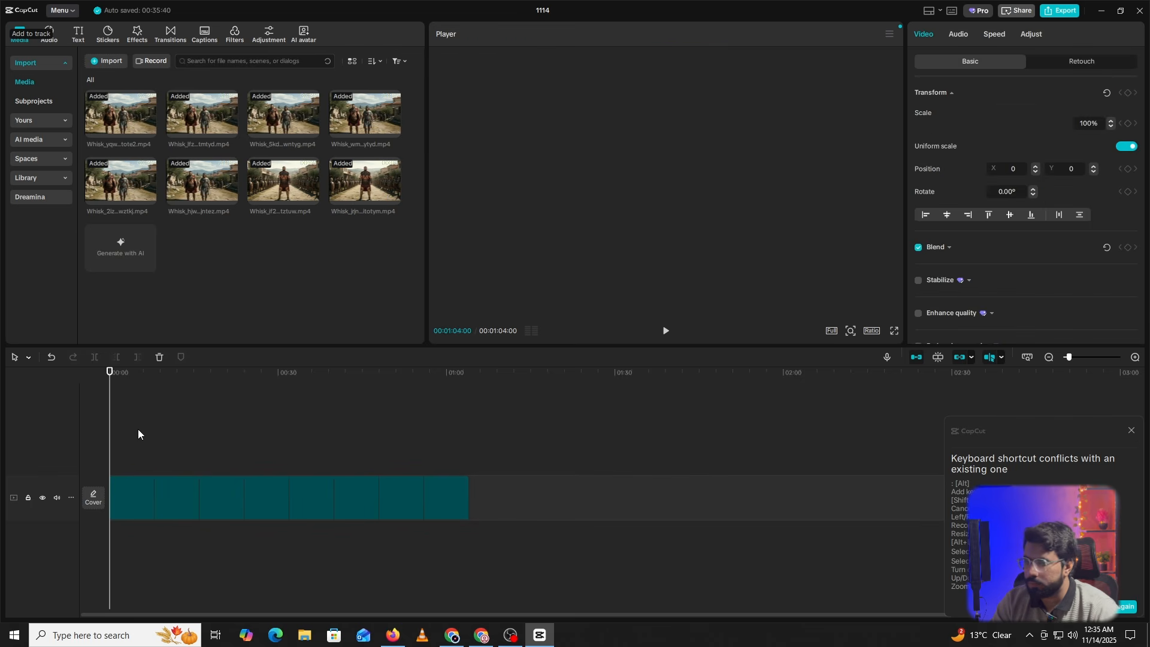
pyautogui.click(138, 429)
pyautogui.moveTo(137, 431); pyautogui.dragTo(80, 421)
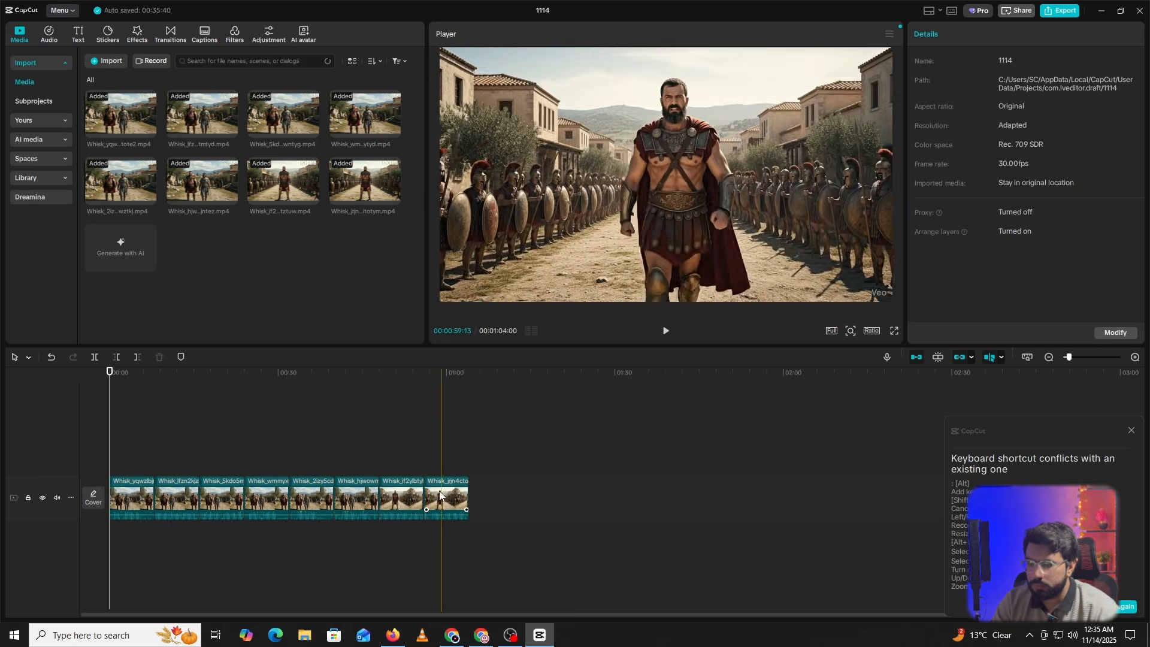
# Move the last timeline clip, showing Leonidas between the rows of soldiers, to the start of the track.
pyautogui.moveTo(484, 445); pyautogui.dragTo(129, 497)
pyautogui.click(439, 515)
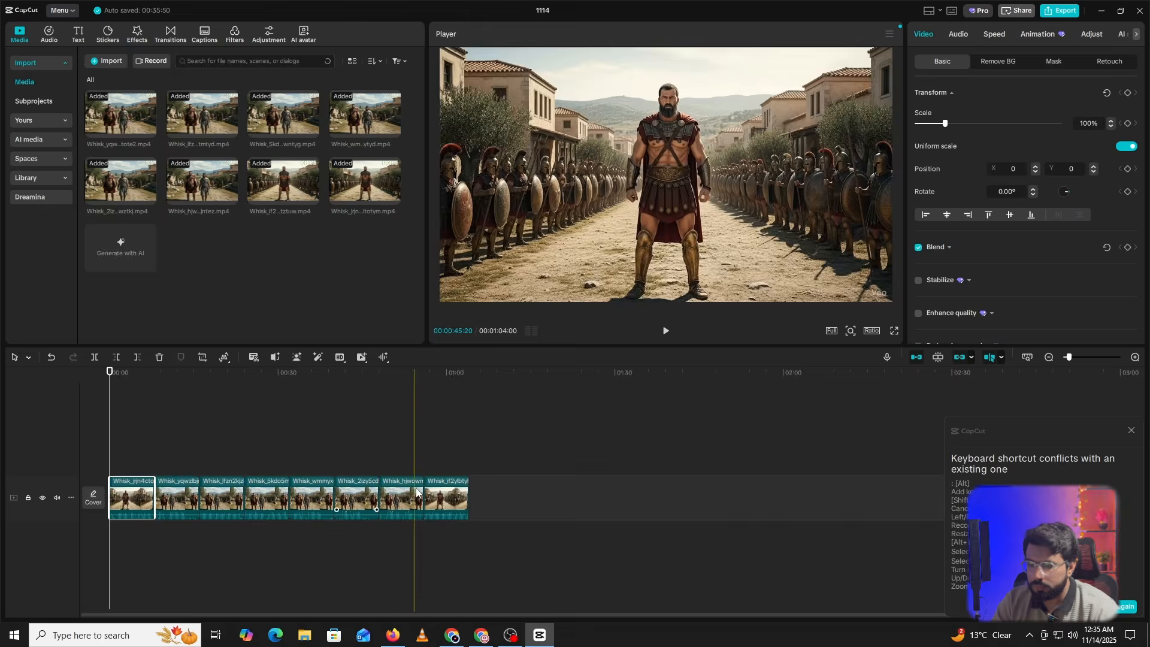
# Rearrange the remaining timeline clips into story order, with the second Leonidas-and-soldiers clip followed by the messenger dialogue clips, and clear the selection.
pyautogui.moveTo(443, 497); pyautogui.dragTo(167, 488)
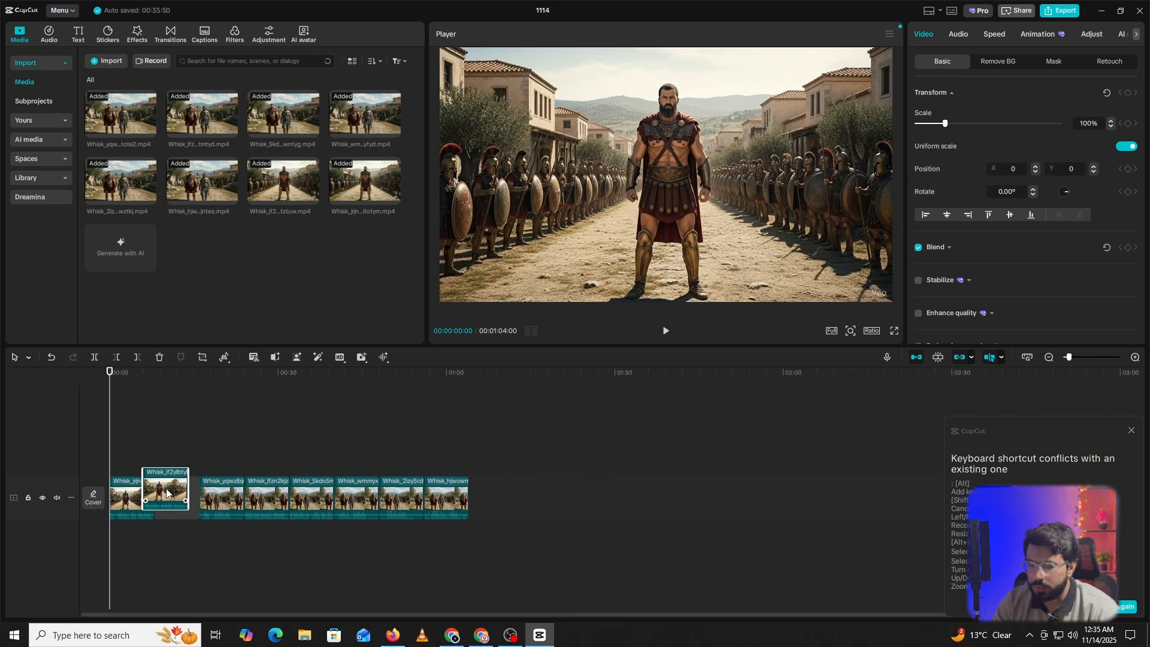
pyautogui.moveTo(453, 499); pyautogui.dragTo(218, 497)
pyautogui.moveTo(433, 488); pyautogui.dragTo(266, 497)
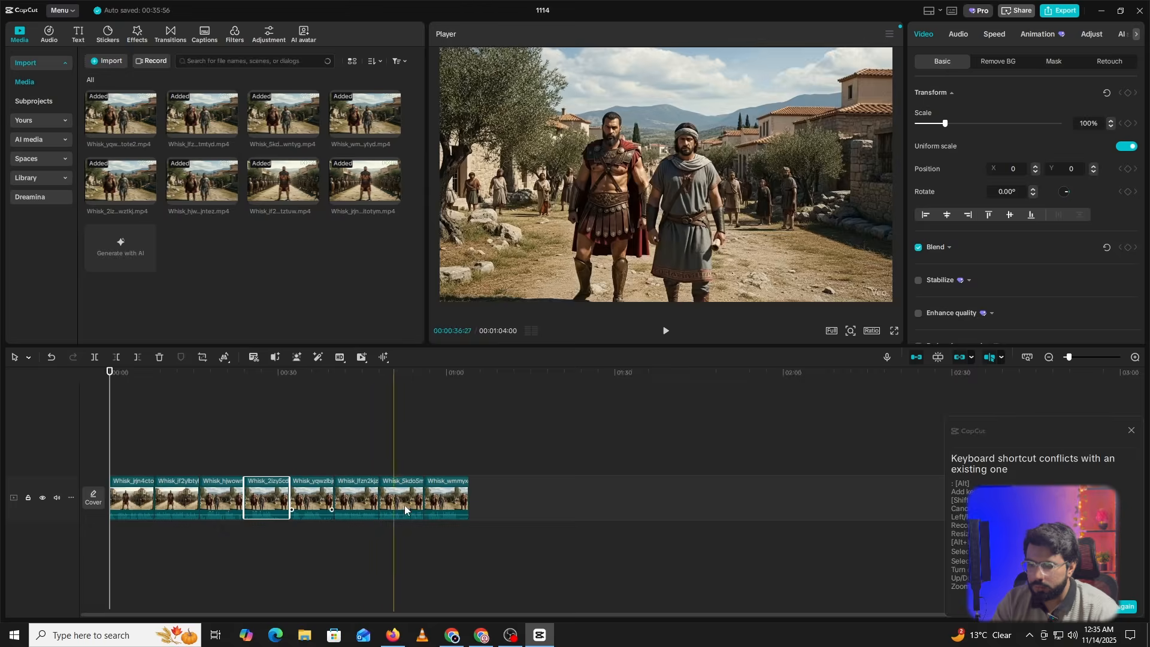
pyautogui.moveTo(446, 497); pyautogui.dragTo(360, 497)
pyautogui.moveTo(447, 499); pyautogui.dragTo(401, 497)
pyautogui.click(232, 453)
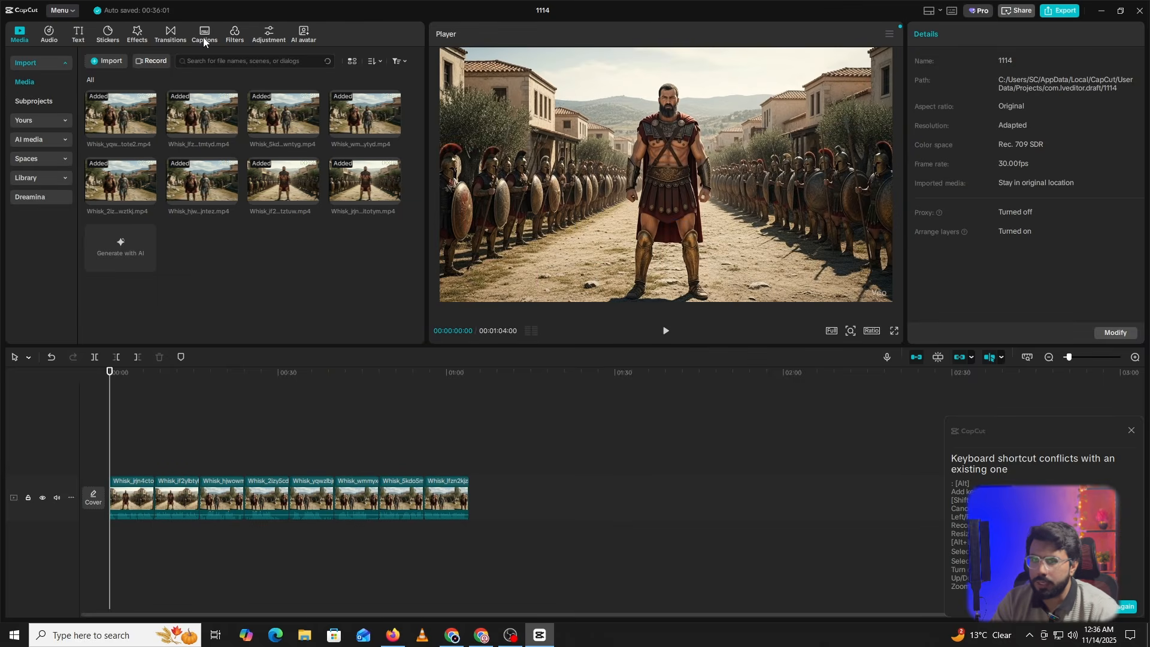
# Generate English auto captions for the timeline and give them the preset style with white text on a black box.
pyautogui.click(206, 36)
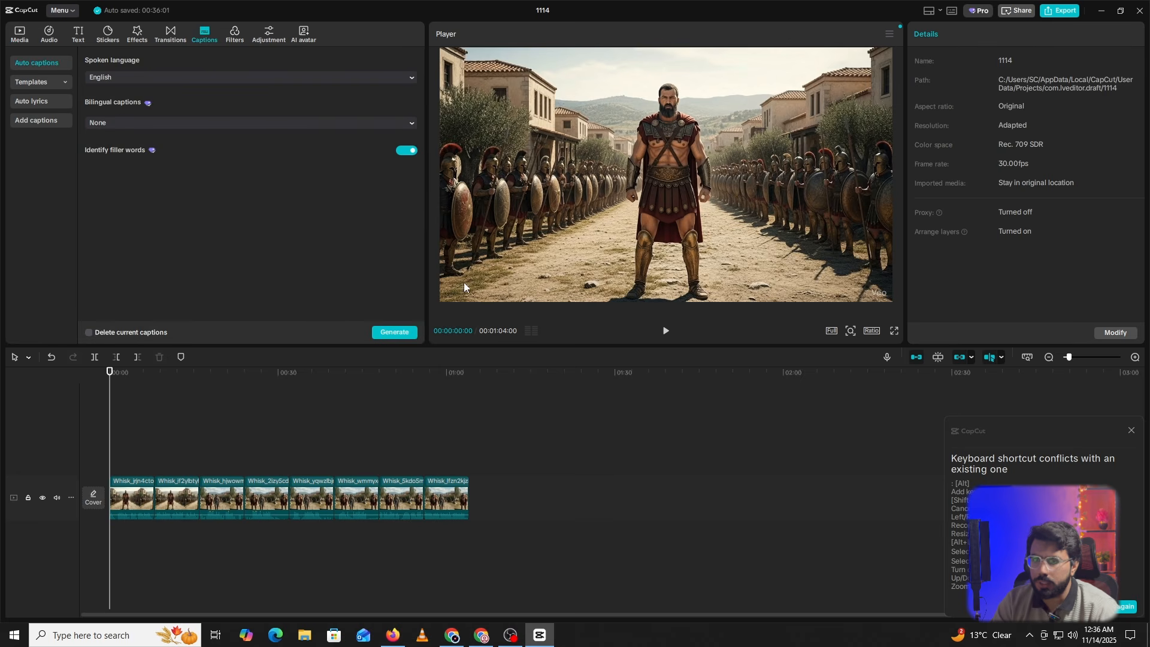
pyautogui.click(389, 332)
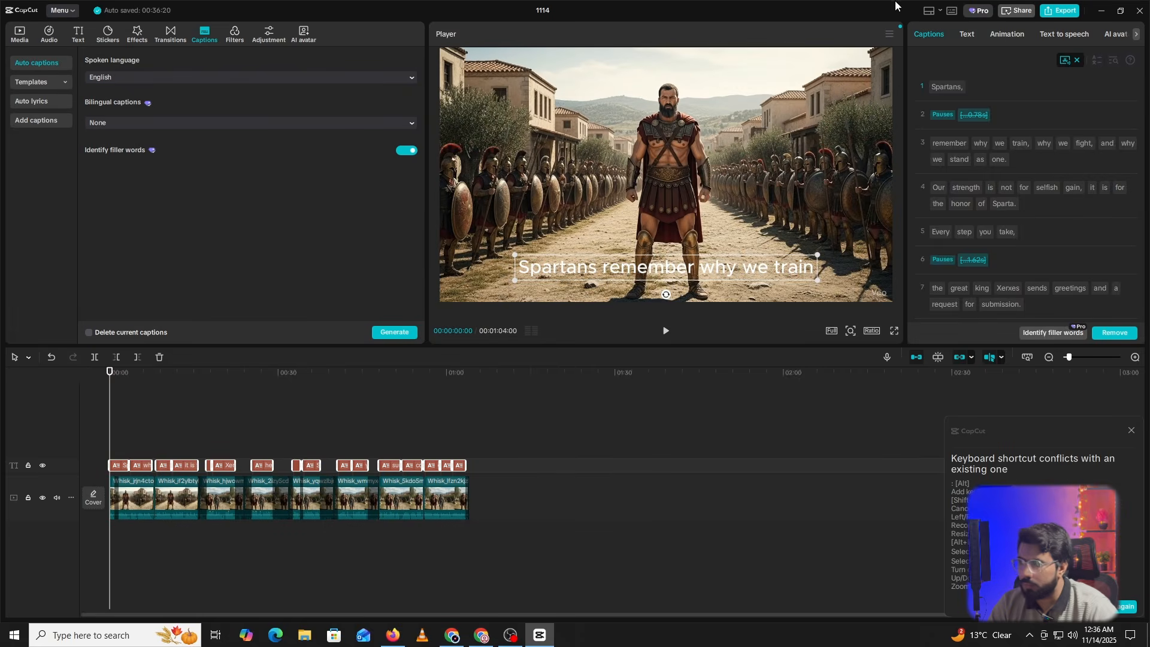
pyautogui.click(968, 35)
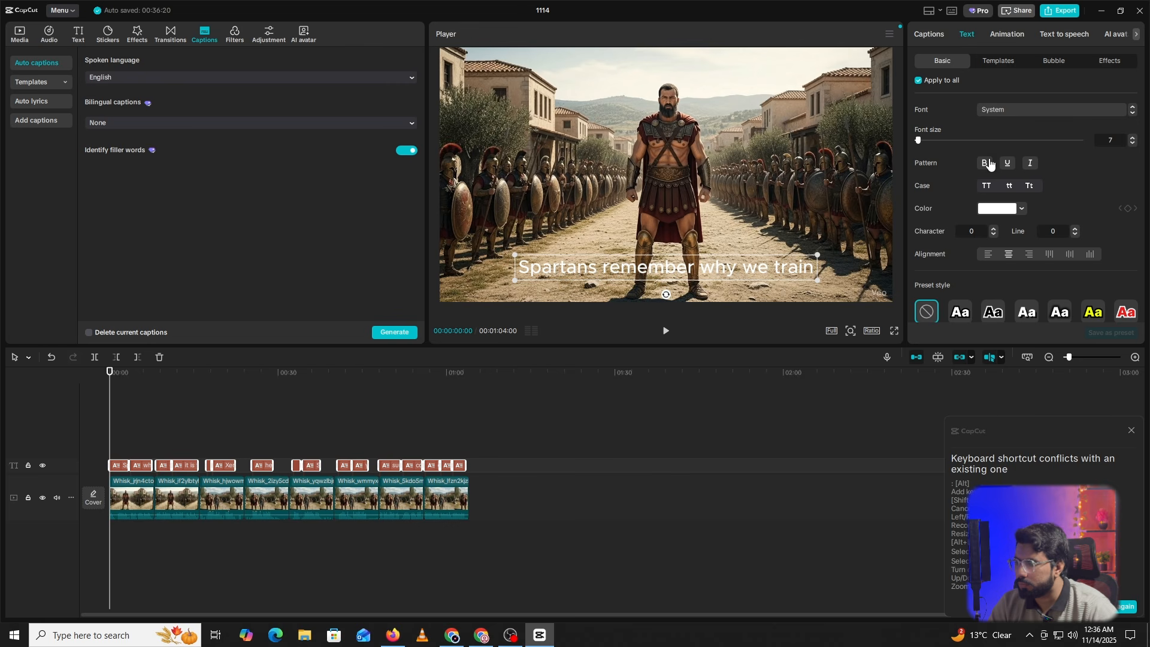
pyautogui.scroll(-3, 1022, 312)
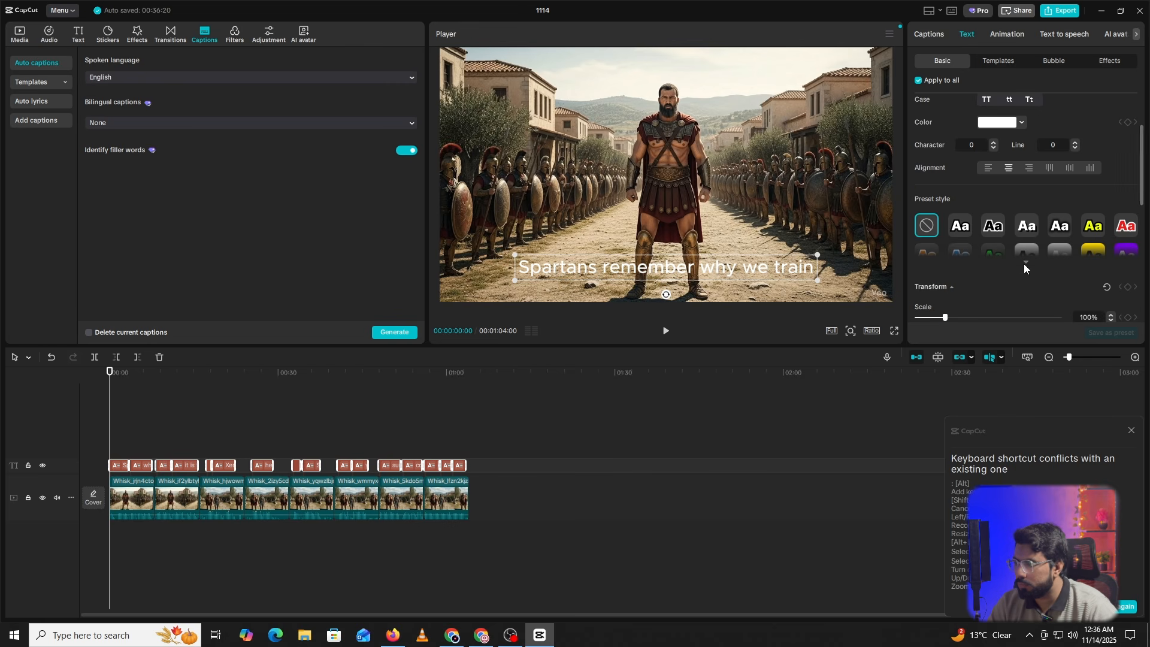
pyautogui.click(999, 287)
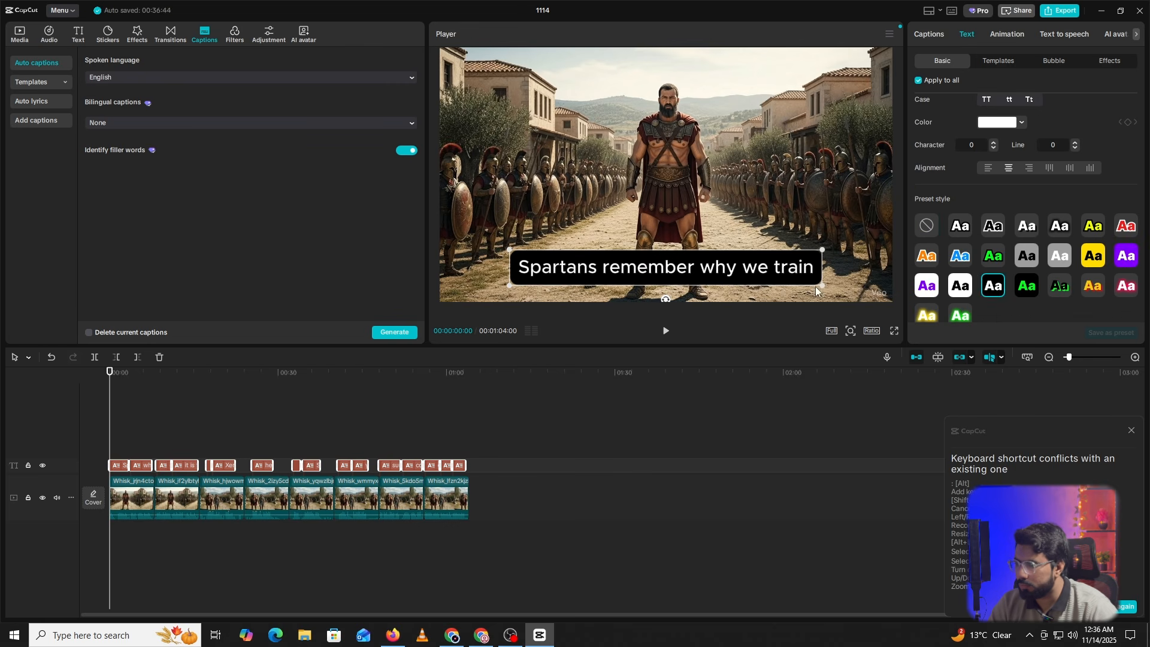
# Shrink the captions in the preview, move them slightly closer to the frame's lower edge, and clear the selection.
pyautogui.moveTo(824, 286); pyautogui.dragTo(756, 269)
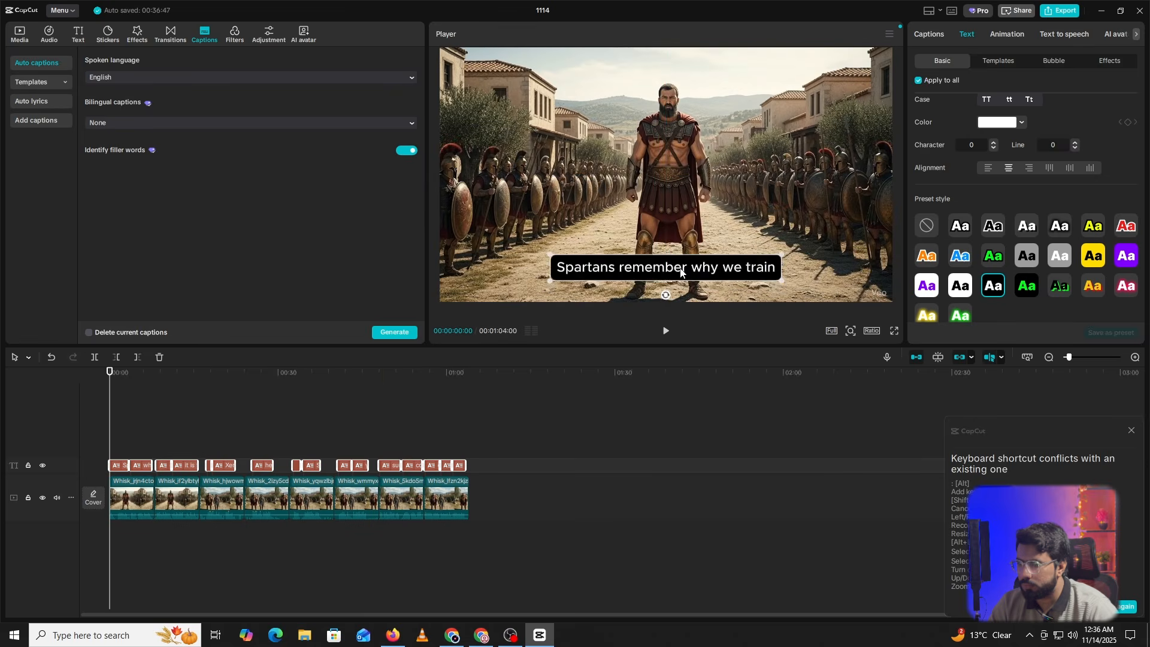
pyautogui.moveTo(681, 274); pyautogui.dragTo(680, 283)
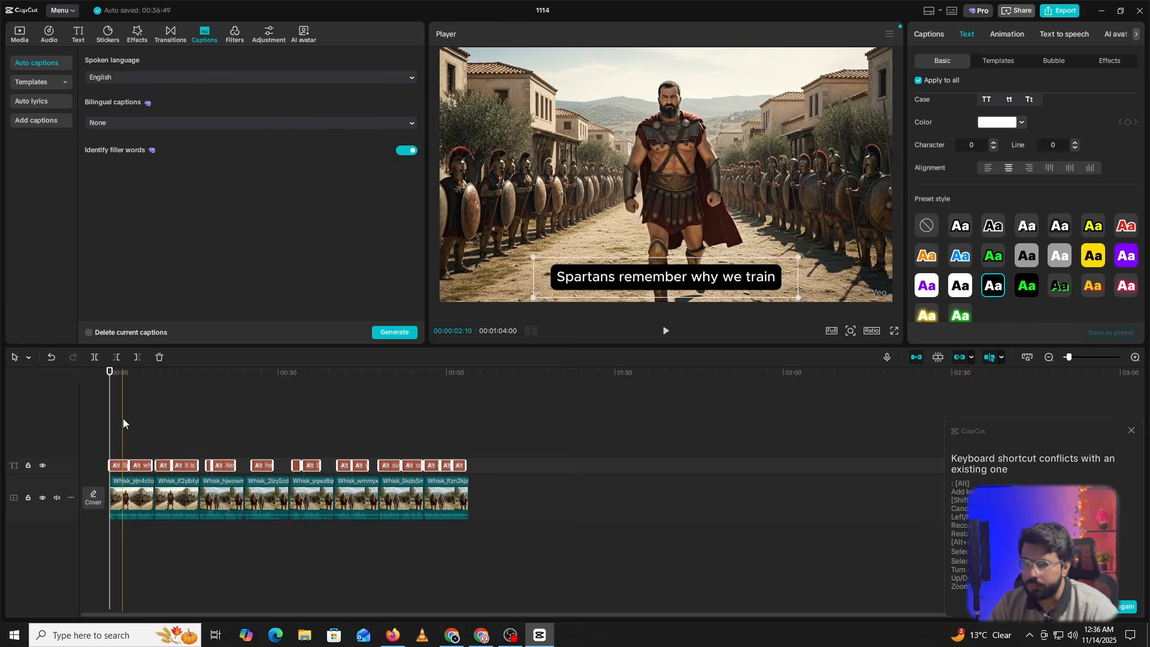
pyautogui.click(123, 418)
# Add a 0.3 s Mix transition between the first two clips and apply it to all clips.
pyautogui.click(154, 499)
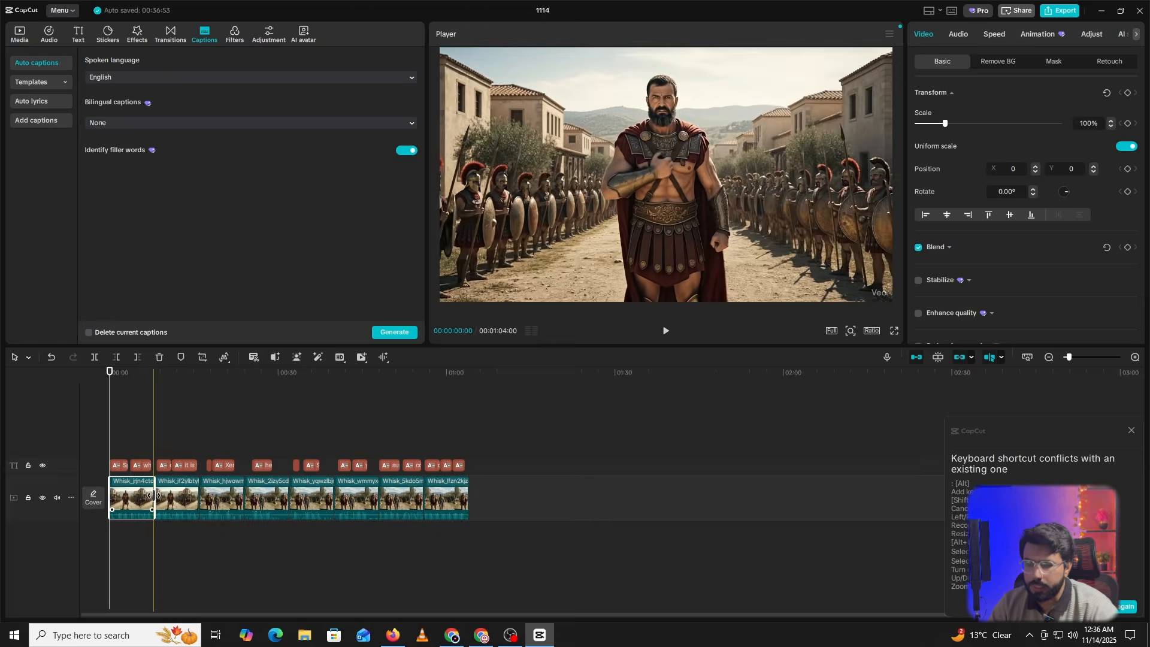
pyautogui.click(154, 425)
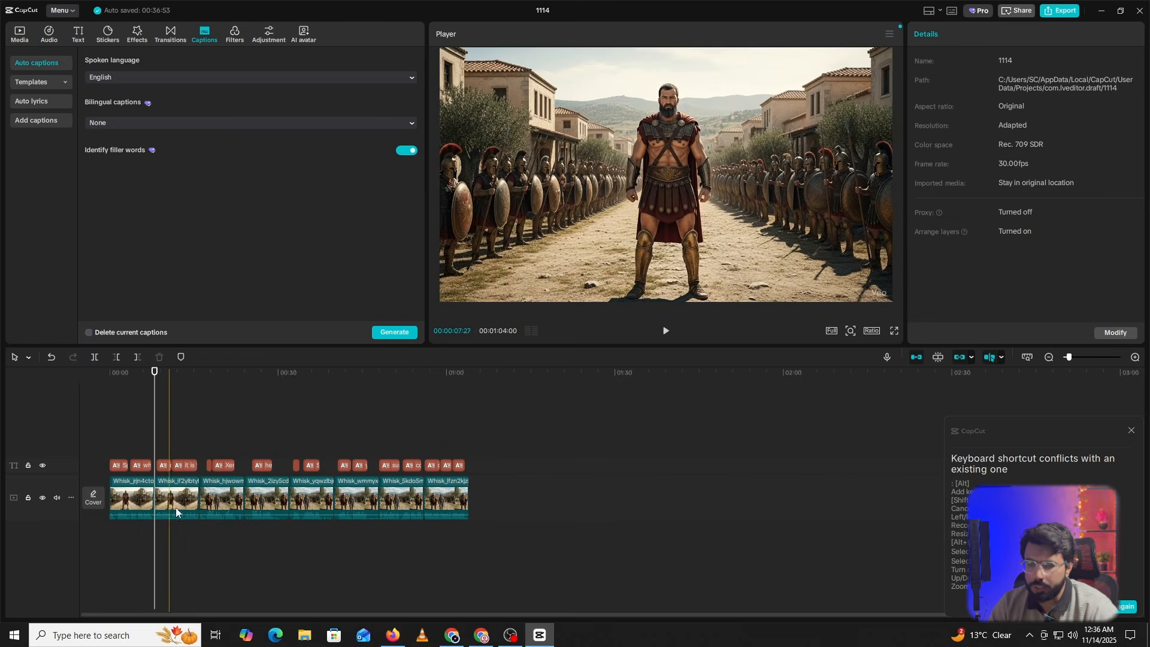
pyautogui.click(167, 35)
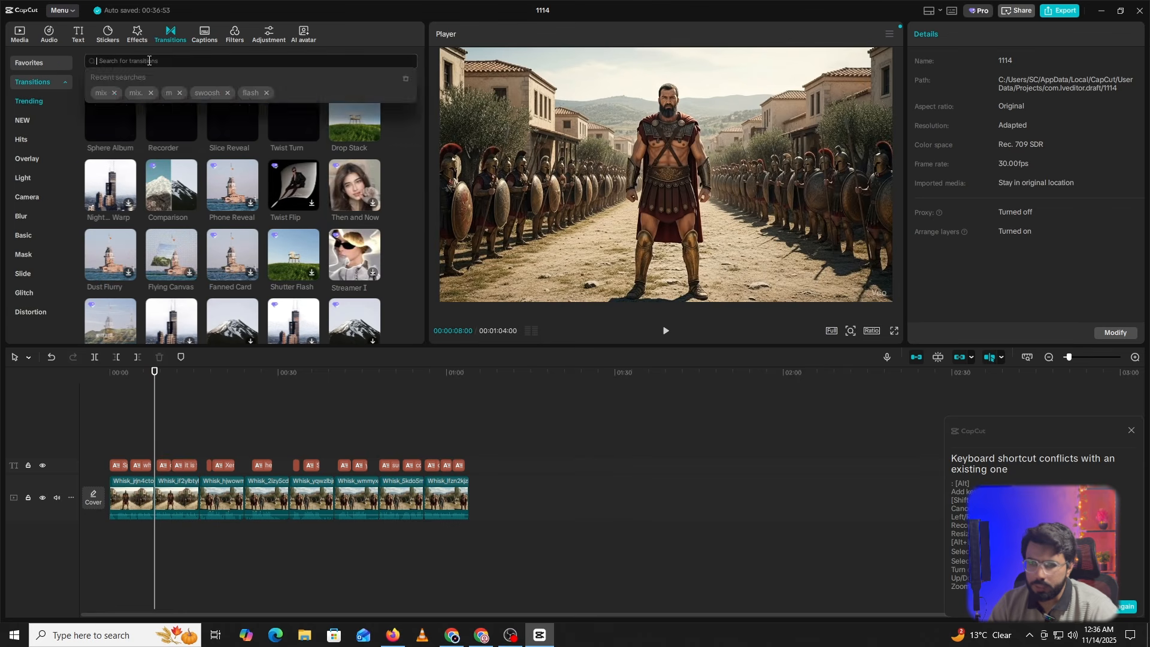
pyautogui.click(149, 61)
pyautogui.write('mix')
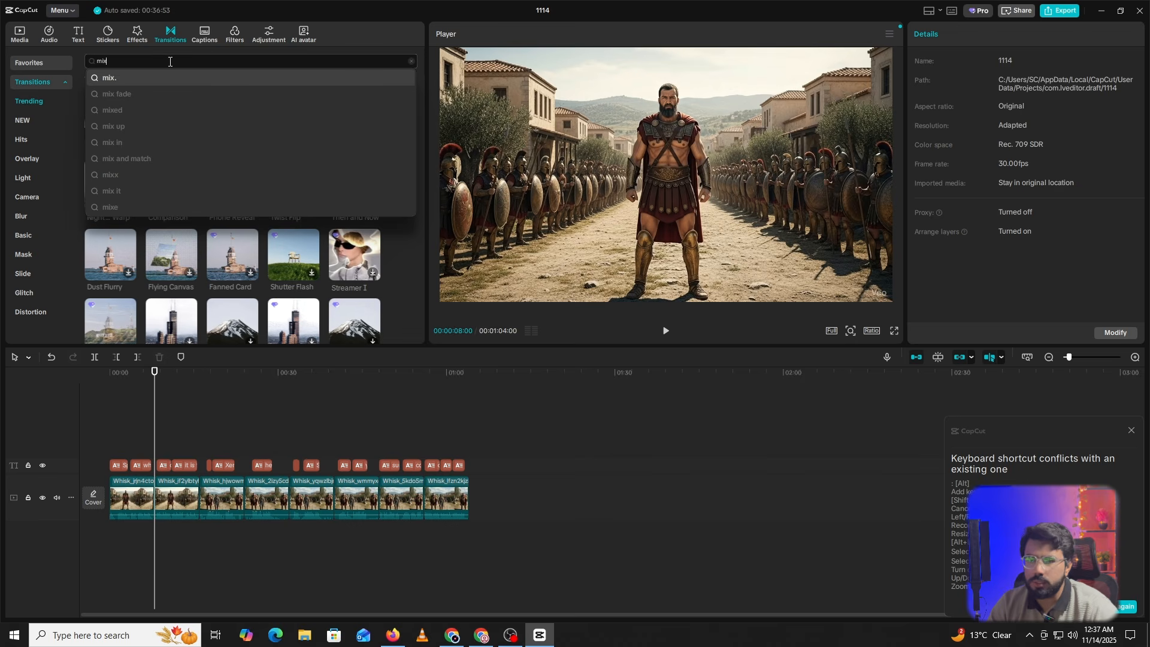
pyautogui.click(155, 77)
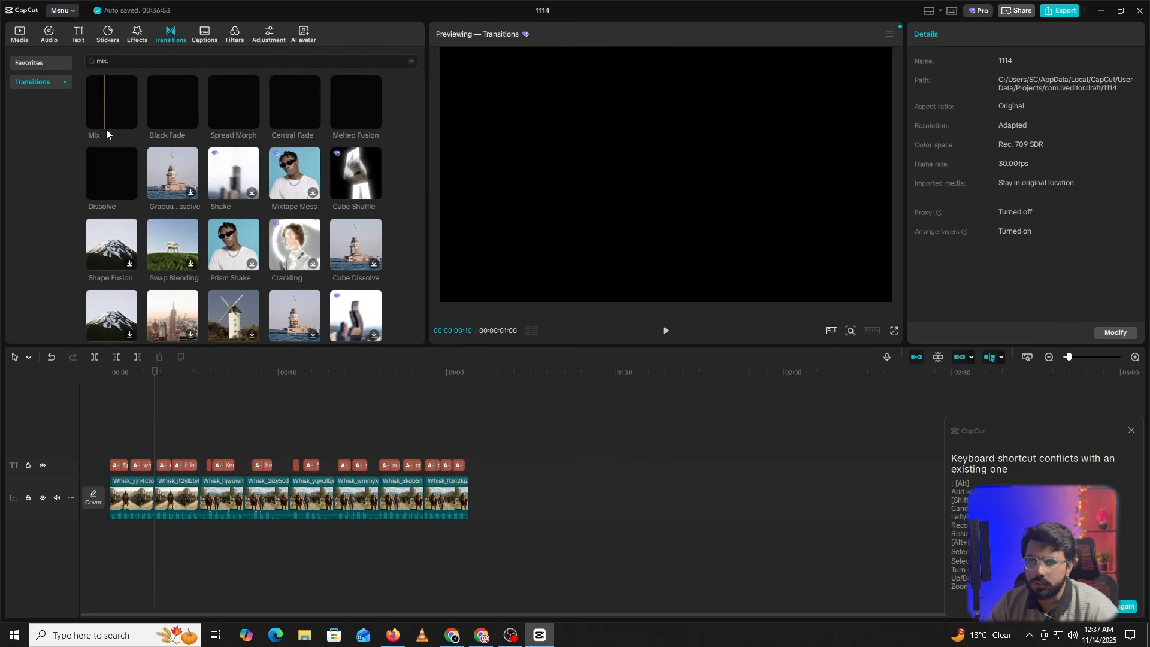
pyautogui.click(130, 122)
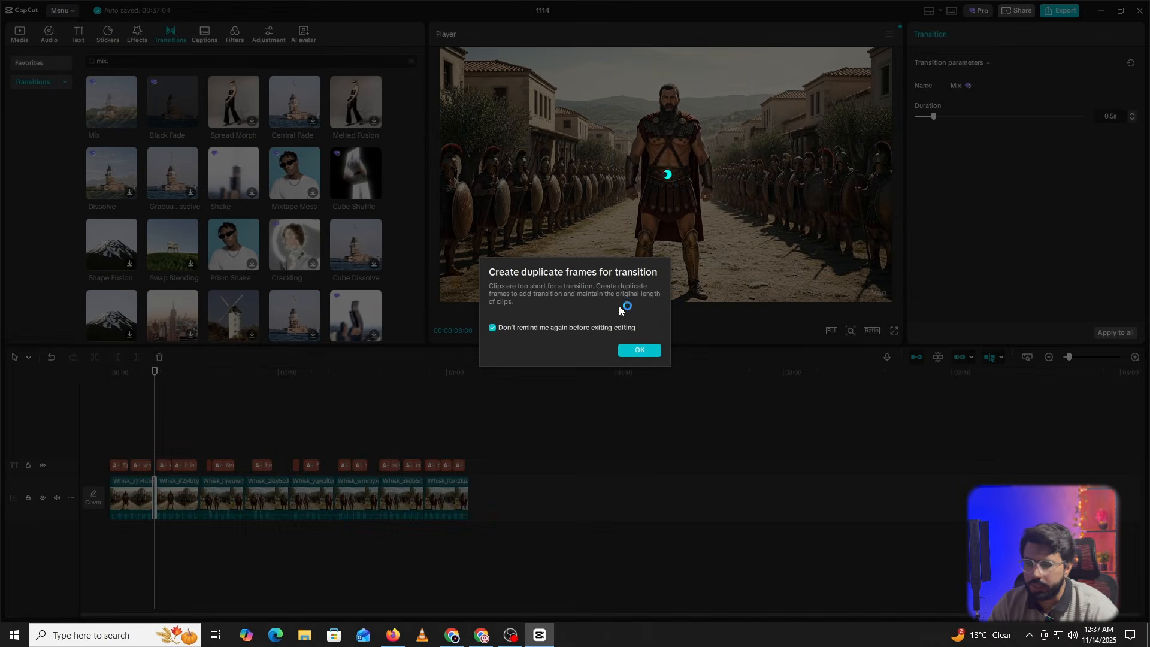
pyautogui.click(640, 350)
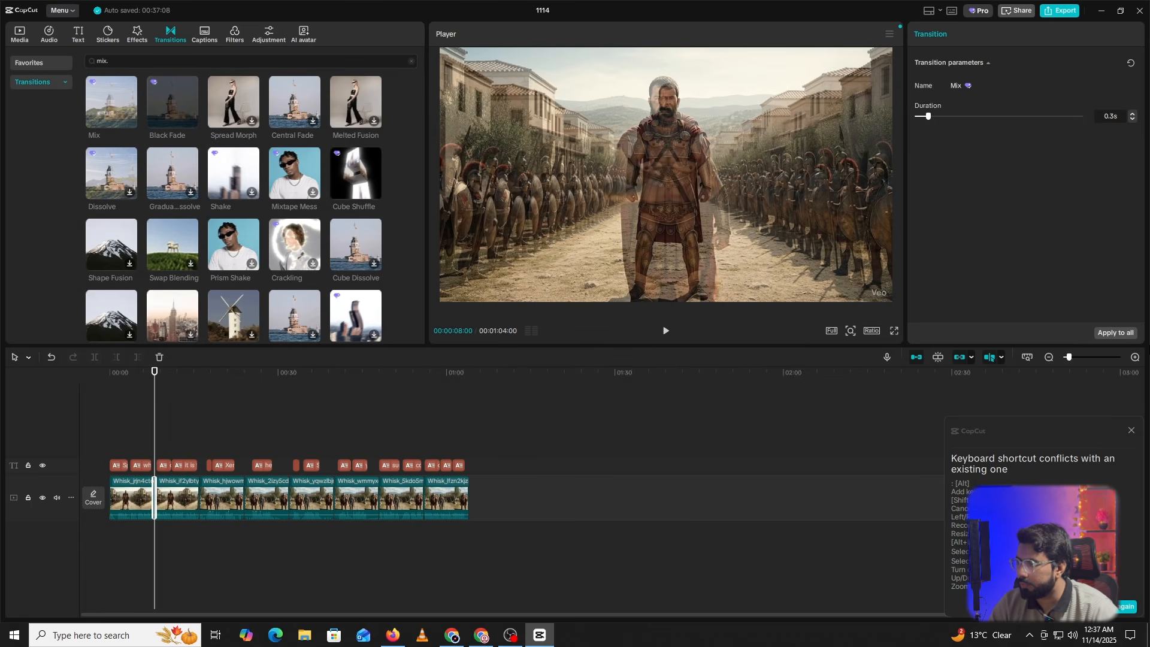
pyautogui.click(1112, 333)
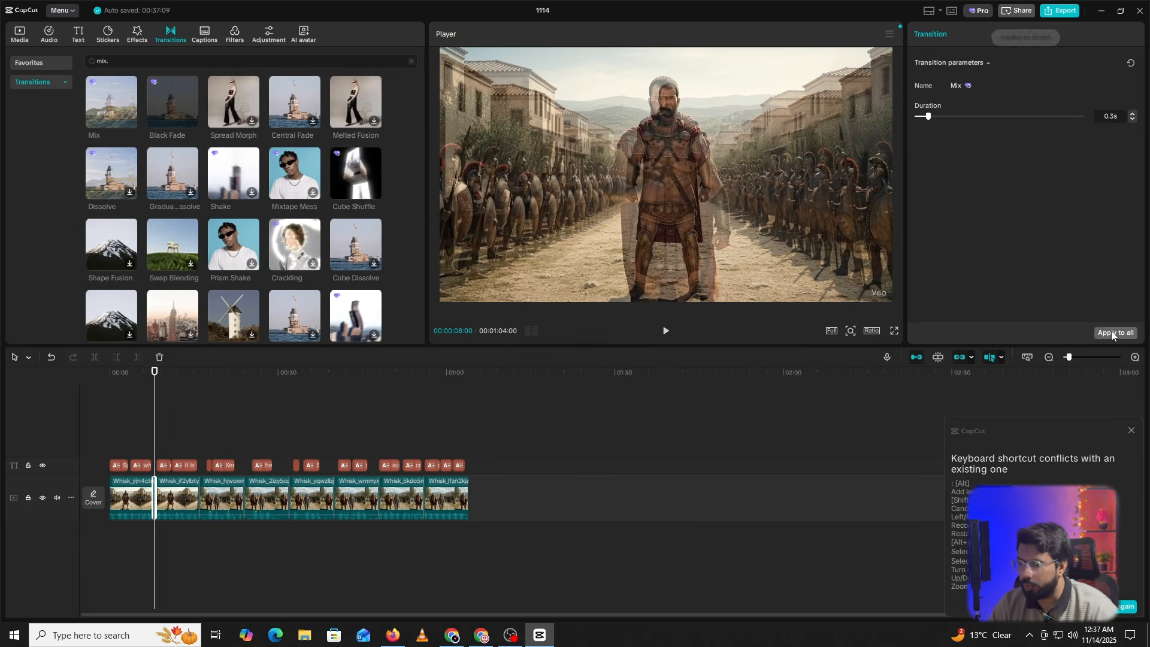
pyautogui.click(144, 421)
# Play the video from the start and trim off the end of the second clip after about 13 seconds on the timeline.
pyautogui.click(91, 422)
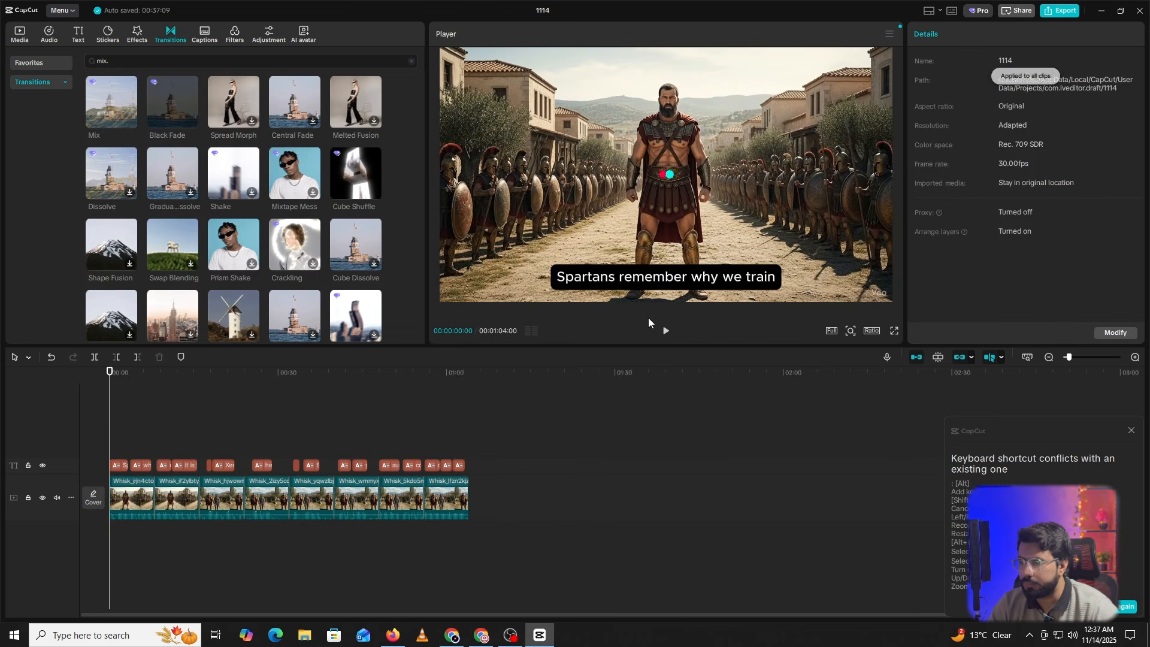
pyautogui.click(665, 332)
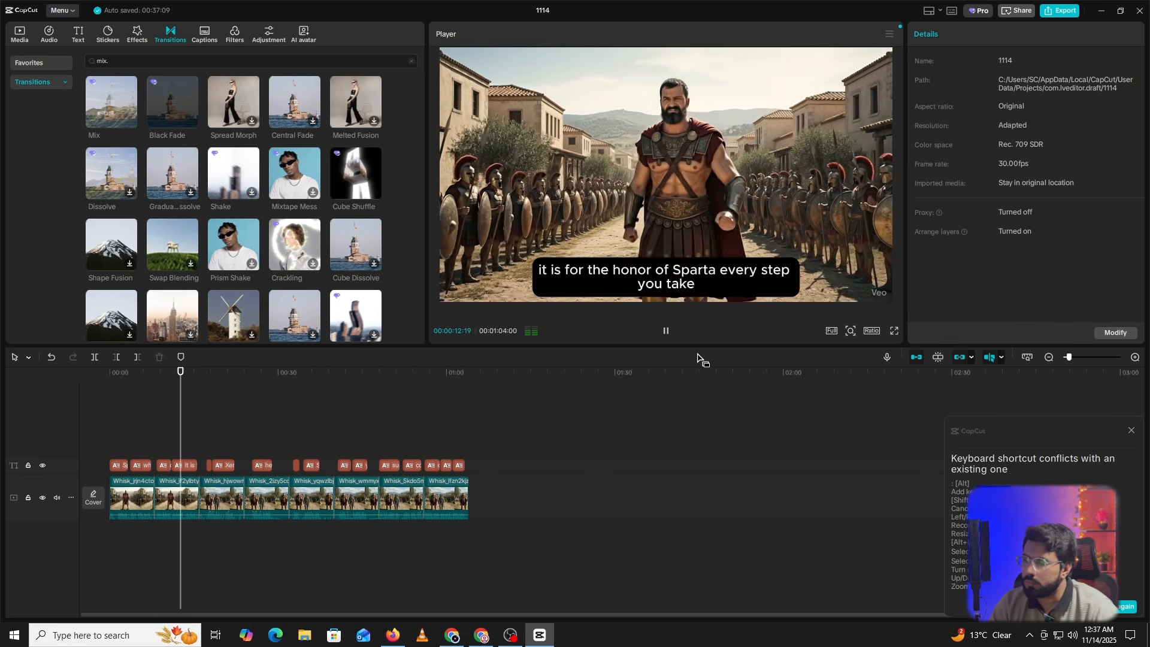
pyautogui.click(667, 333)
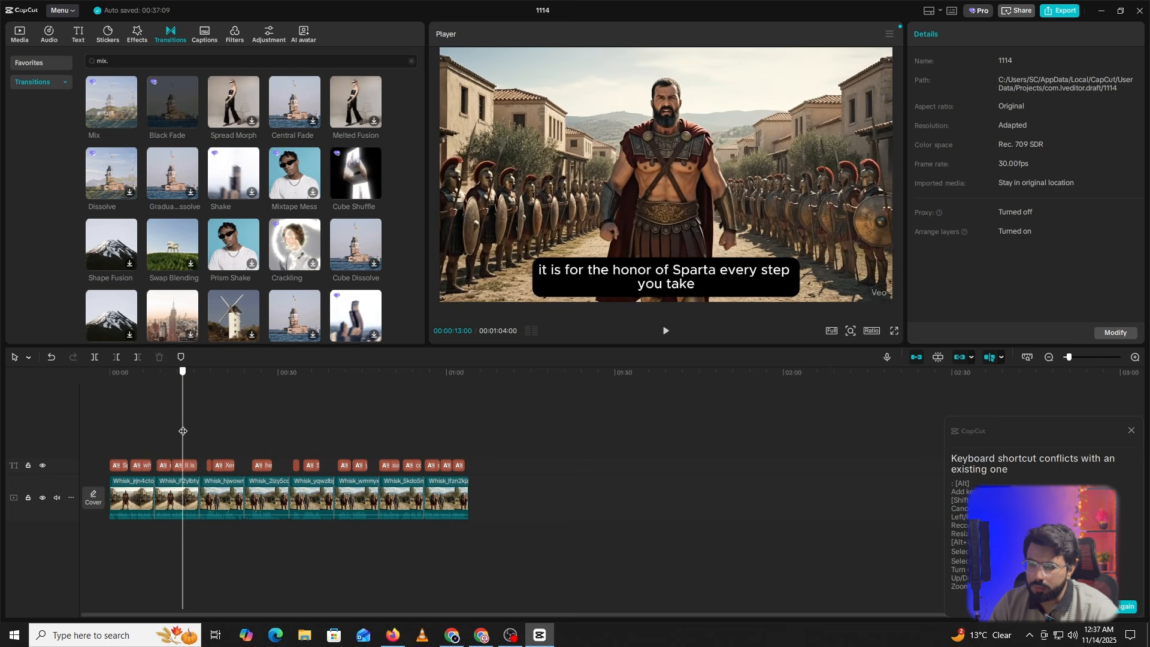
pyautogui.click(180, 501)
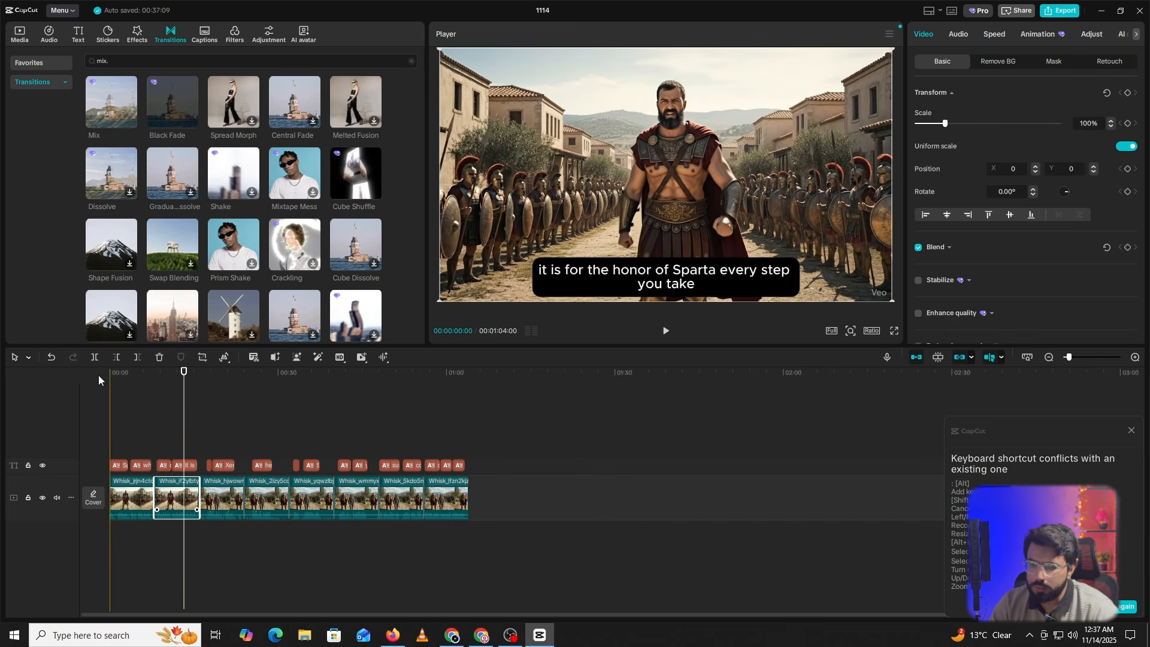
pyautogui.click(137, 357)
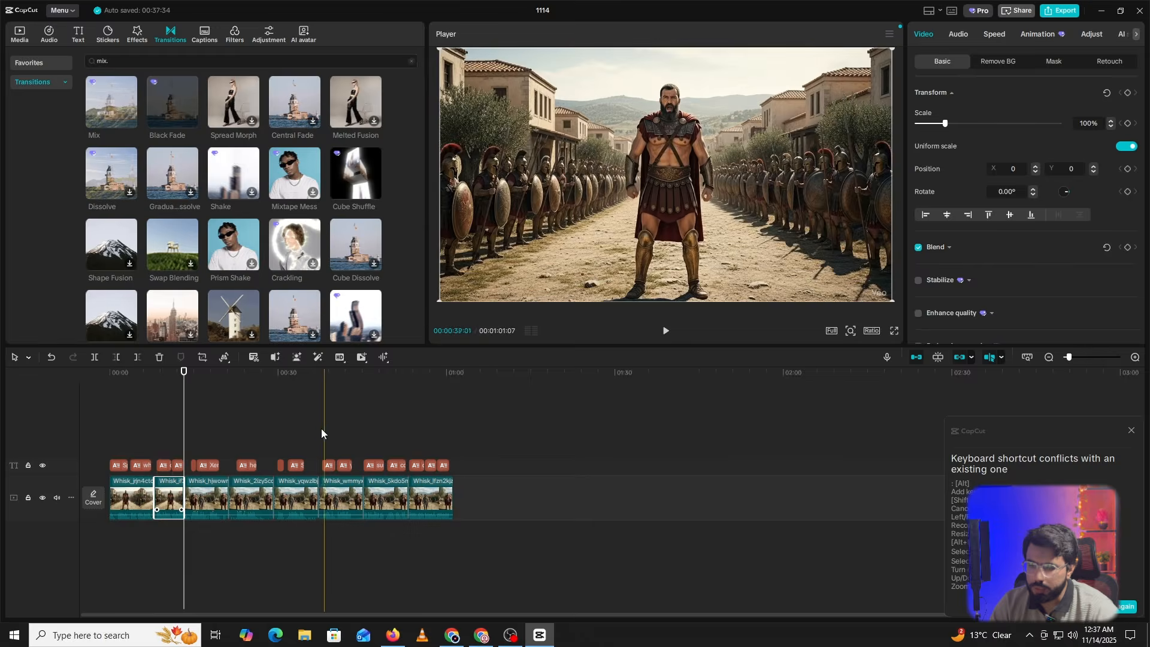
# Play on from about 12 seconds and trim the silent start of the fourth clip up to the "he offers wealth and safety" caption.
pyautogui.moveTo(184, 418); pyautogui.dragTo(177, 421)
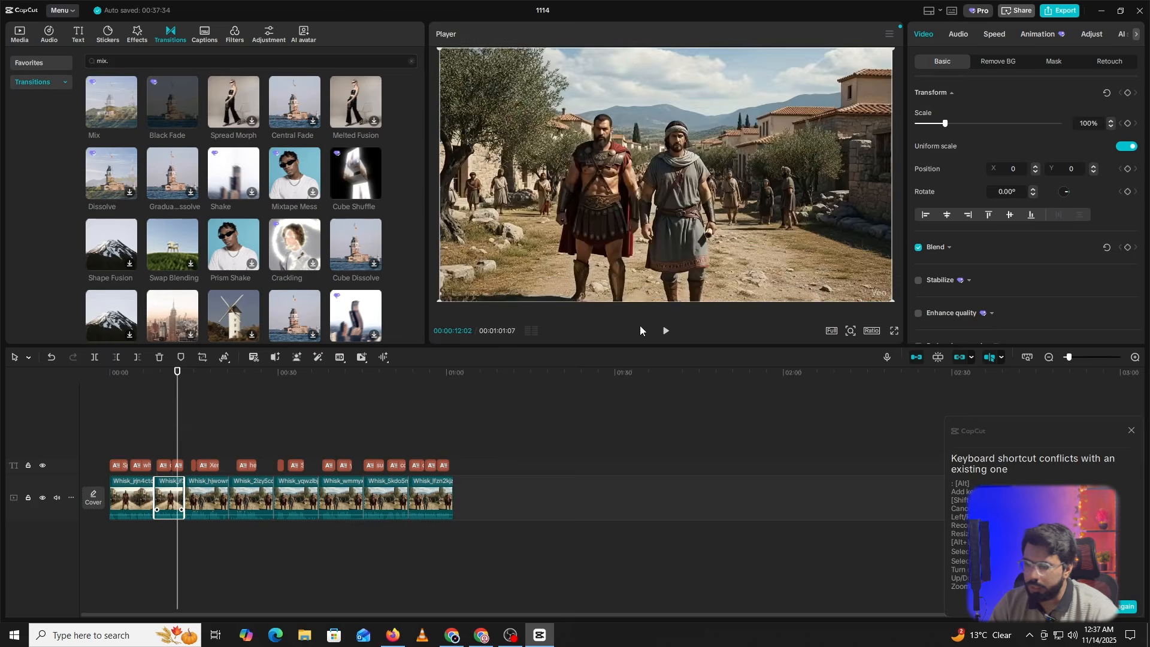
pyautogui.click(665, 332)
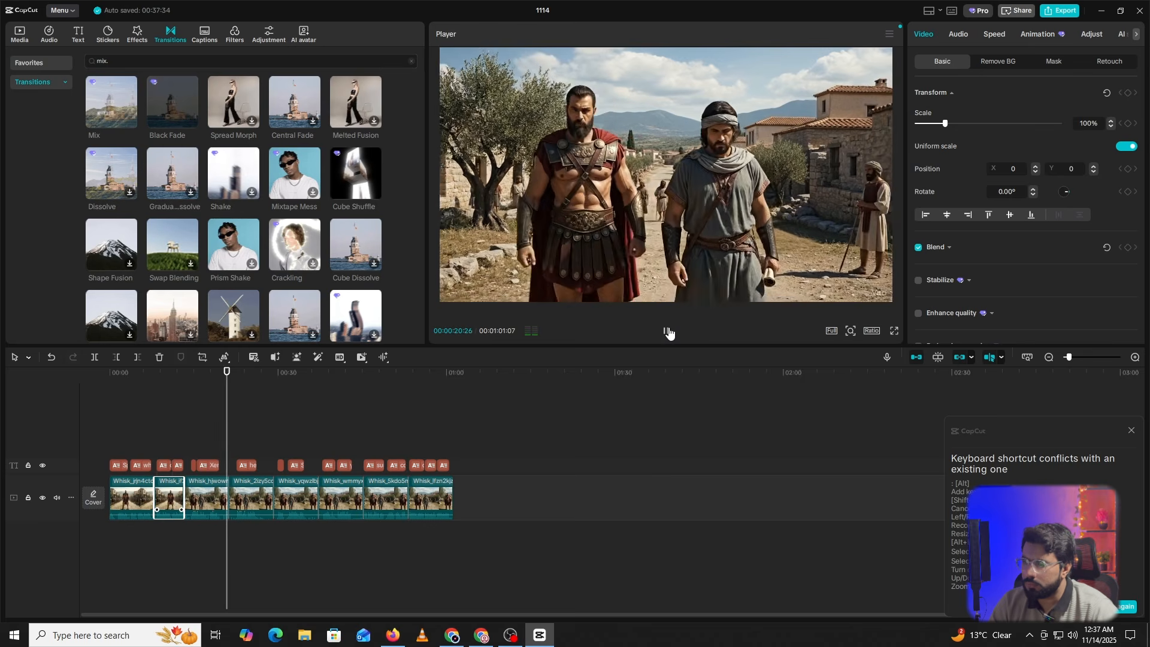
pyautogui.click(666, 330)
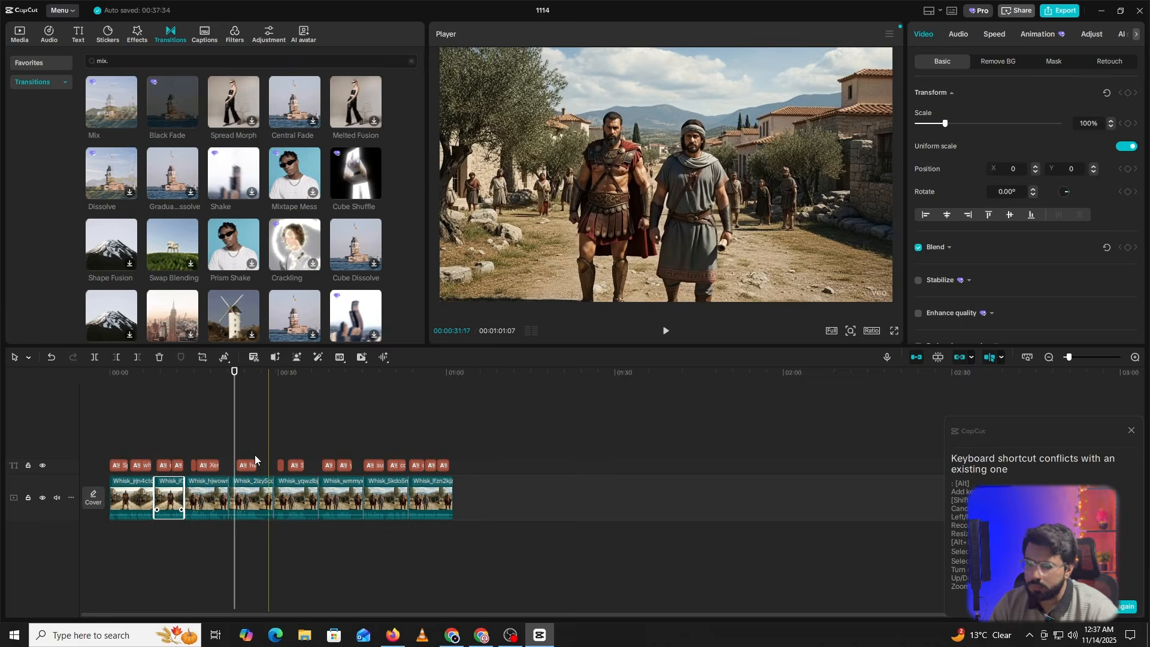
pyautogui.click(237, 457)
pyautogui.moveTo(236, 457); pyautogui.dragTo(236, 456)
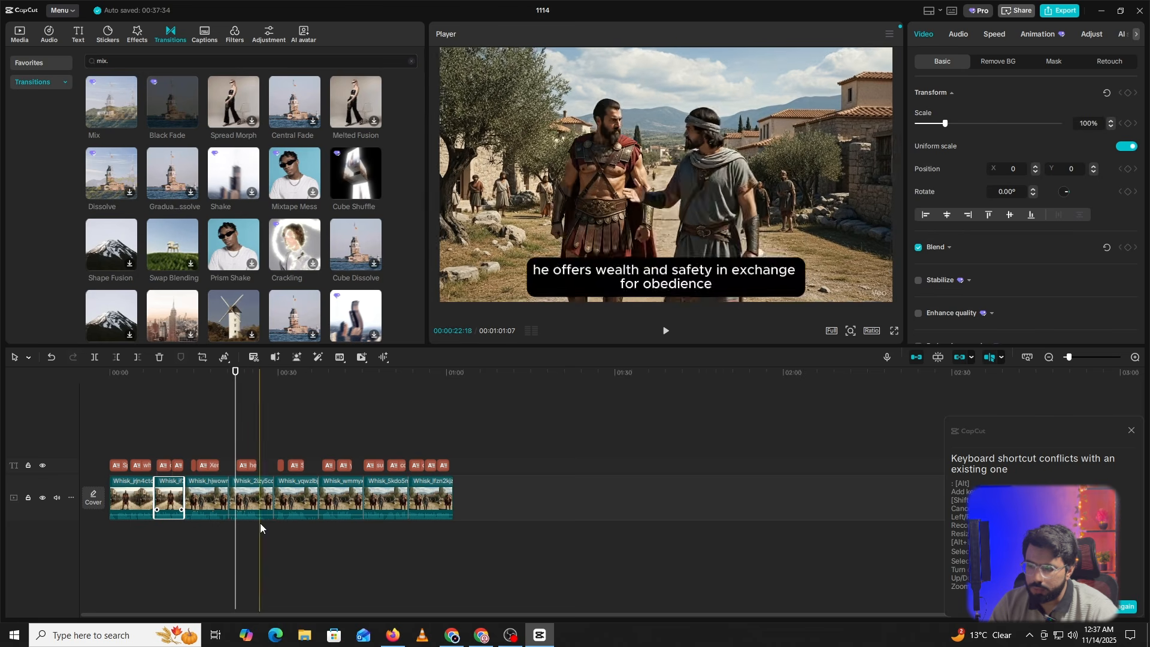
pyautogui.click(246, 495)
pyautogui.click(117, 357)
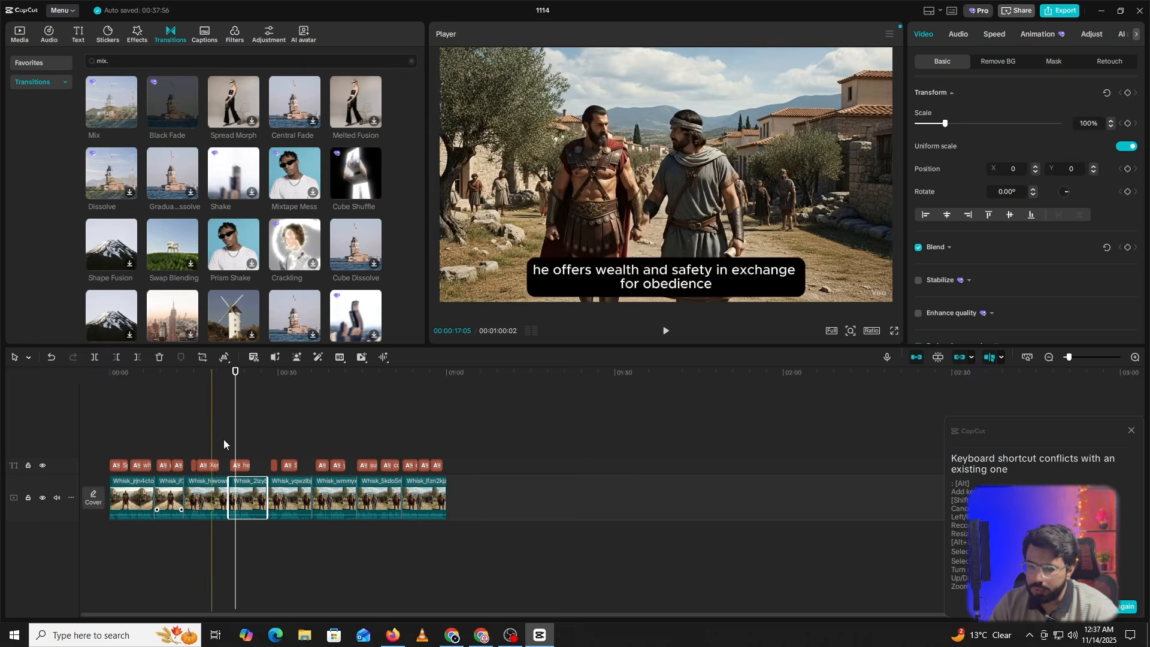
# Replay the third and fourth clips and trim off the fourth clip's end after 00:00:25:25, past its spoken line.
pyautogui.click(218, 444)
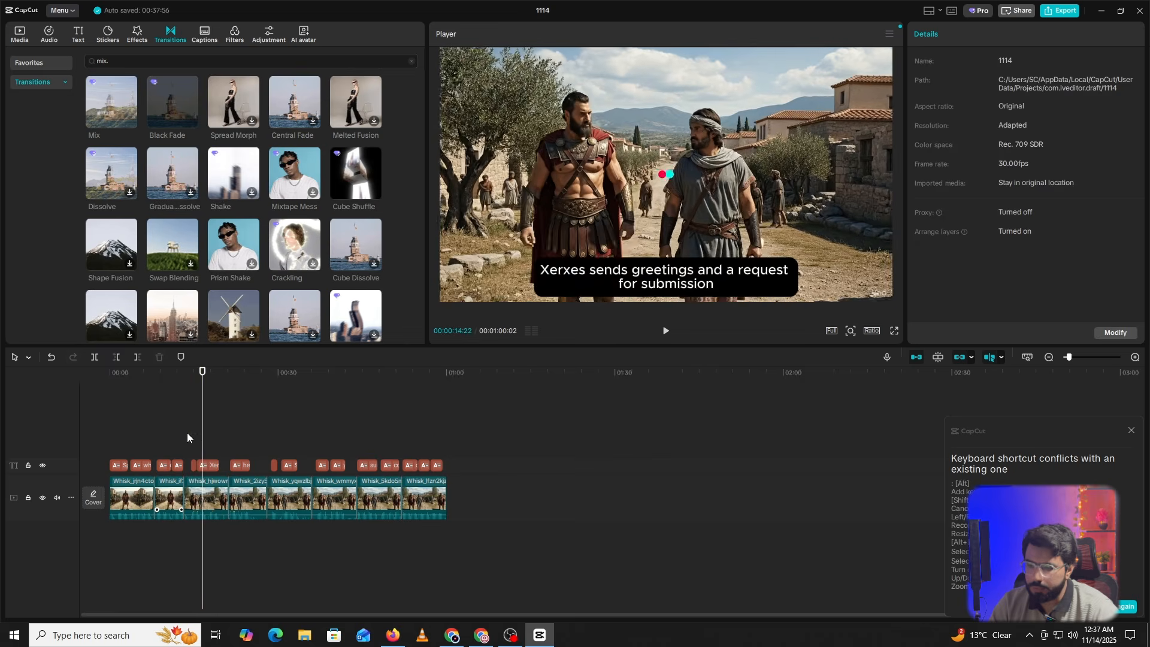
pyautogui.click(191, 433)
pyautogui.click(665, 333)
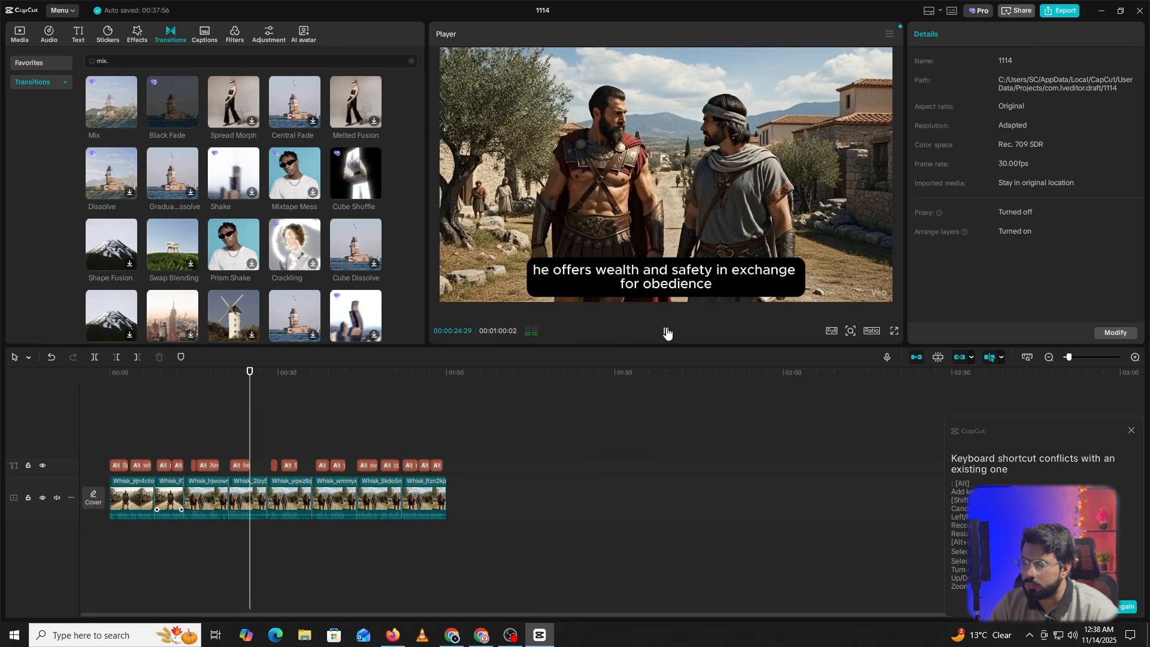
pyautogui.click(667, 333)
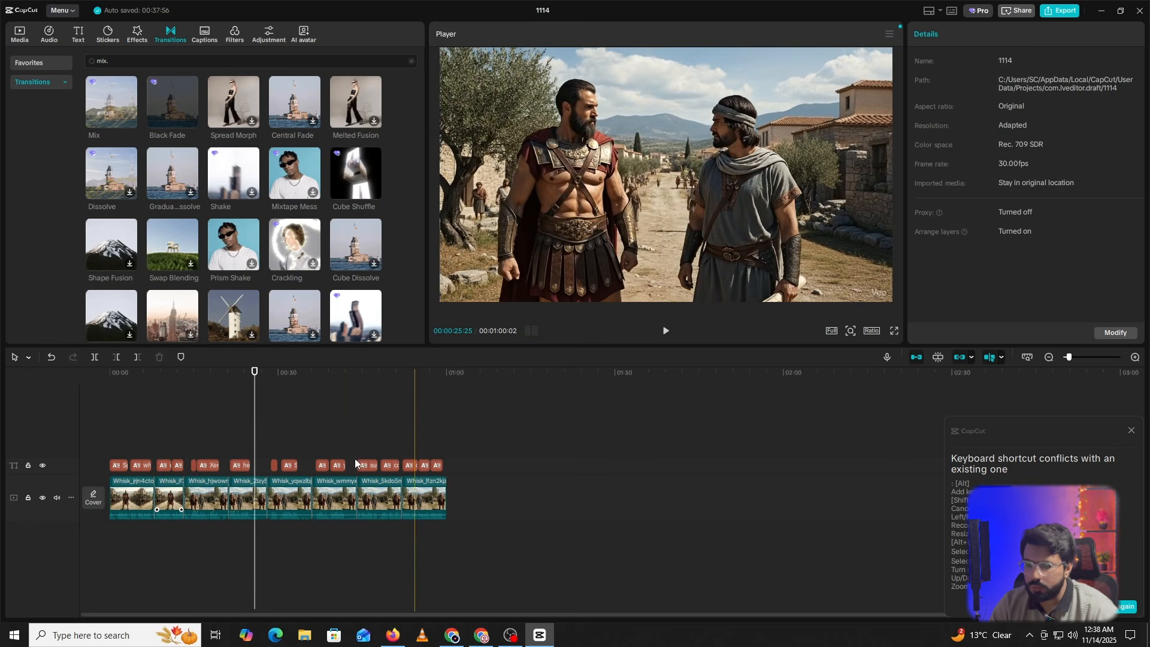
pyautogui.click(255, 495)
pyautogui.click(136, 354)
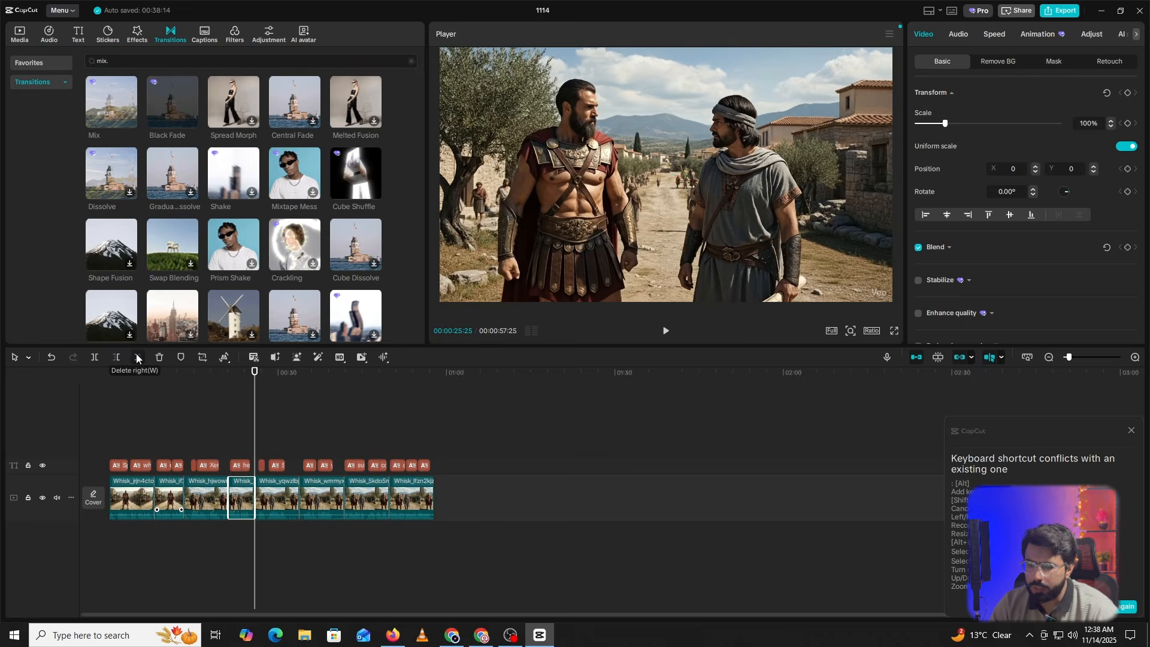
# Play the fifth clip, dismiss the shortcut conflict notice, and move that "Sparta answers only to Sparta" clip to the end of the timeline.
pyautogui.click(1133, 357)
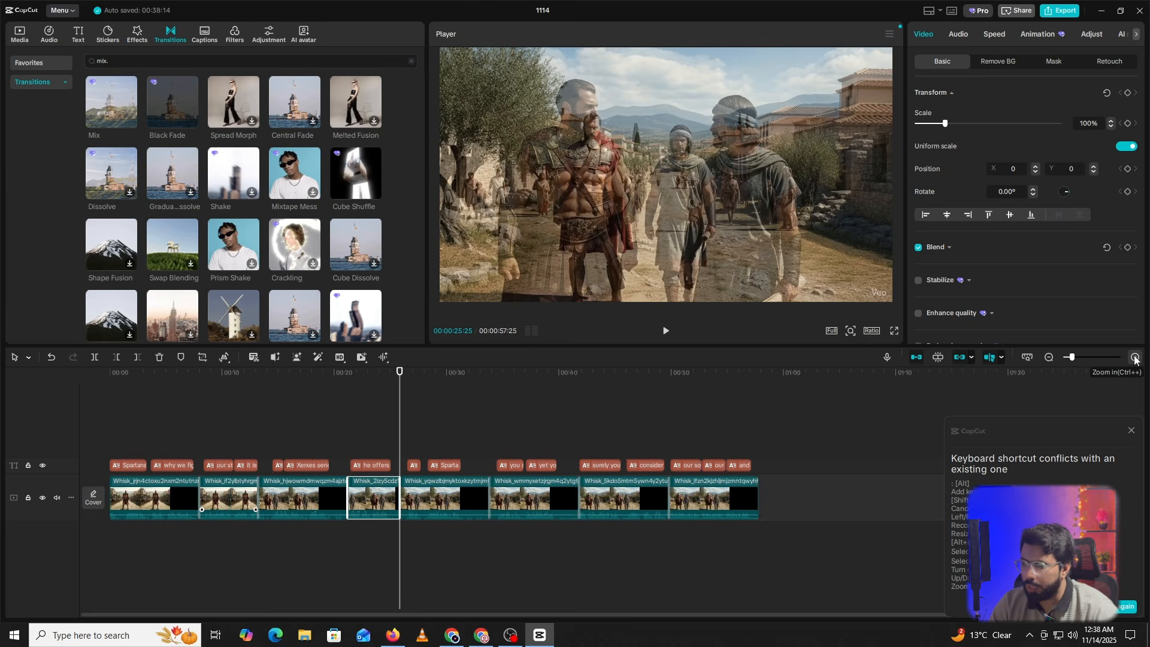
pyautogui.click(1134, 358)
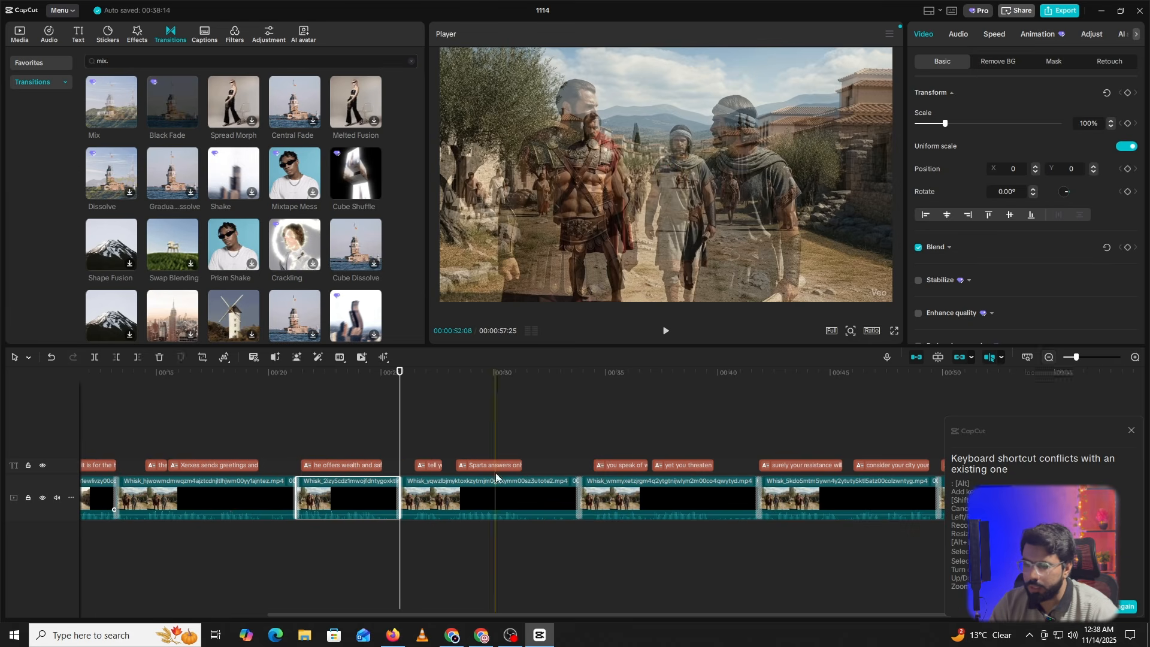
pyautogui.click(664, 331)
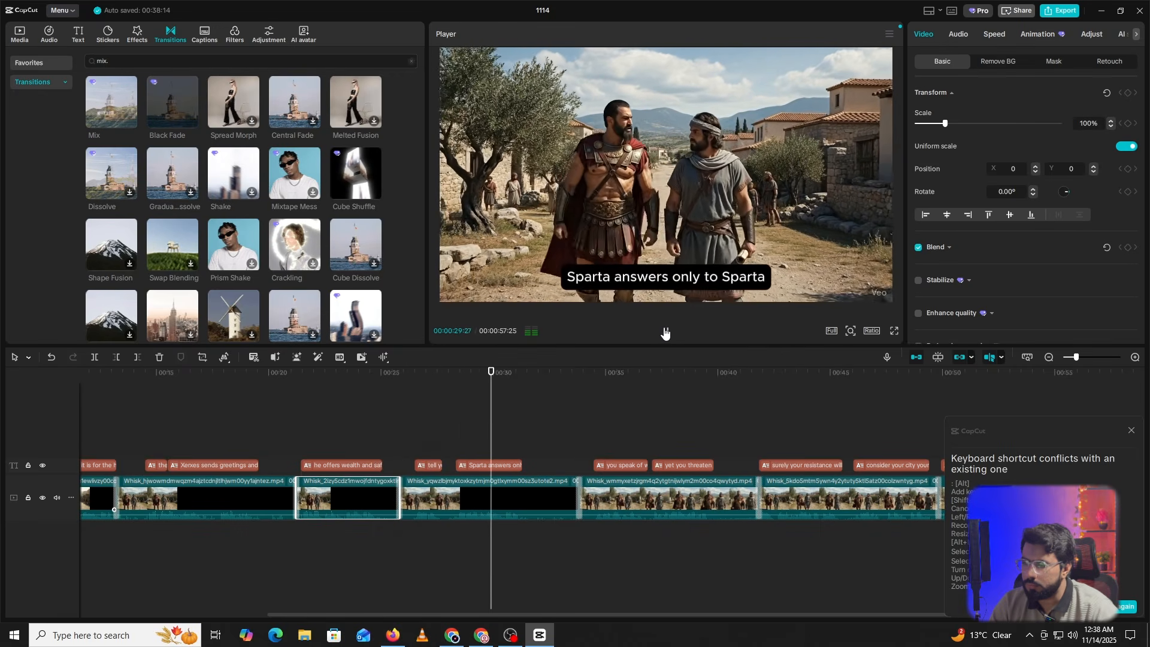
pyautogui.click(1132, 430)
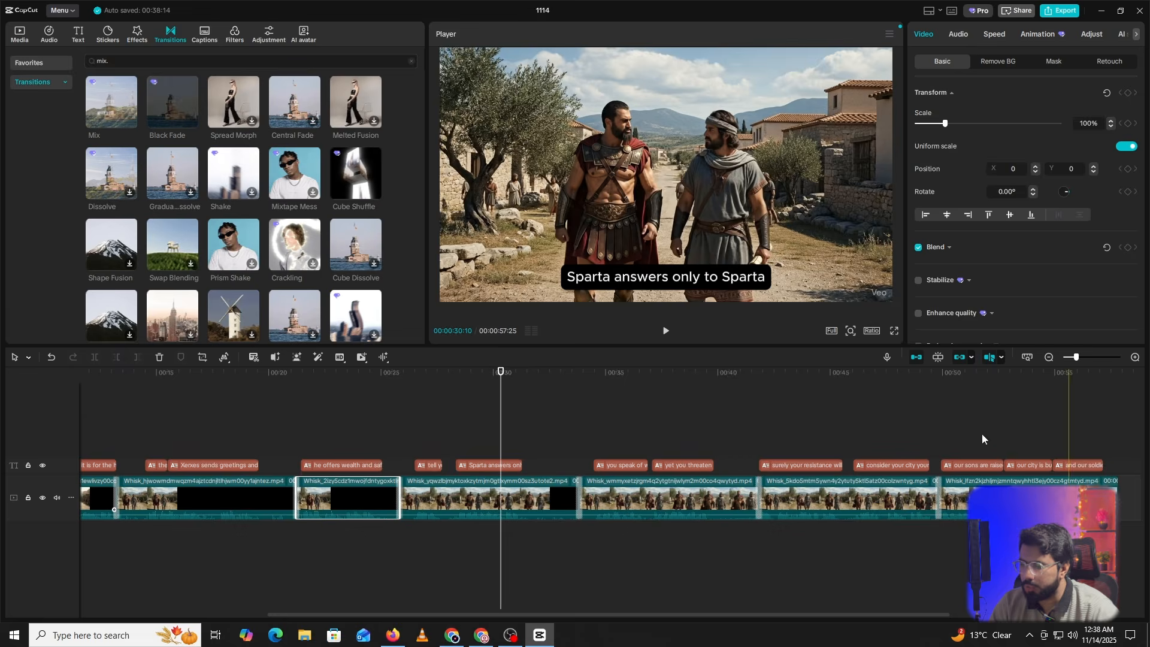
pyautogui.click(512, 499)
pyautogui.moveTo(513, 499); pyautogui.dragTo(970, 497)
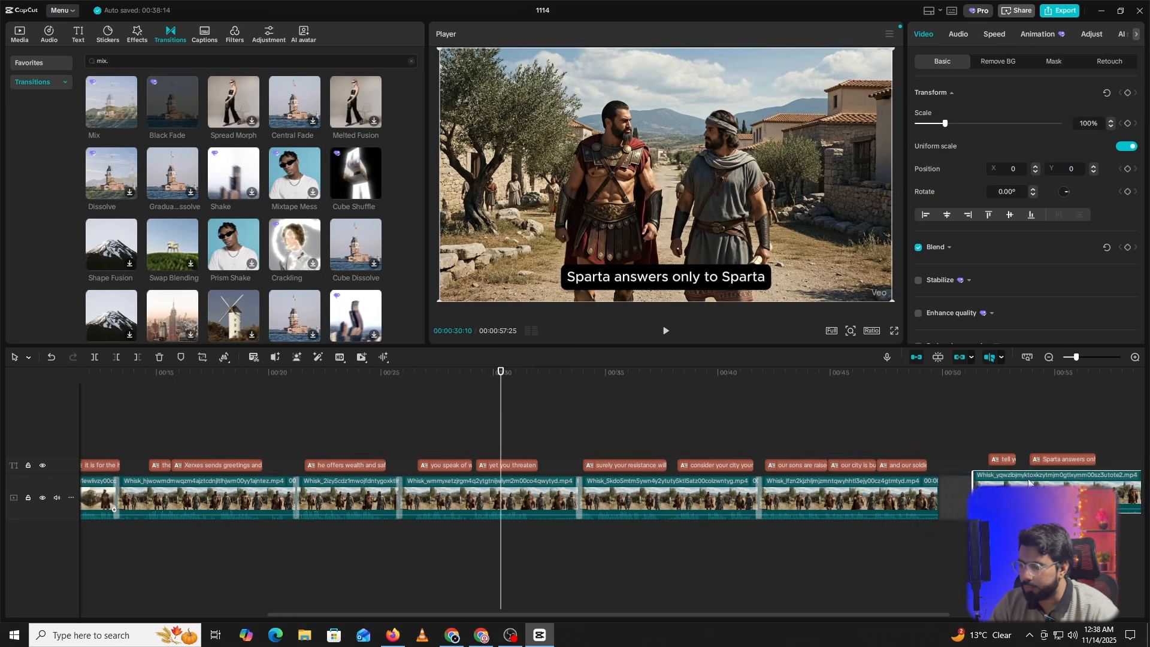
# Play on from about 25 seconds and trim off the end of the "yet you threaten our homes and our people" clip after 00:00:32:08.
pyautogui.click(383, 425)
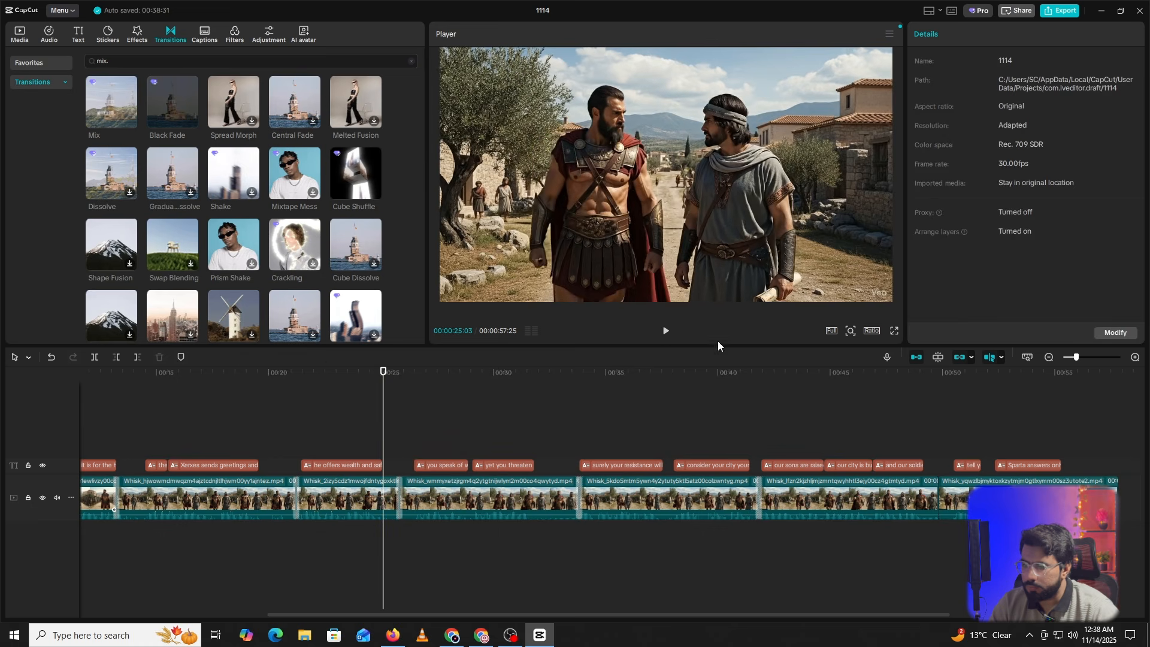
pyautogui.click(665, 333)
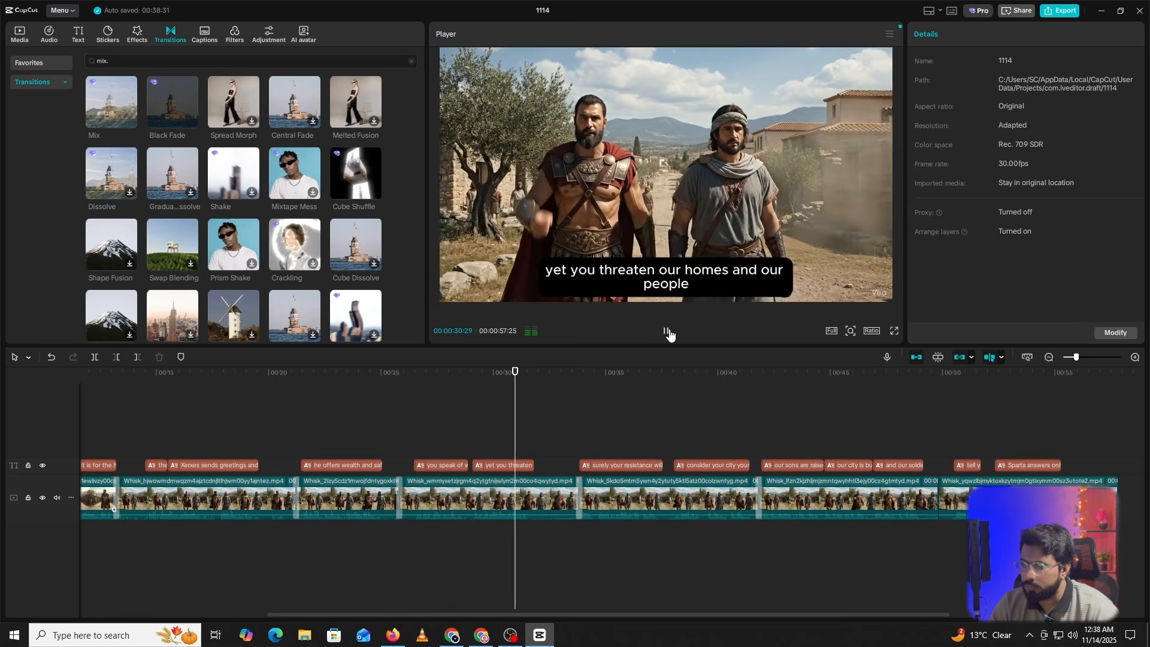
pyautogui.click(669, 335)
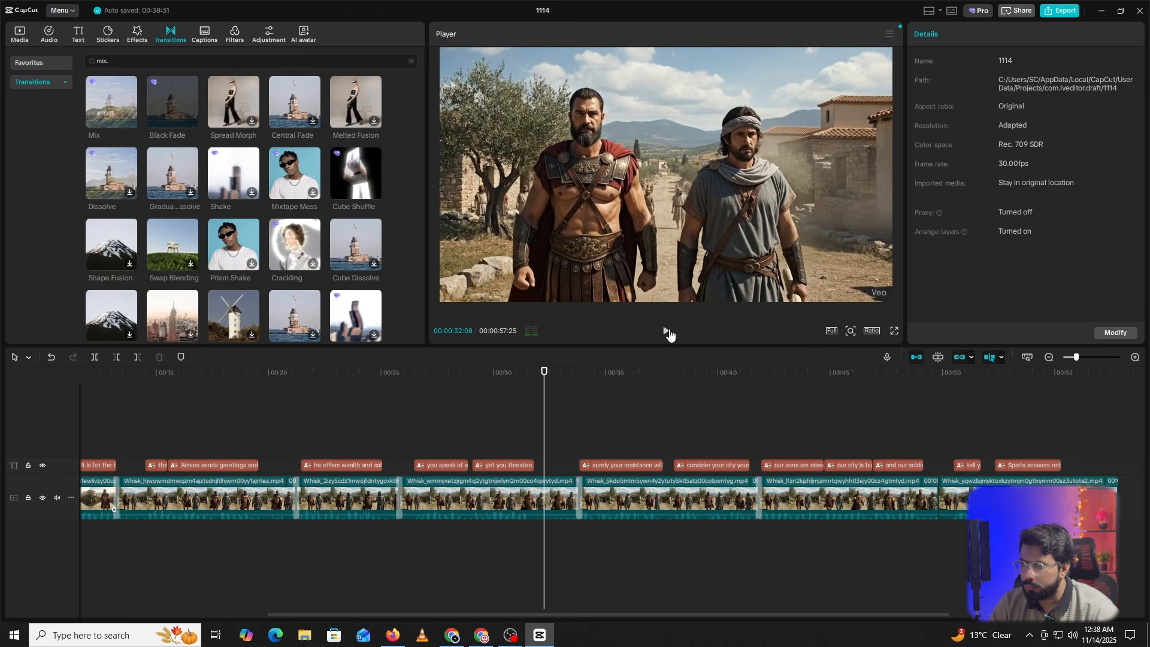
pyautogui.click(556, 508)
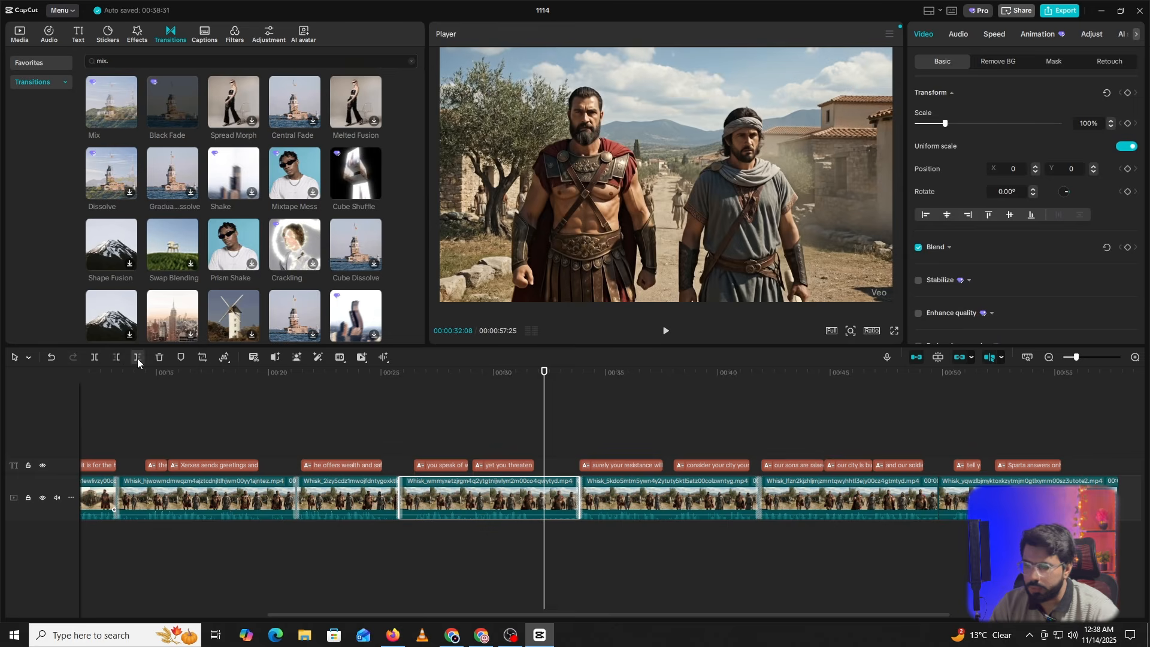
pyautogui.click(138, 358)
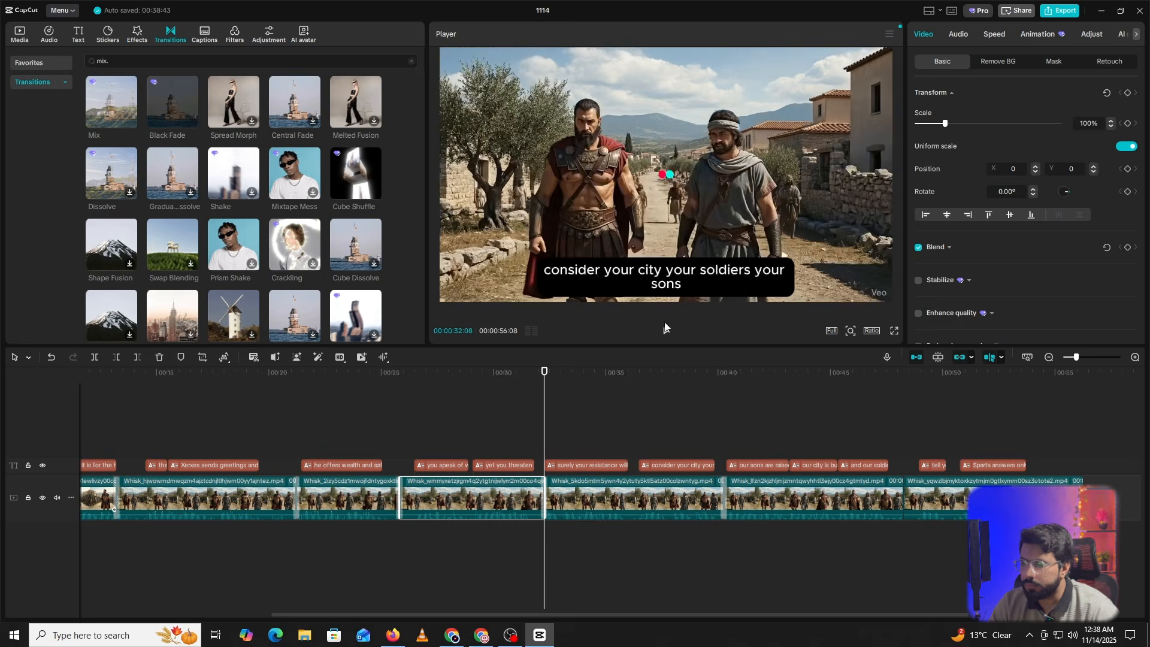
# Play the remaining clips through to the end of the video and return the playhead to the start.
pyautogui.click(665, 330)
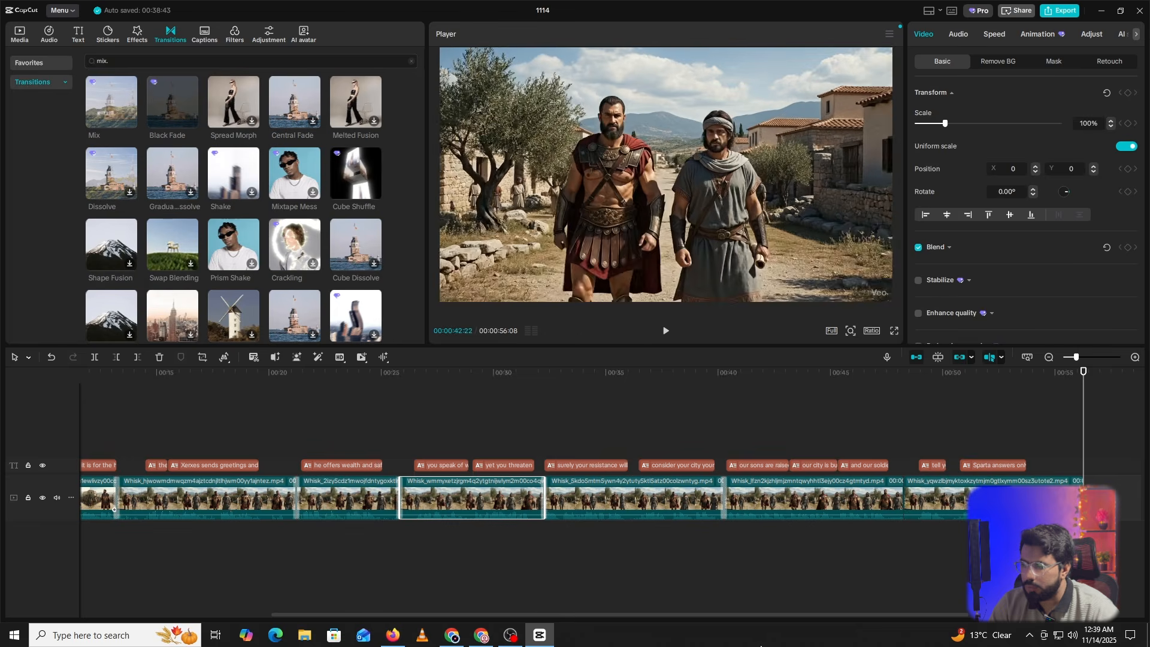
pyautogui.click(1049, 357)
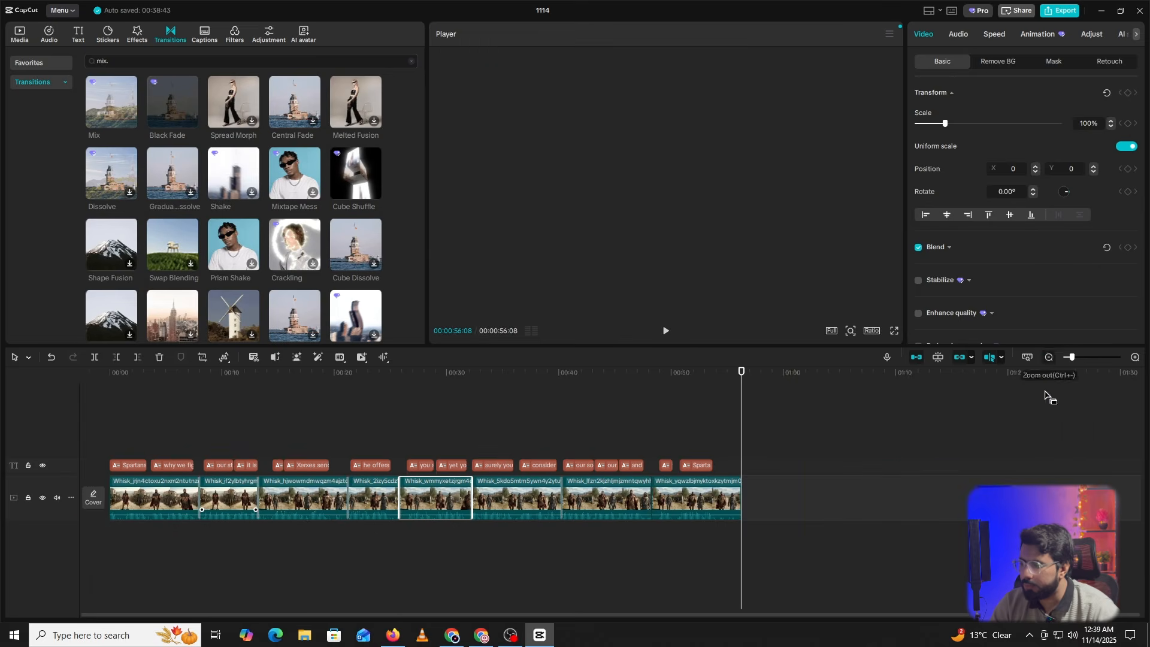
pyautogui.moveTo(739, 430); pyautogui.dragTo(64, 435)
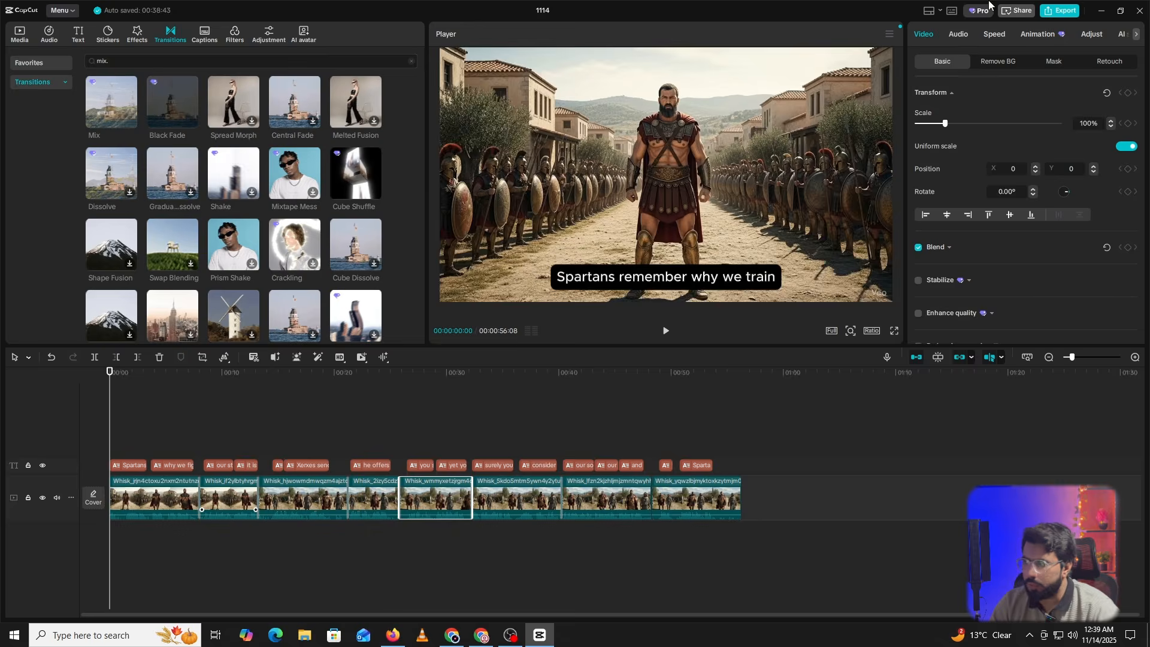
# Export the video as 1114 in 1080P, HEVC, mp4 at 30fps to the Downloads folder, and switch to Whisk in the browser.
pyautogui.click(1050, 15)
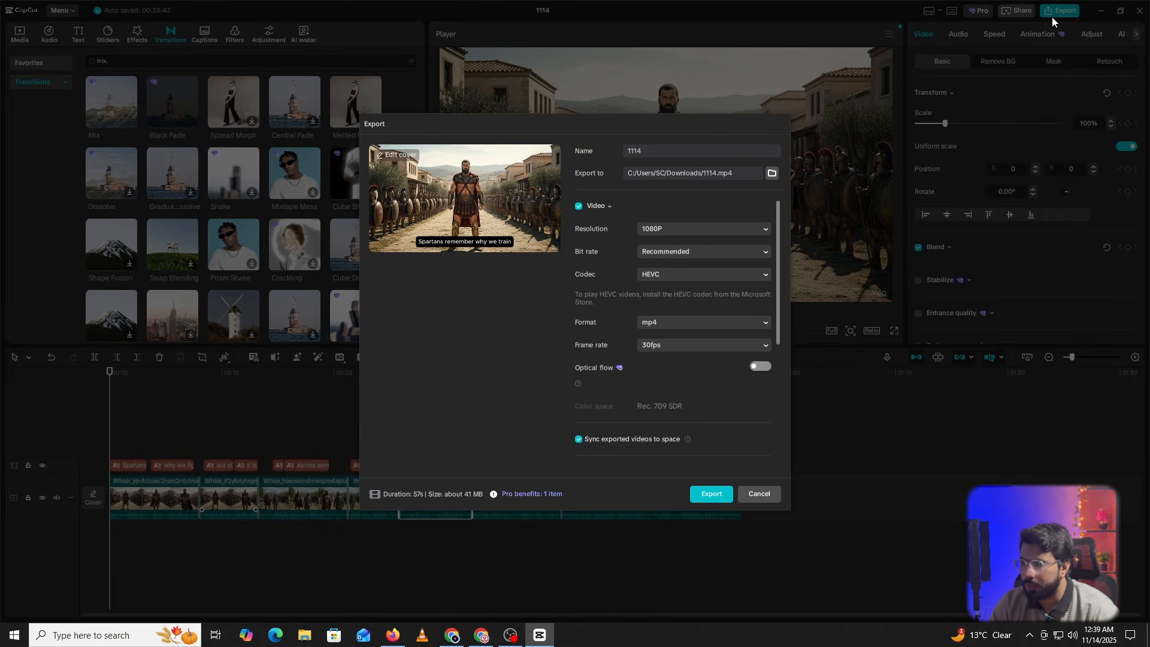
pyautogui.click(709, 500)
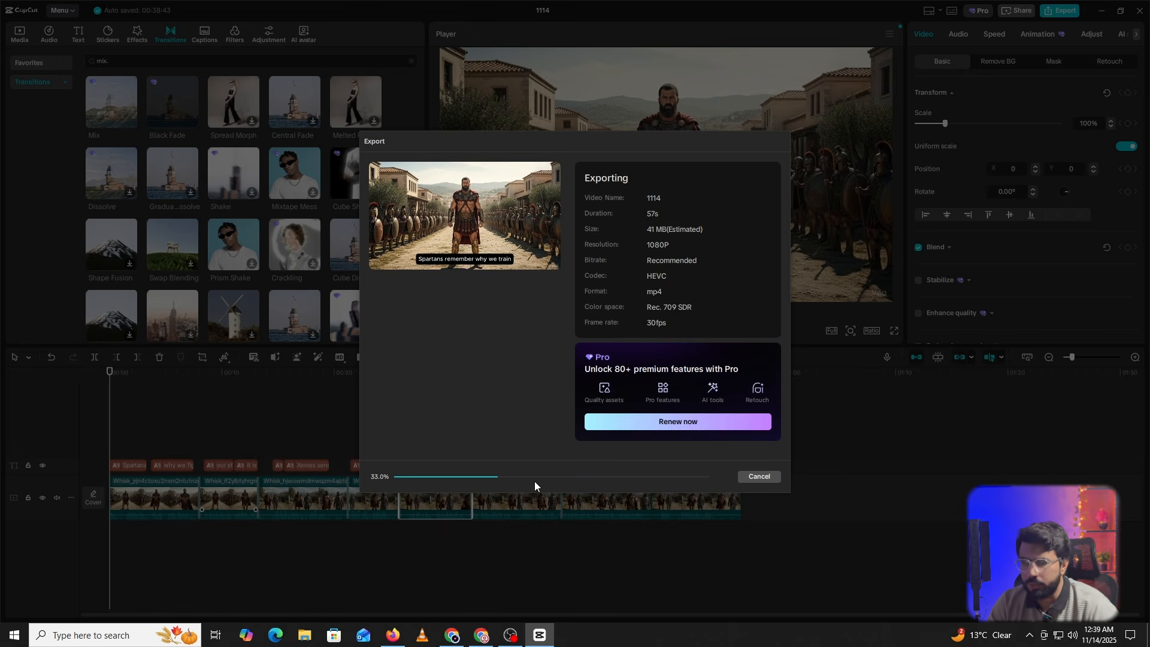
pyautogui.click(483, 635)
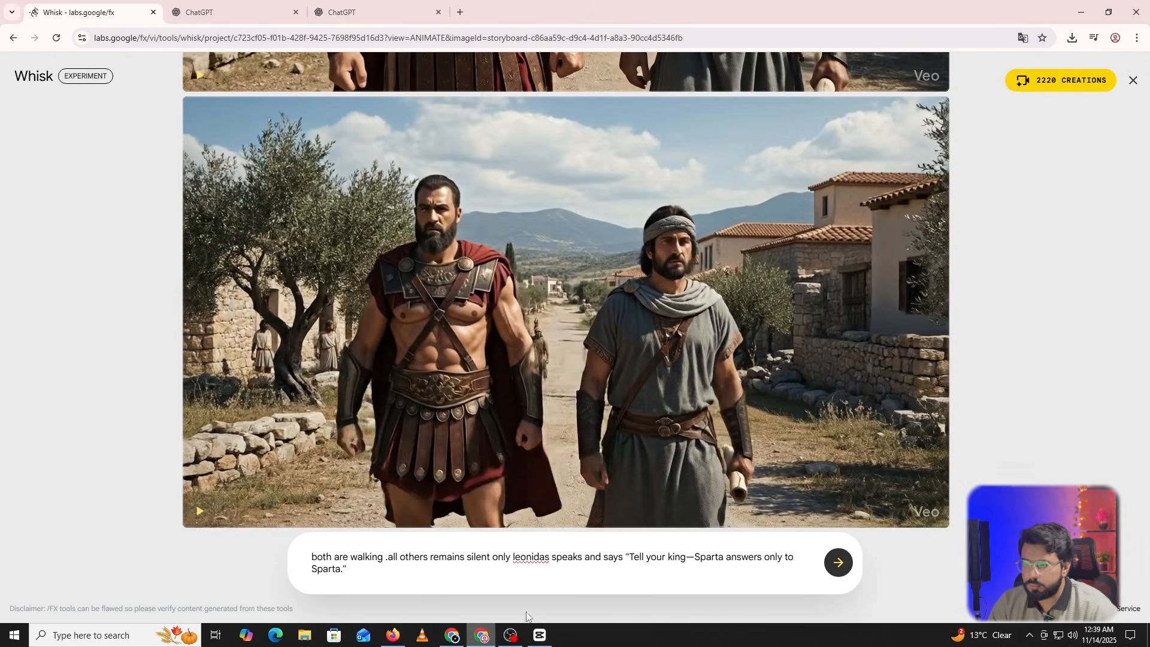